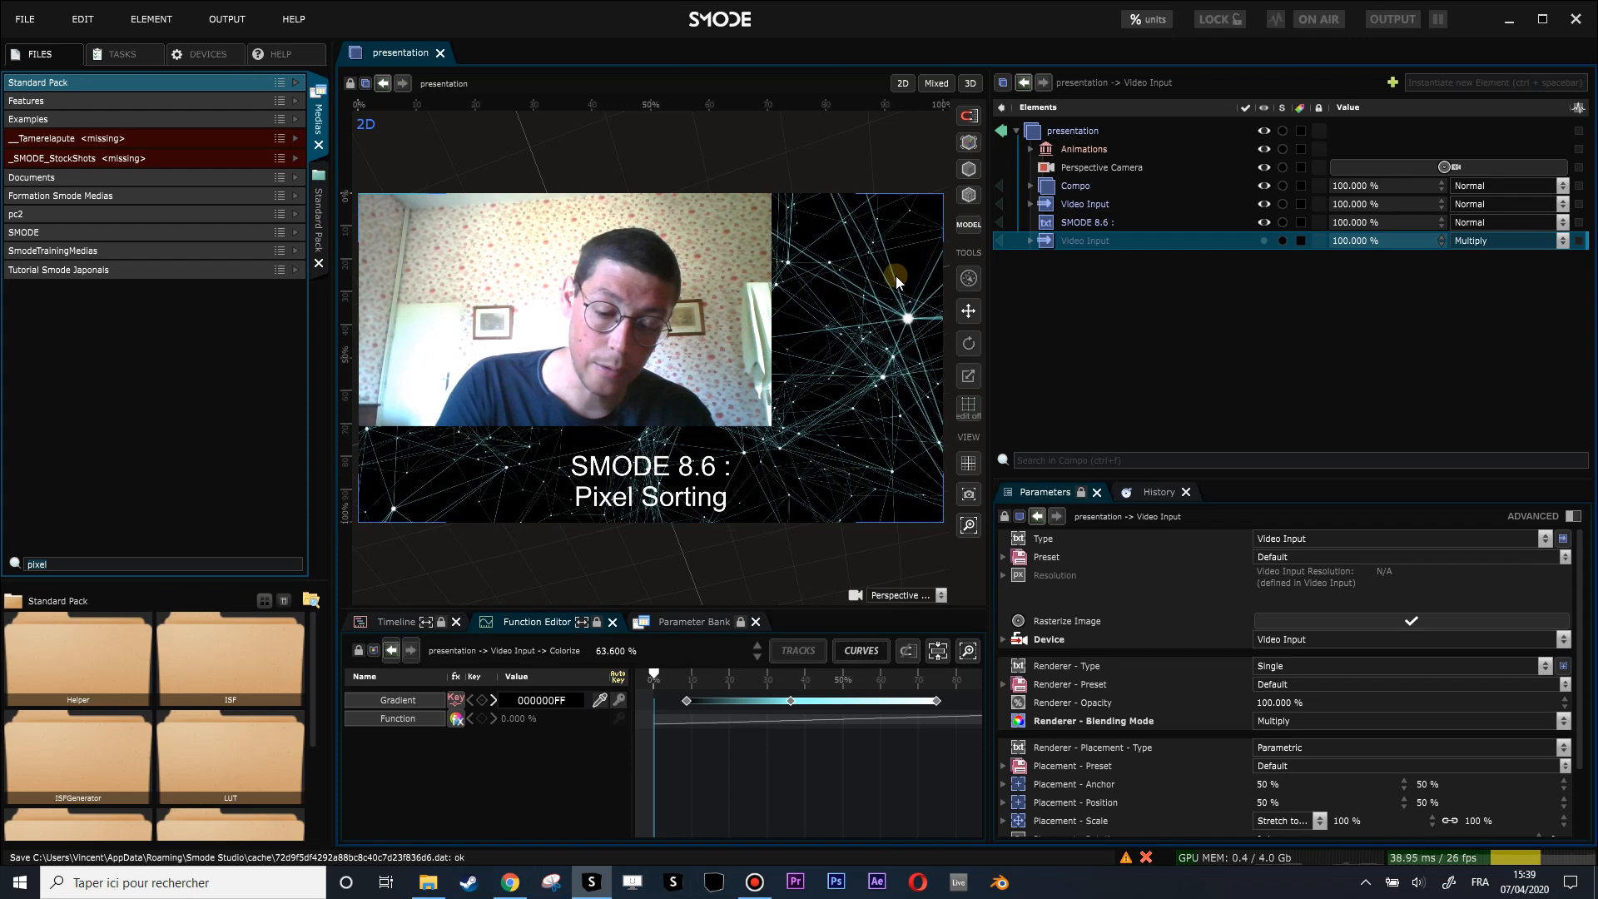
Step: Create a new 1920 x 1080 compo via the New Compo dialog
key("ctrl+n")
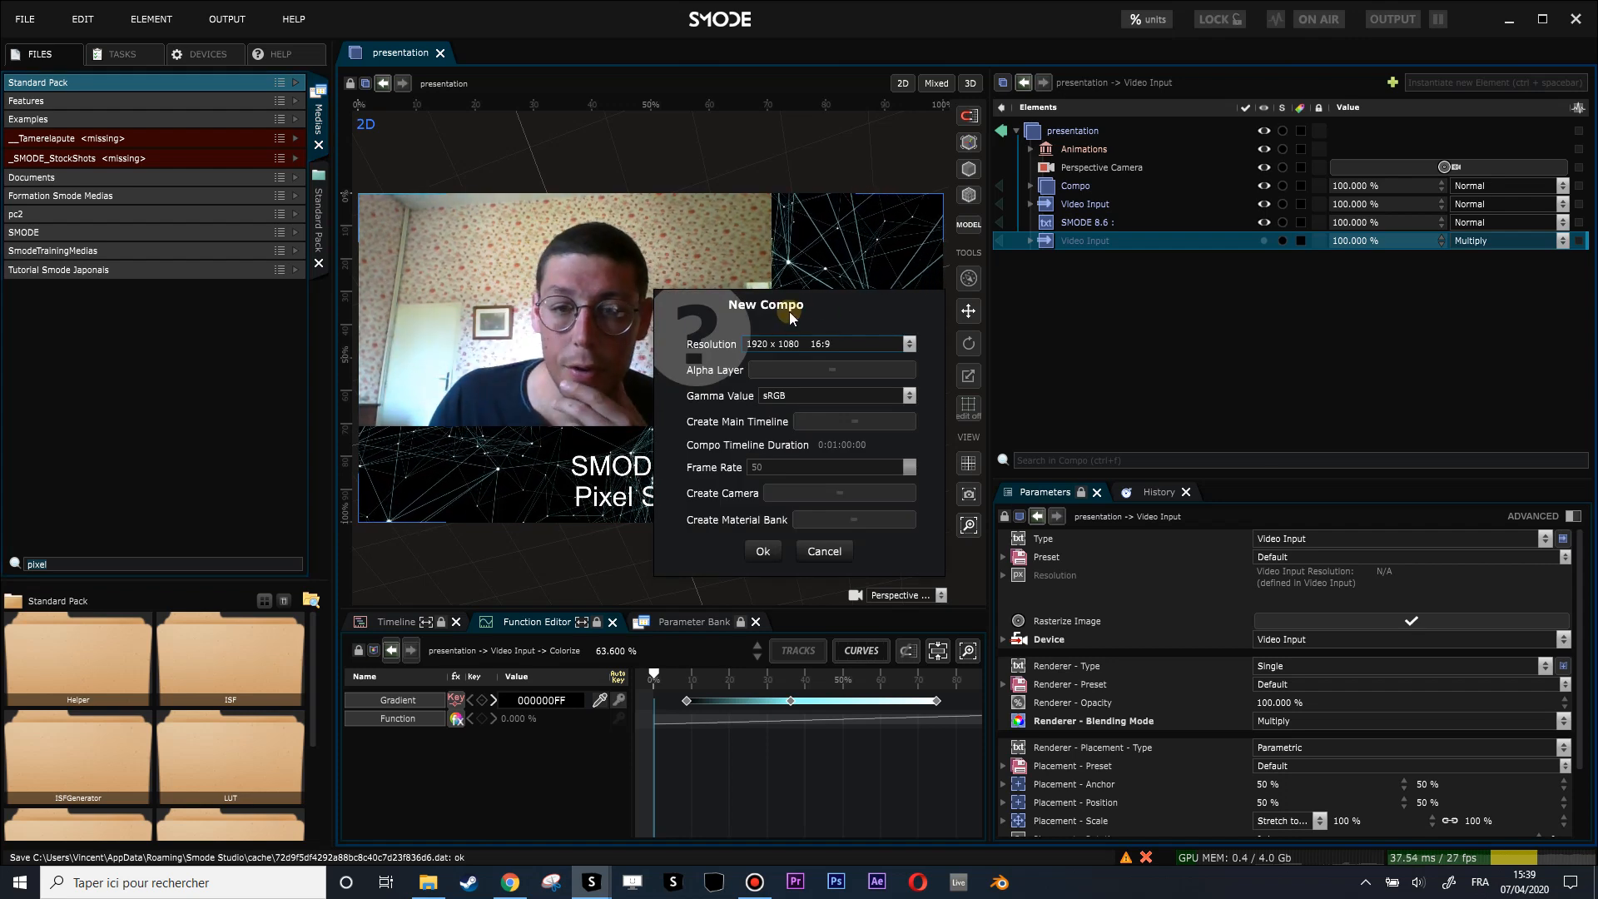
left_click(764, 550)
Step: Add a webcam Video Input 2D layer to the compo and show the devices overview
right_click(1148, 184)
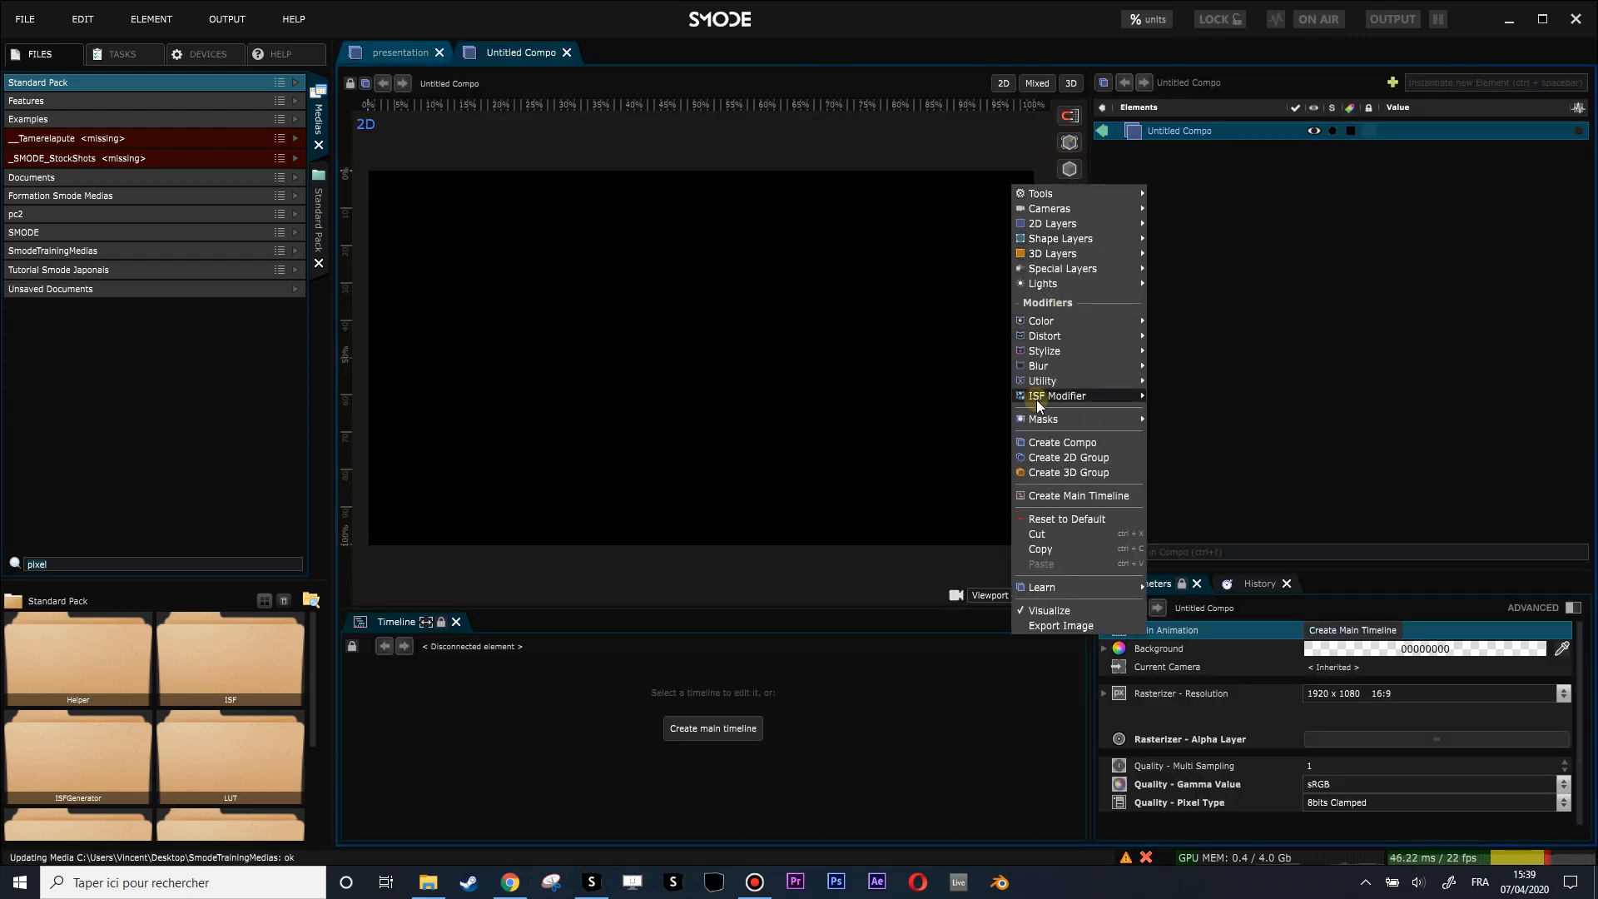
mouse_move(1053, 224)
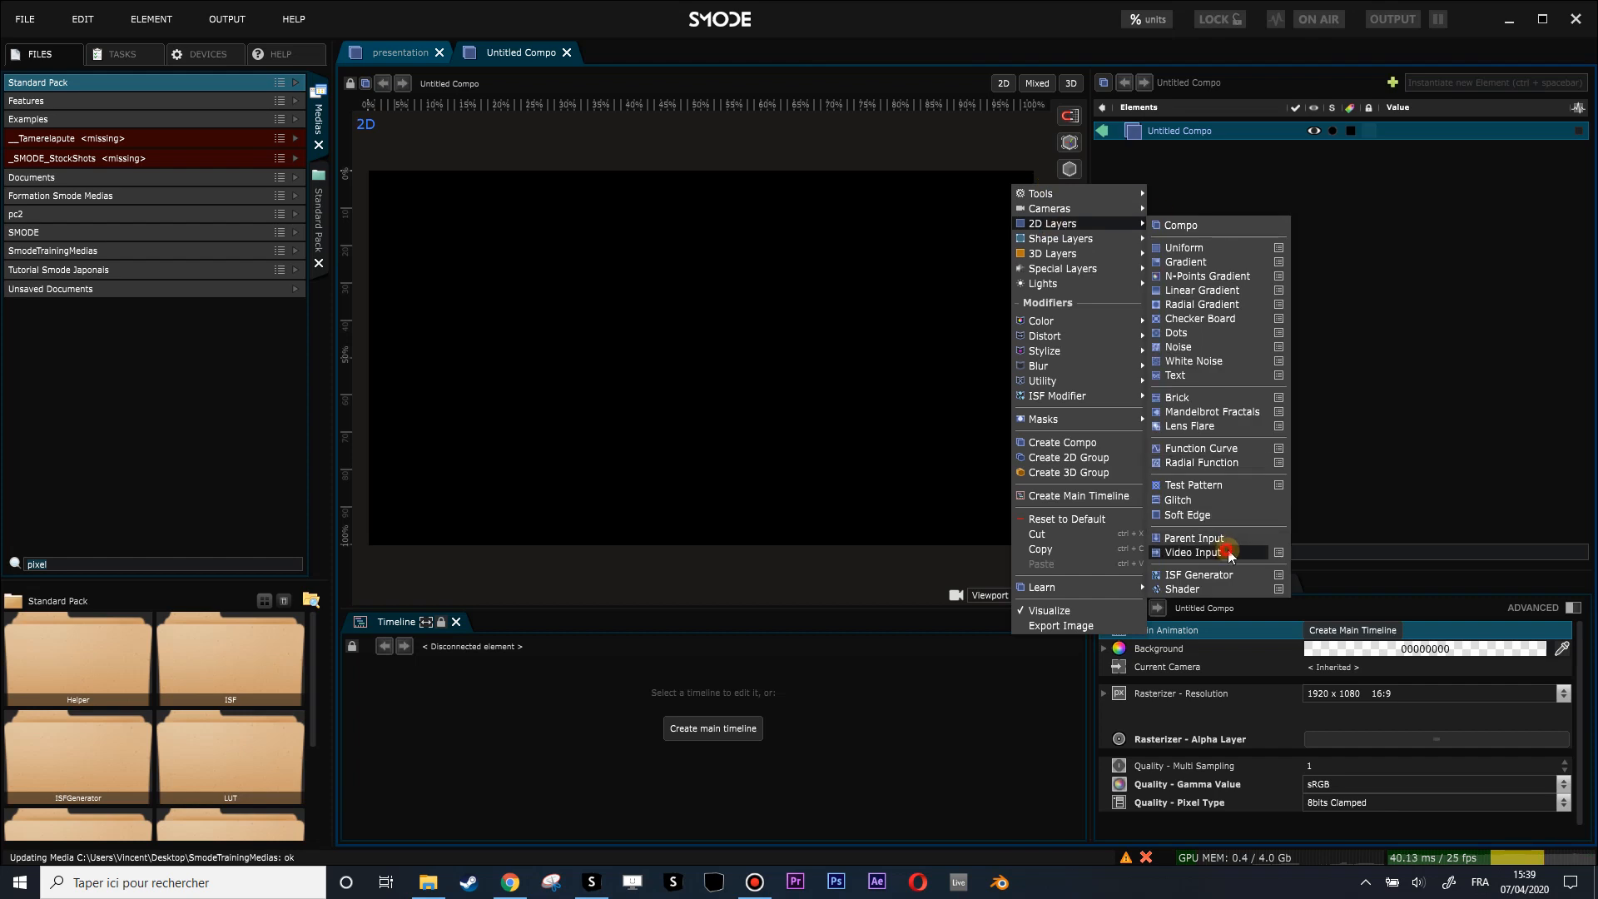
left_click(1229, 554)
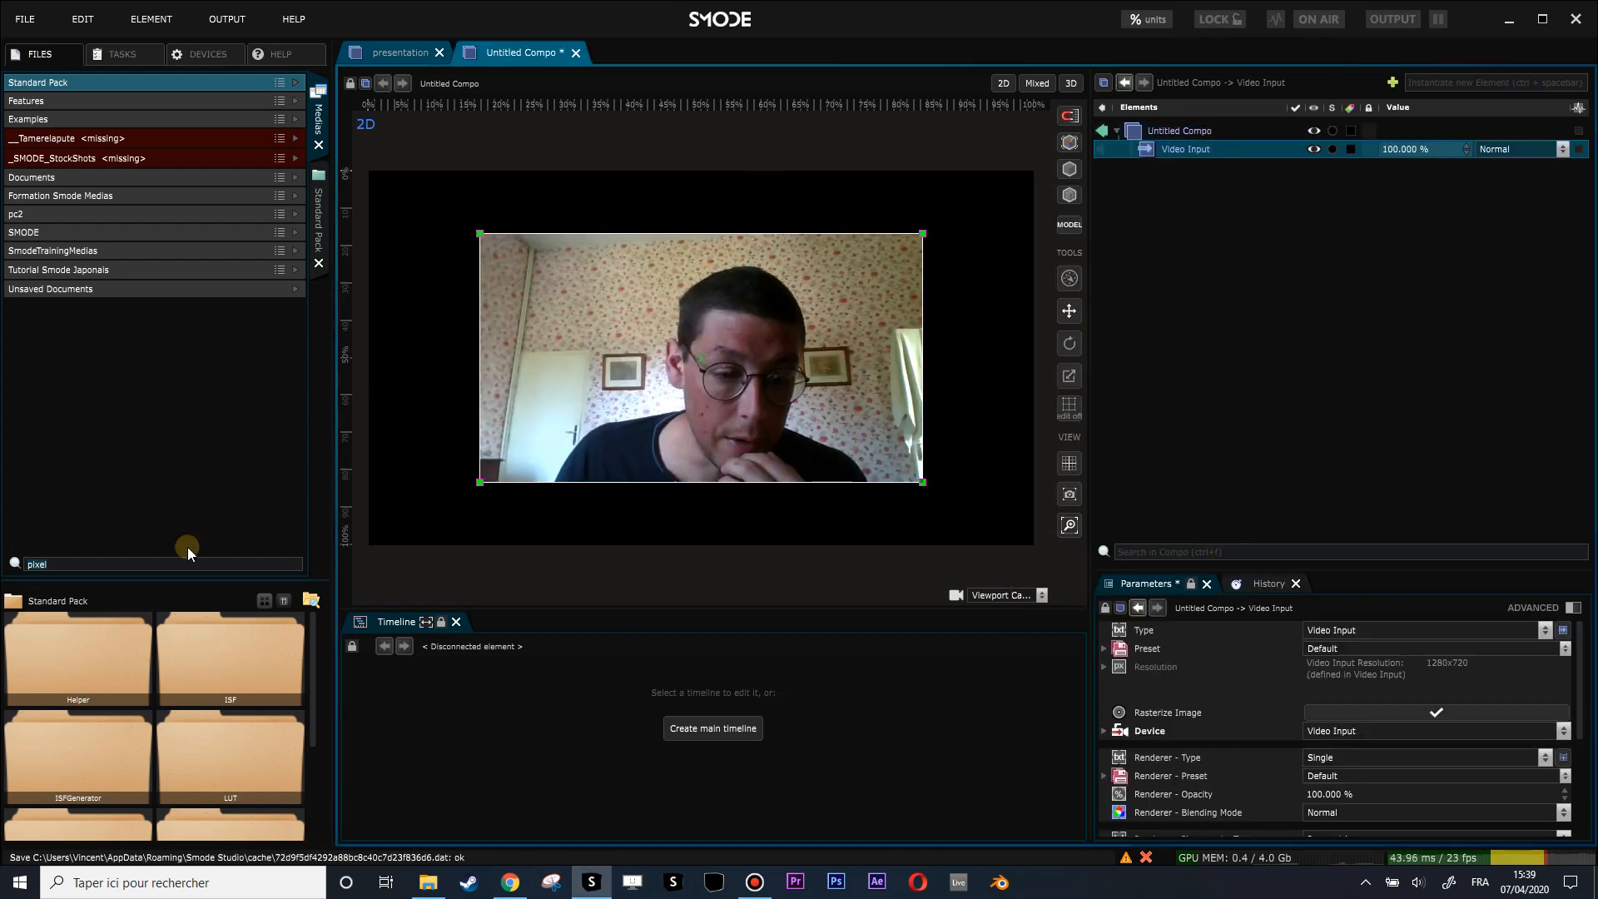
left_click(200, 54)
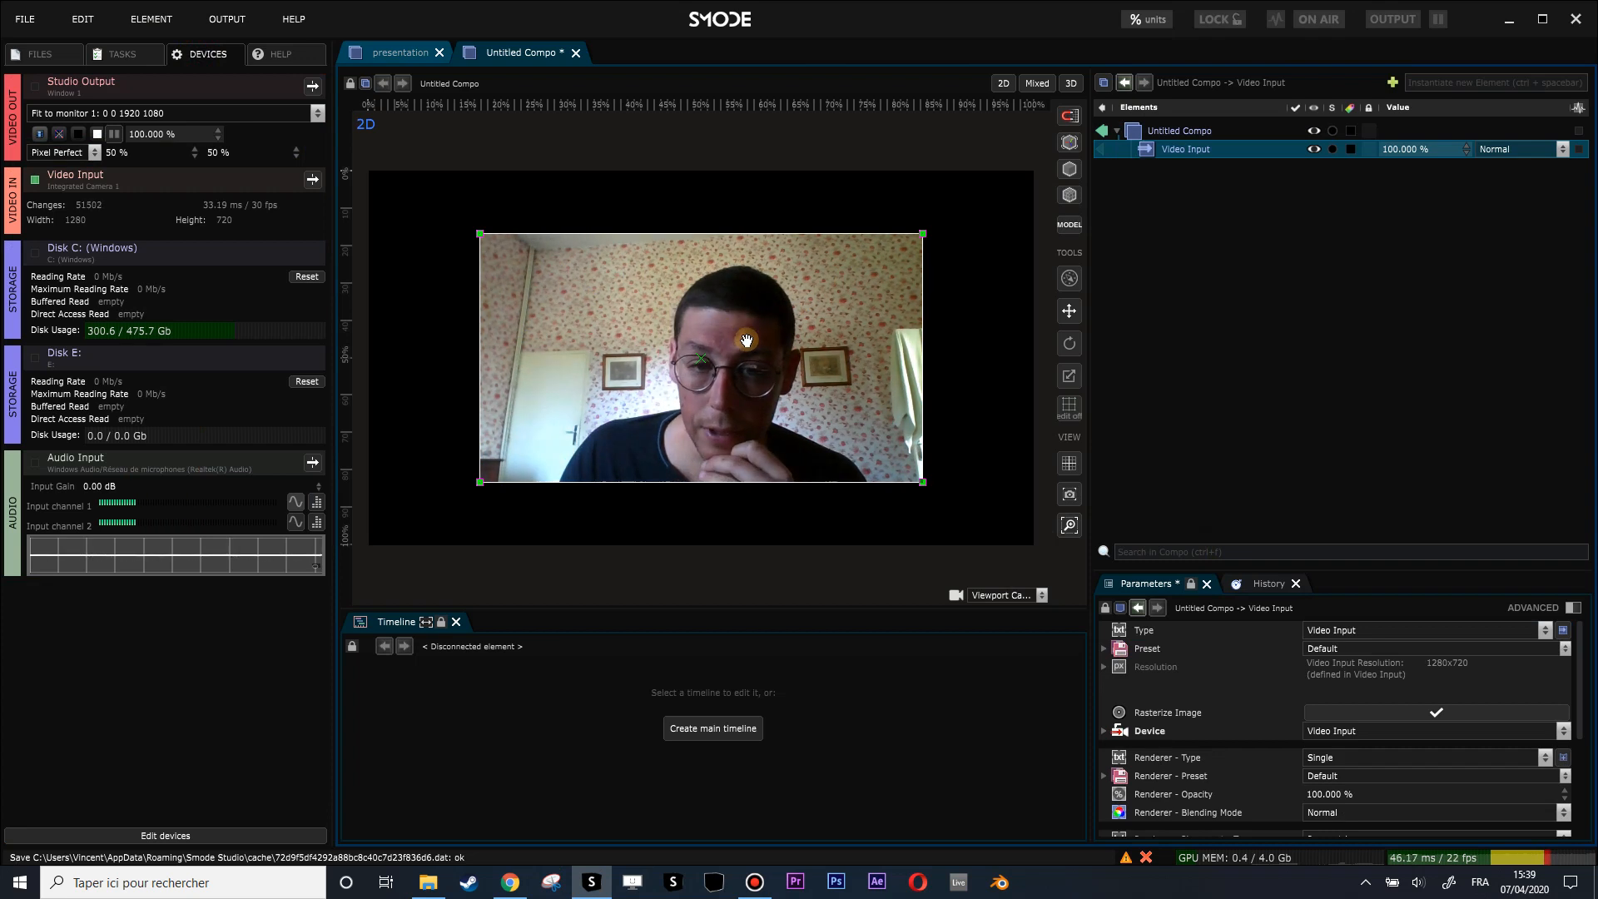
Step: Add a Compo Based modifier and view its input and output side by side with the inner Compo expanded
right_click(1130, 181)
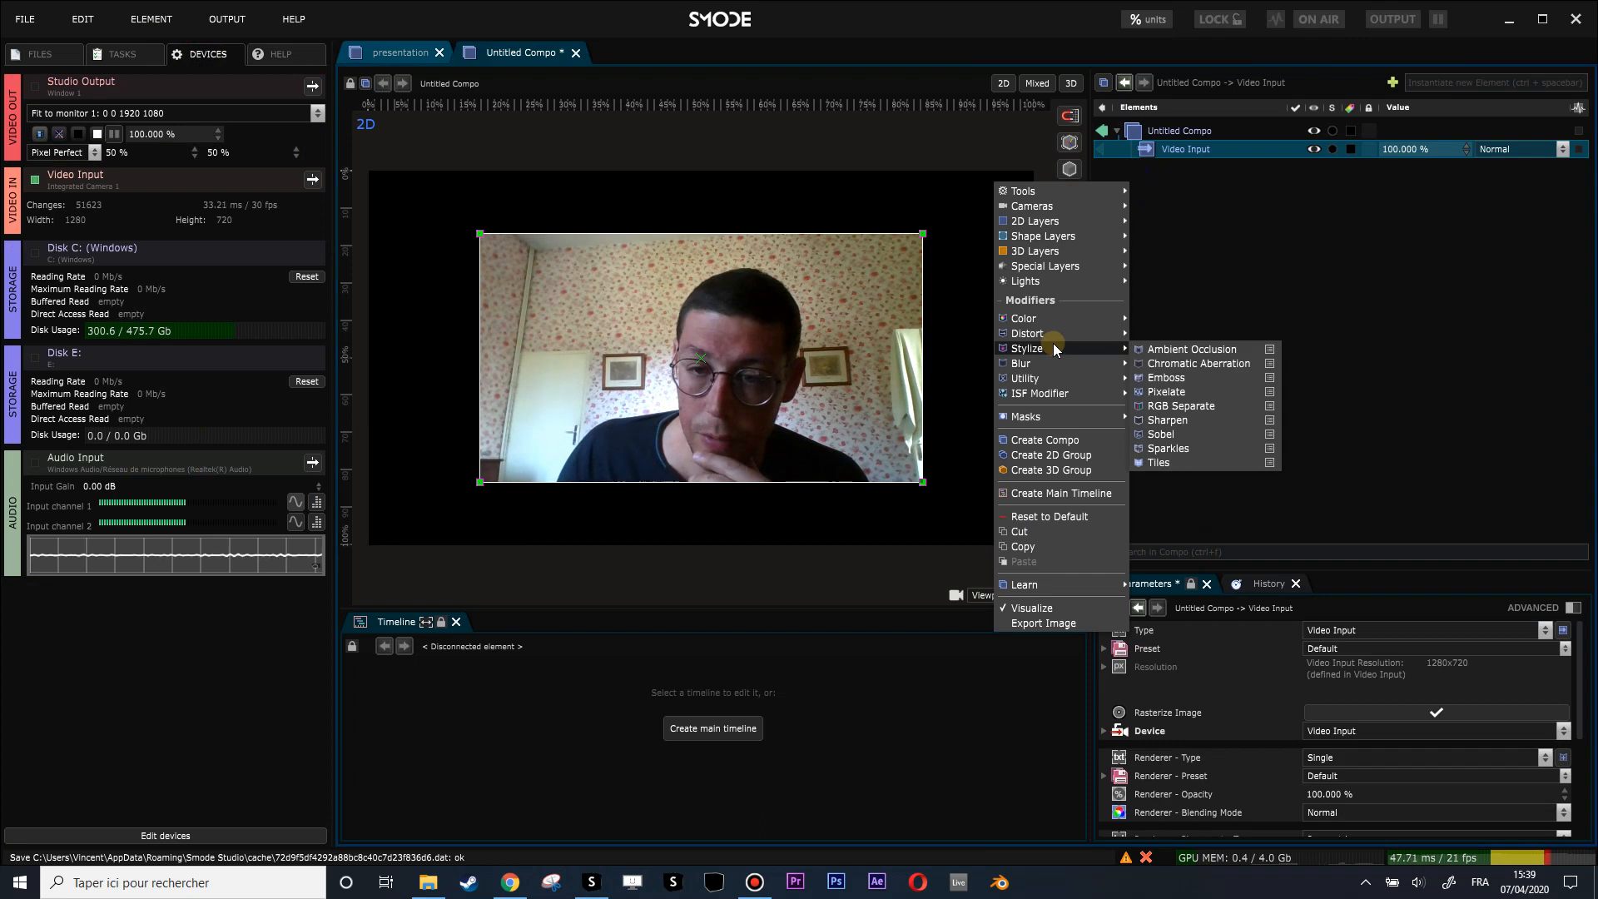
mouse_move(1025, 377)
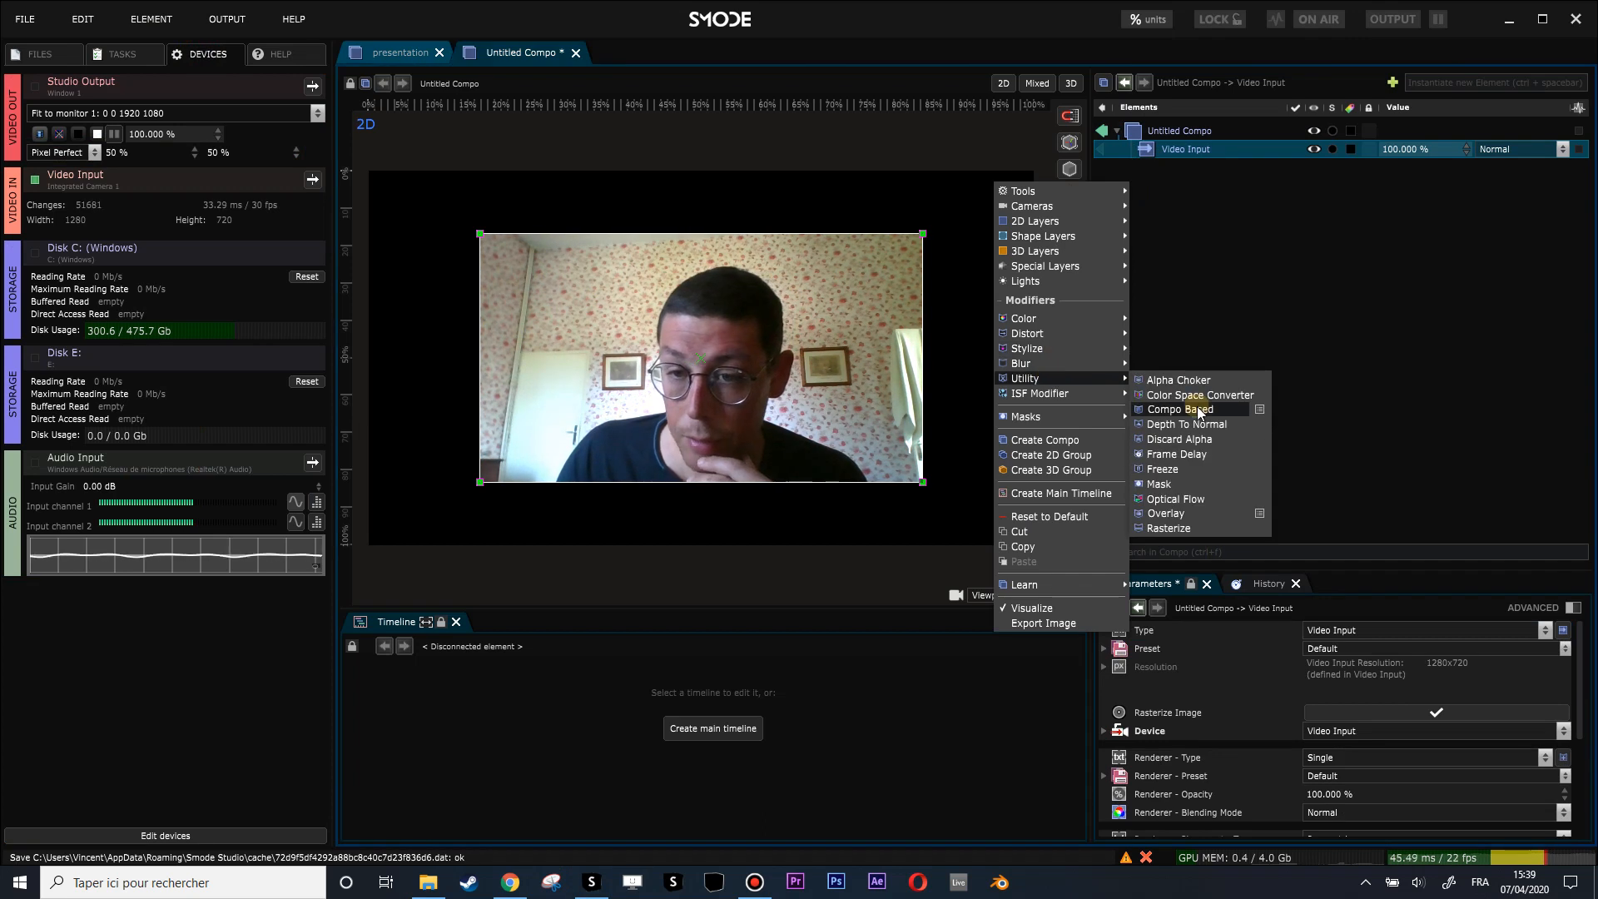
left_click(1201, 409)
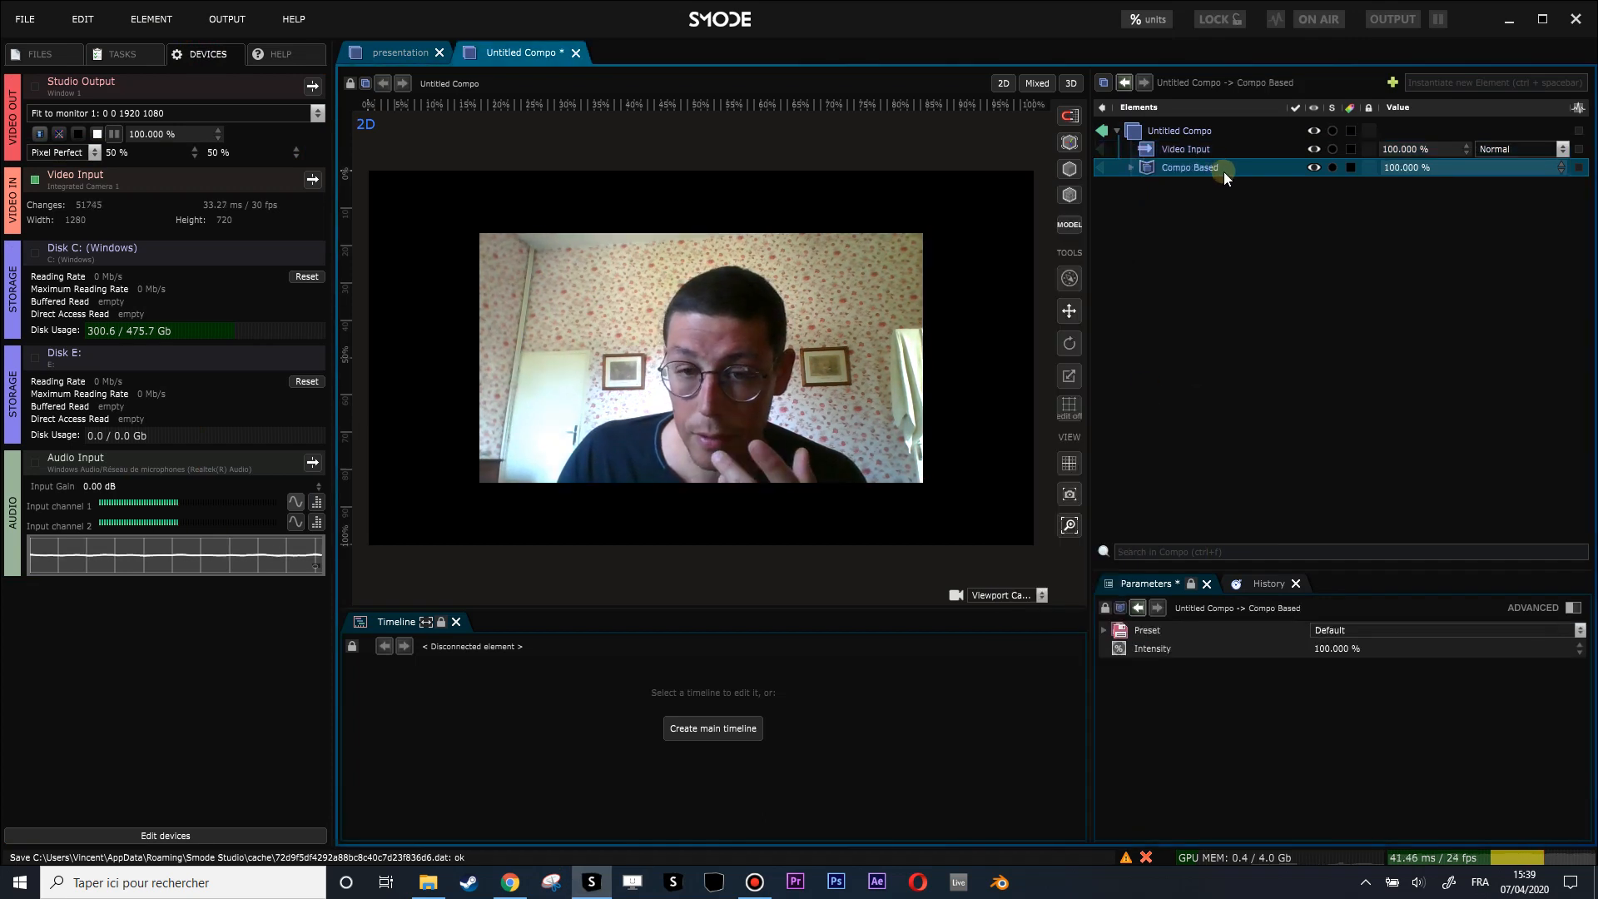
left_click(1130, 166)
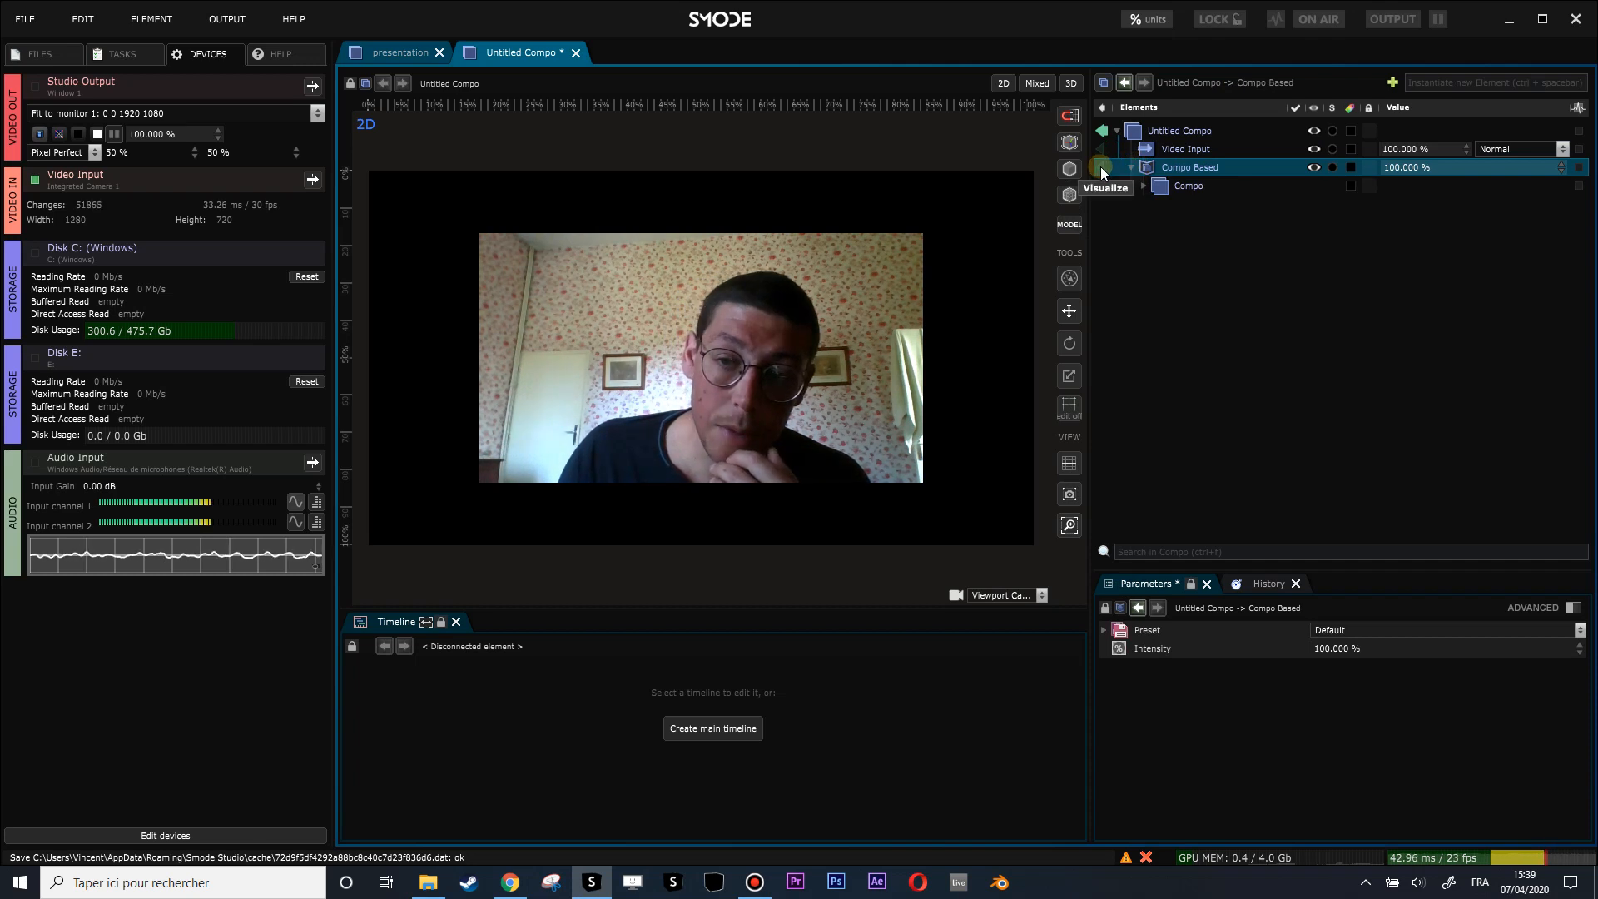
left_click(1100, 165)
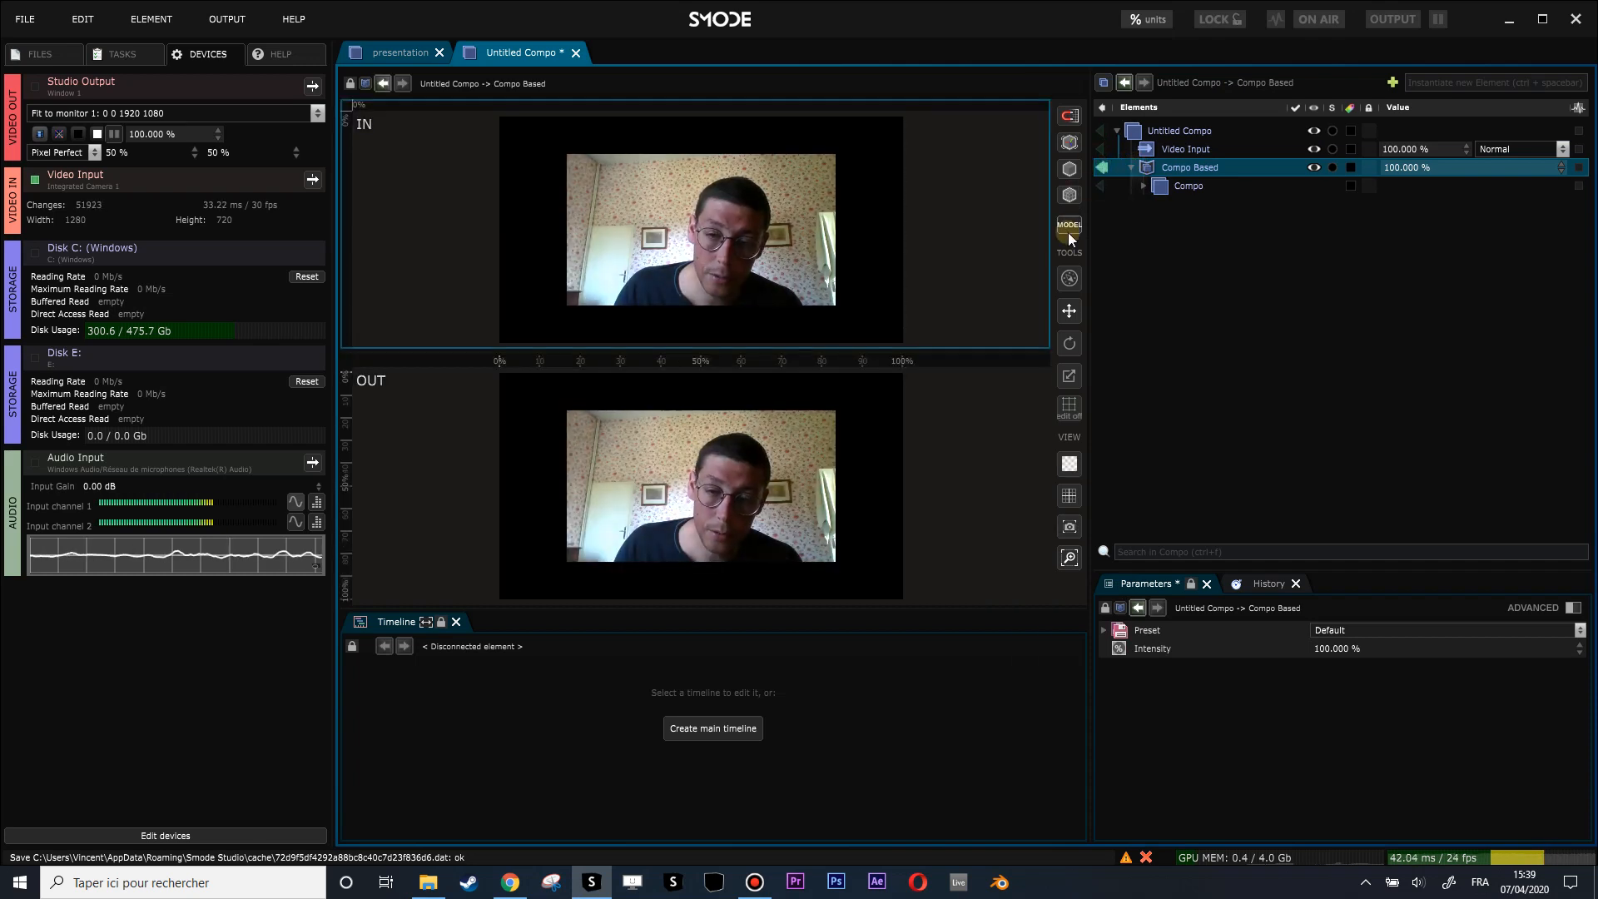
left_click(1143, 187)
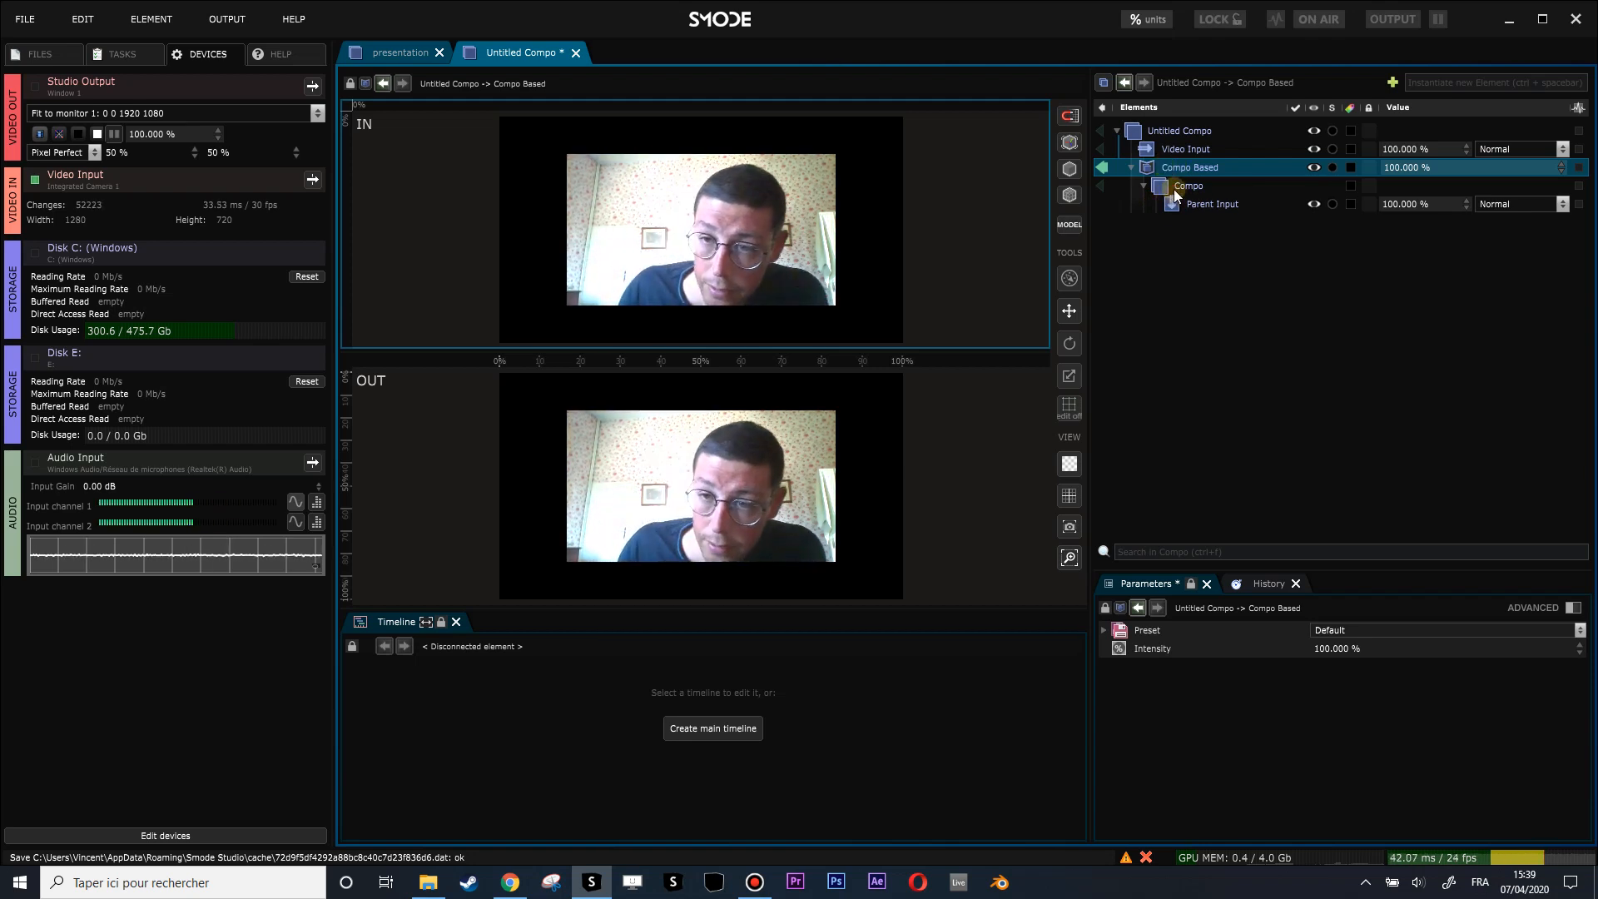
Step: Shrink the Parent Input toward the top-left so the output shows a small webcam image
left_click(1189, 203)
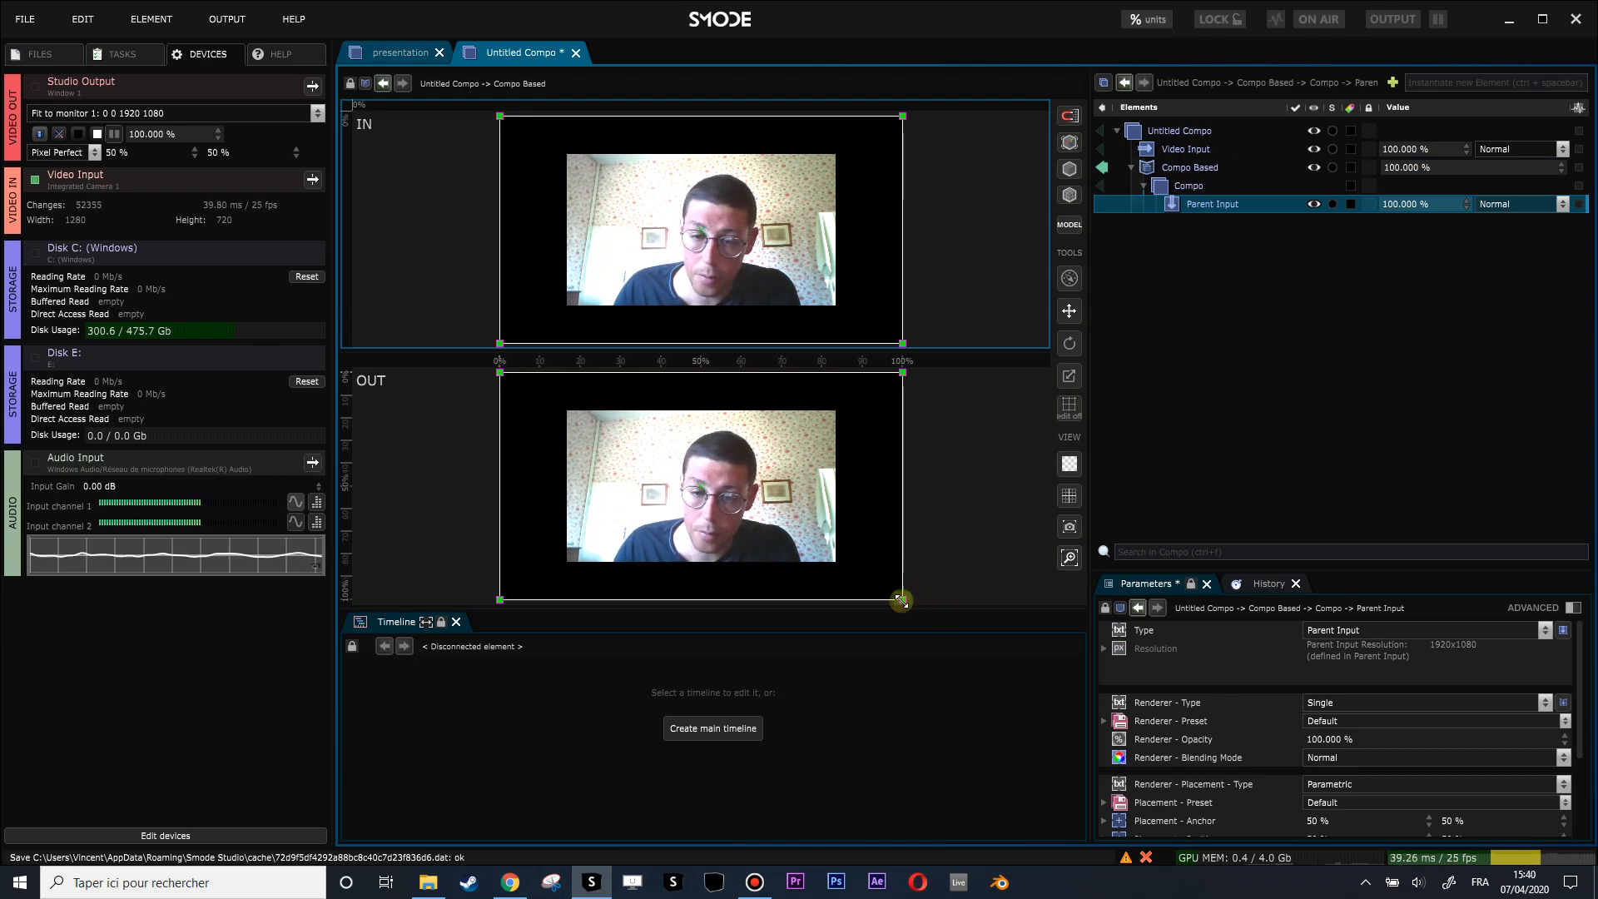
left_click_drag(900, 601, 714, 514)
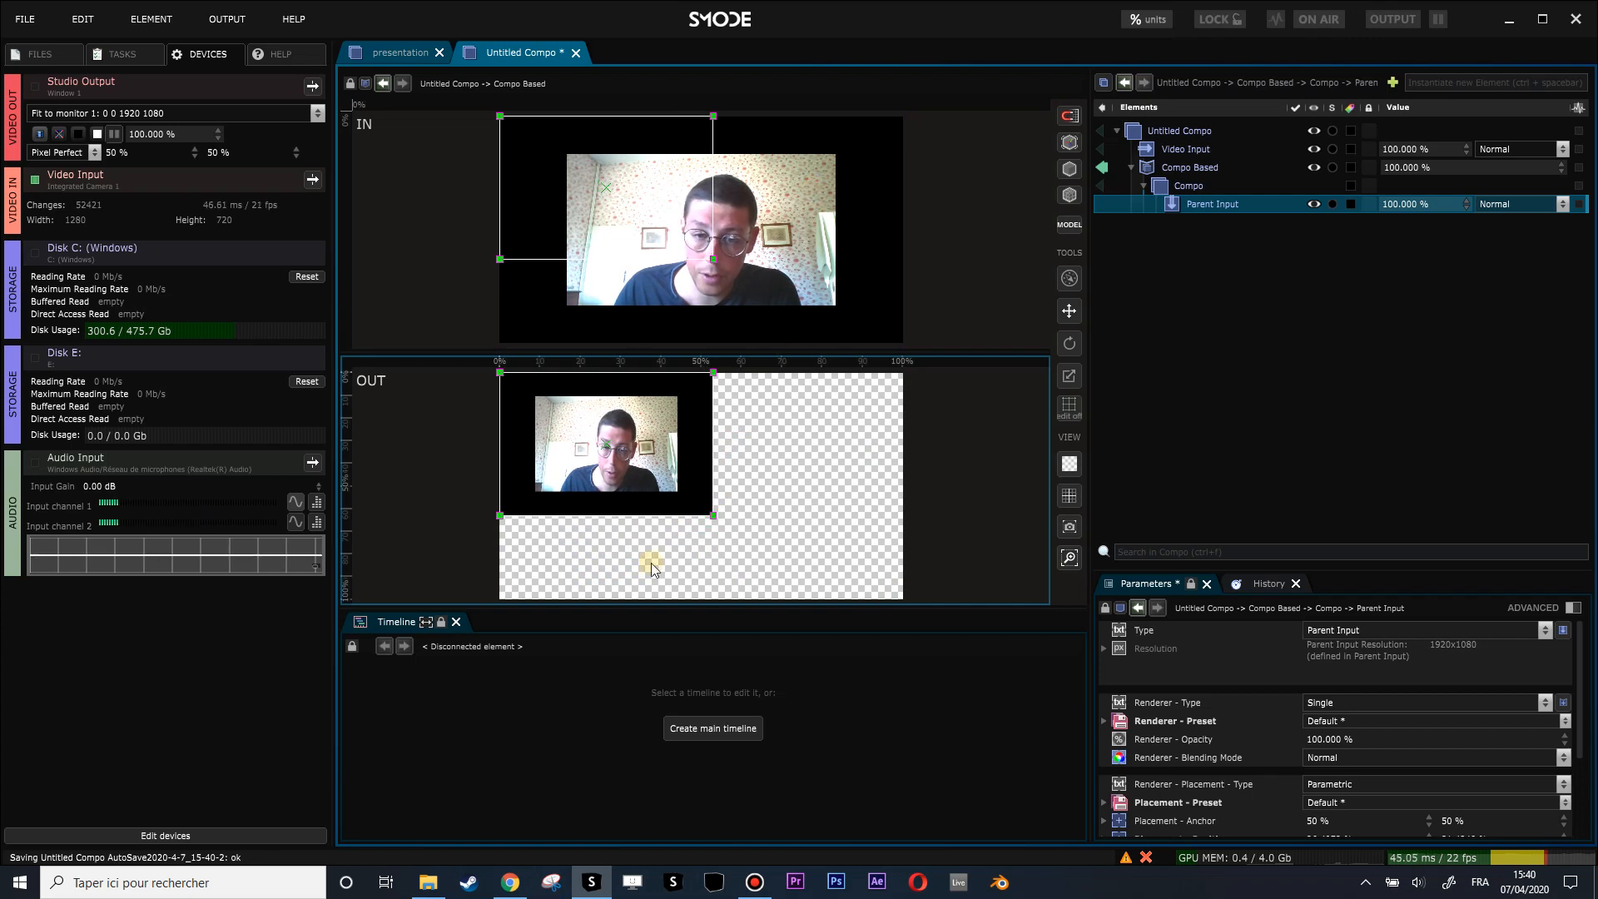
left_click(1105, 169)
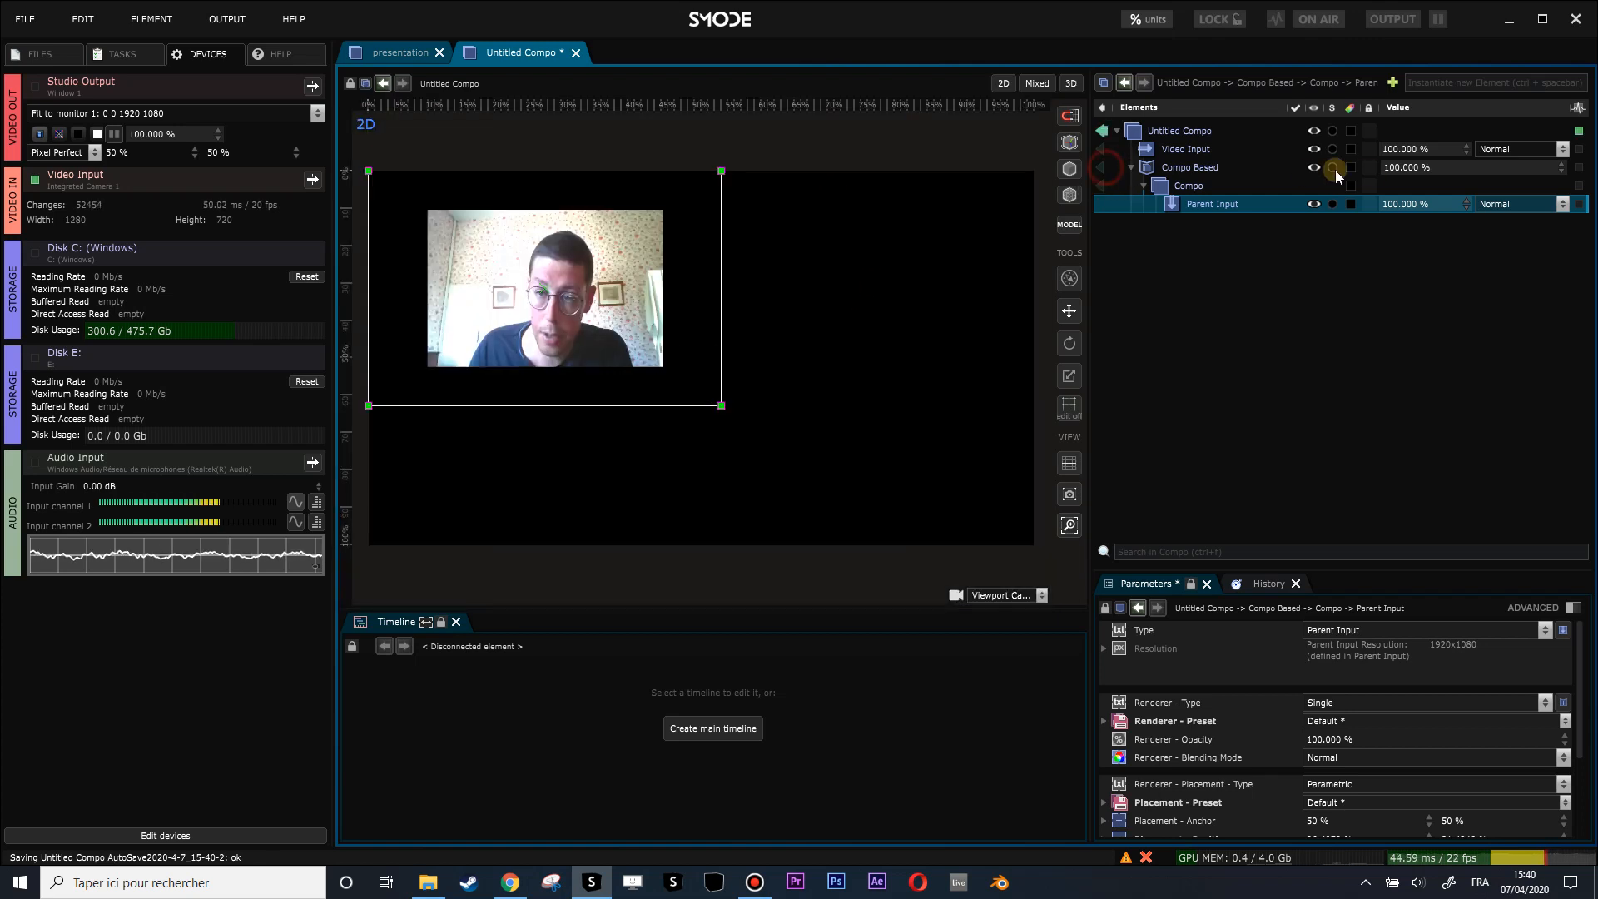
left_click(1314, 169)
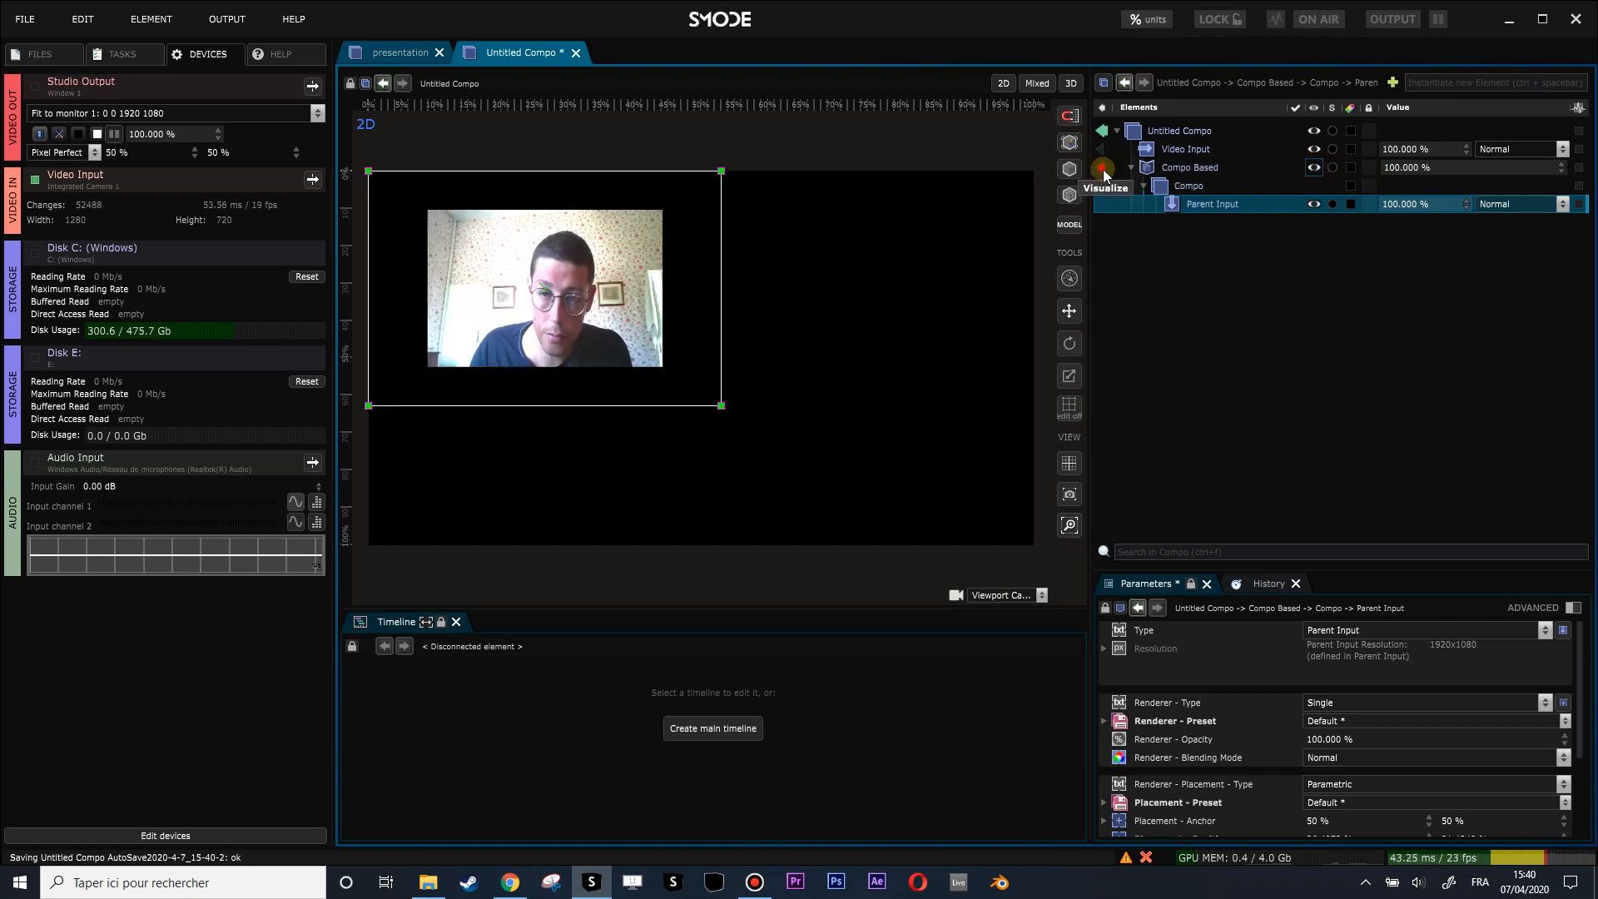
left_click(1103, 169)
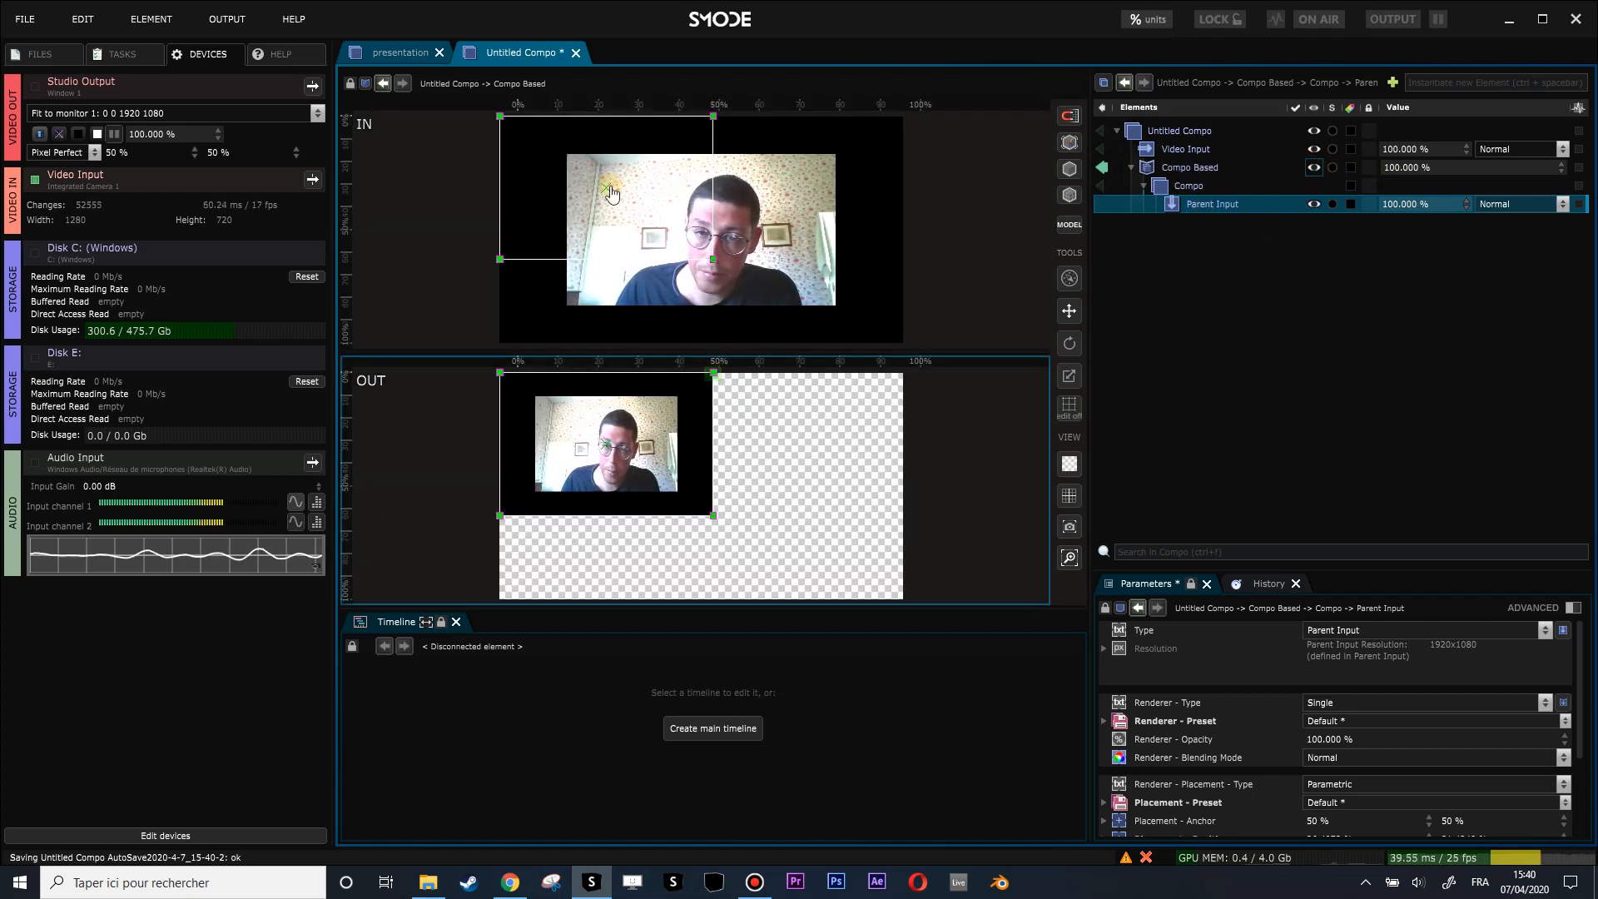
left_click(1150, 167)
Step: Move Compo Based under the Video Input and reset its Parent Input to the default full size
key("Delete")
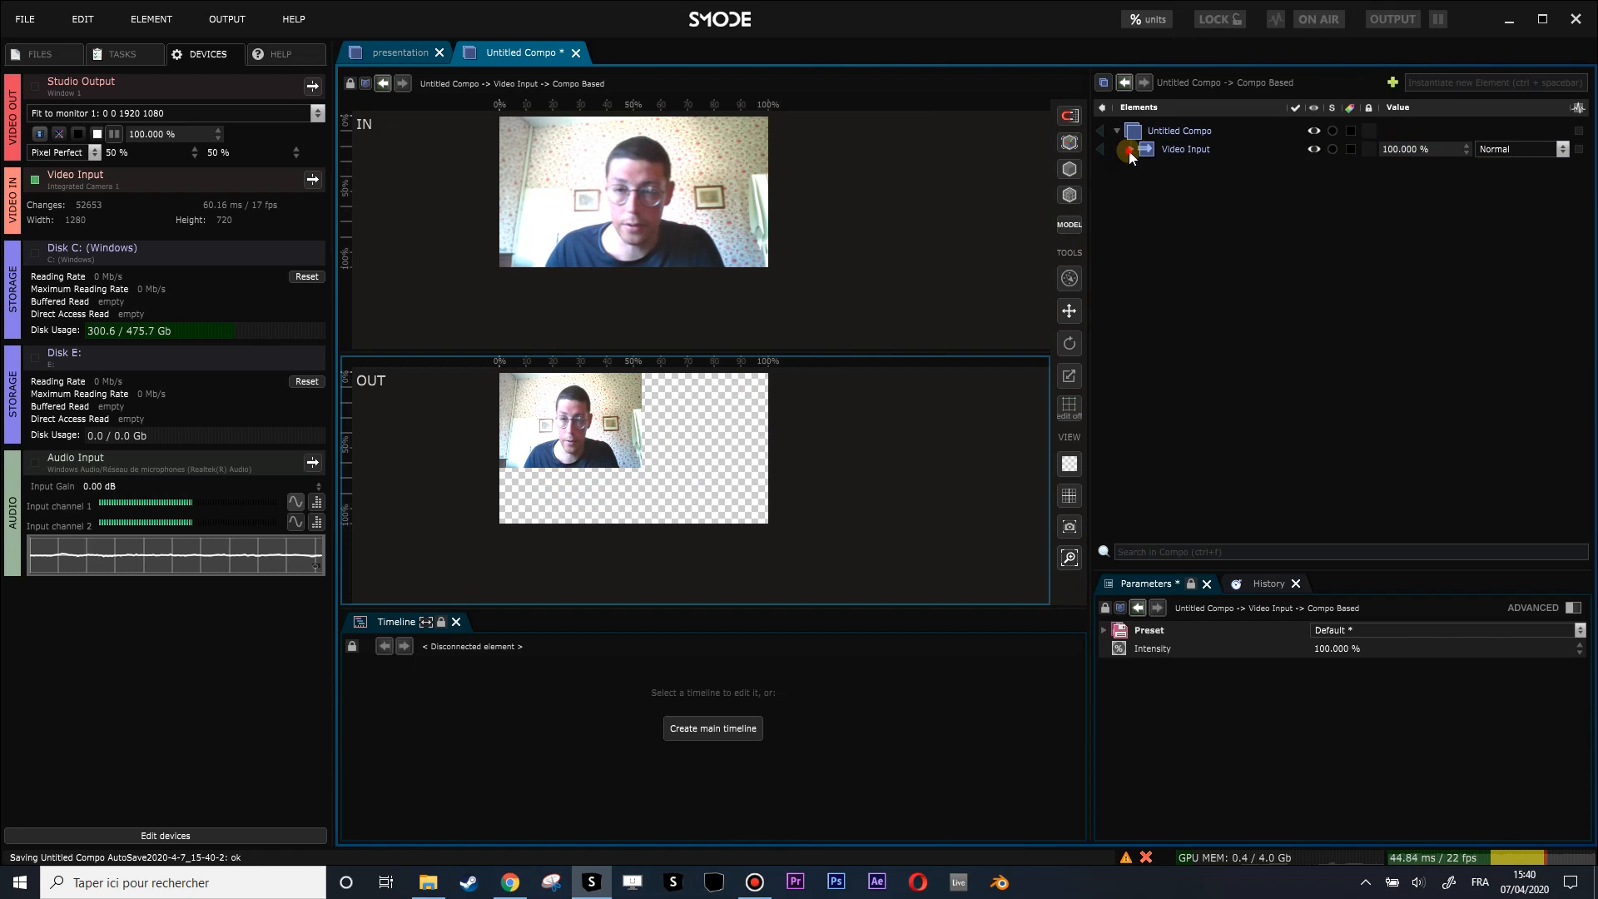
key("ctrl+z")
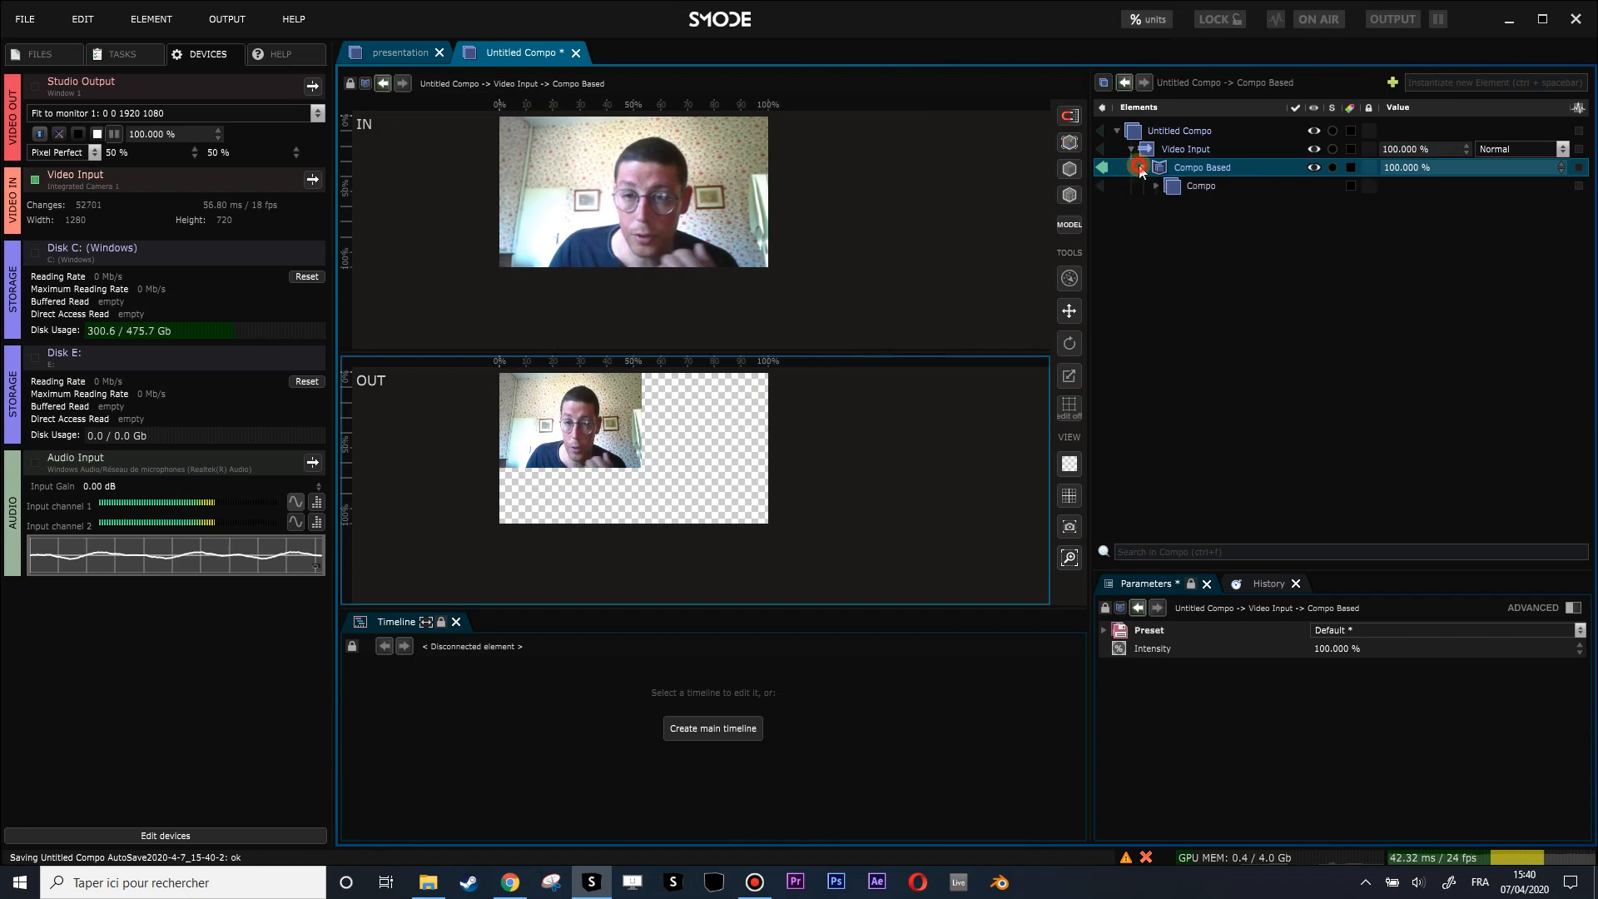
left_click(1156, 187)
left_click(1217, 205)
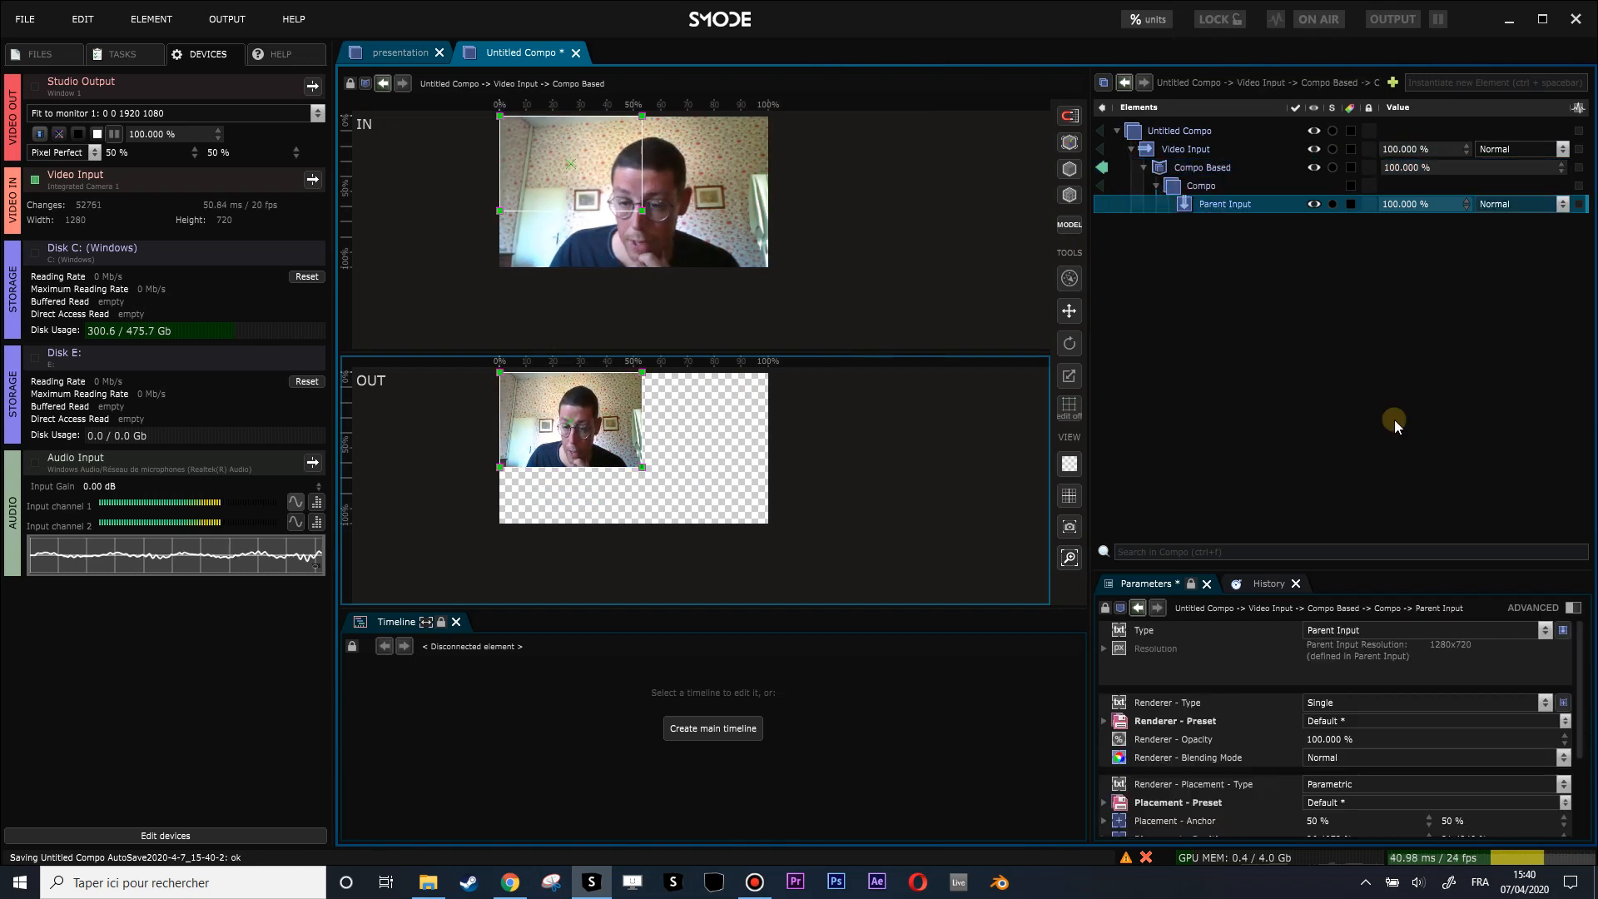
right_click(1192, 207)
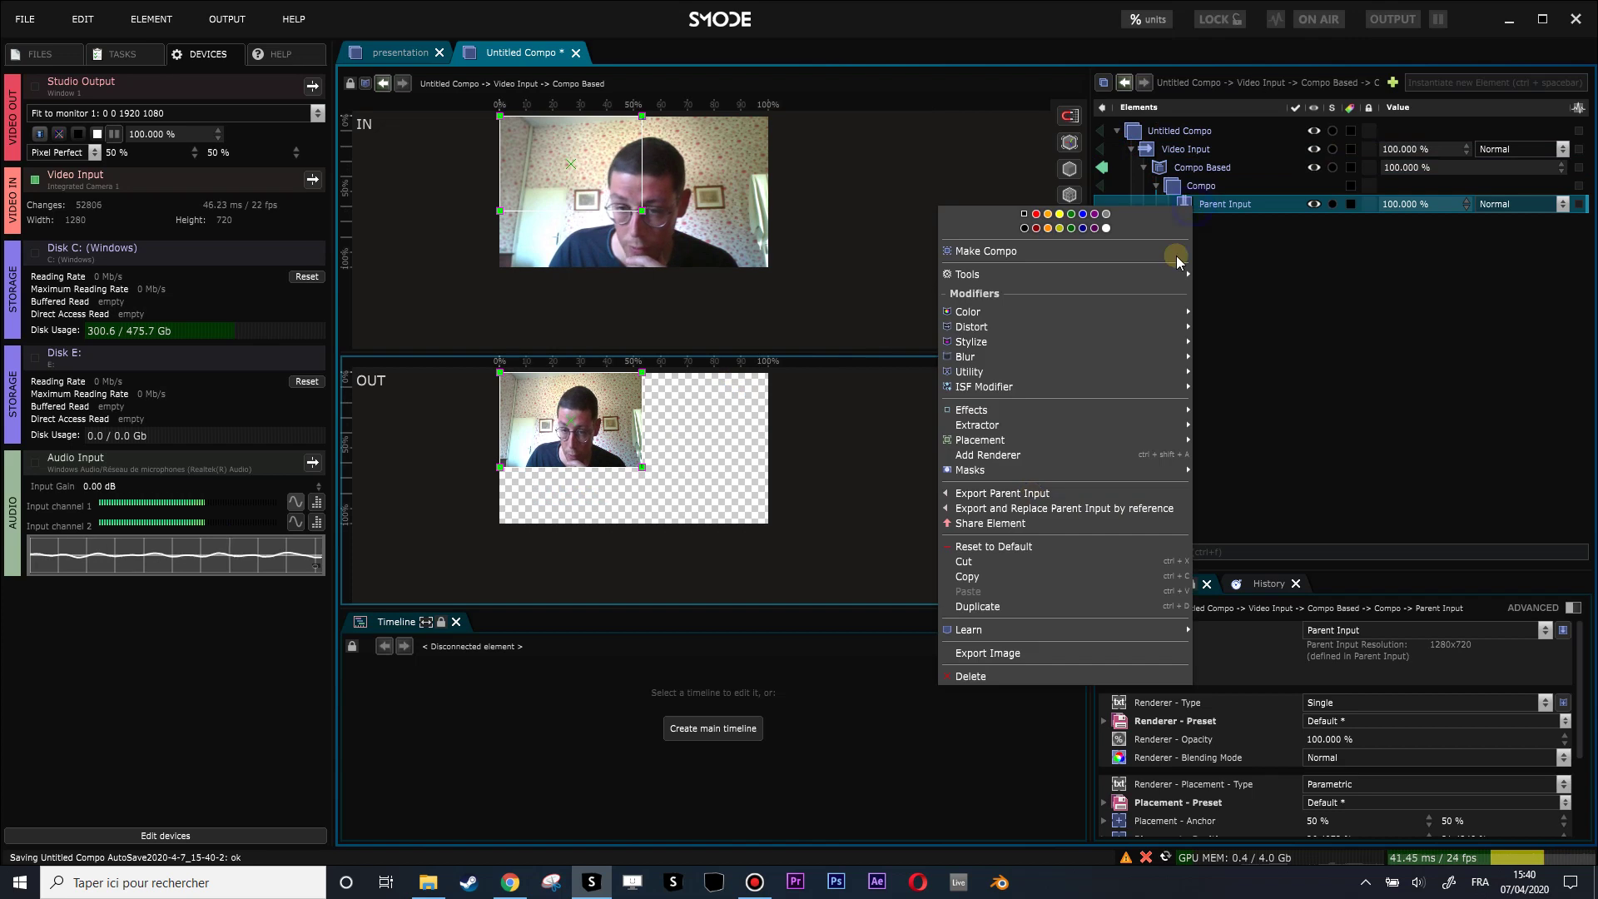
left_click(1014, 550)
scroll(784, 503, "up", 5)
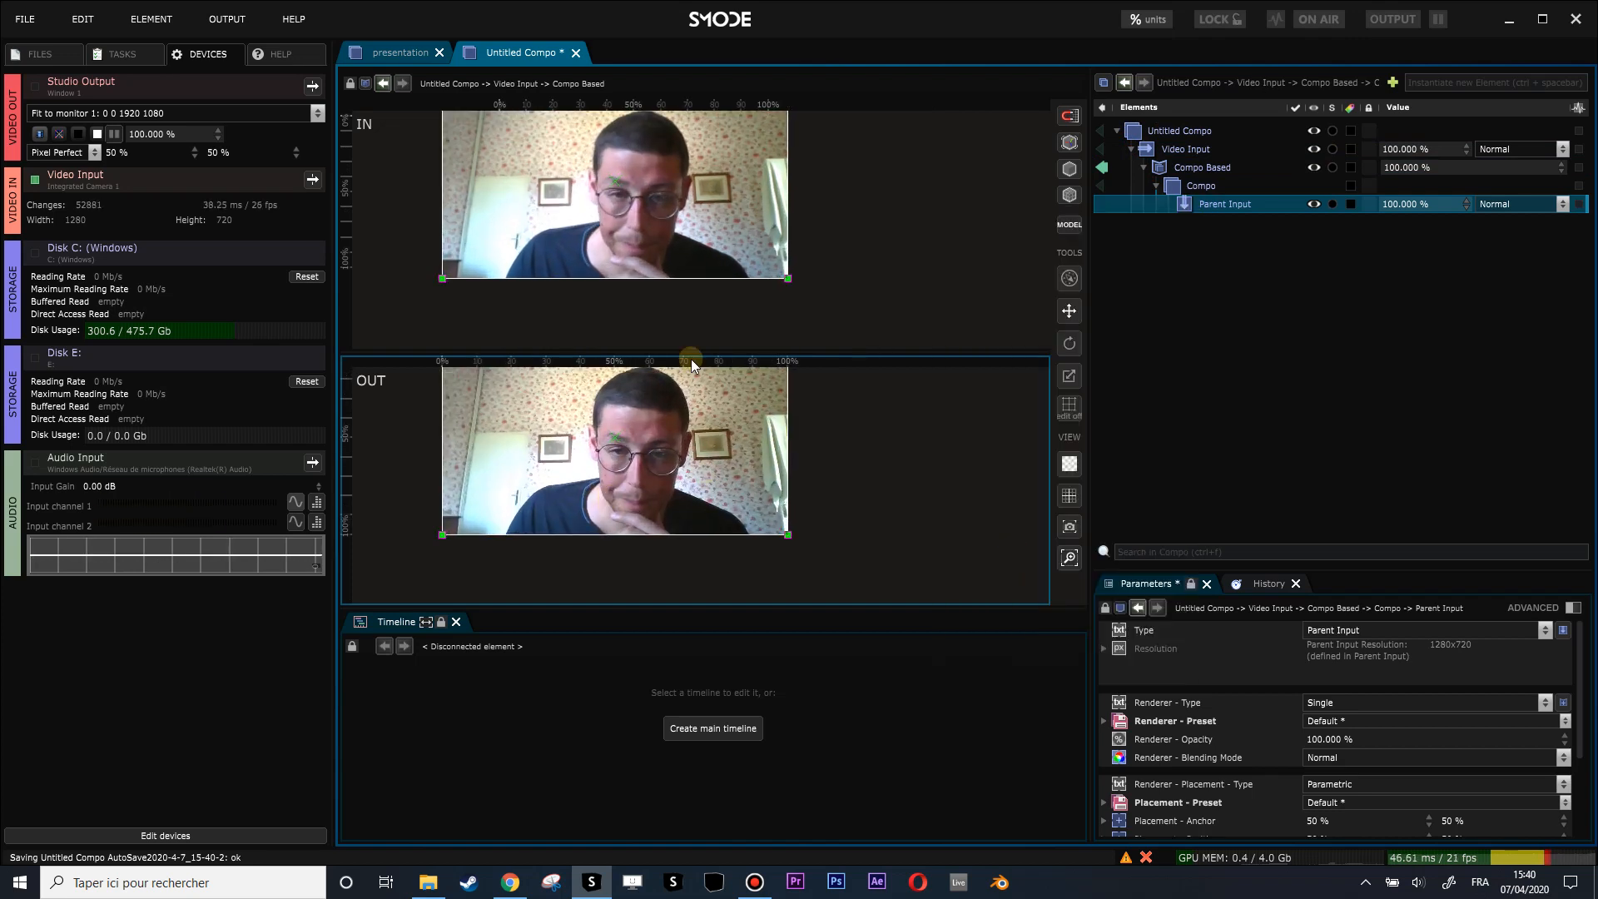
scroll(784, 503, "down", 2)
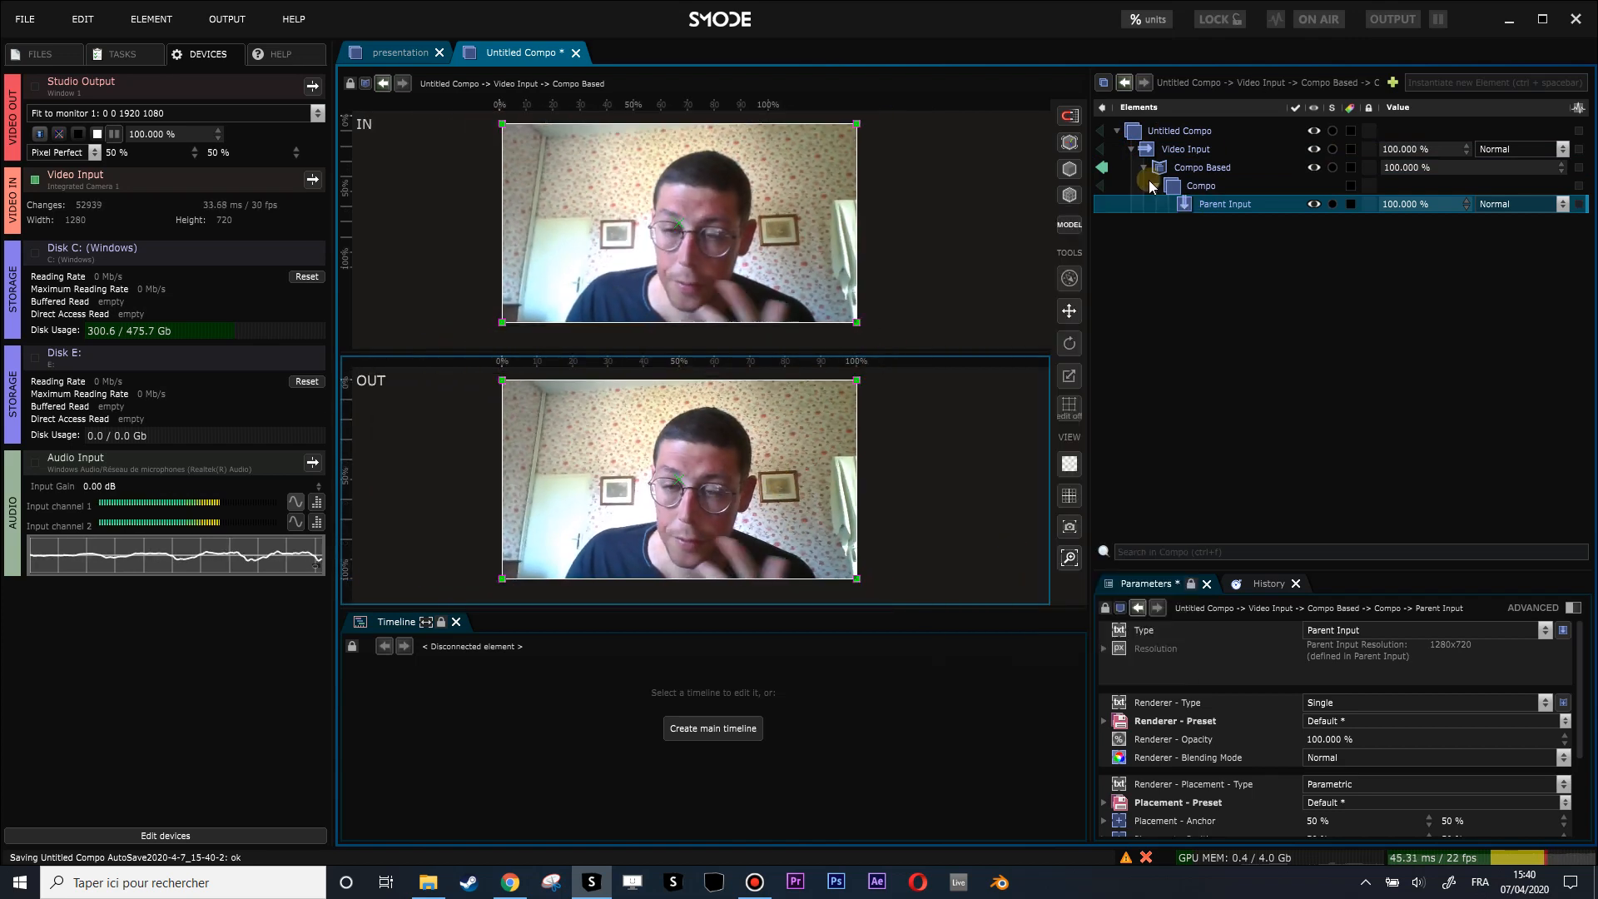
Step: Hide the devices side panel and widen the viewers against the element tree
left_click(342, 145)
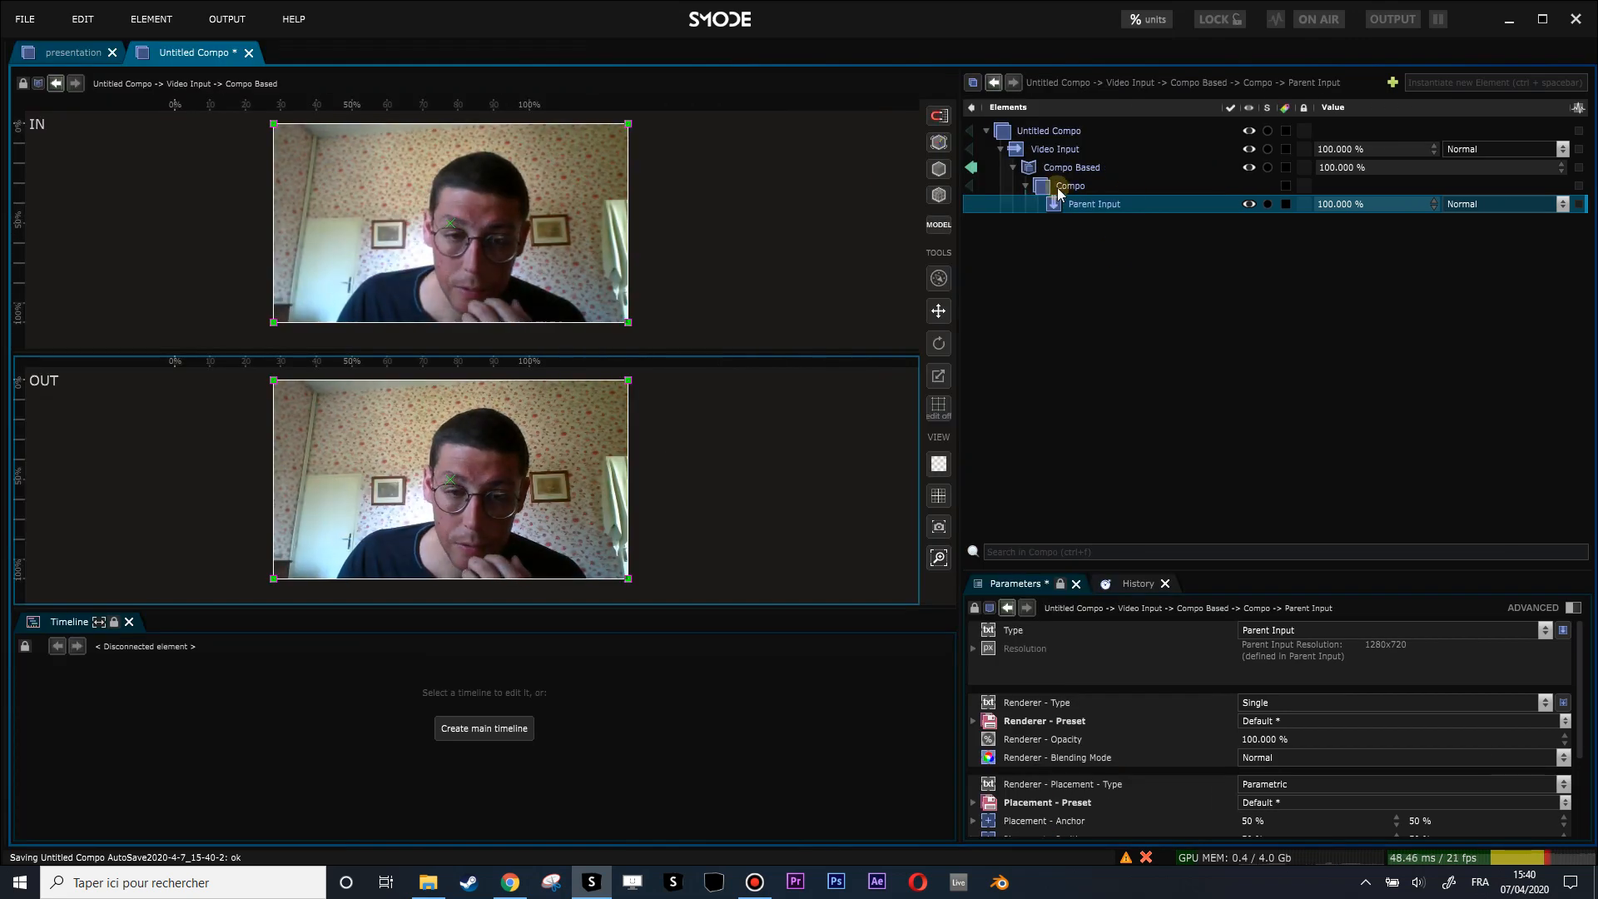
left_click_drag(959, 312, 1043, 312)
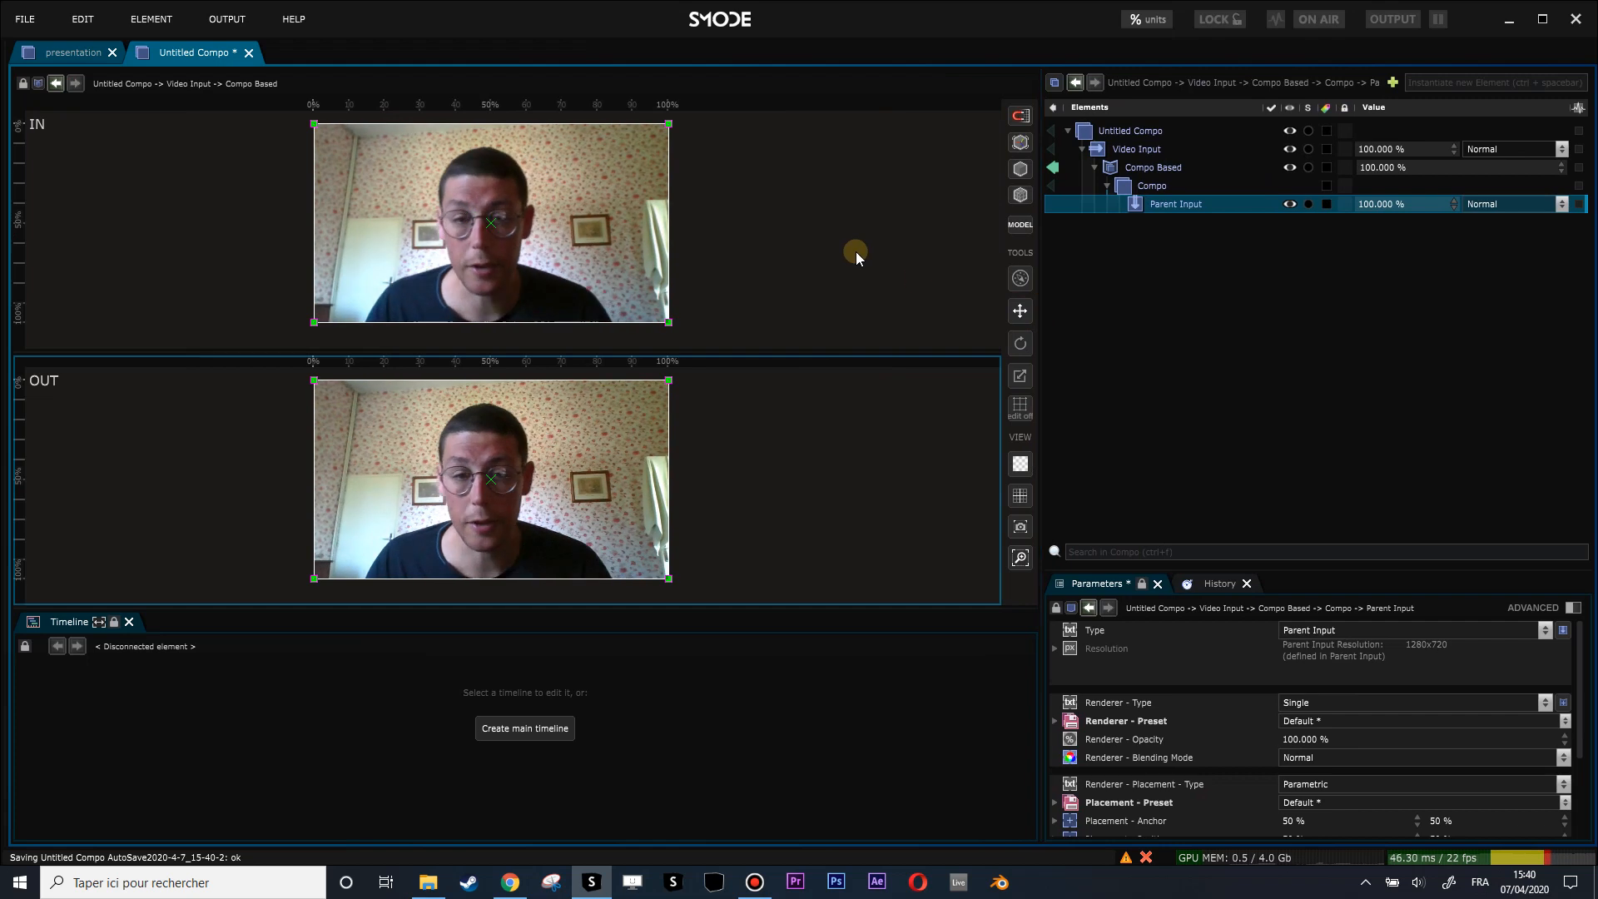
left_click(1146, 186)
Step: Add a Top Perspective Camera and a 3D Plane to the inner Compo
right_click(1145, 186)
mouse_move(955, 208)
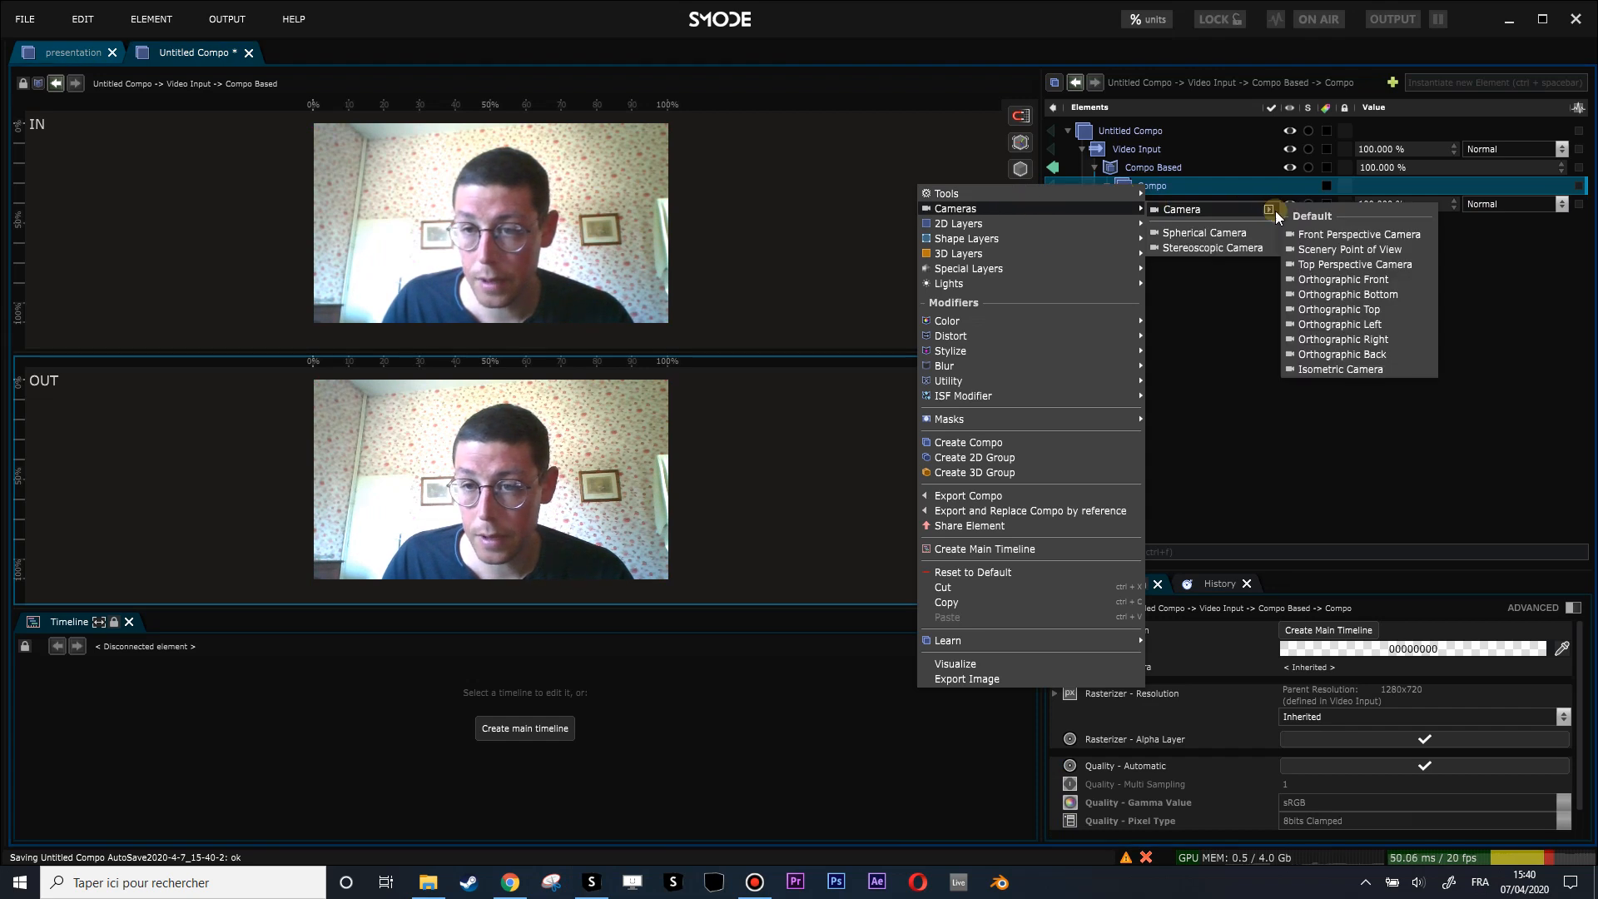
mouse_move(1205, 209)
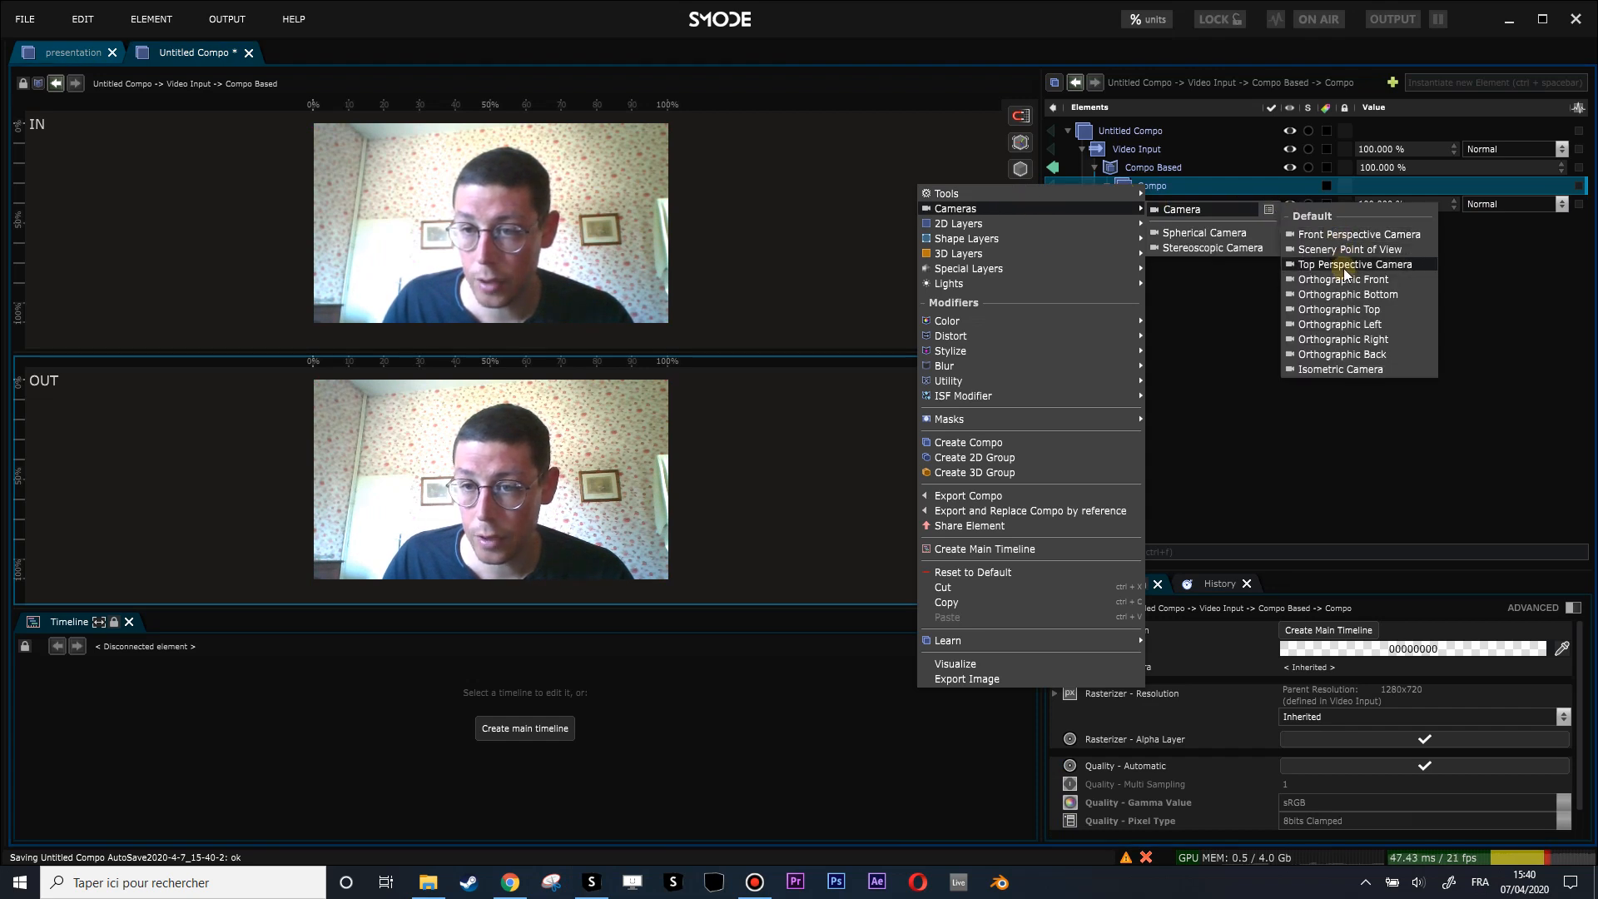
left_click(1354, 264)
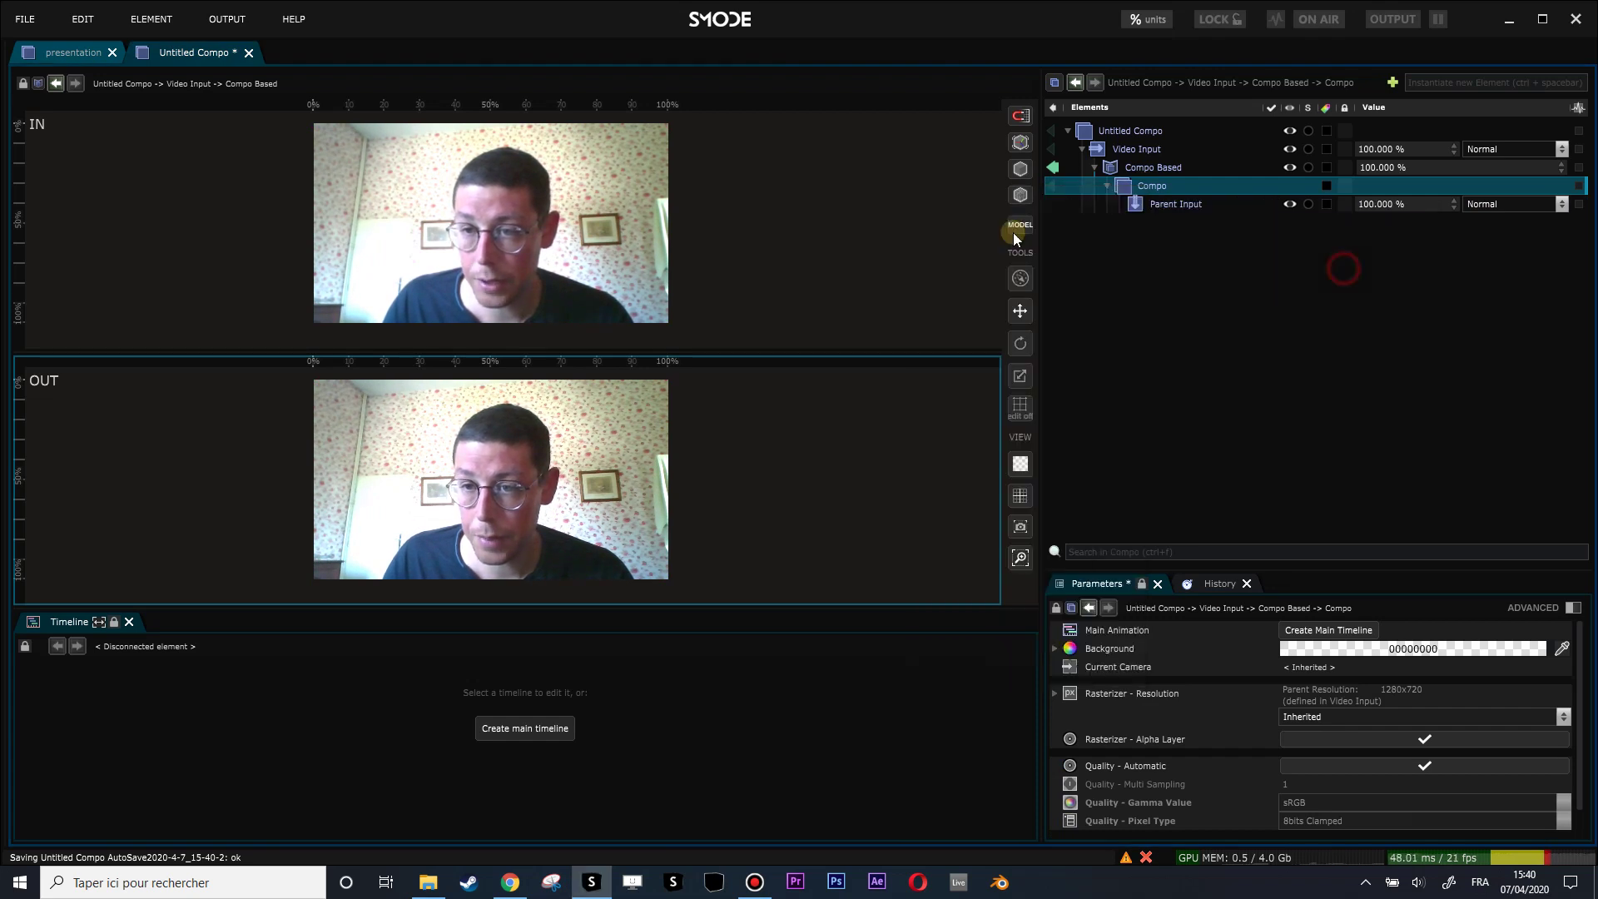
right_click(1142, 186)
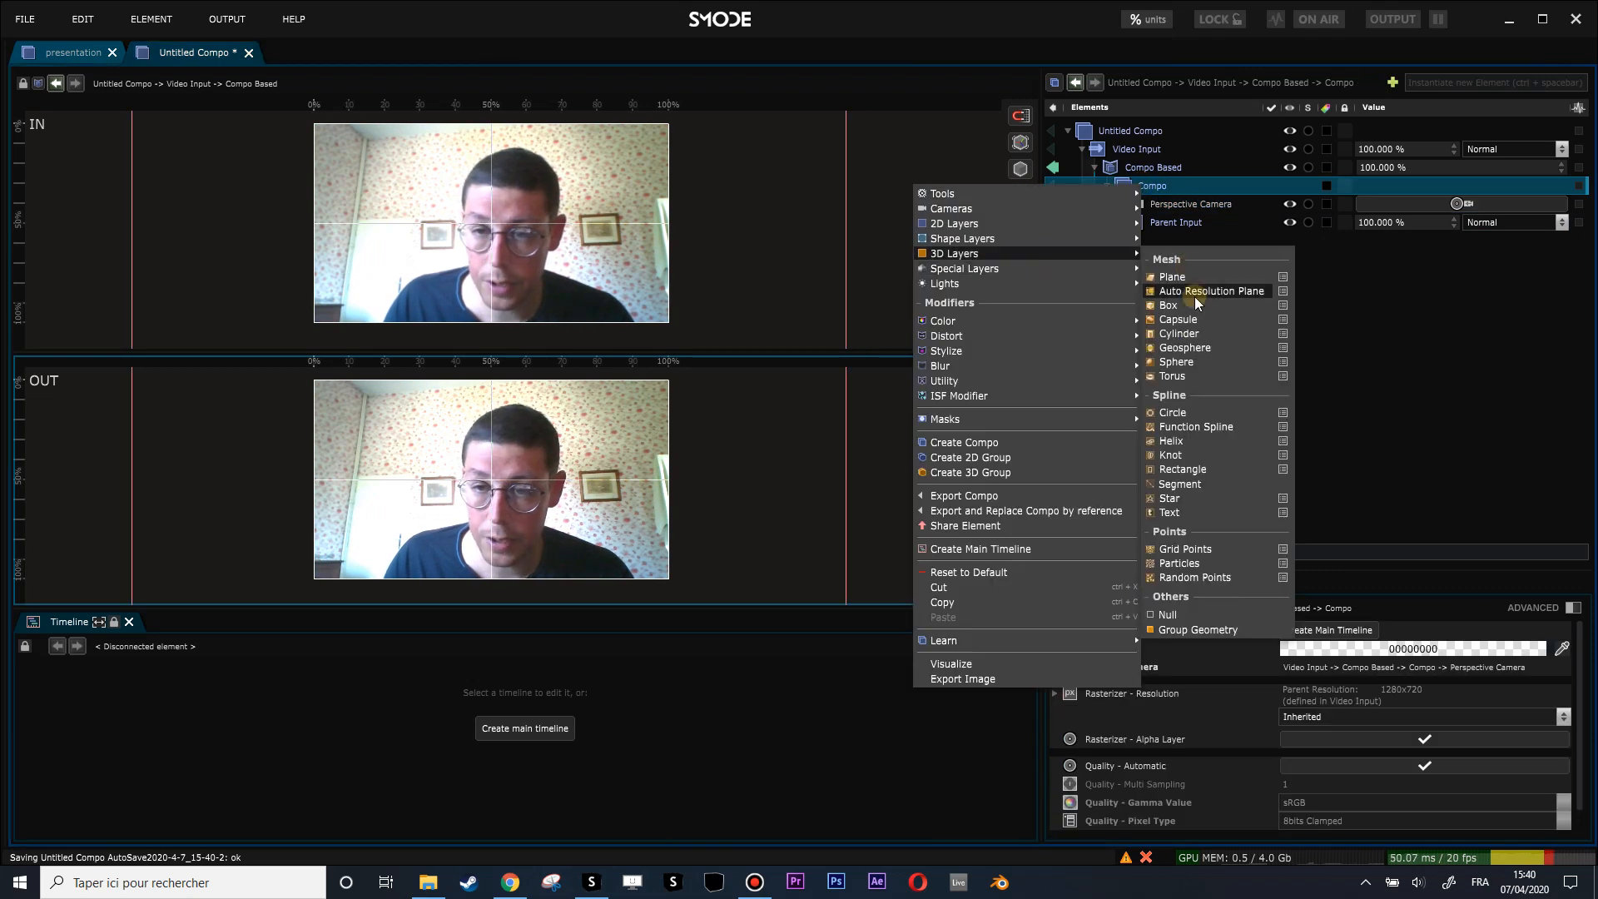
mouse_move(956, 254)
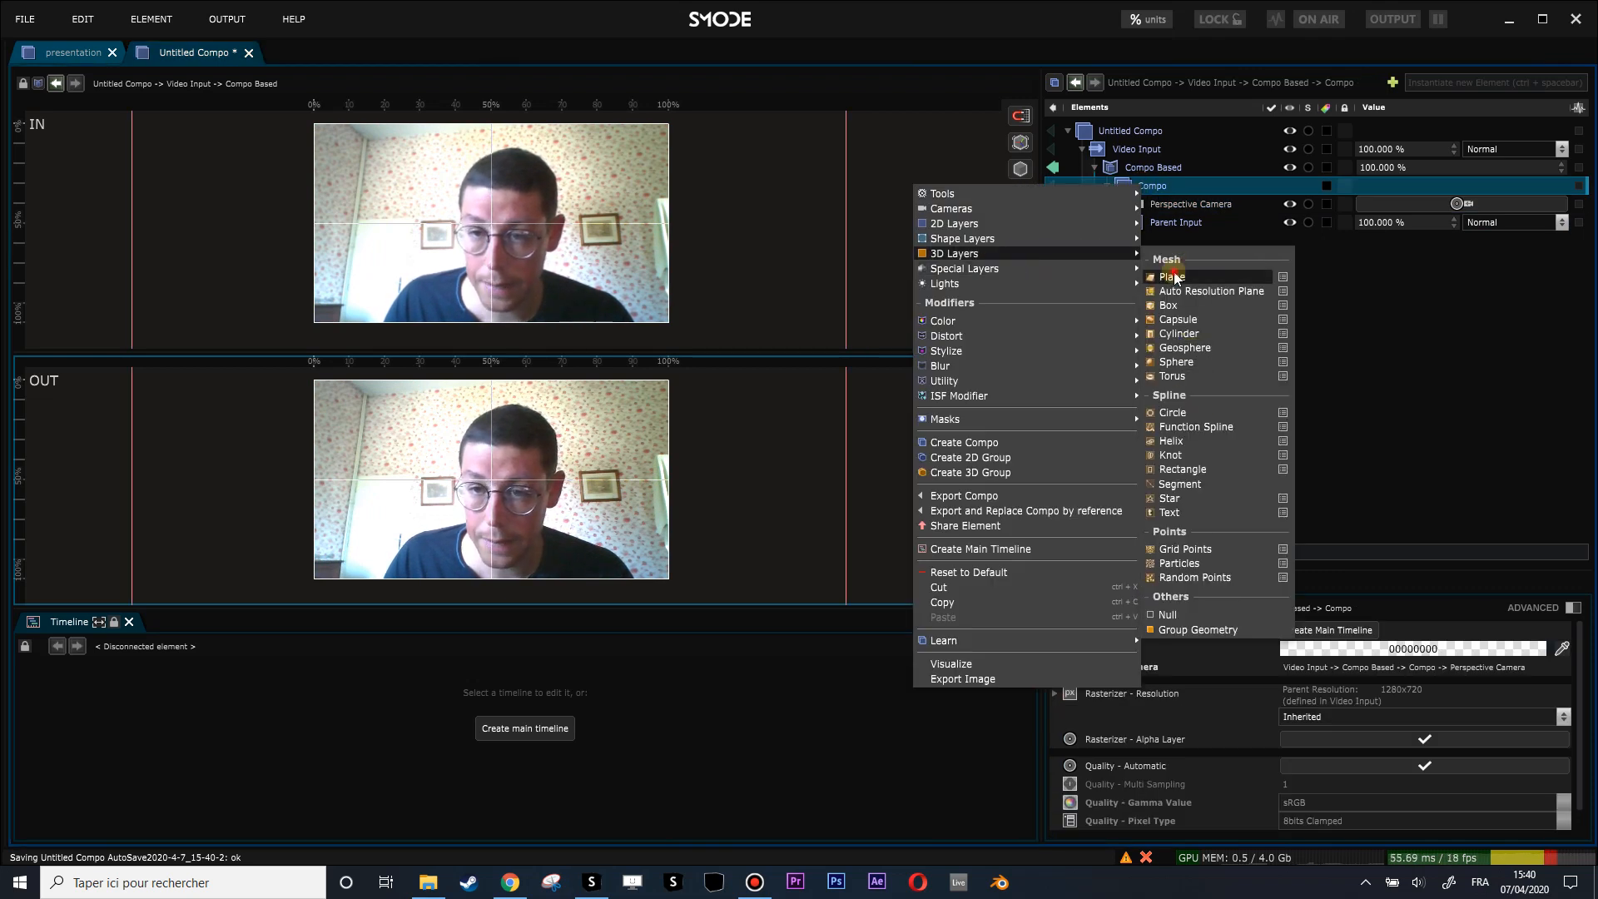
left_click(1174, 277)
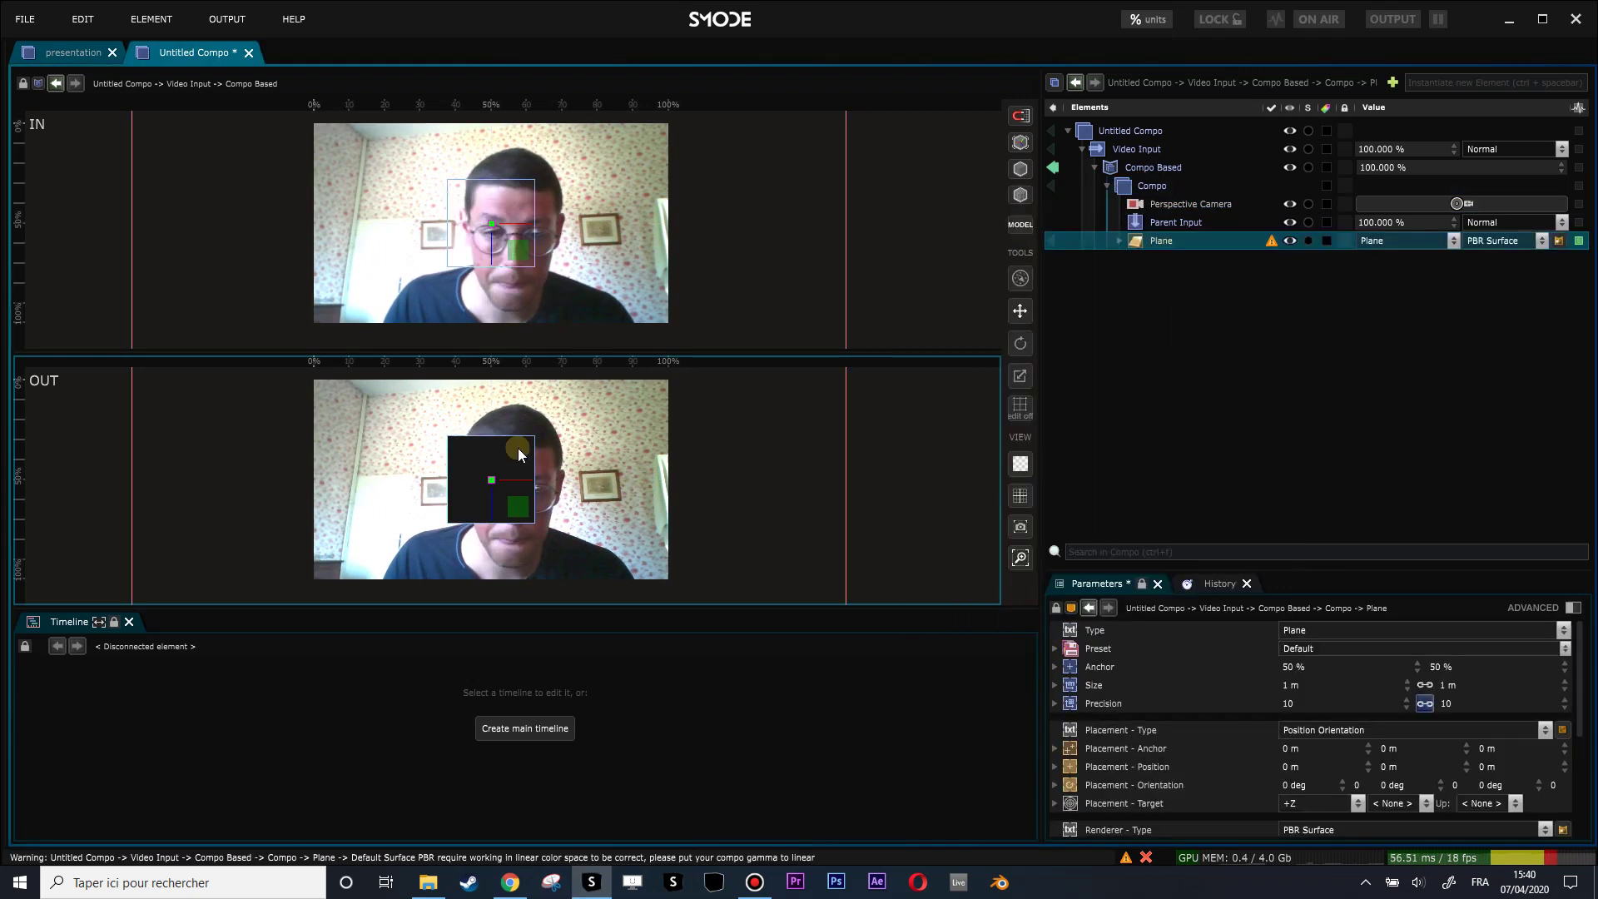
Step: Give the Plane a Surface renderer and remove its Default Surface
left_click(1116, 241)
right_click(1158, 278)
mouse_move(996, 432)
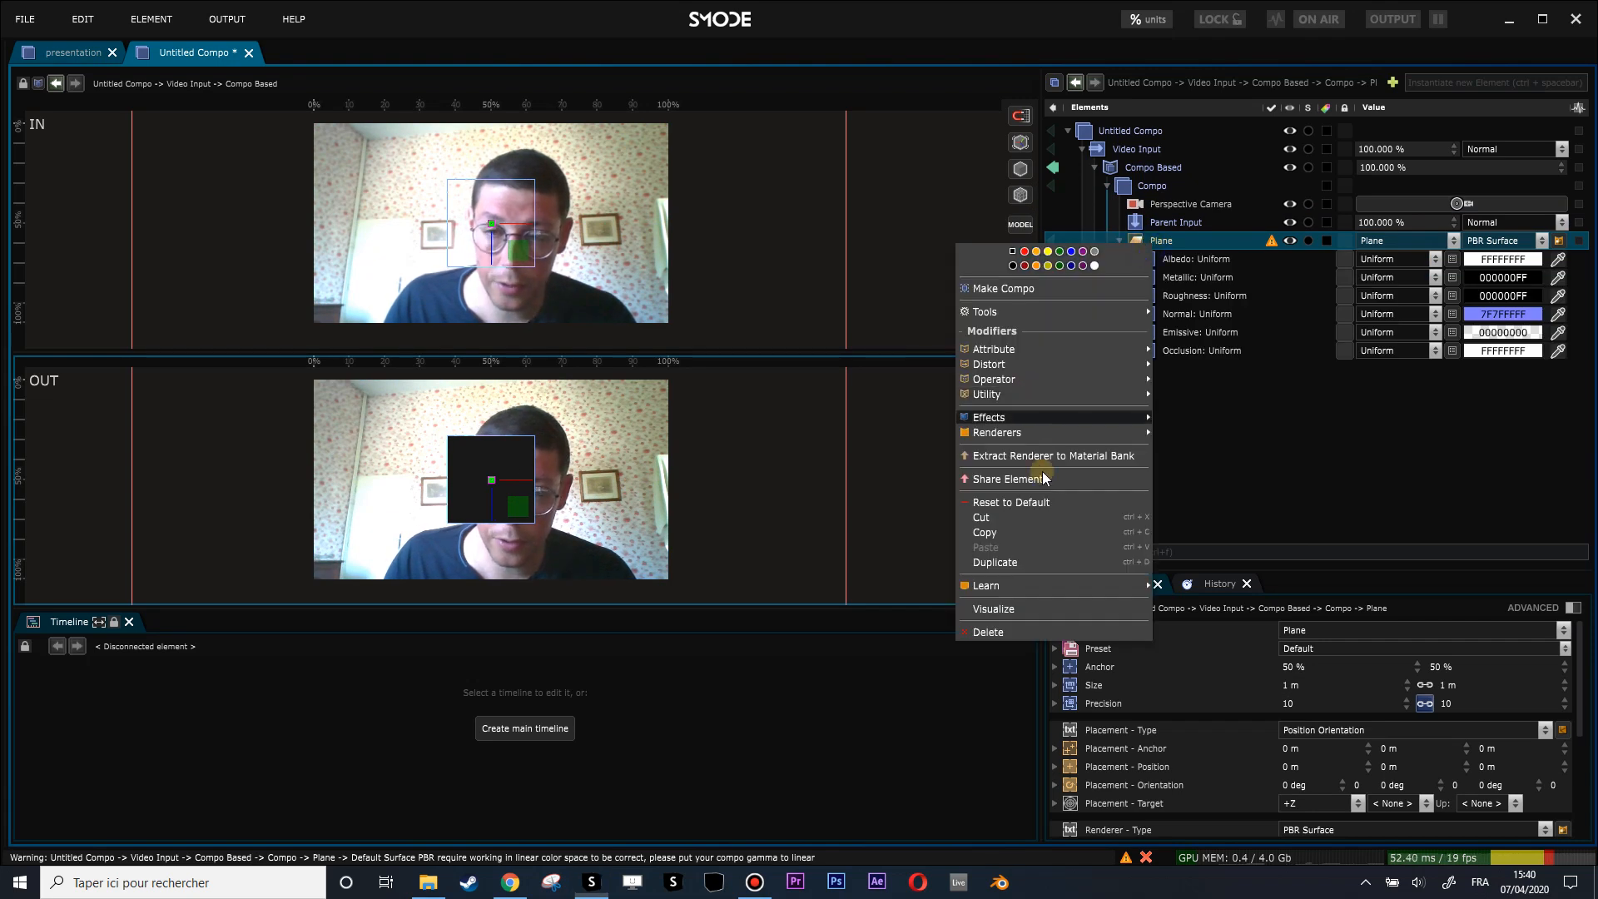
left_click(1188, 455)
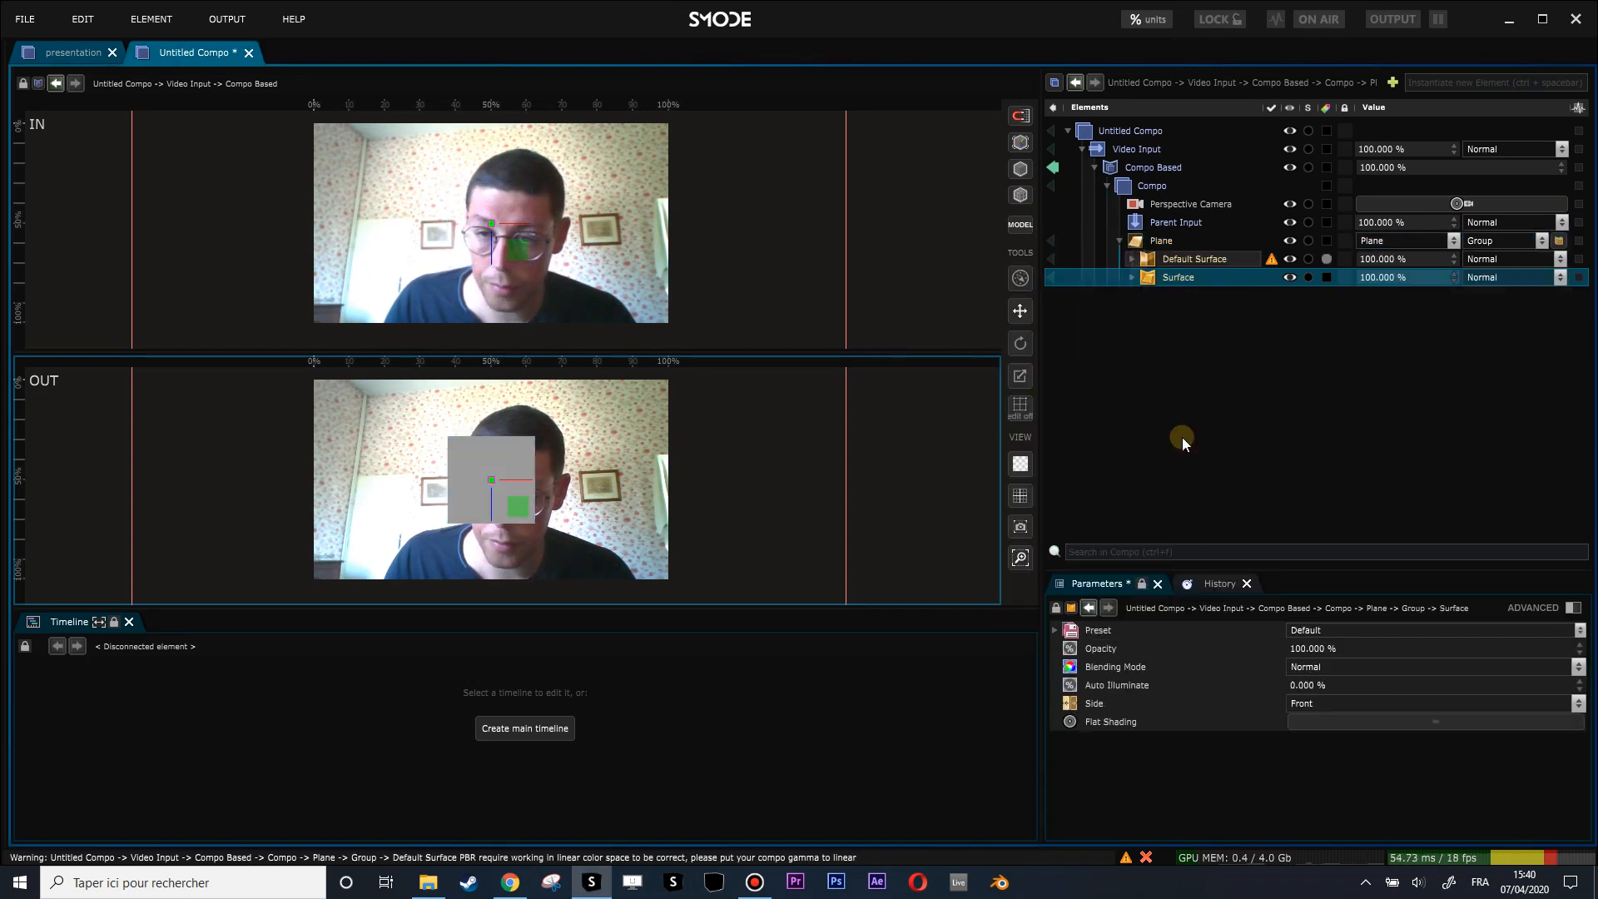
left_click(1189, 262)
key("Delete")
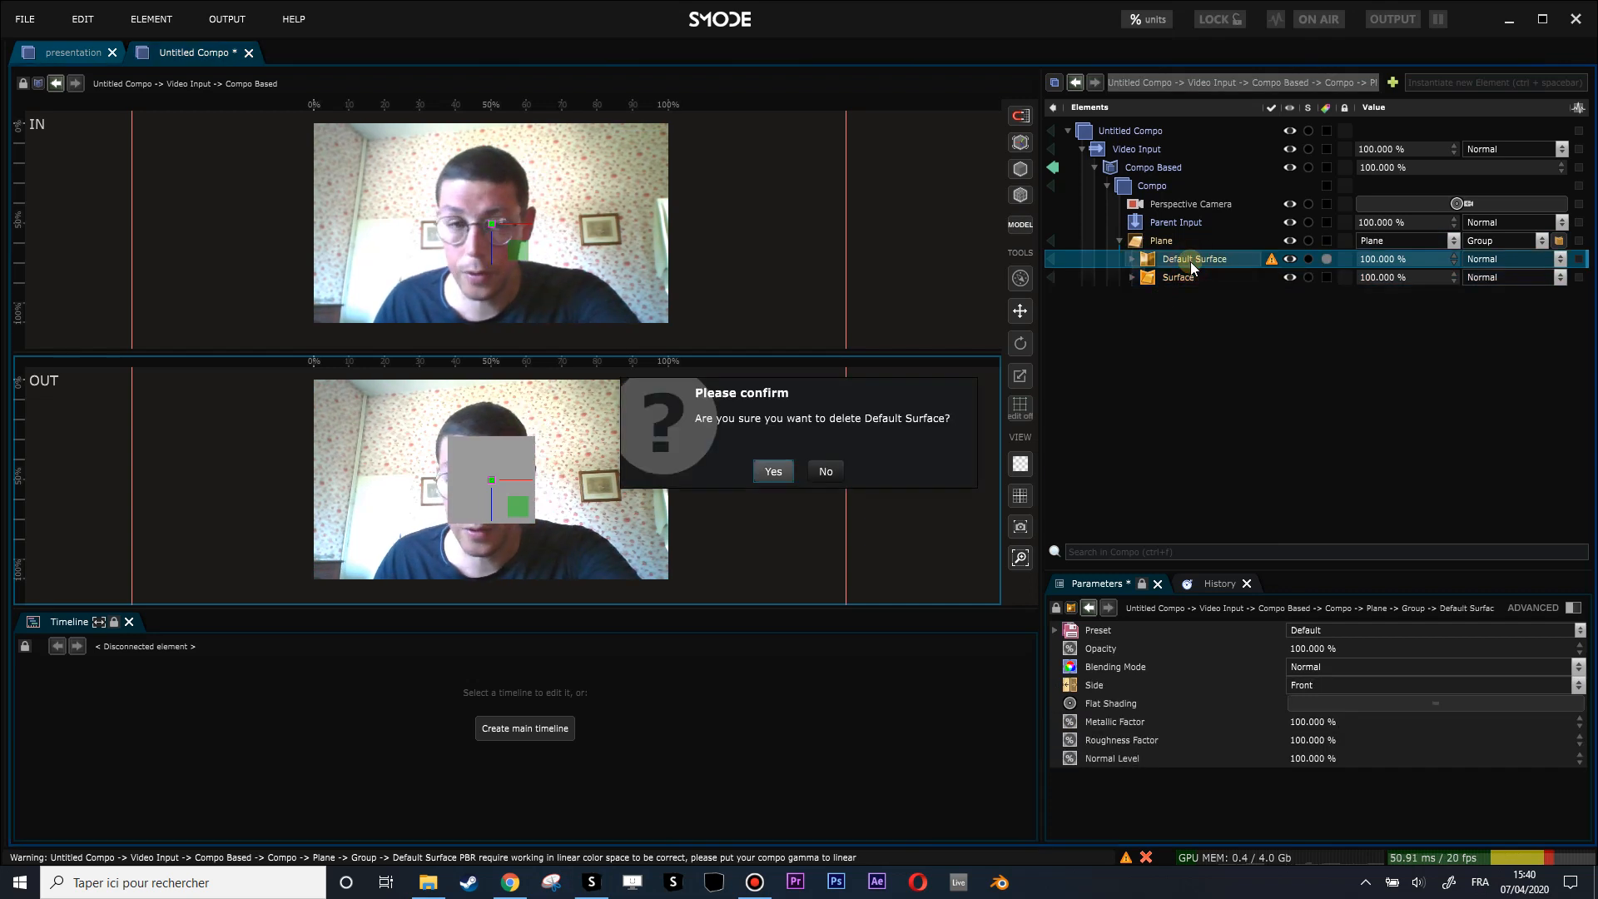
key("Return")
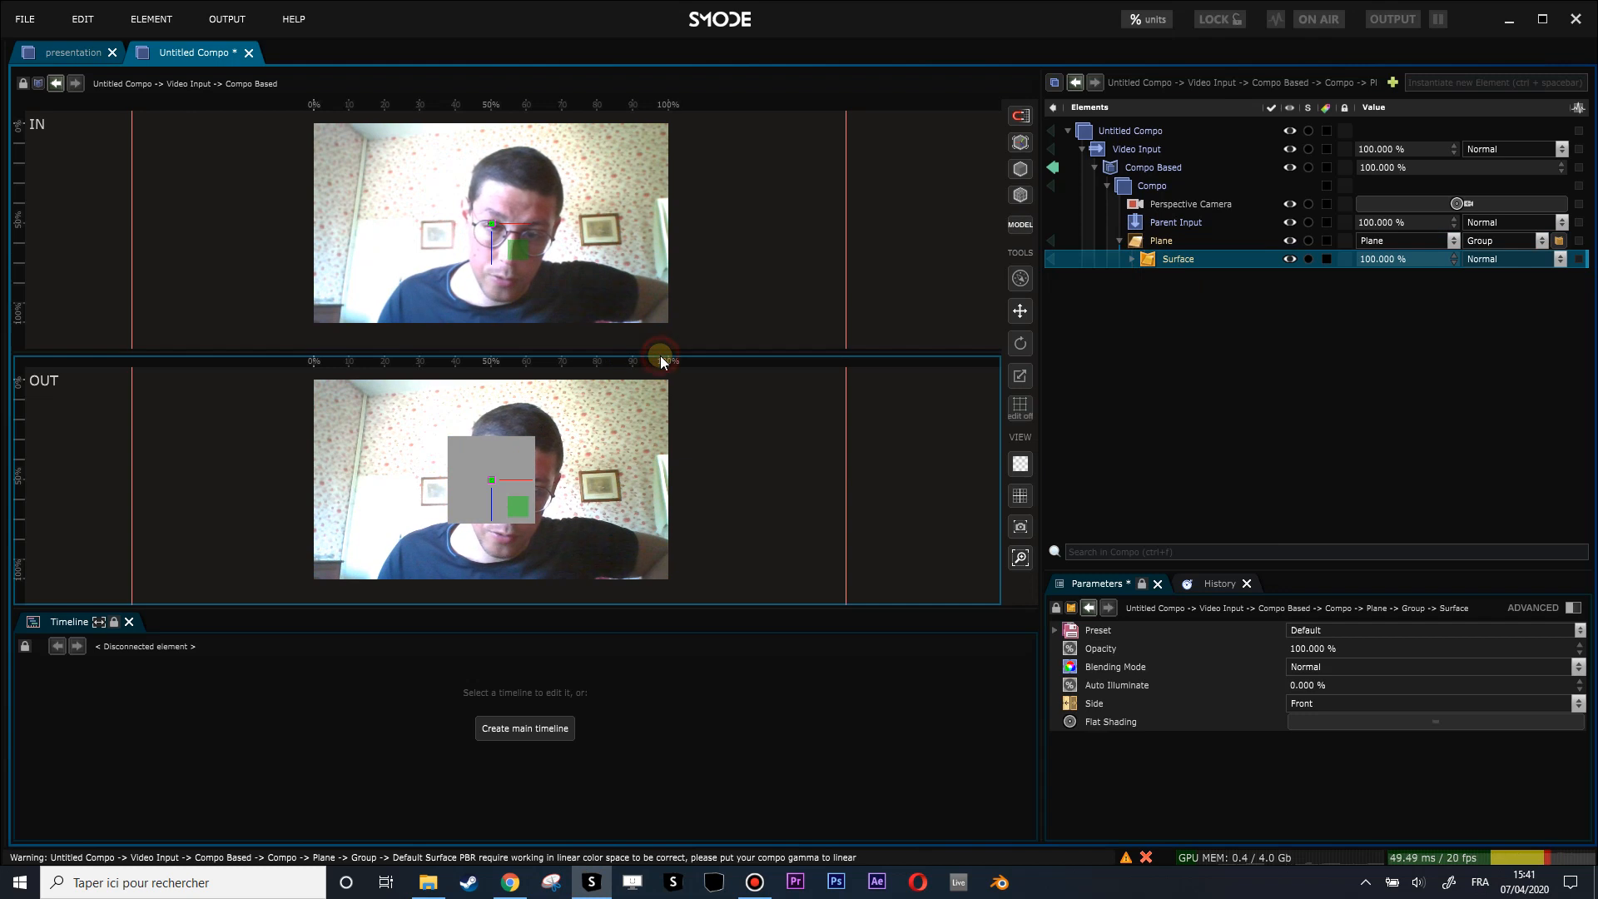
left_click_drag(660, 354, 660, 314)
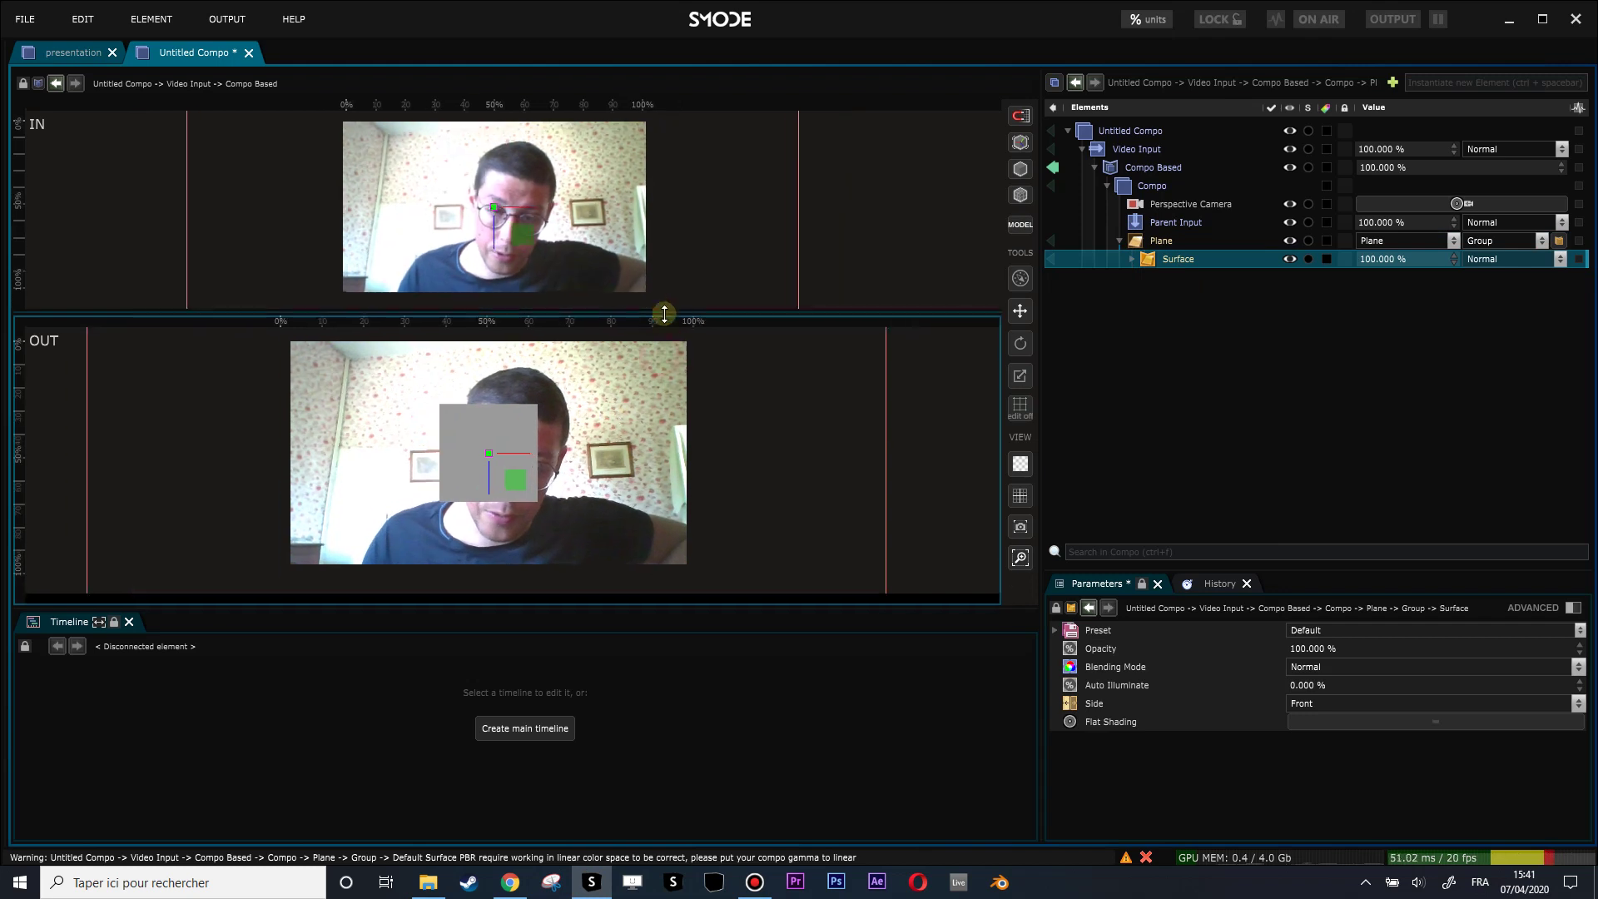
Step: Delete the Specular layer from the plane's Surface renderer
left_click(1130, 258)
left_click(1173, 222)
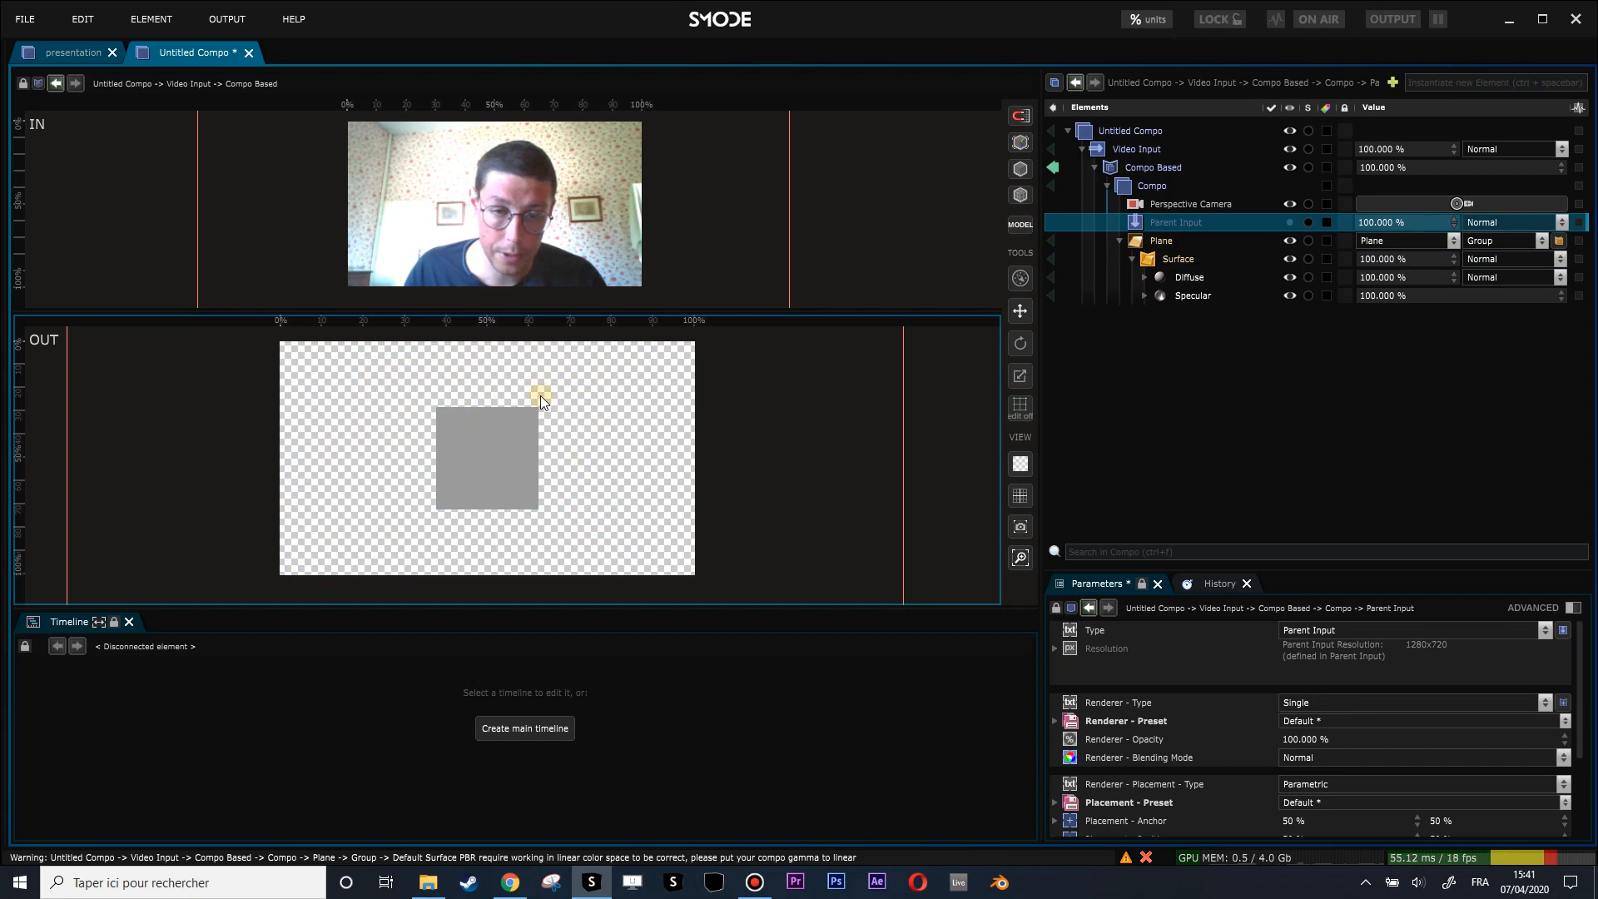
left_click(456, 438)
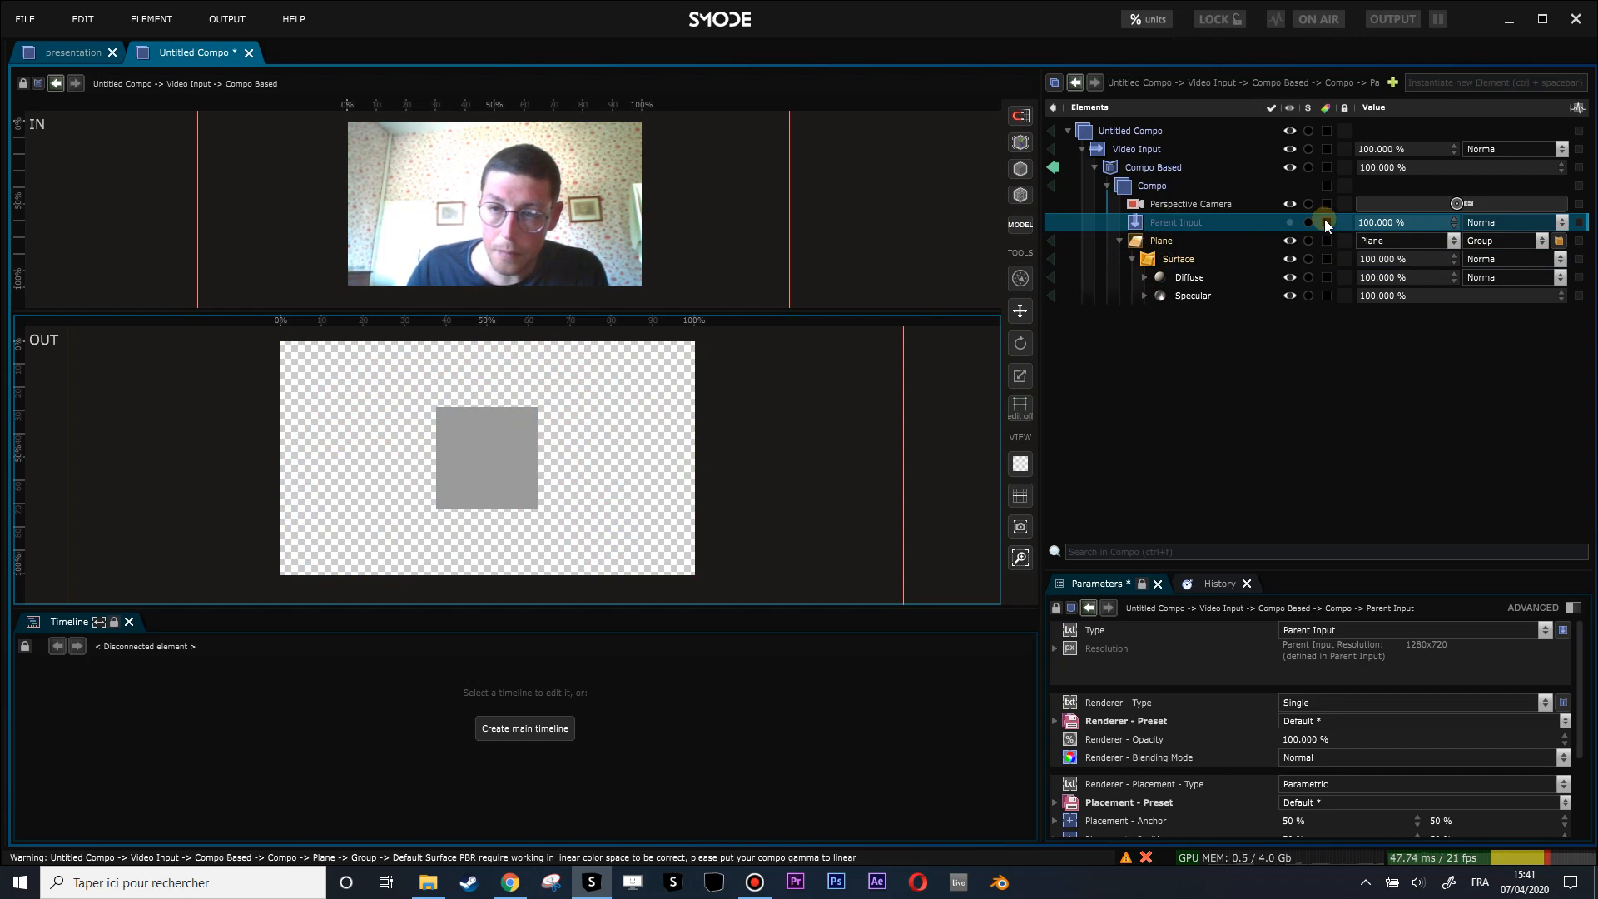
left_click(1182, 297)
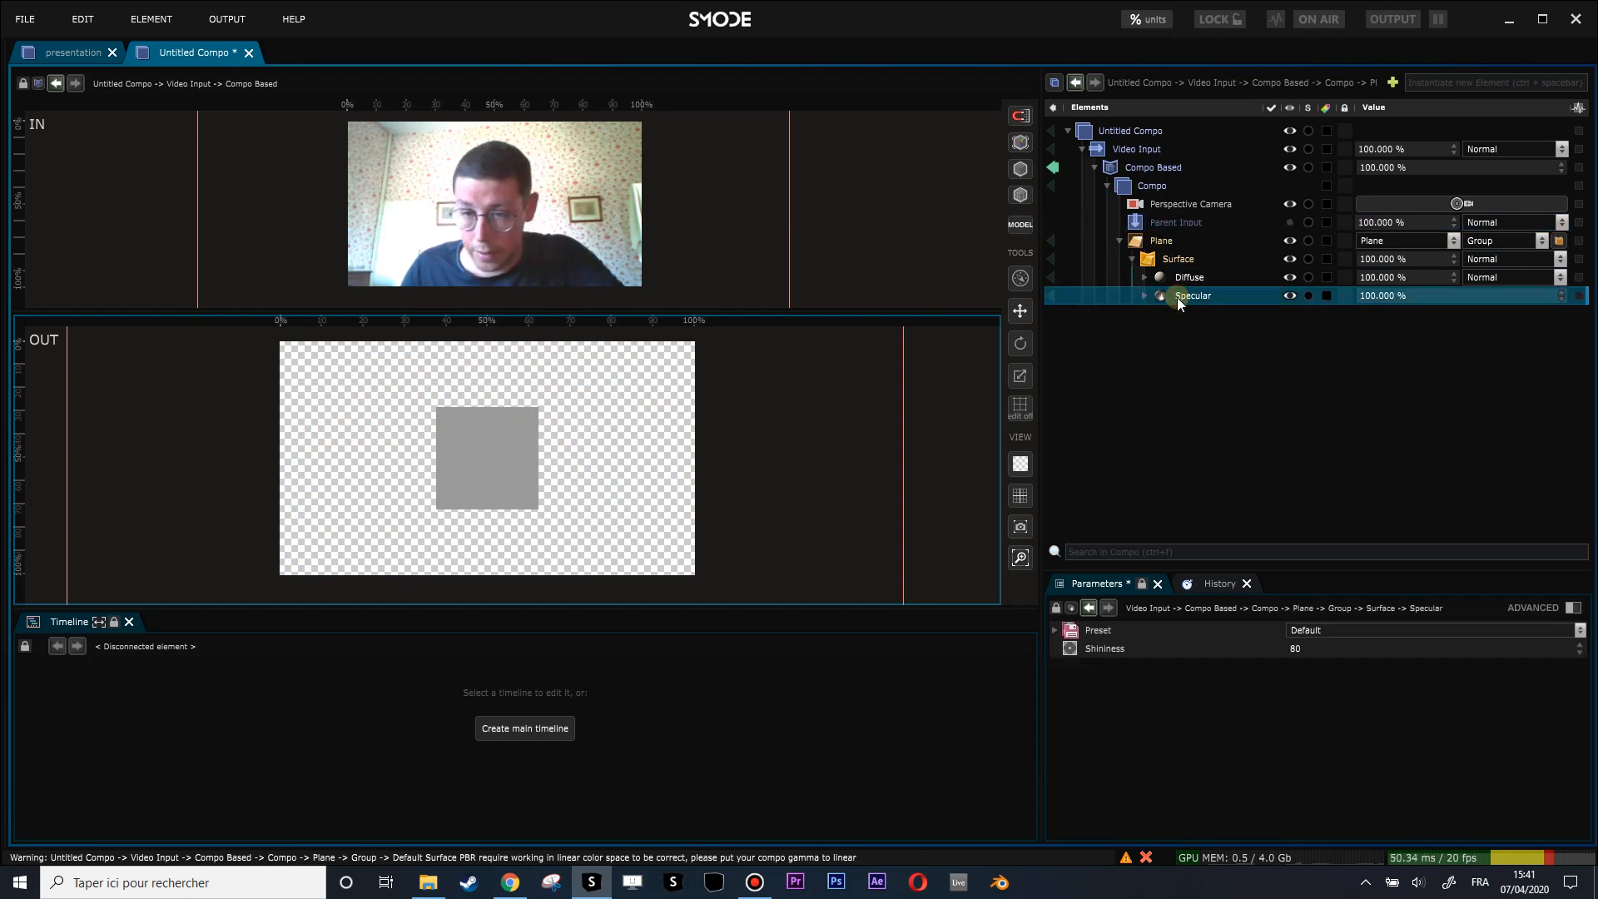
key("Delete")
key("Return")
Step: Map the Diffuse layer to Parent Input and set the Surface's Auto Illuminate to 100 %
left_click(1145, 278)
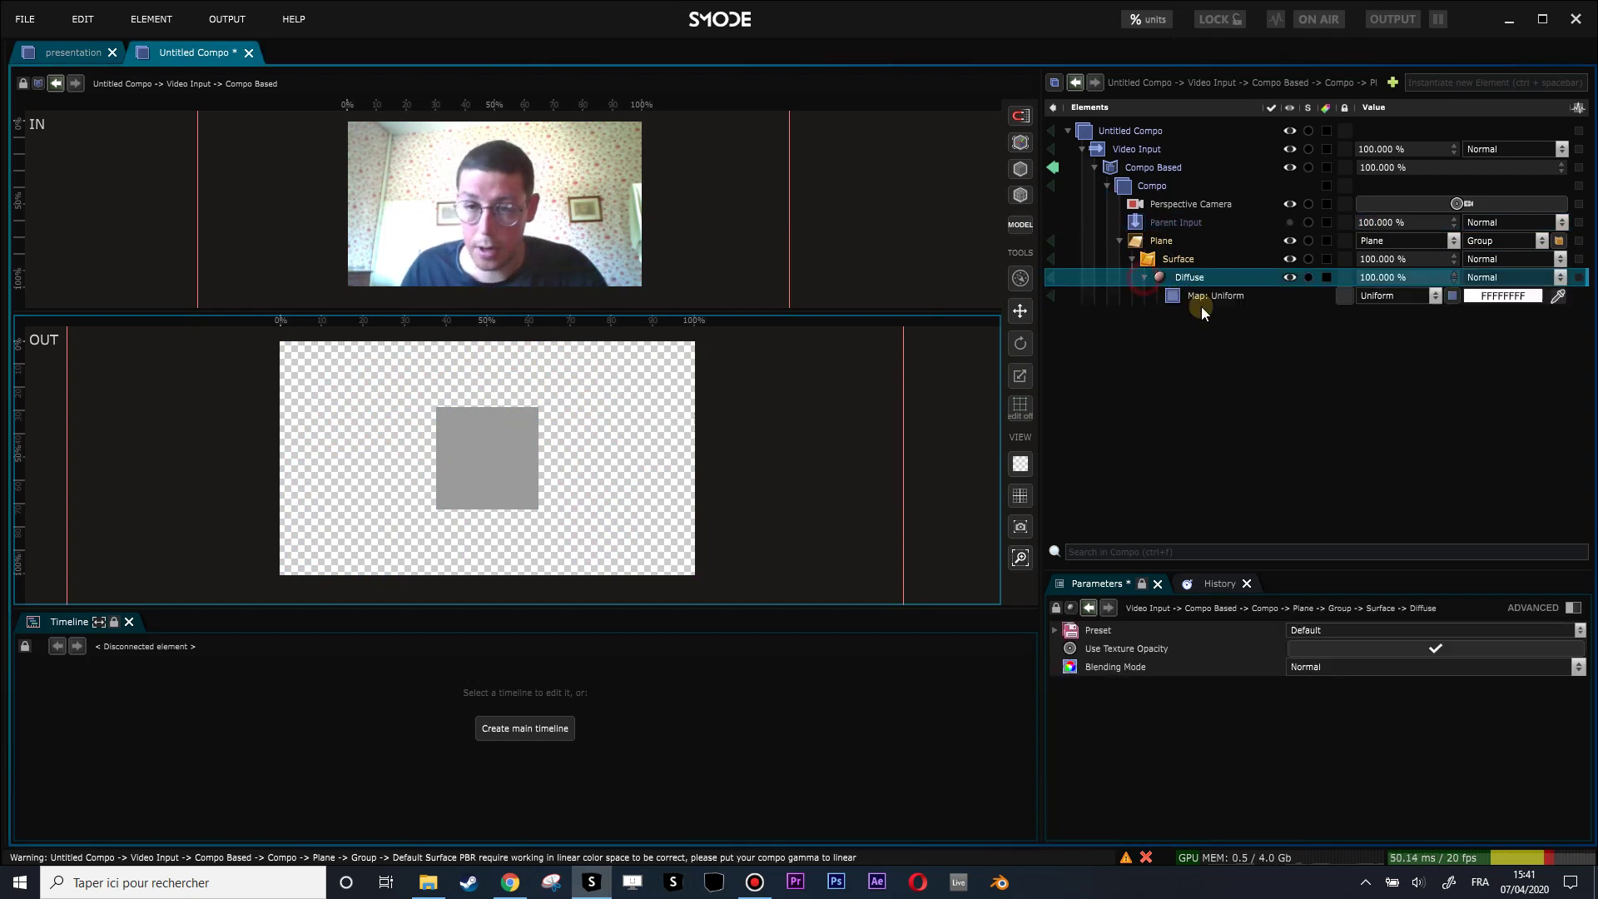
left_click(1379, 296)
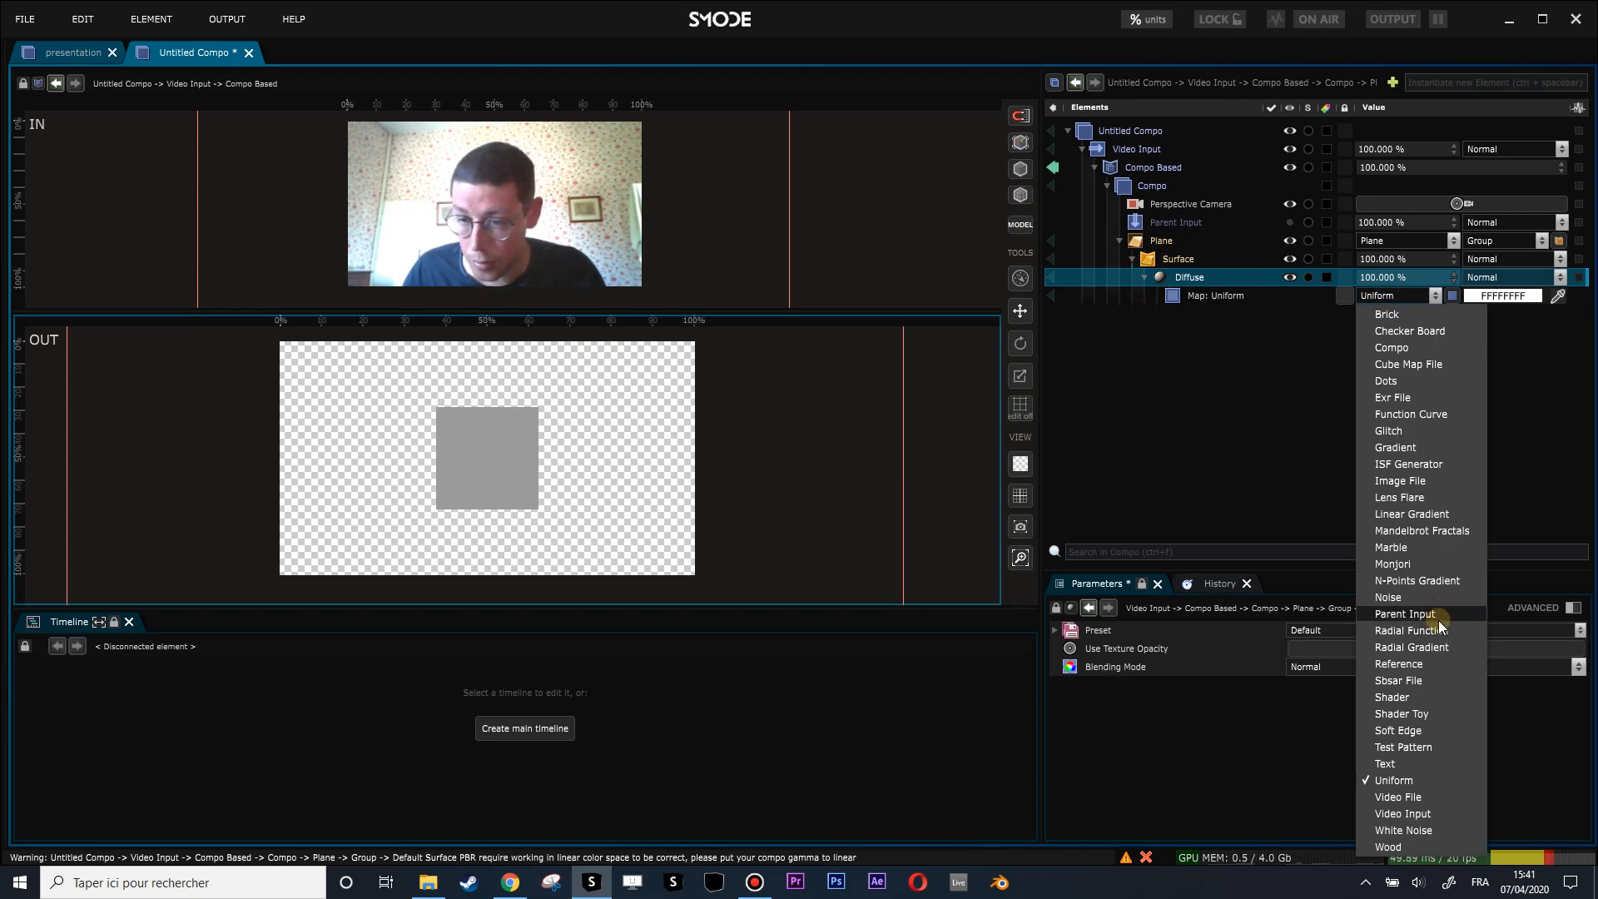
left_click(1406, 615)
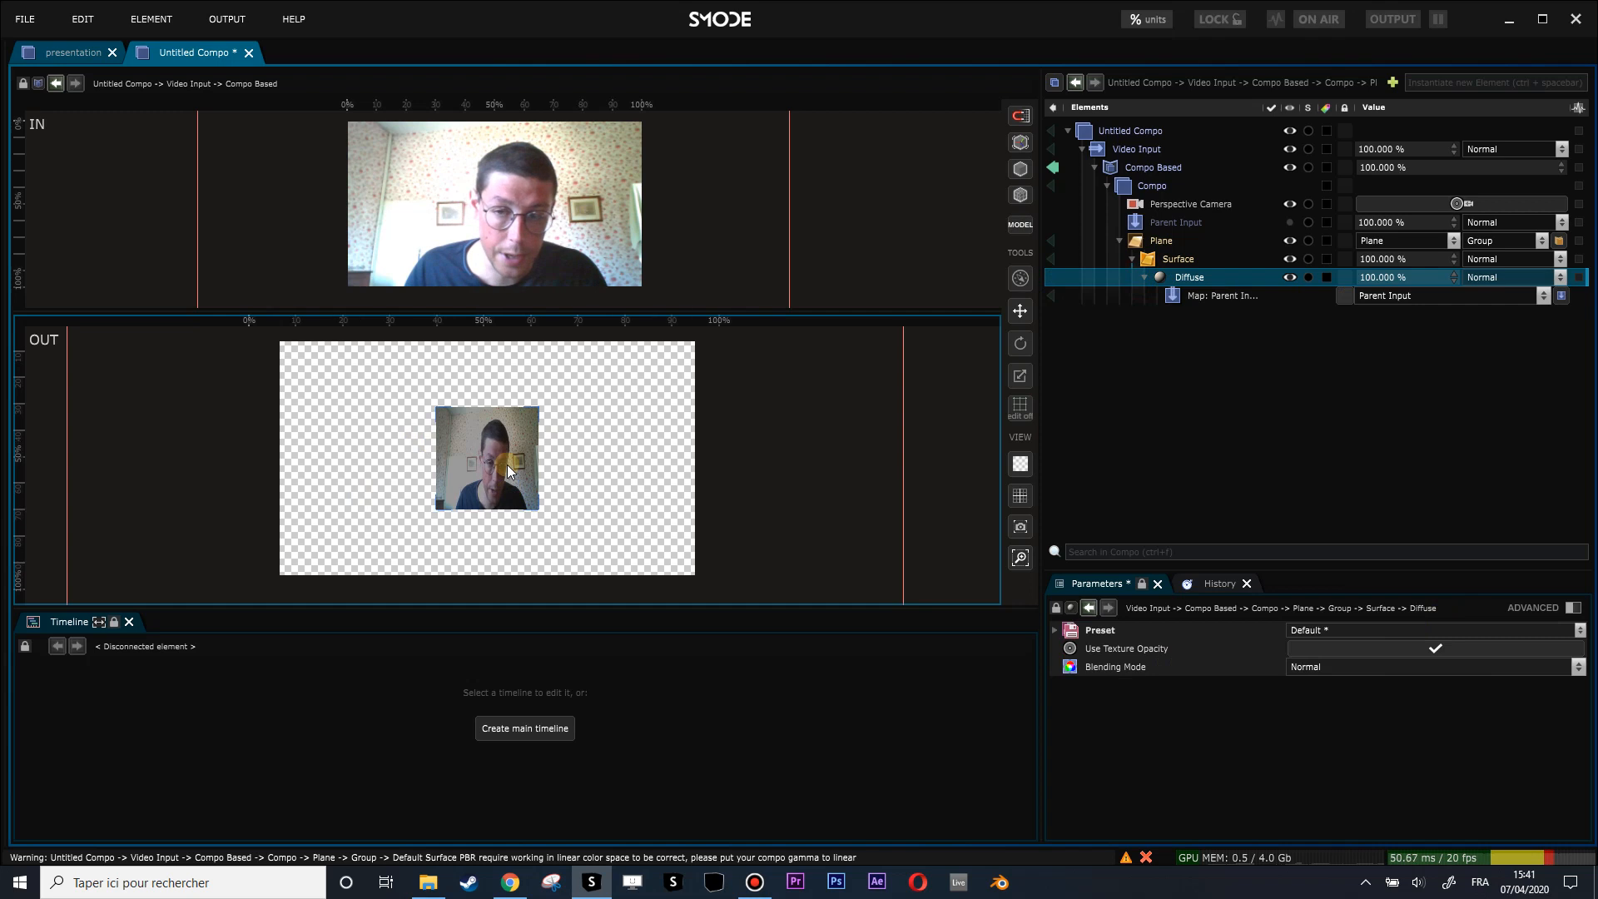
left_click(1160, 262)
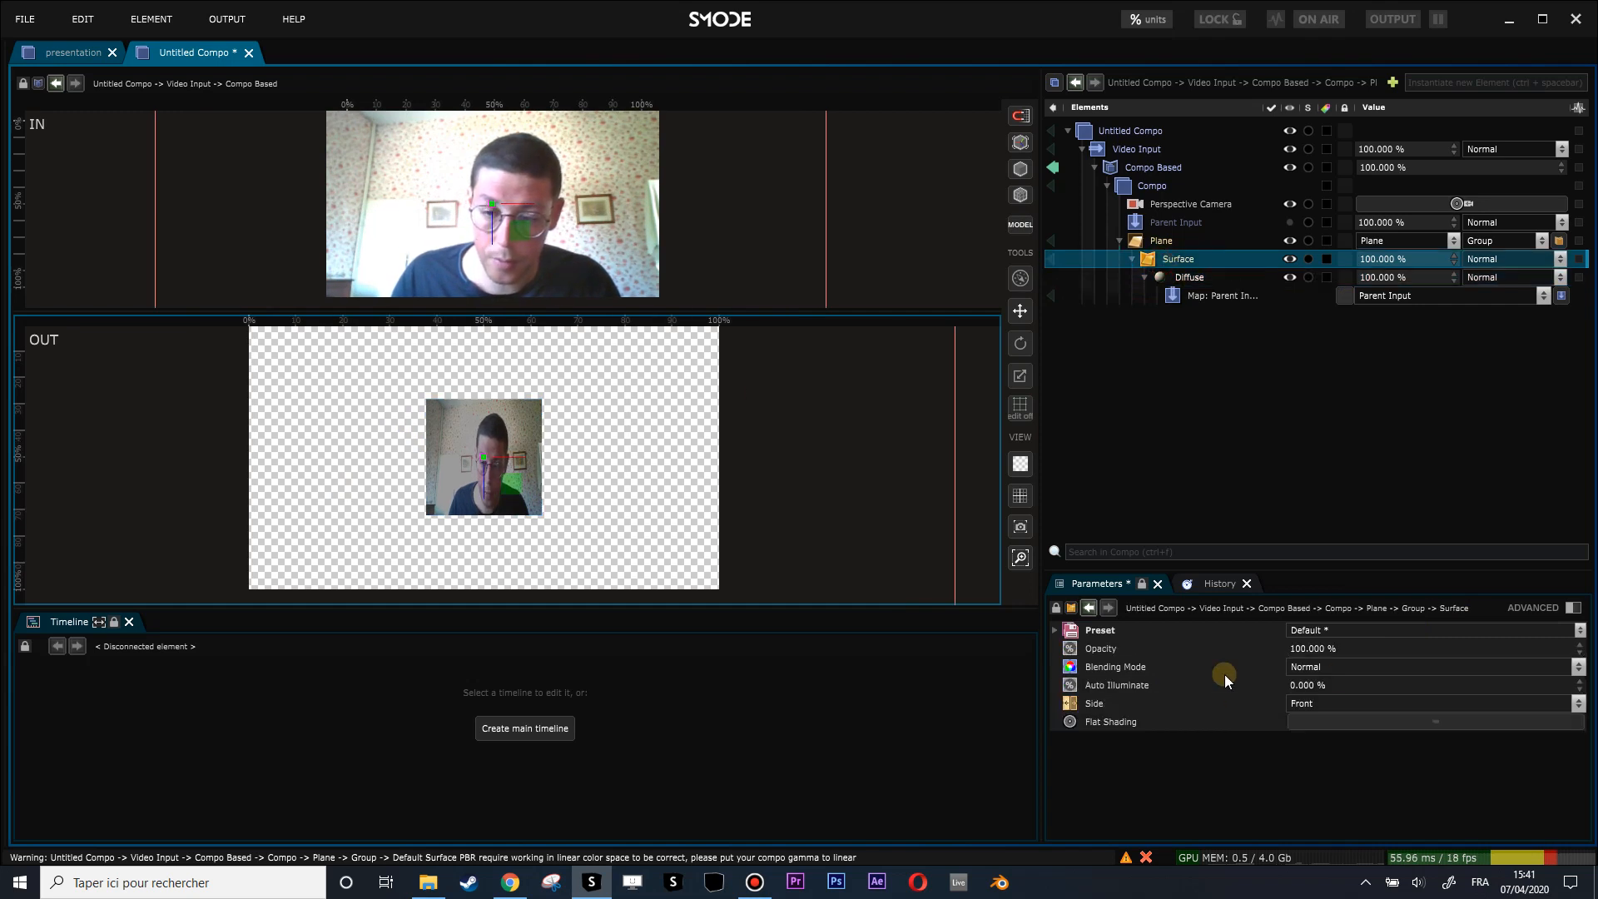
double_click(1305, 683)
type("100")
key("Return")
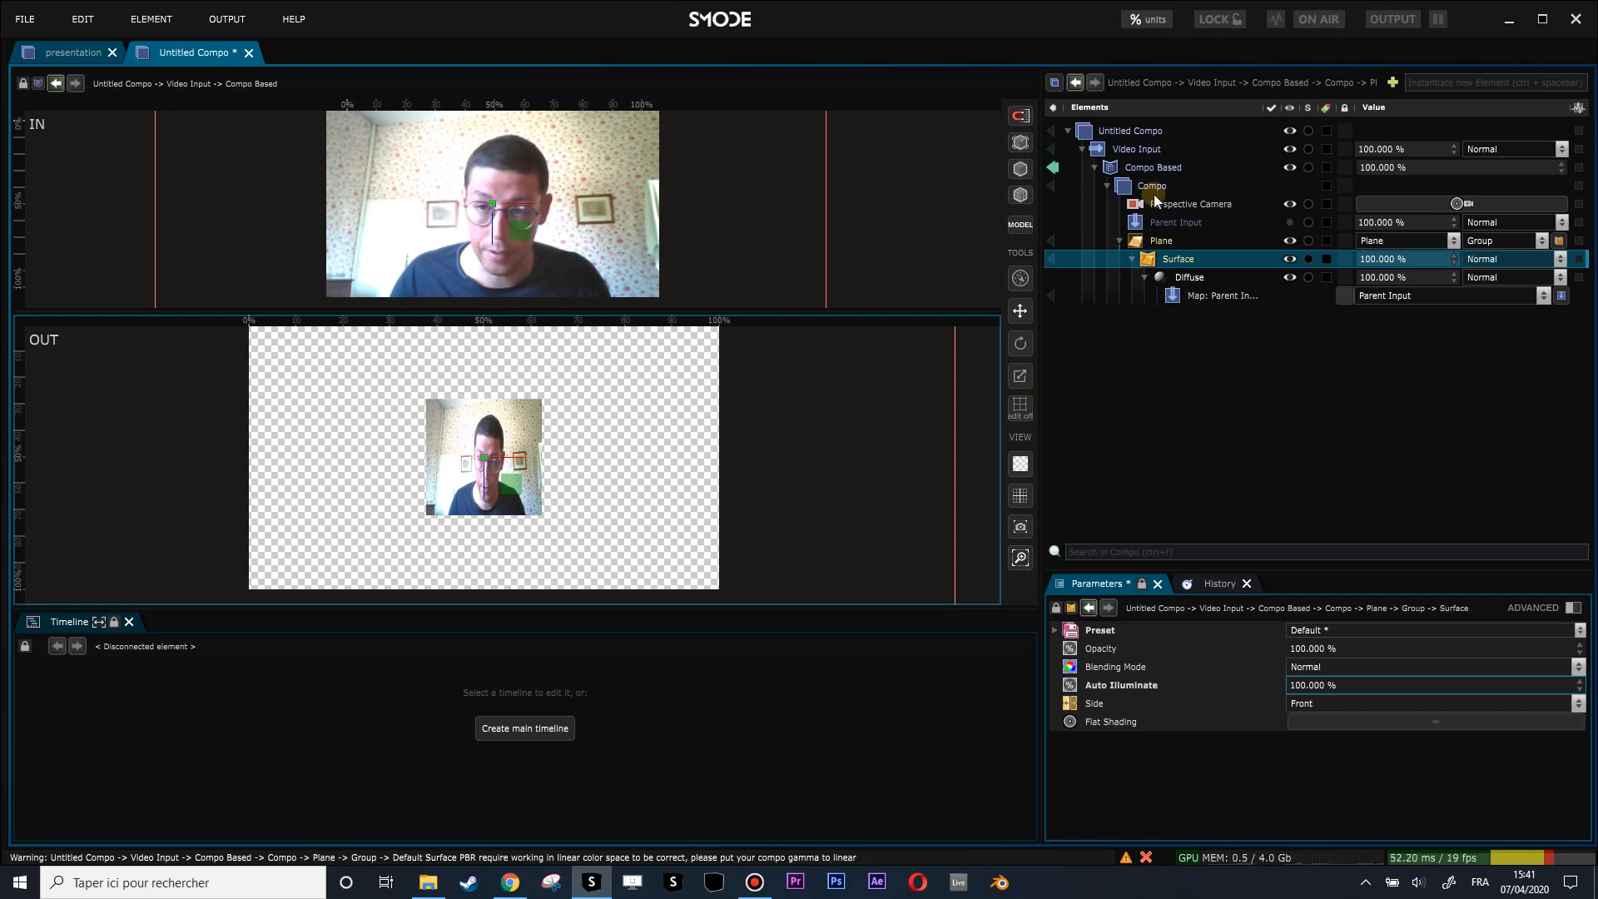
Step: Inspect the inner Compo's inherited 1280 x 720 resolution, briefly moving Compo Based out from under Video Input and back
left_click(1158, 240)
scroll(524, 399, "down", 1)
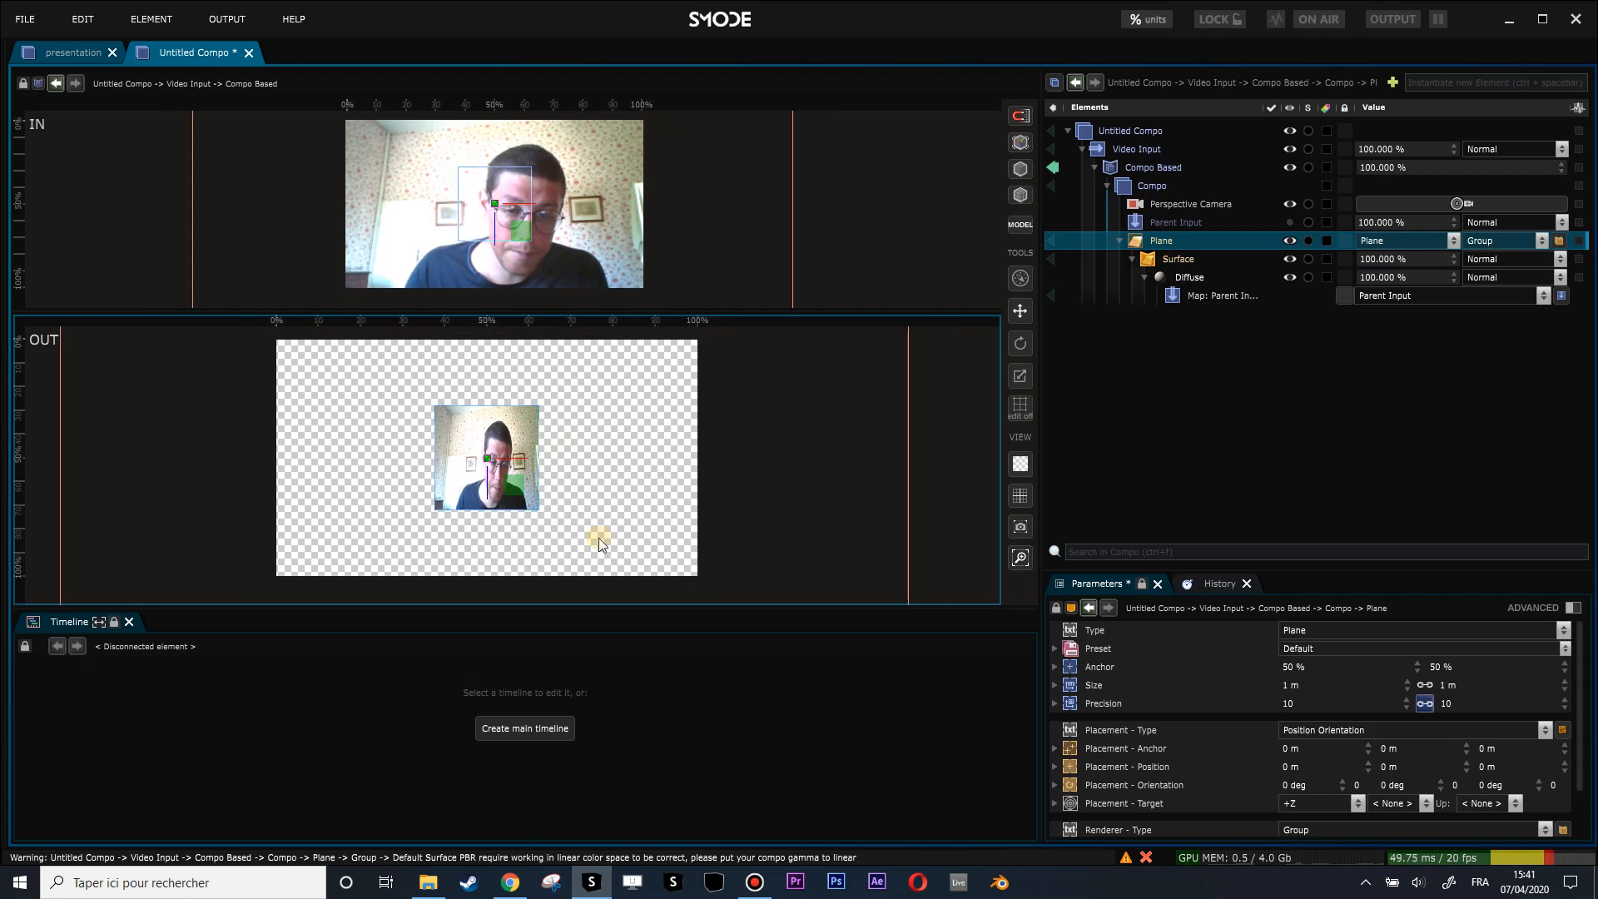
left_click(1151, 185)
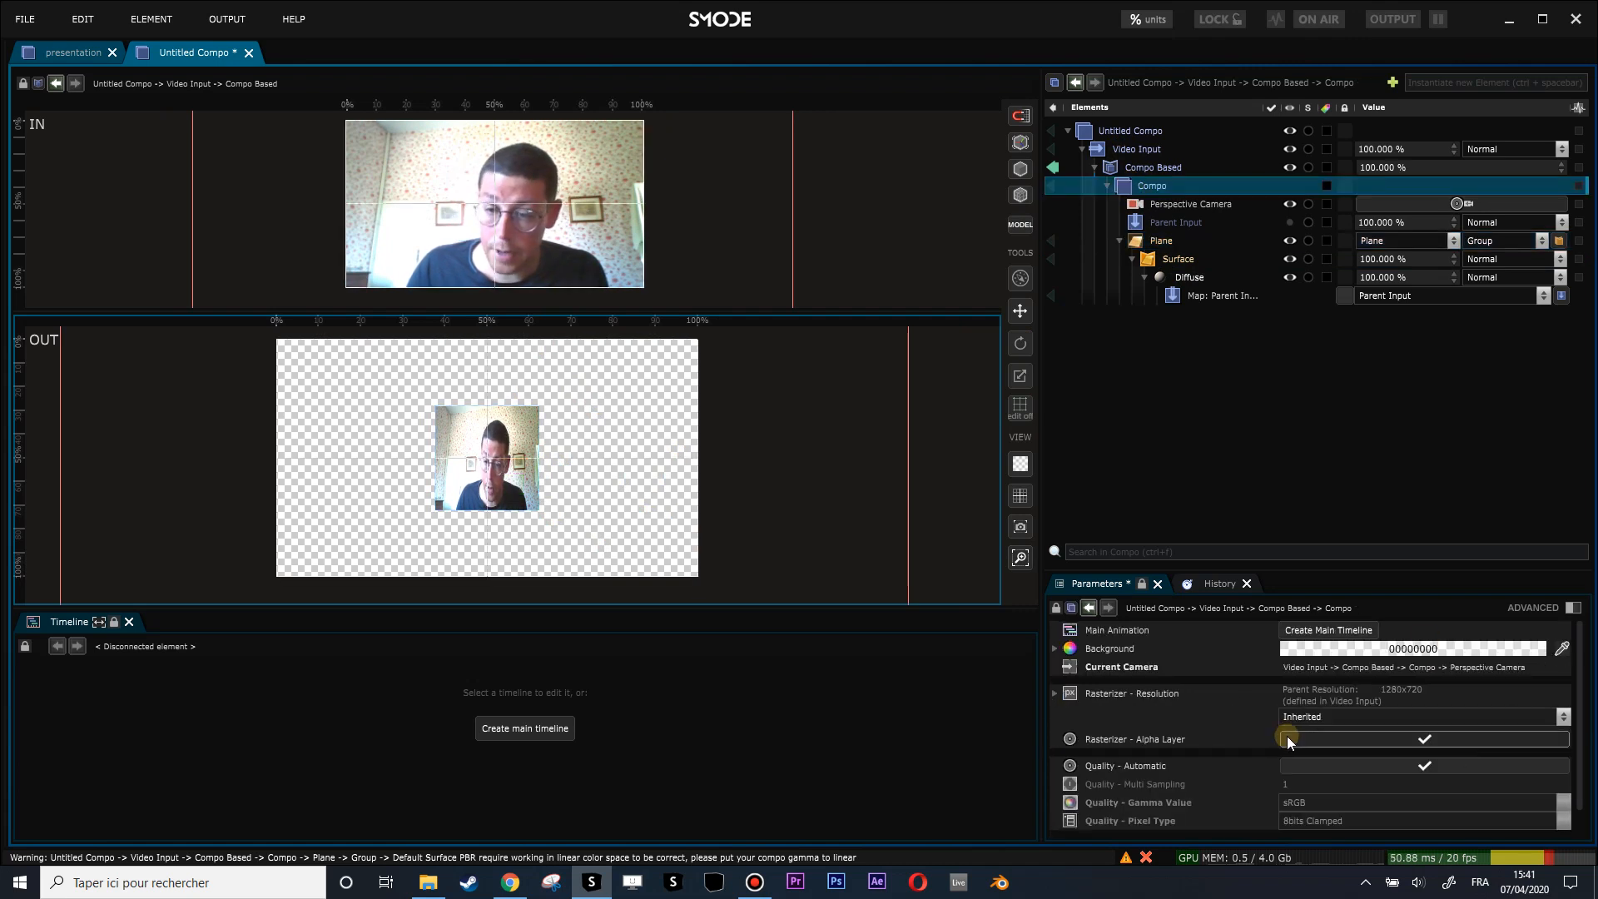
left_click_drag(1315, 568, 1314, 445)
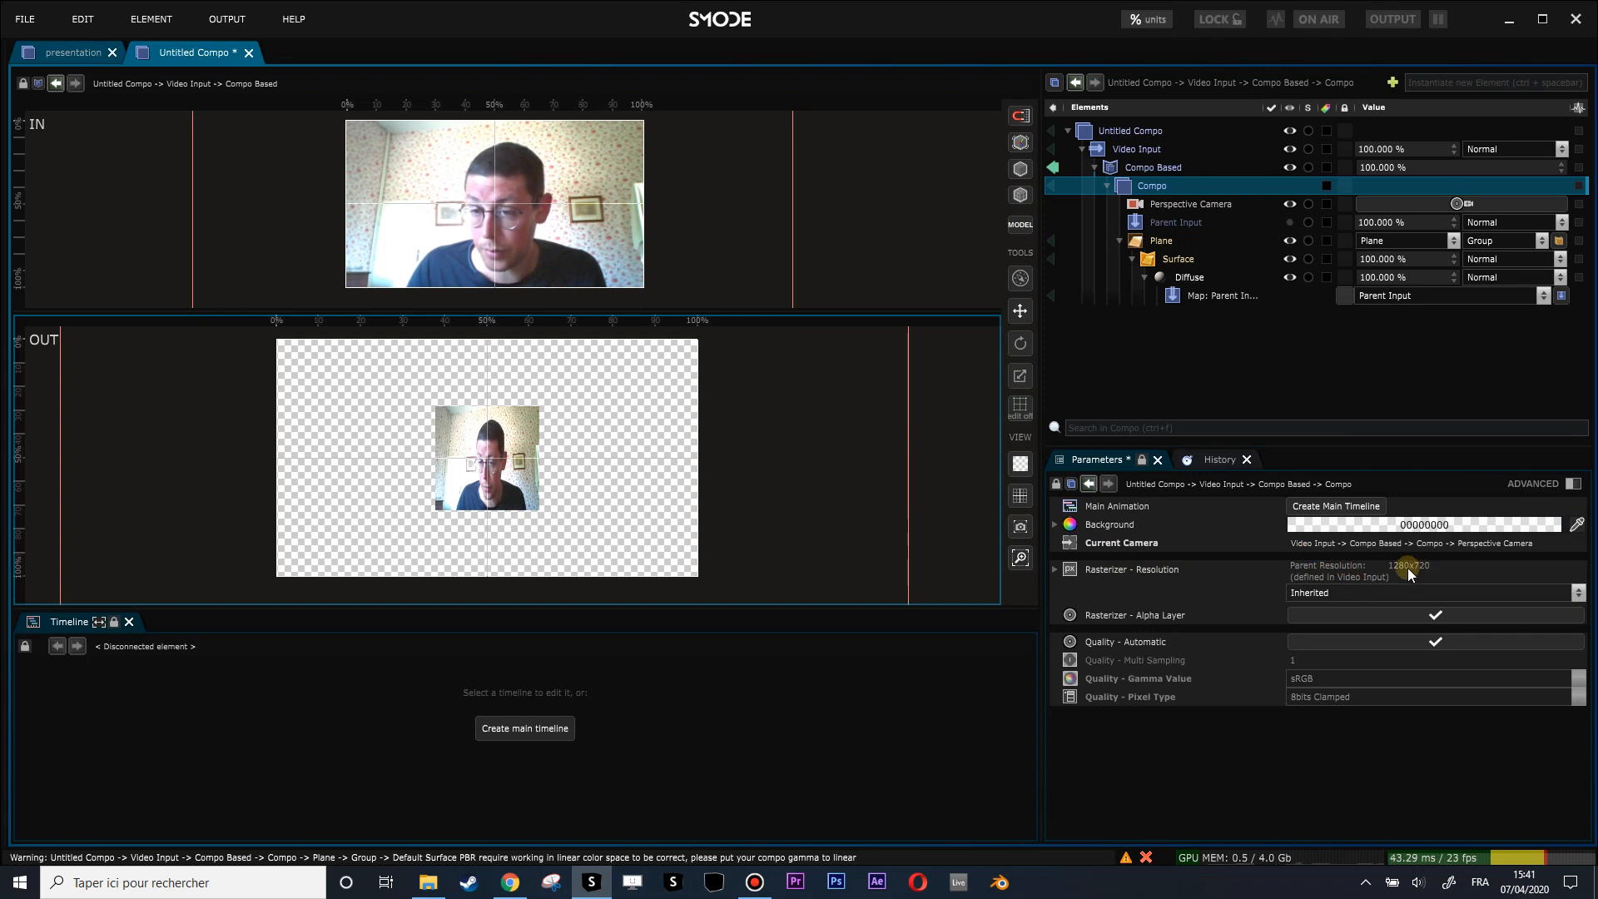
left_click(1136, 149)
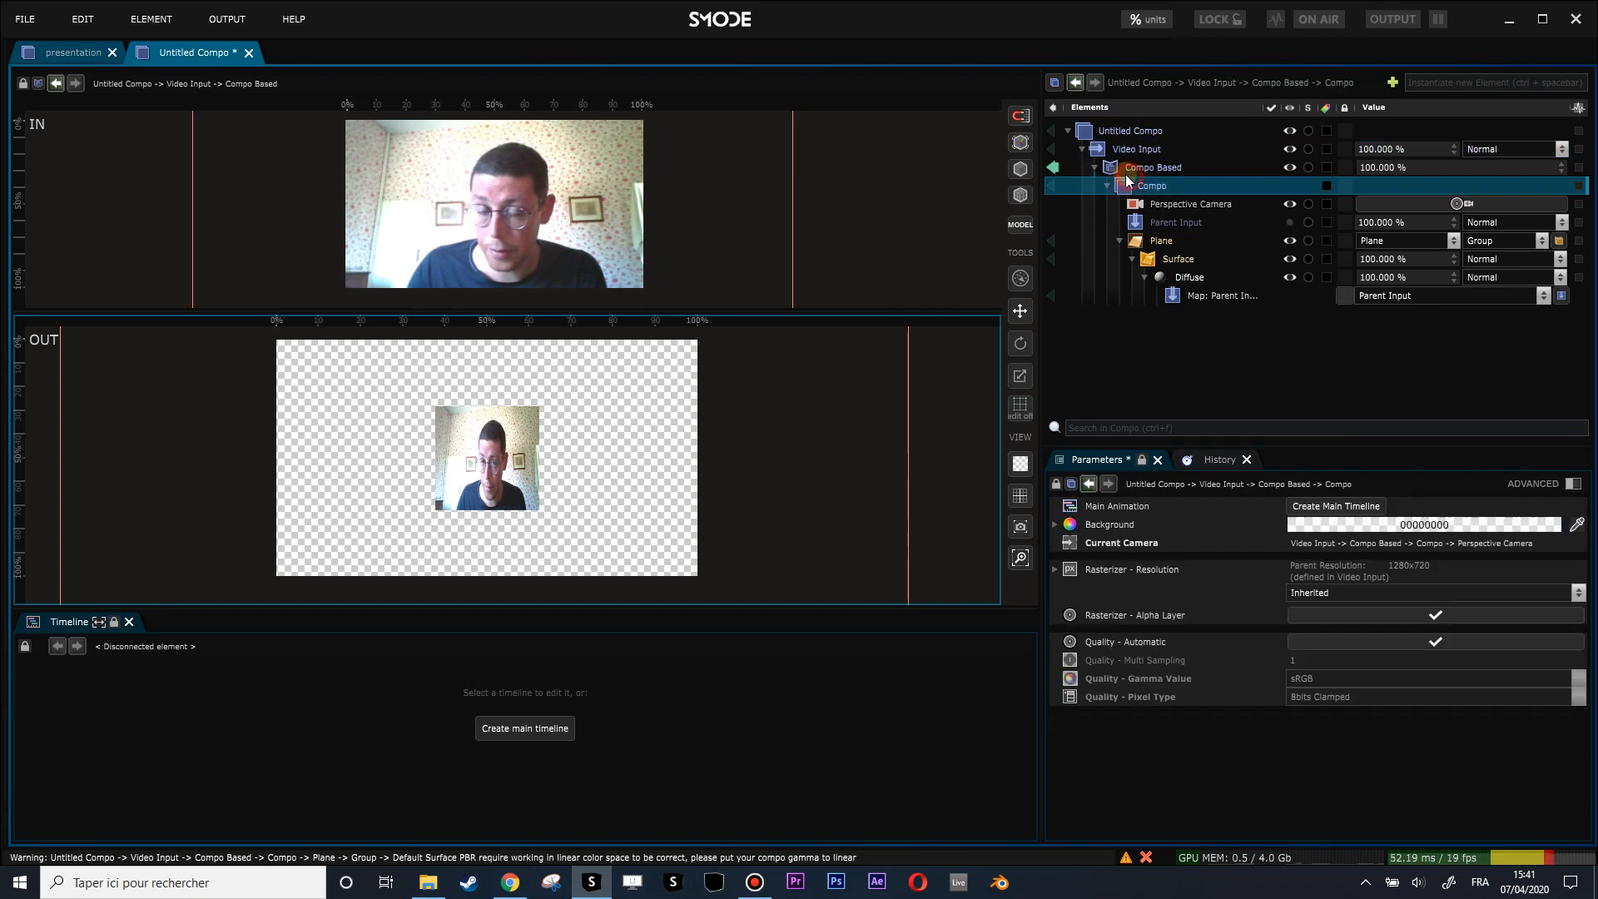
left_click(1153, 167)
left_click_drag(1152, 168, 1116, 127)
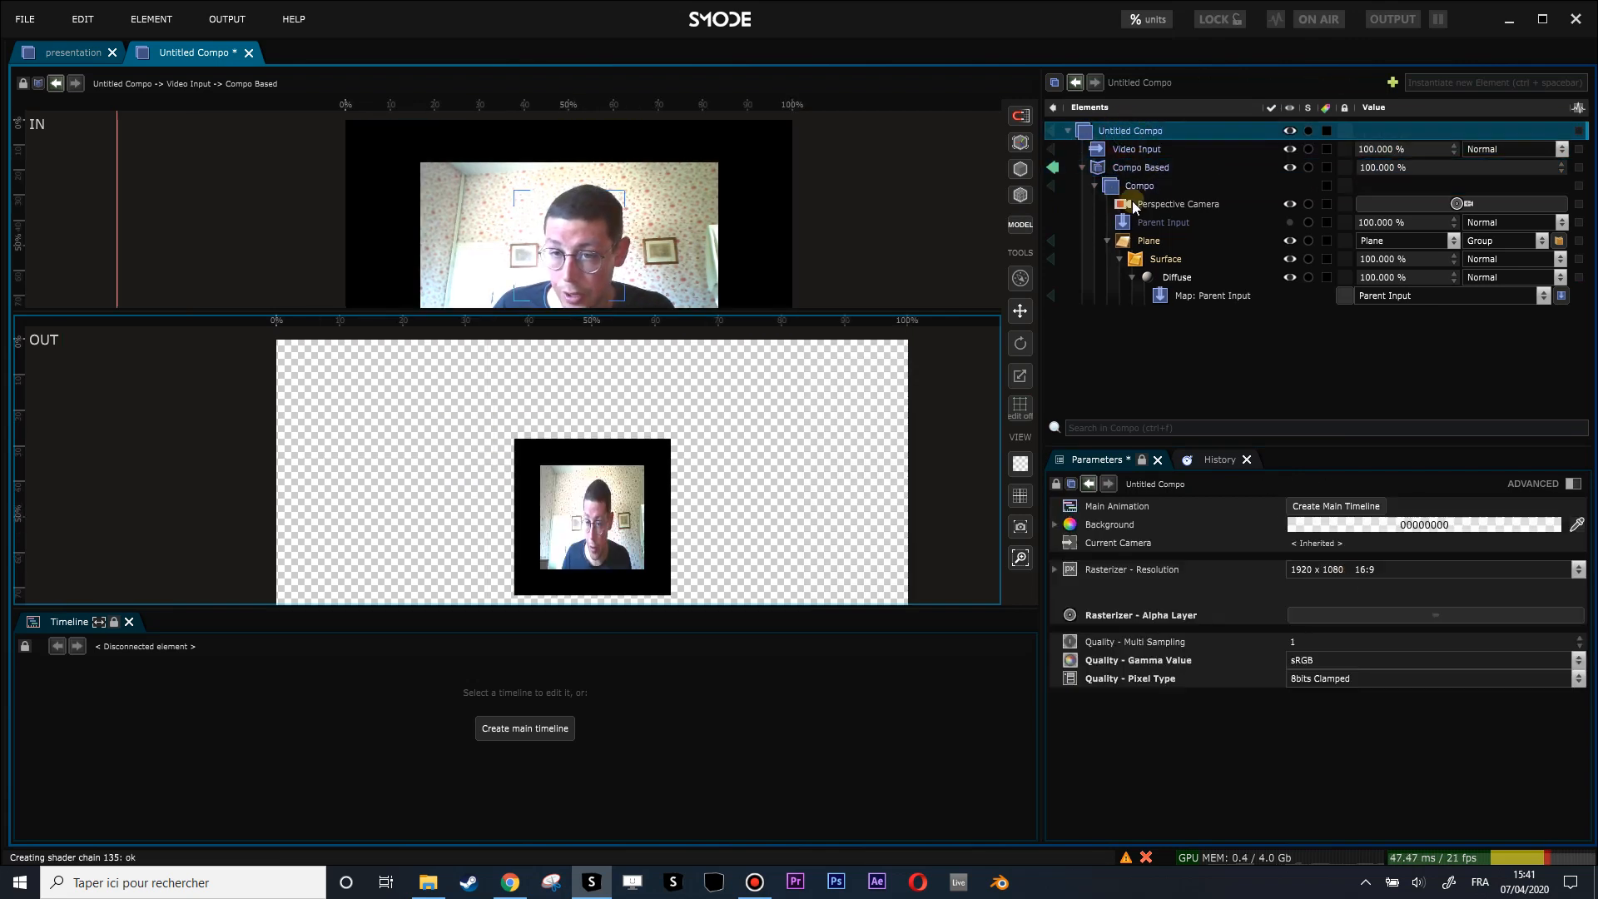
left_click(1146, 186)
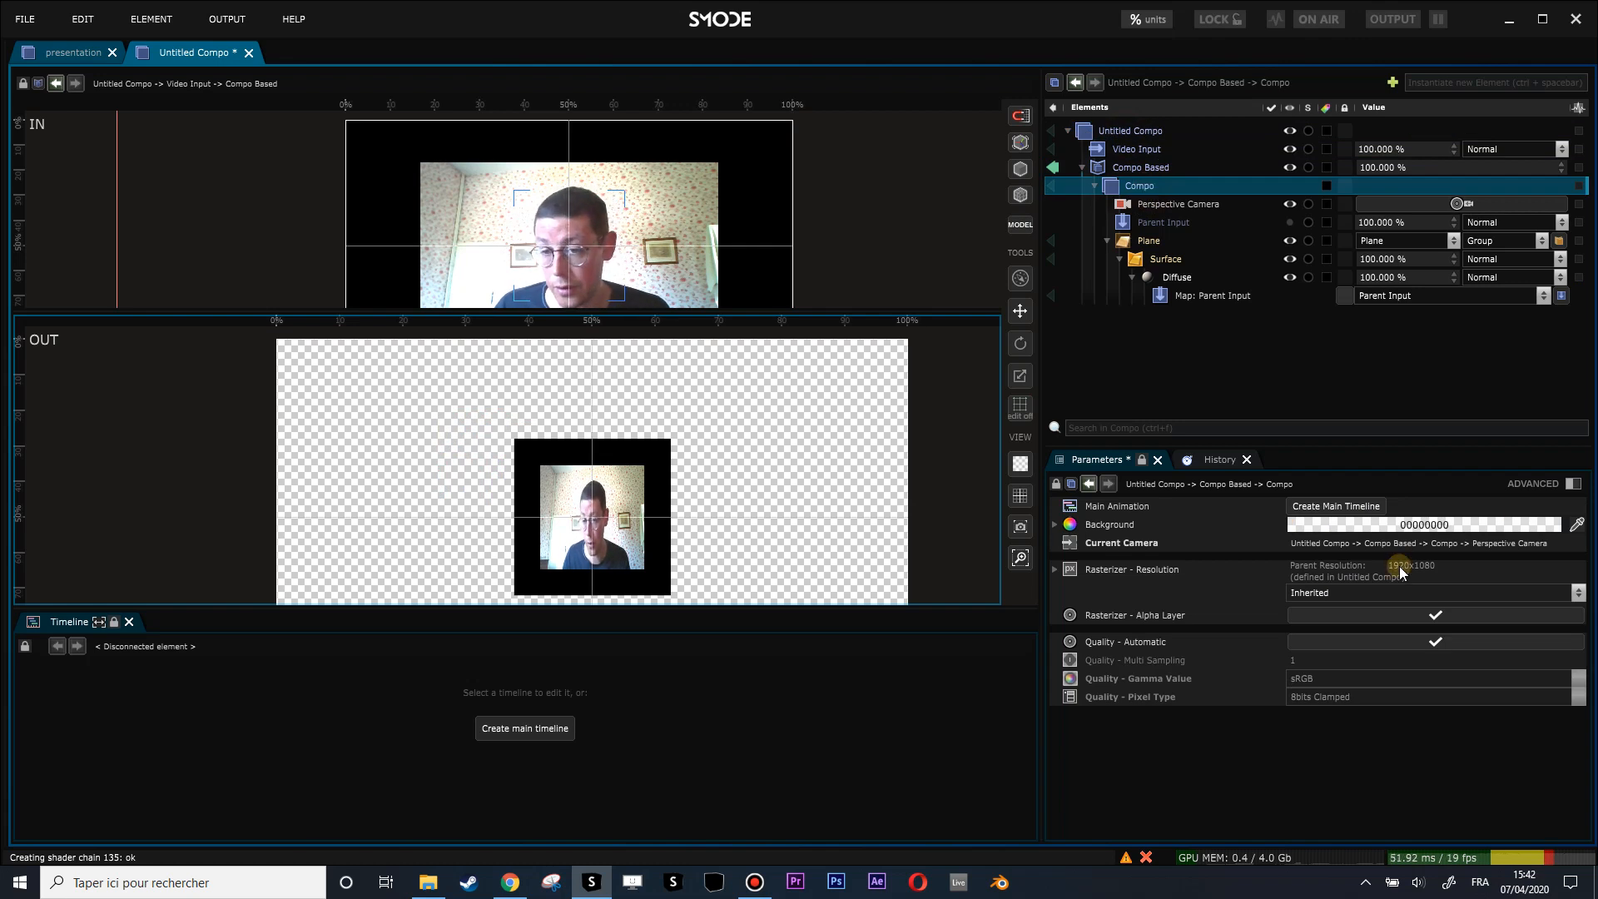
left_click(1118, 571)
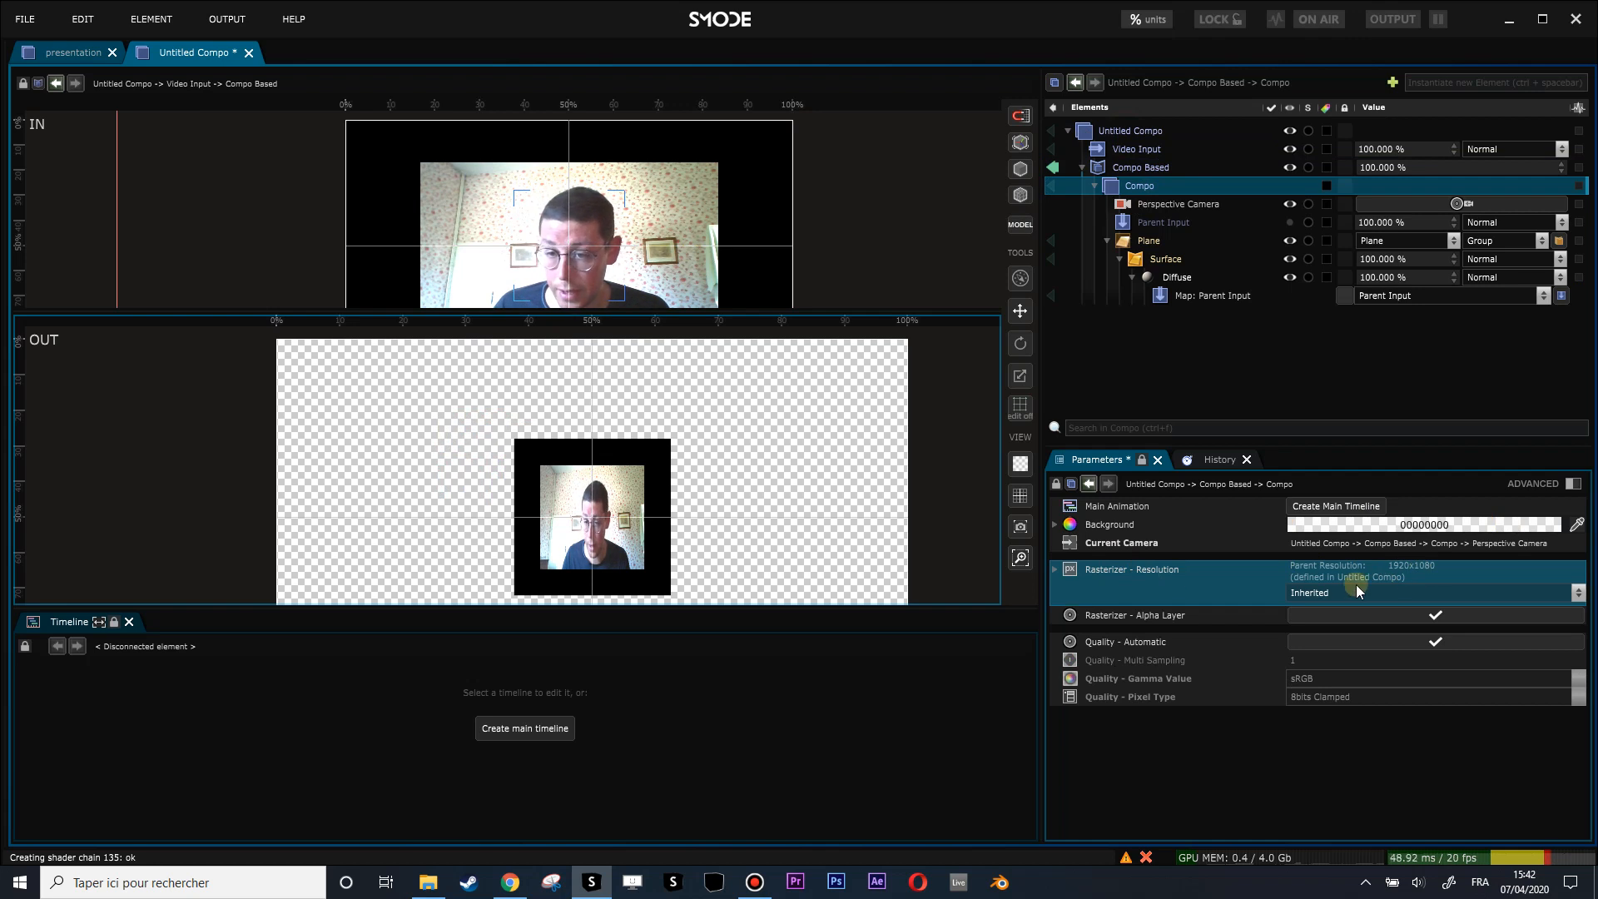
left_click_drag(1130, 167, 1110, 144)
left_click(1110, 172)
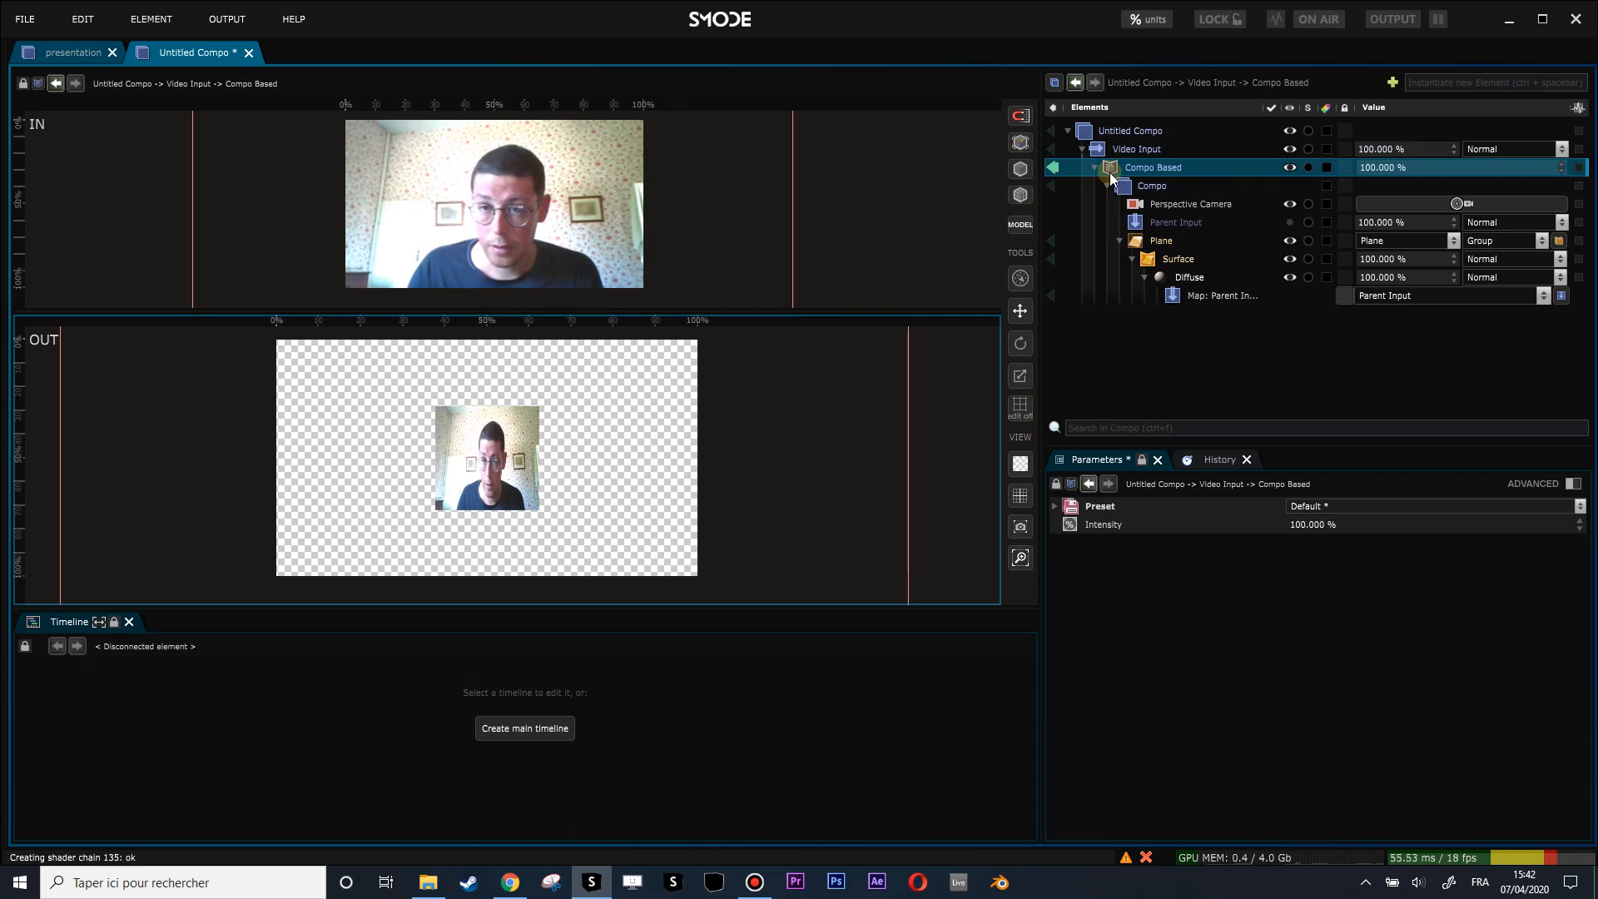
left_click(1143, 183)
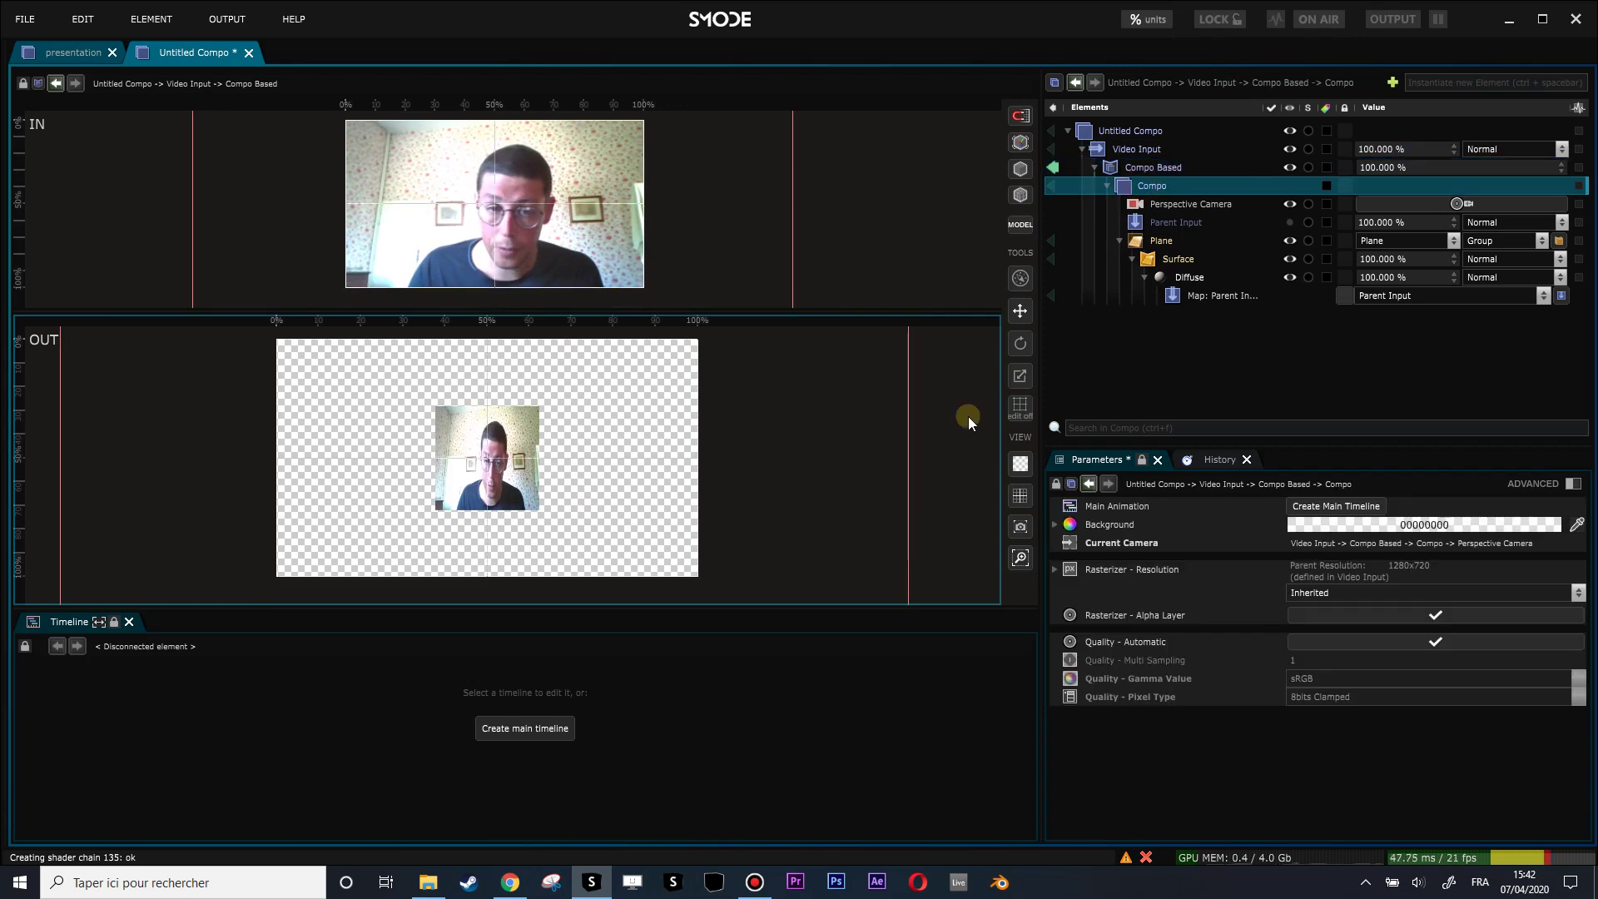
left_click(1056, 569)
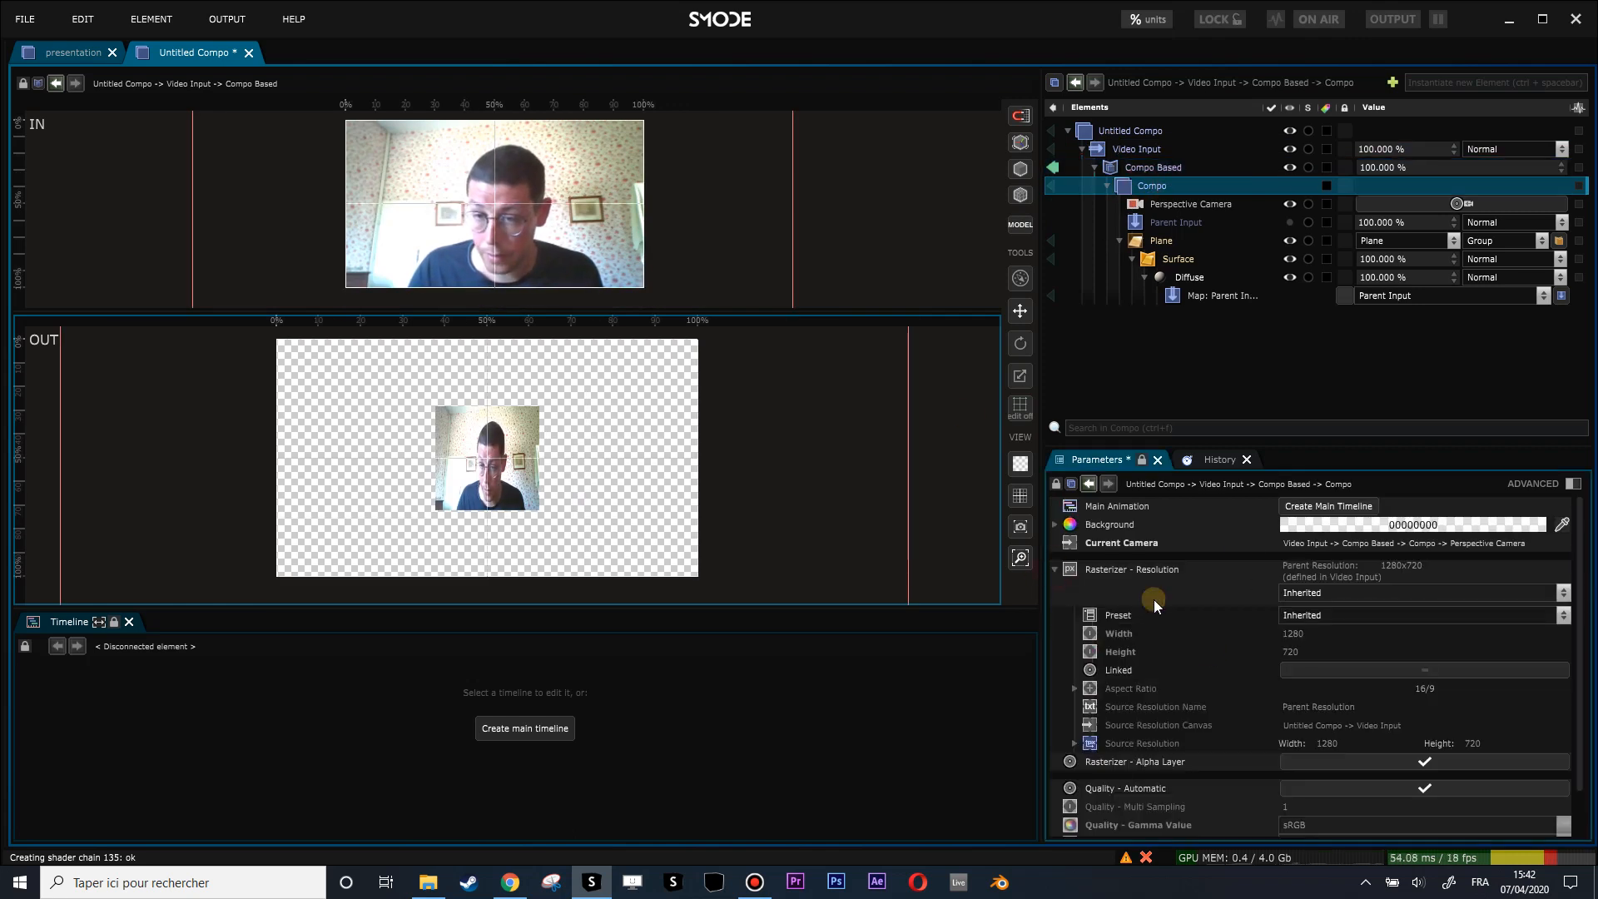
Step: Compare the Compo's resolution Width and Aspect Ratio with the Plane's Size width and height
left_click(1161, 240)
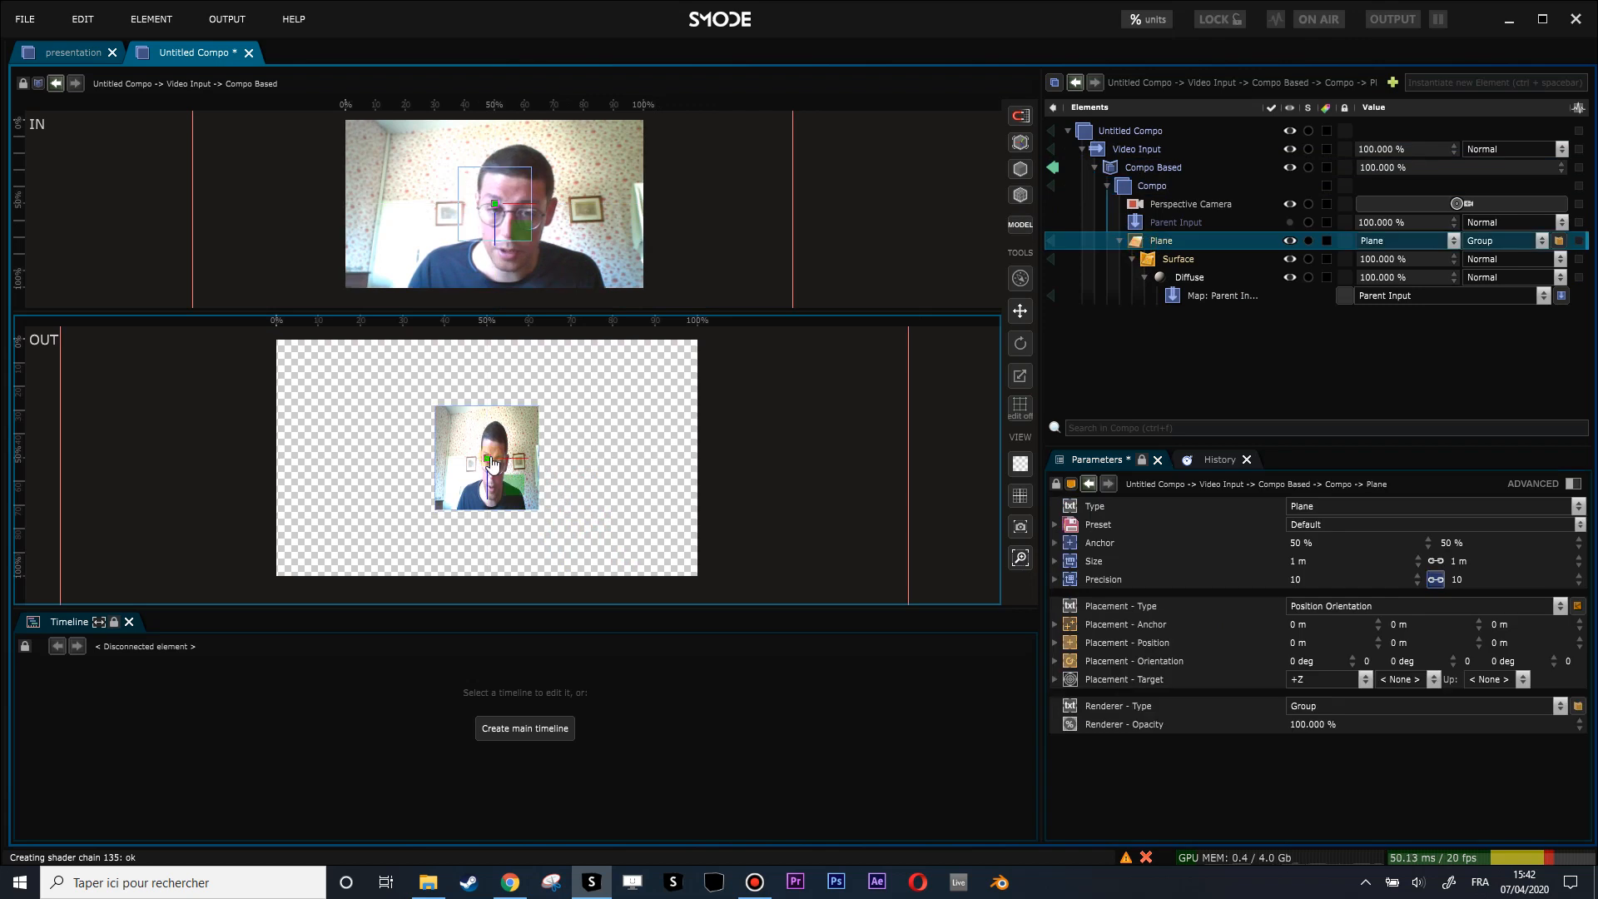
left_click_drag(710, 309, 792, 356)
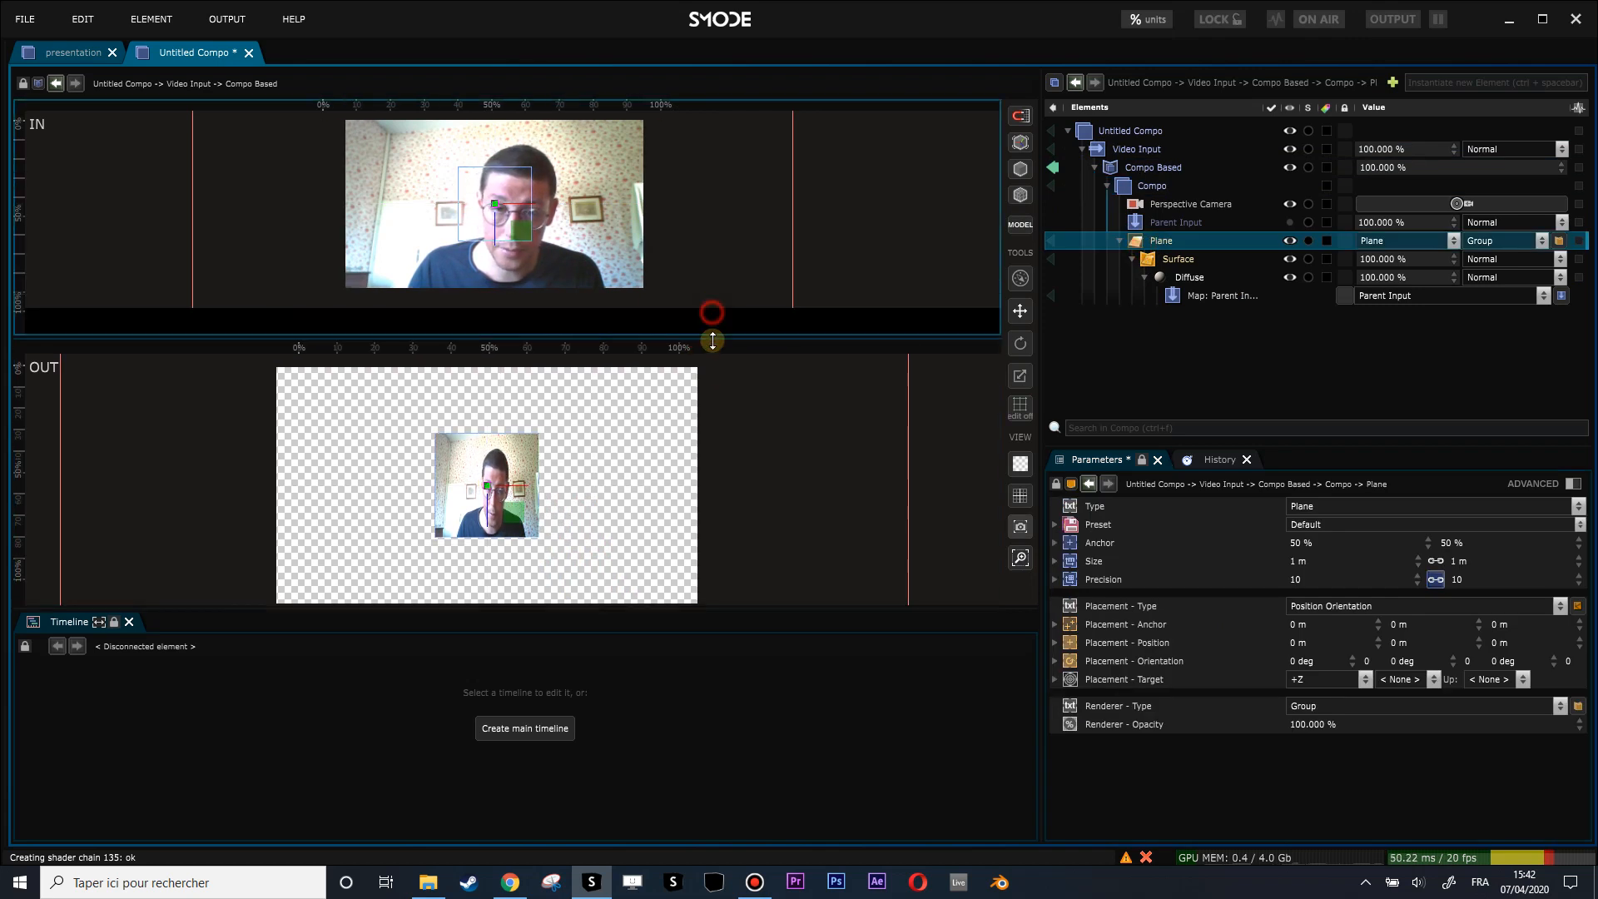
left_click(1151, 185)
left_click(1120, 633)
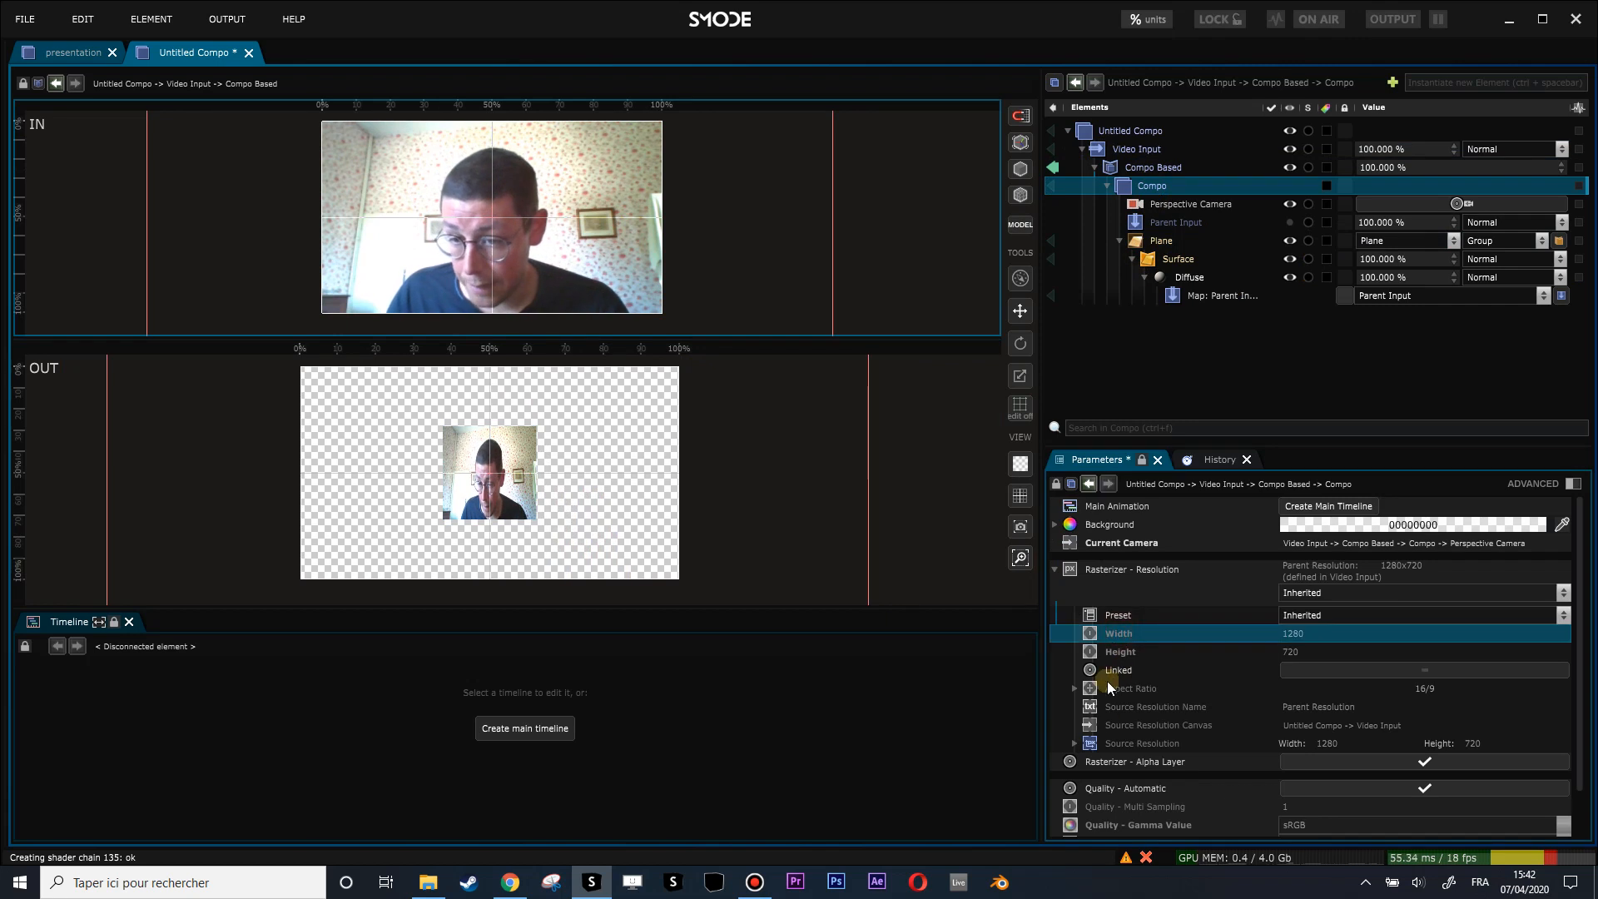
left_click(1074, 688)
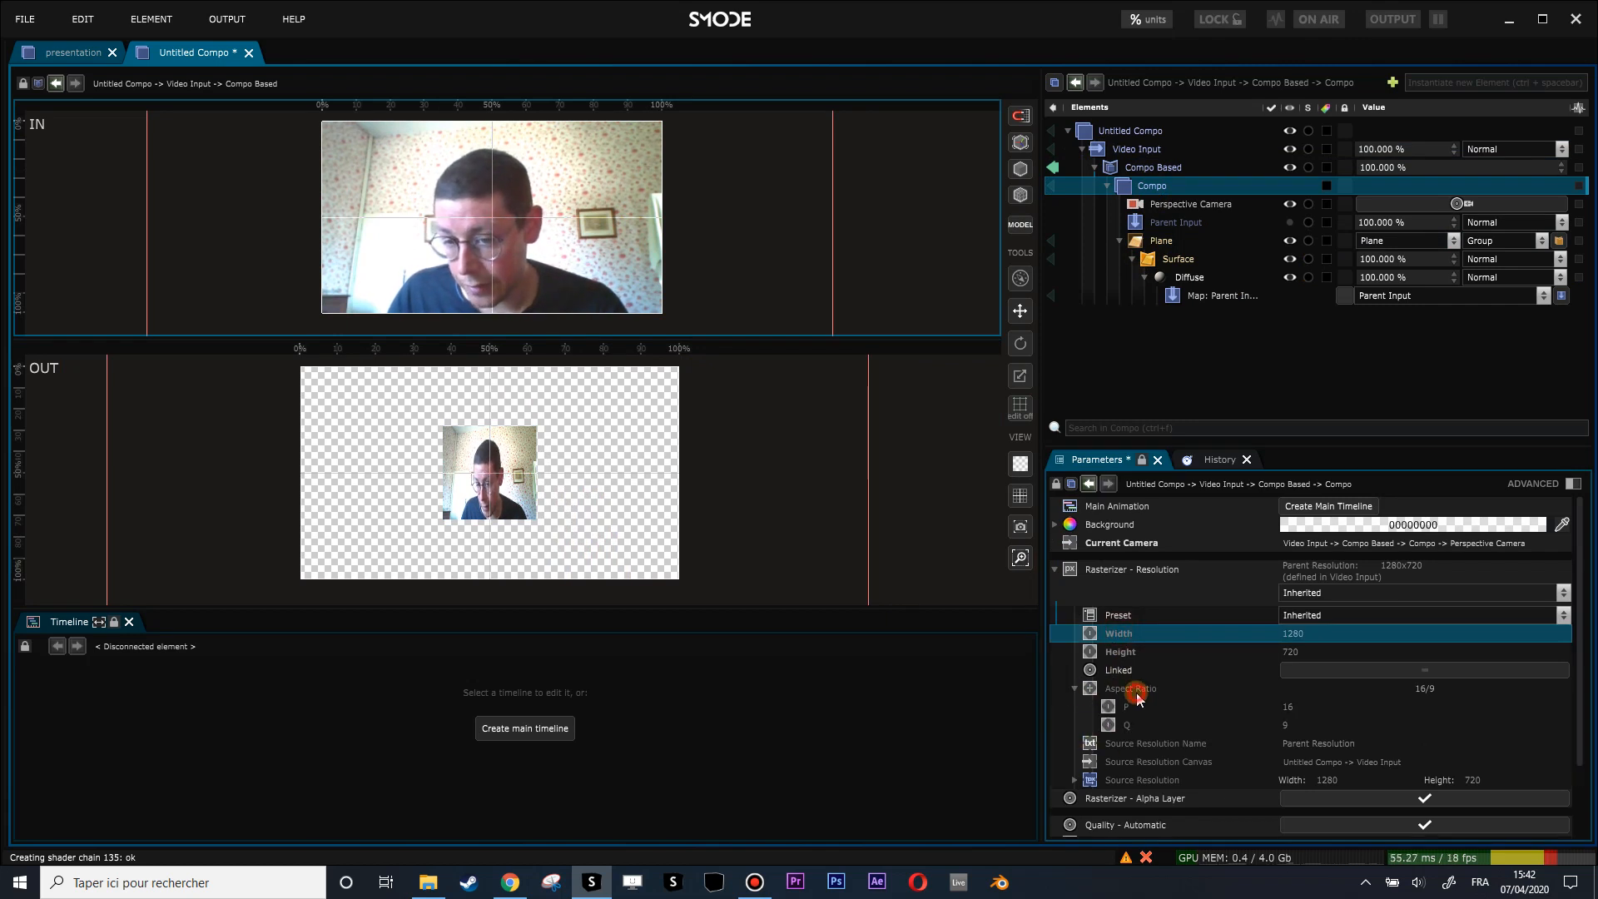
left_click(1137, 688)
left_click(1074, 688)
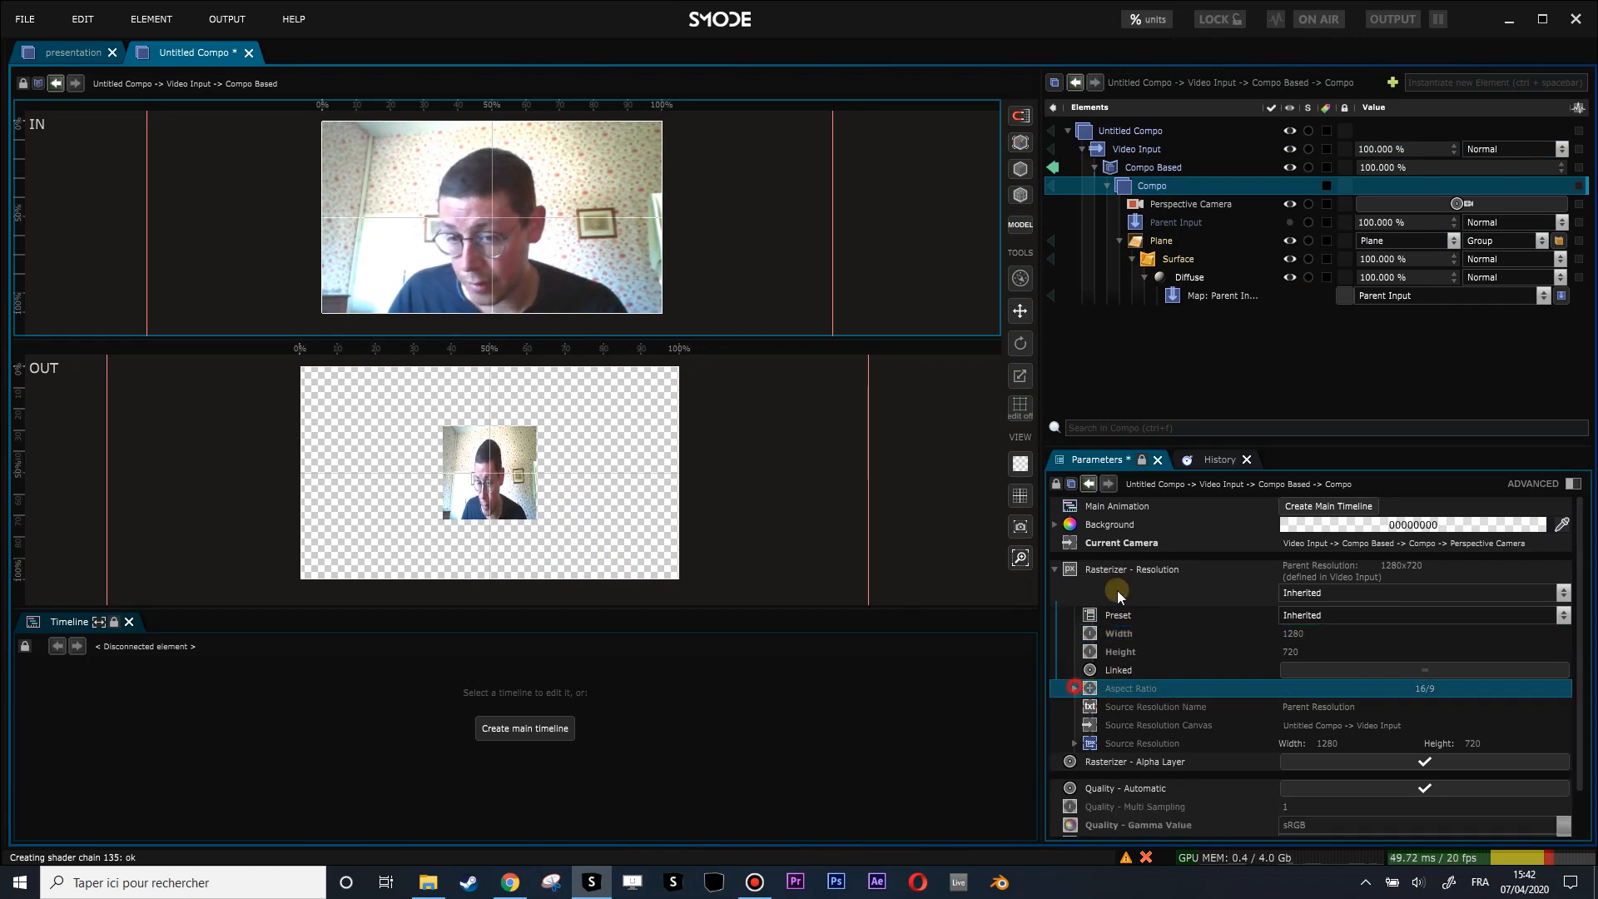
left_click(1149, 241)
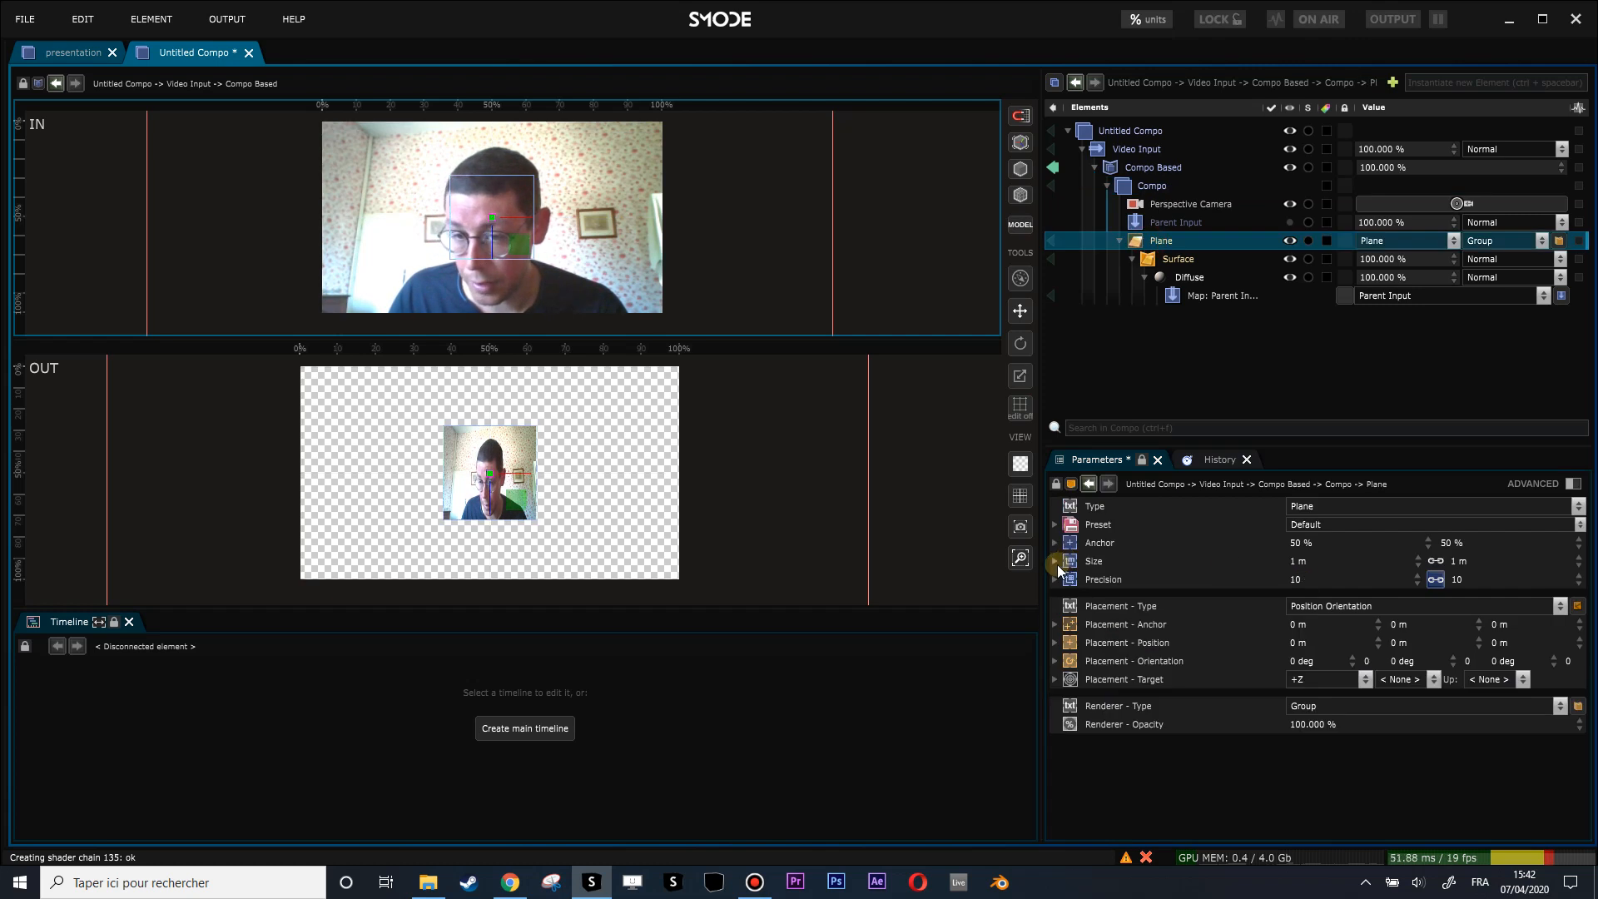
left_click(1057, 561)
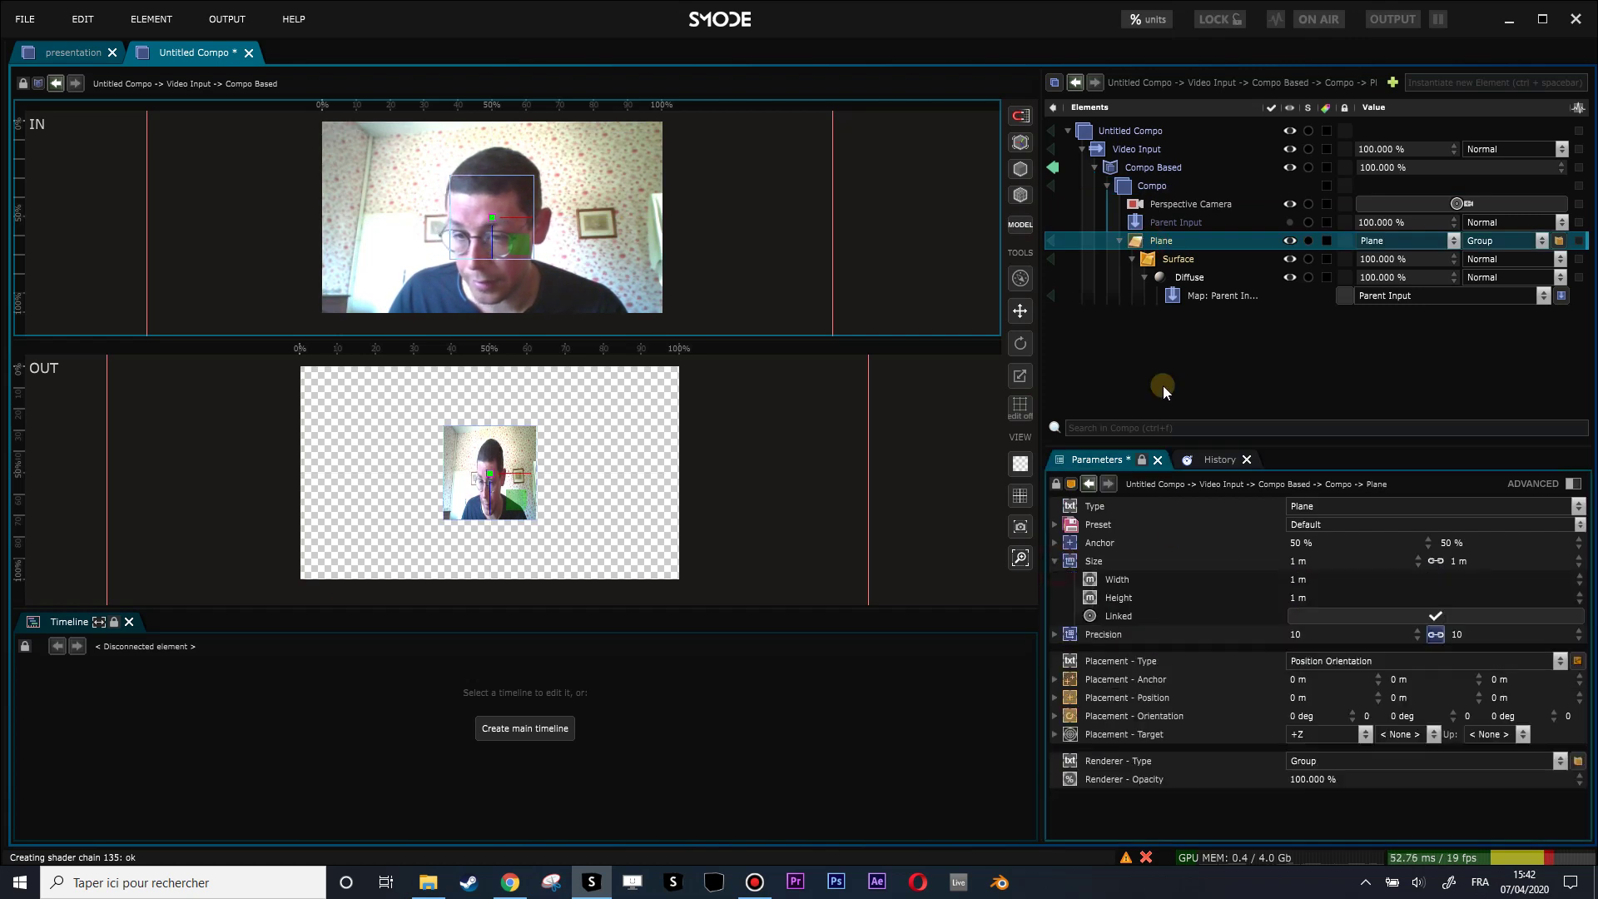
left_click(1152, 184)
left_click(1168, 637)
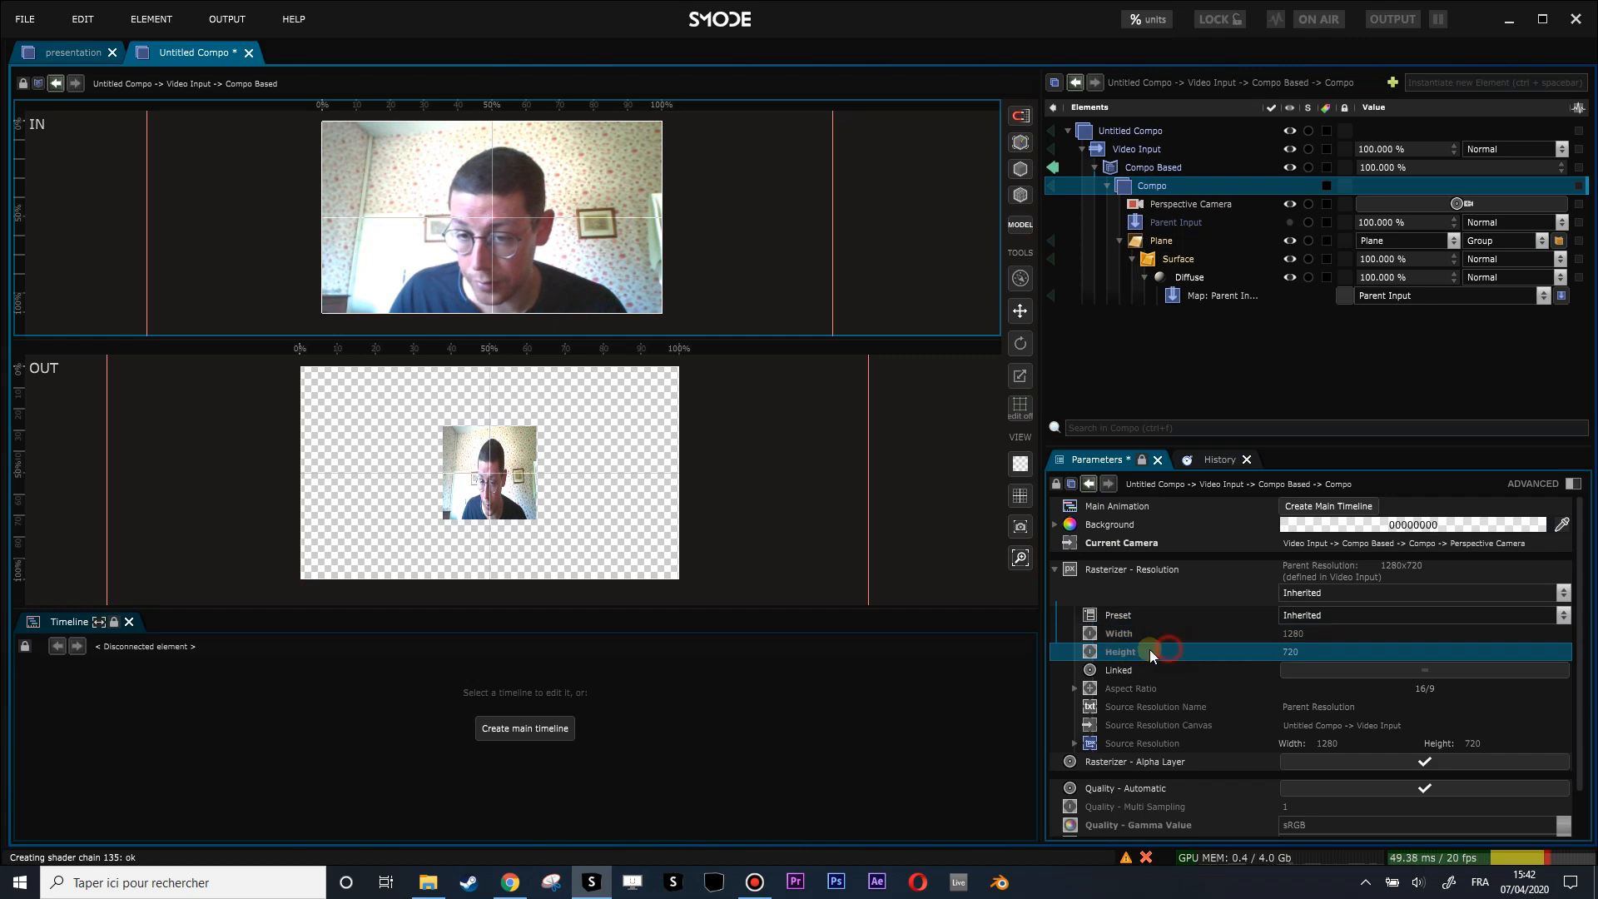
Step: Create links from the inner Compo's resolution Width and Height, held in Compo Based
right_click(1297, 633)
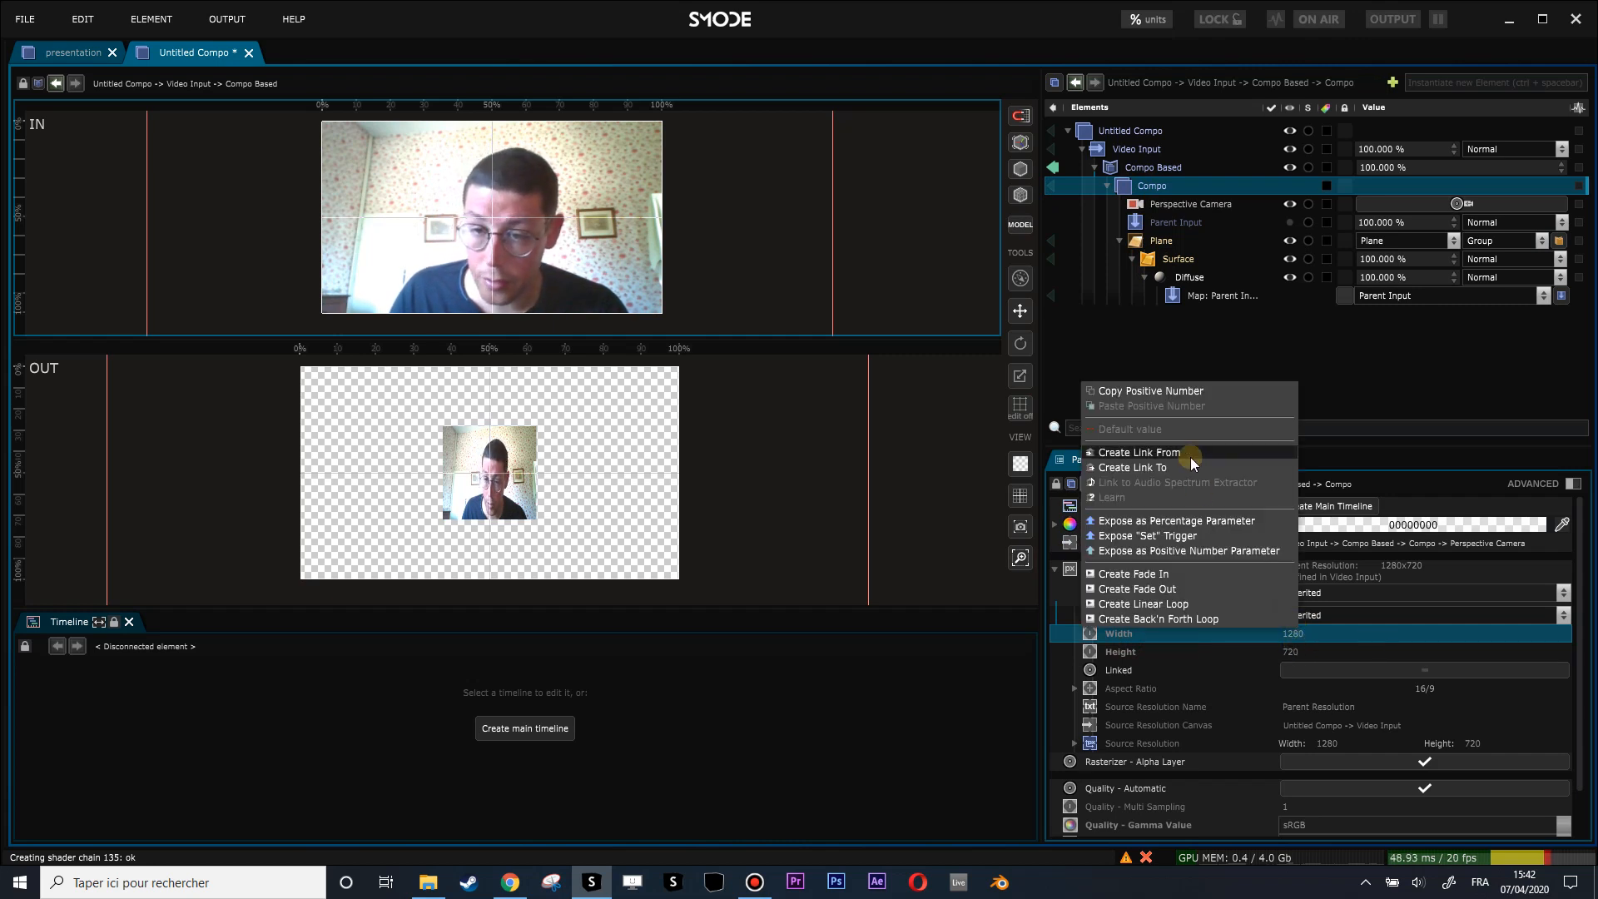
left_click(1132, 450)
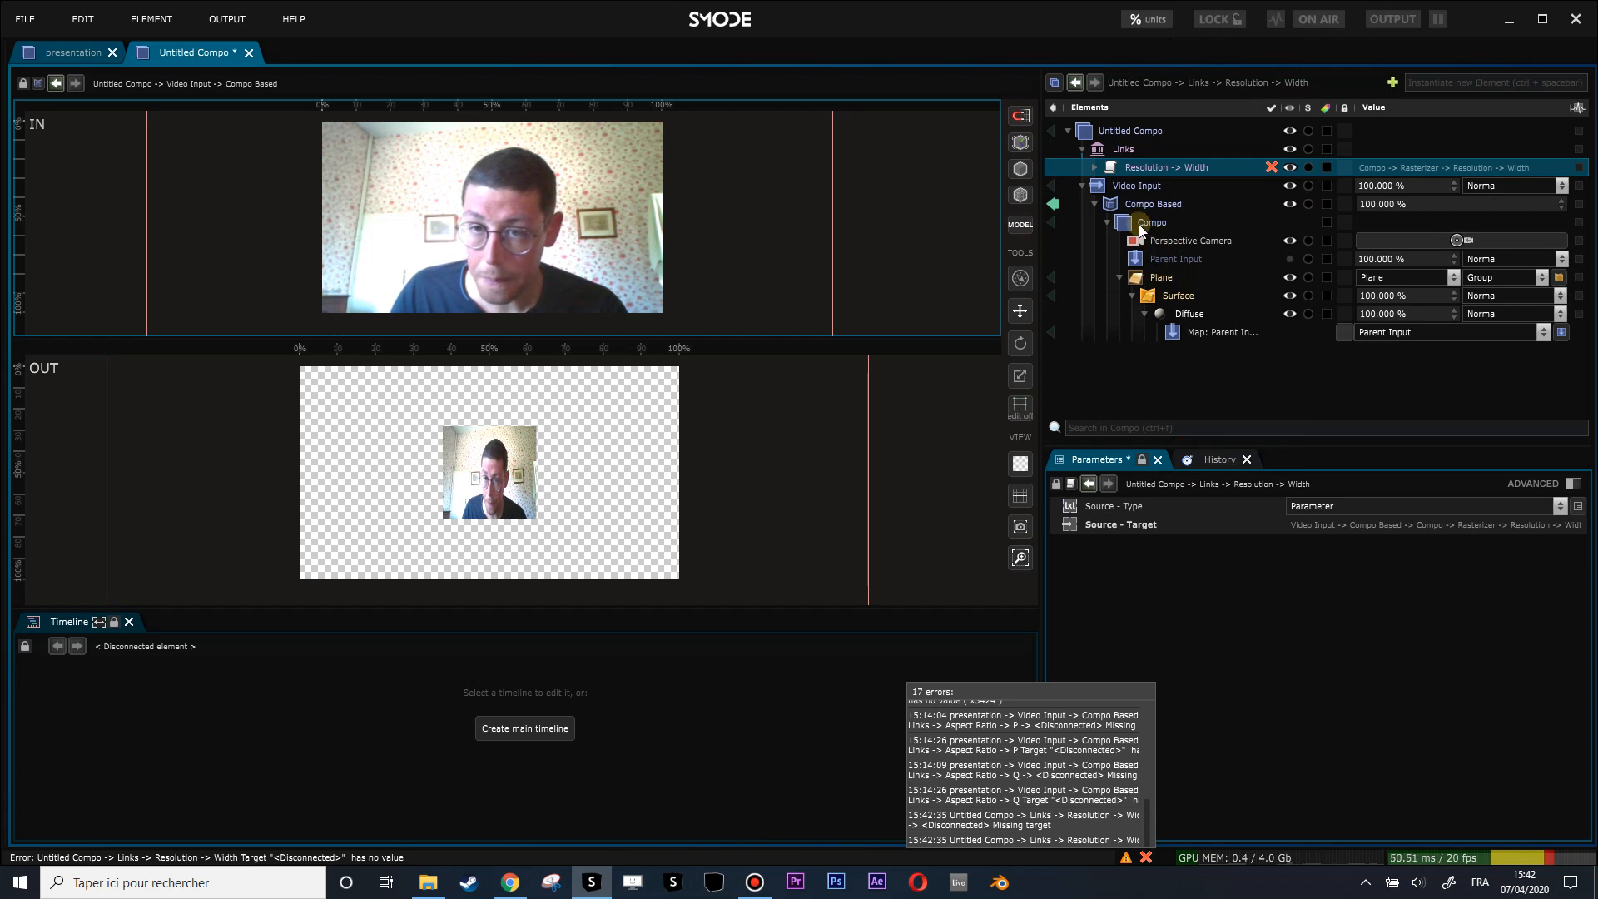
left_click(1139, 222)
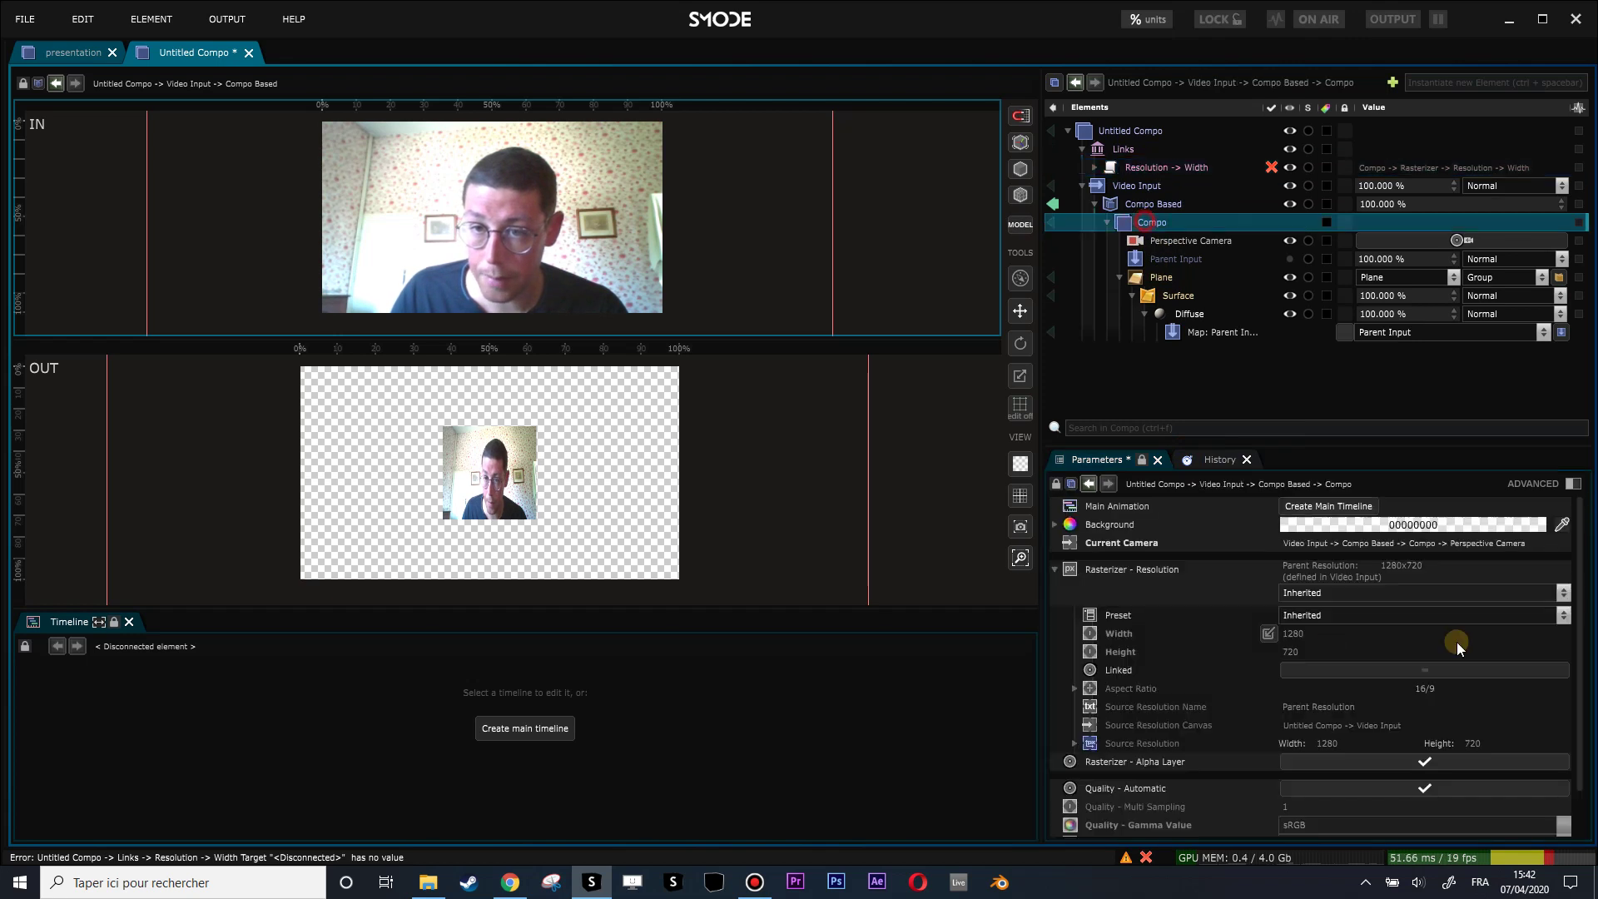
right_click(1286, 649)
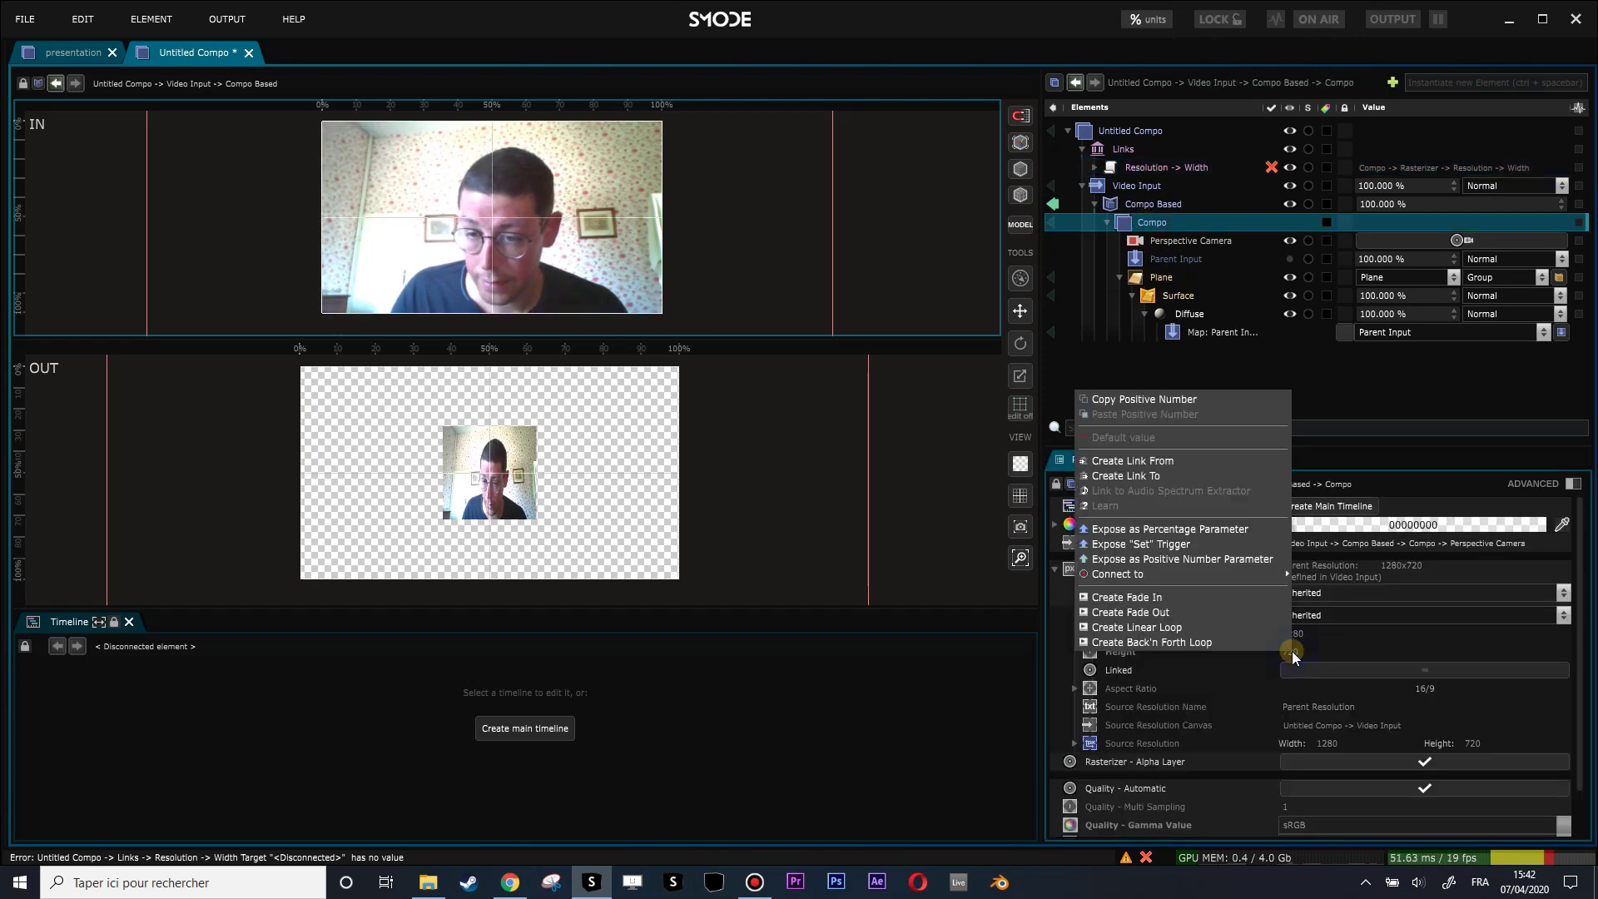
left_click(1192, 460)
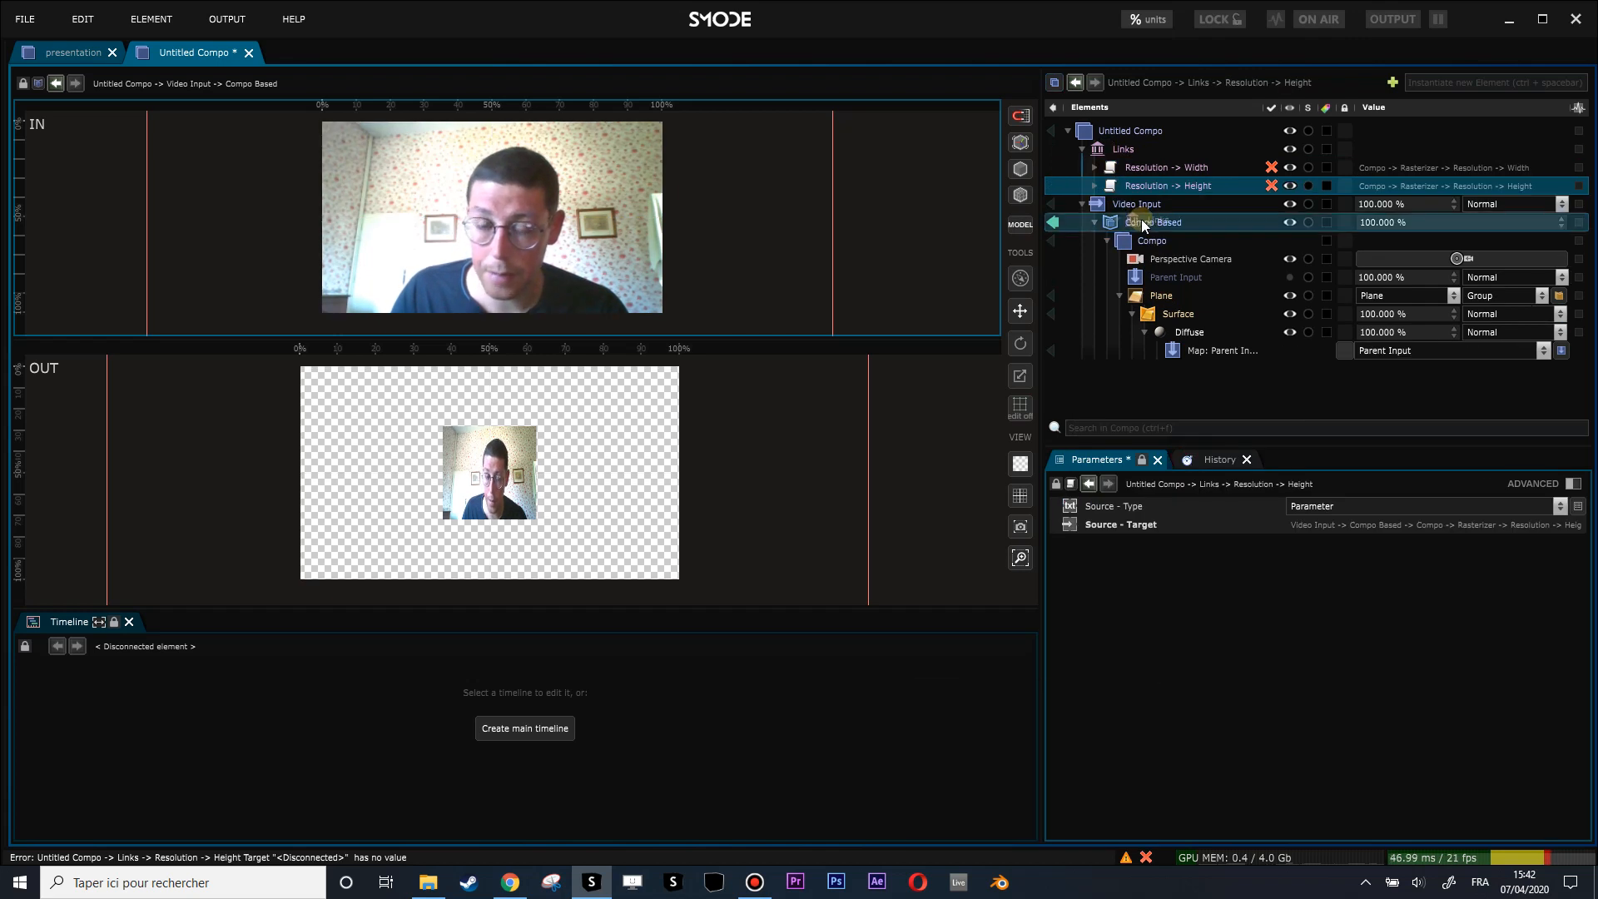
left_click_drag(1144, 222, 1146, 222)
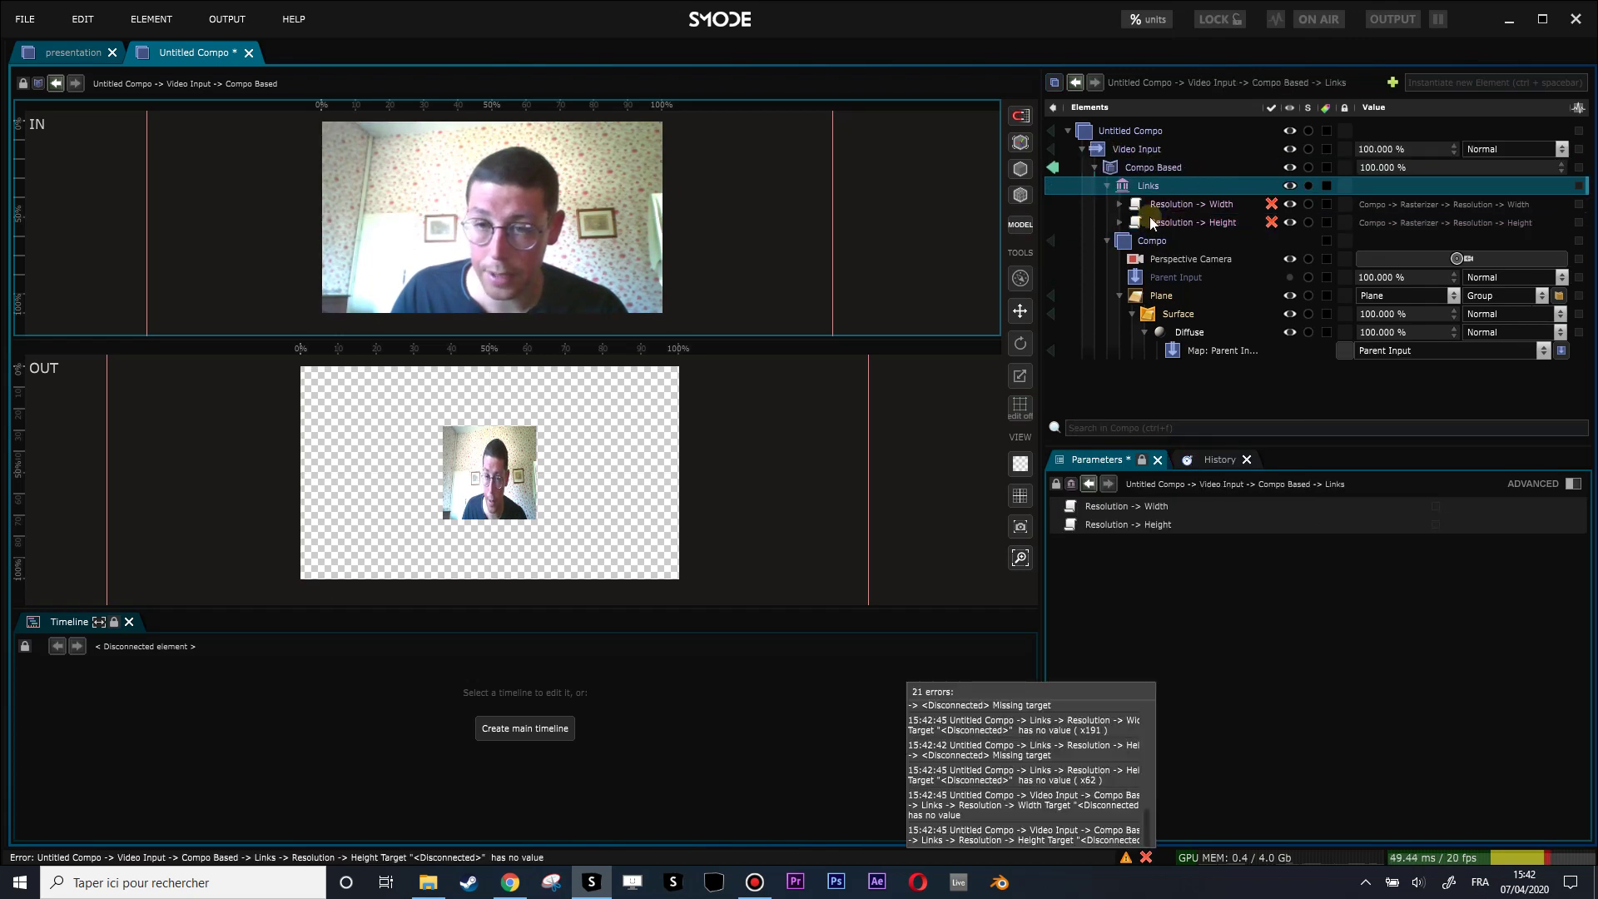
left_click(1153, 167)
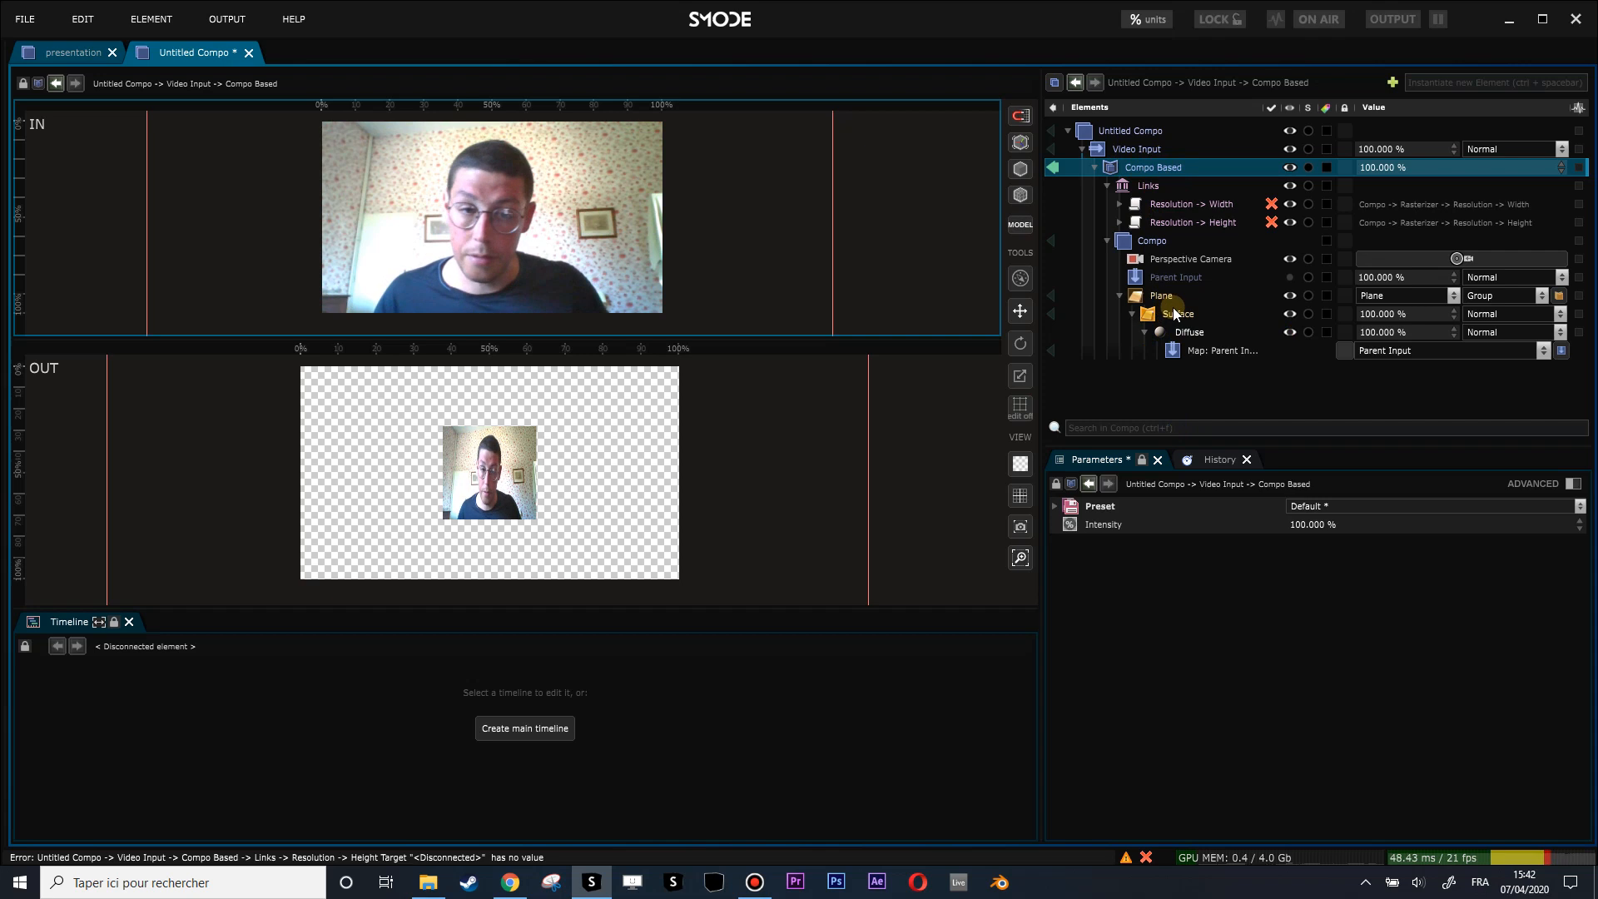
Step: Unfold both resolution links to inspect their disconnected targets and the Compo's resolution settings
left_click(1120, 223)
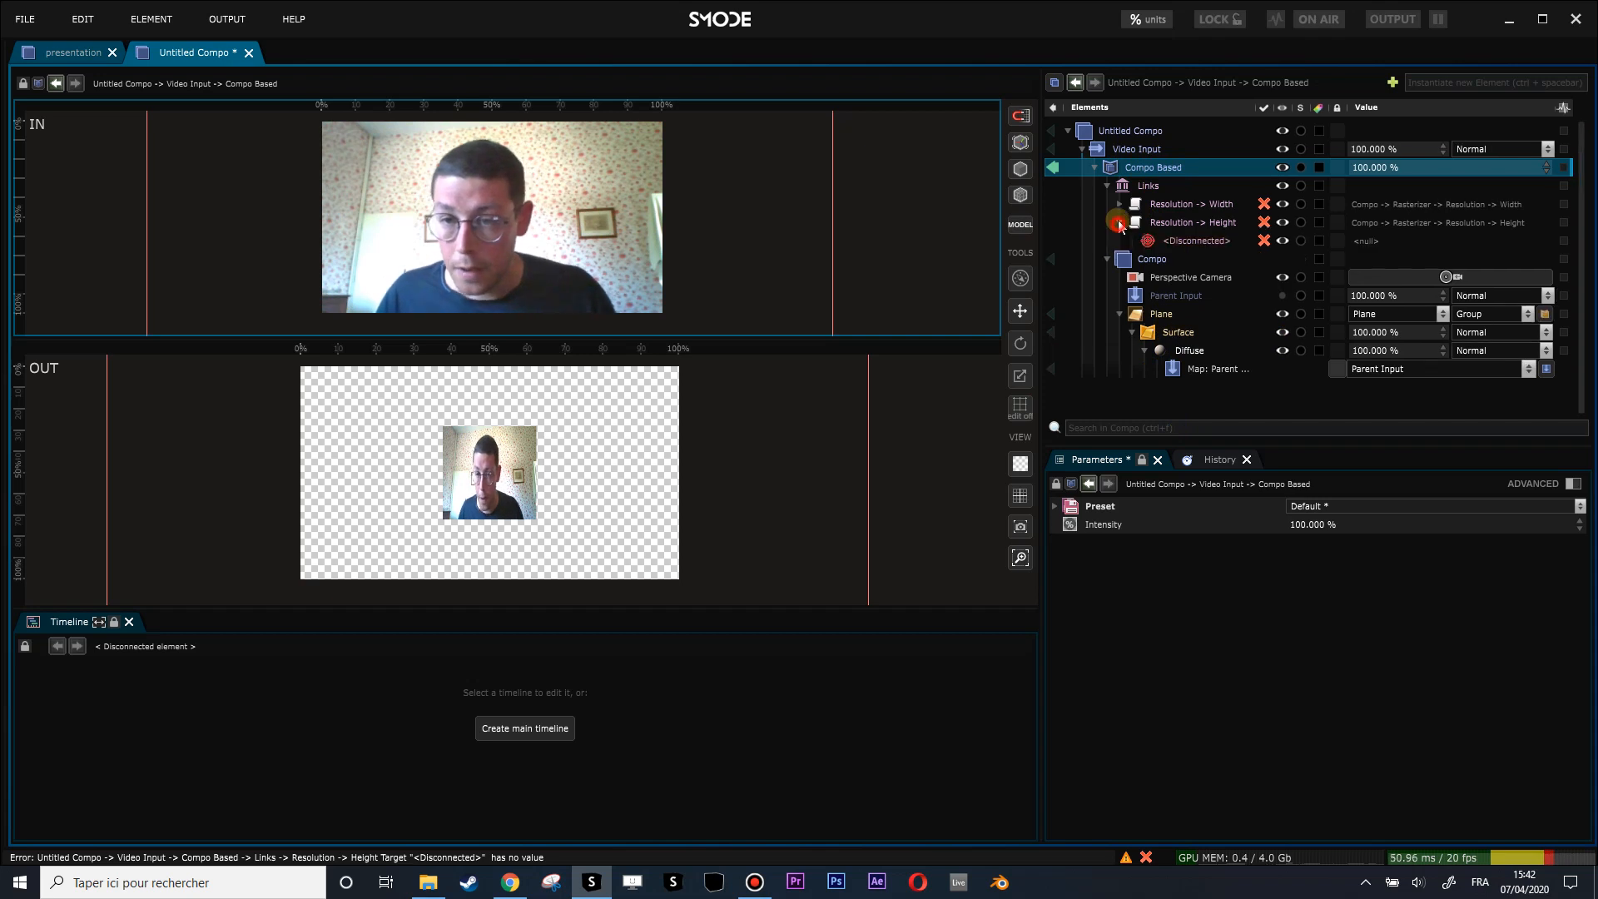
left_click(1175, 205)
left_click(1190, 244)
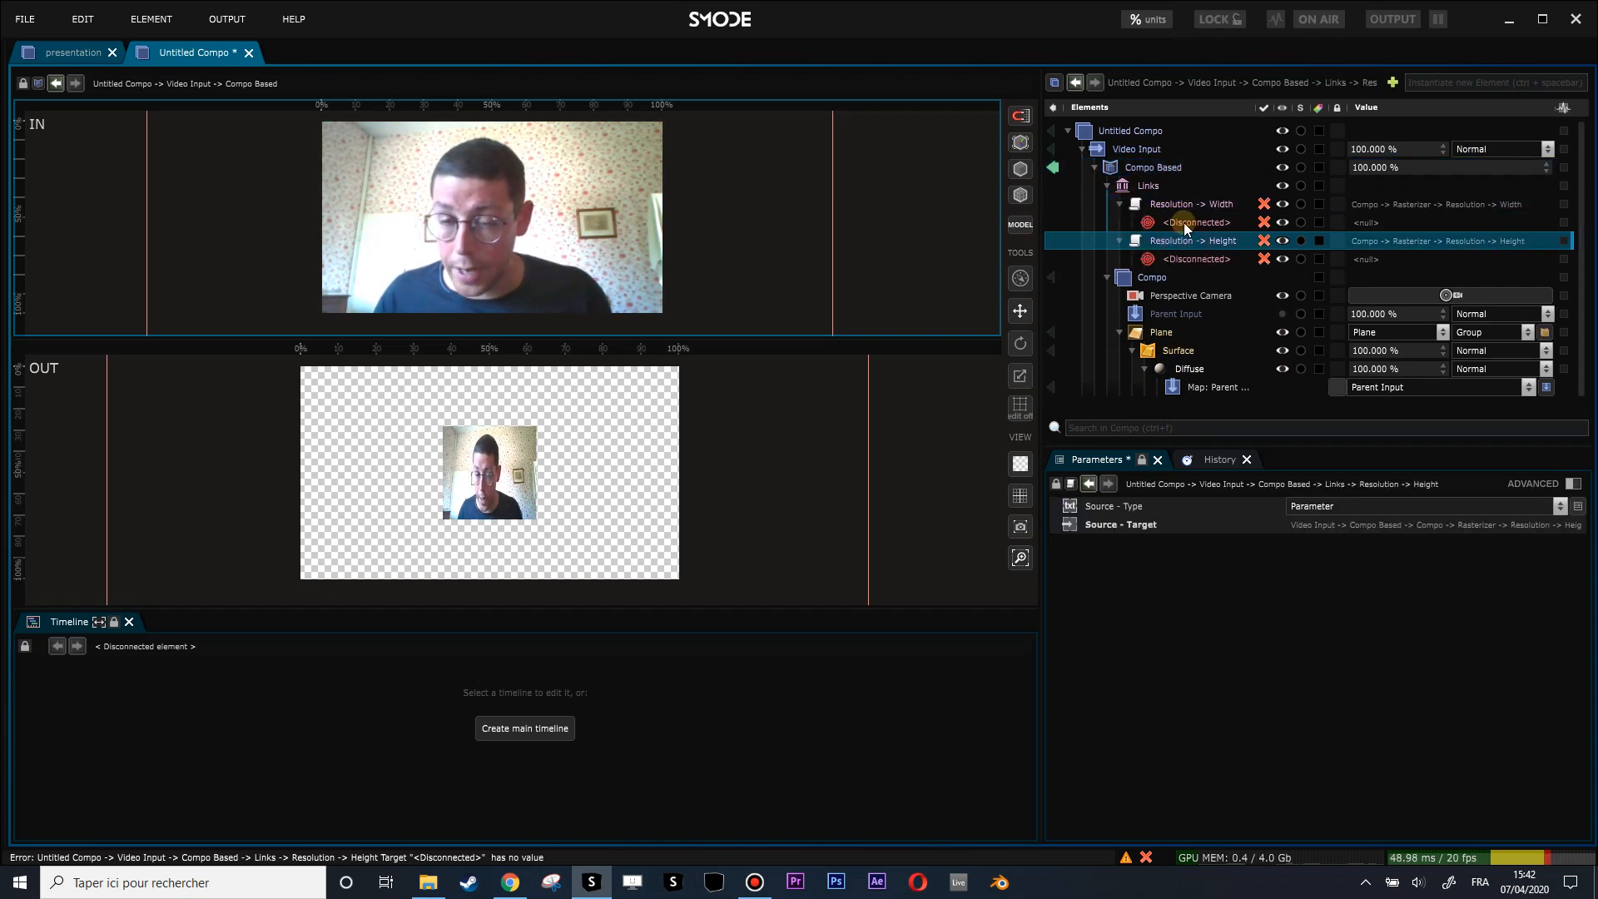
left_click(1187, 220)
left_click(1199, 259)
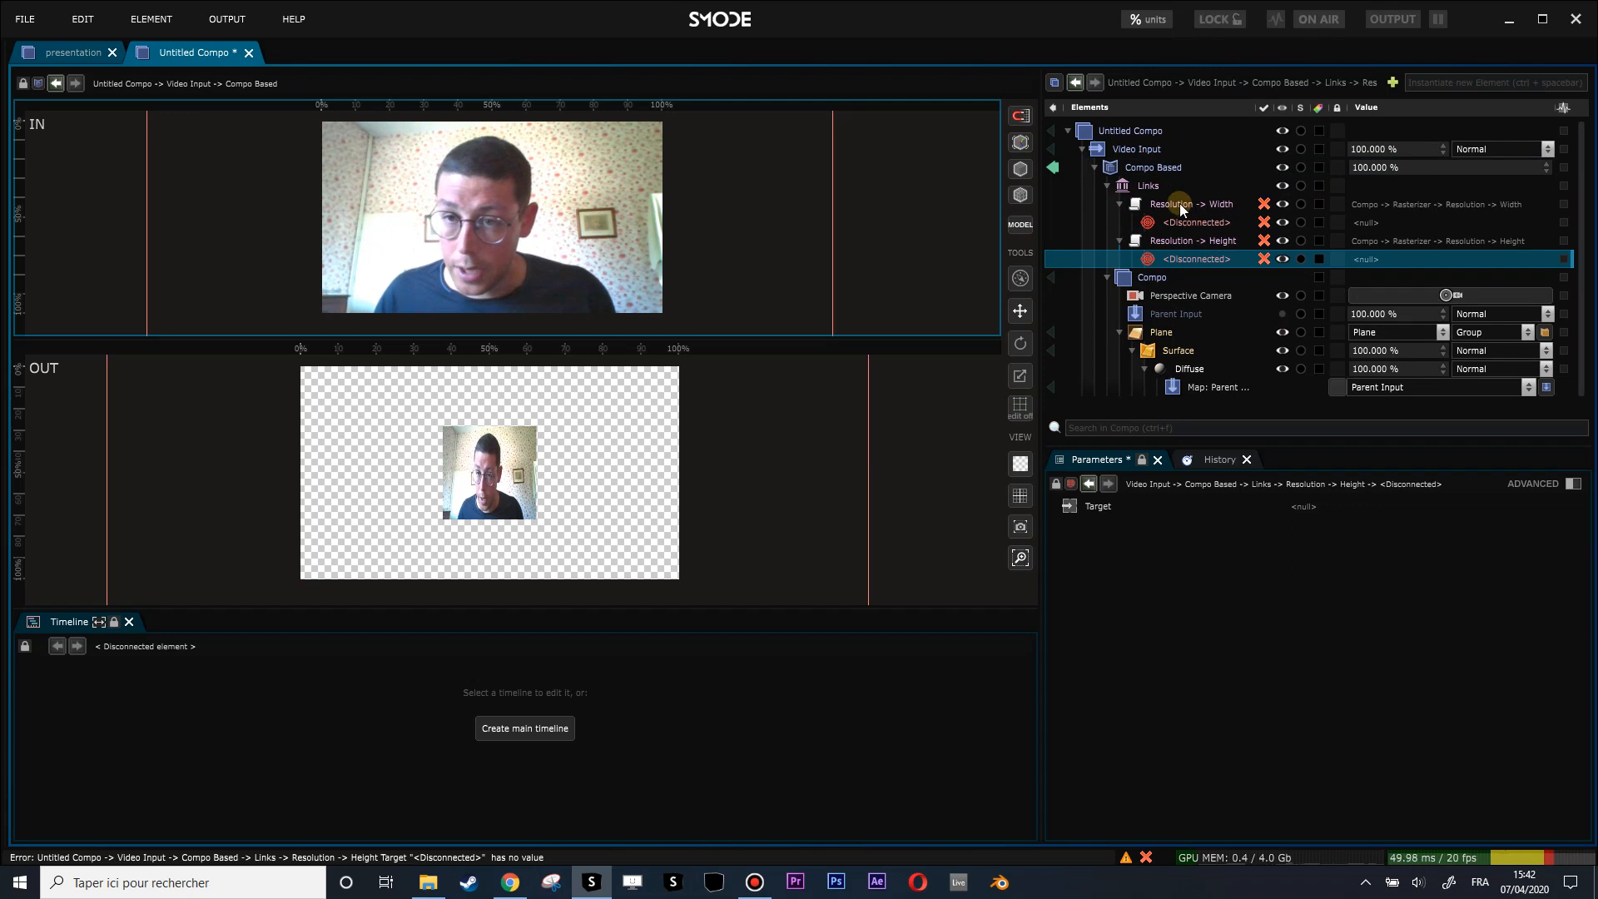
left_click(1179, 204)
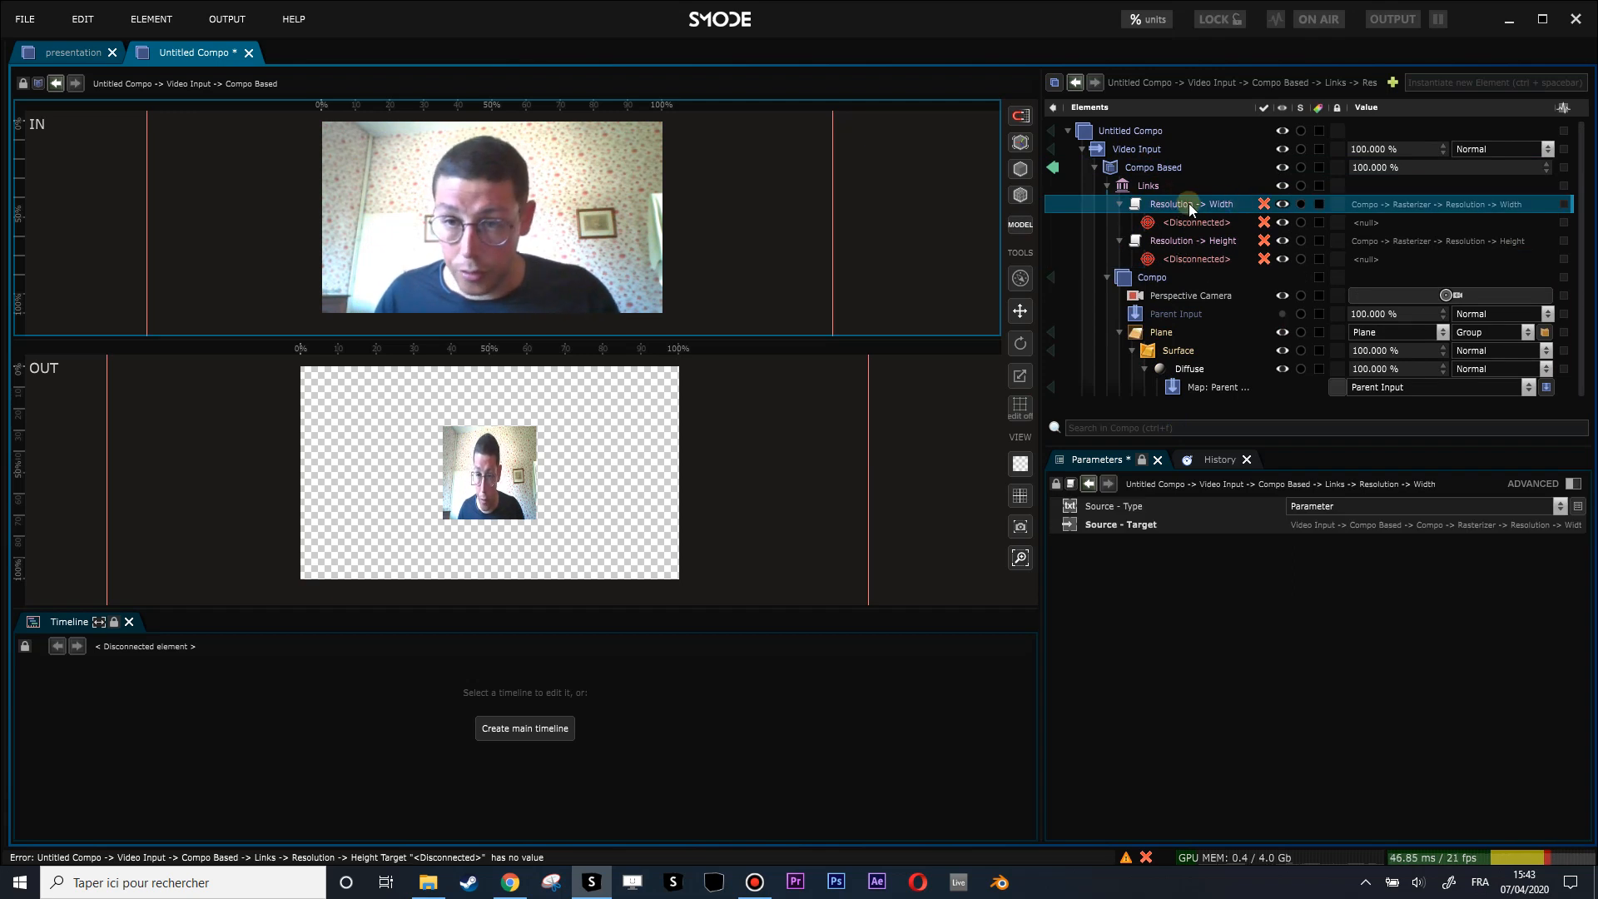
left_click(1186, 242)
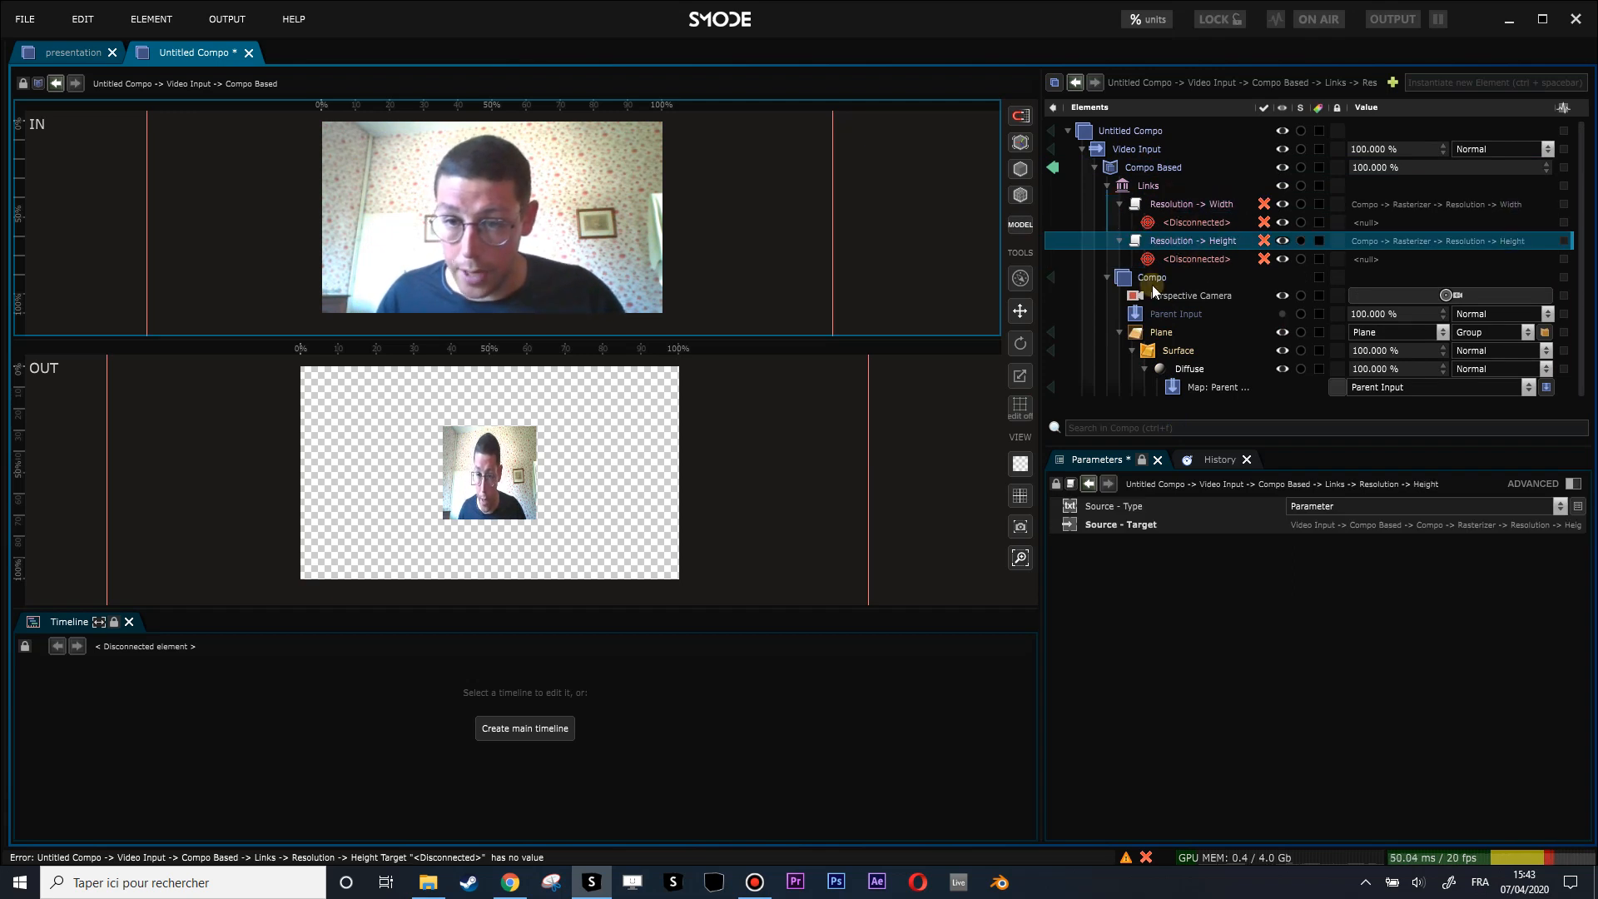
left_click(1152, 277)
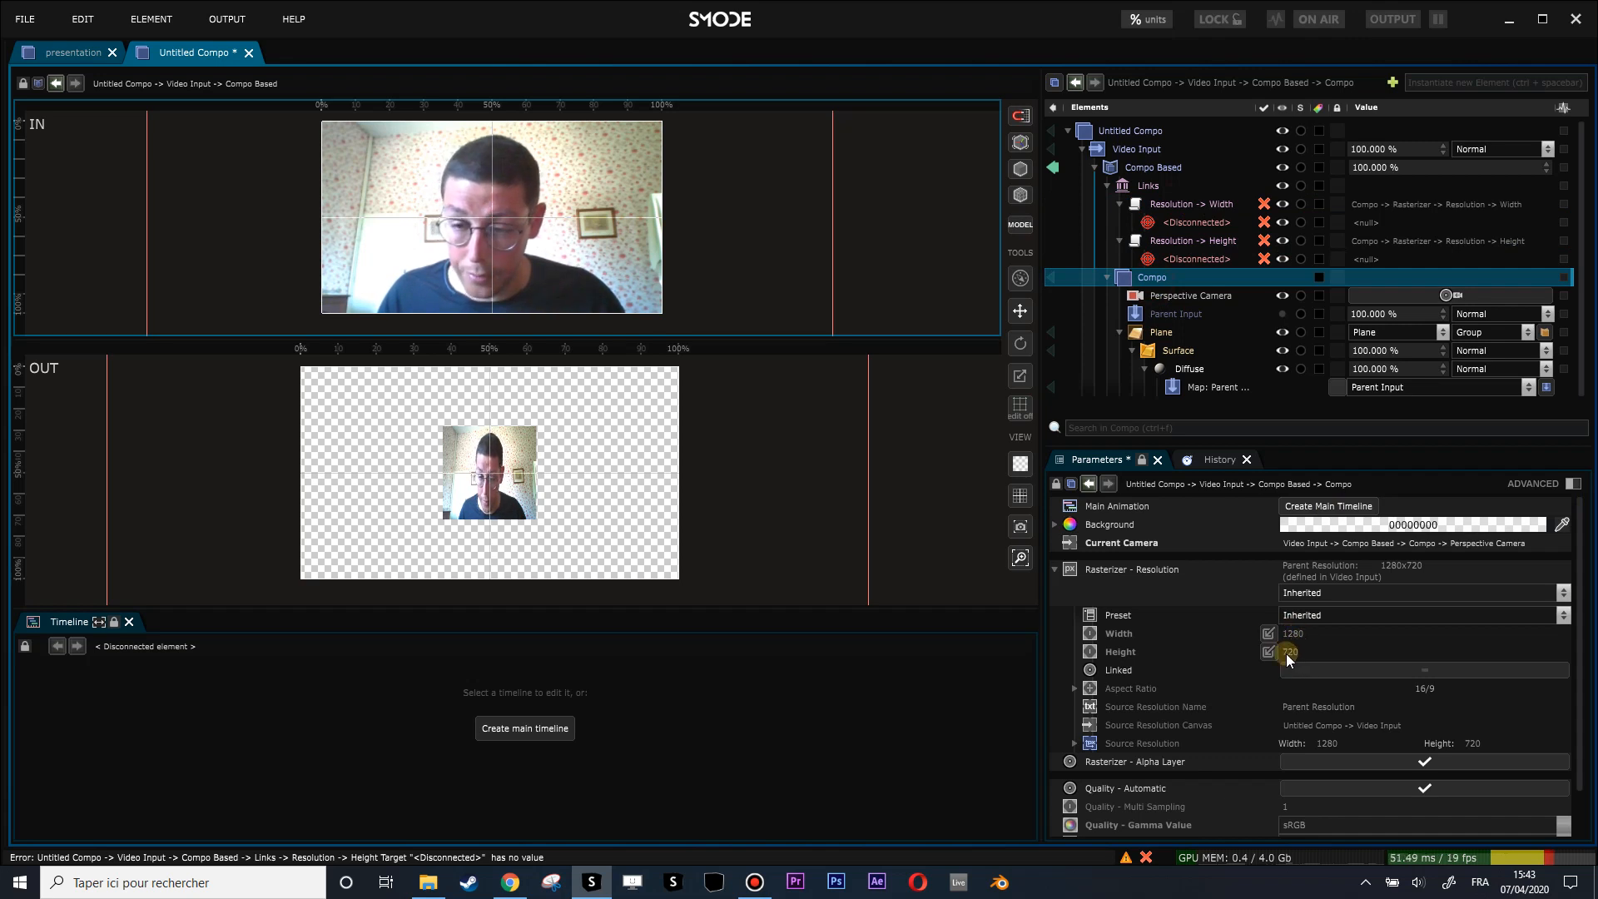
Step: Target the resolution Width and Height links at the Plane's Size width and height
left_click(1172, 225)
left_click(1152, 333)
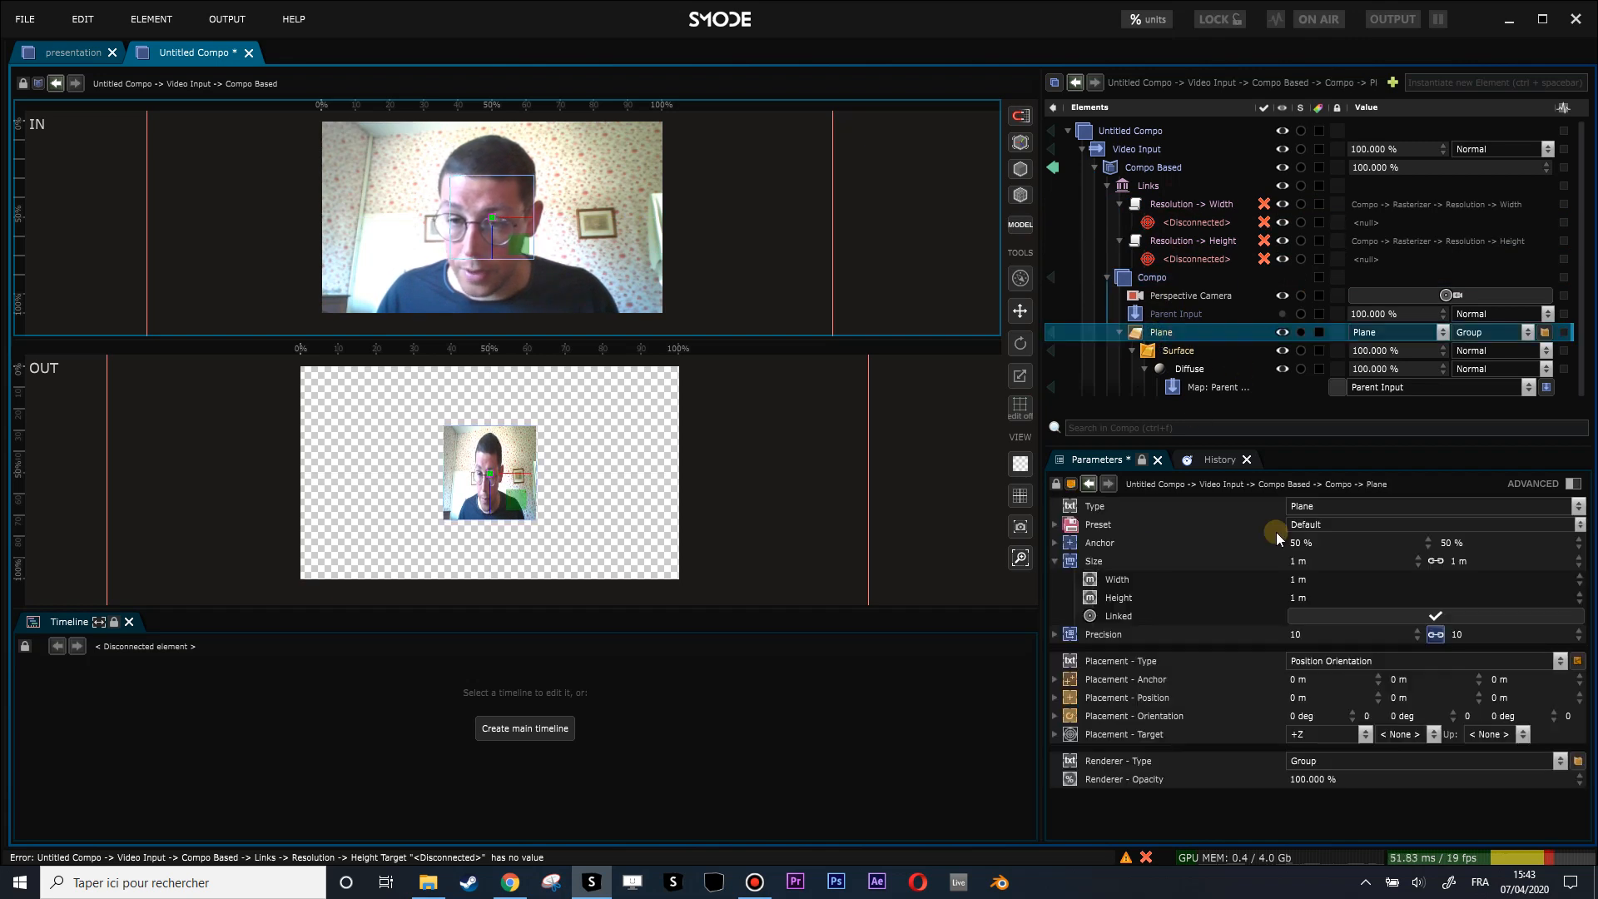
left_click_drag(1117, 584, 1414, 225)
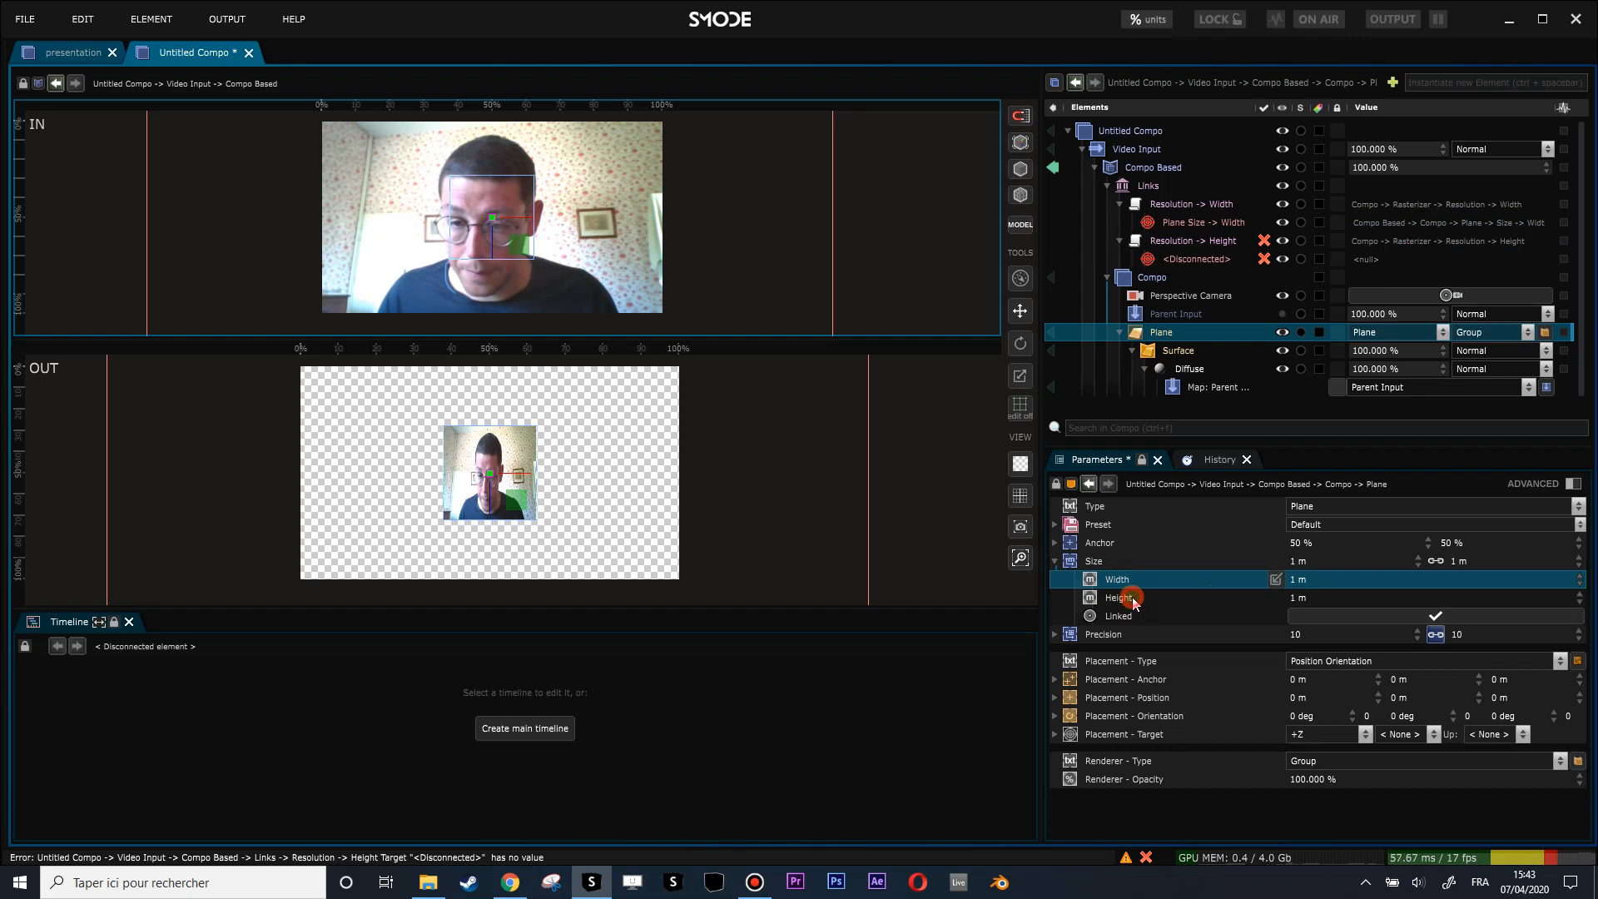
left_click_drag(1134, 599, 1454, 257)
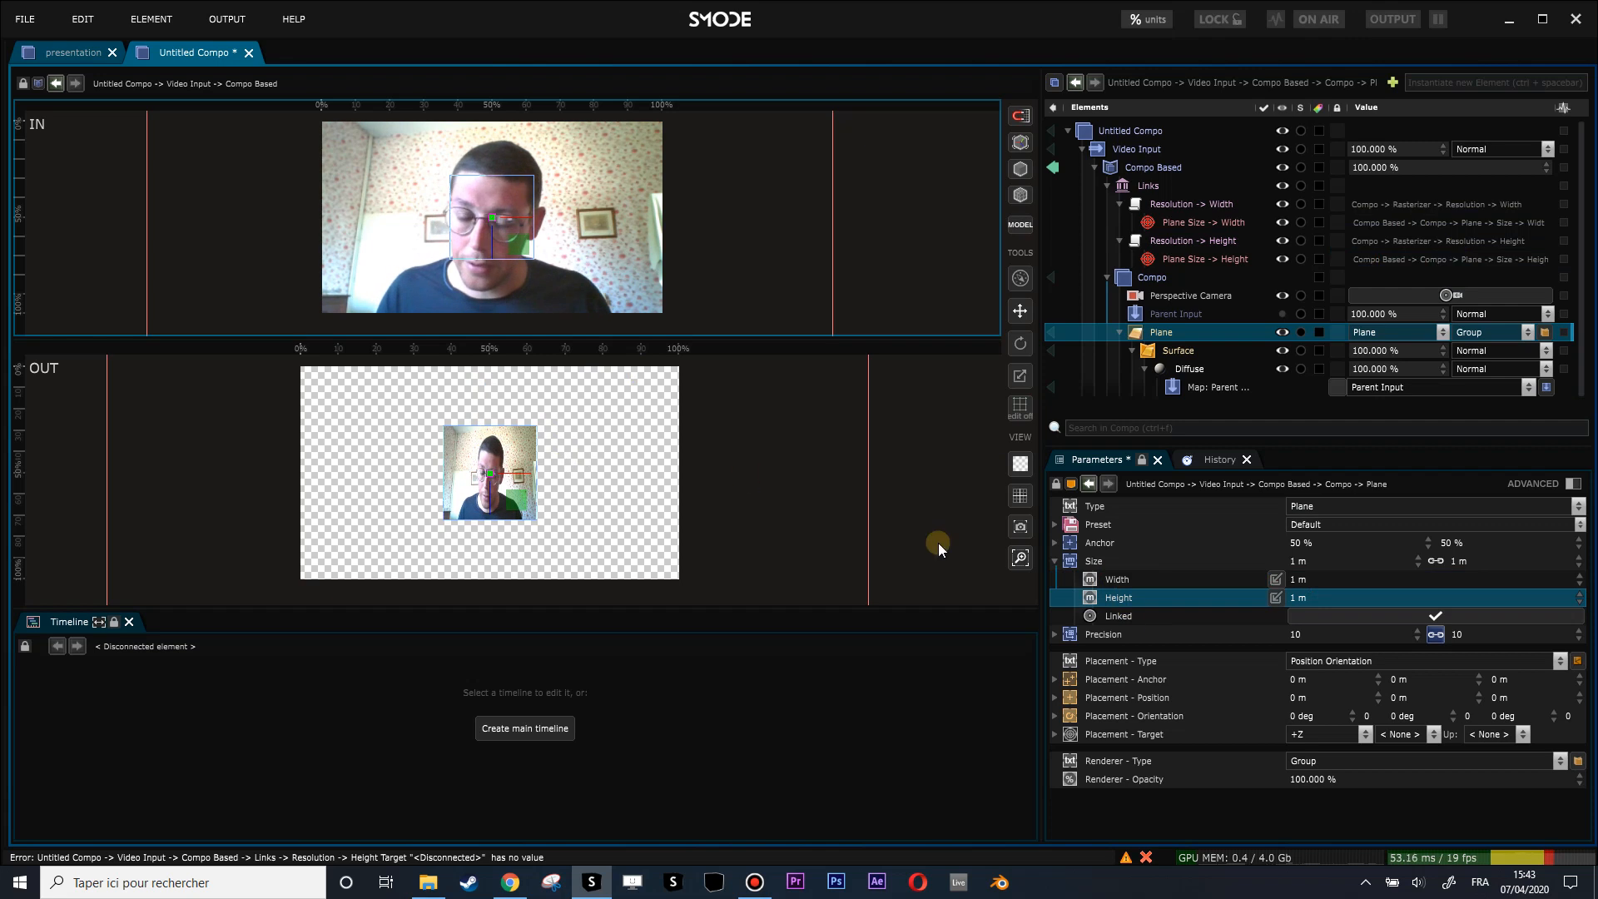
left_click(1199, 223)
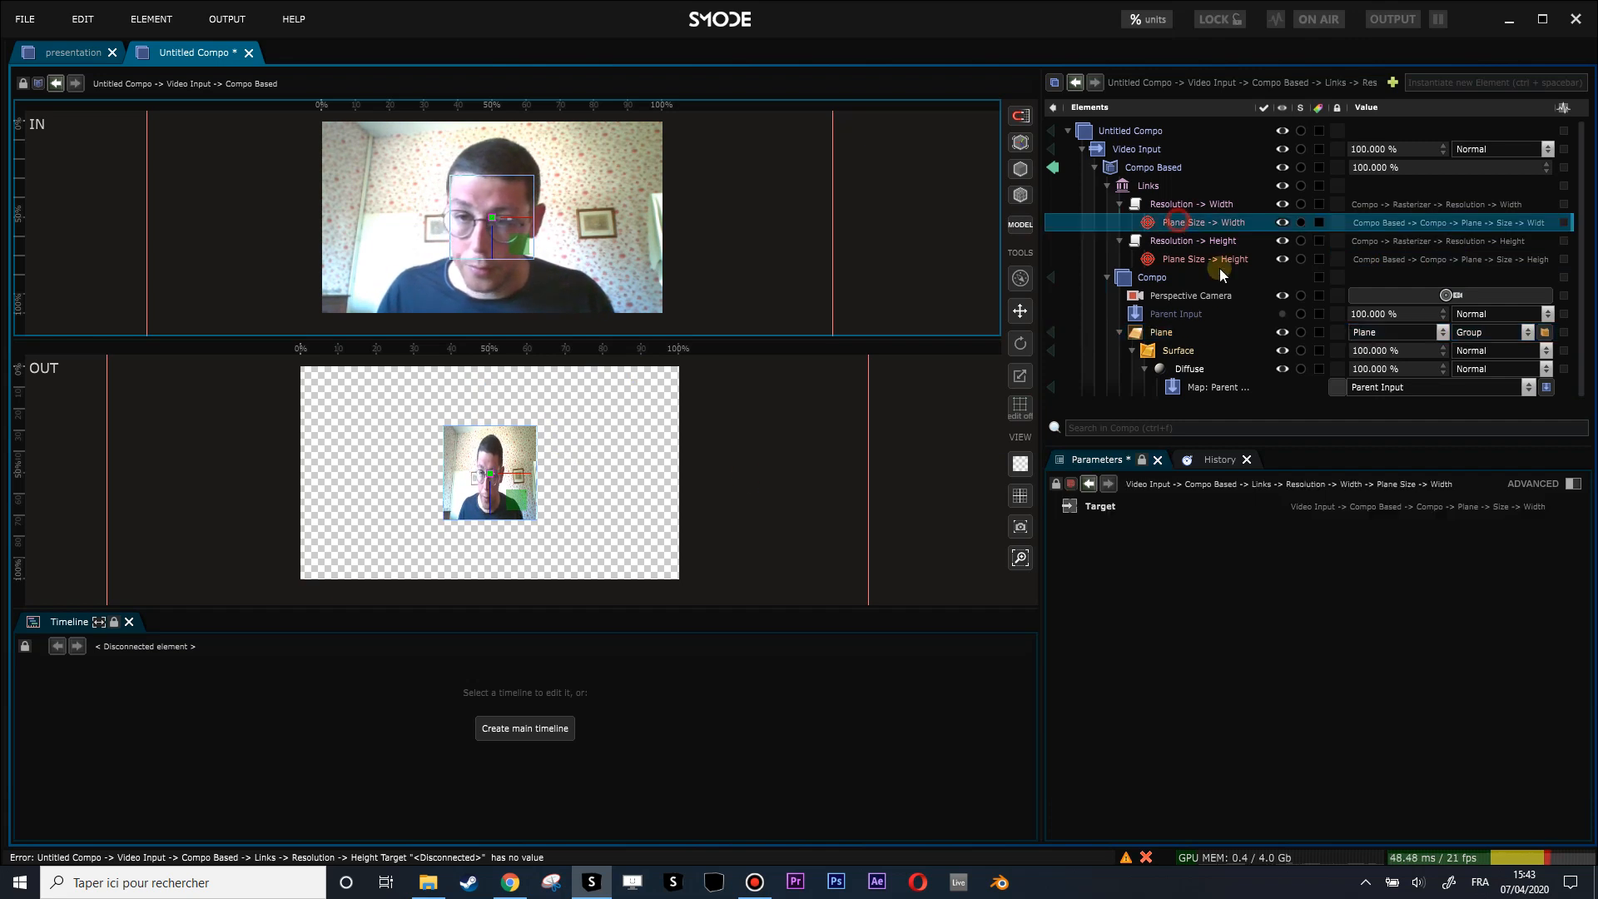
right_click(1190, 225)
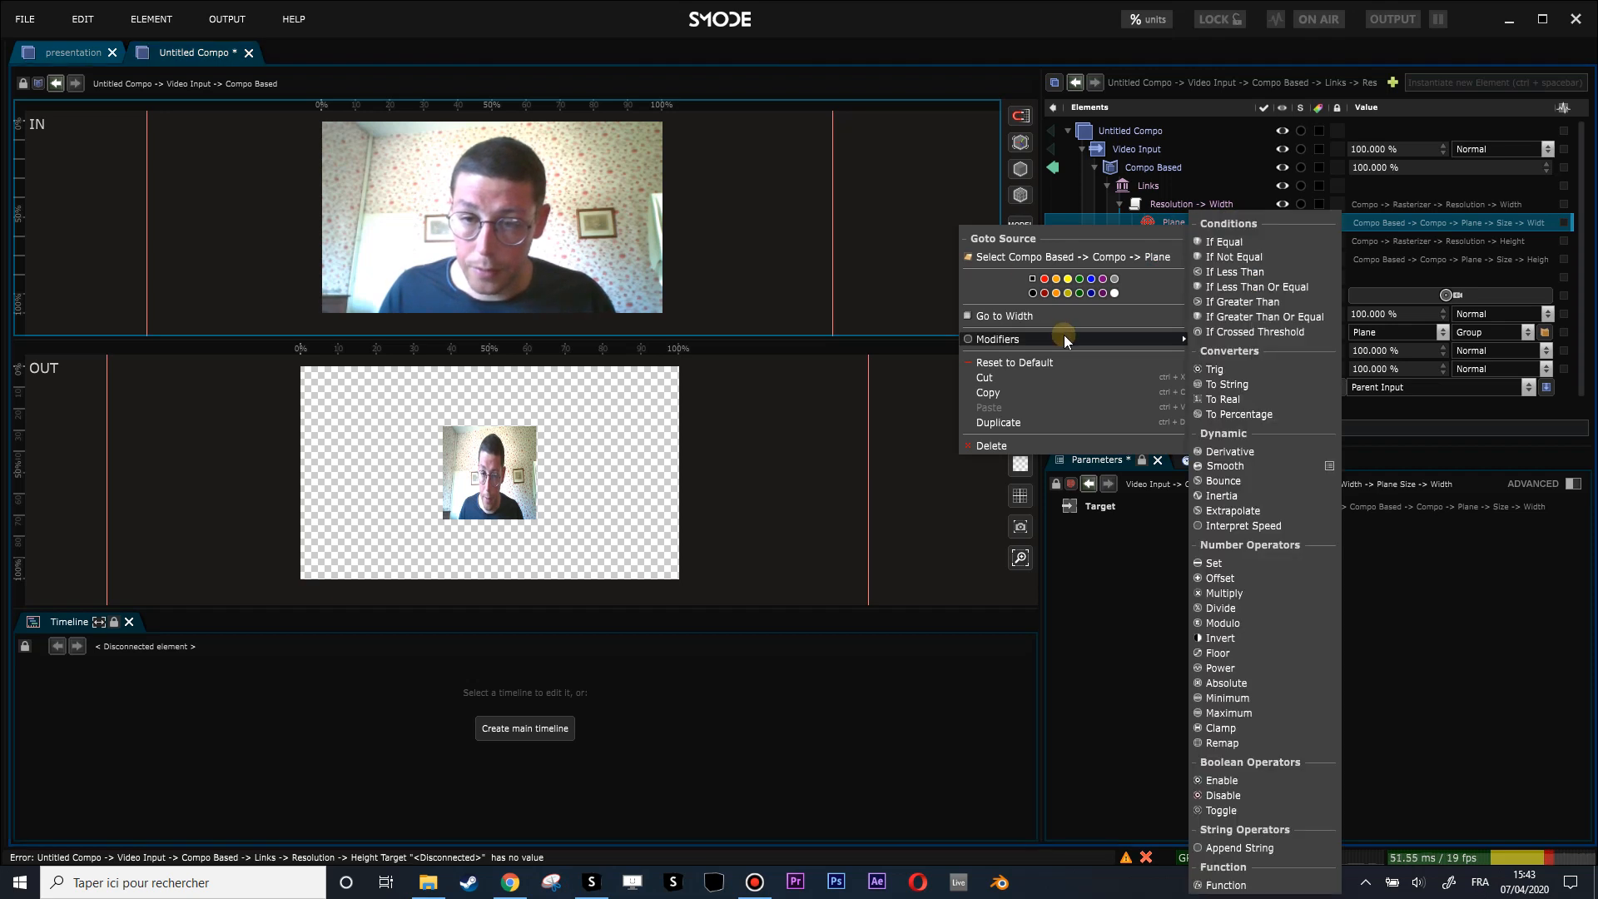
mouse_move(999, 339)
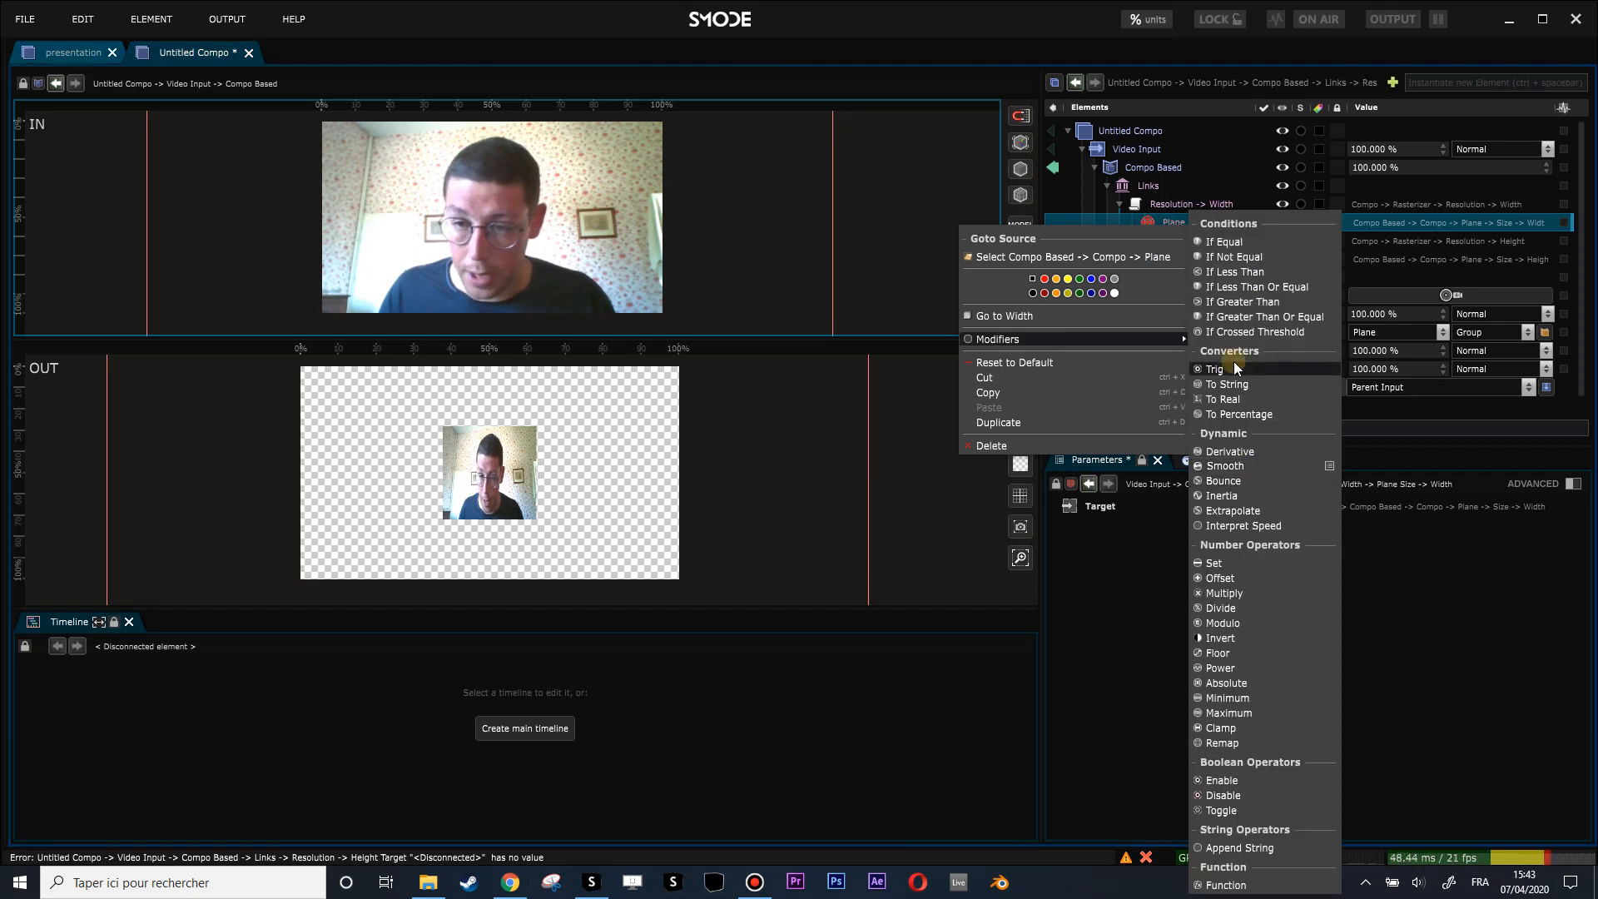
Step: Add Multiply modifiers to both plane-size links, 0.0032 for width and 0.01 for height, making the plane 4 m
left_click(1230, 591)
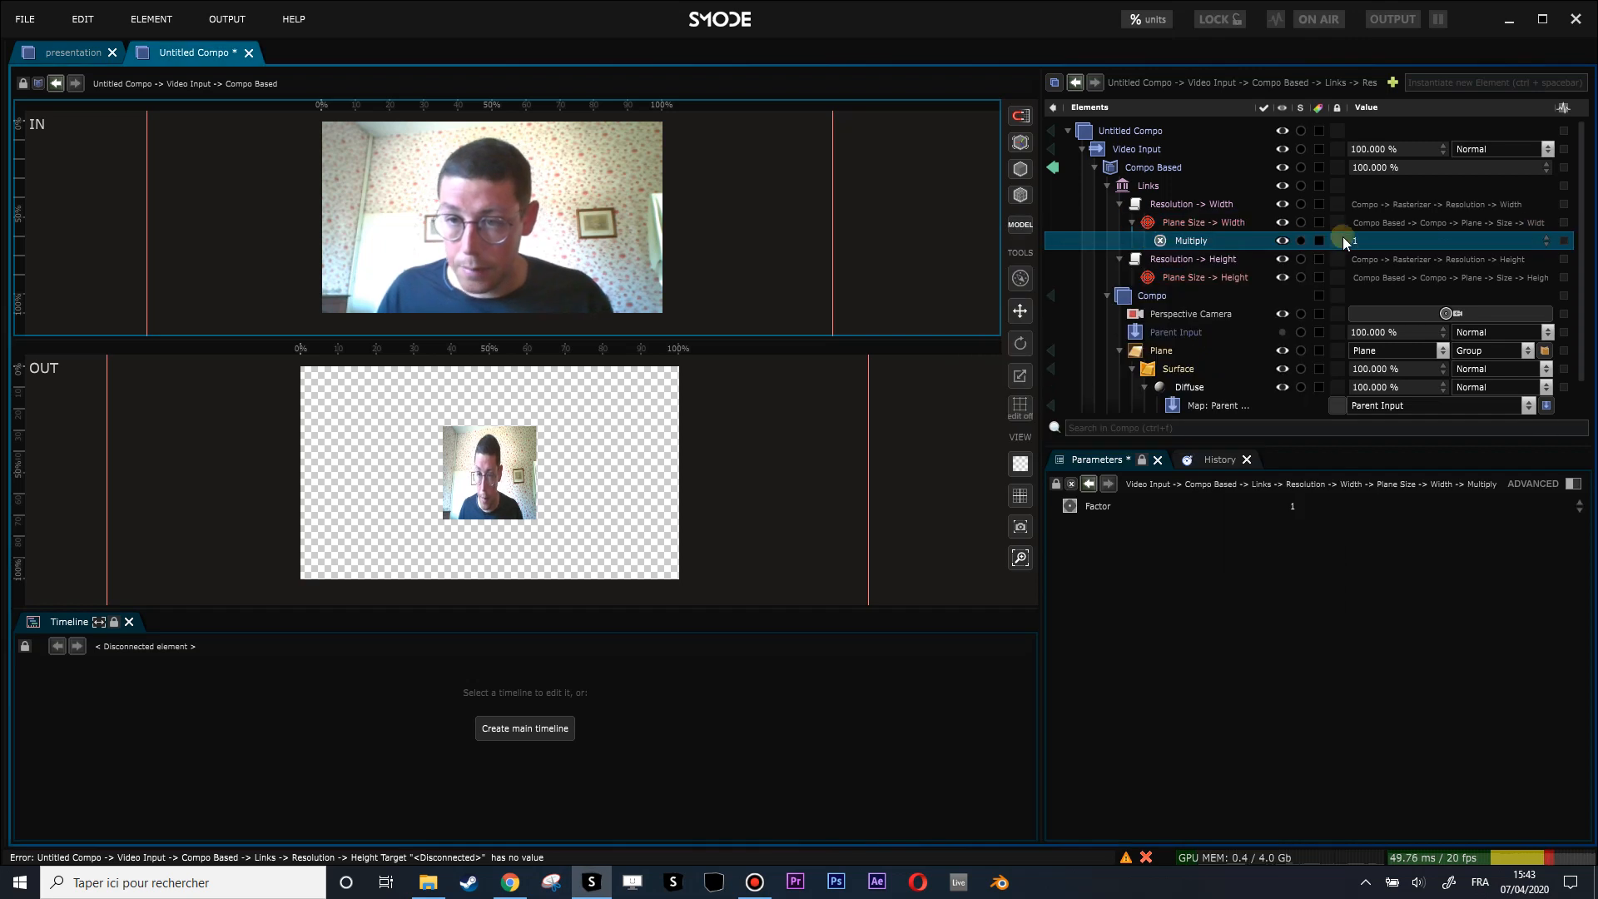
left_click(1373, 239)
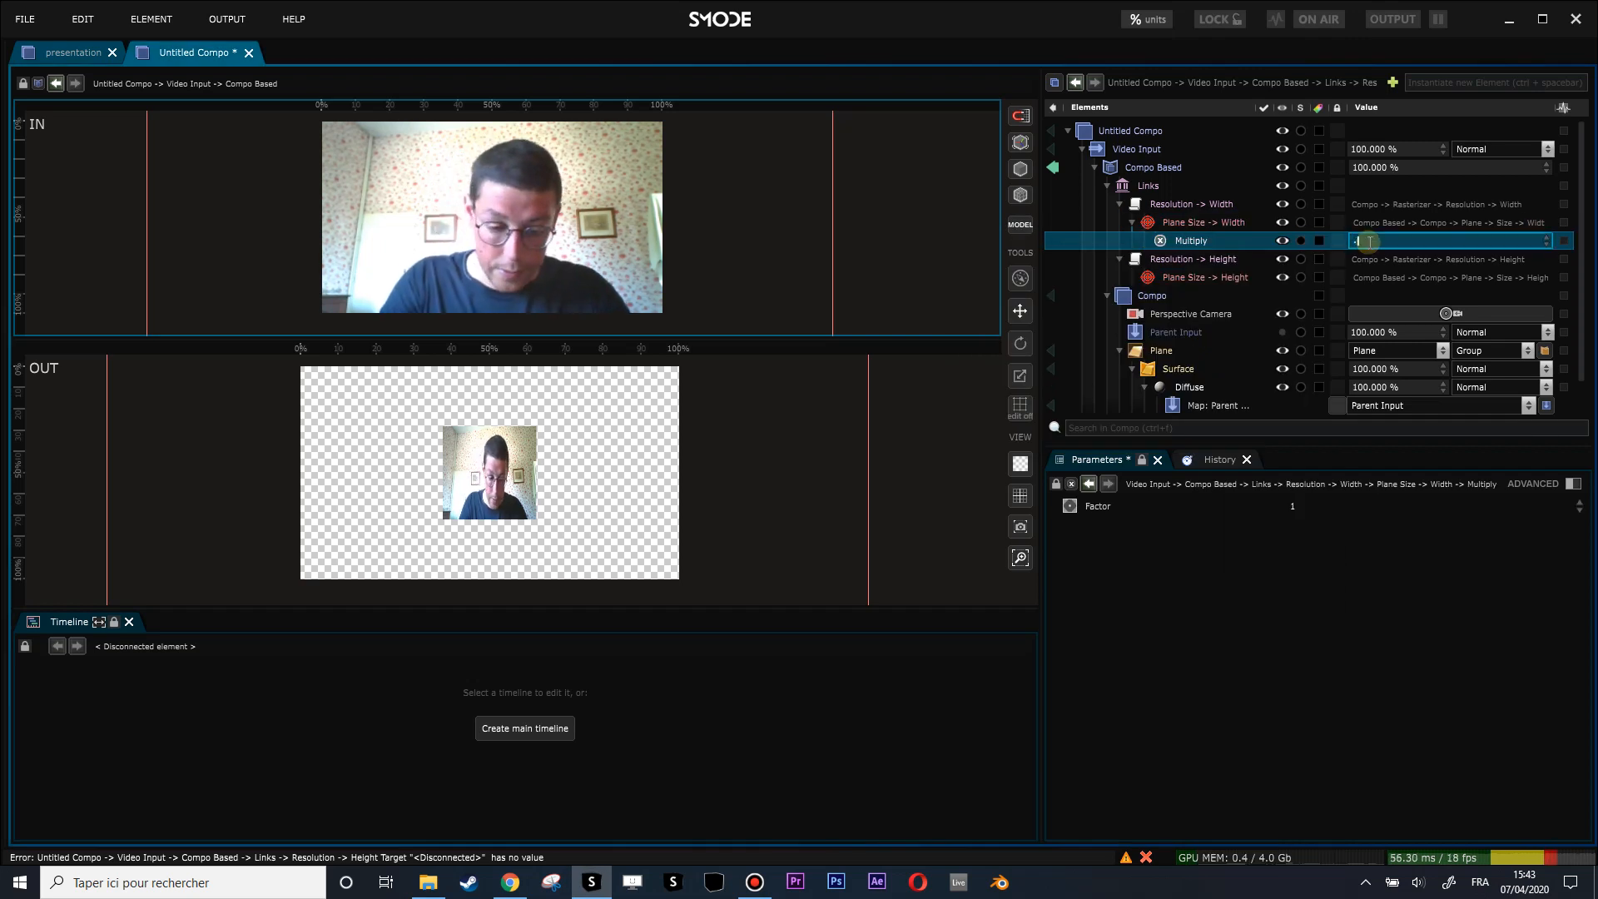
type(".01")
type("0.01")
key("Return")
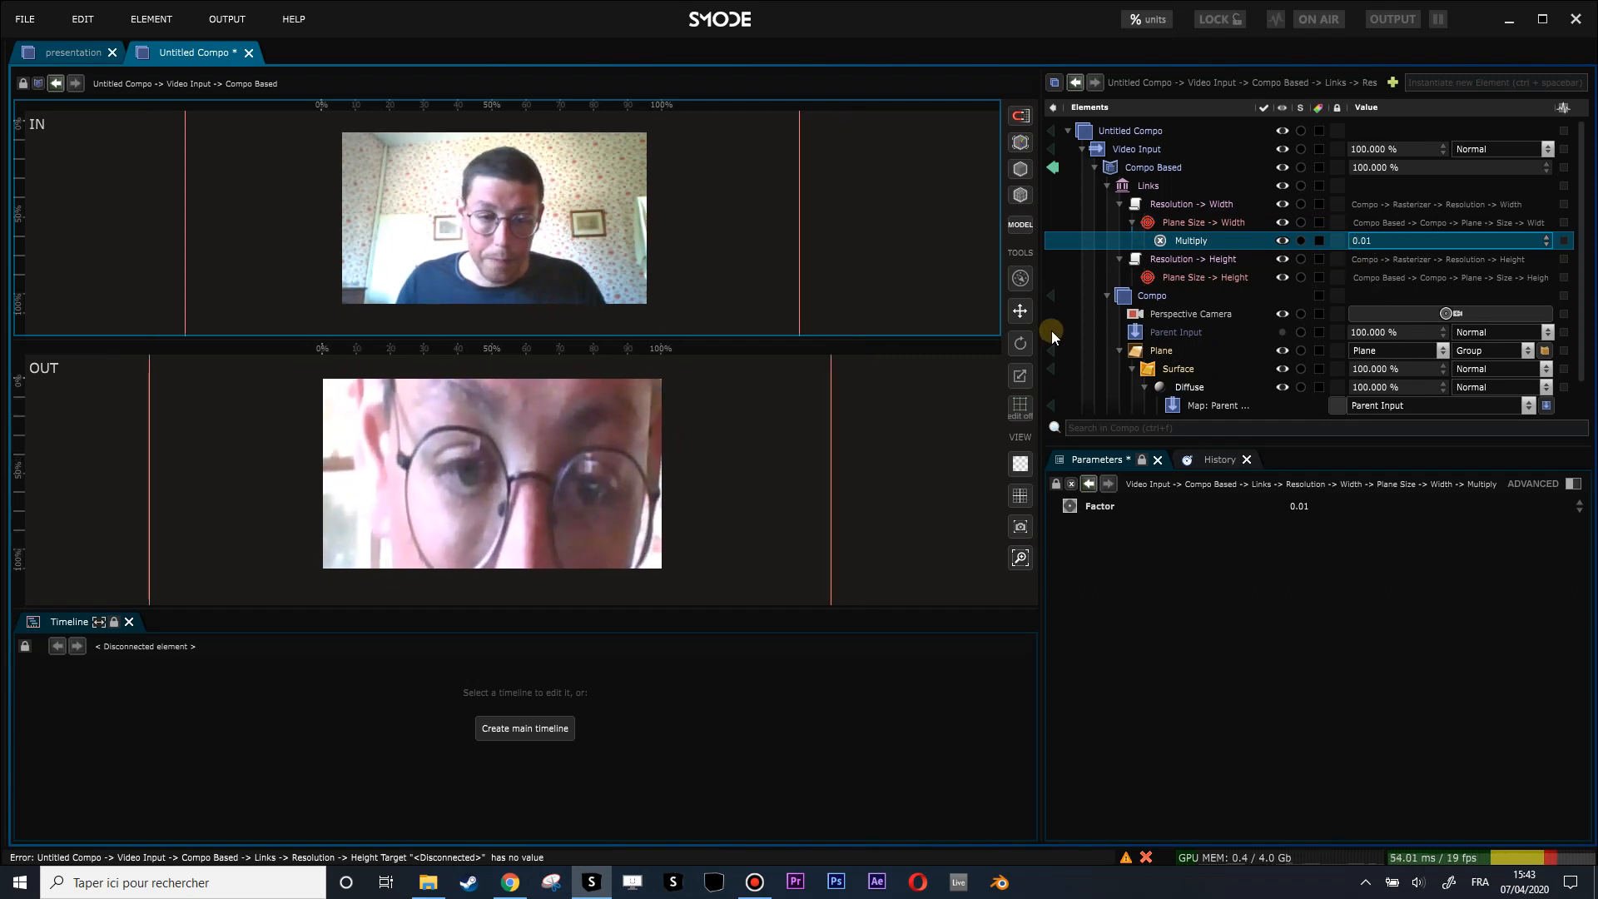
left_click(1161, 351)
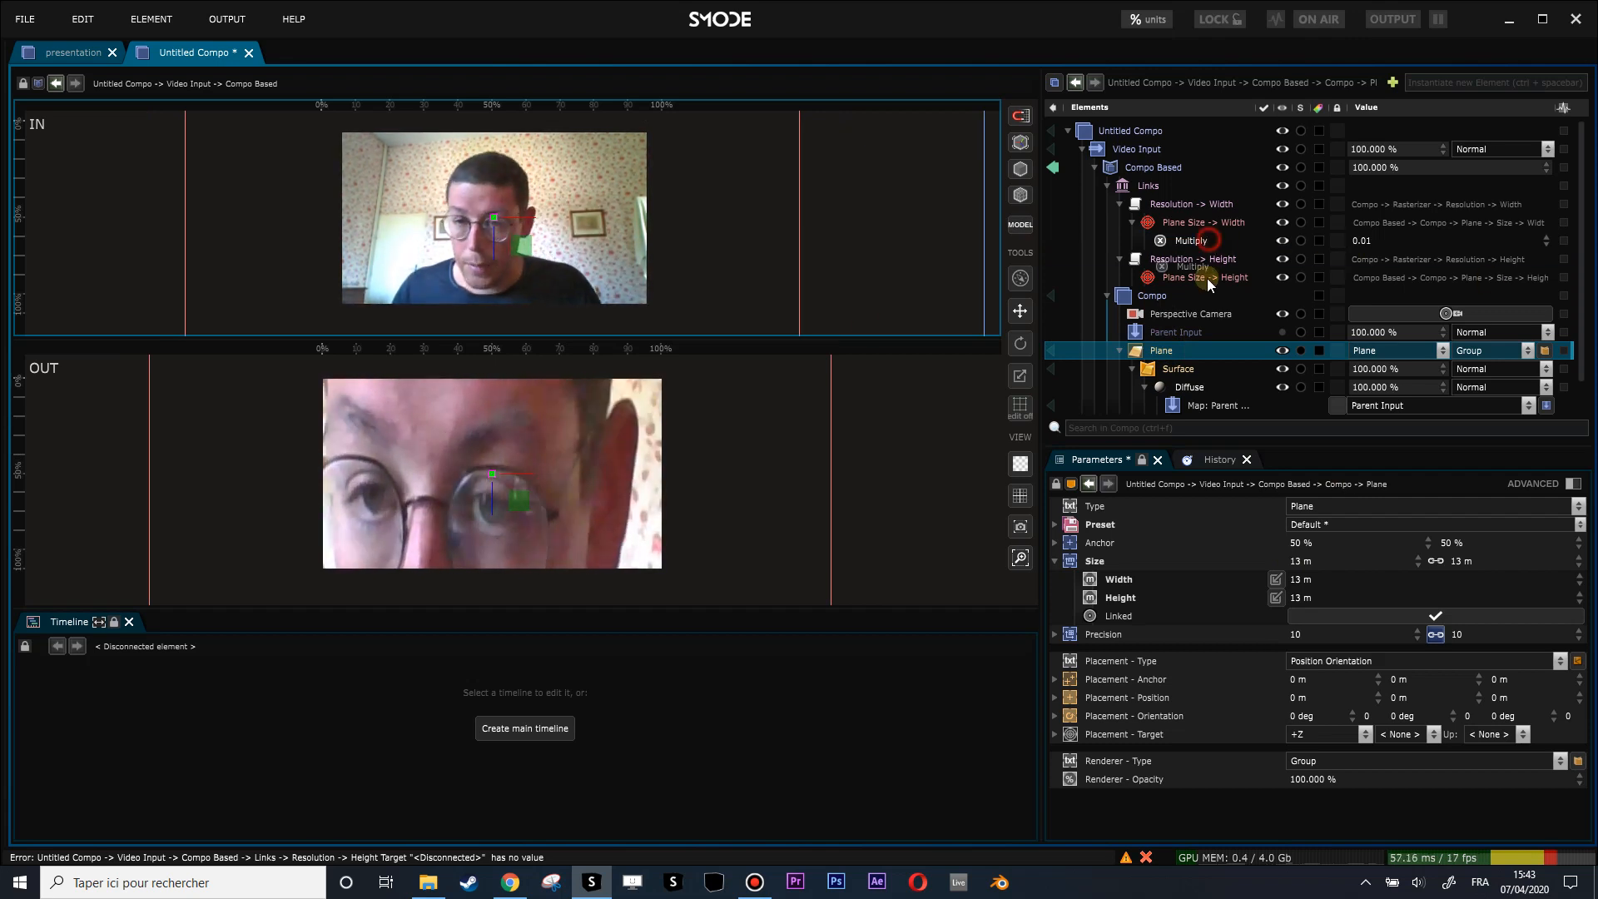
left_click_drag(1216, 241, 1206, 281)
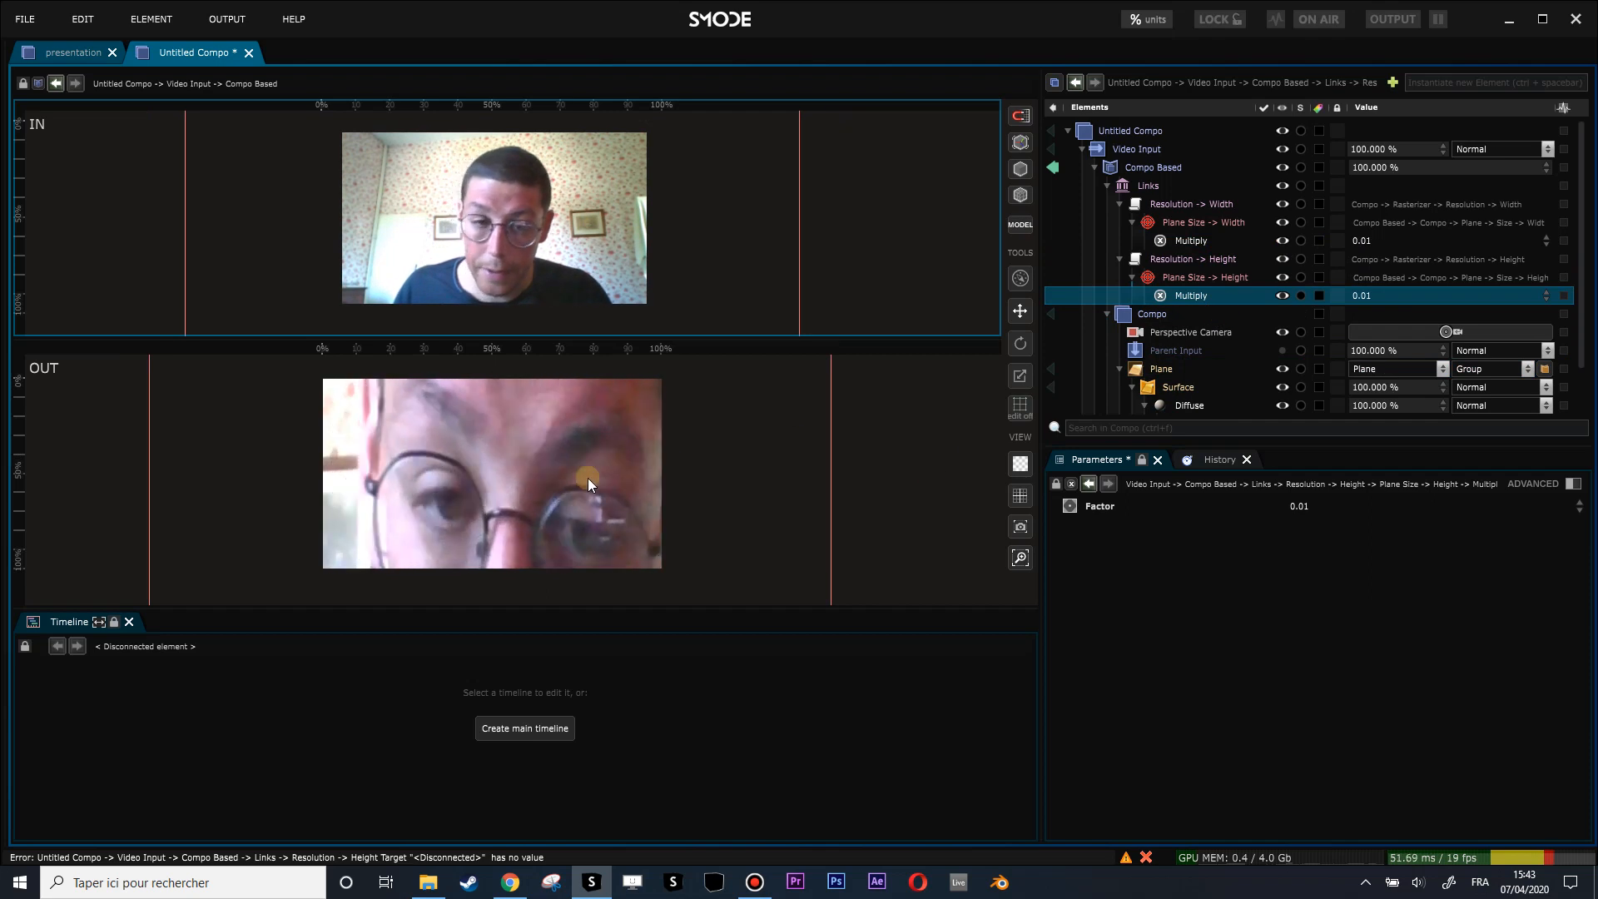
scroll(586, 477, "down", 2)
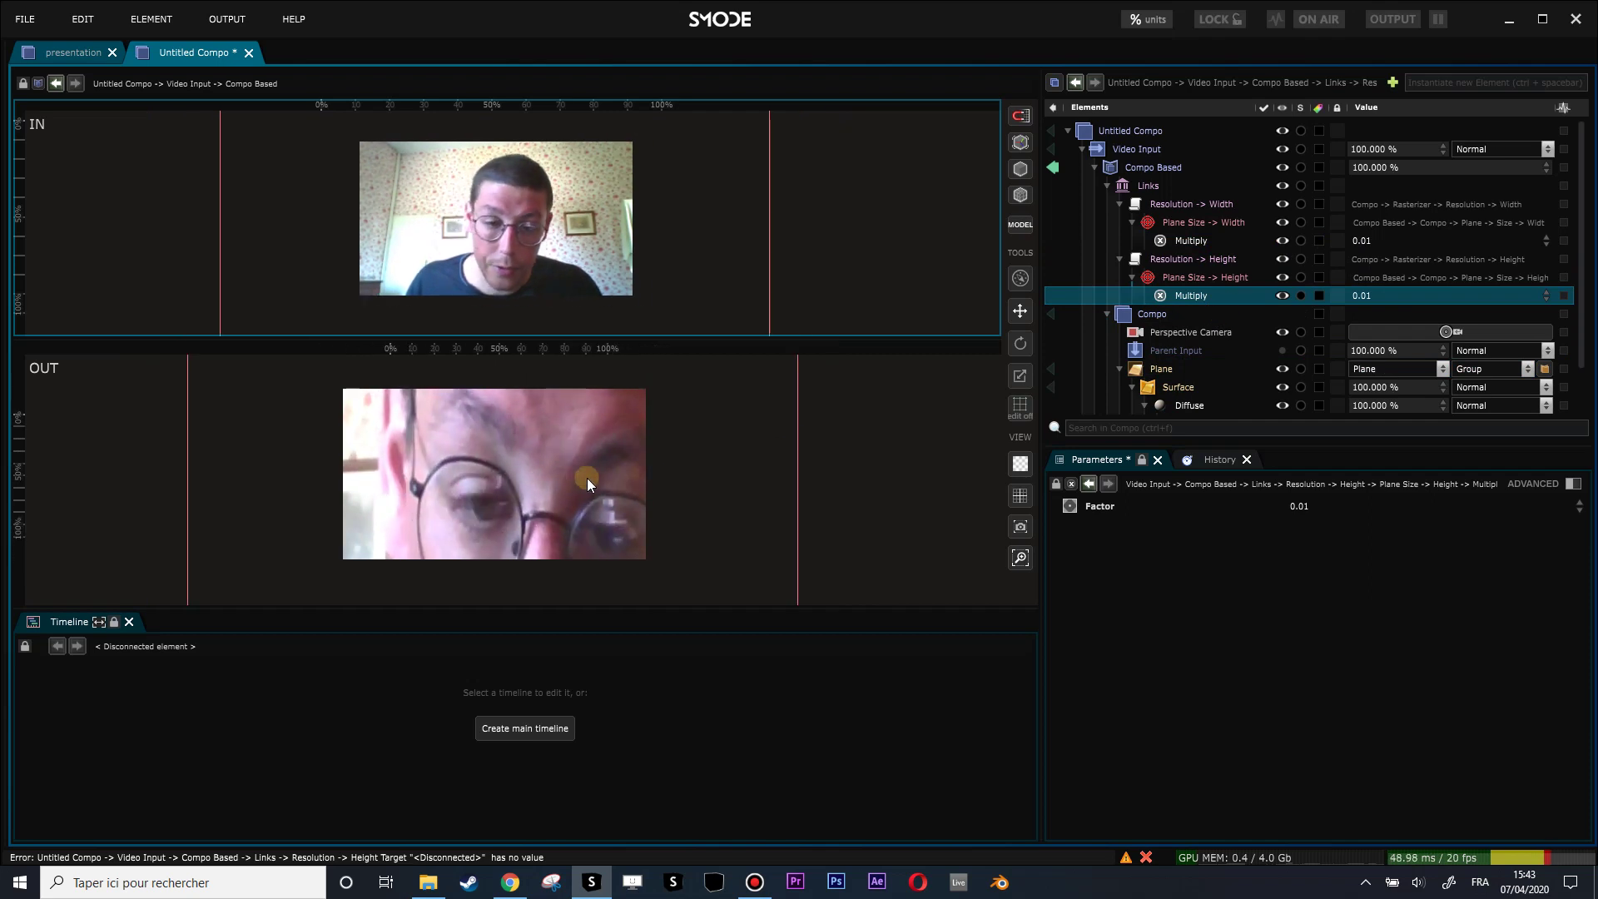
left_click(1361, 241)
type("28")
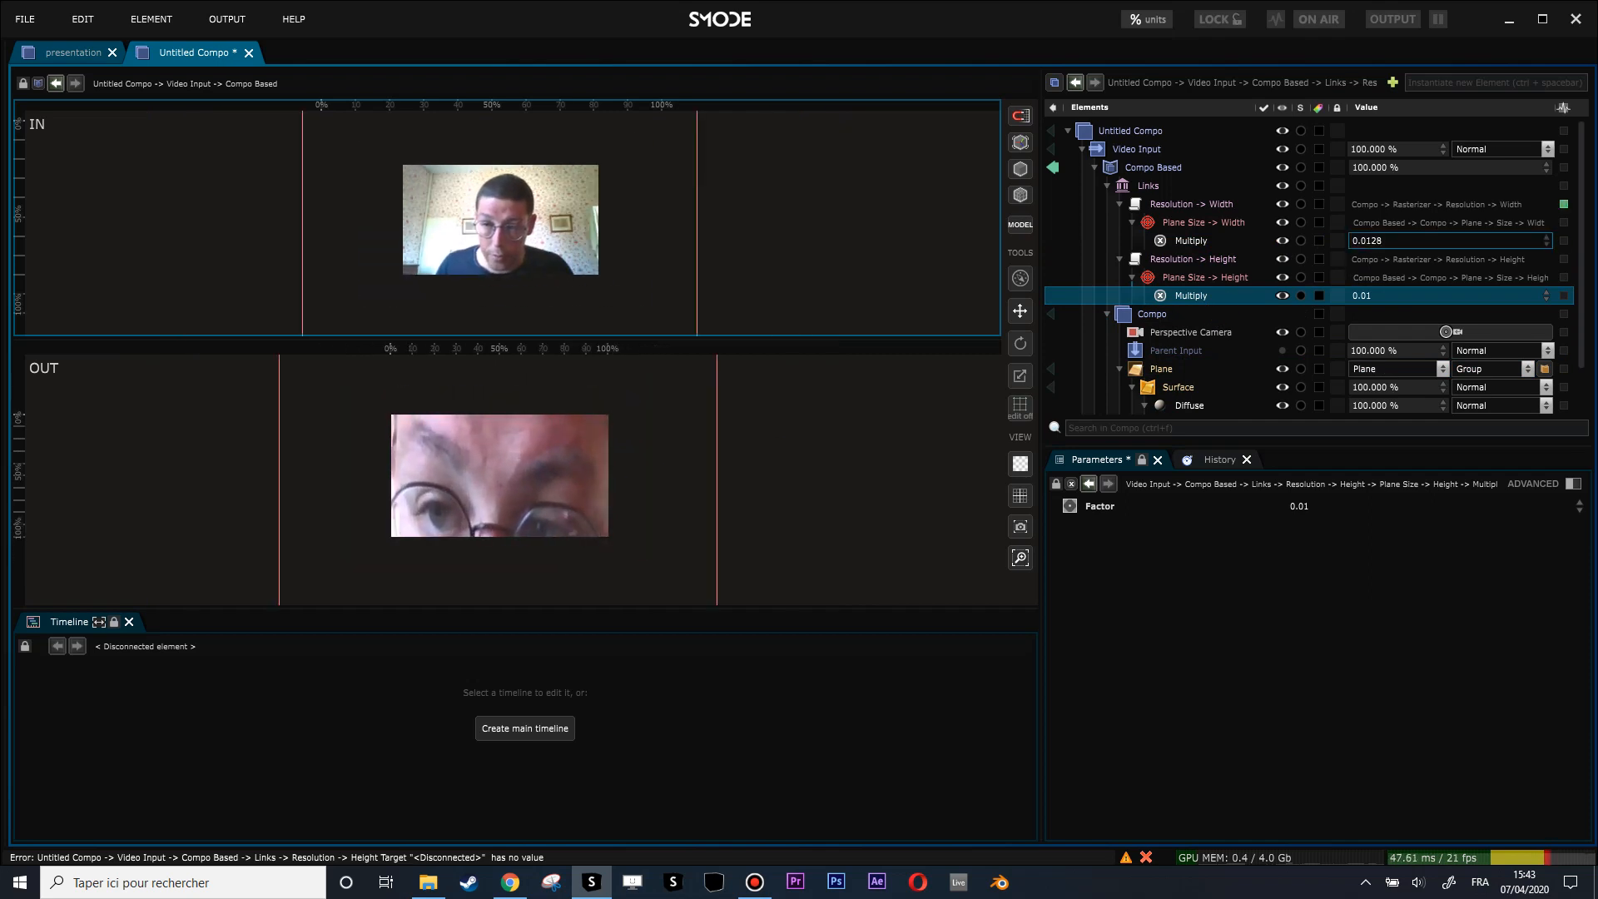
mouse_move(1362, 242)
left_mouse_down()
mouse_move(1335, 242)
mouse_move(1364, 240)
left_mouse_up()
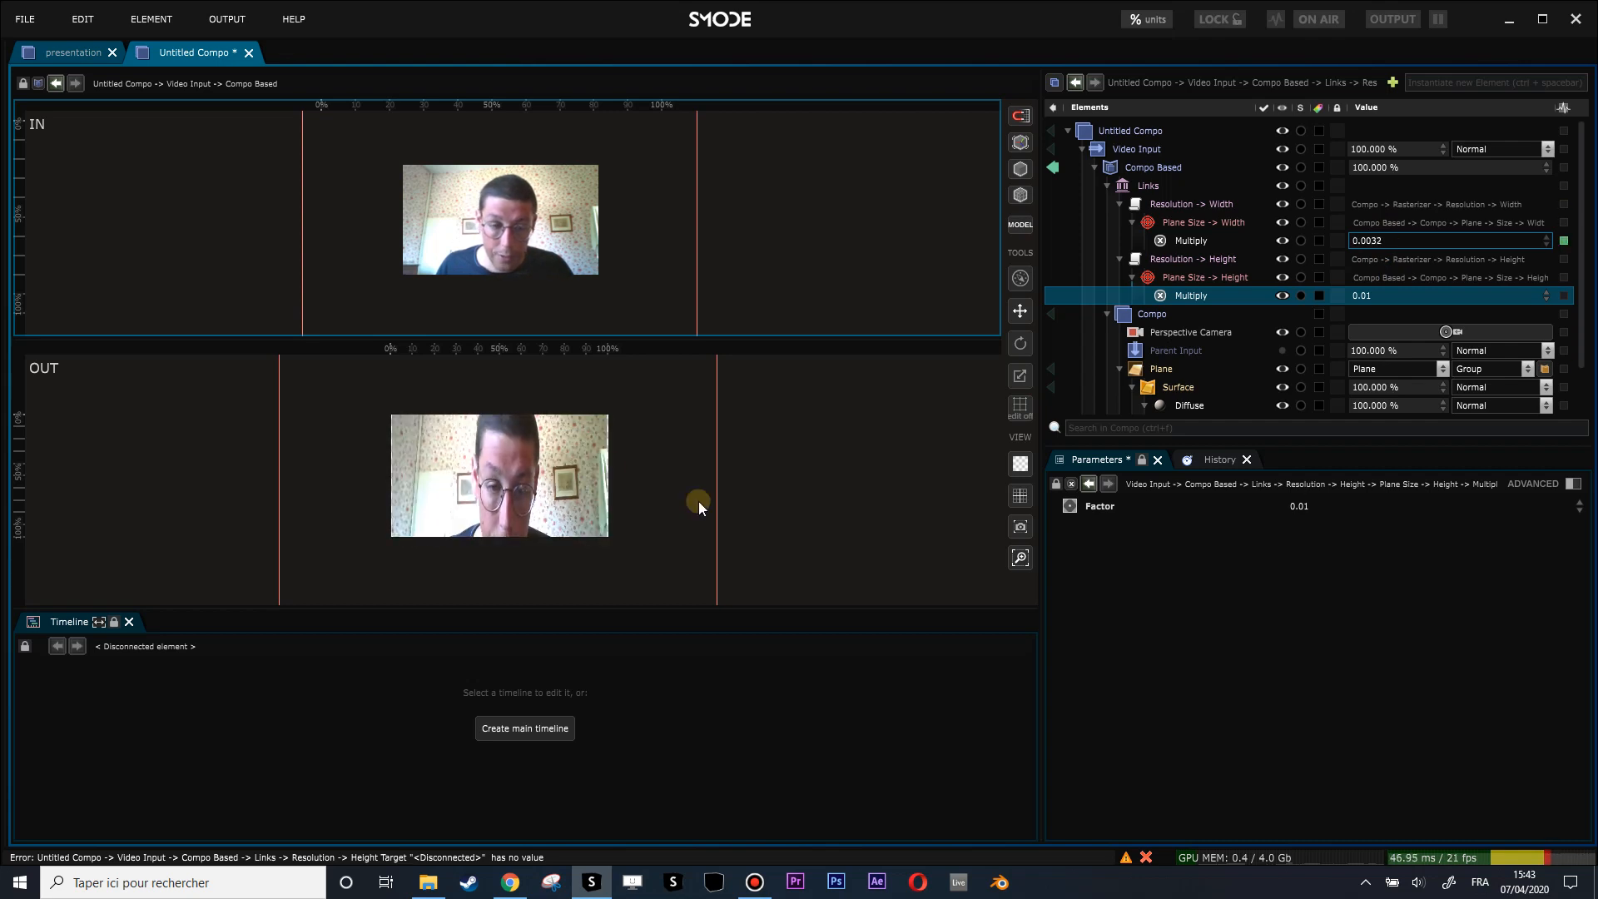
scroll(530, 499, "up", 1)
scroll(529, 502, "up", 1)
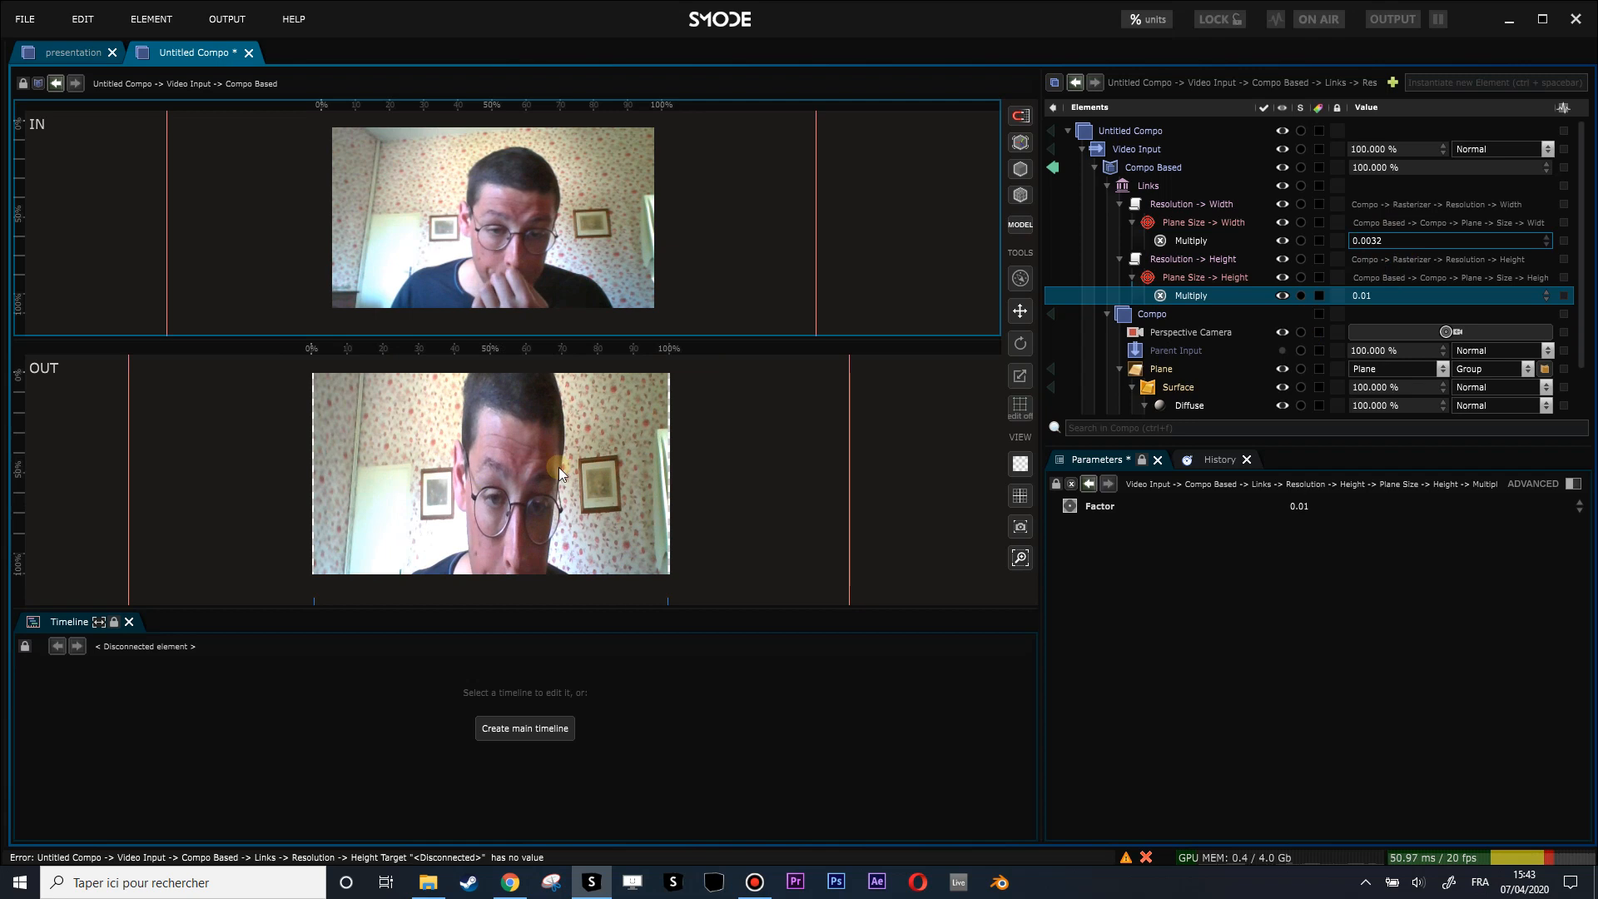
Step: Unlink the Plane's Size so width and height scale independently
left_click(1163, 369)
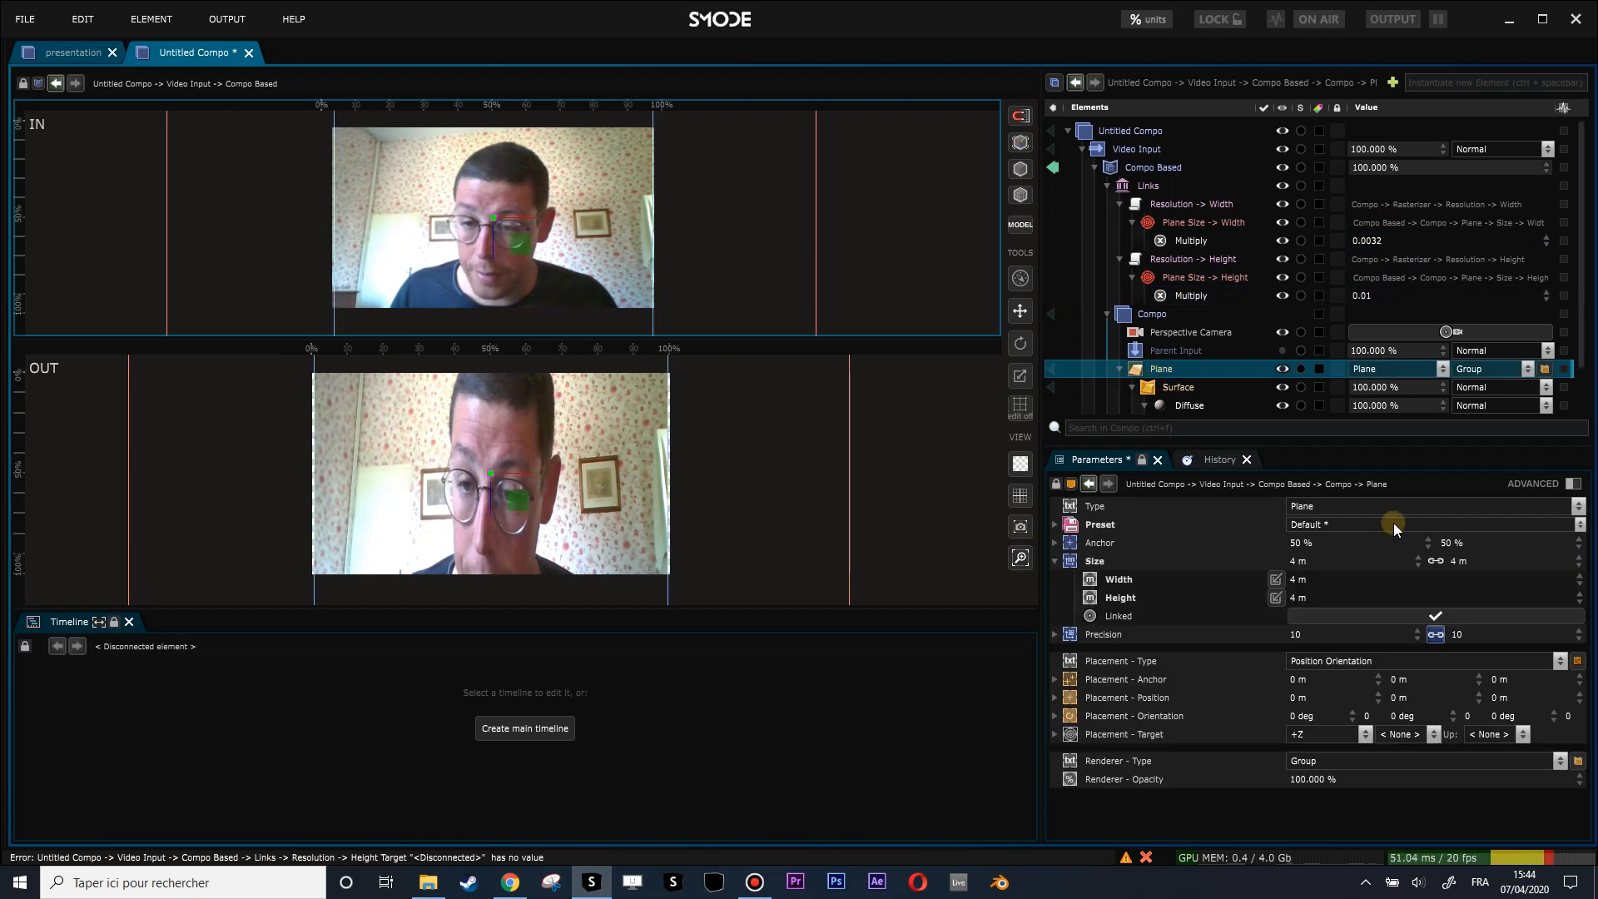
left_click(1405, 561)
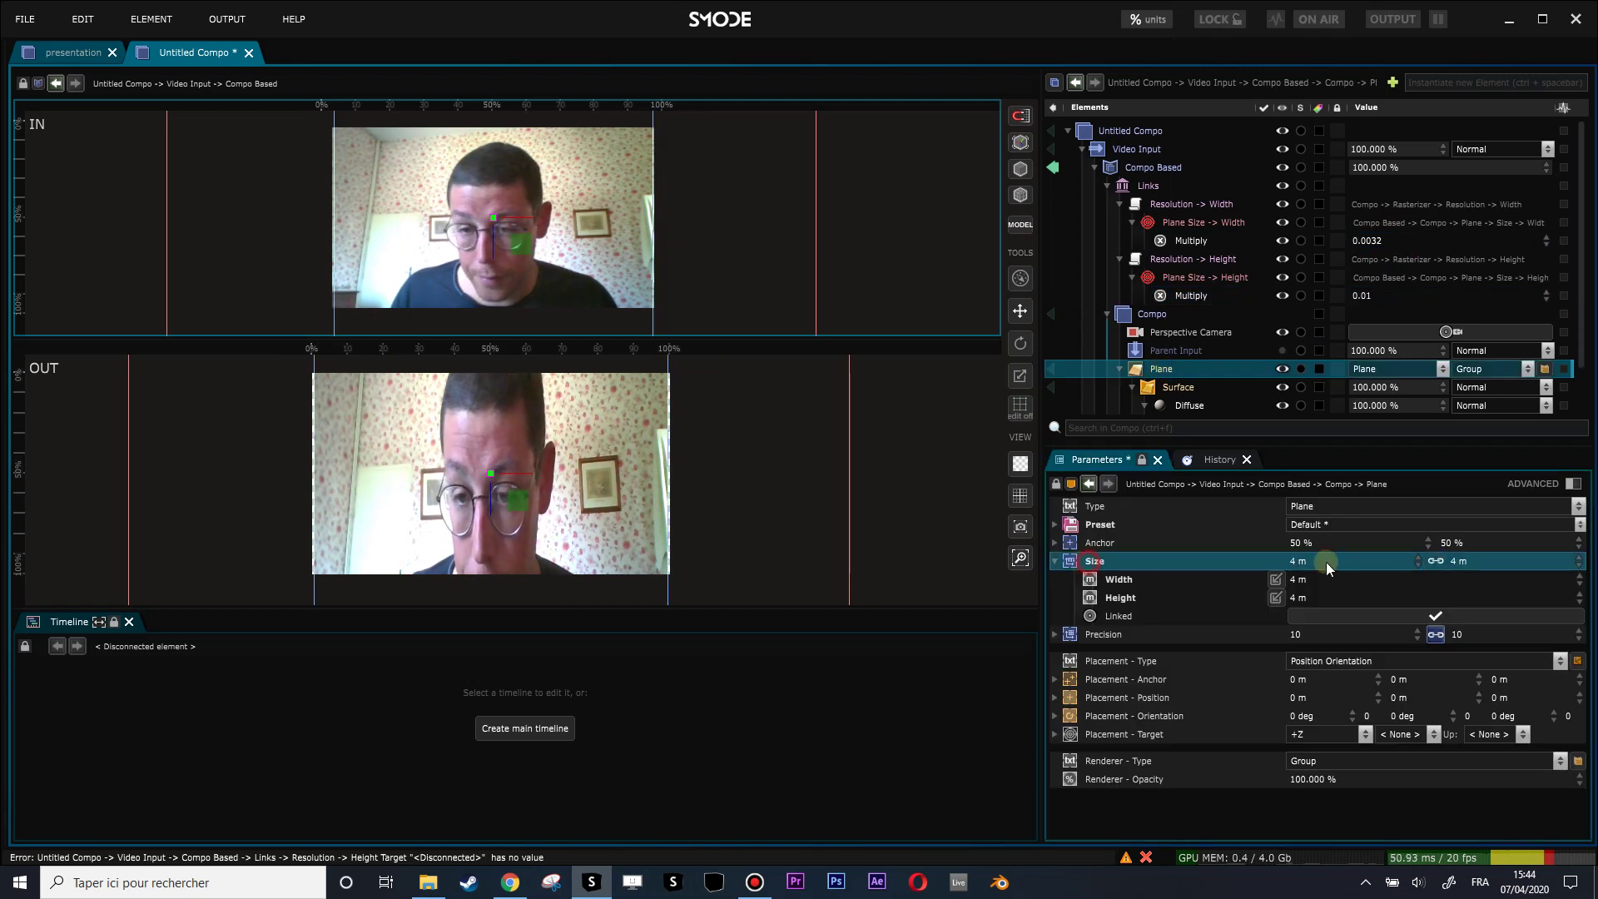
left_click(1437, 563)
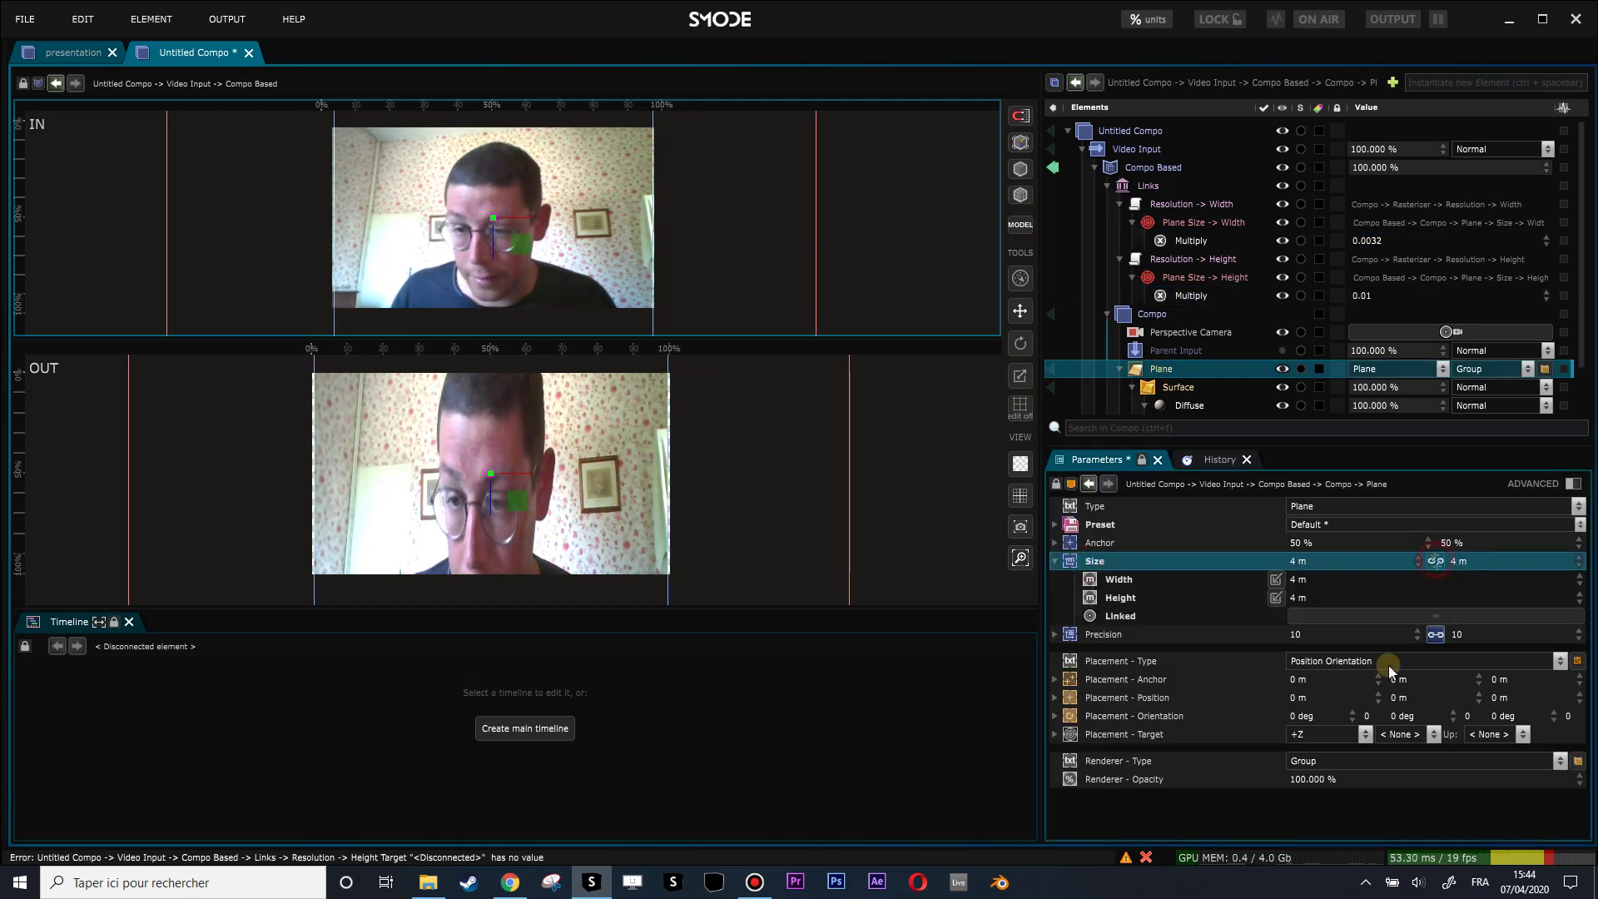
Step: Set the width multiplier to 0.0045 and height multiplier to 0.0104, then review the Compo's properties
double_click(1373, 239)
type("0.0044")
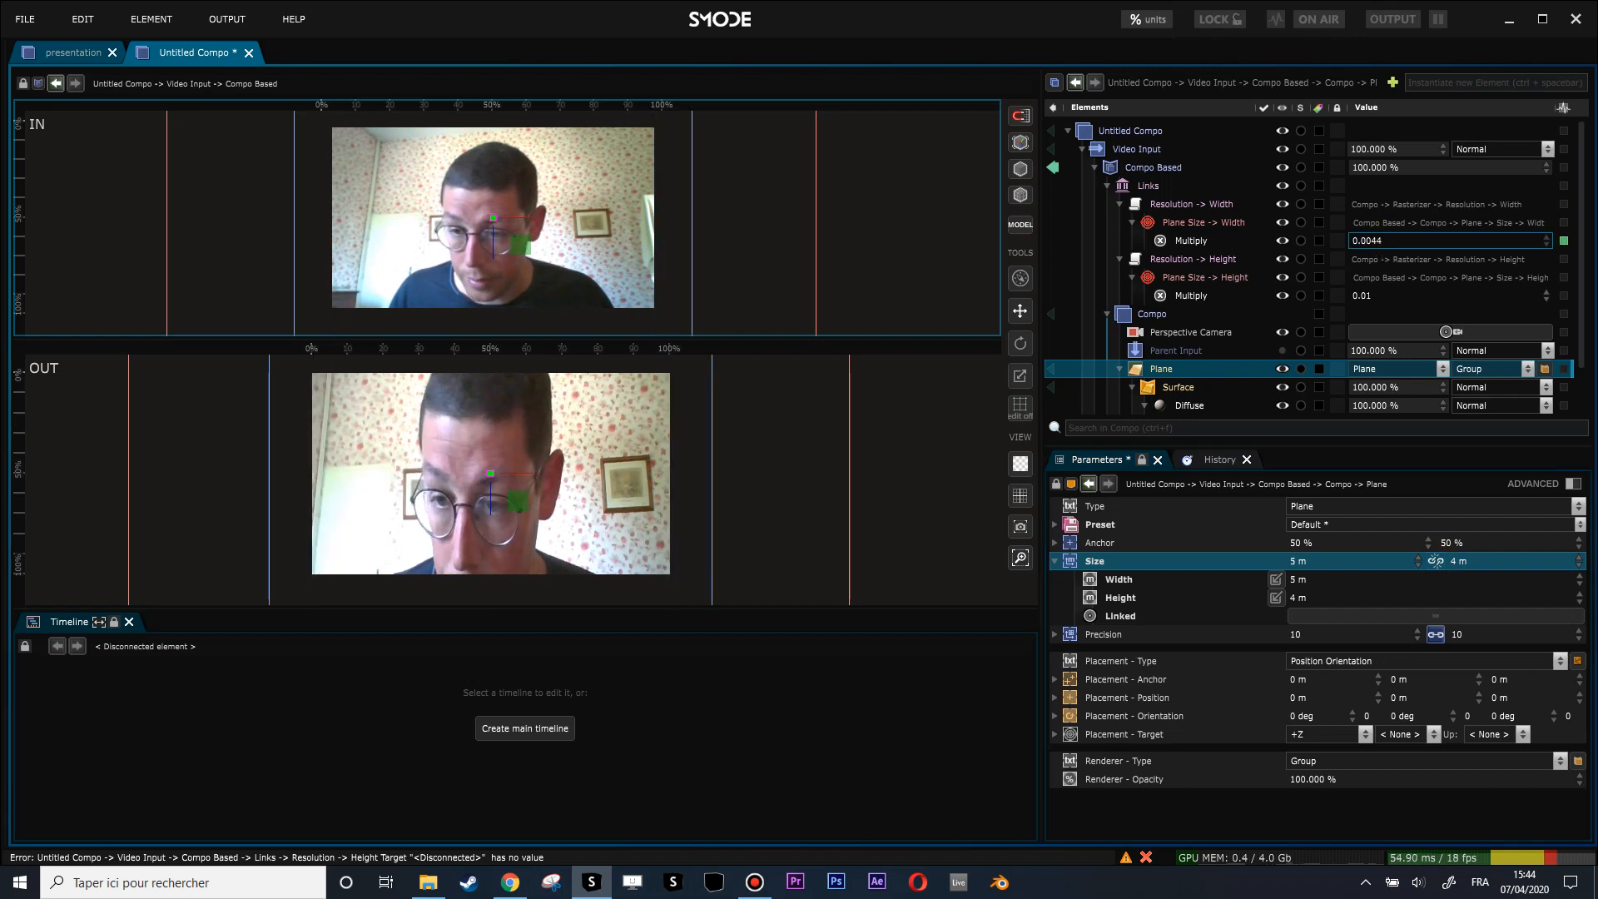
double_click(1374, 296)
type("0.0118")
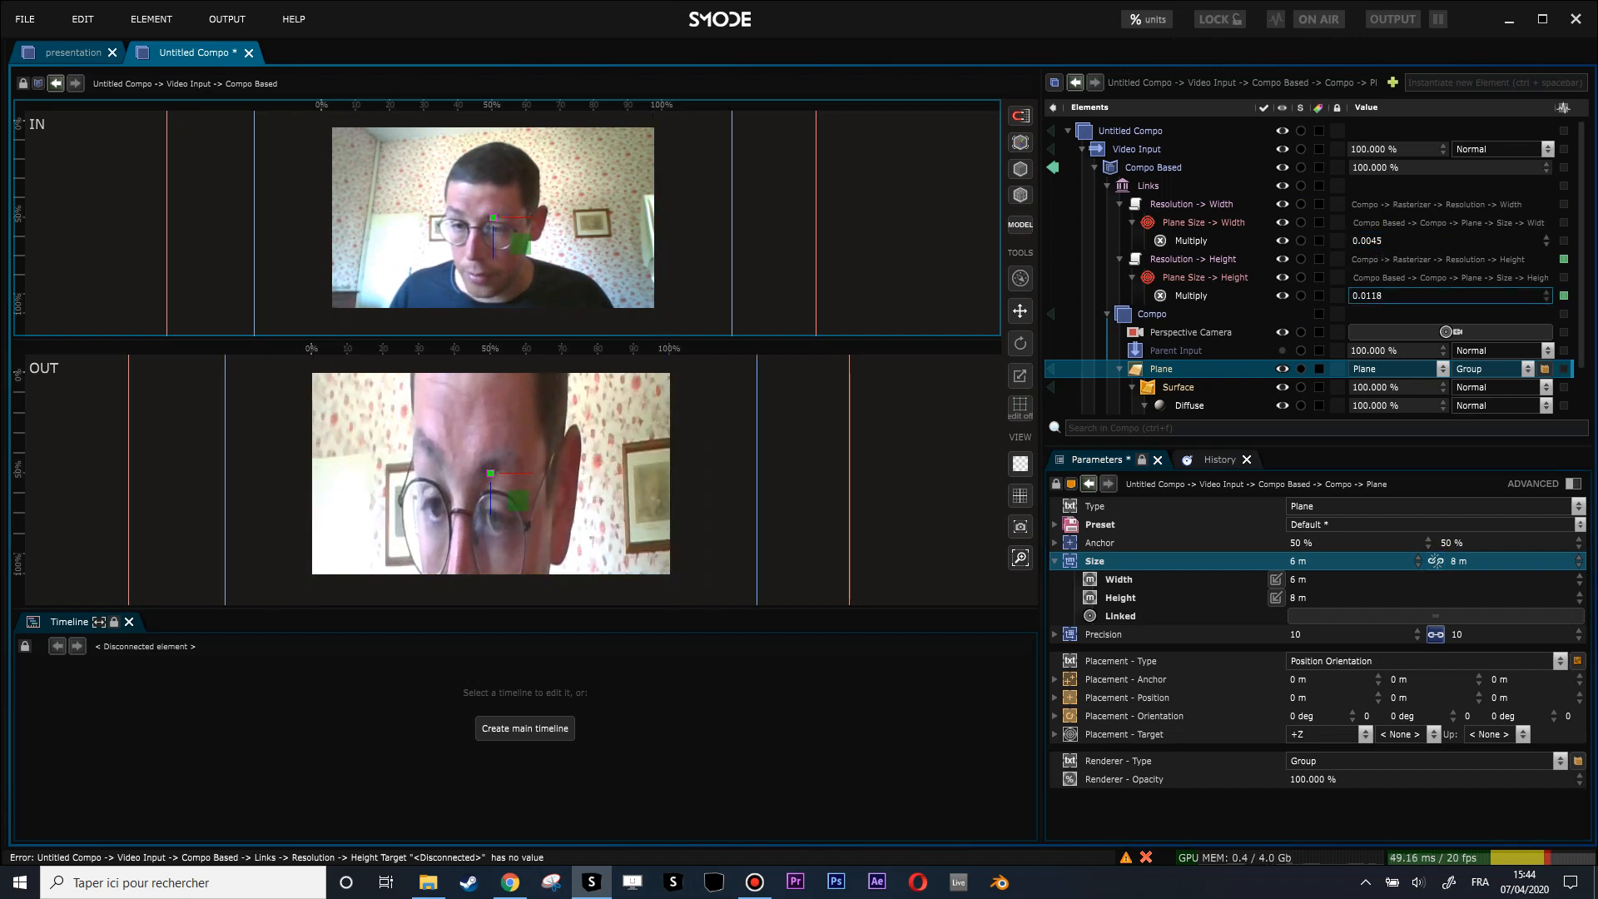
key("BackSpace")
key("BackSpace")
key("BackSpace")
type("098")
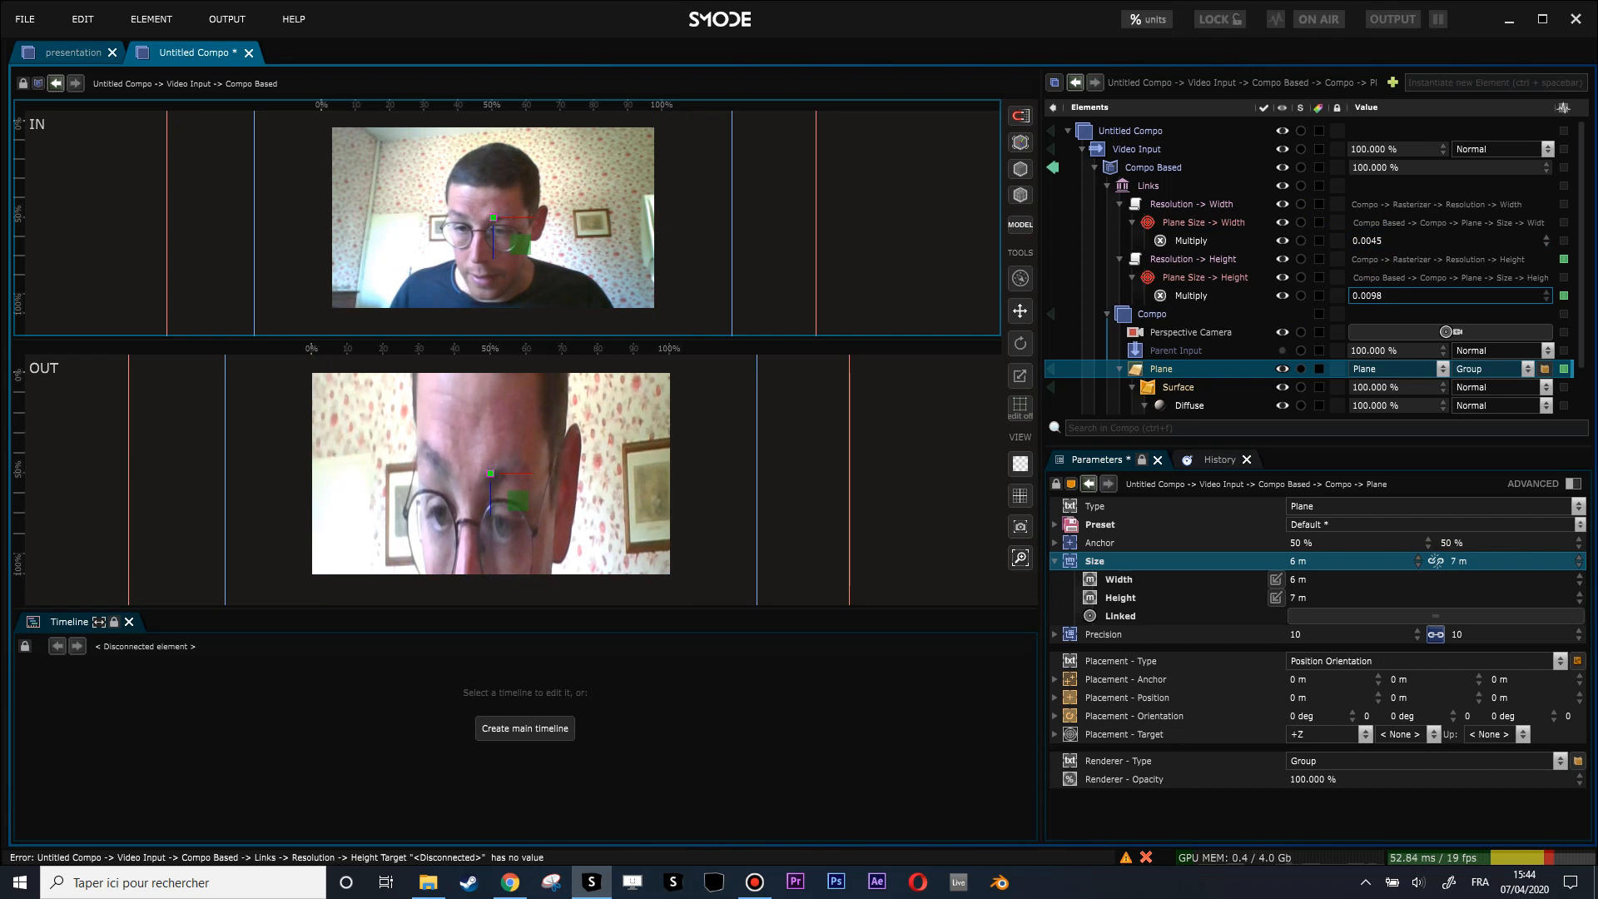
key("BackSpace")
key("BackSpace")
key("BackSpace")
type("104")
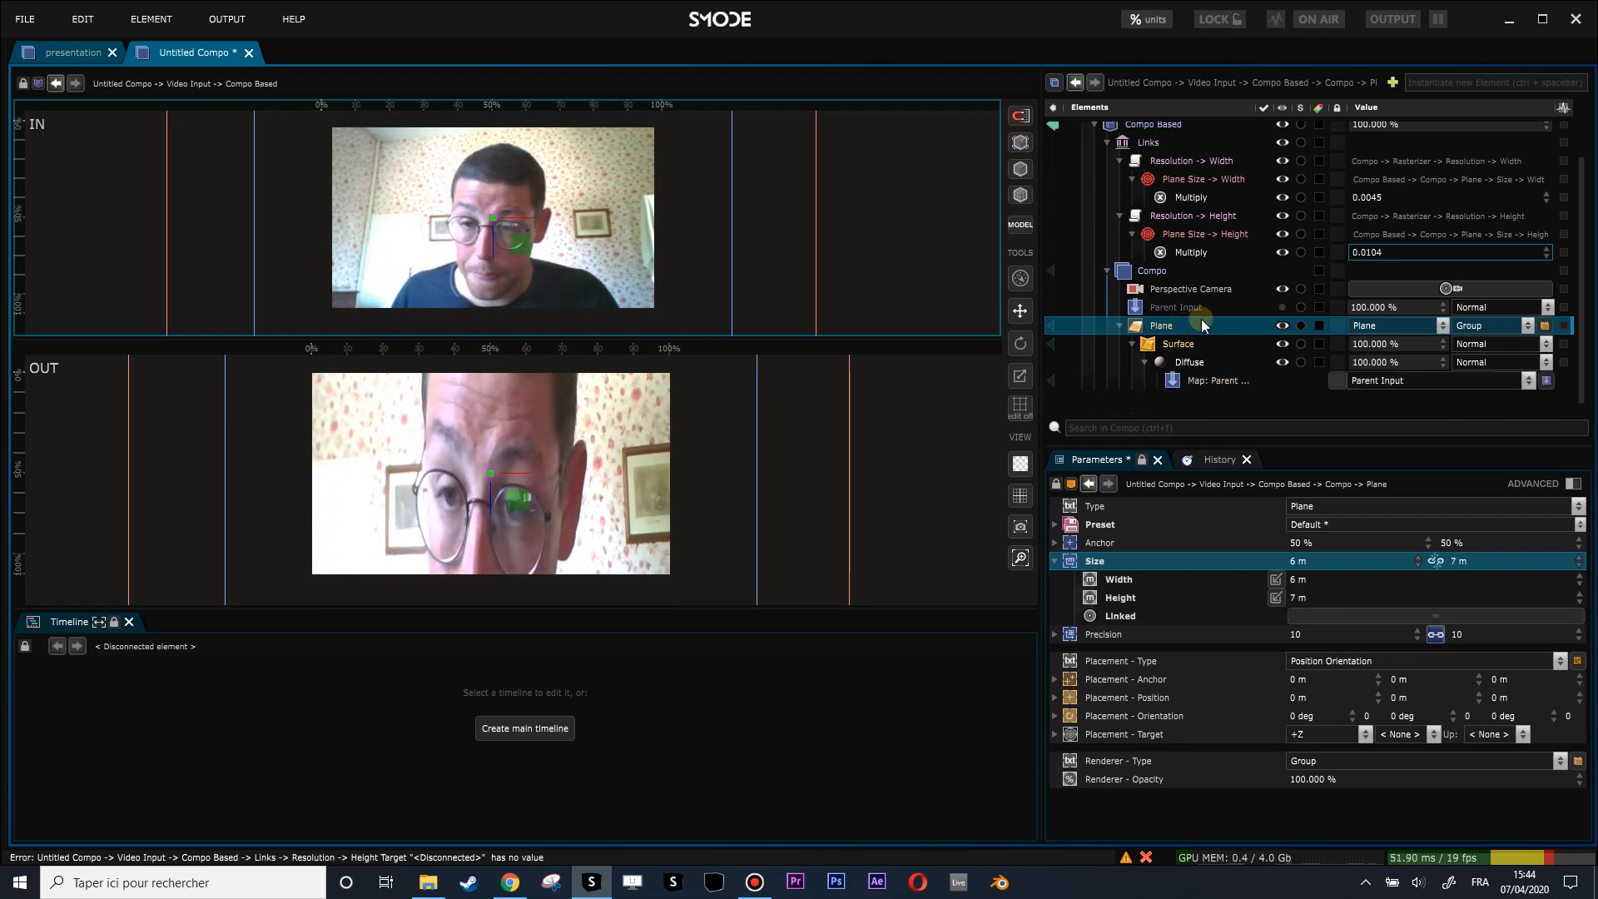
left_click(1129, 131)
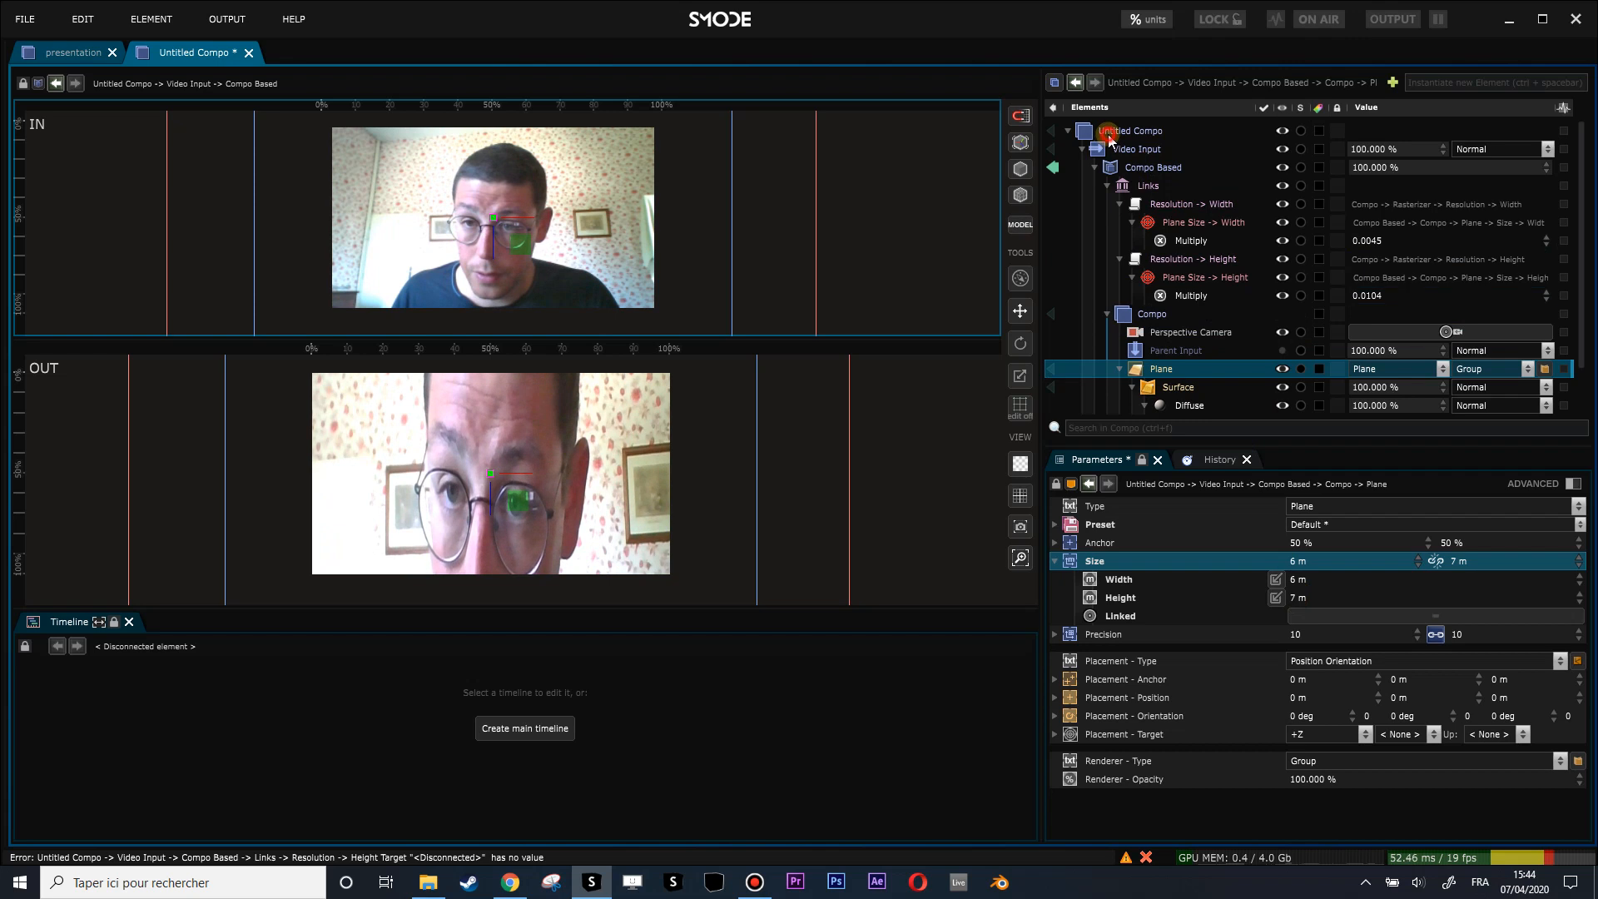
left_click(1151, 314)
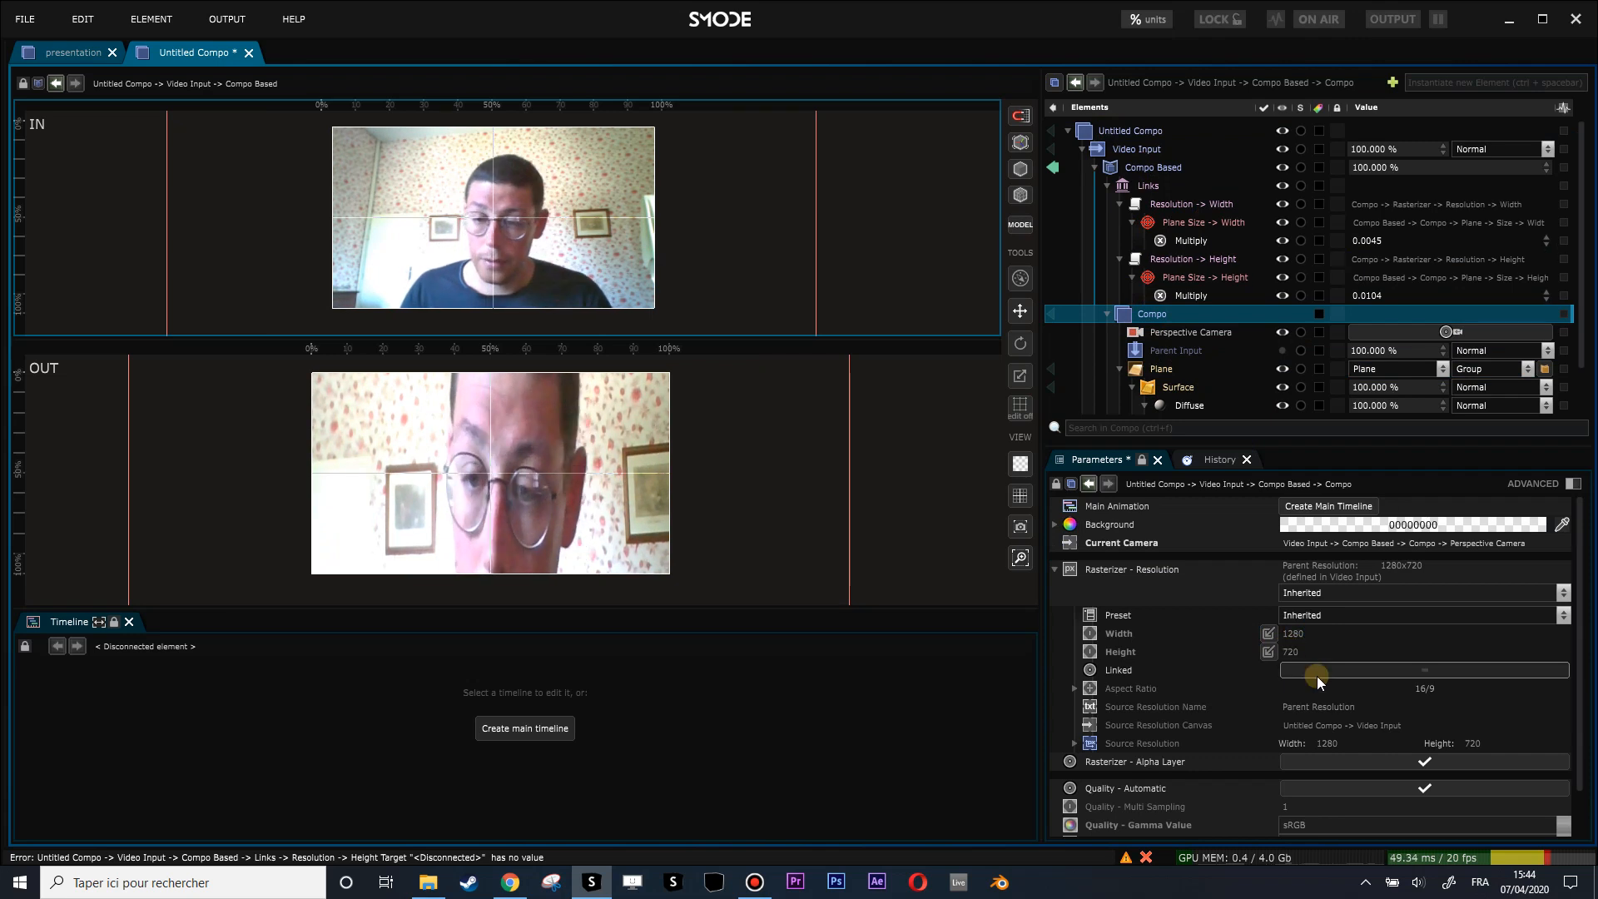
Step: Inspect the Plane Size and Resolution width links alongside the Plane and Compo settings
left_click(1171, 224)
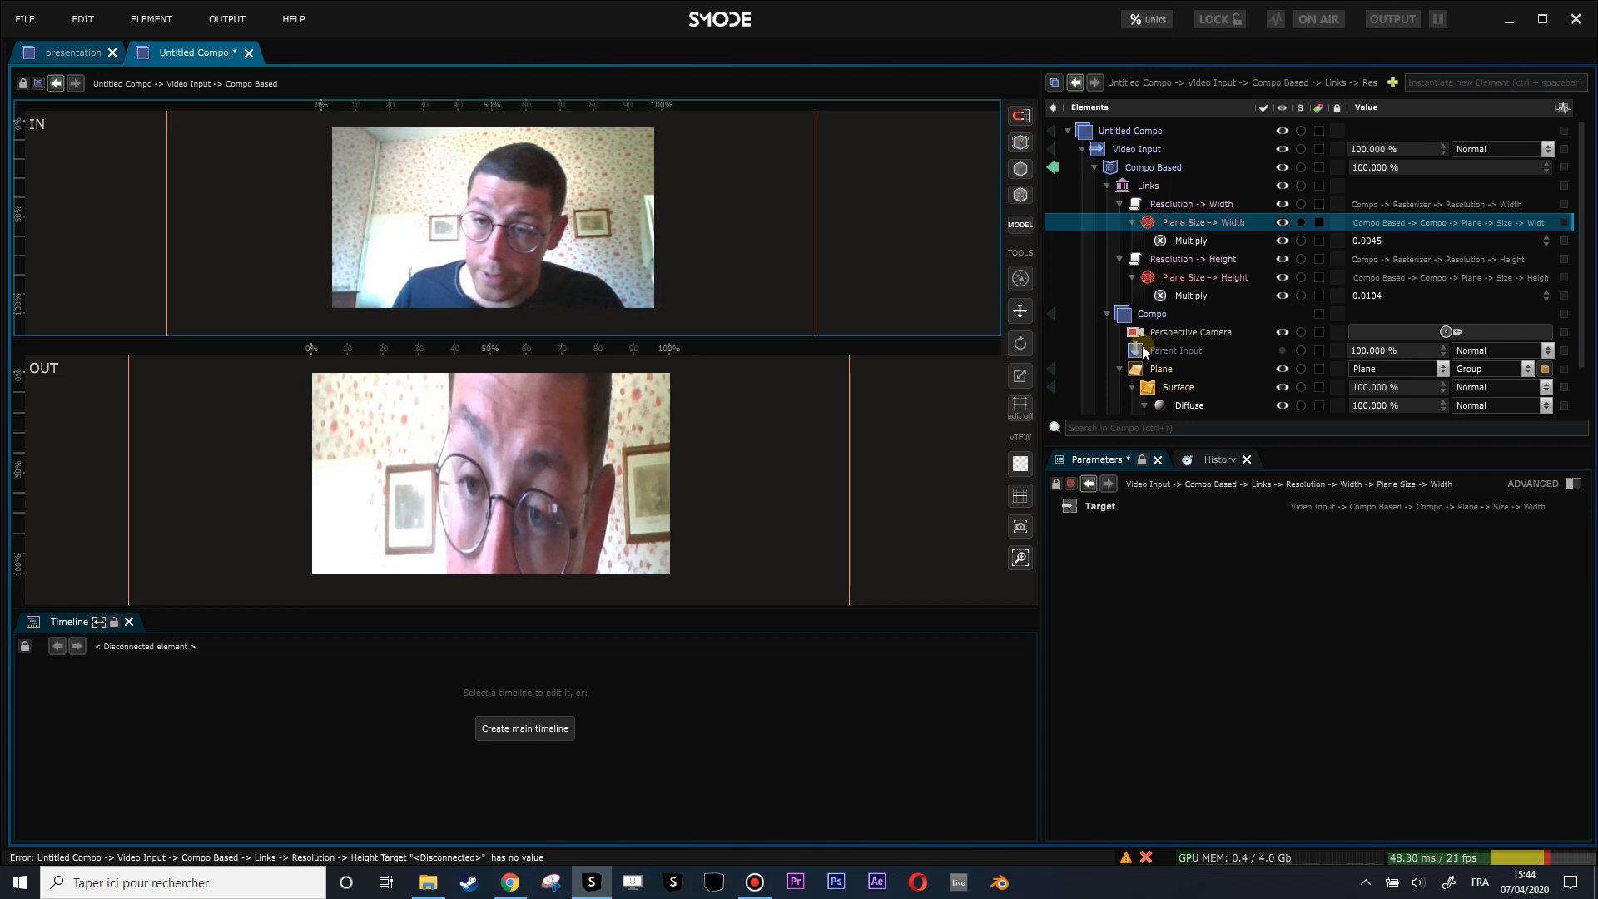
left_click(1162, 369)
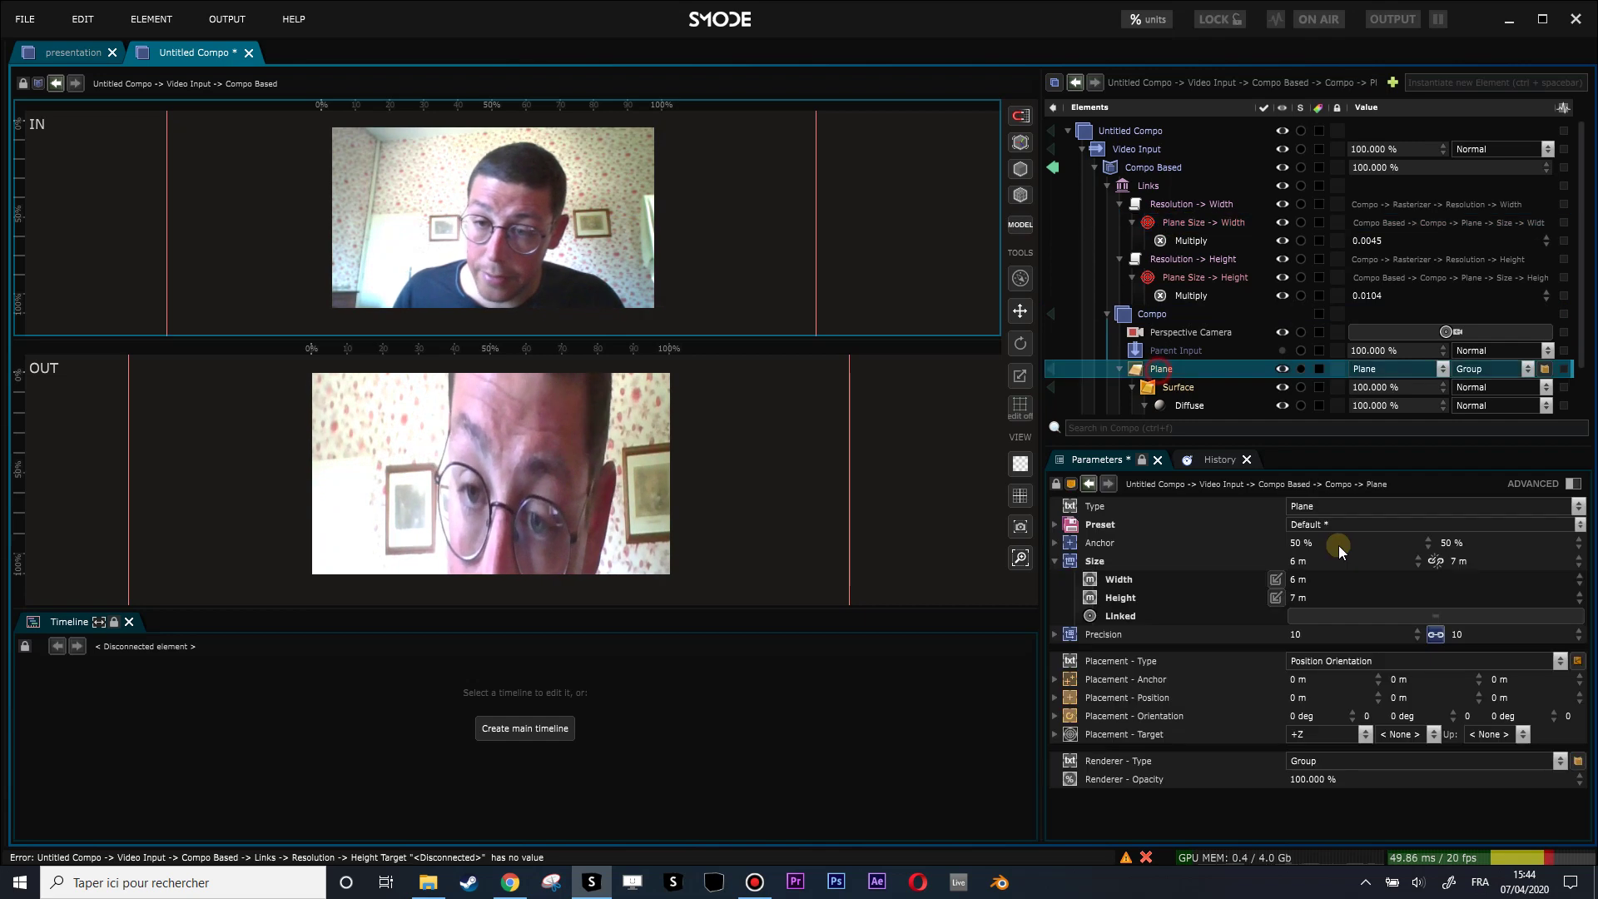
left_click(1149, 316)
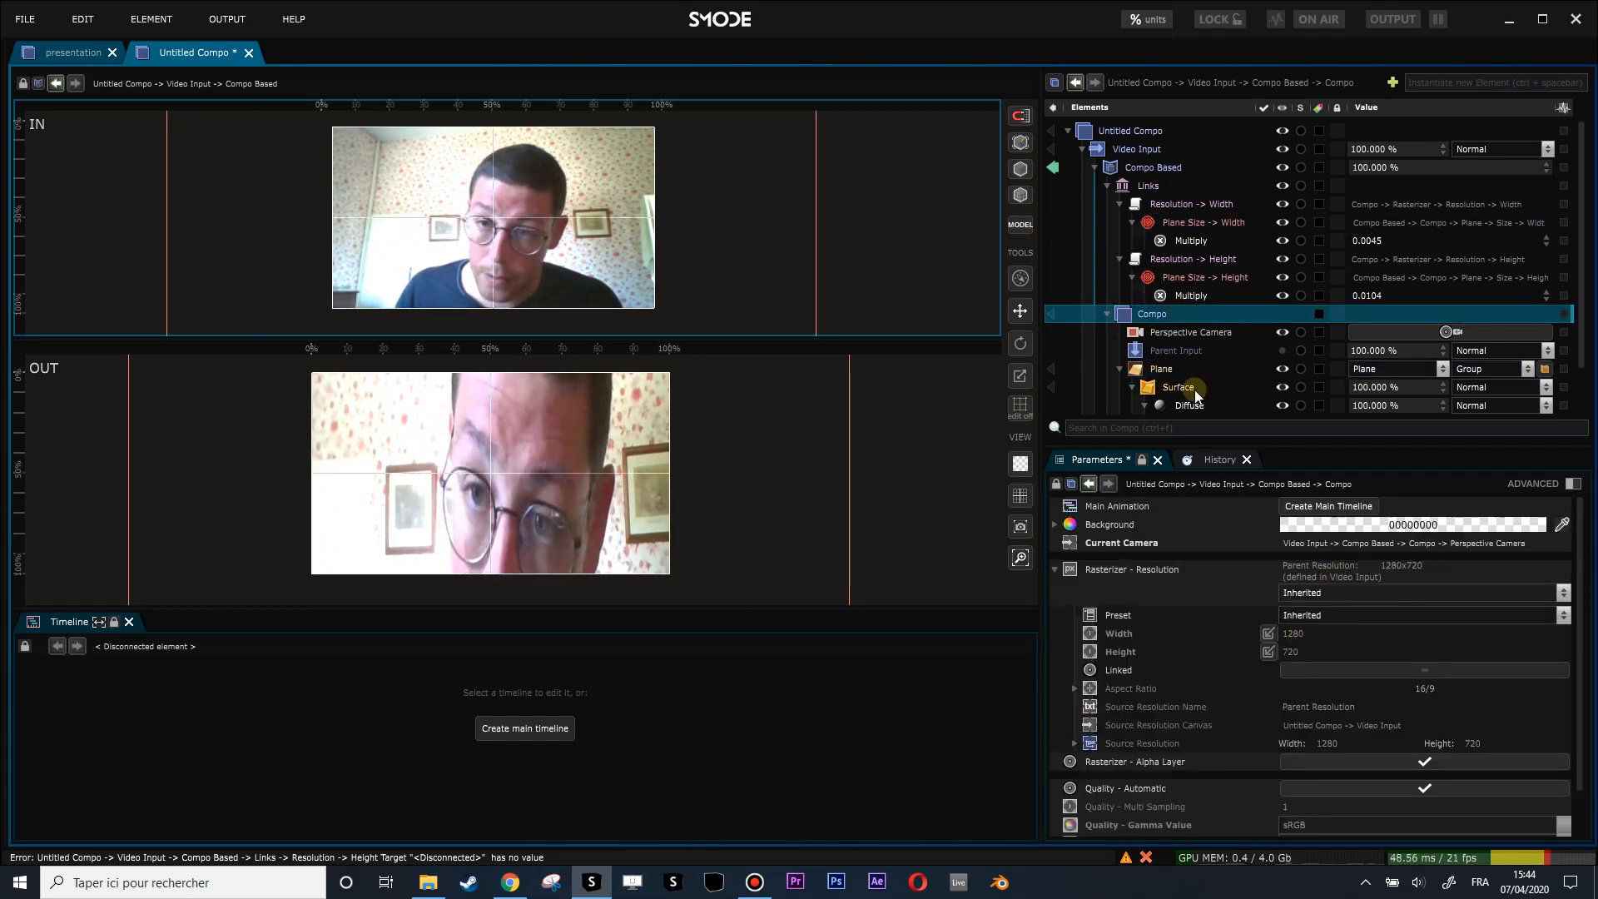
left_click(1210, 205)
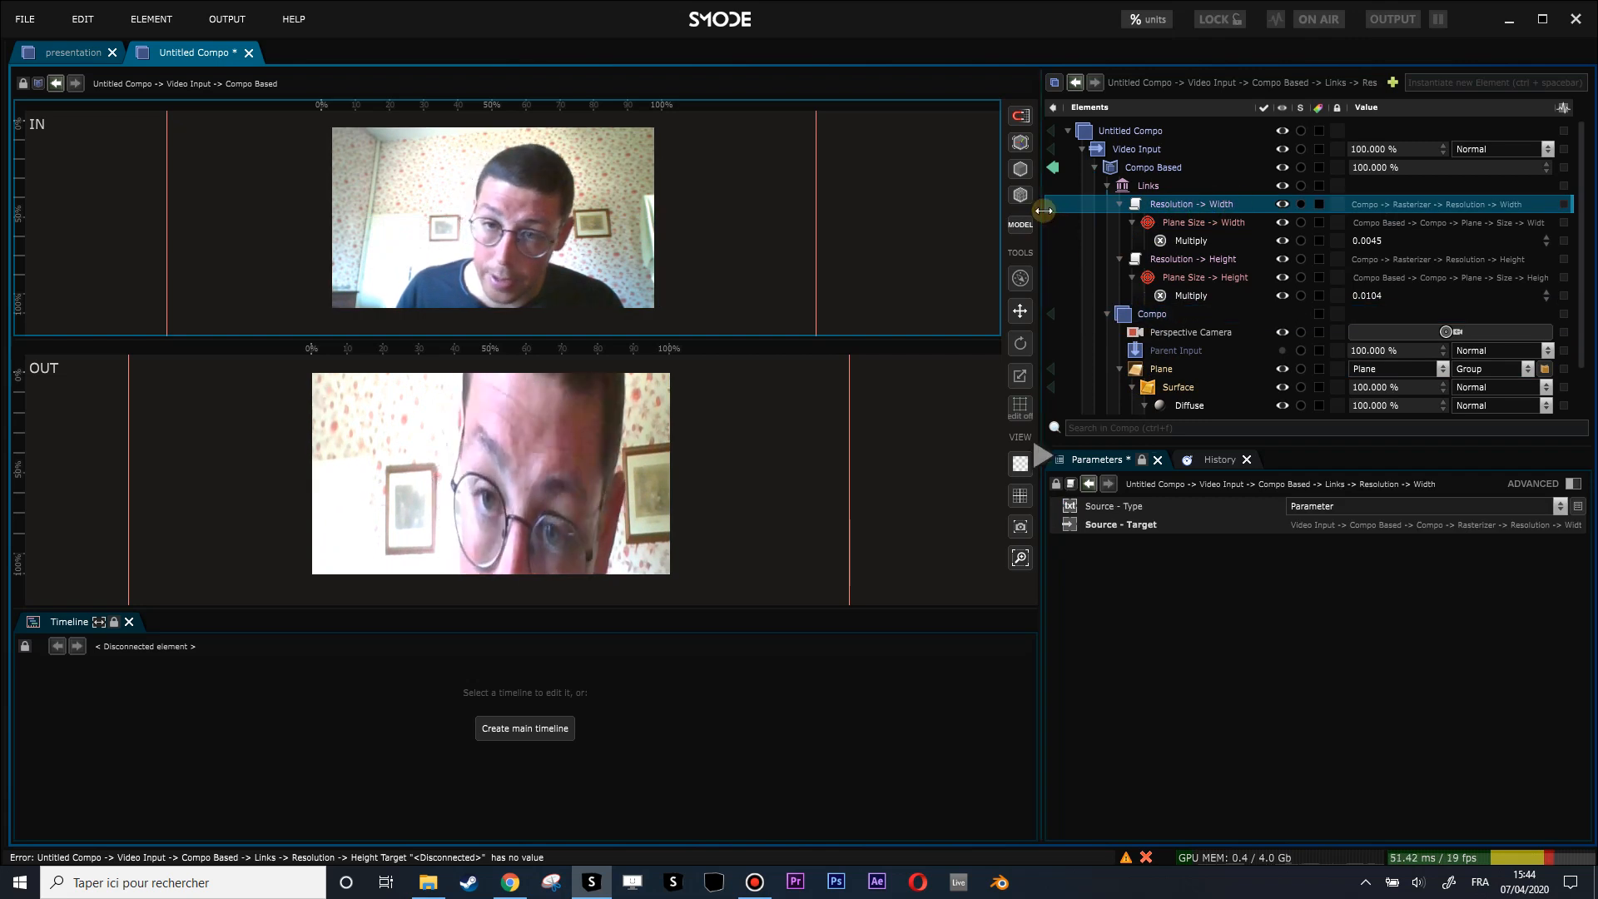
Step: Widen the element tree panel and bring up options on the Plane Size -> Width link
left_click_drag(1045, 213, 990, 219)
left_click(1097, 314)
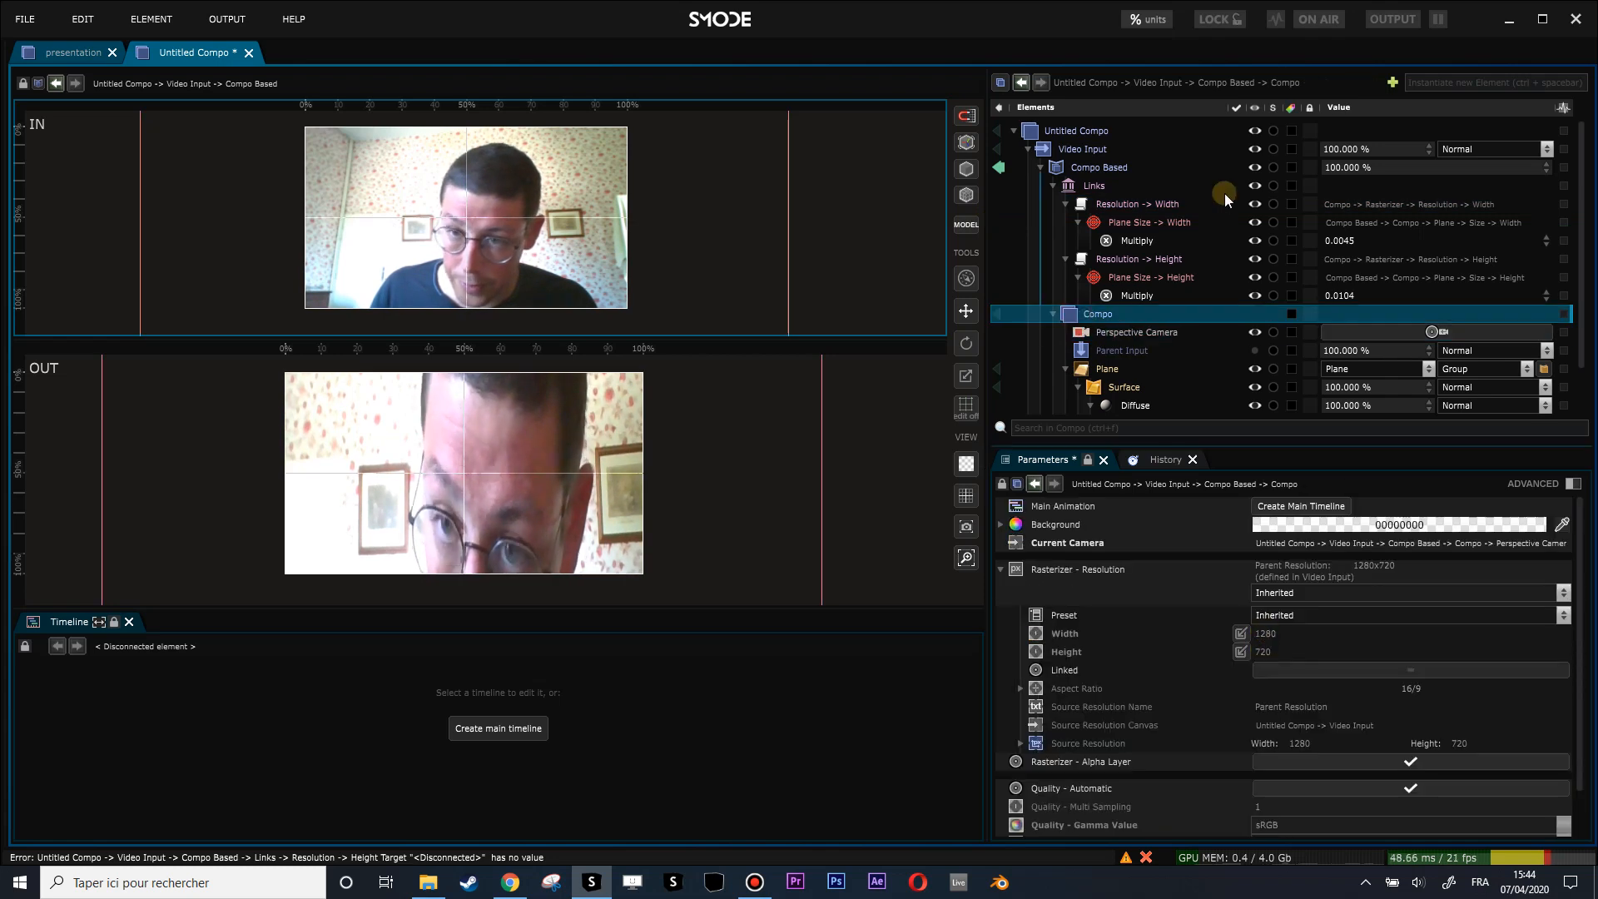
left_click(1136, 222)
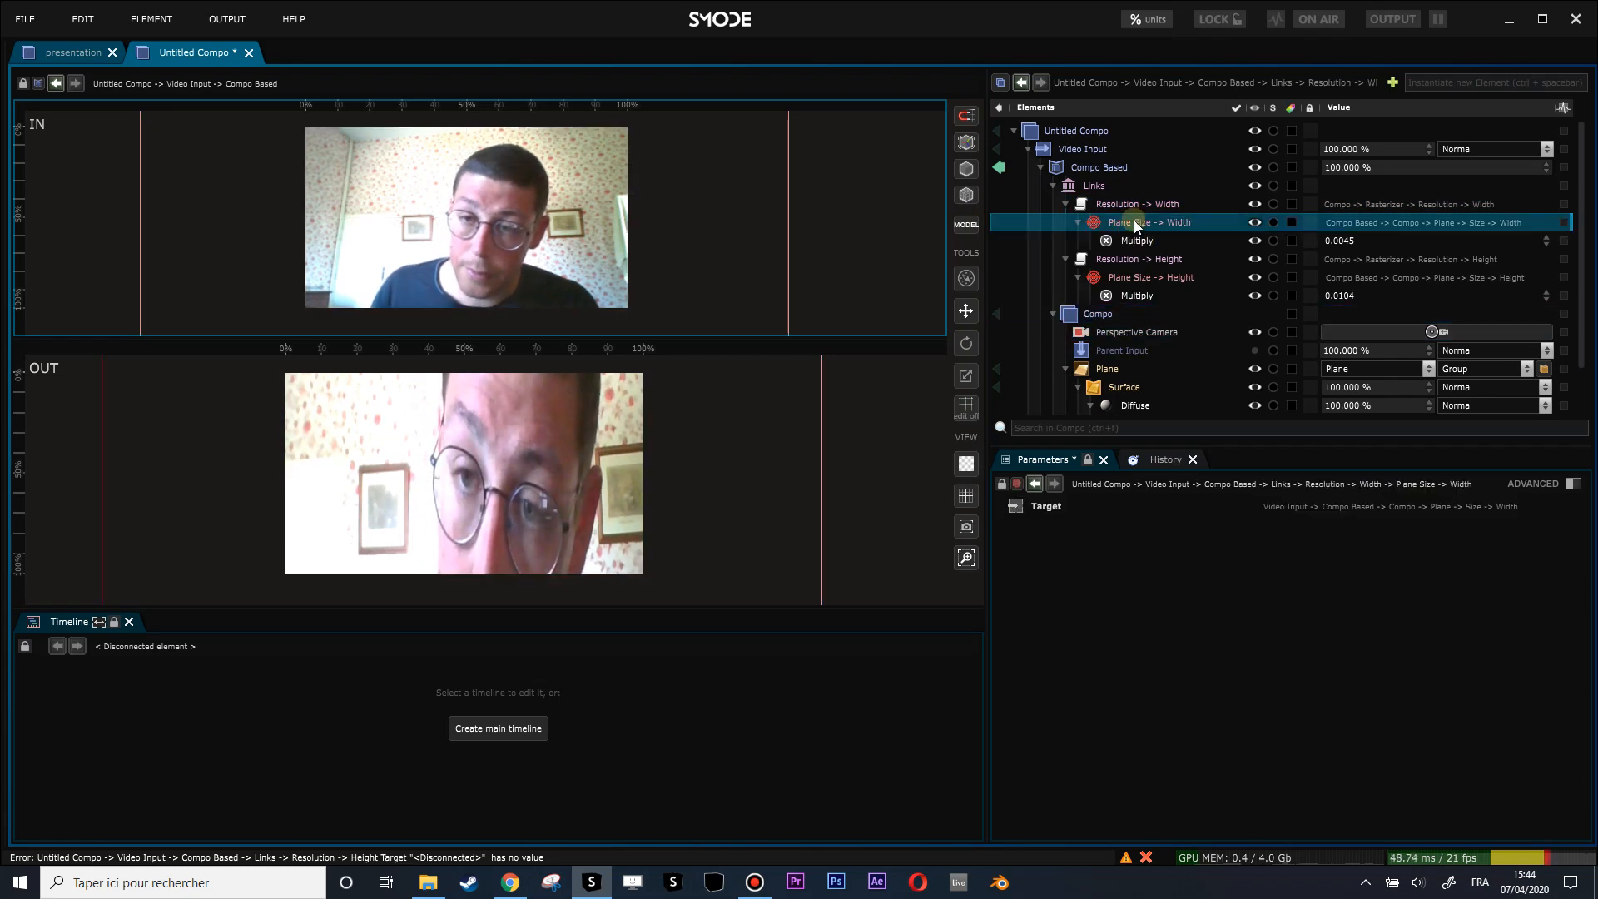
right_click(1134, 223)
mouse_move(999, 334)
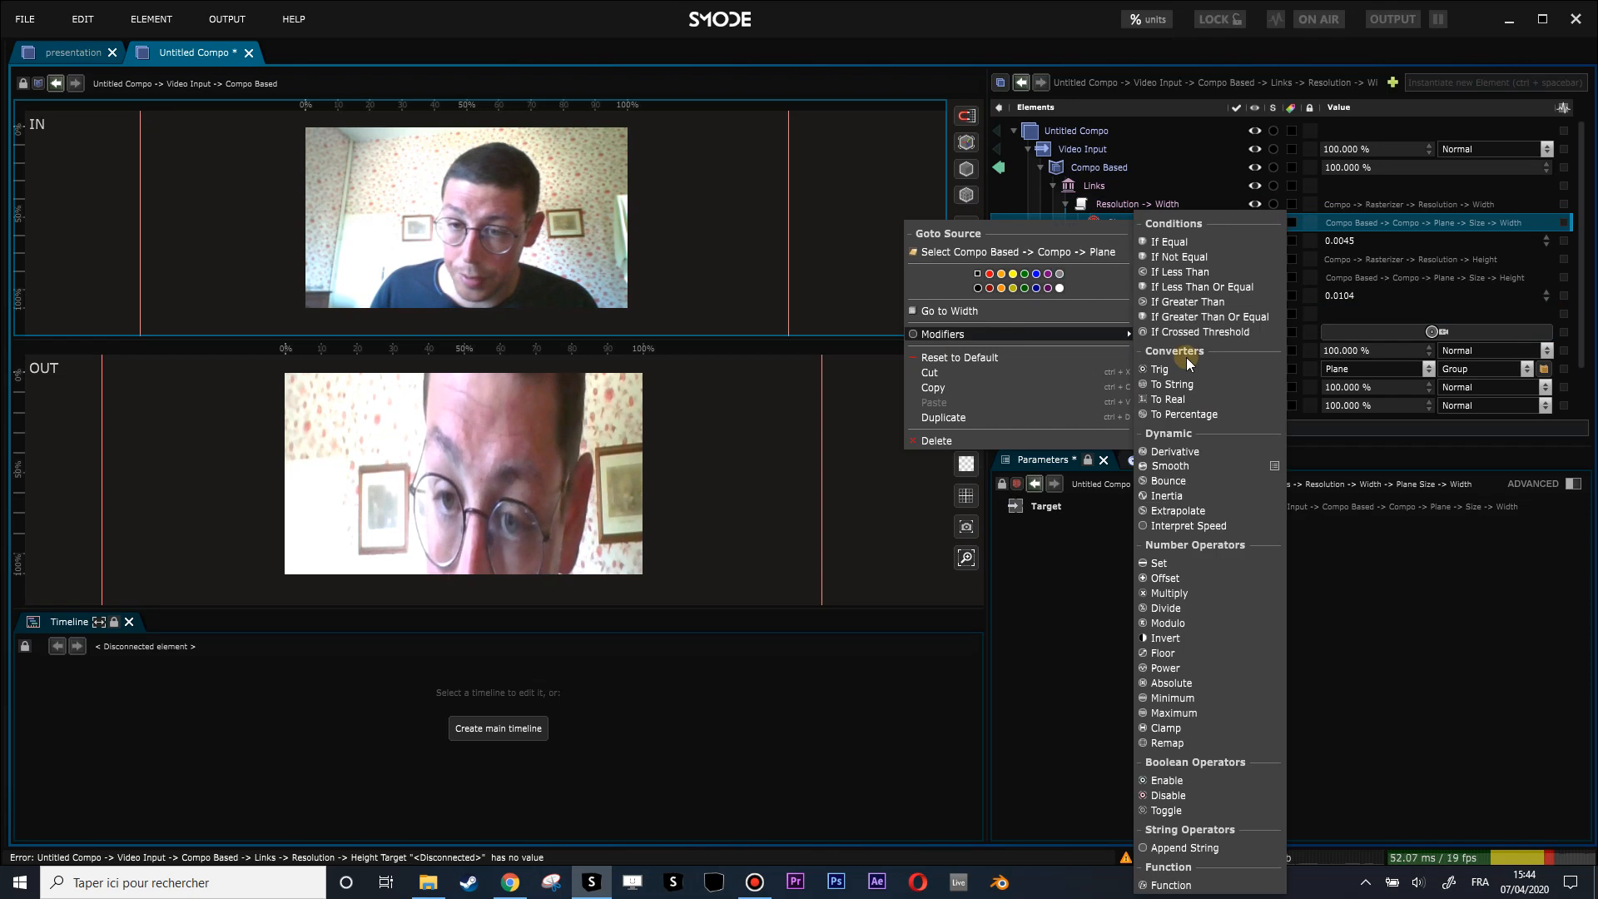
Step: Add a To Real converter ahead of Multiply on both the width and height links
left_click(1173, 399)
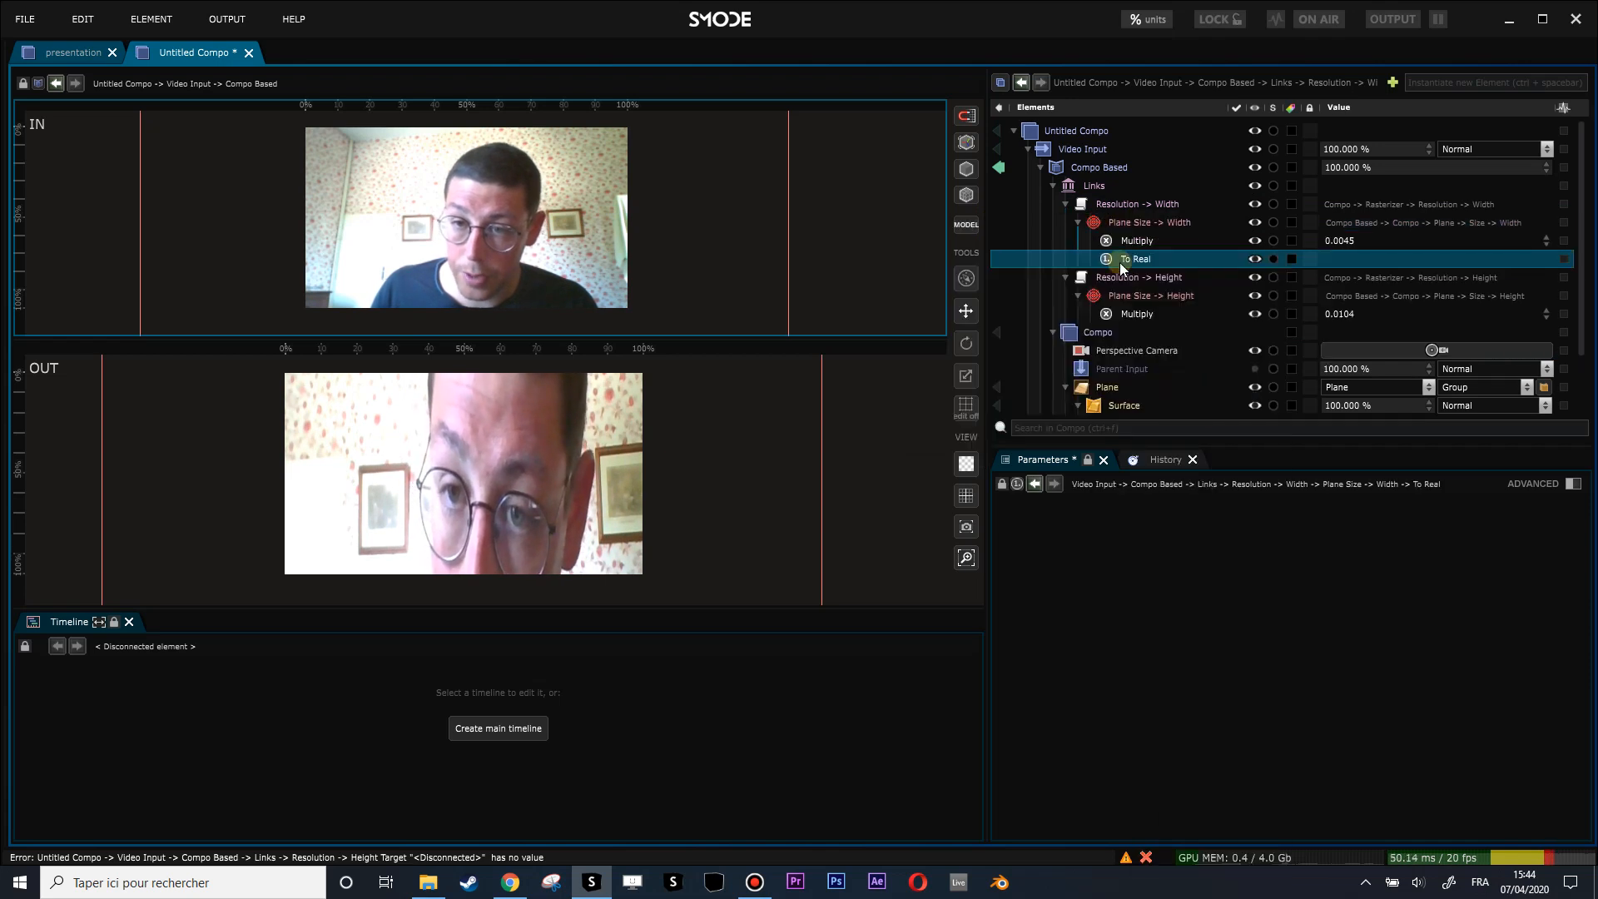
mouse_move(1120, 260)
left_mouse_down()
mouse_move(1125, 238)
mouse_move(1124, 316)
left_mouse_up()
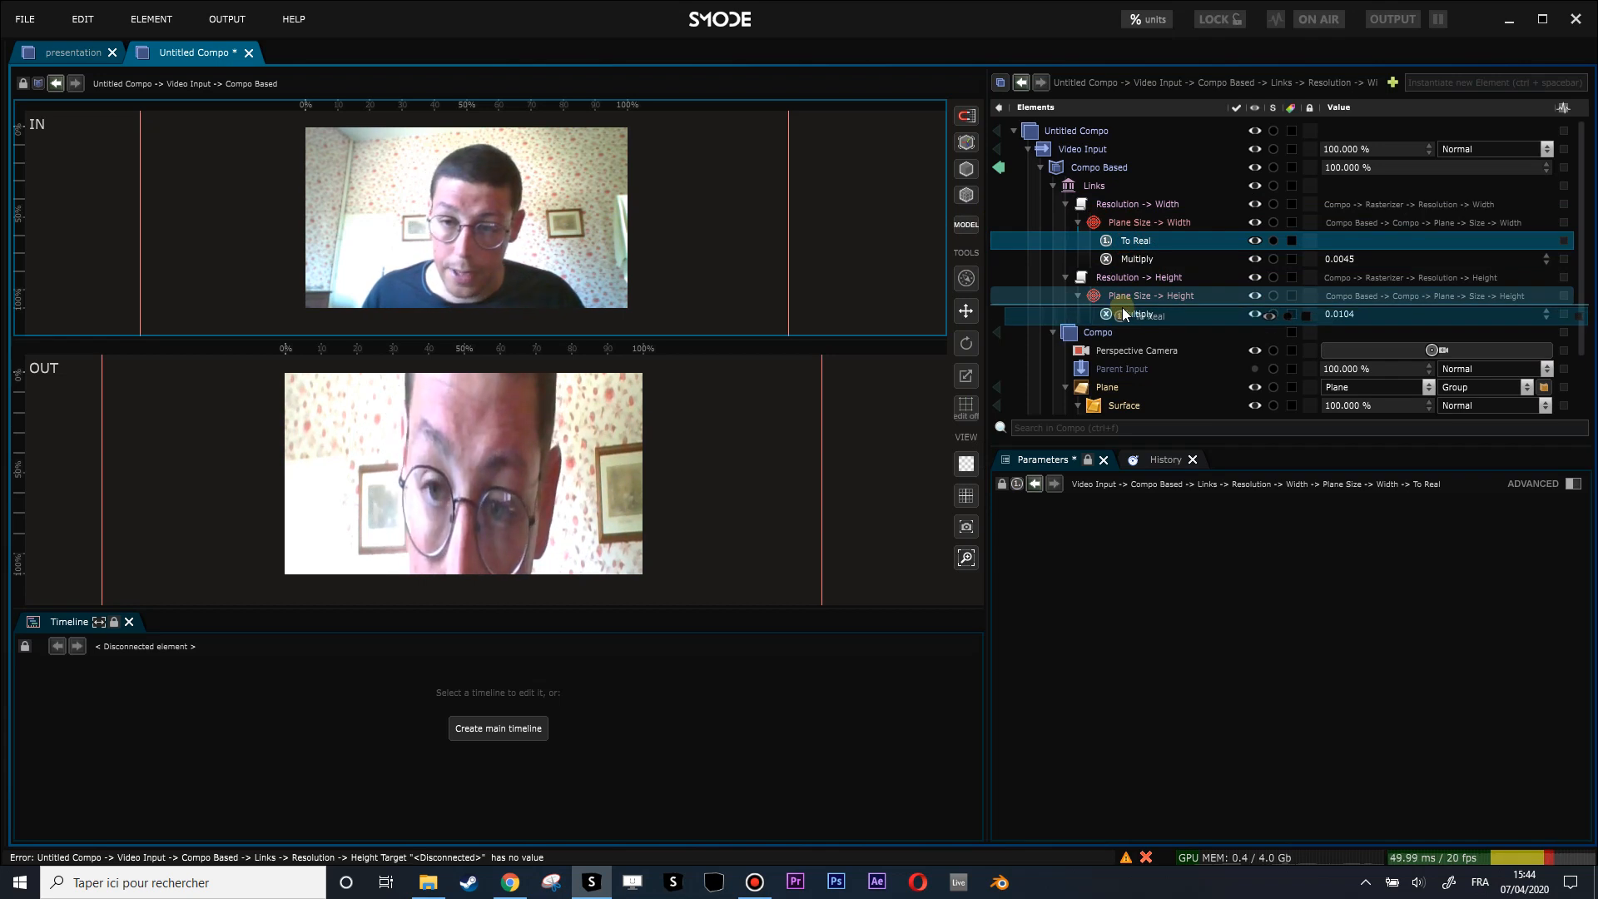
left_click_drag(1124, 316, 1130, 326)
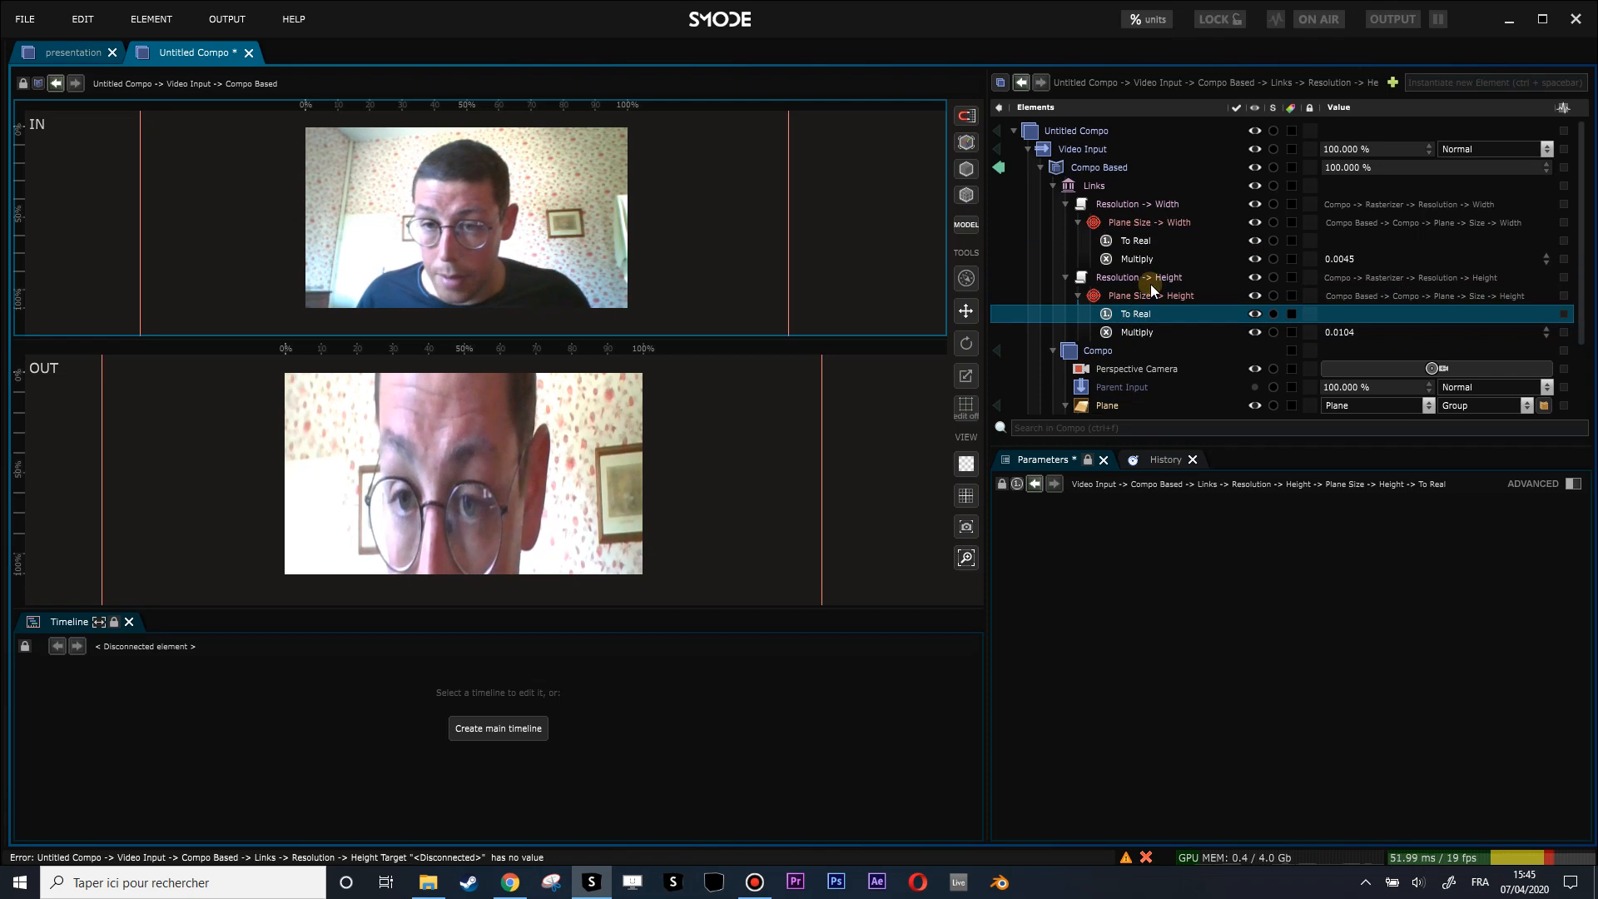
Step: Set the height multiplier to 0.0034 so the plane fills the output frame
mouse_move(1348, 332)
left_mouse_down()
mouse_move(1324, 333)
mouse_move(1354, 332)
left_mouse_up()
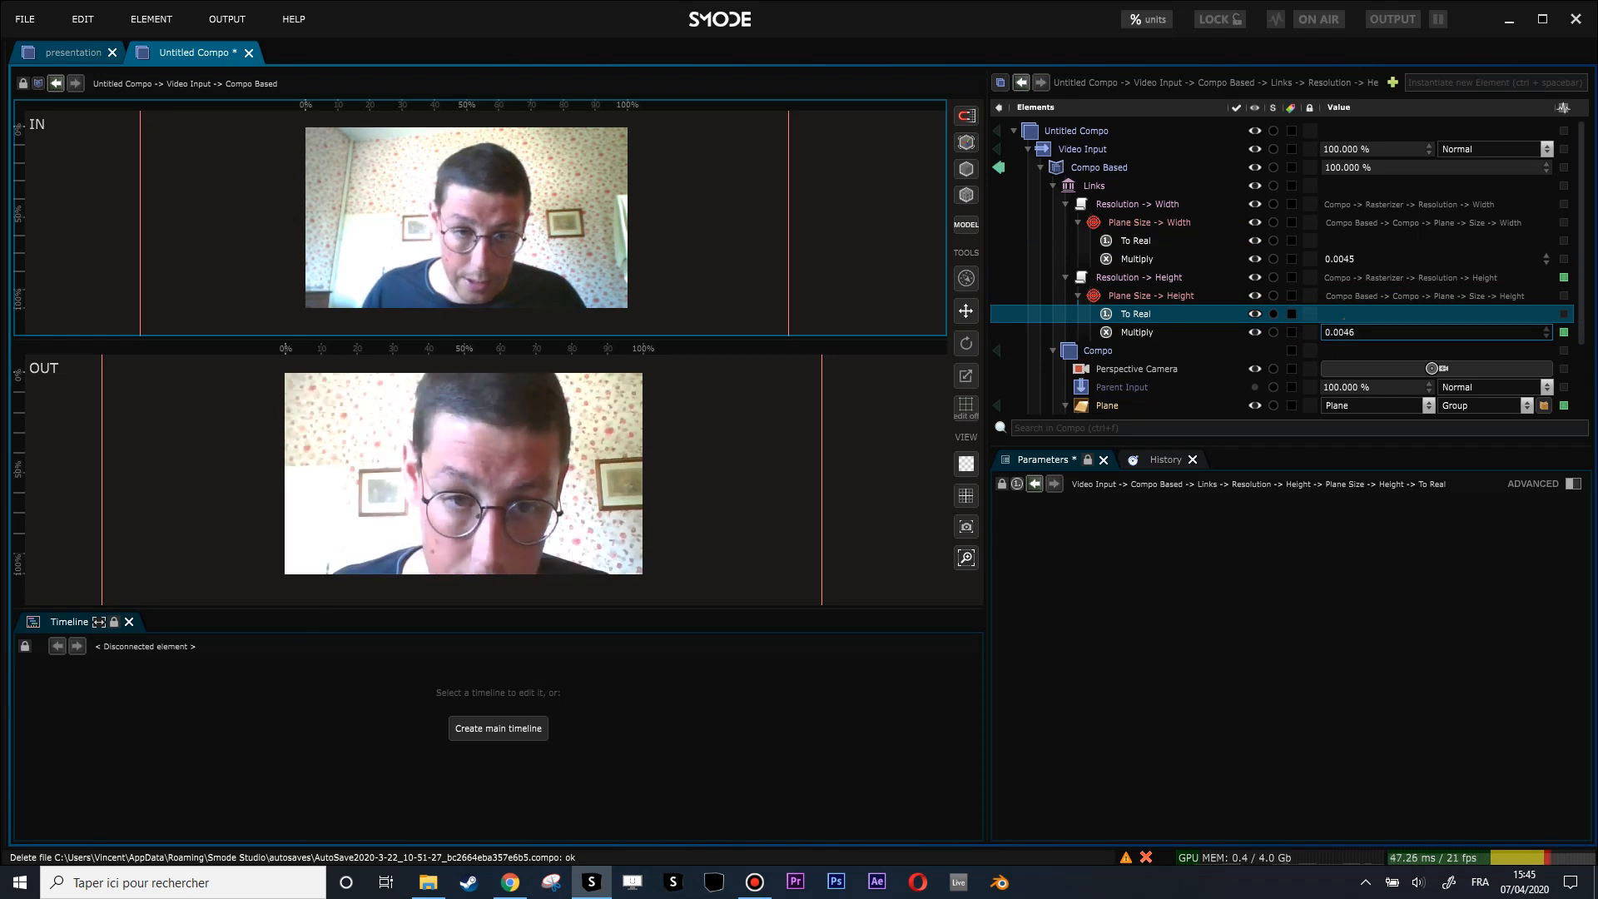
left_click_drag(1348, 332, 1340, 332)
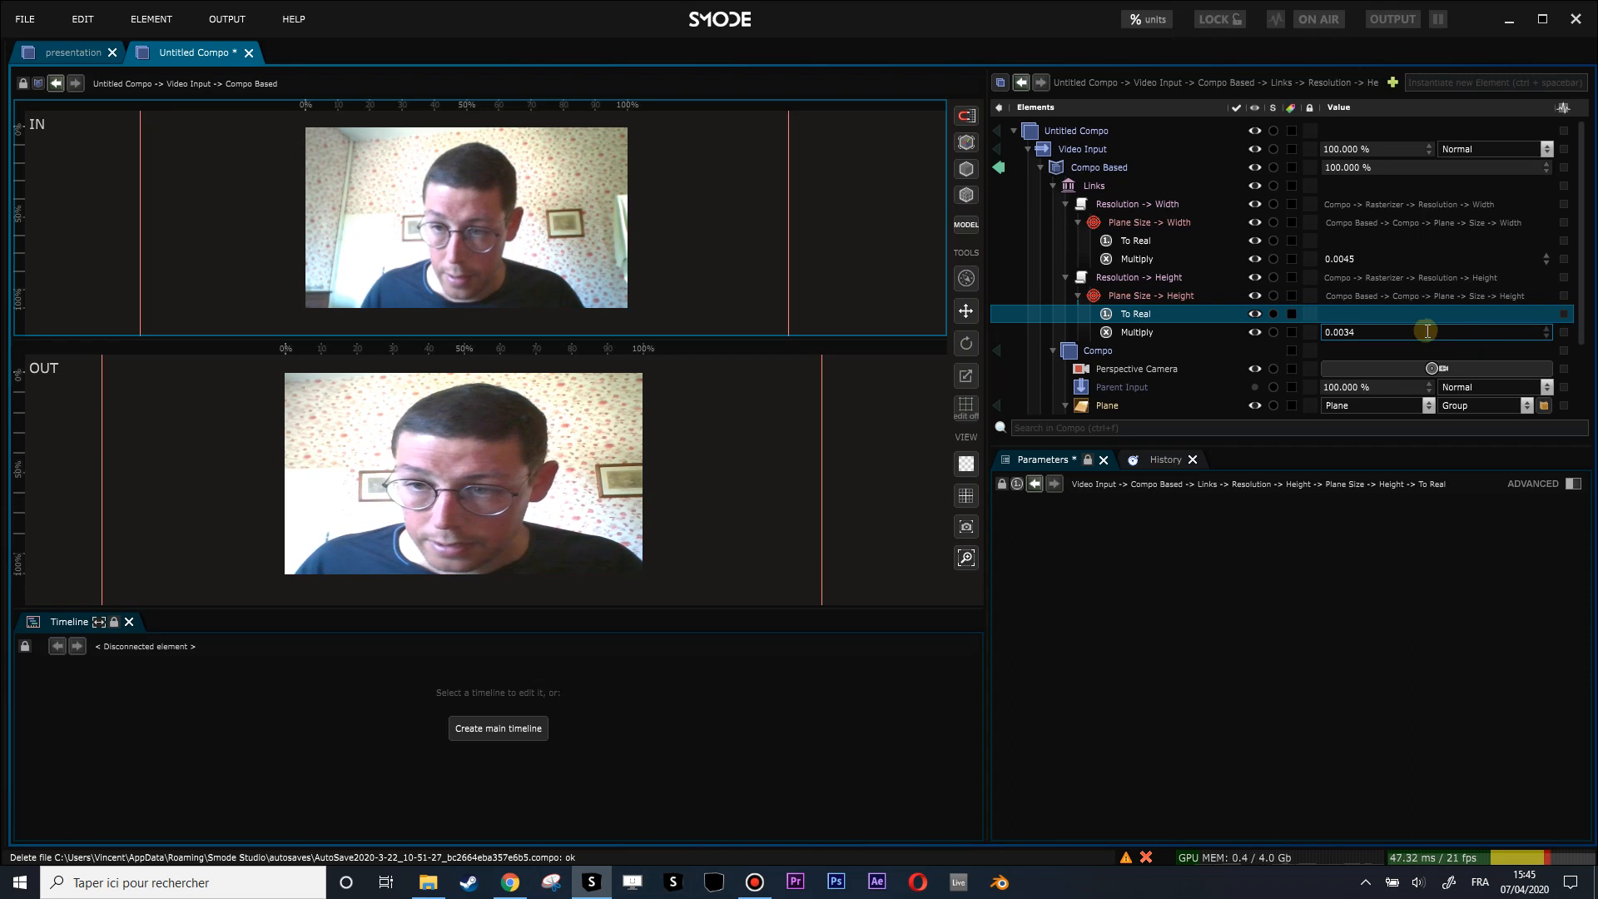
double_click(1374, 332)
type("0.0034")
key("Return")
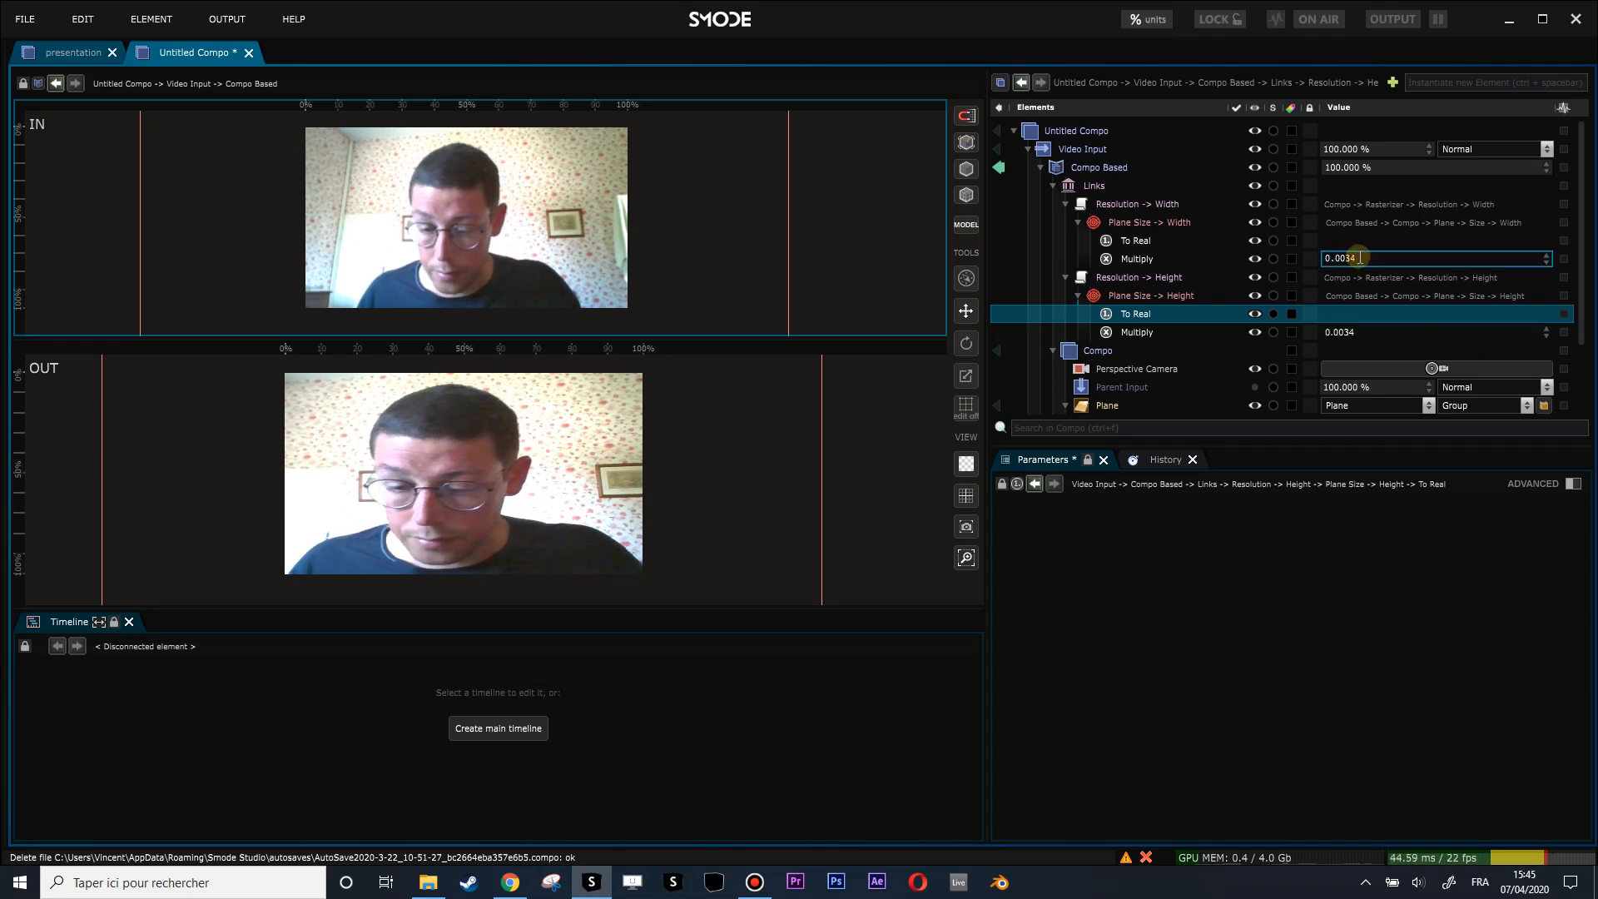
left_click(1040, 168)
left_click(1040, 167)
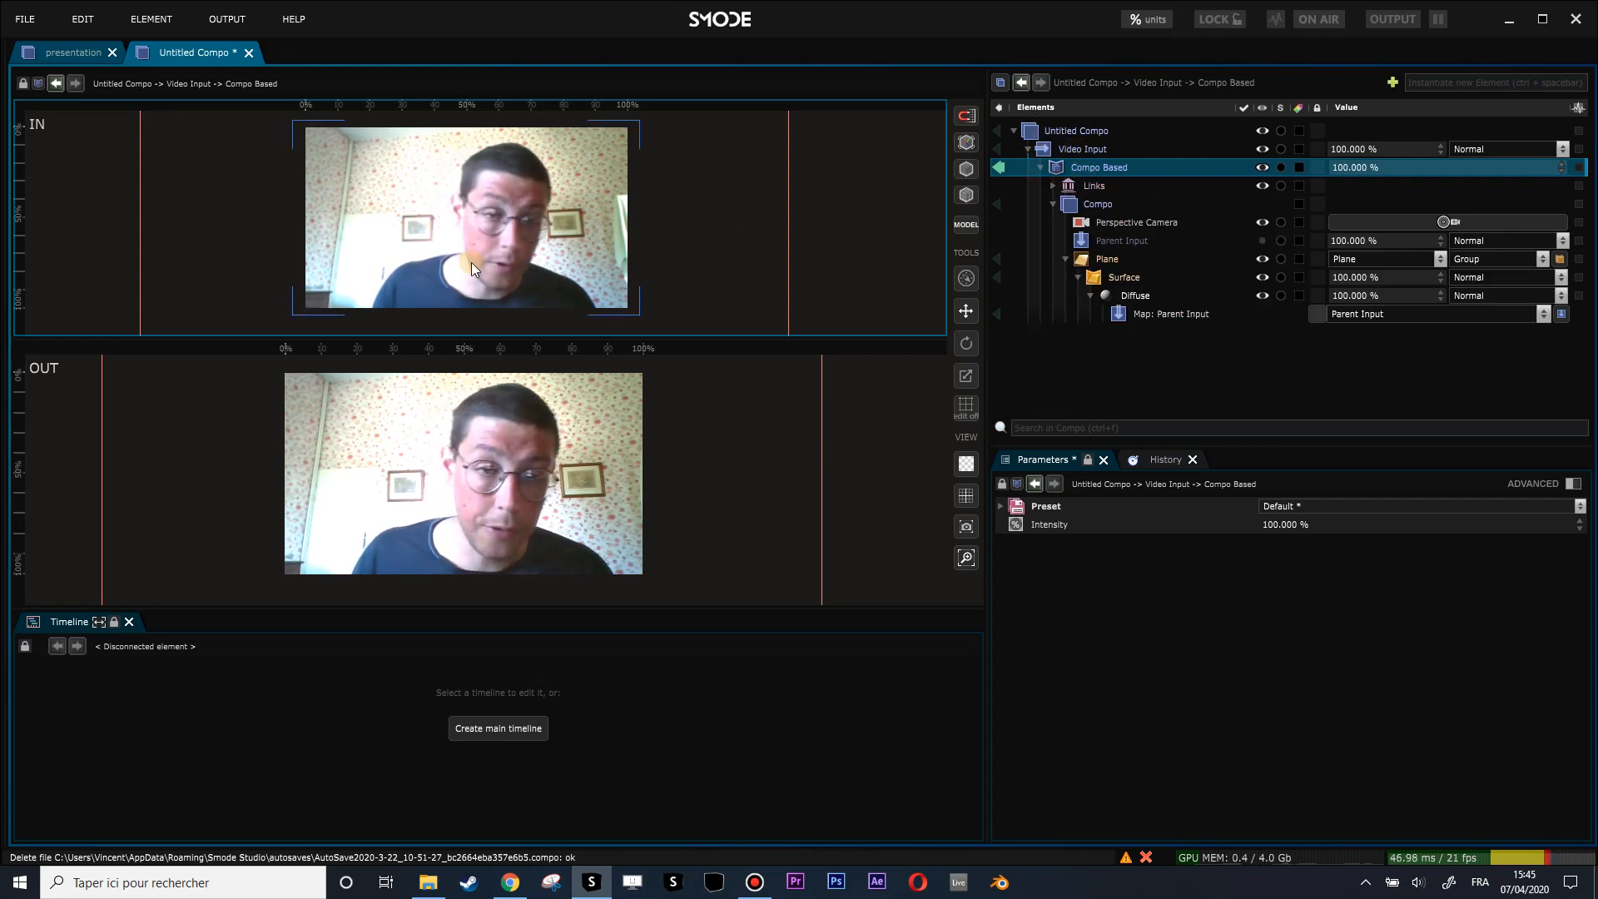
Step: Compare the Plane dimensions, Compo settings and Perspective Camera settings
left_click(1106, 259)
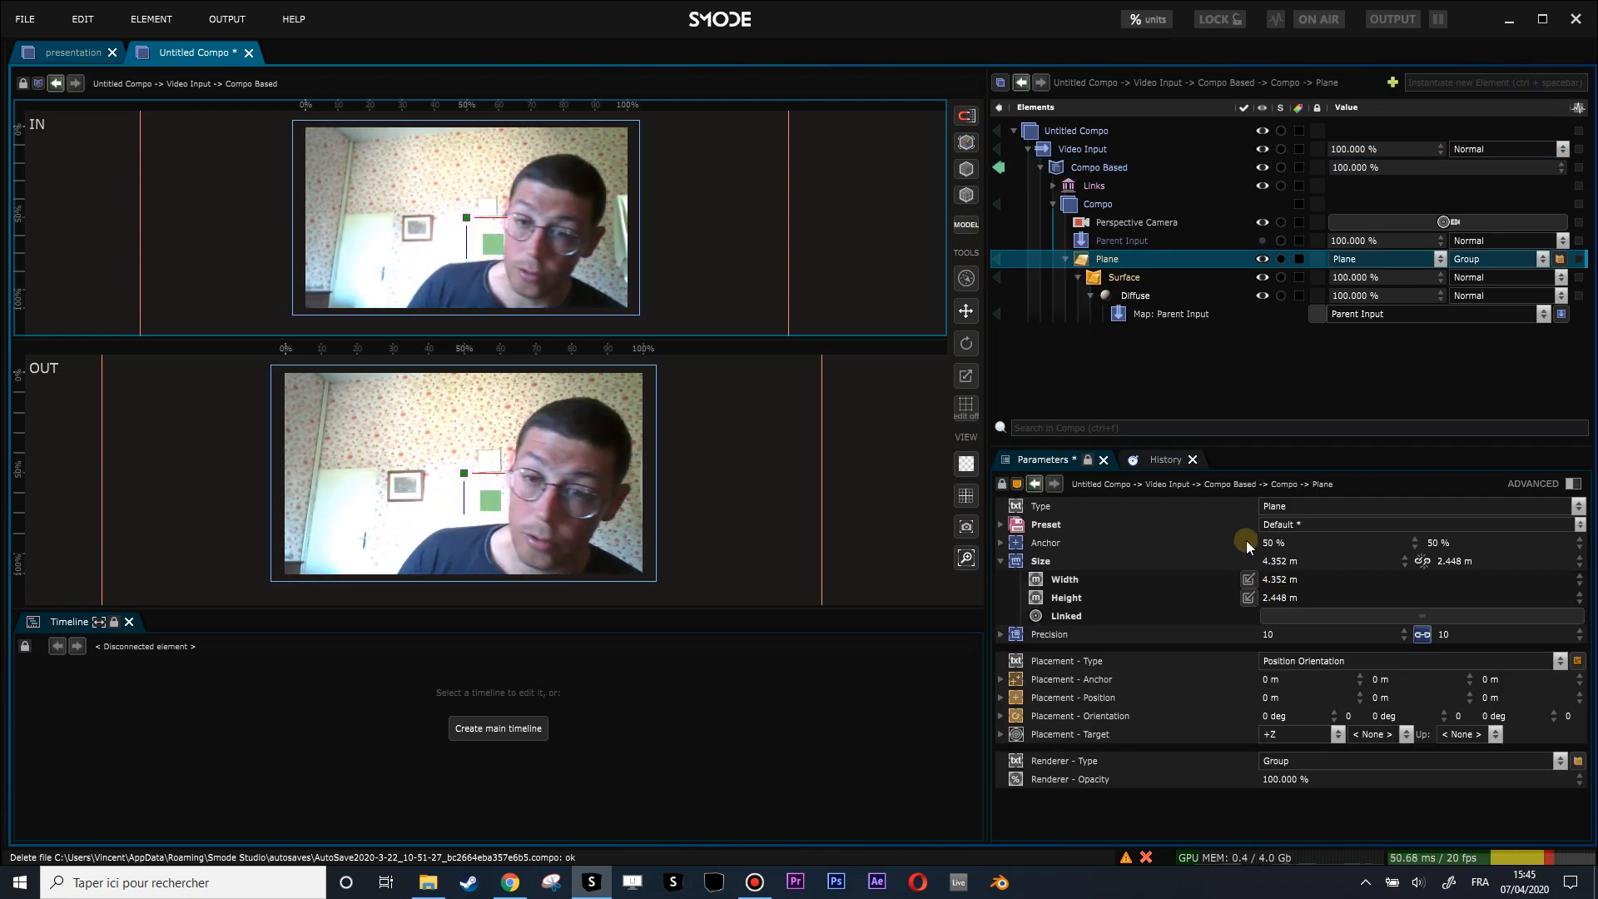
left_click(1130, 223)
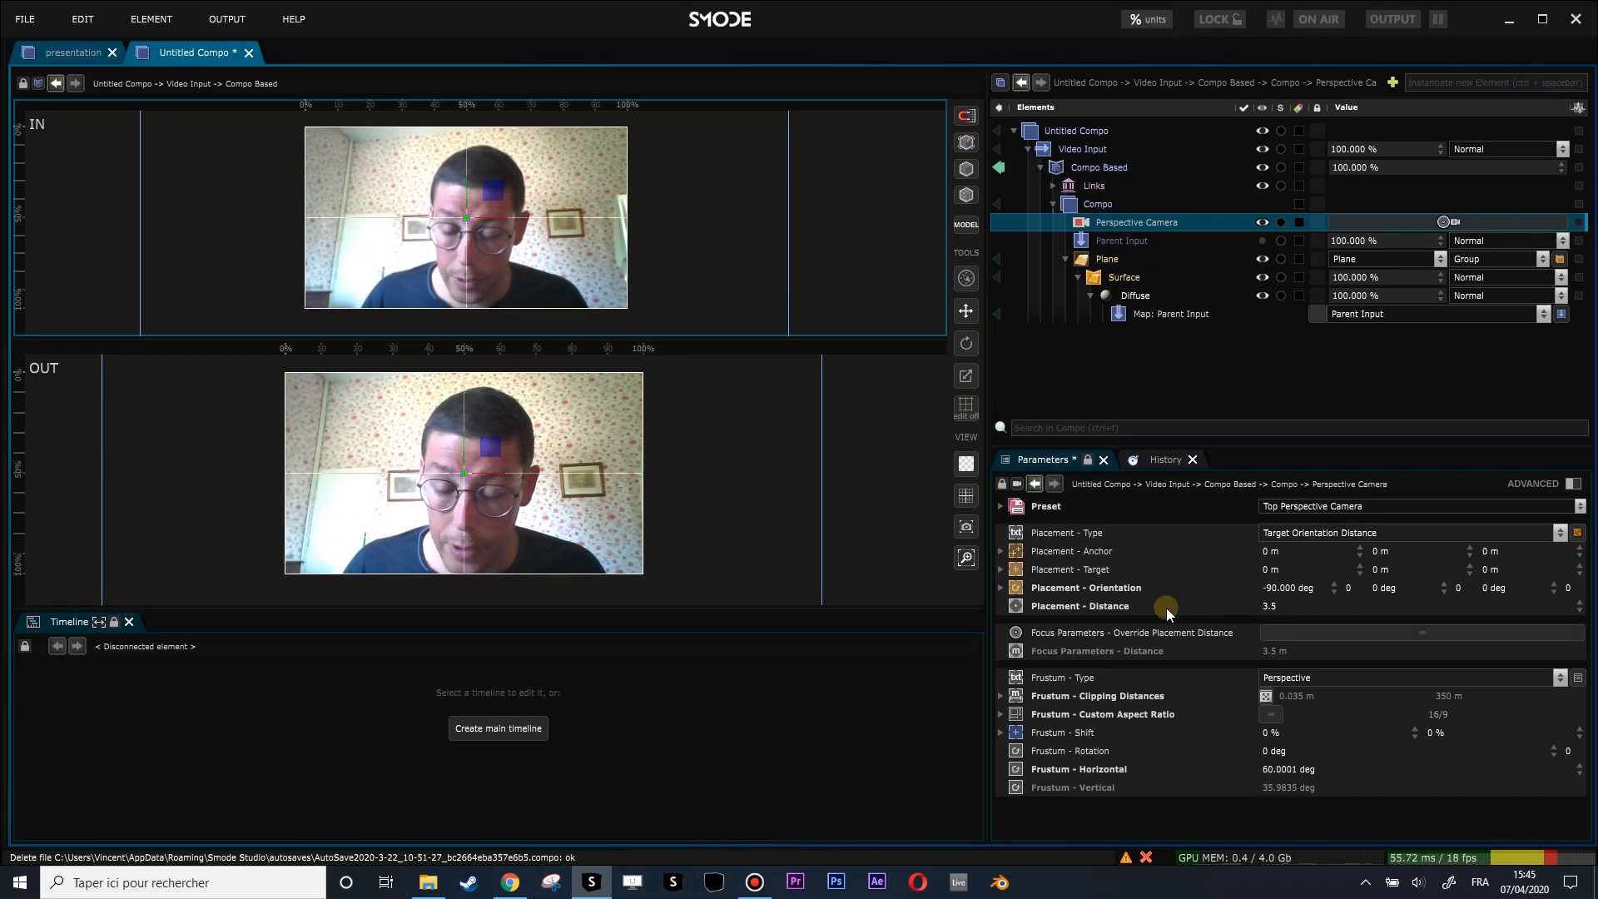
left_click(1096, 204)
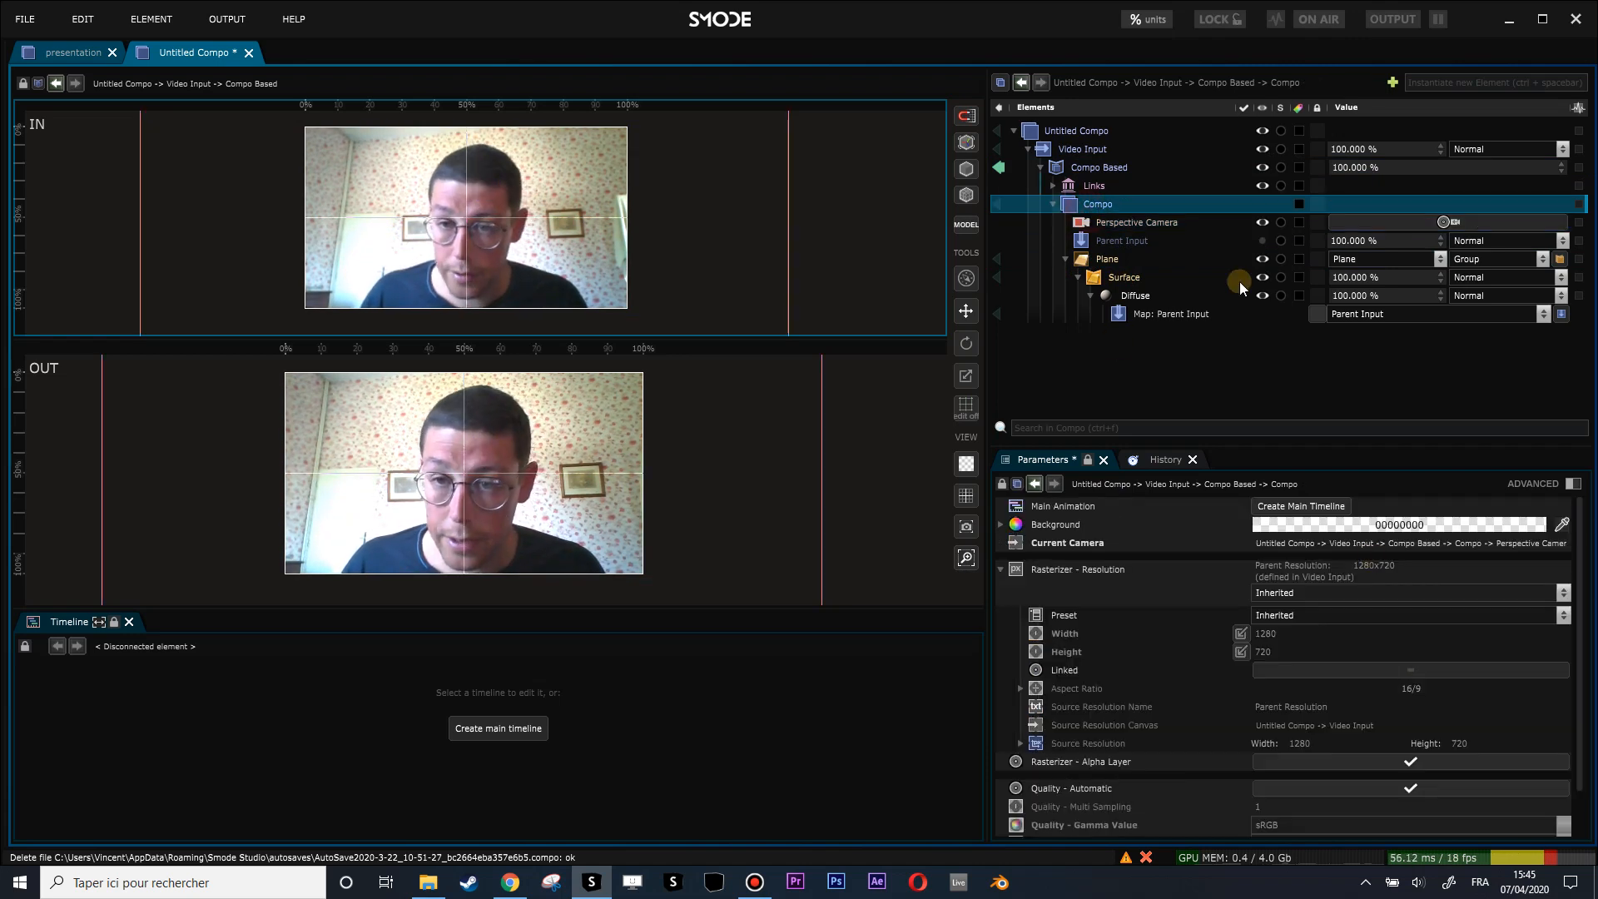
left_click(1107, 259)
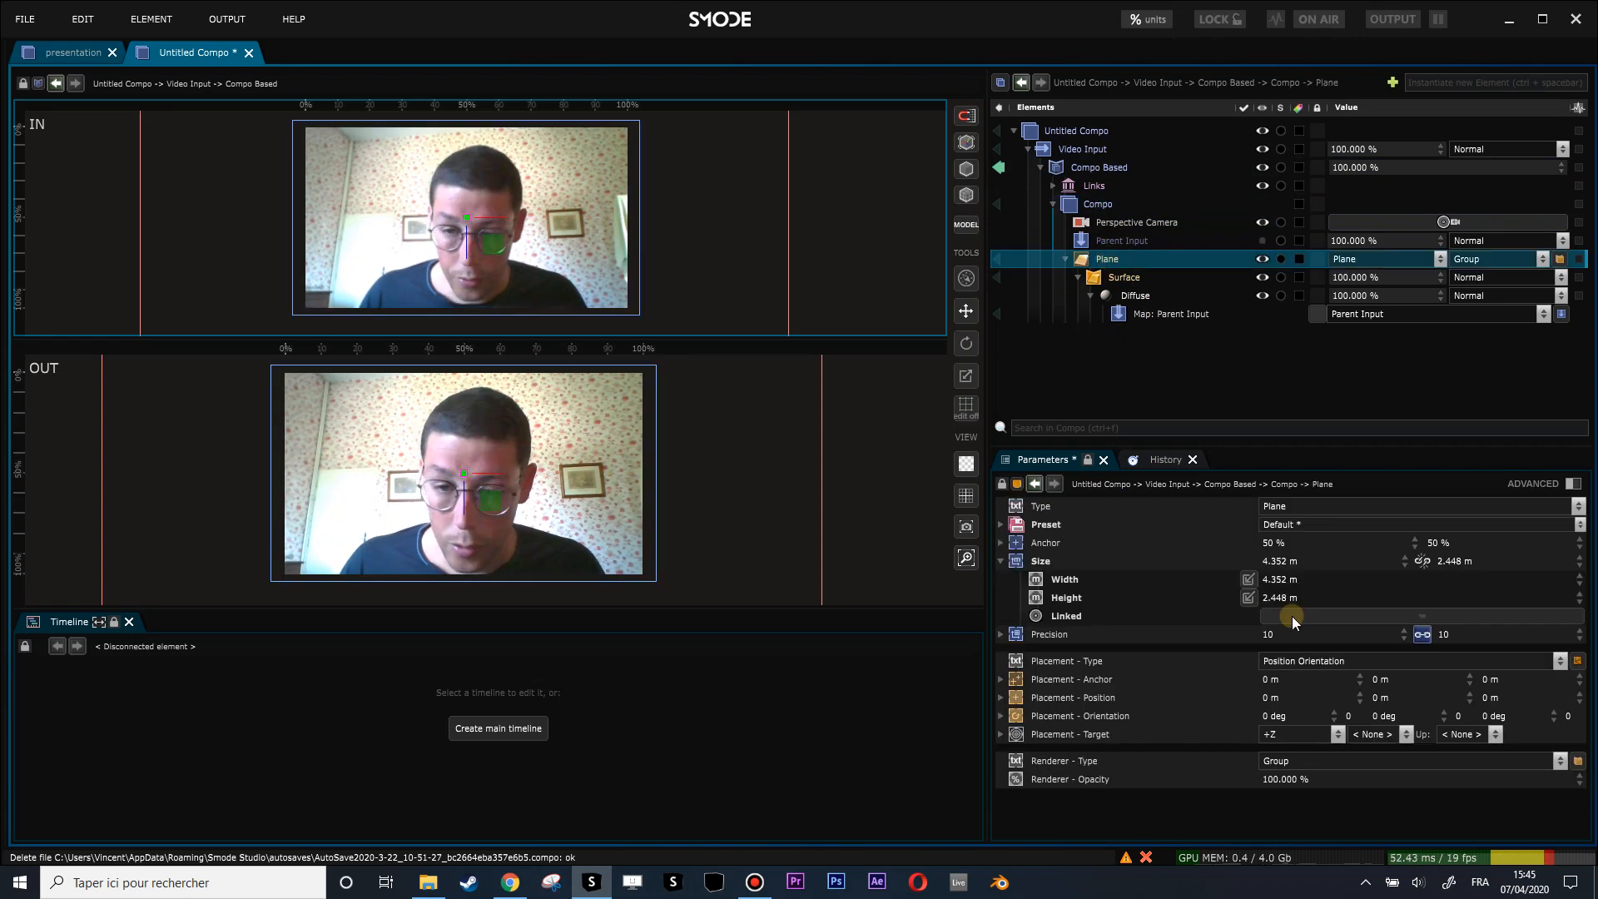
left_click(1129, 223)
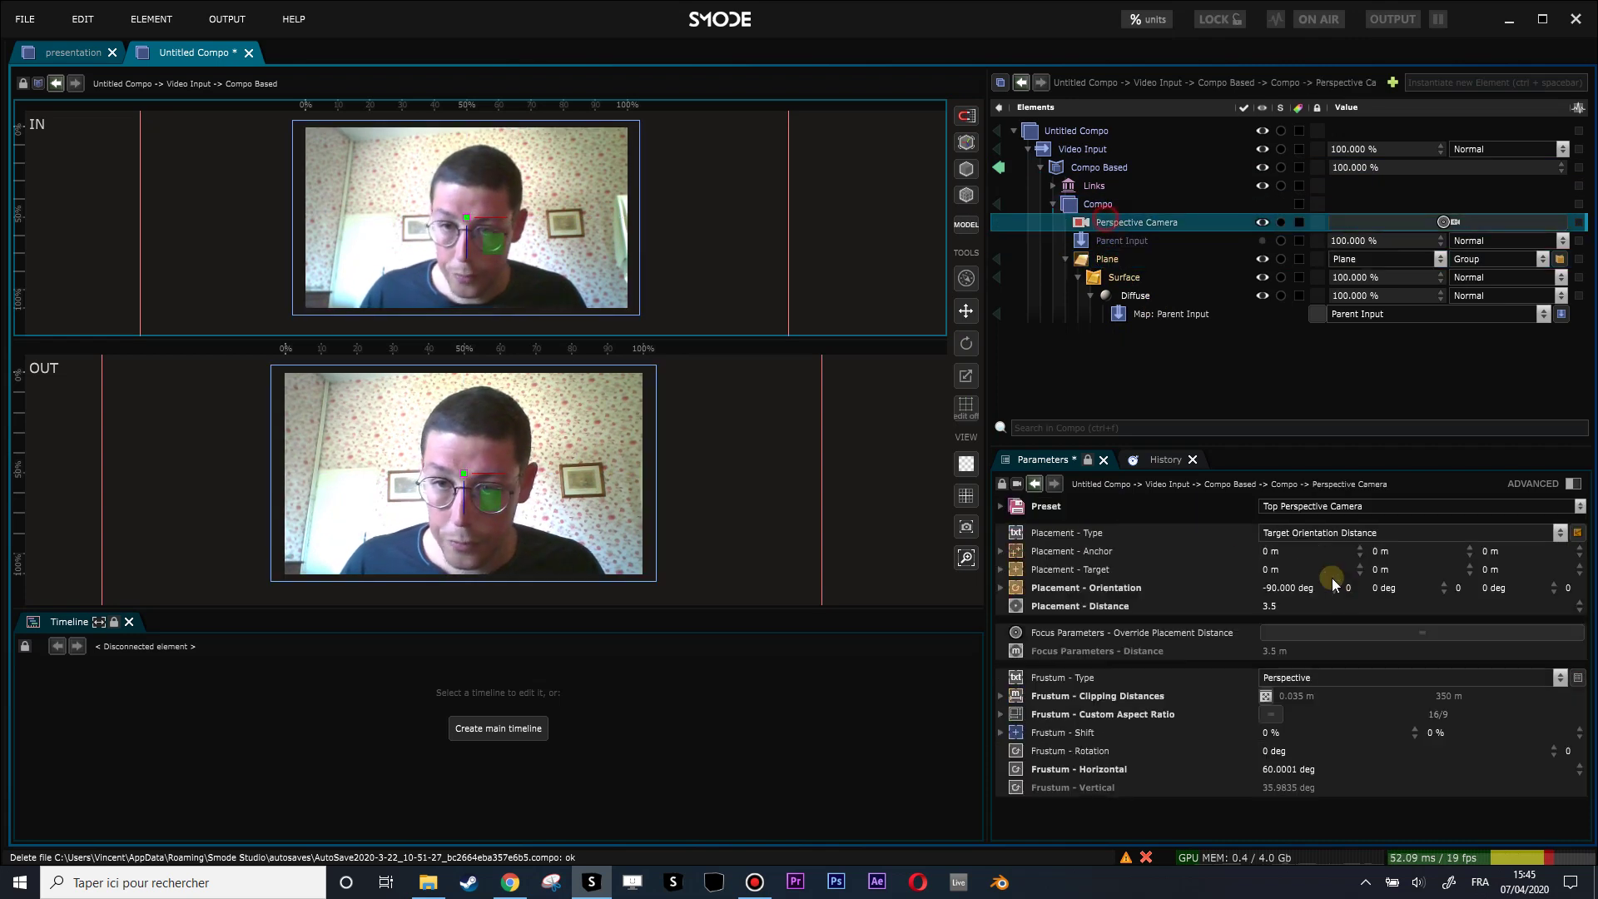
Step: Raise the camera's Placement - Distance from 3.5 to 3.72365
left_click(1111, 608)
left_click_drag(1269, 607, 1277, 607)
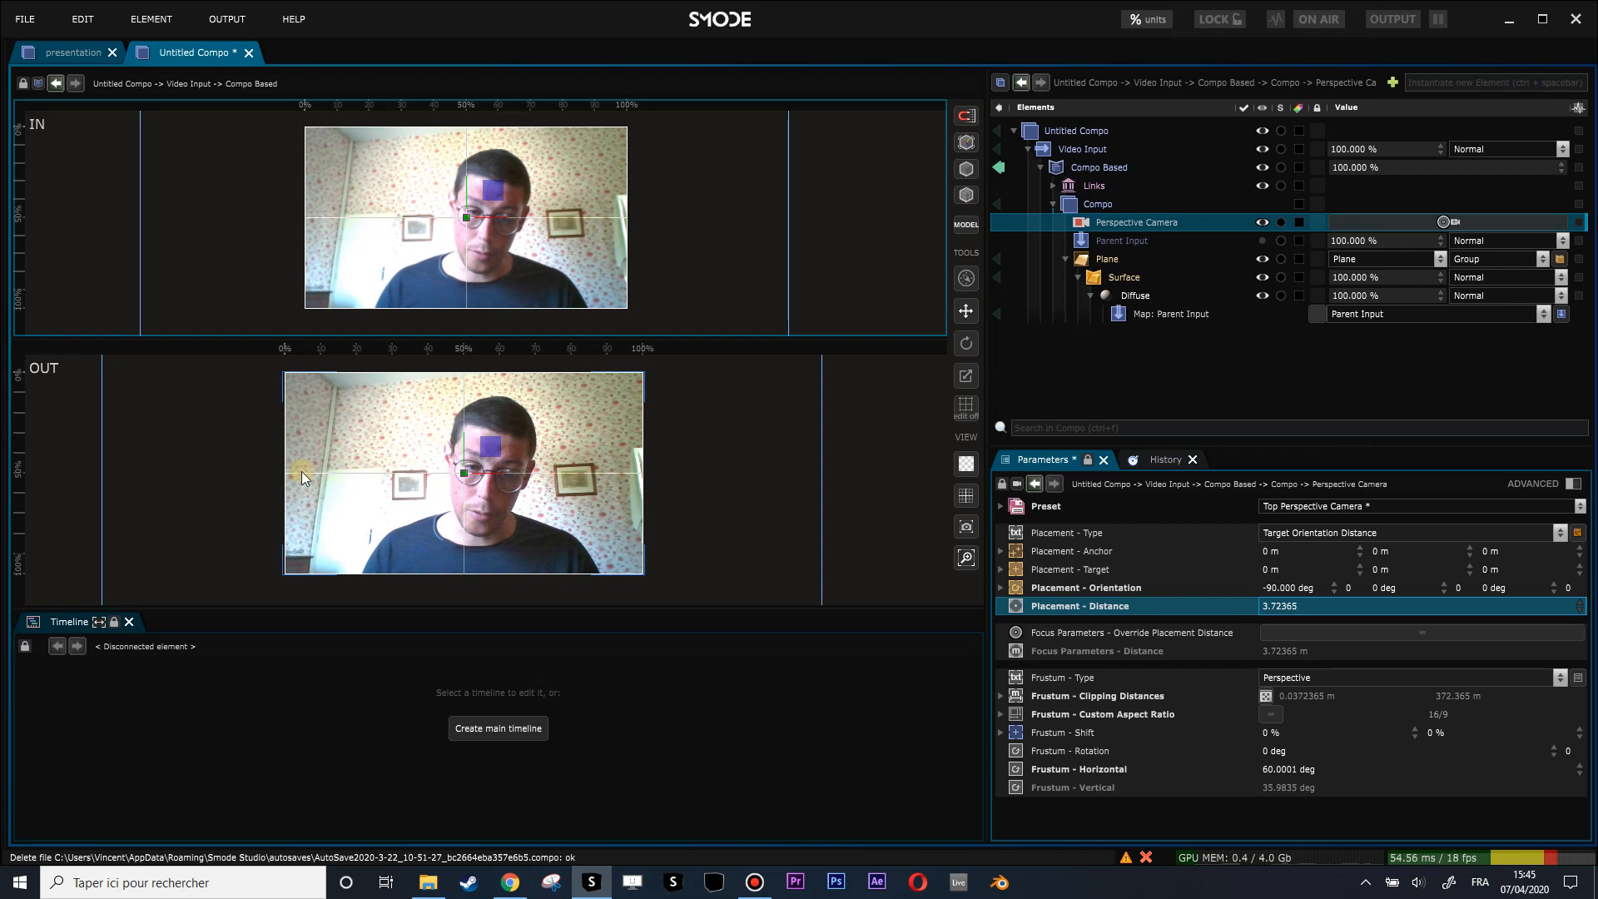
scroll(618, 507, "down", 1)
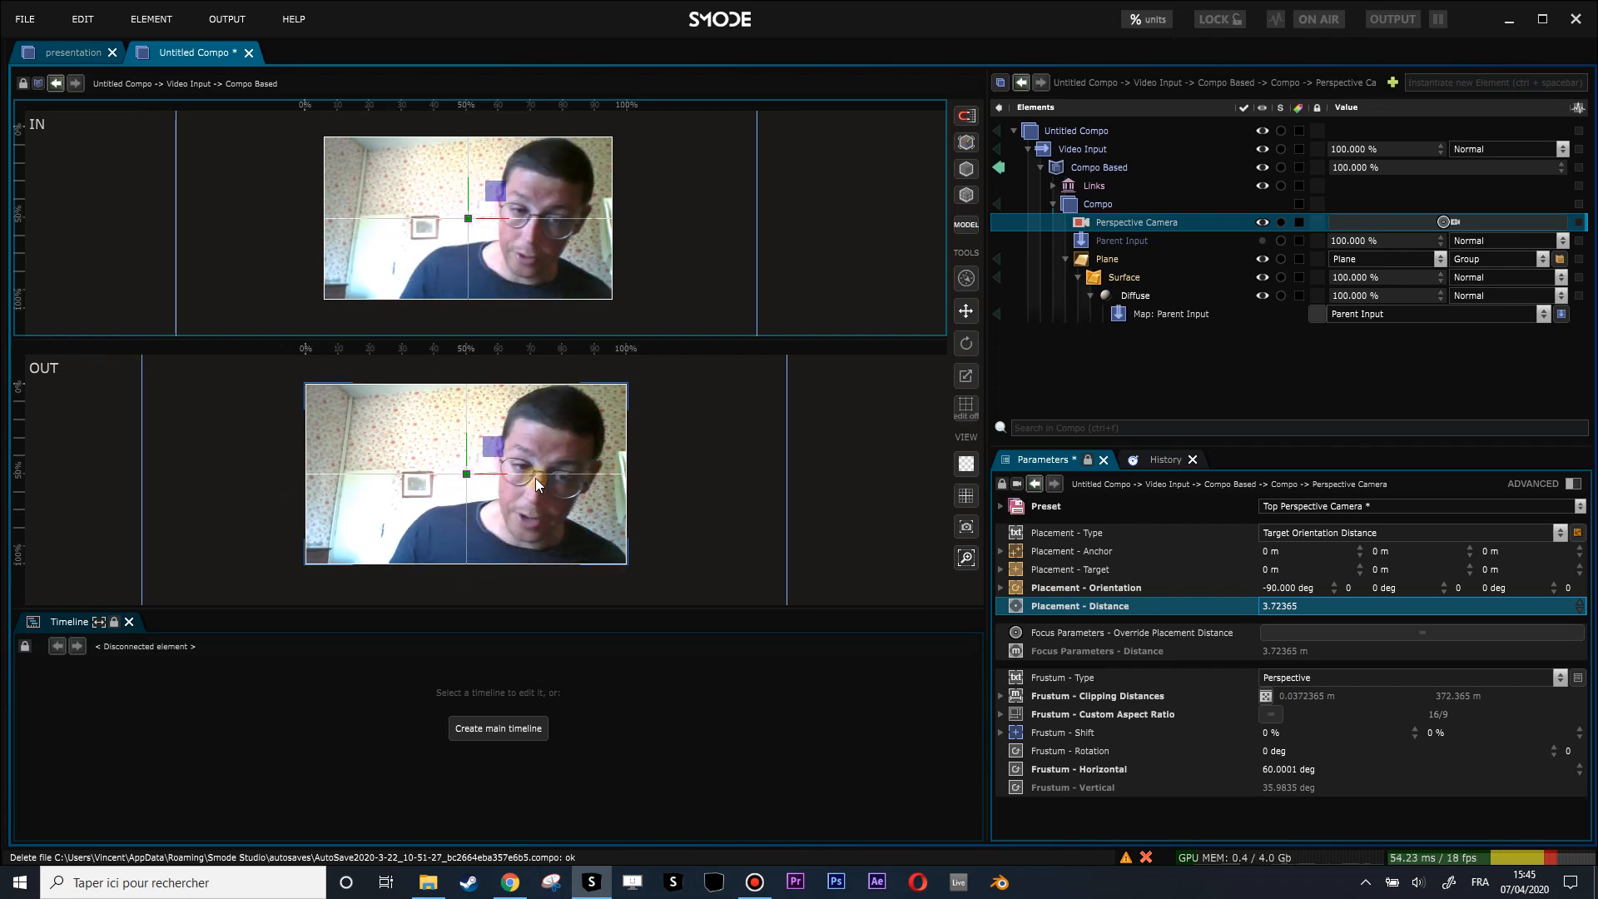
right_click(1292, 609)
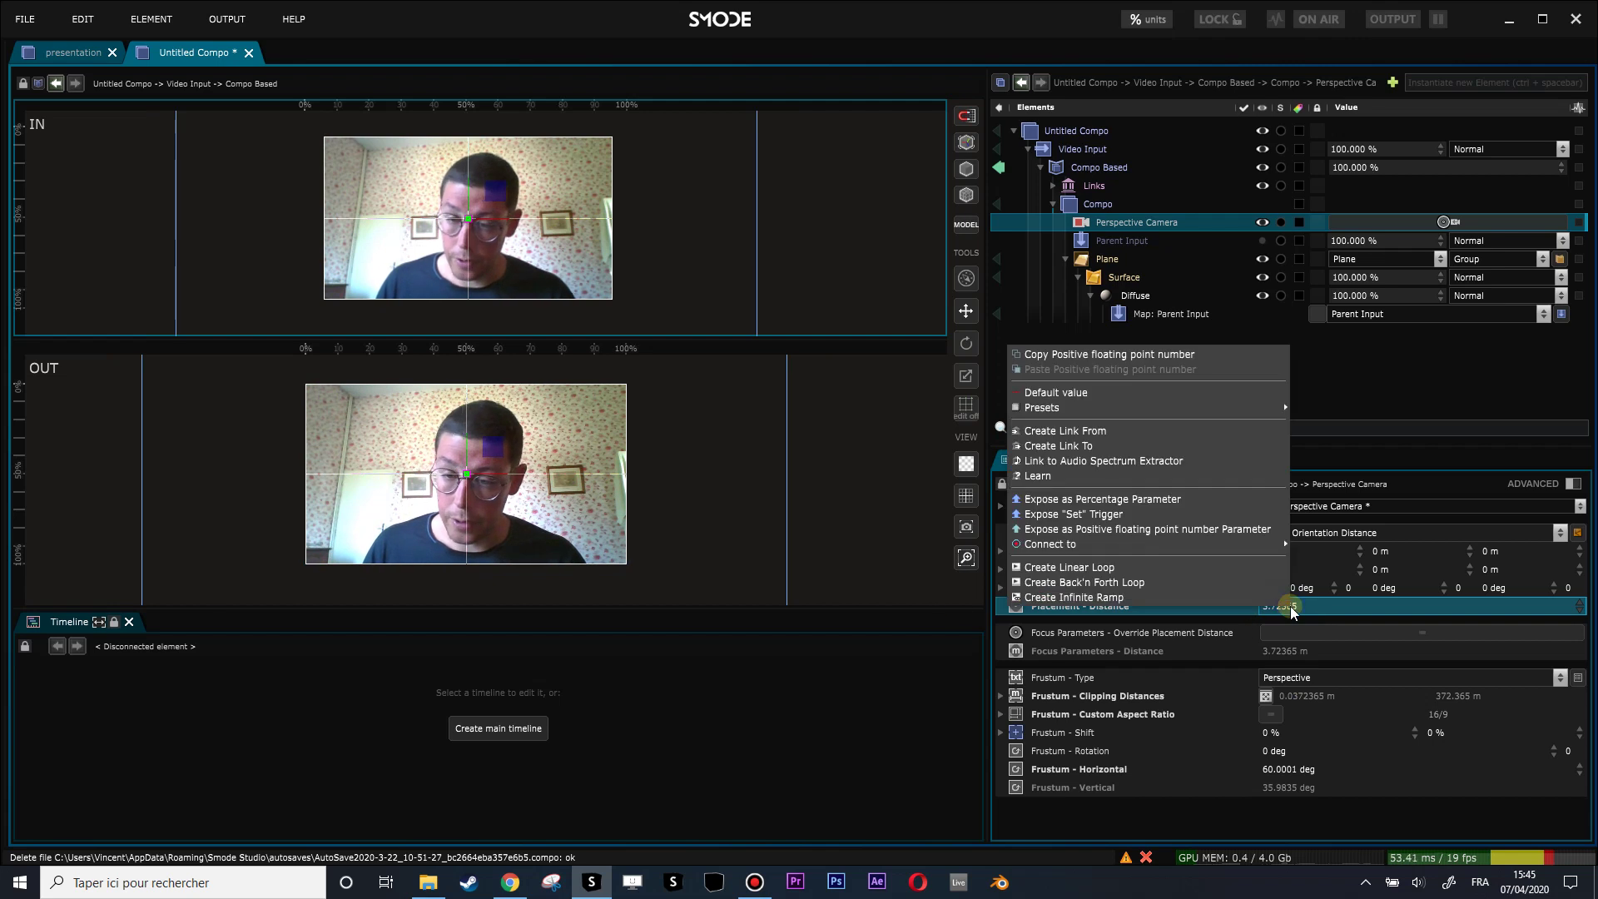
Step: Expose the camera distance as a Compo Based parameter named Size adjust, dismissing the save prompt
left_click(1184, 528)
left_click_drag(1069, 221, 1099, 203)
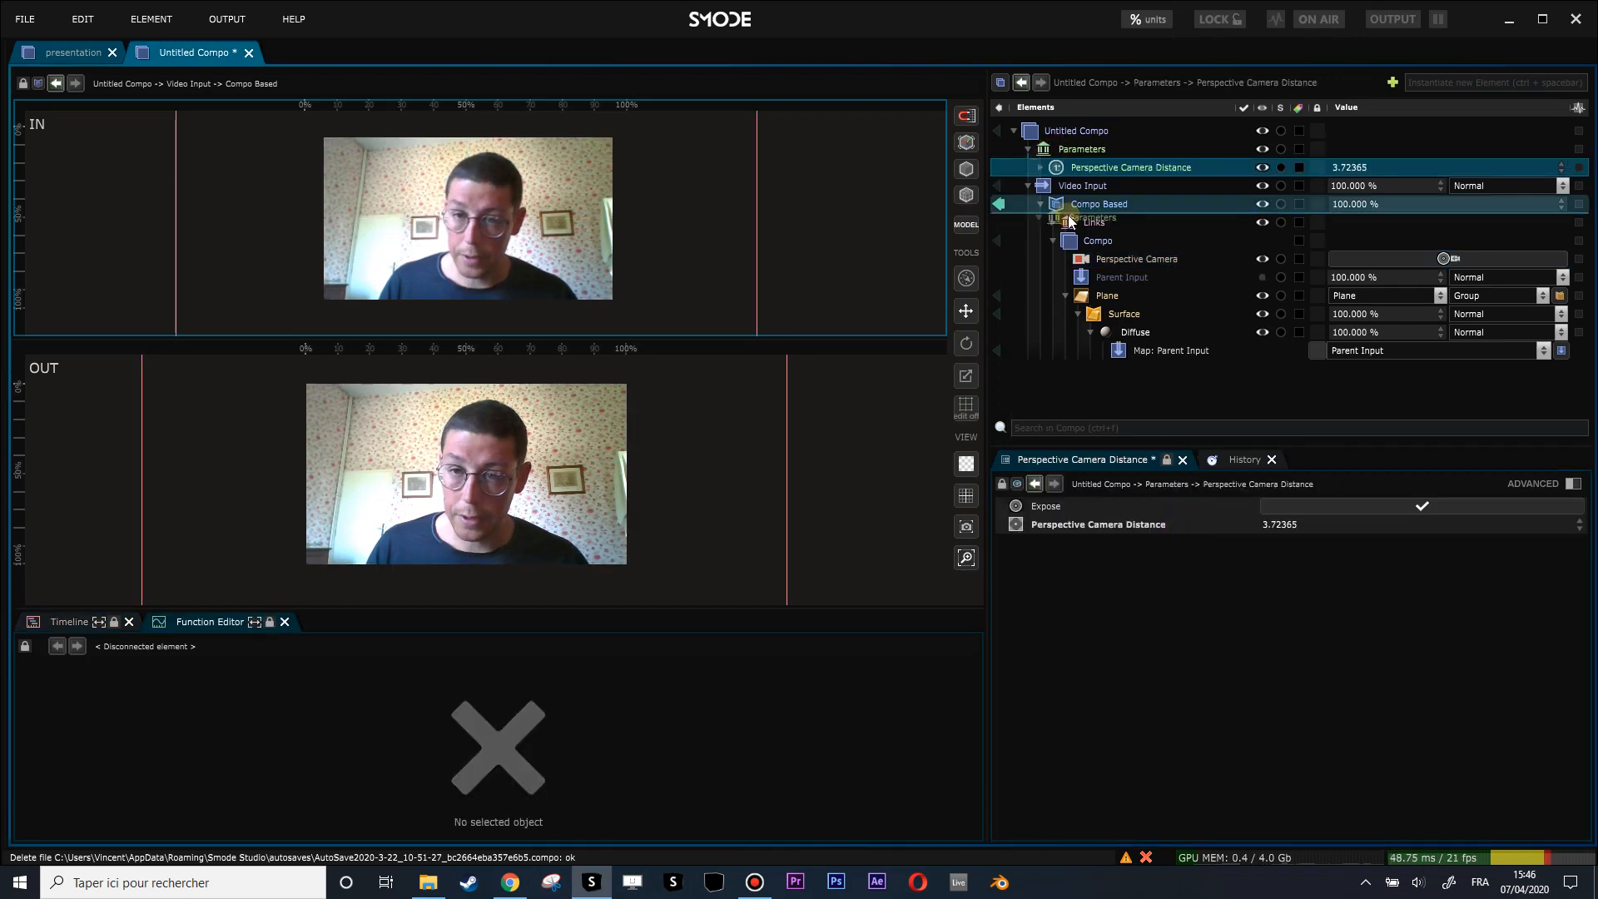
type("djust")
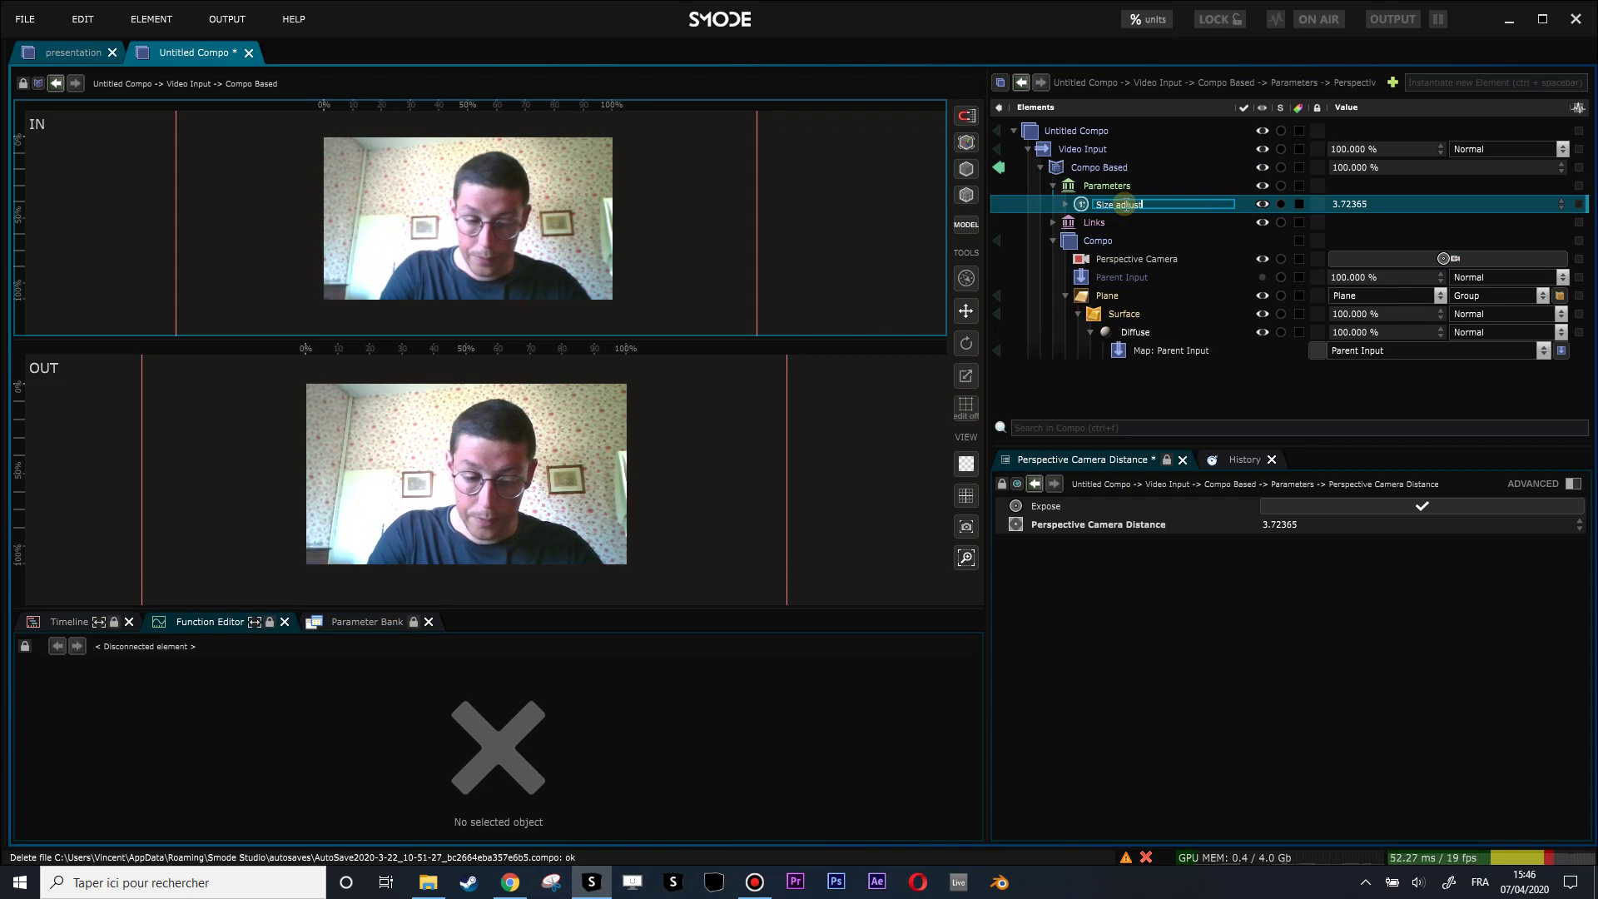
key("Return")
key("ctrl+s")
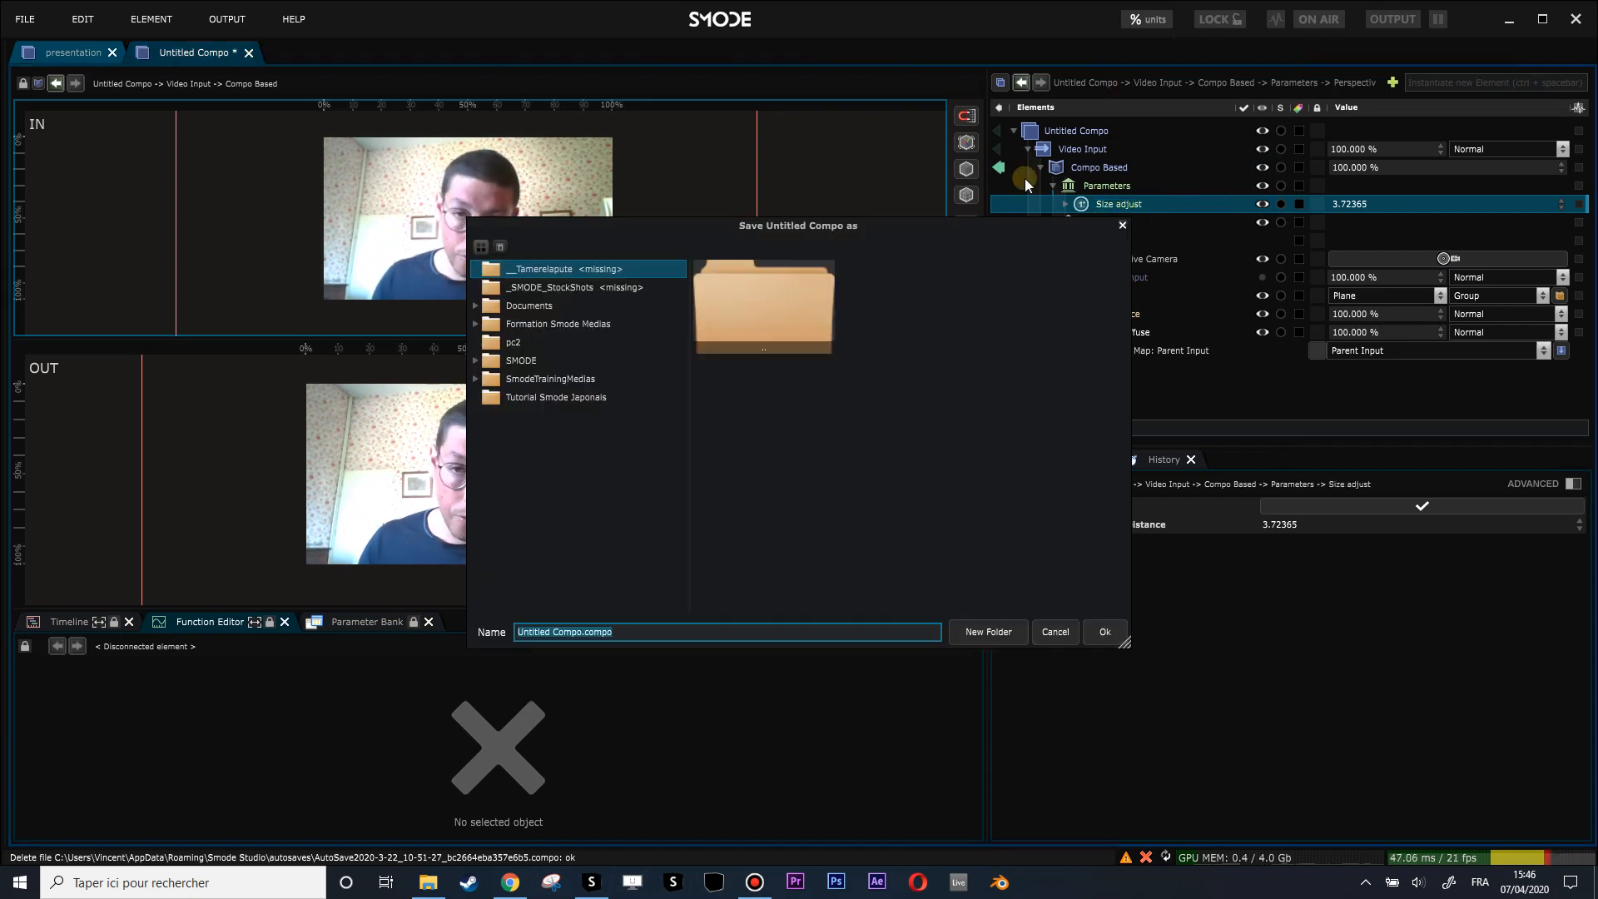
left_click(1061, 634)
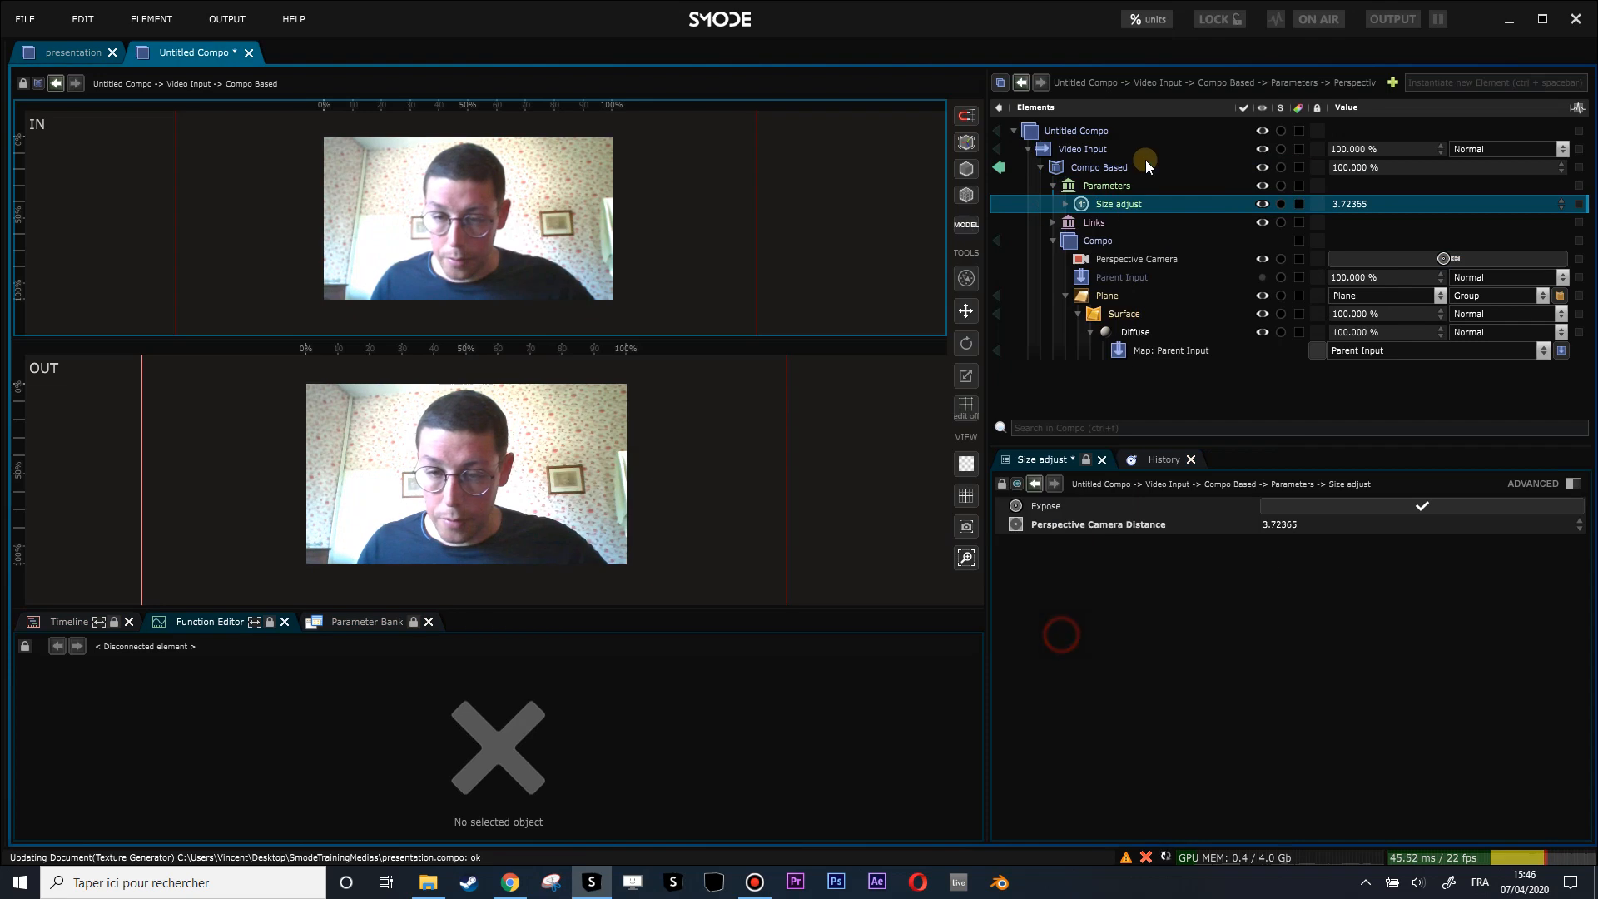
Step: Collapse the Parameters group and expand the Plane branch to its Surface
left_click(1055, 186)
left_click(1051, 222)
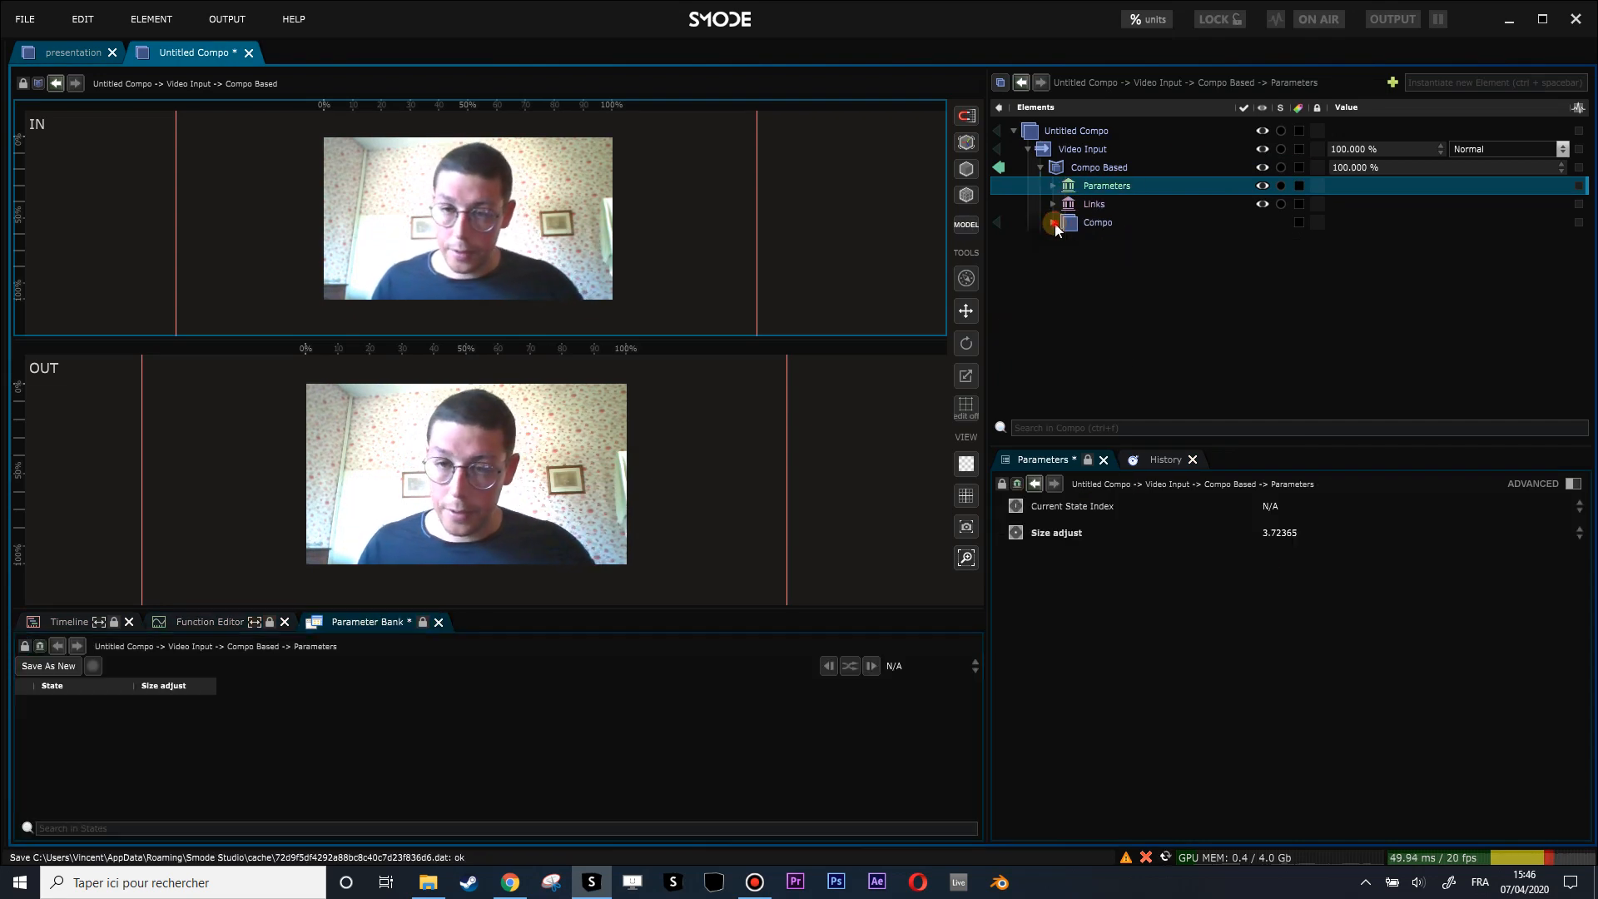
left_click(1065, 278)
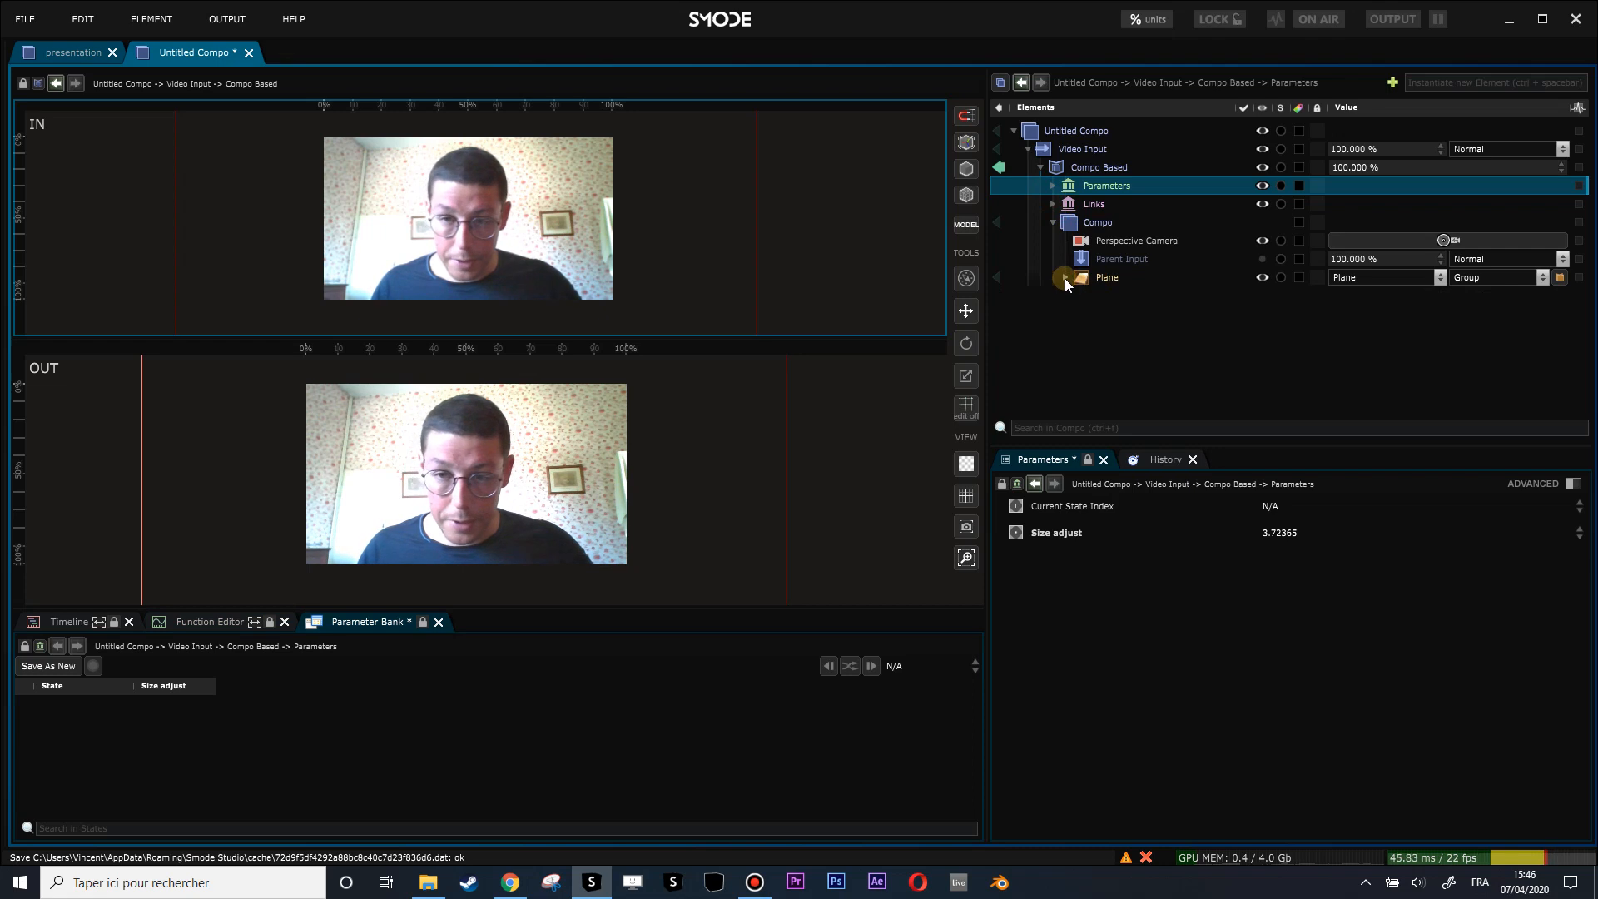
left_click(1064, 278)
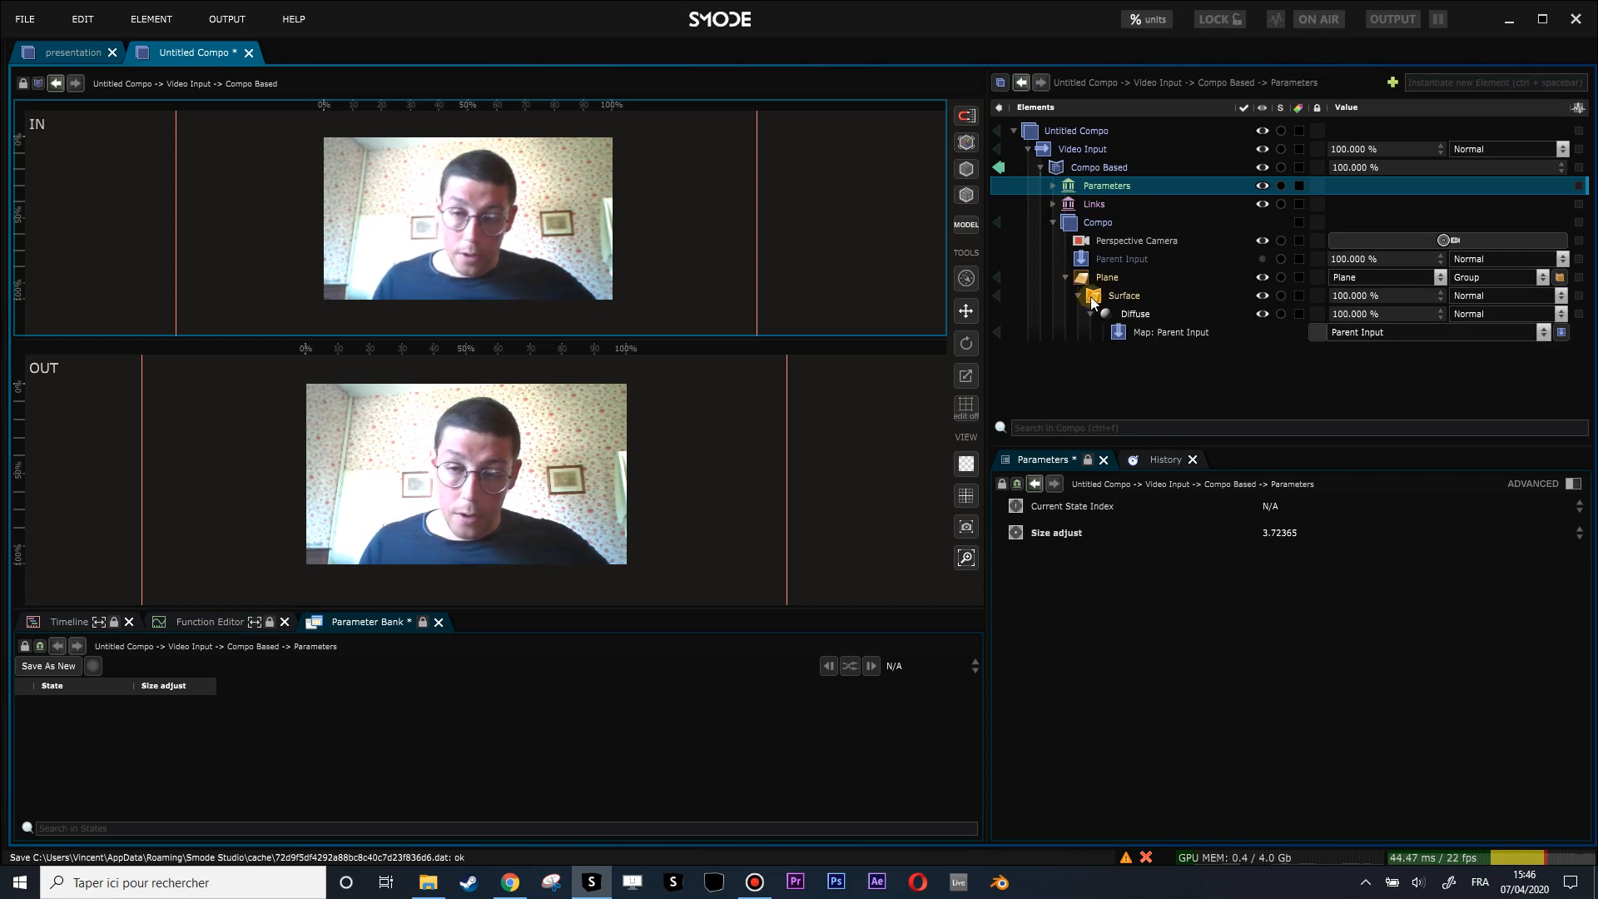
Step: Add a 3D Transform to the Plane with X translation 0.9 m
left_click(1093, 296)
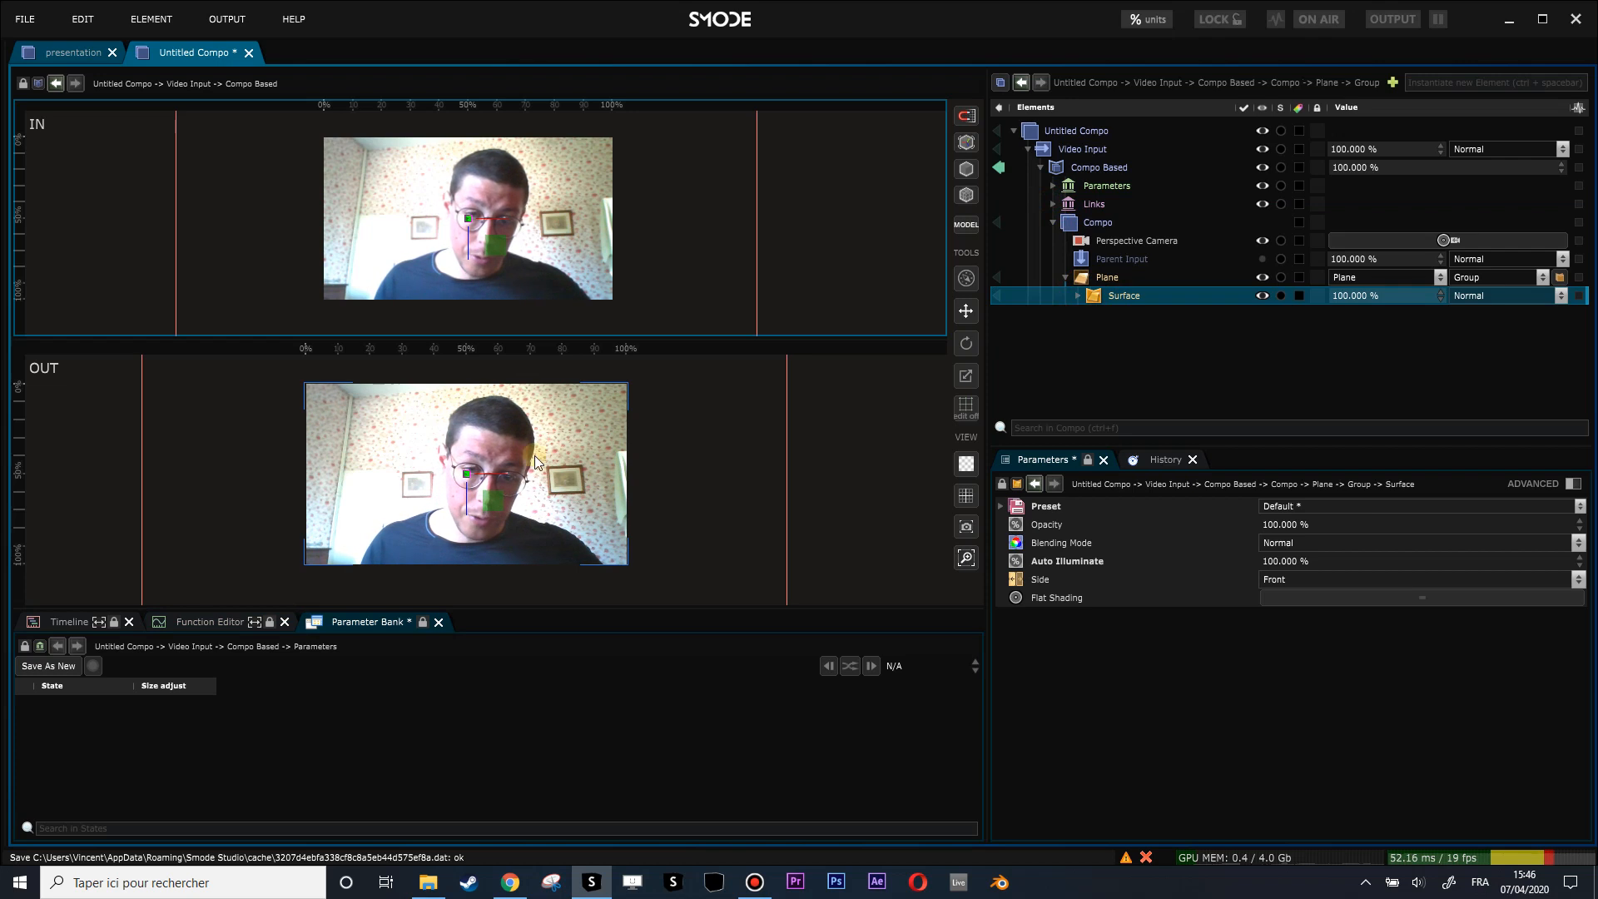
left_click(1094, 277)
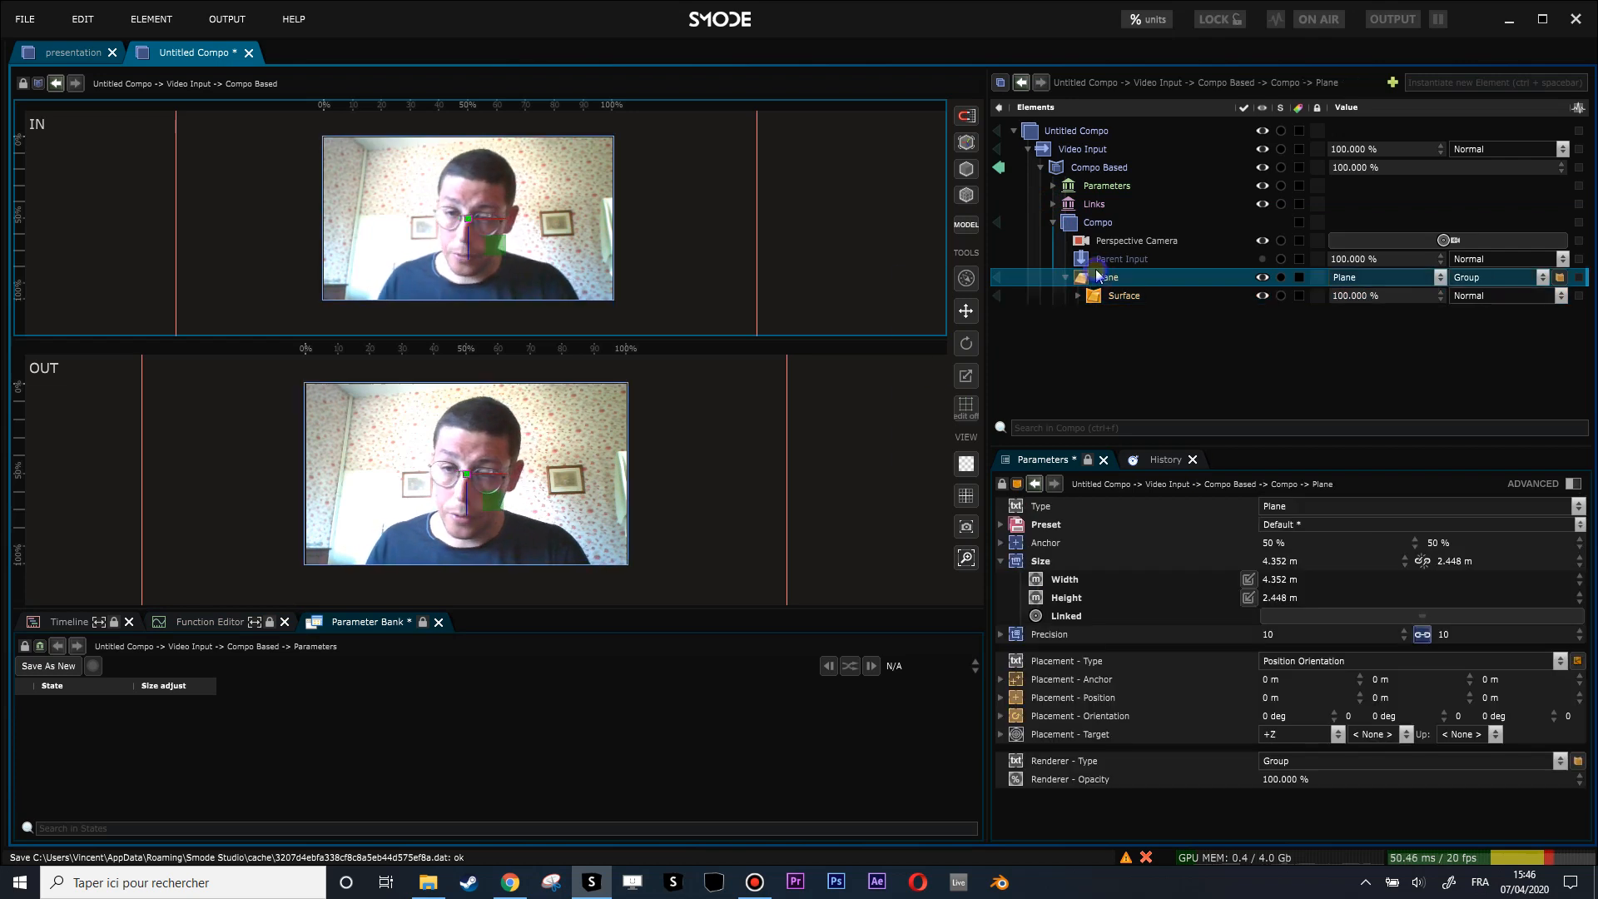
right_click(1096, 269)
mouse_move(932, 389)
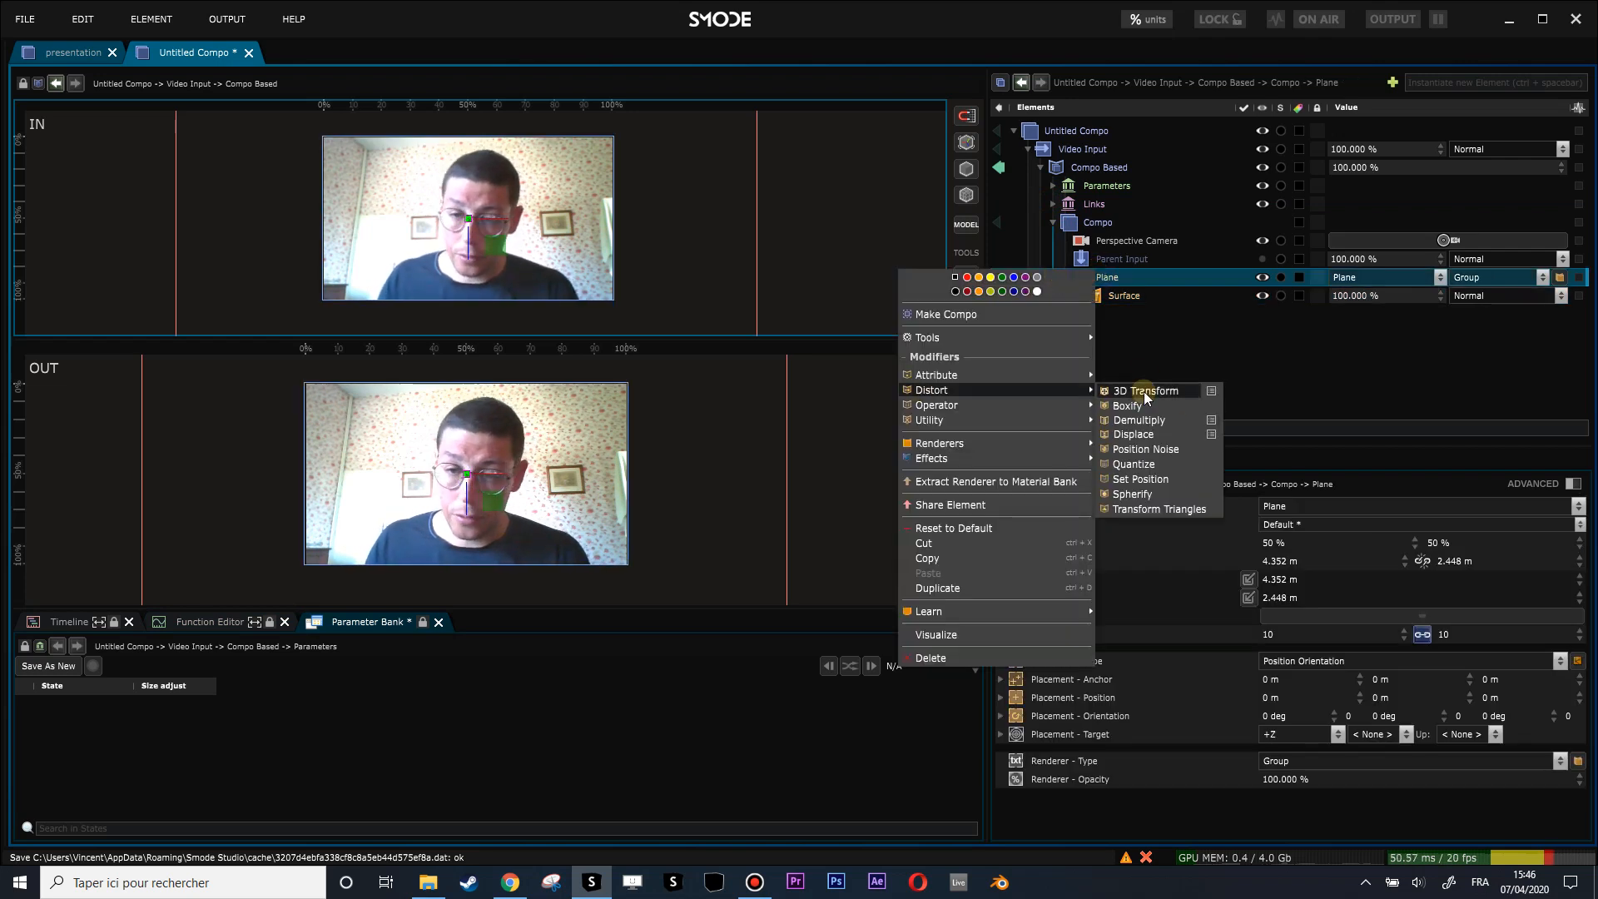
left_click(1144, 391)
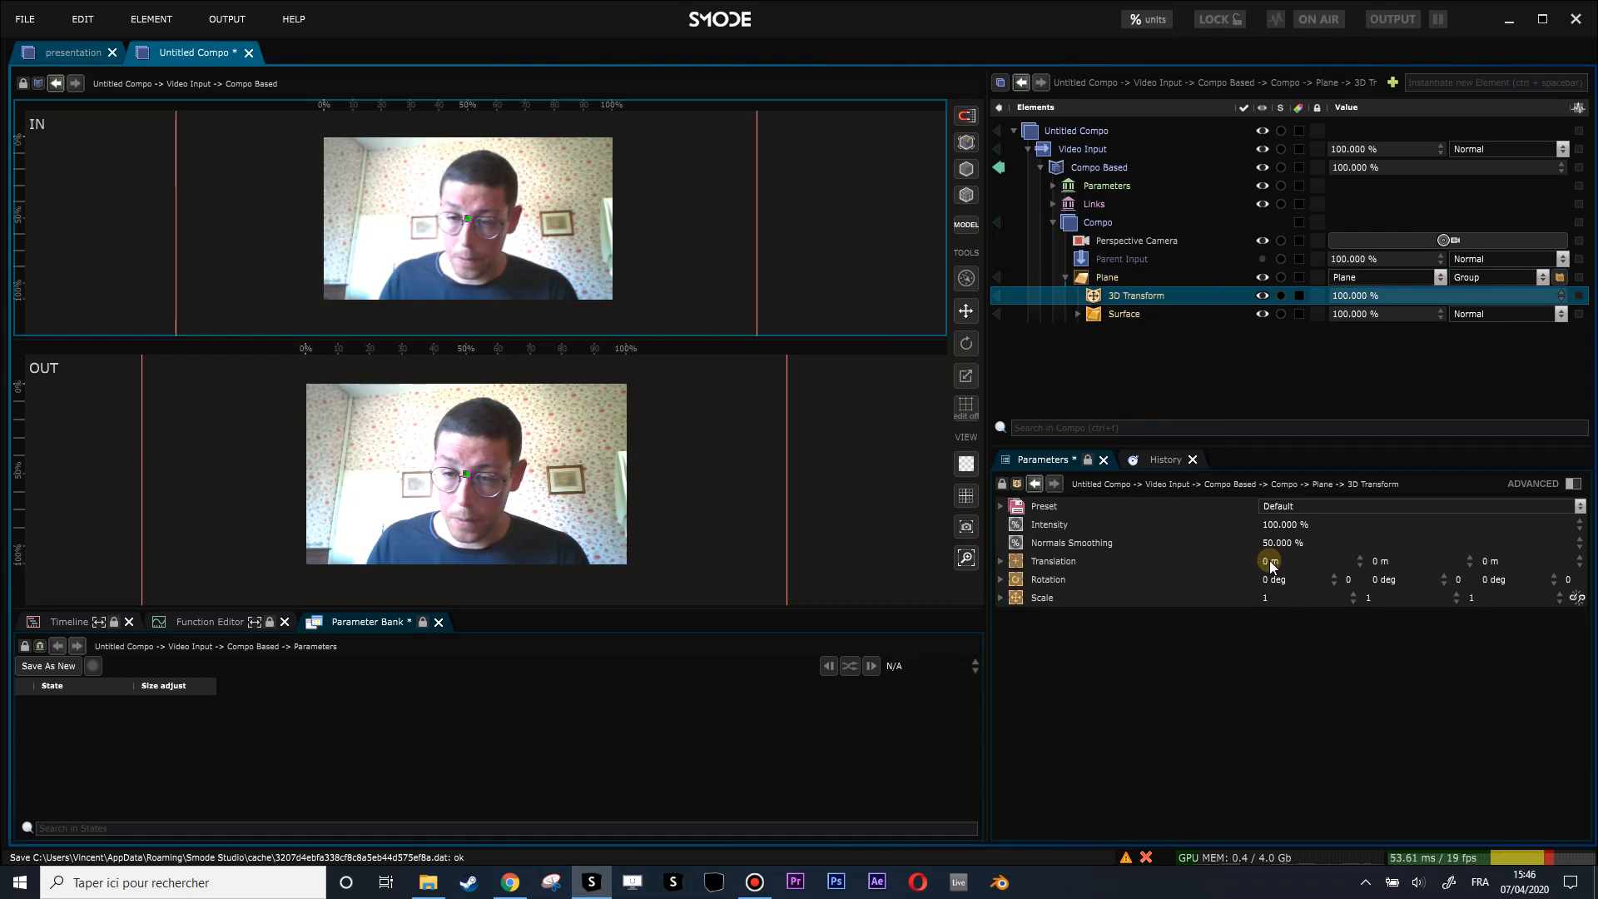
mouse_move(1272, 562)
left_mouse_down()
mouse_move(1324, 562)
mouse_move(1261, 561)
left_mouse_up()
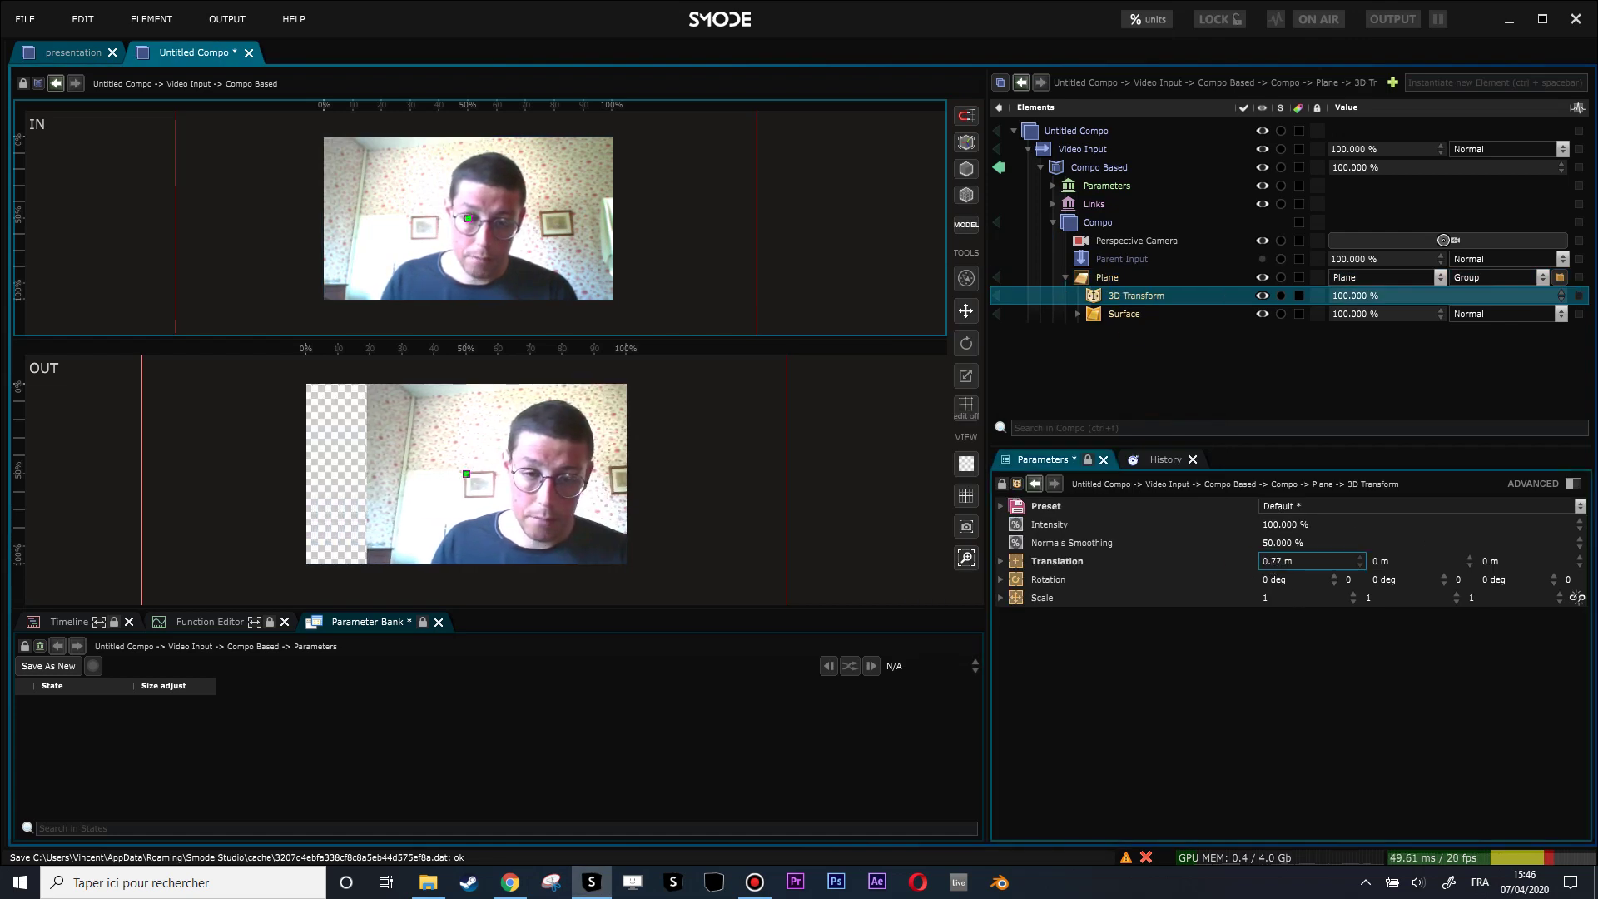
right_click(1108, 300)
mouse_move(1008, 358)
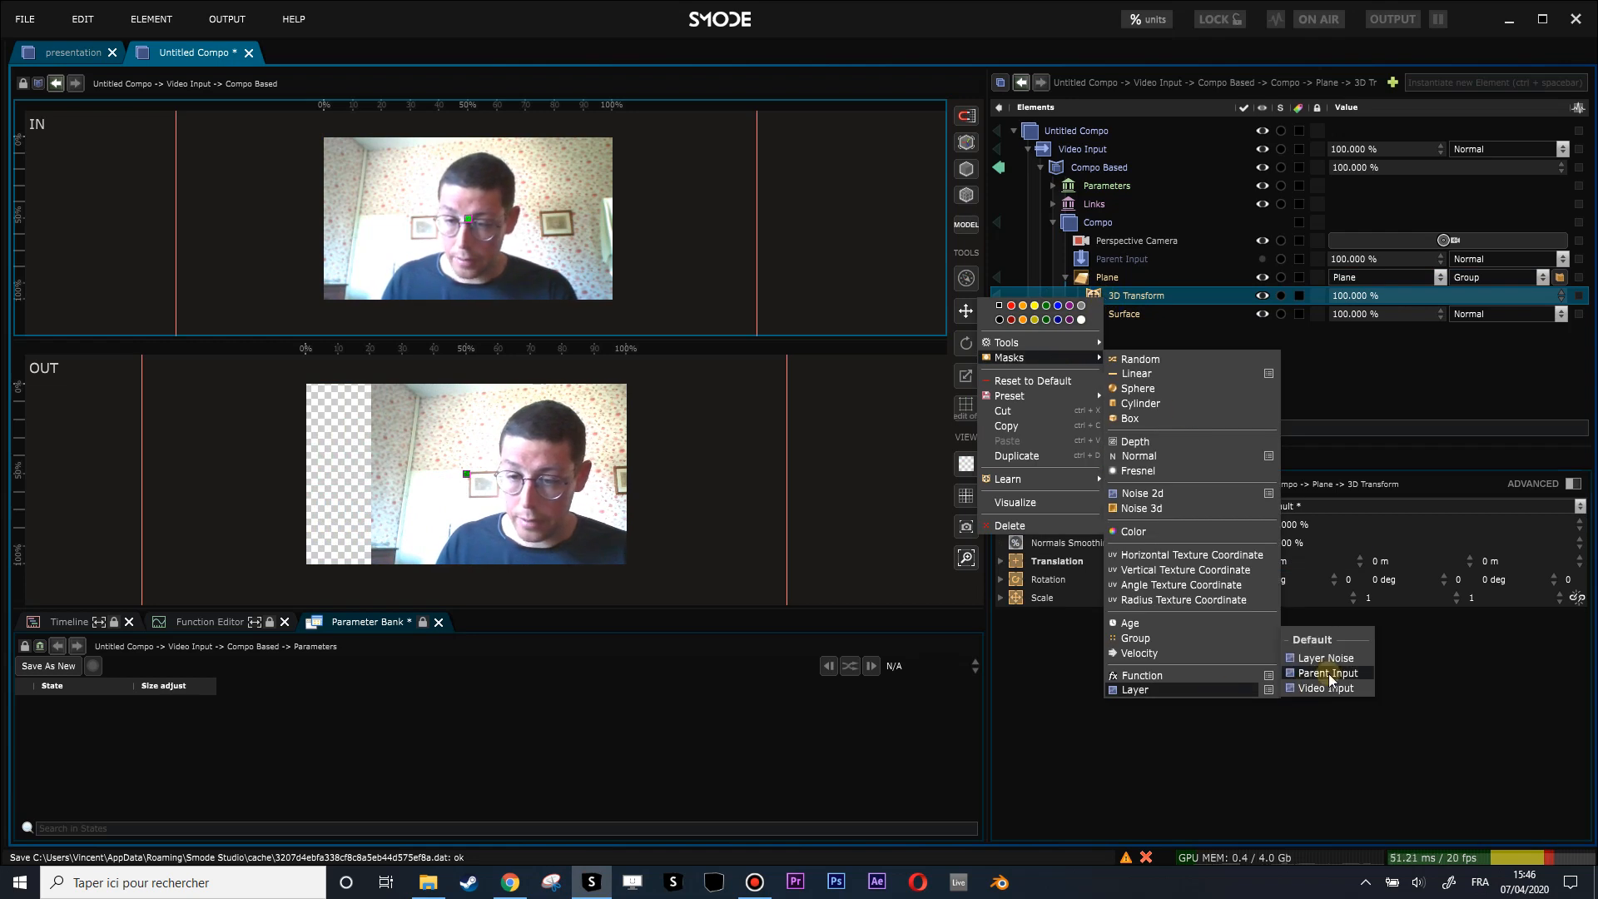
Step: Add a Parent Input layer mask to the 3D Transform and preview the generator output
left_click(1329, 673)
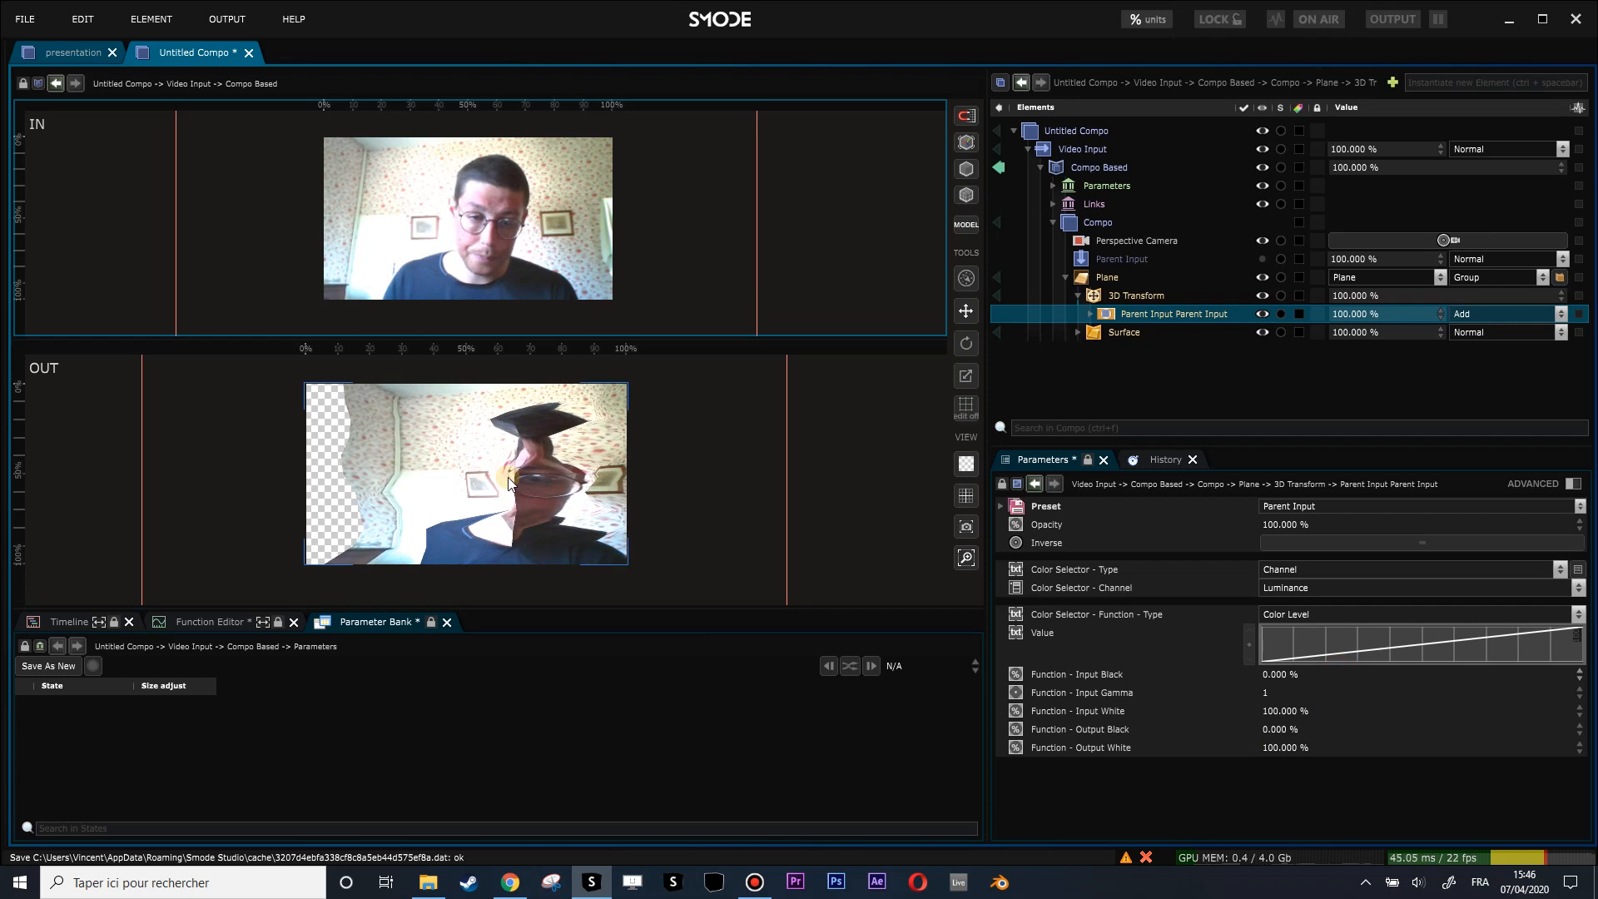
scroll(510, 482, "up", 2)
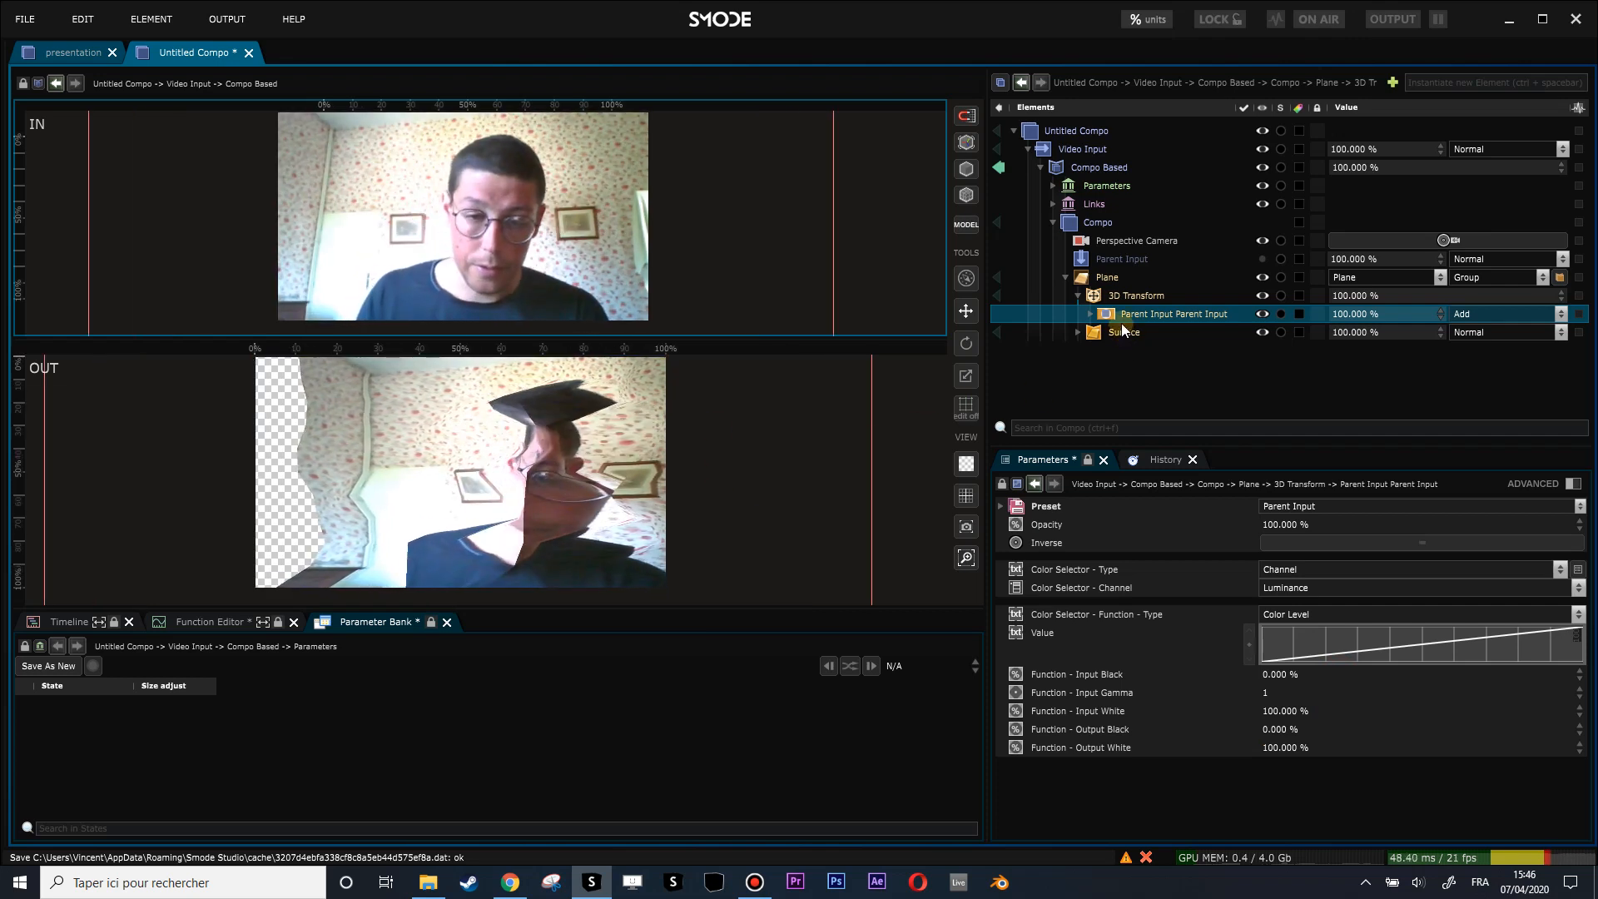
left_click(1091, 313)
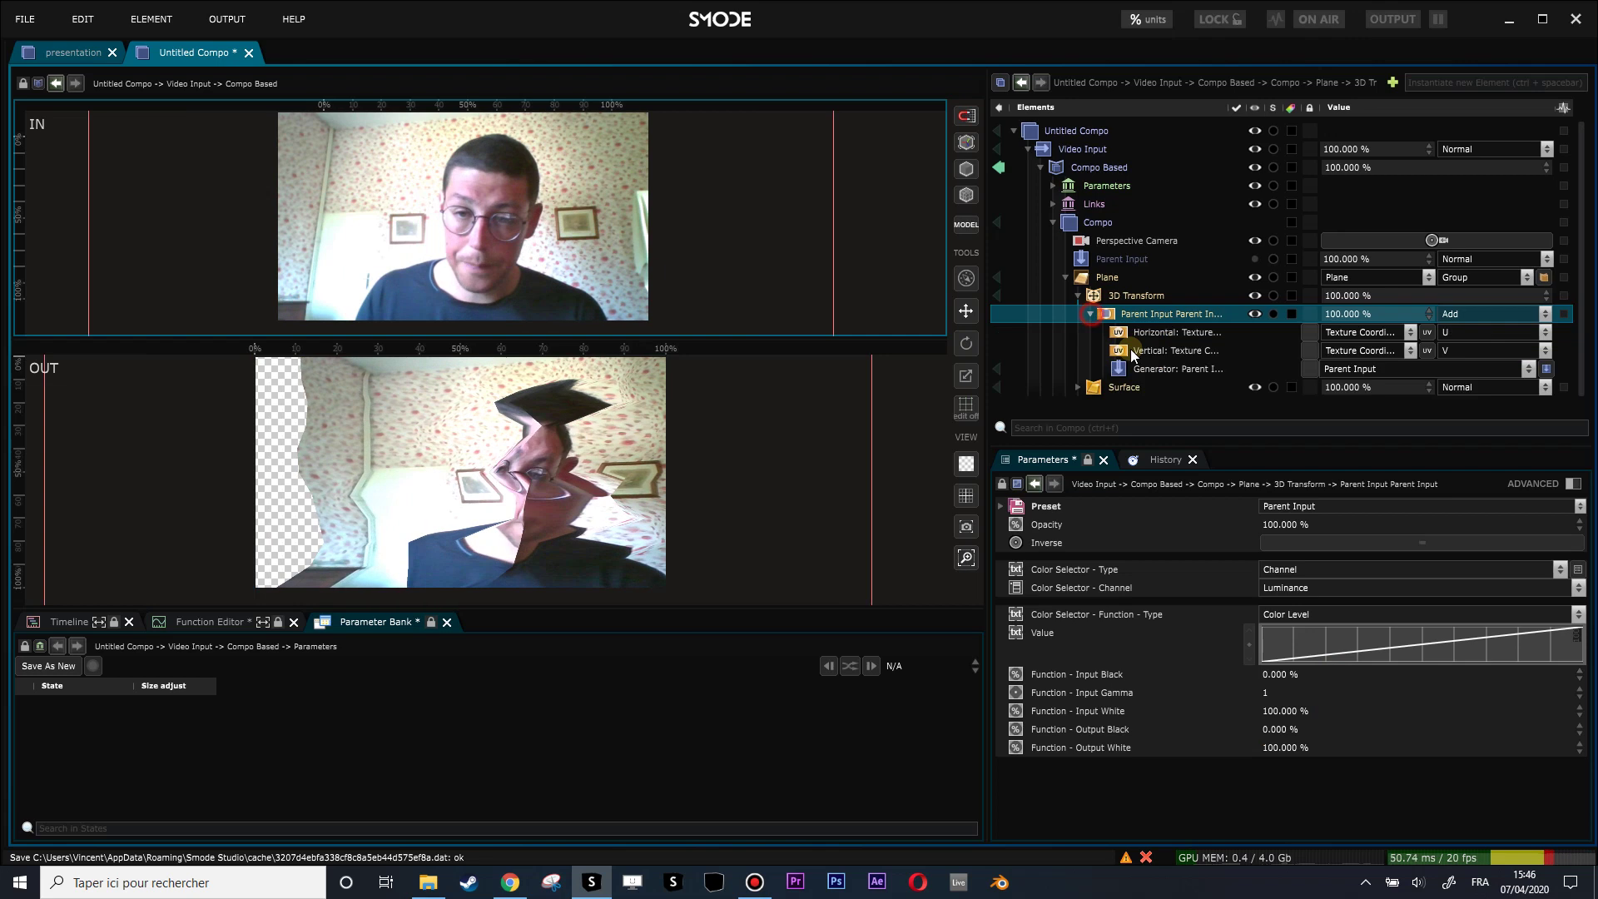
left_click(1119, 295)
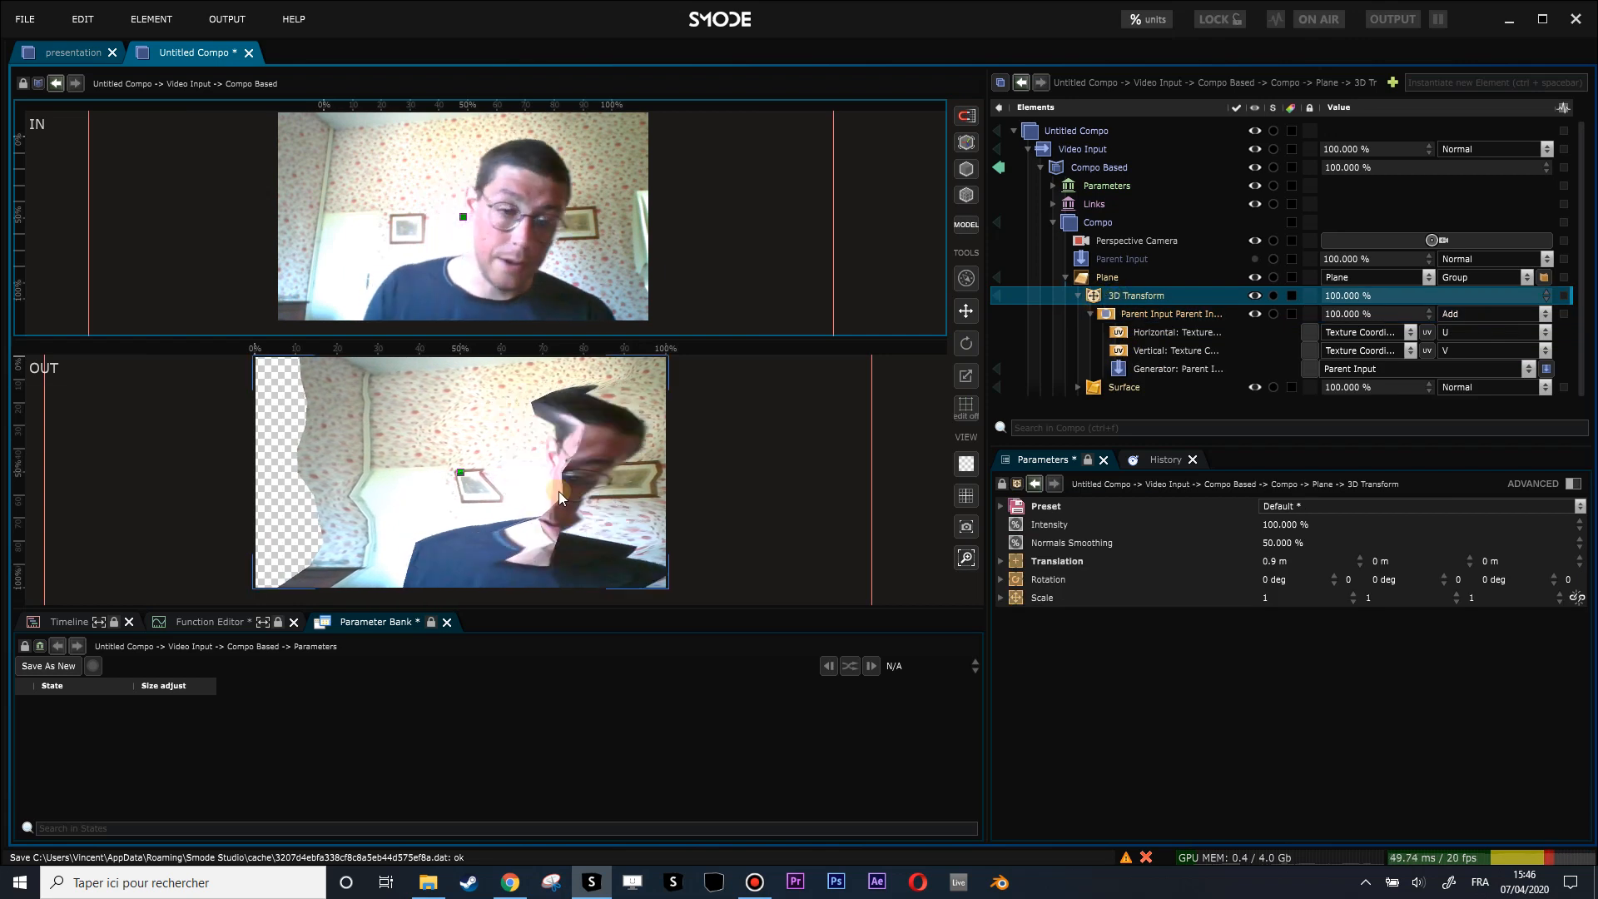
left_click(998, 371)
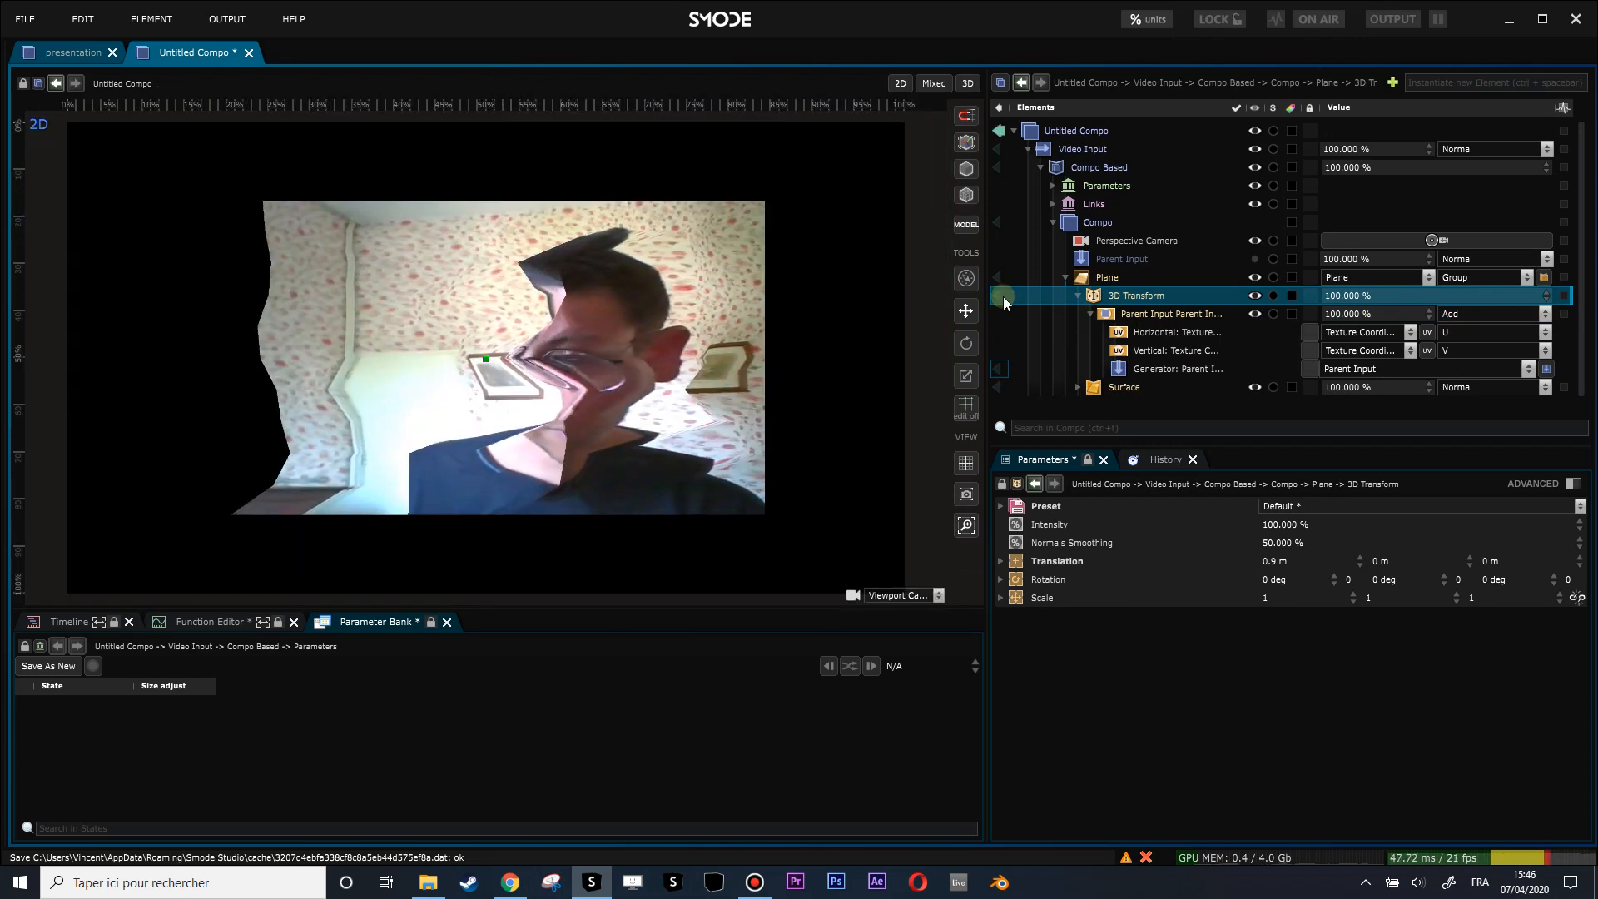
left_click(1000, 167)
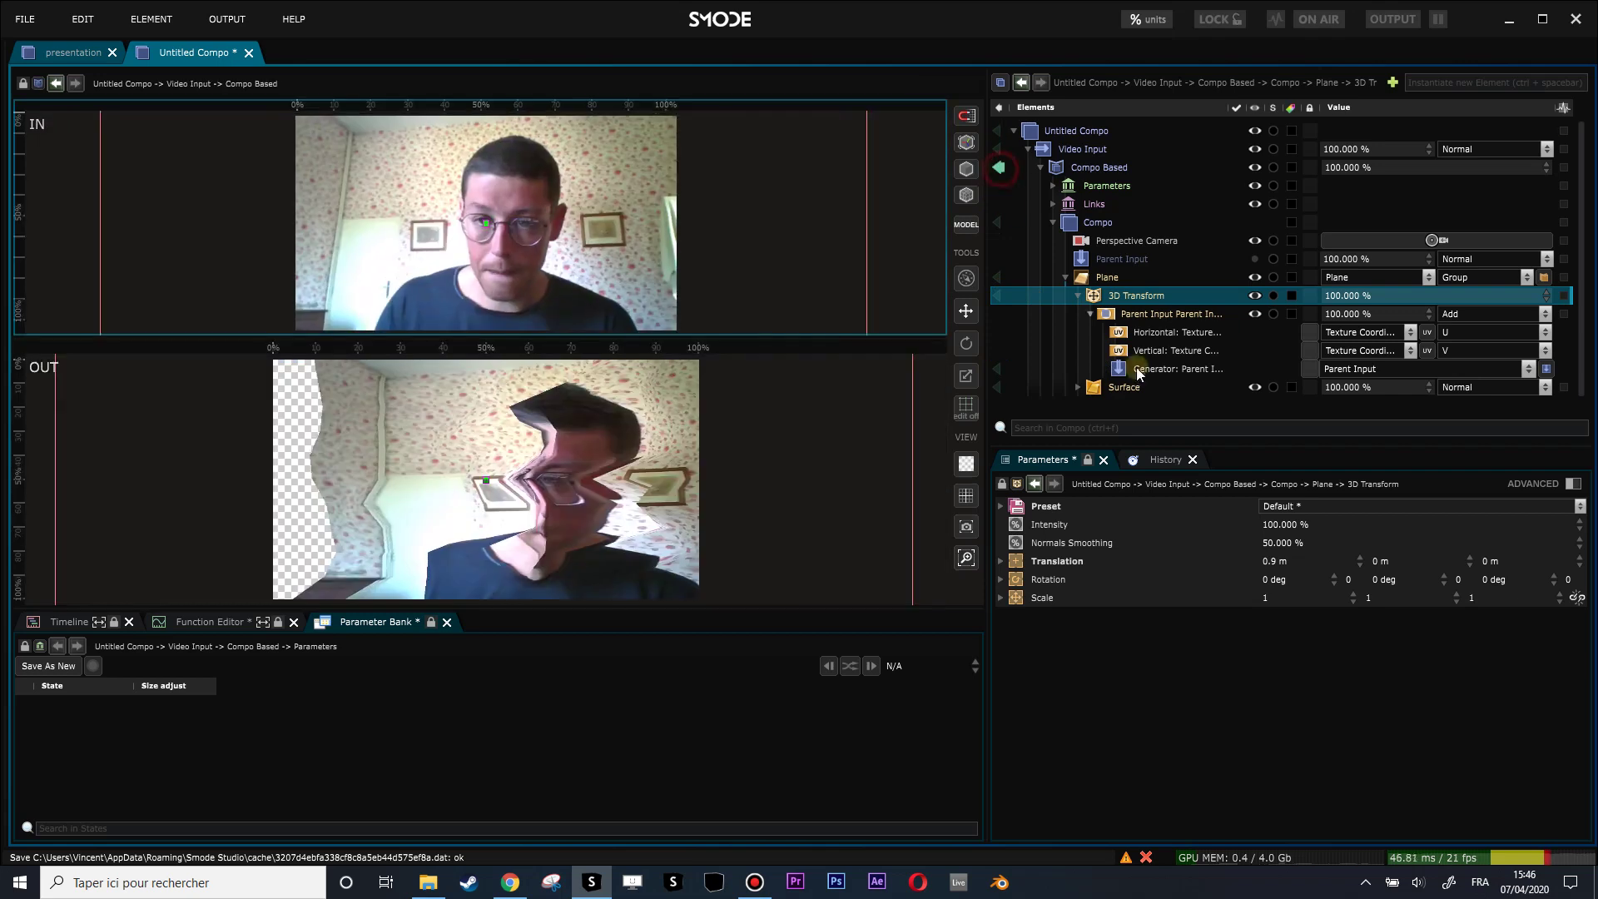
Step: Raise the Plane's precision from 10 to about 272 for finer streaks
left_click(1106, 278)
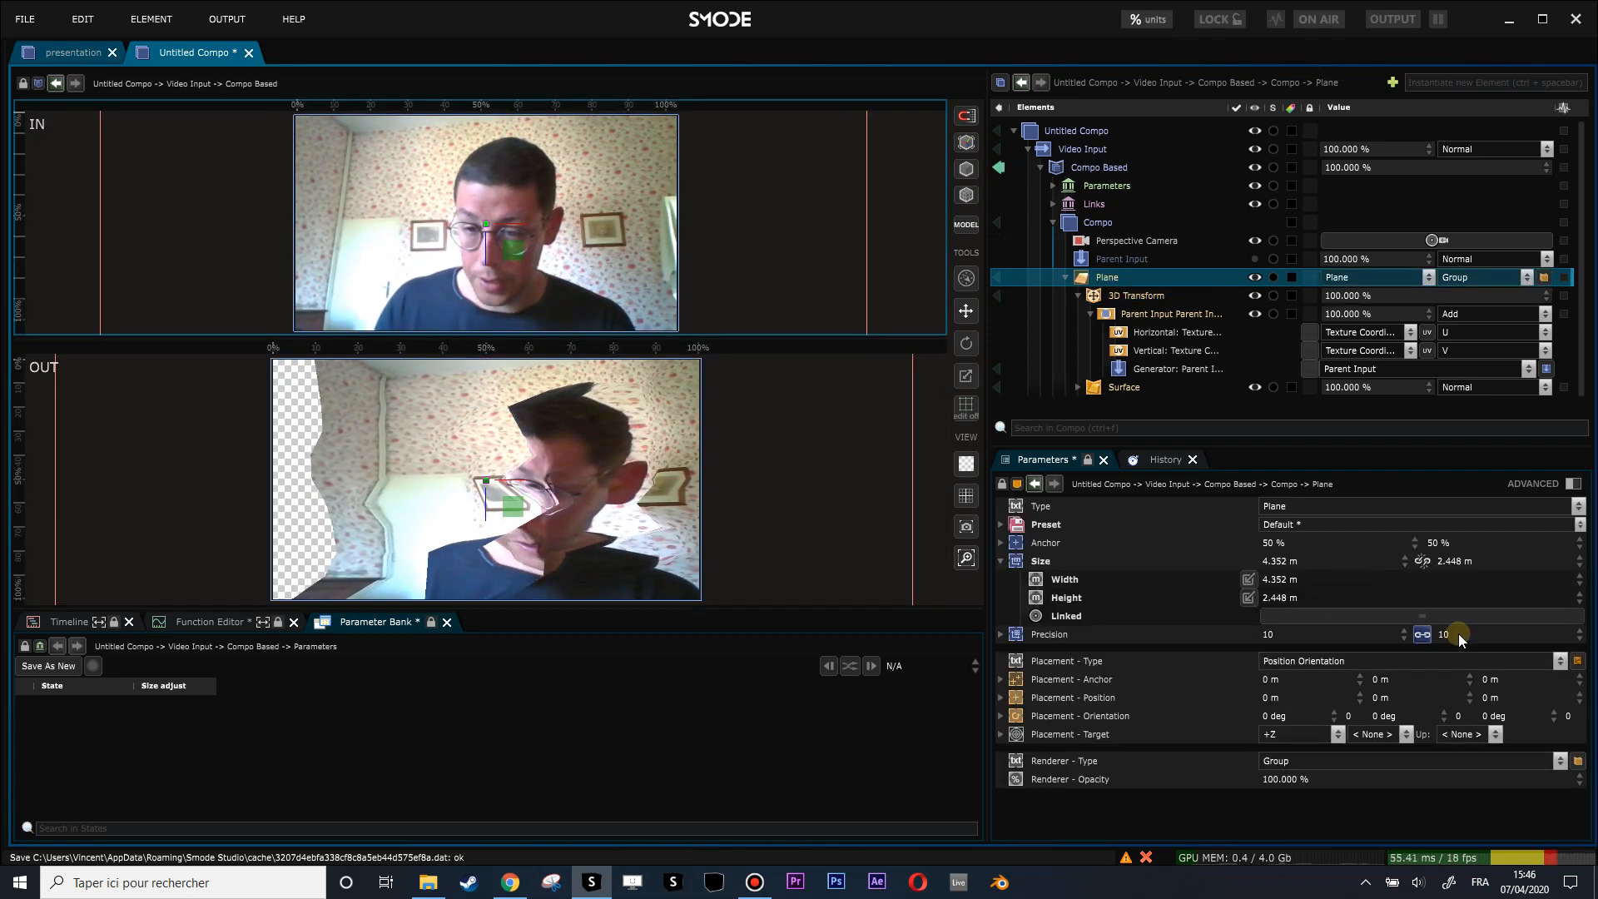
left_click_drag(1459, 633, 1573, 634)
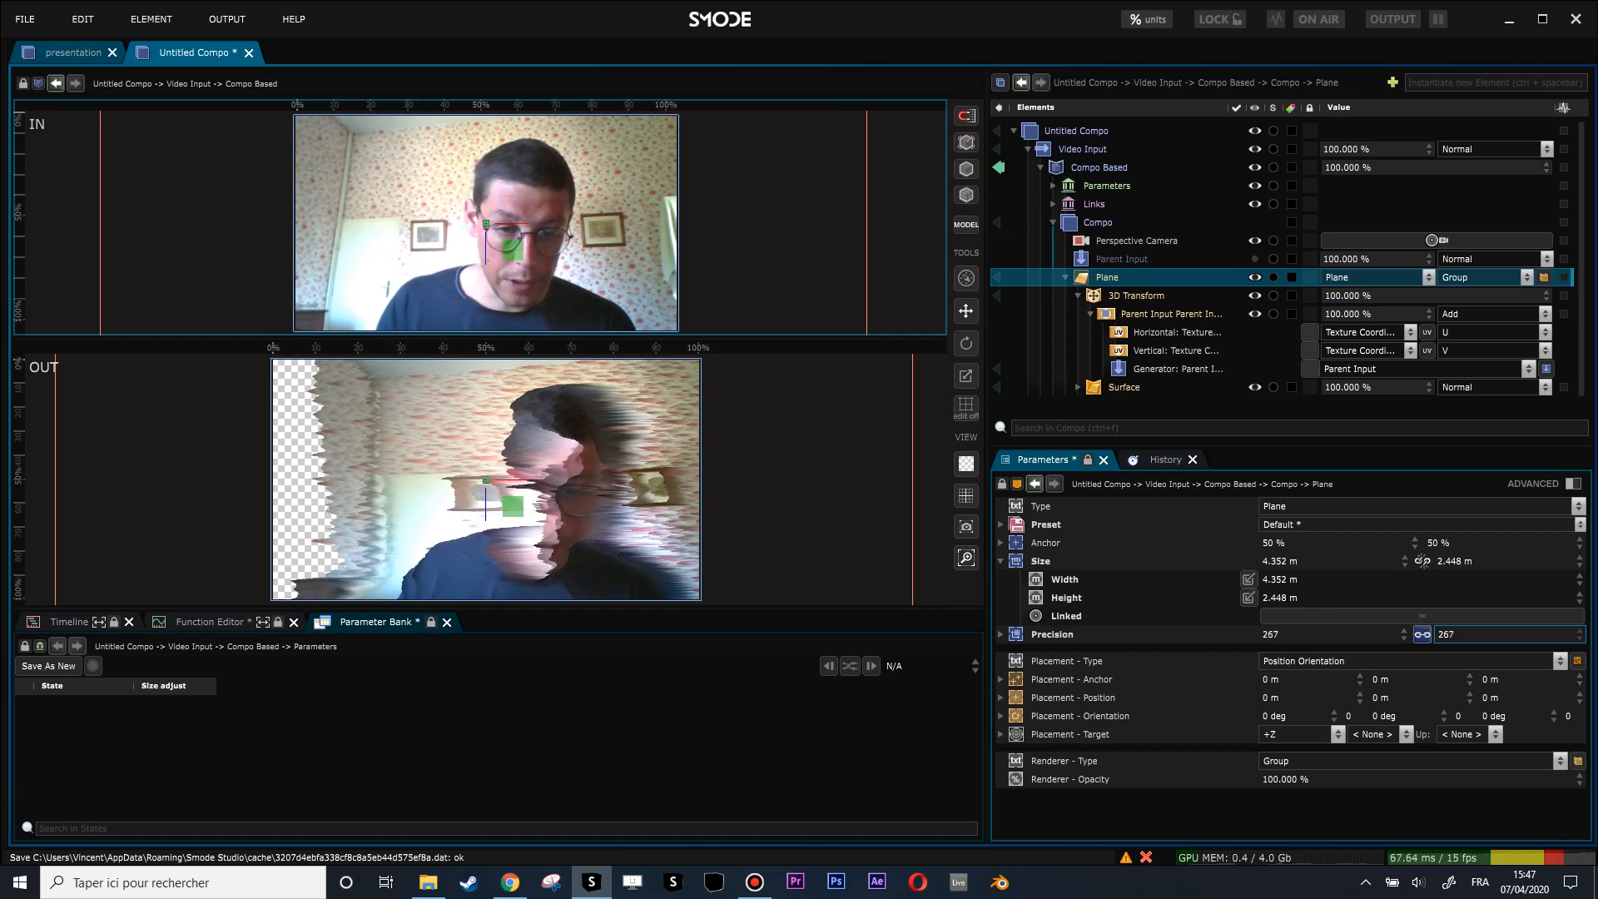
scroll(562, 520, "up", 1)
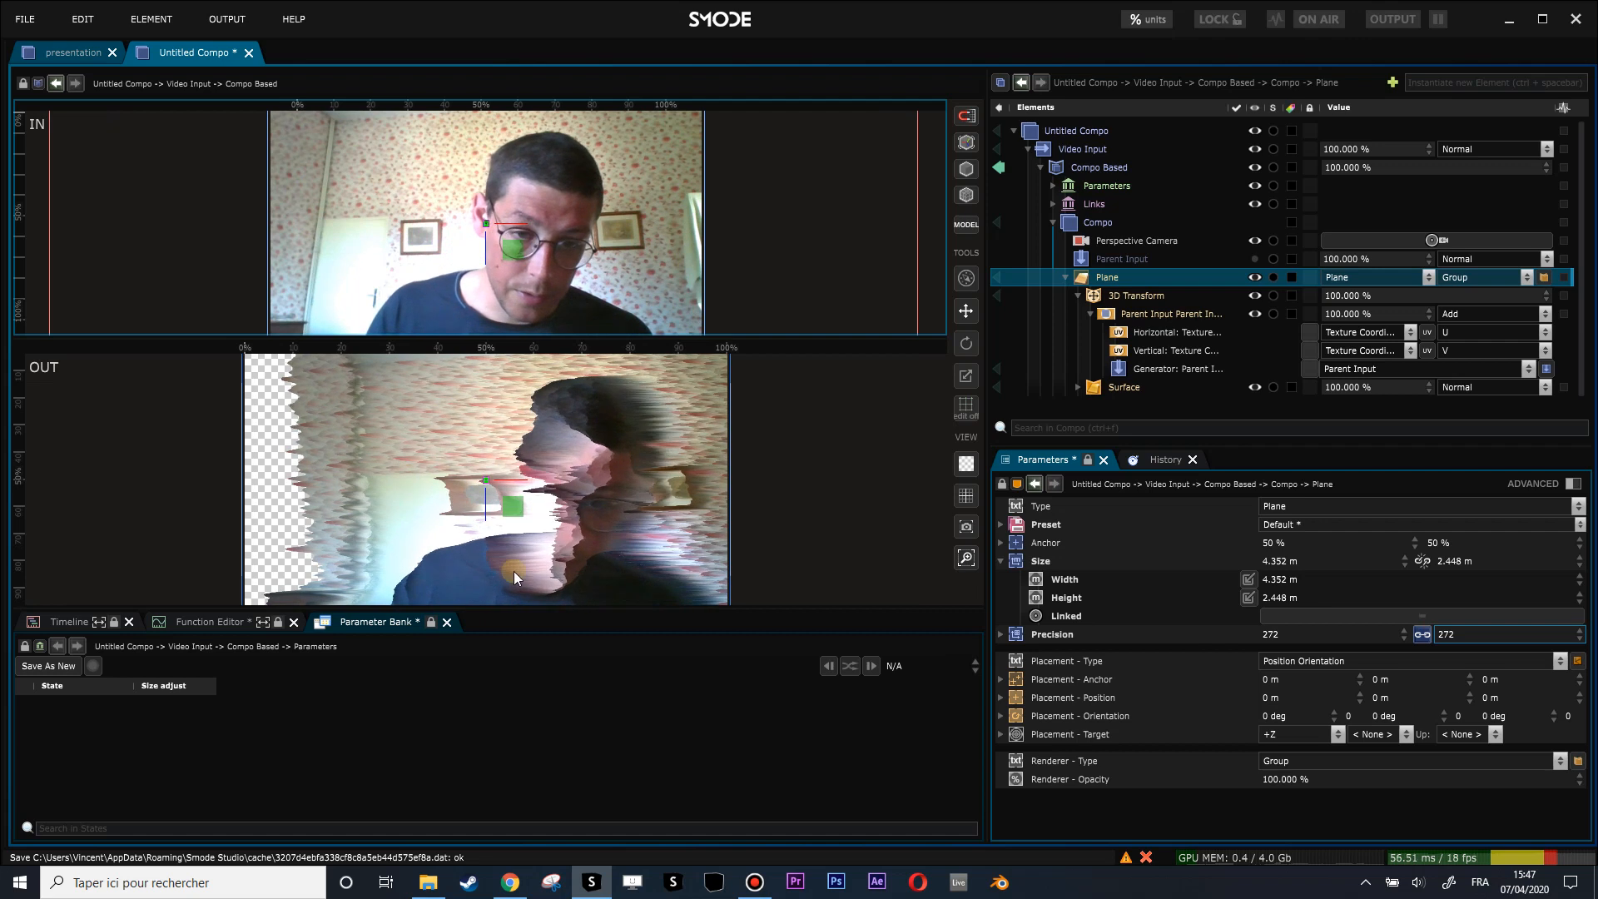
left_click(1161, 369)
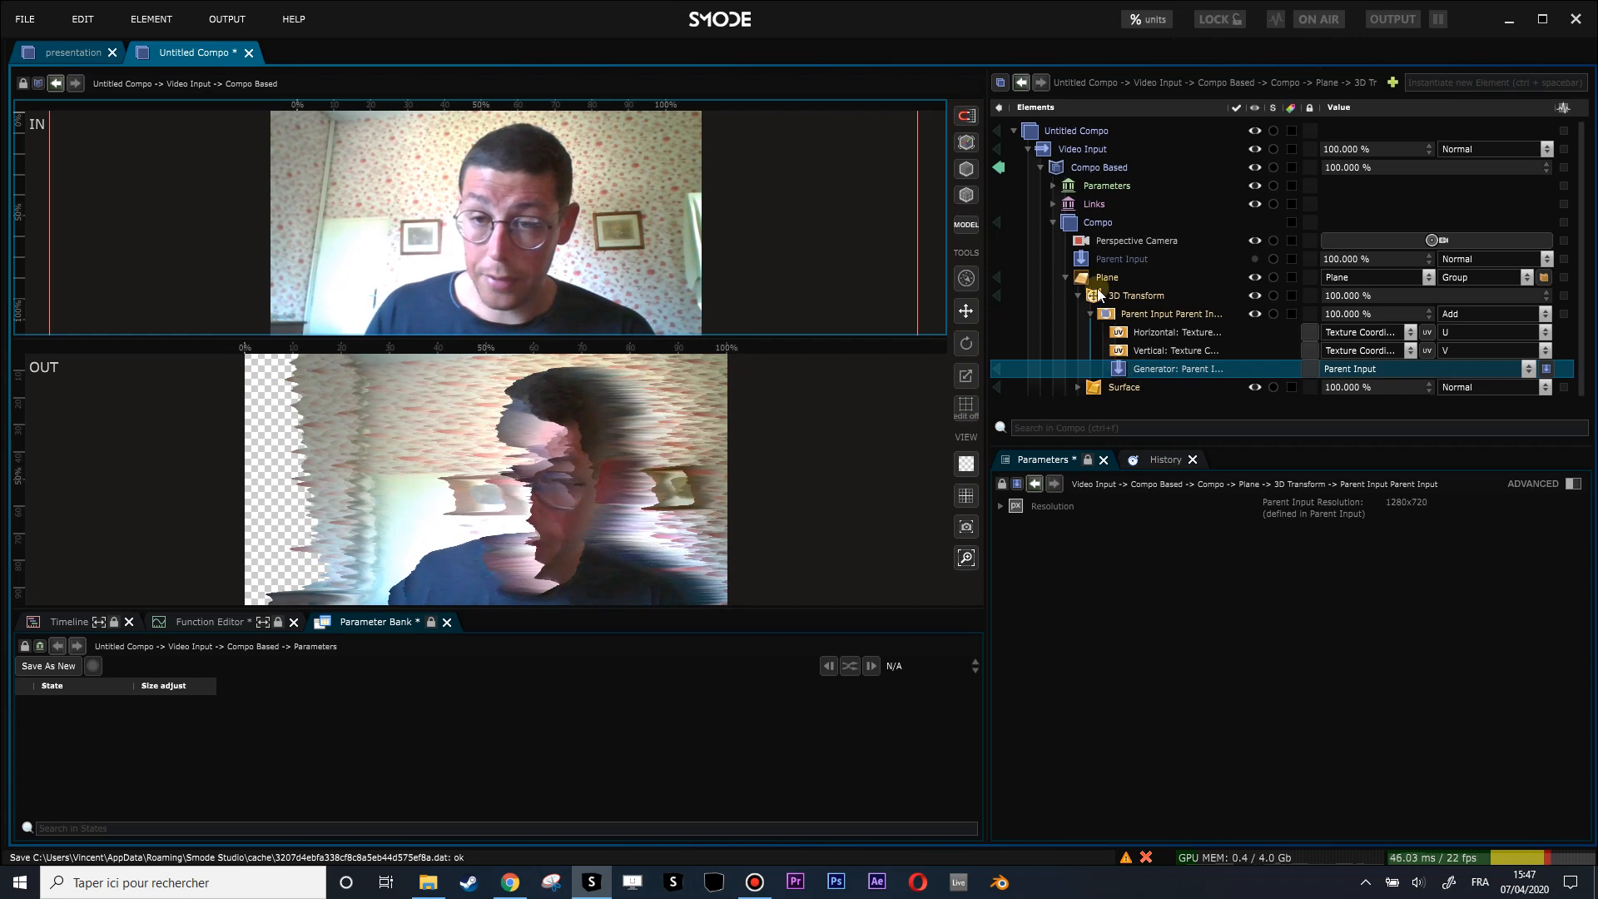
Step: Add a Color Mask to the generator in Key mode, sampling the skin tone DCAFD3
right_click(1121, 371)
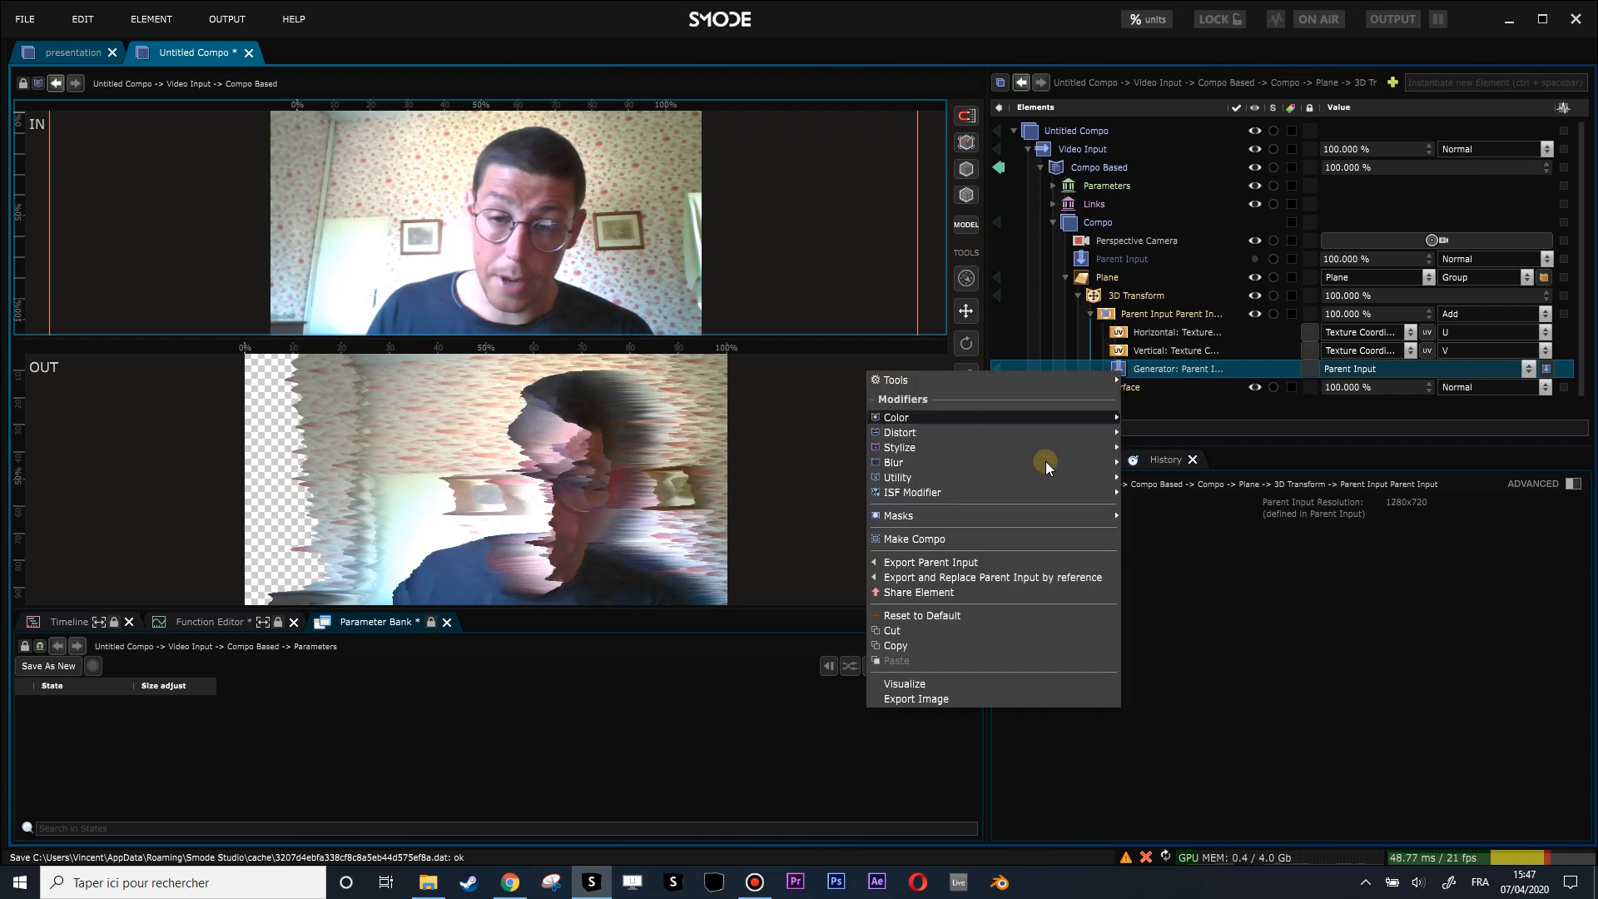
mouse_move(899, 514)
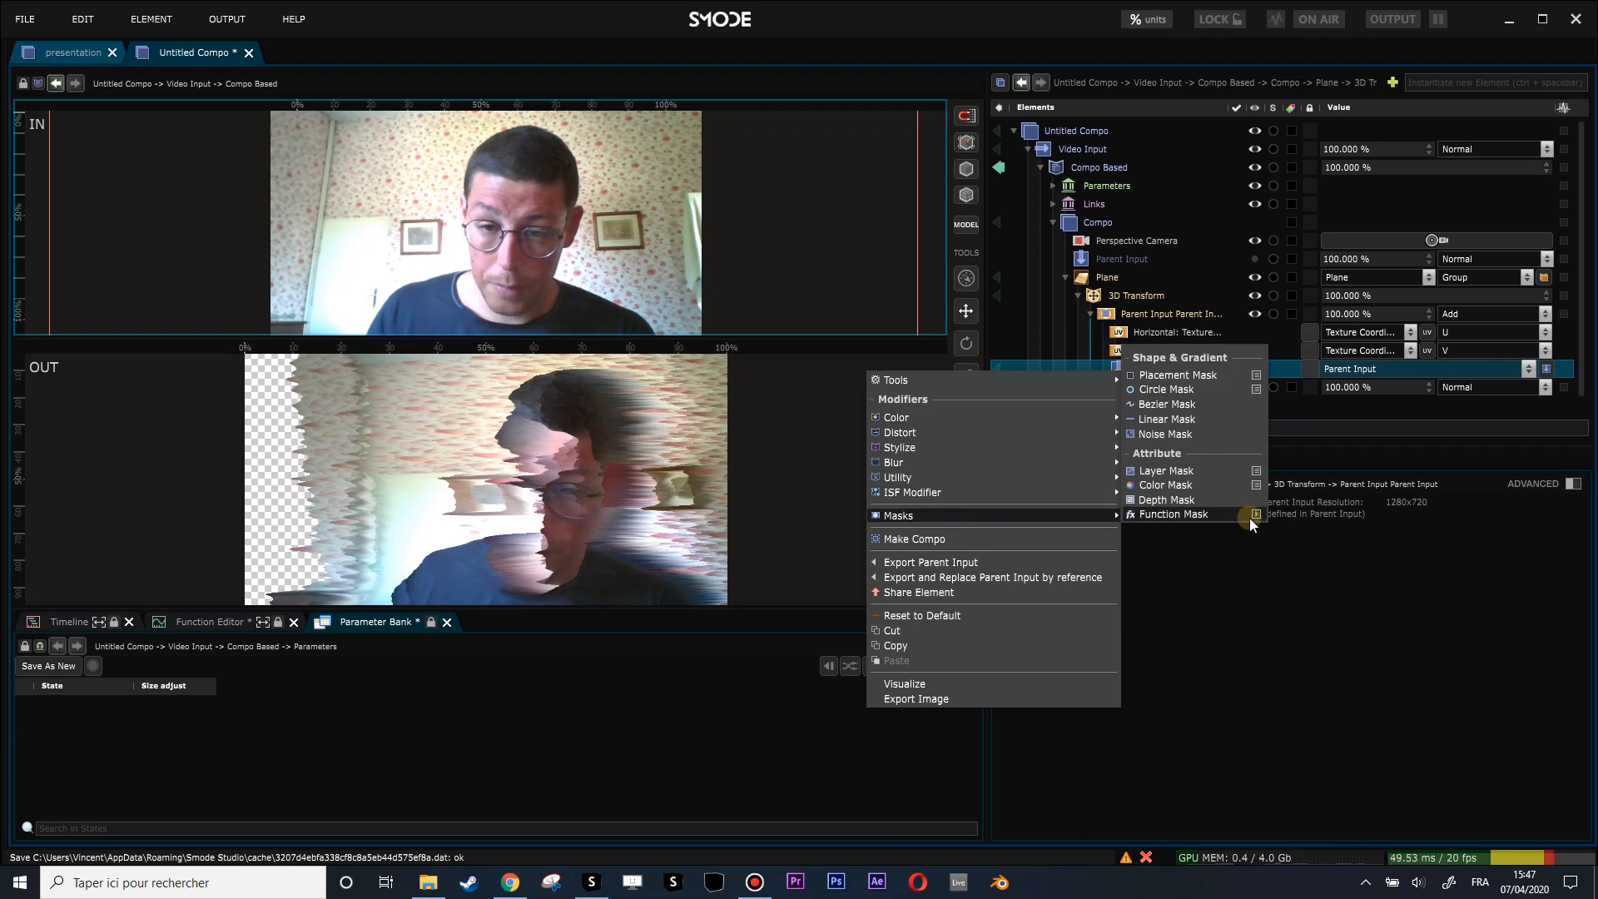
left_click(1161, 484)
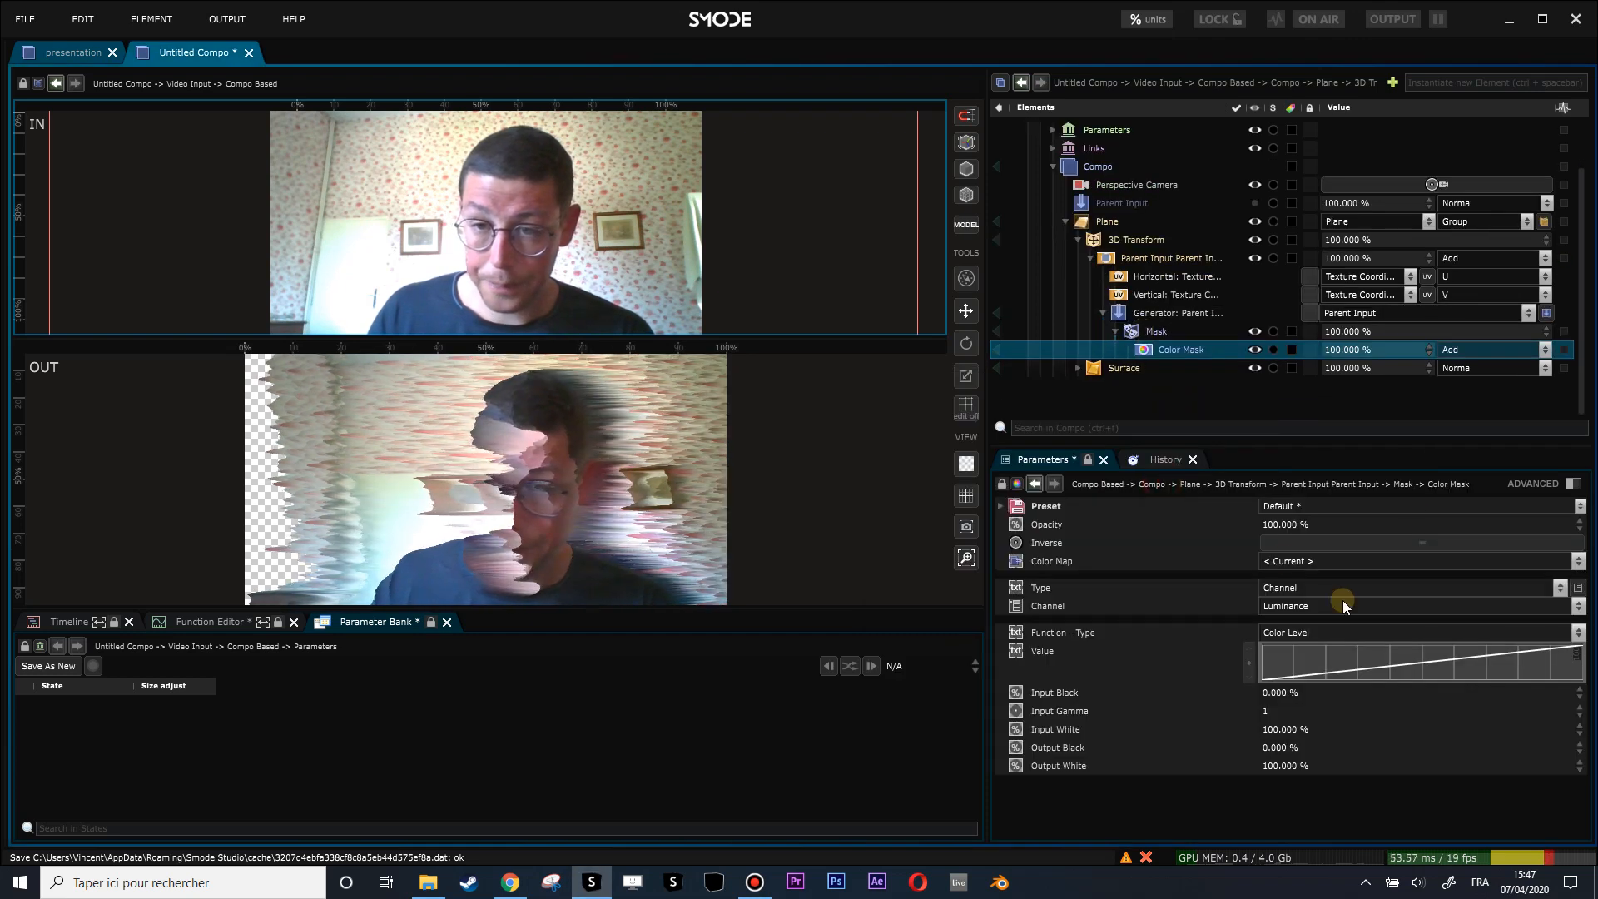
left_click(1314, 588)
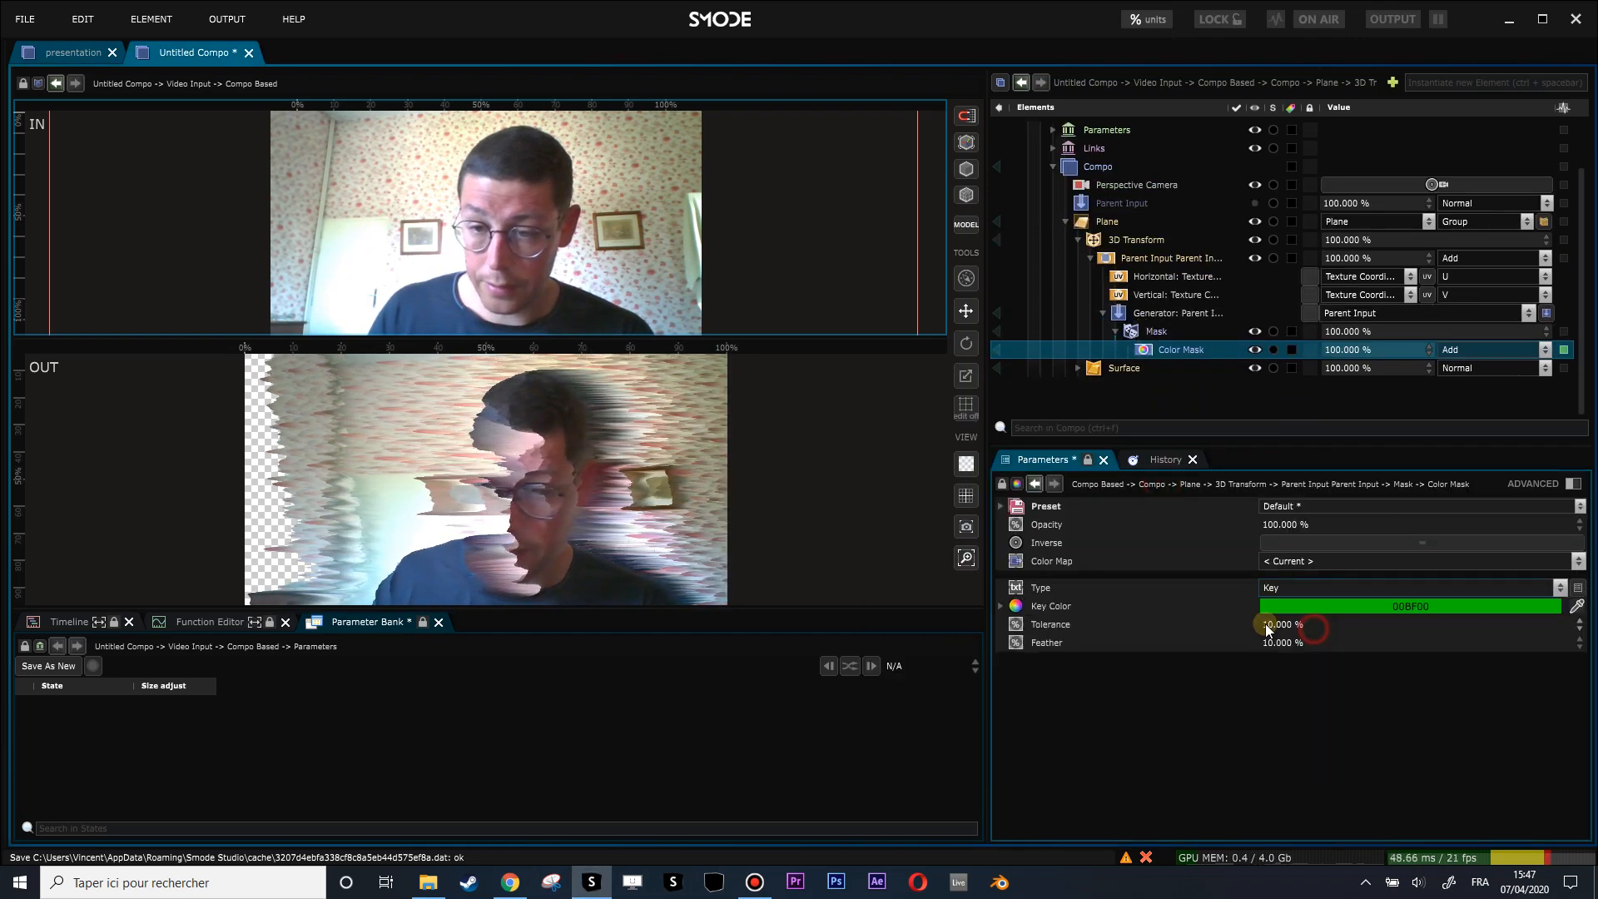
left_click(1575, 607)
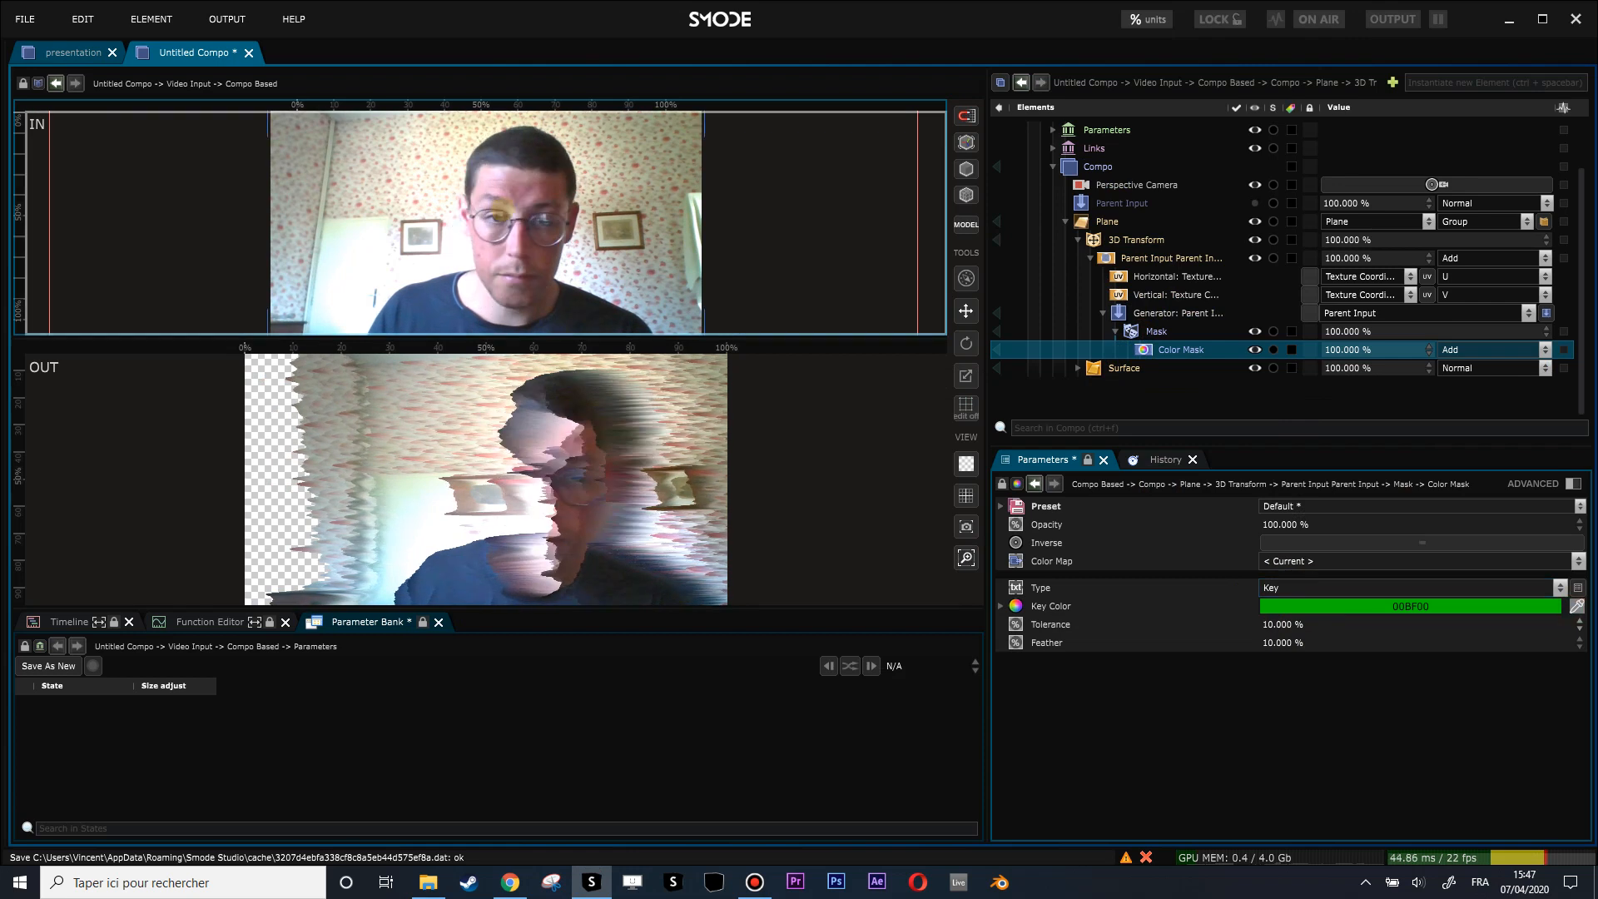
left_click(672, 392)
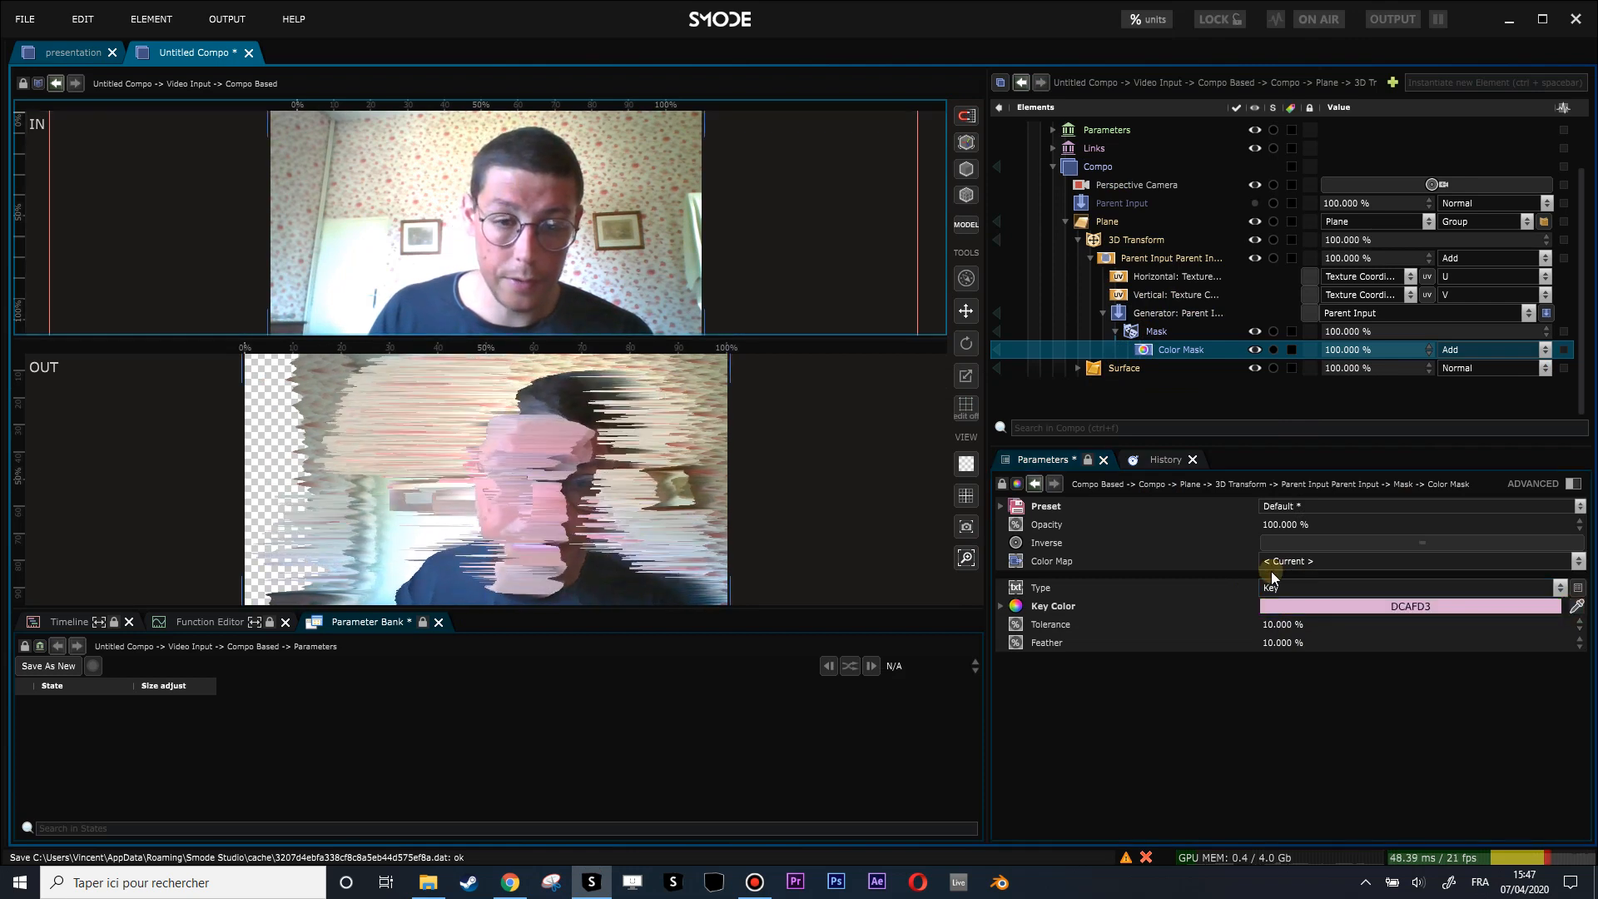
Step: Set the key feather to 0, tolerance to 4.8% and invert the mask
double_click(1275, 642)
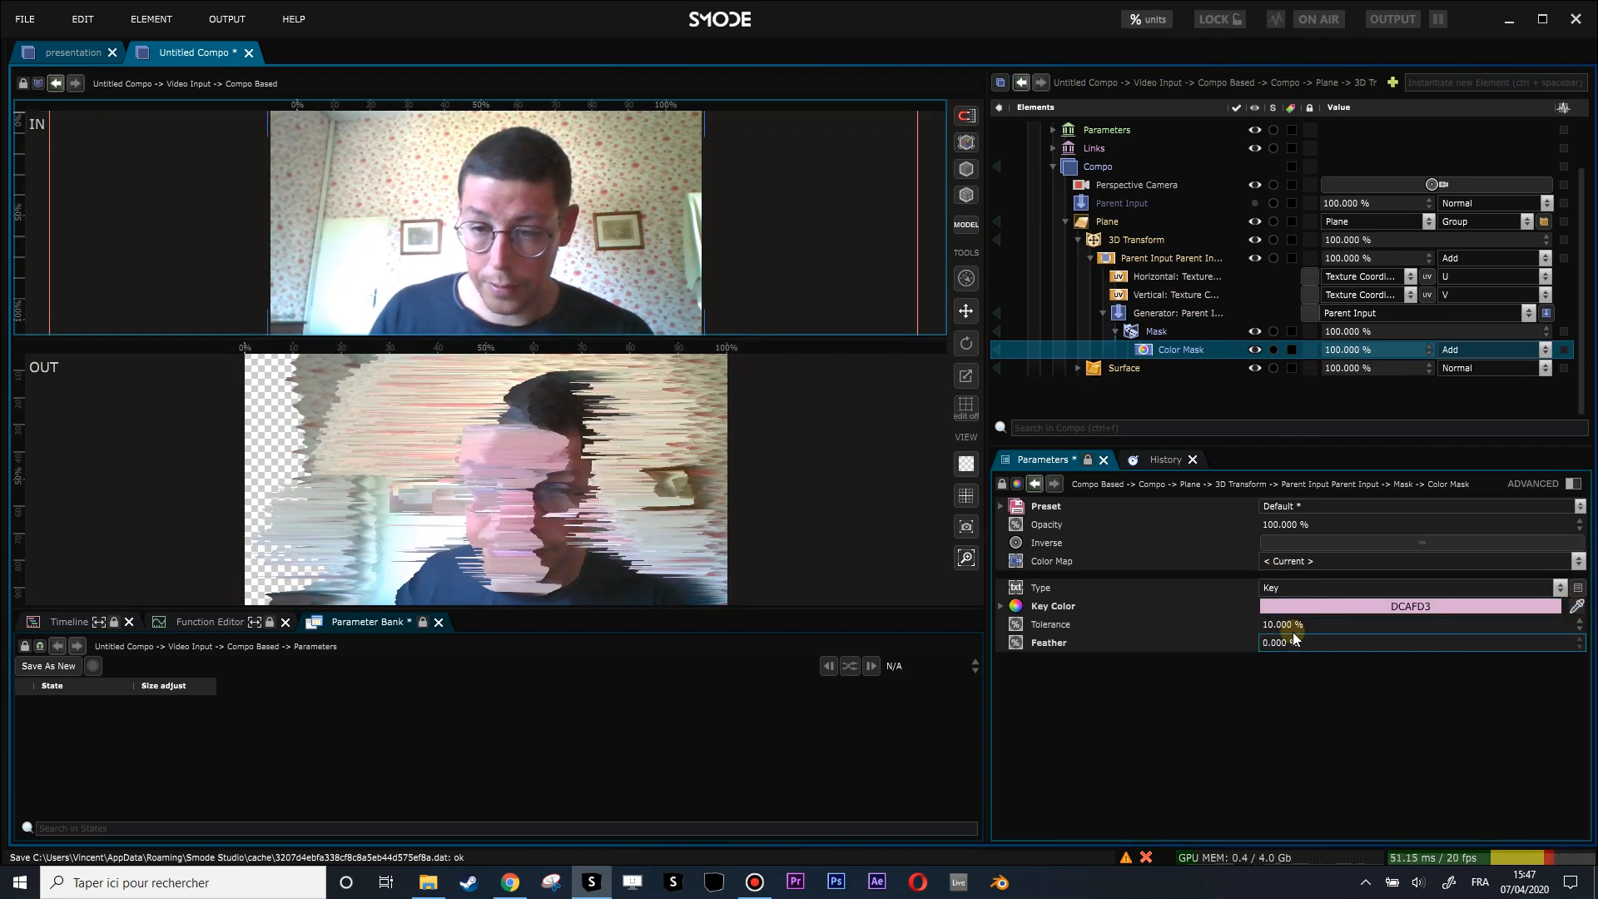
left_click_drag(1291, 626, 1264, 626)
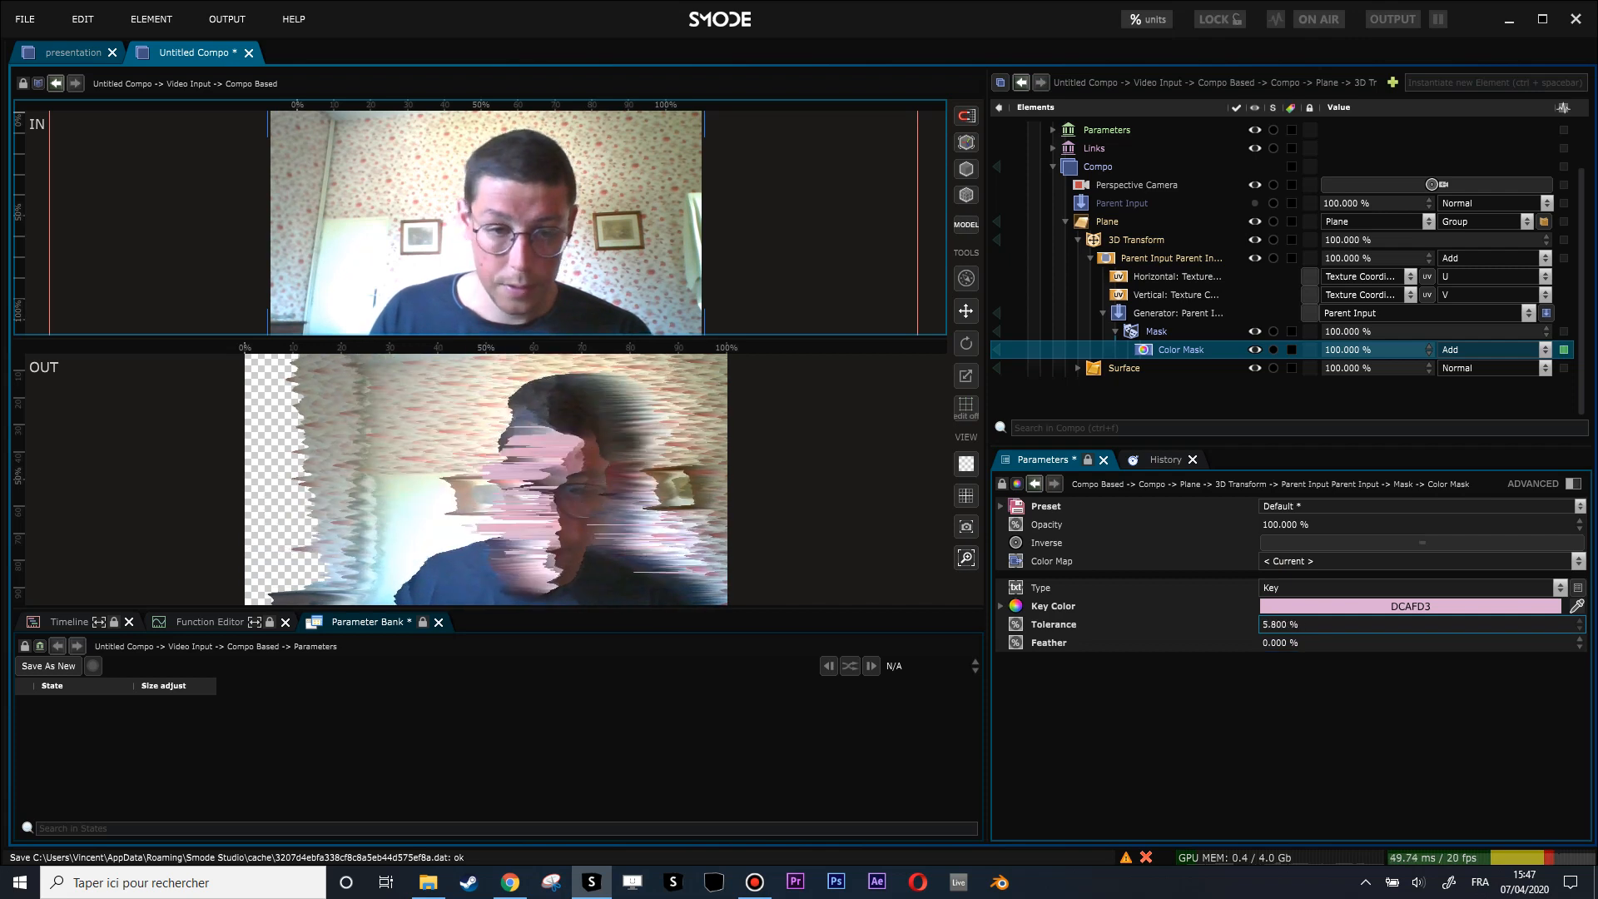
left_click(1285, 542)
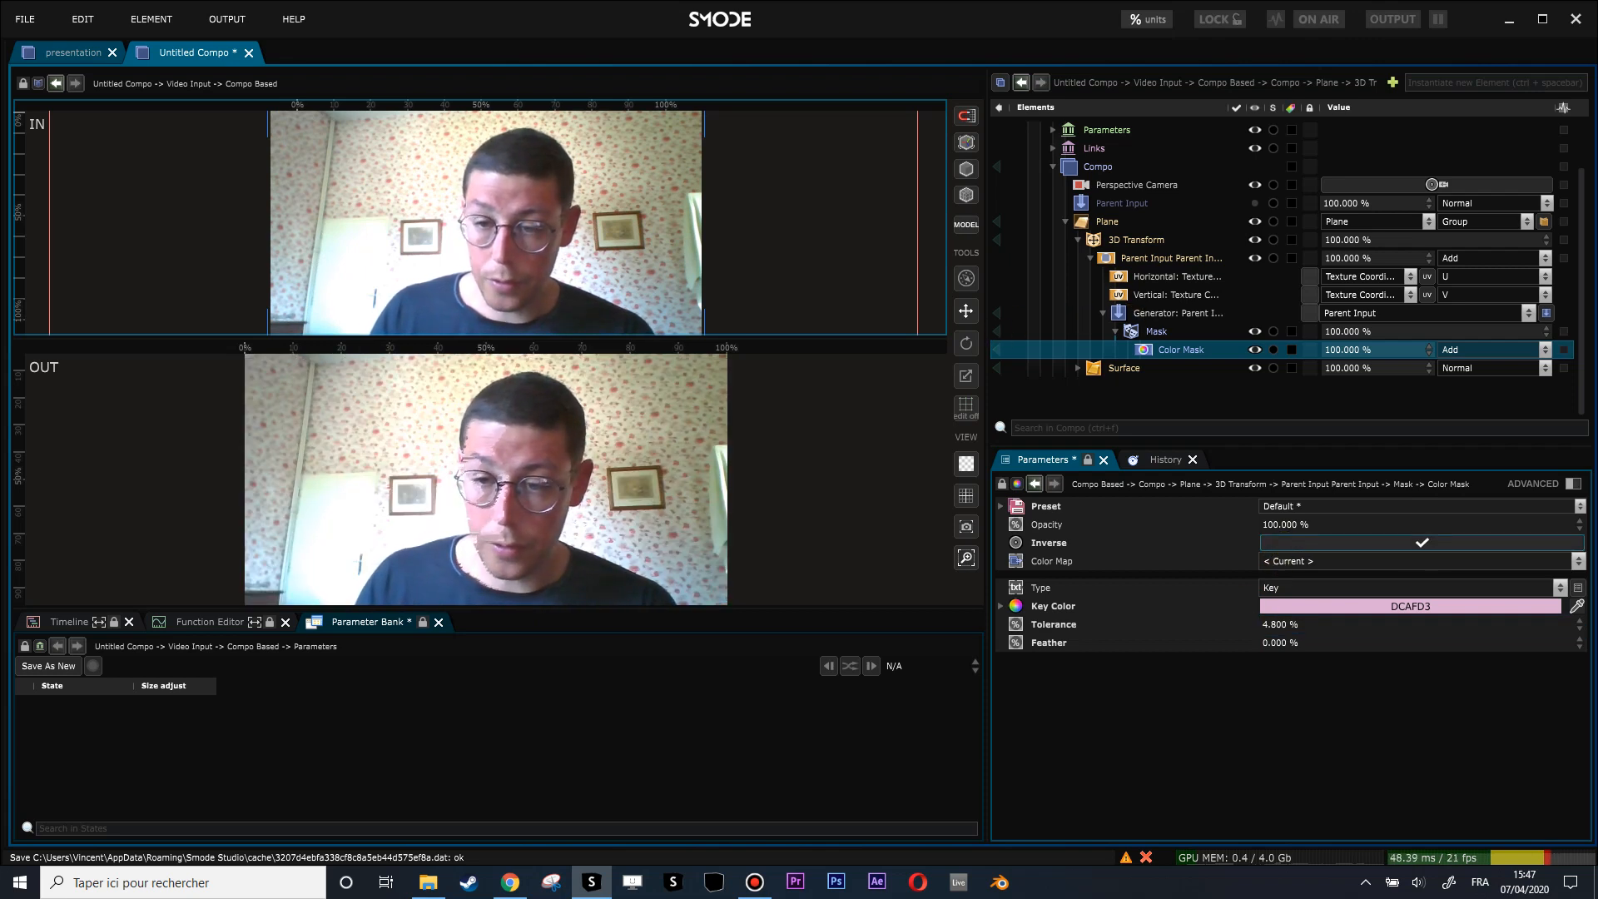
Step: Retune the key tolerance, shift the 3D Transform X translation negative and reset feather to 0
left_click_drag(1373, 622, 1324, 623)
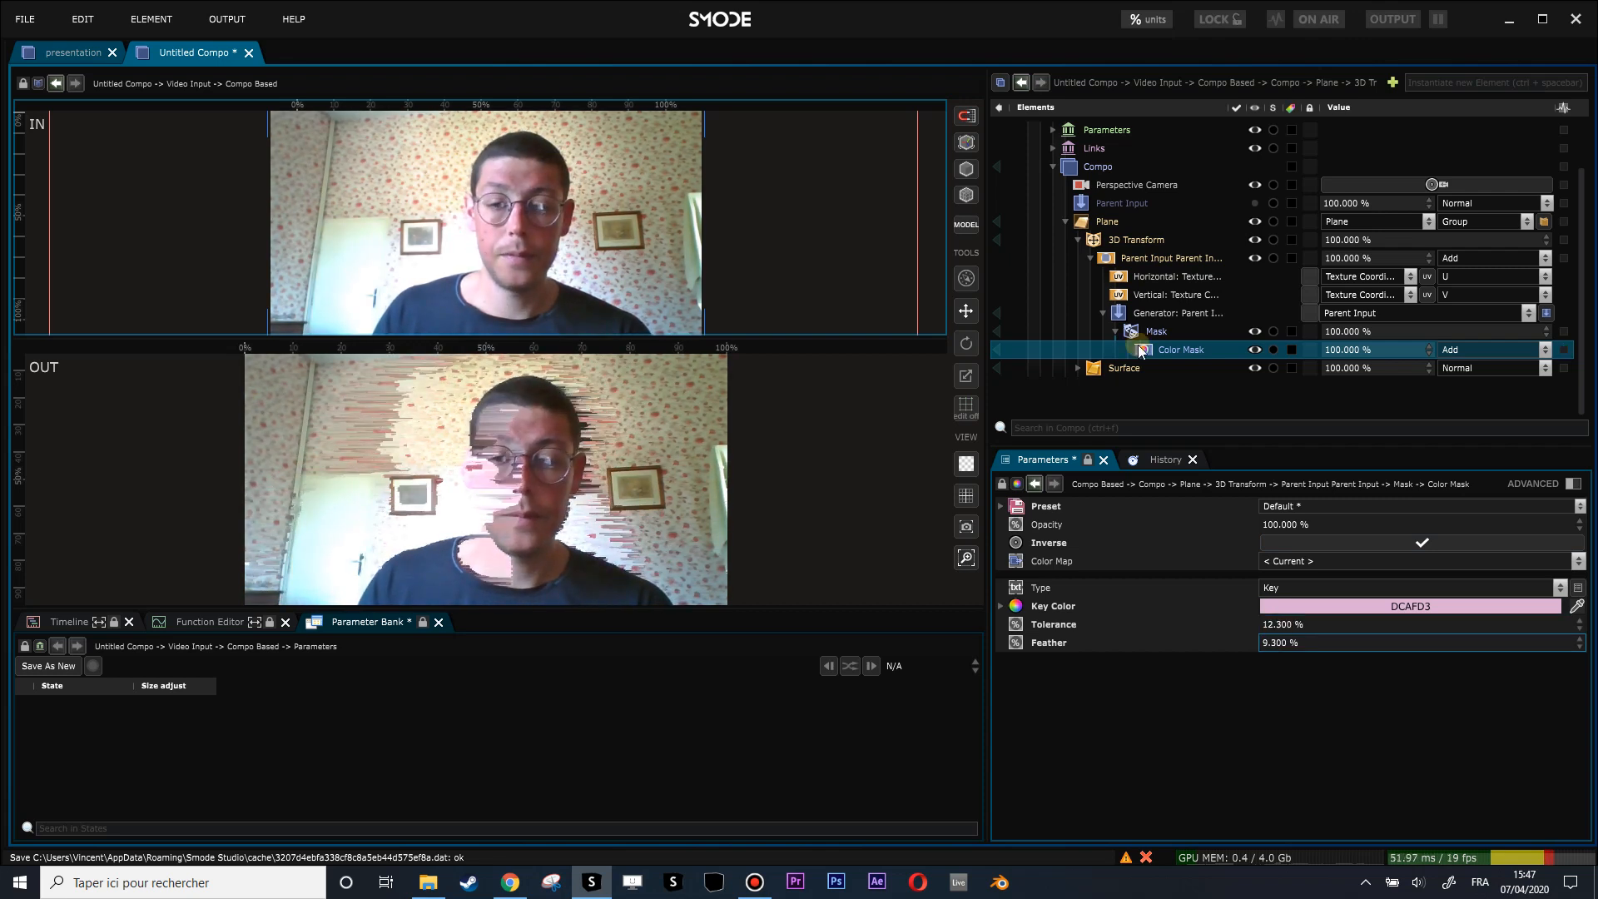
left_click(1128, 240)
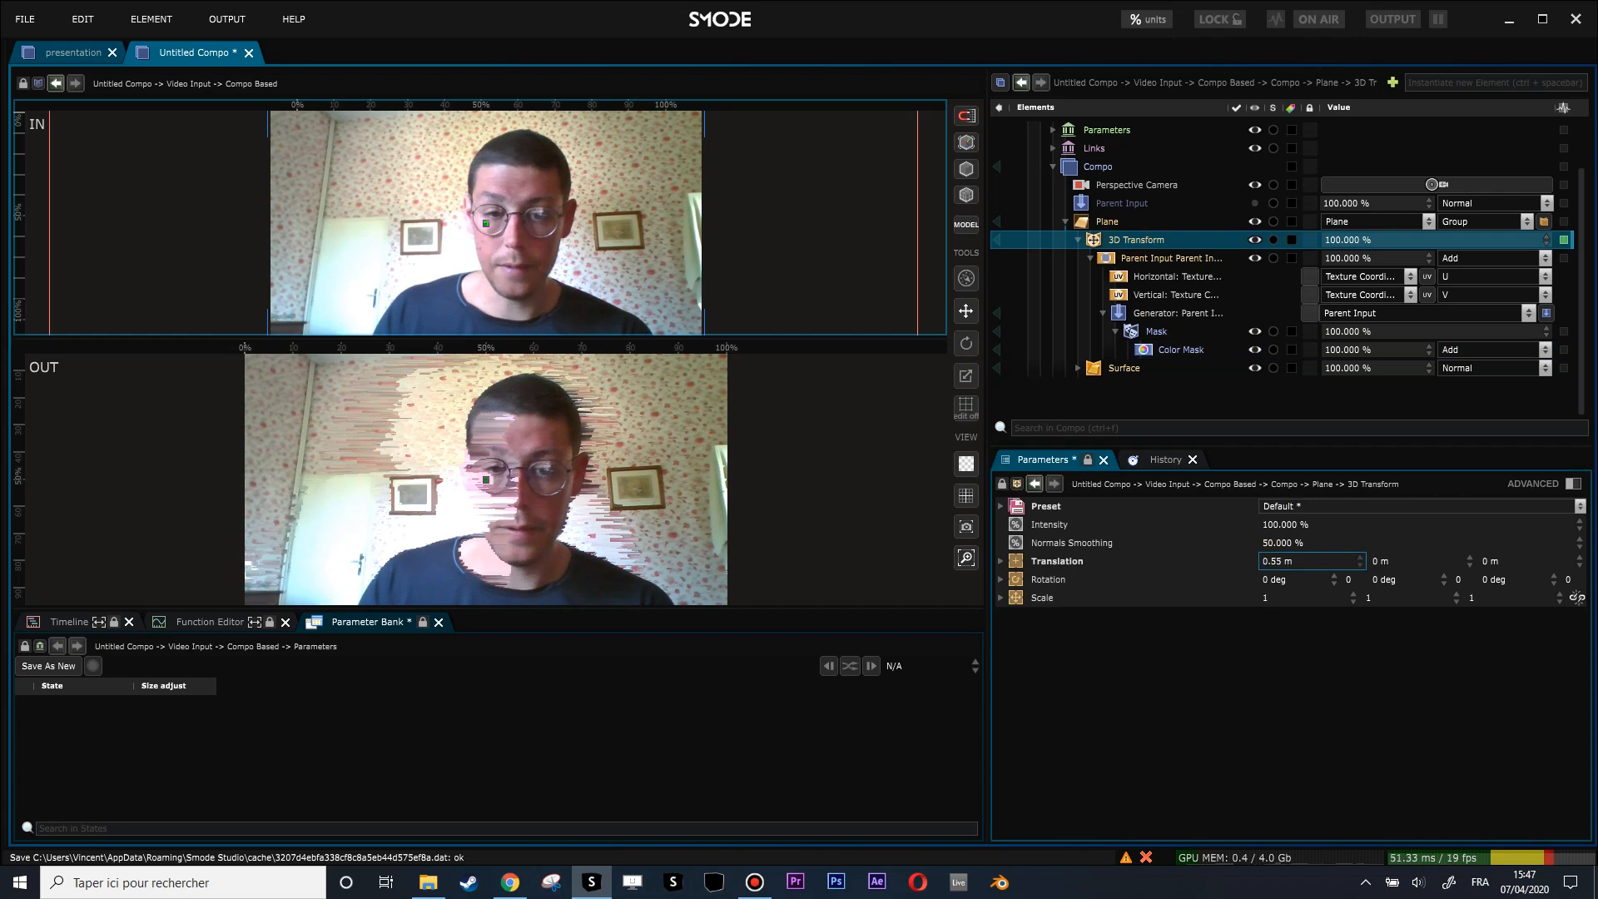
left_click_drag(1280, 560, 1263, 561)
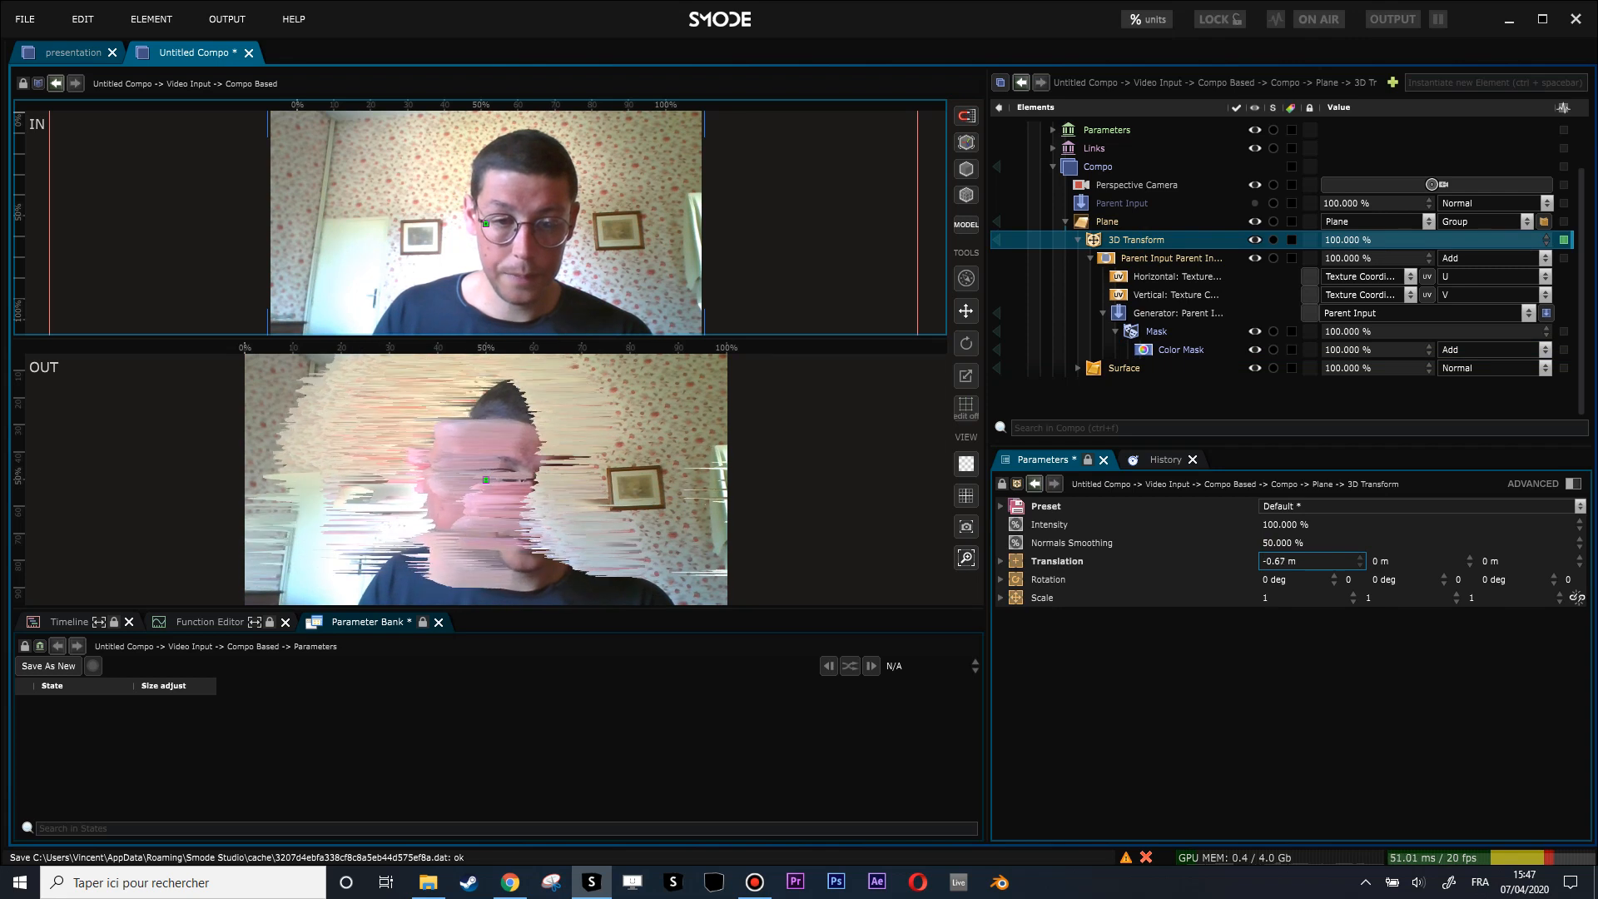
left_click(1167, 350)
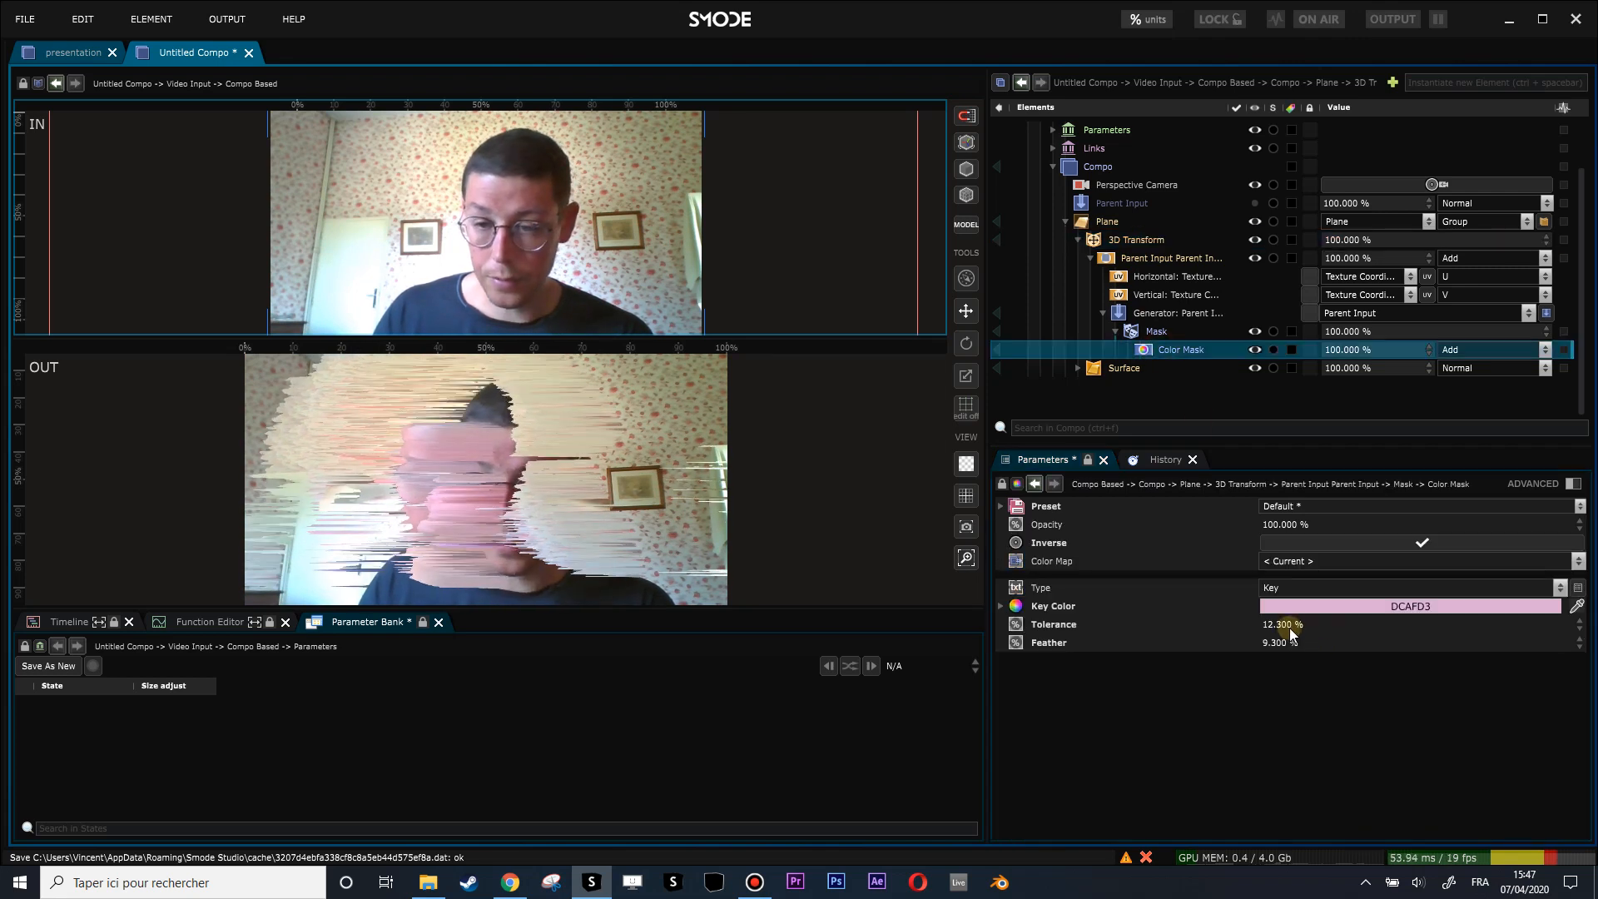
mouse_move(1280, 643)
left_mouse_down()
mouse_move(1236, 643)
mouse_move(1261, 624)
left_mouse_up()
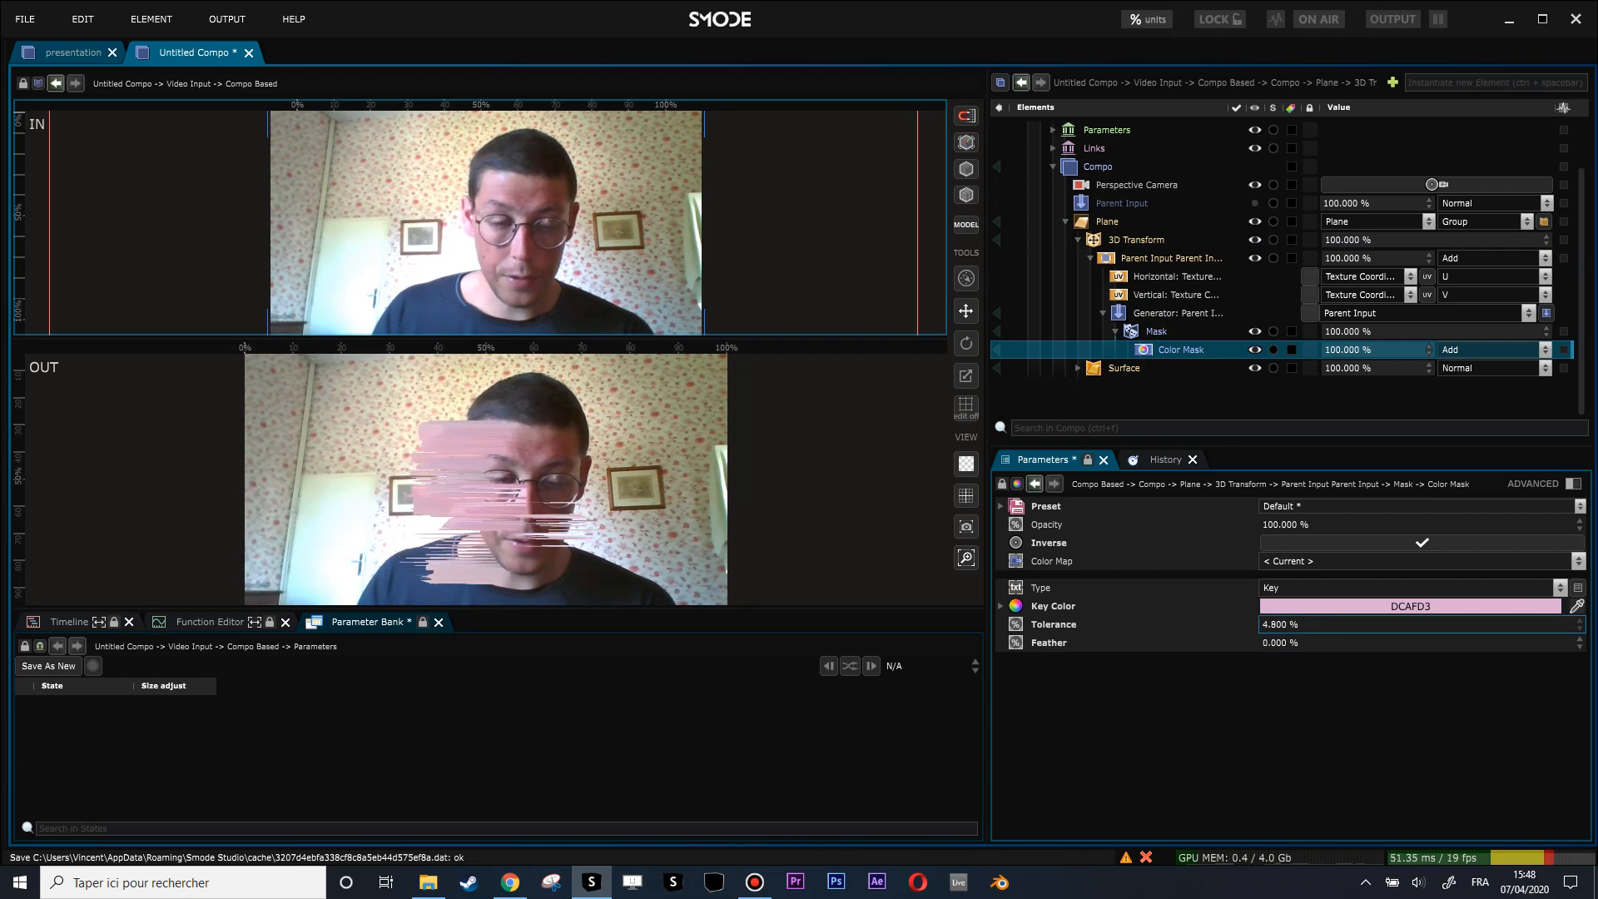
Step: Push the 3D Transform displacement further left and preview the mask output alone
left_click(1136, 239)
left_click(1285, 560)
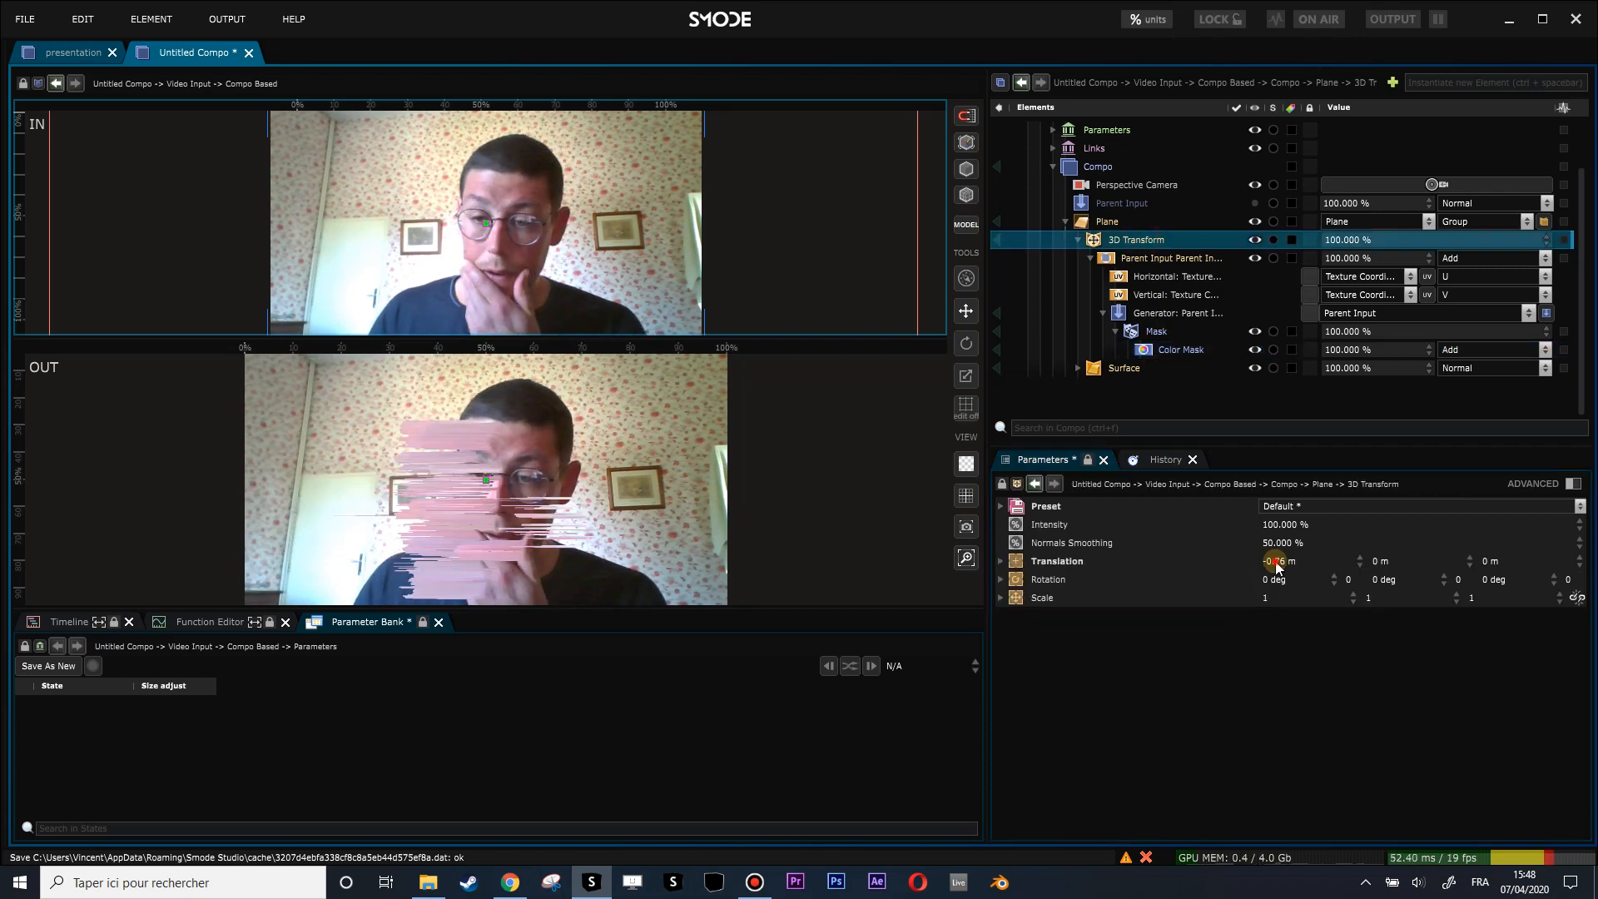
left_click_drag(1286, 560, 1267, 561)
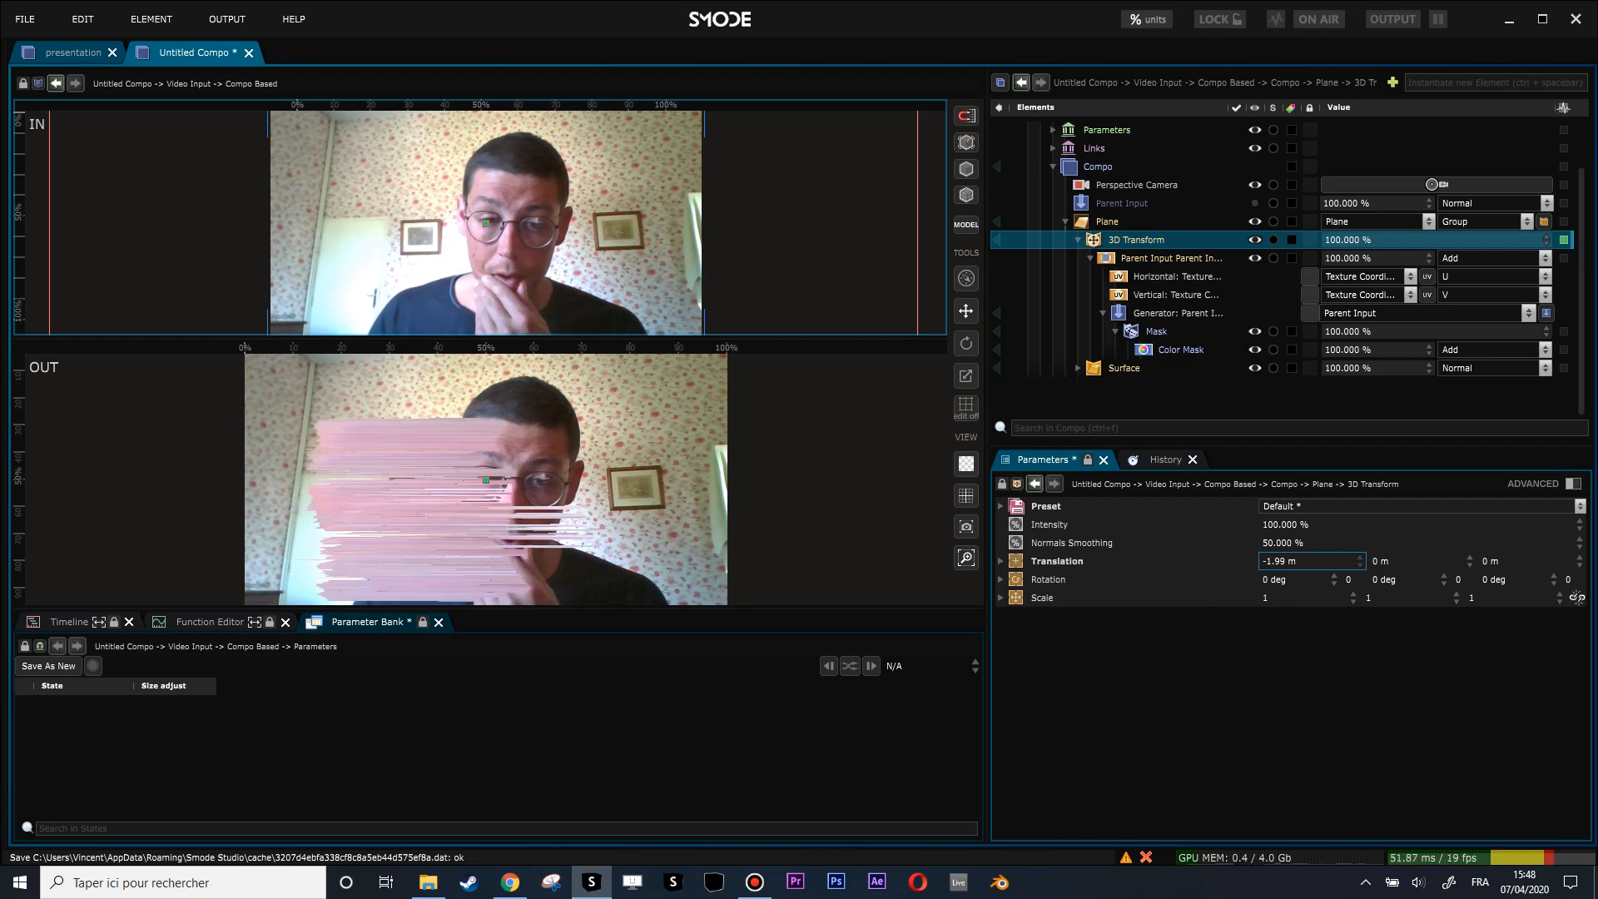
scroll(545, 485, "up", 2)
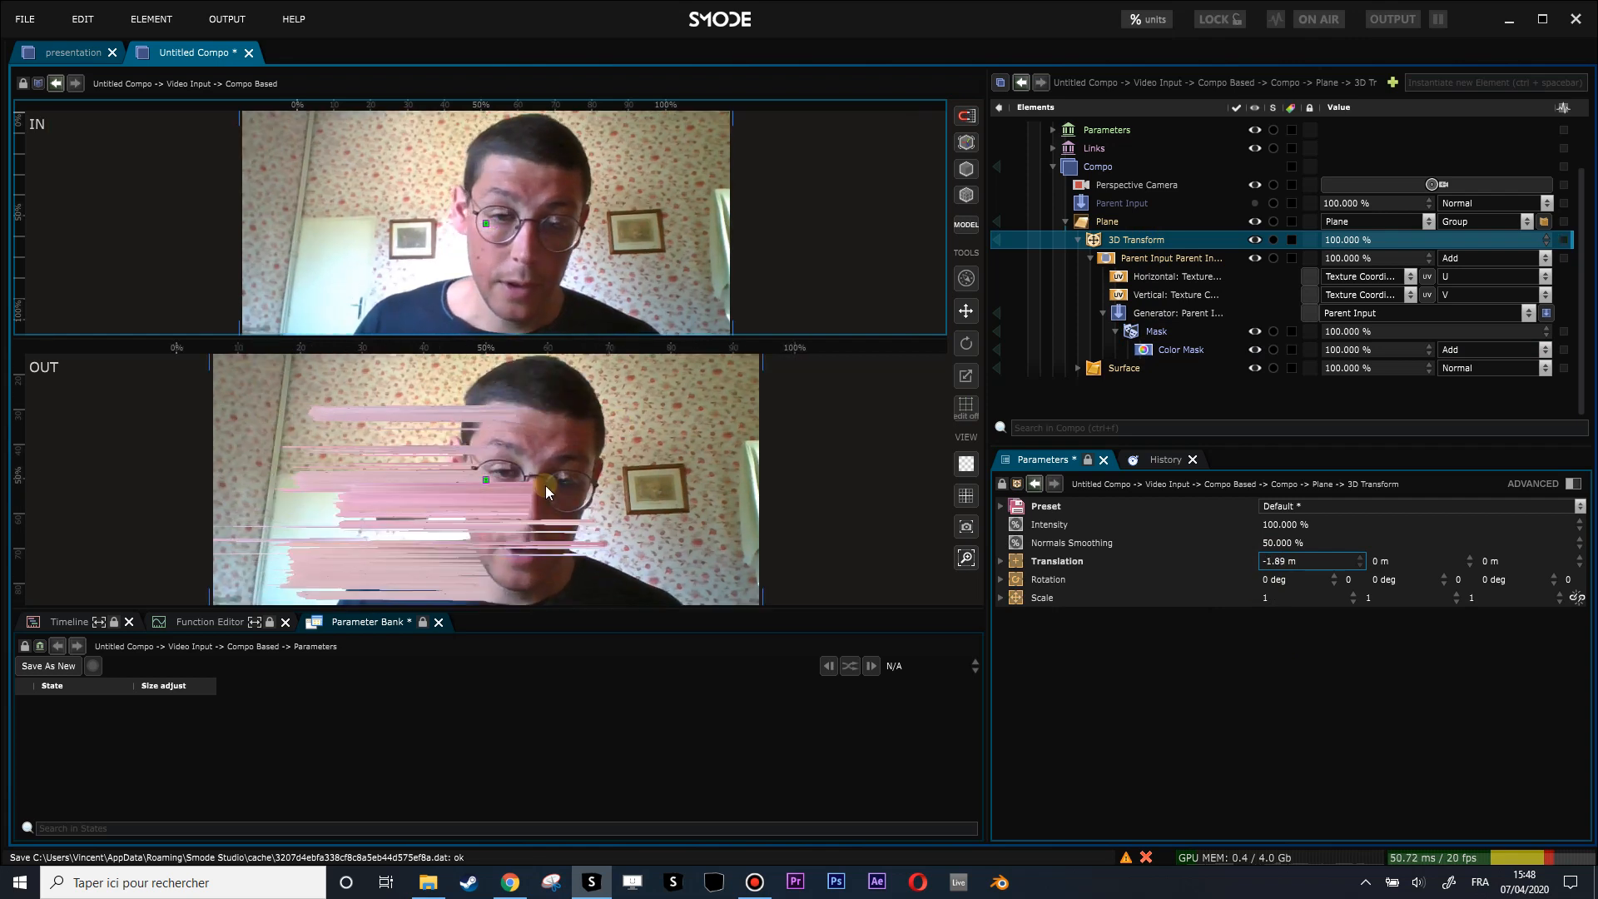
scroll(420, 478, "up", 3)
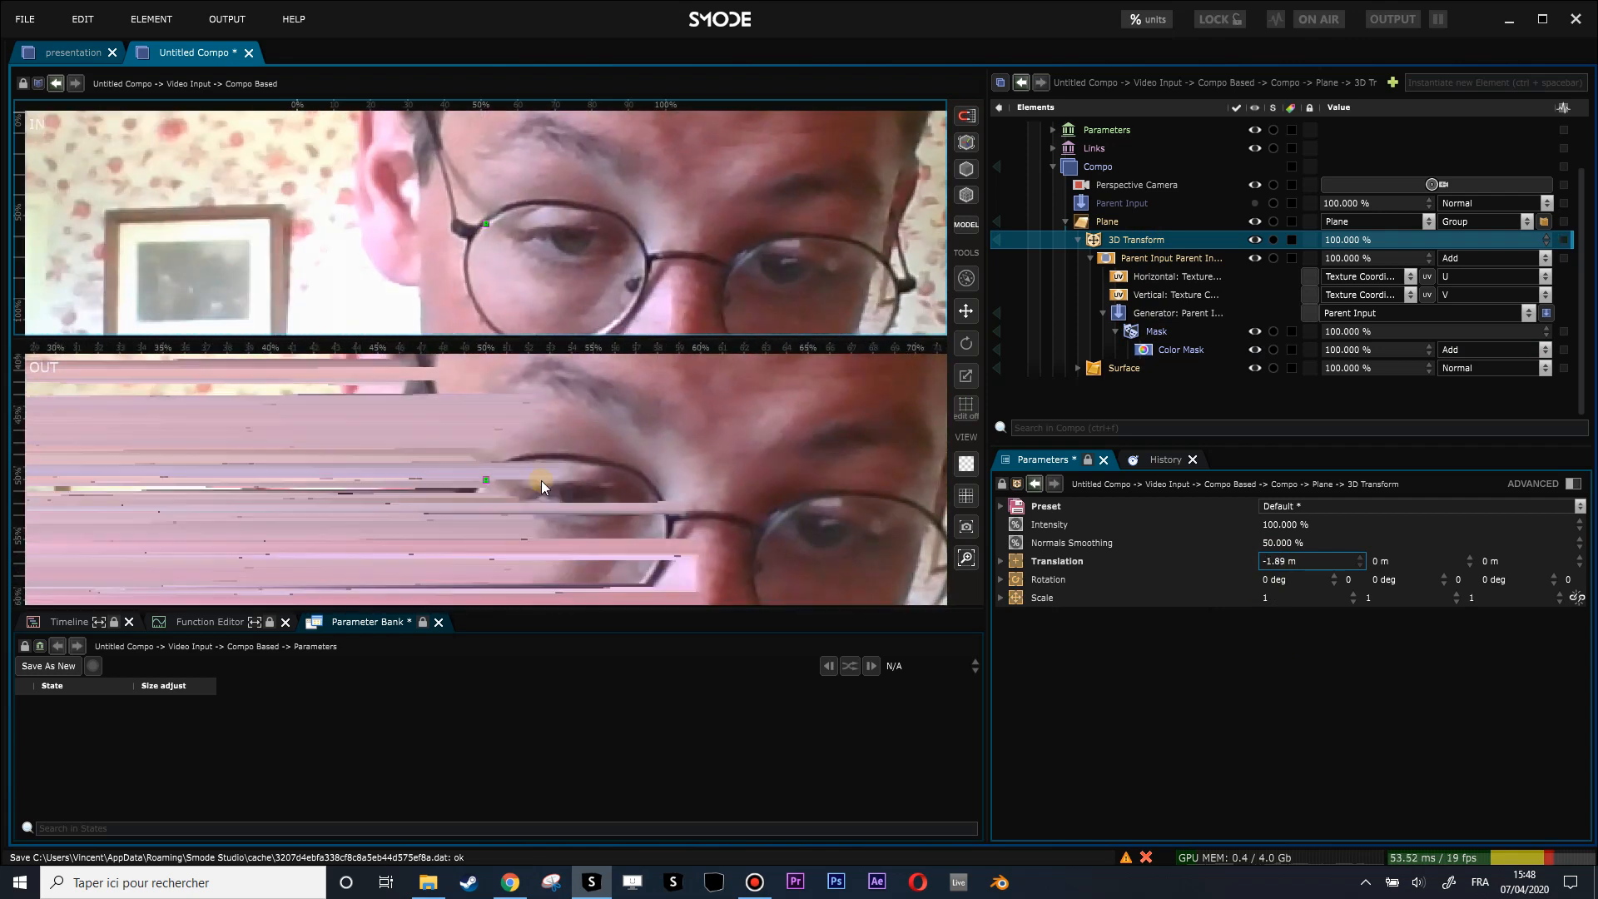
scroll(503, 466, "down", 3)
scroll(464, 450, "down", 2)
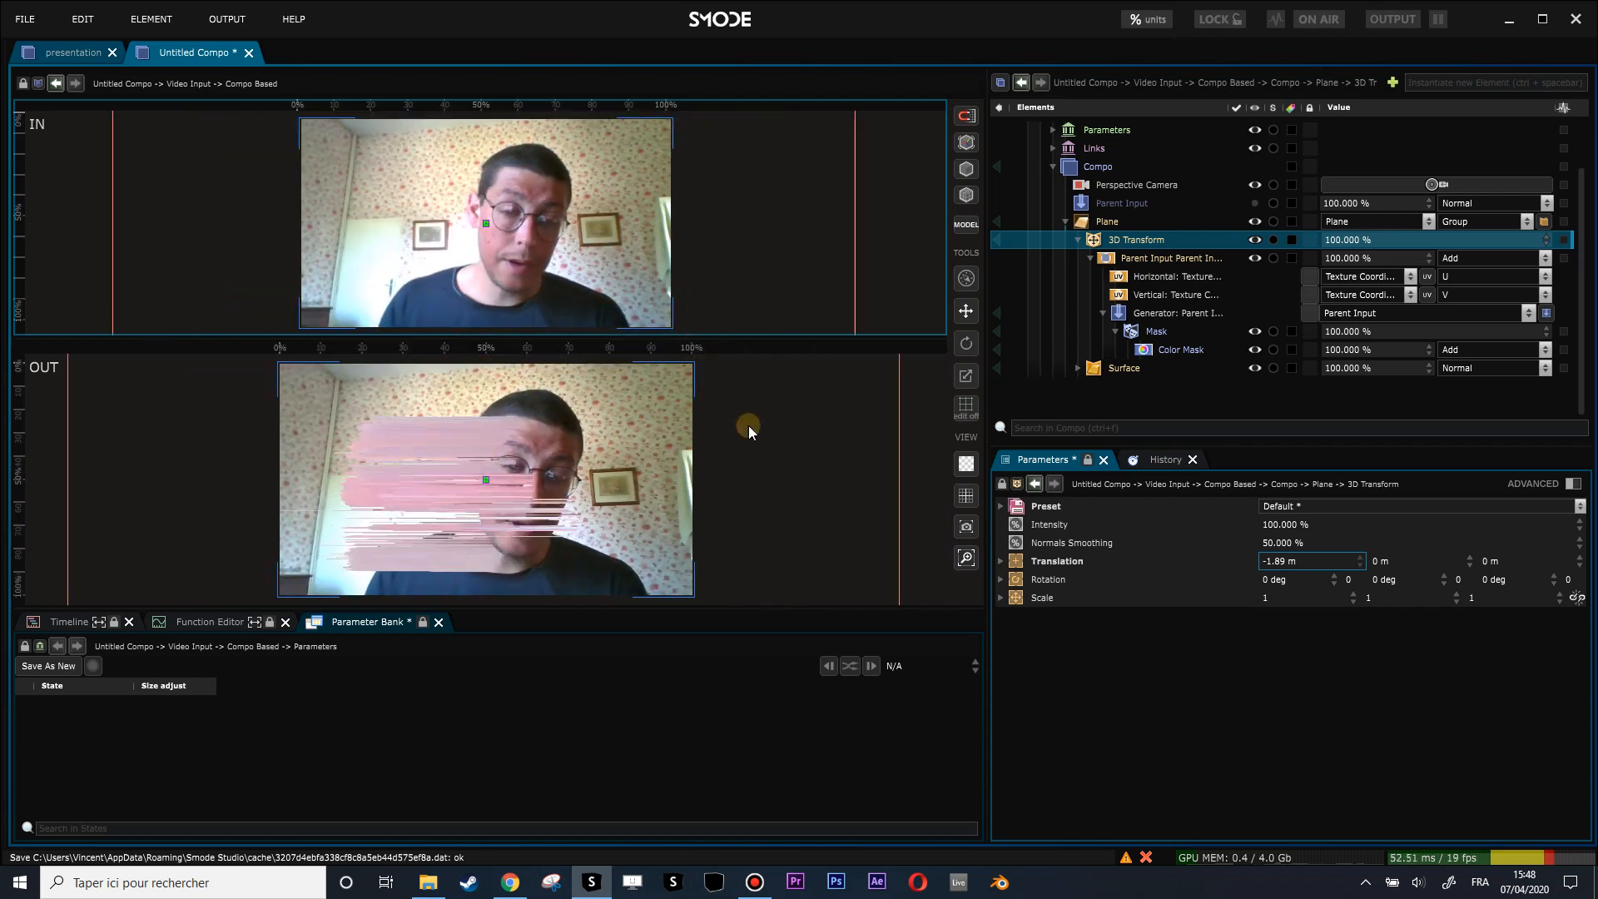
left_click(999, 332)
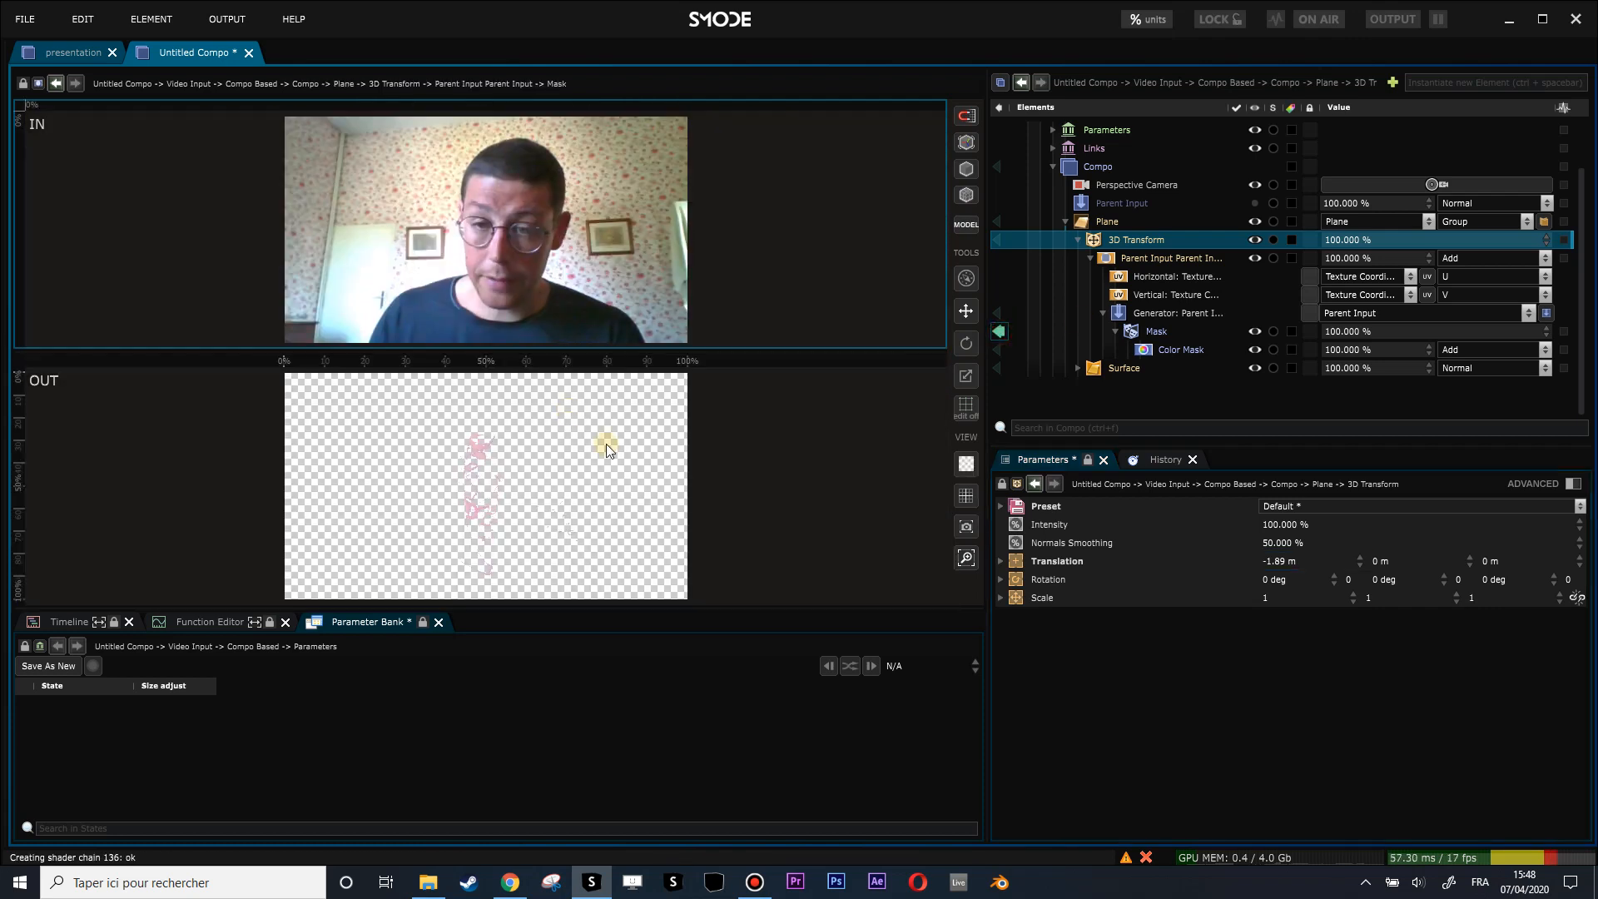
scroll(488, 517, "up", 4)
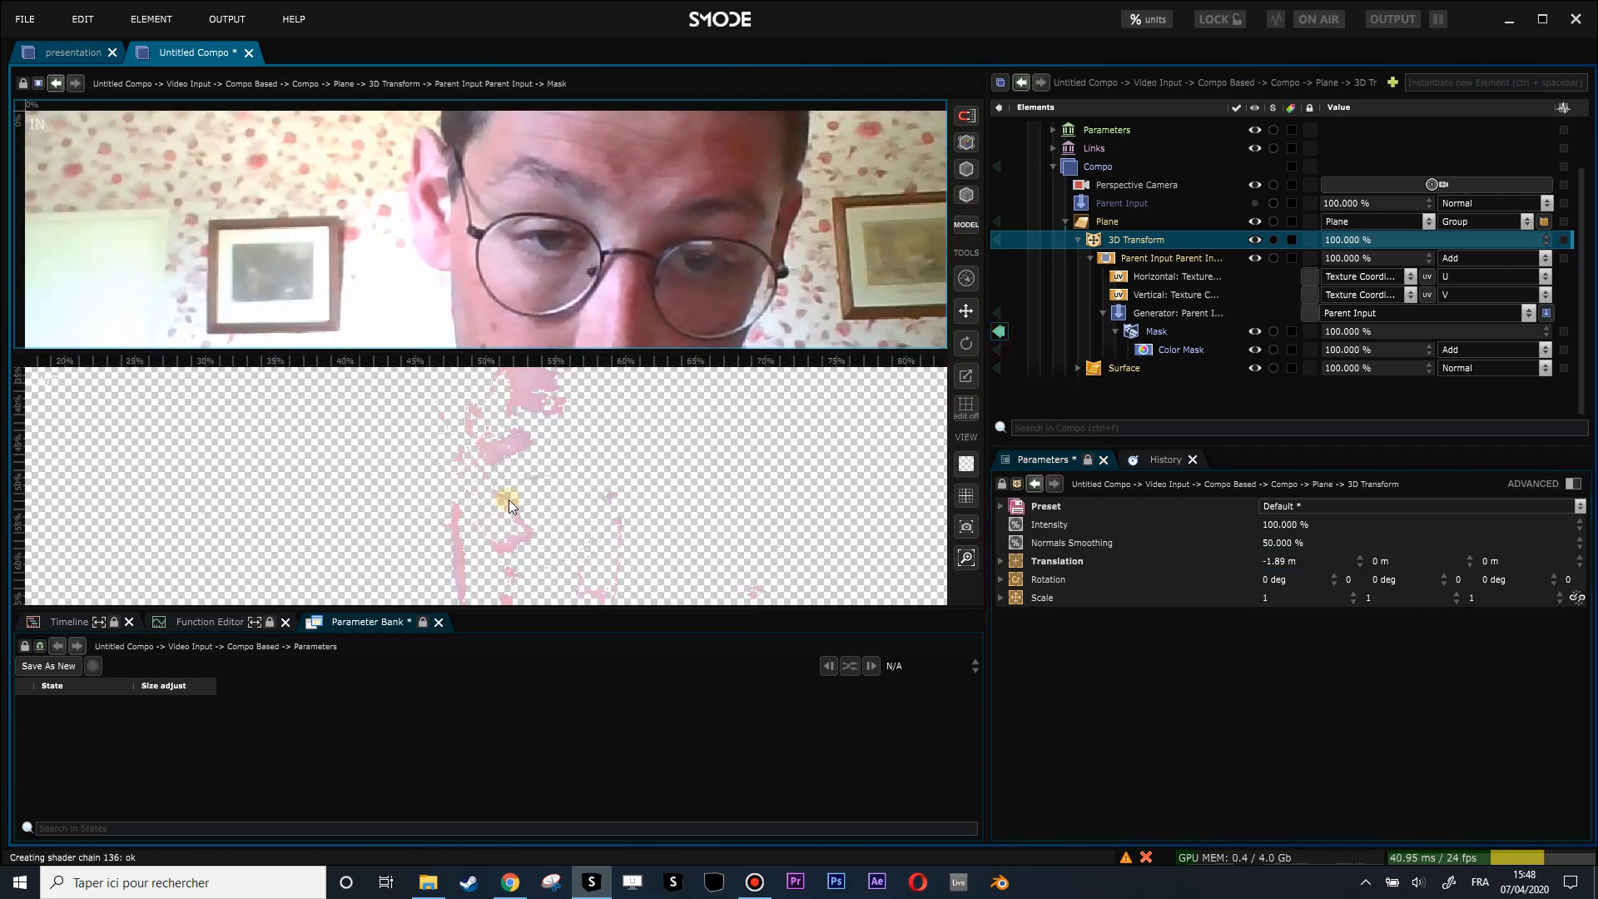
Step: Invert the Color Mask so pink streaks smear across the face in the full compo output
left_click(1166, 350)
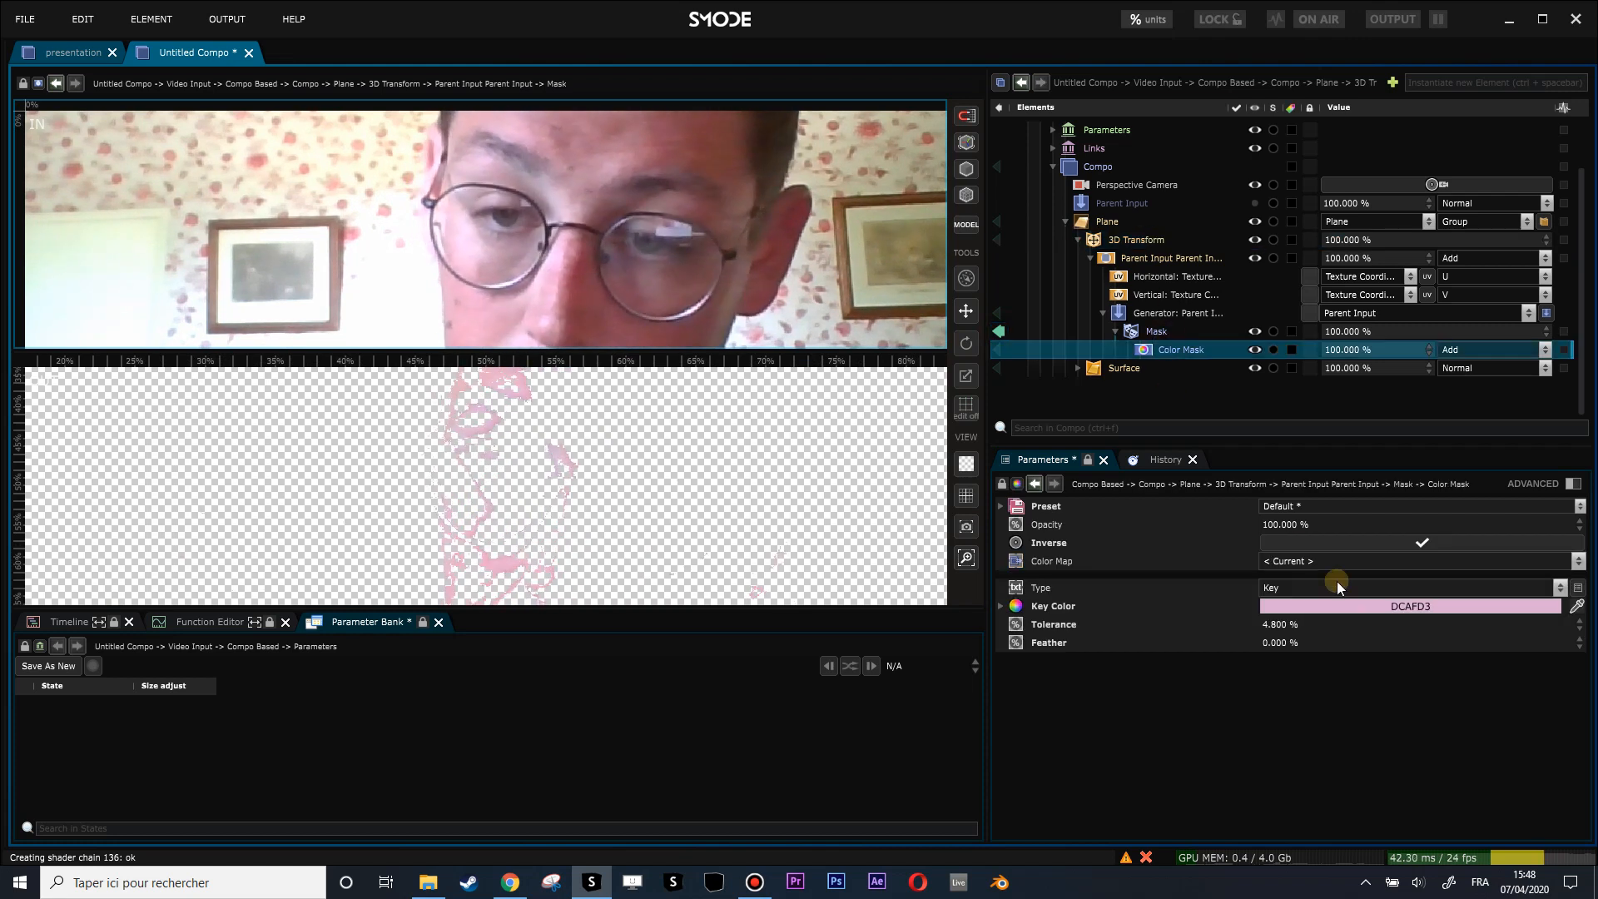
left_click(1377, 545)
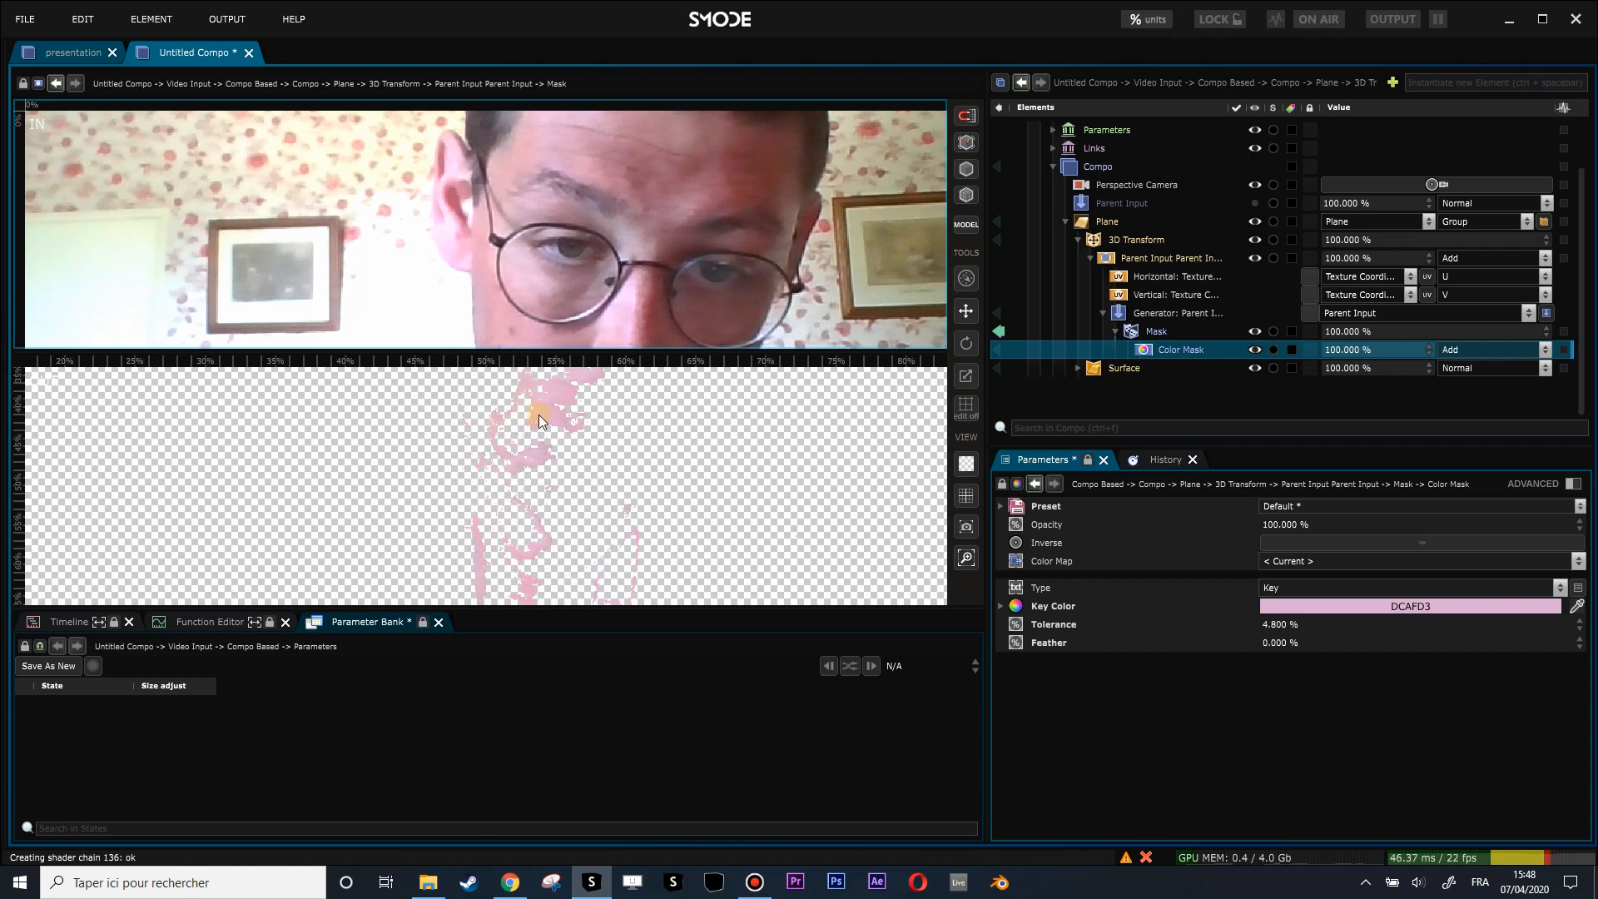
left_click(1402, 546)
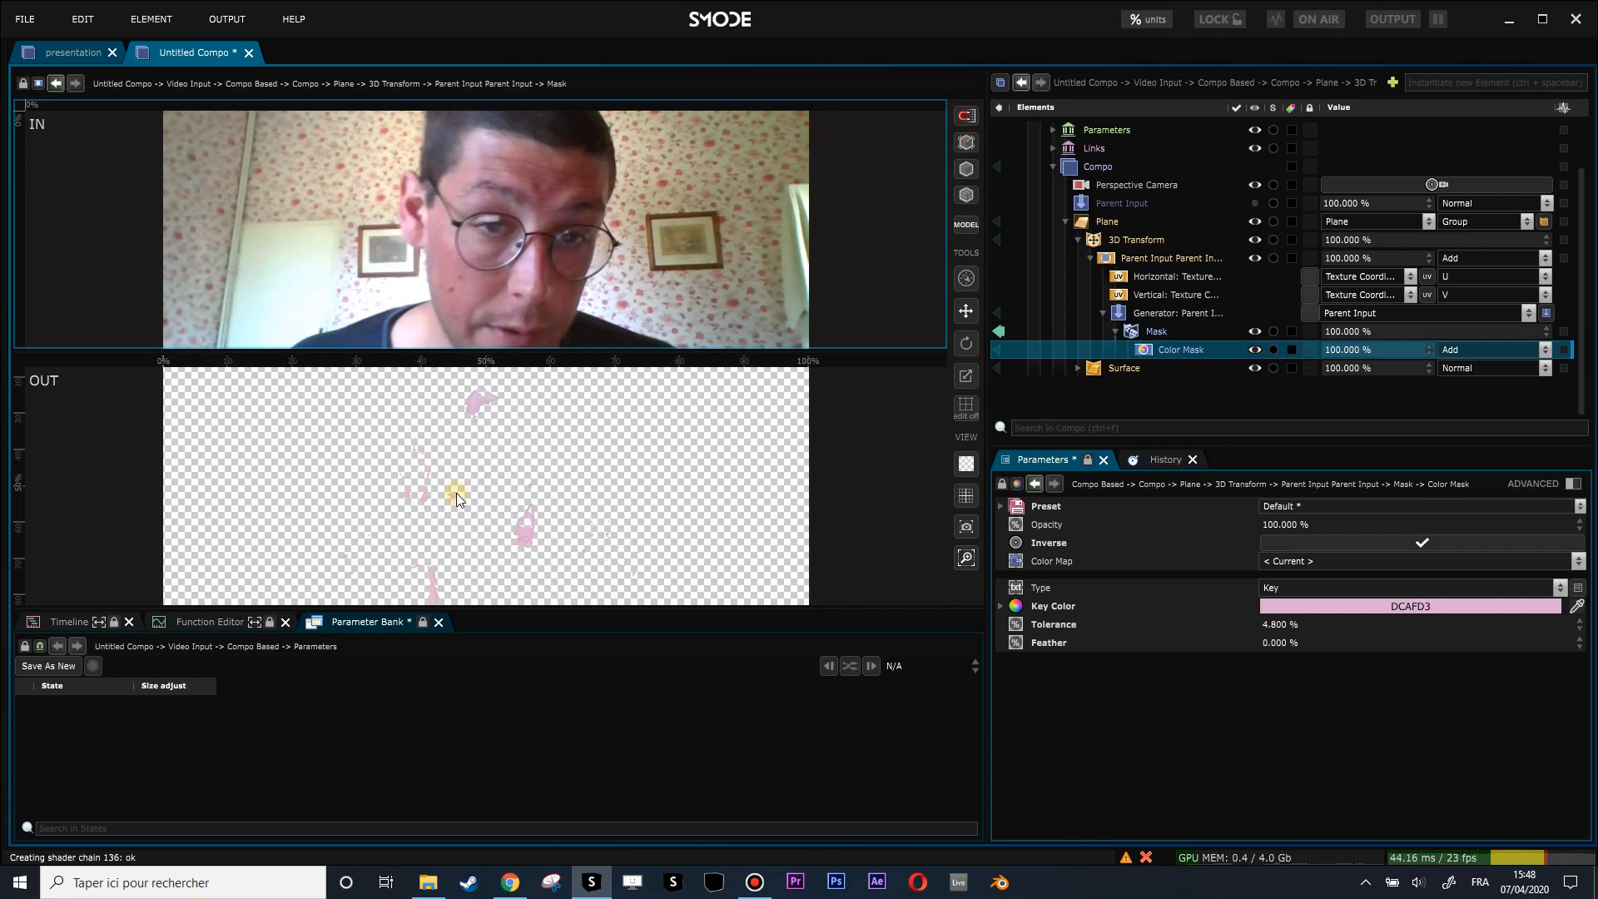
left_click(998, 333)
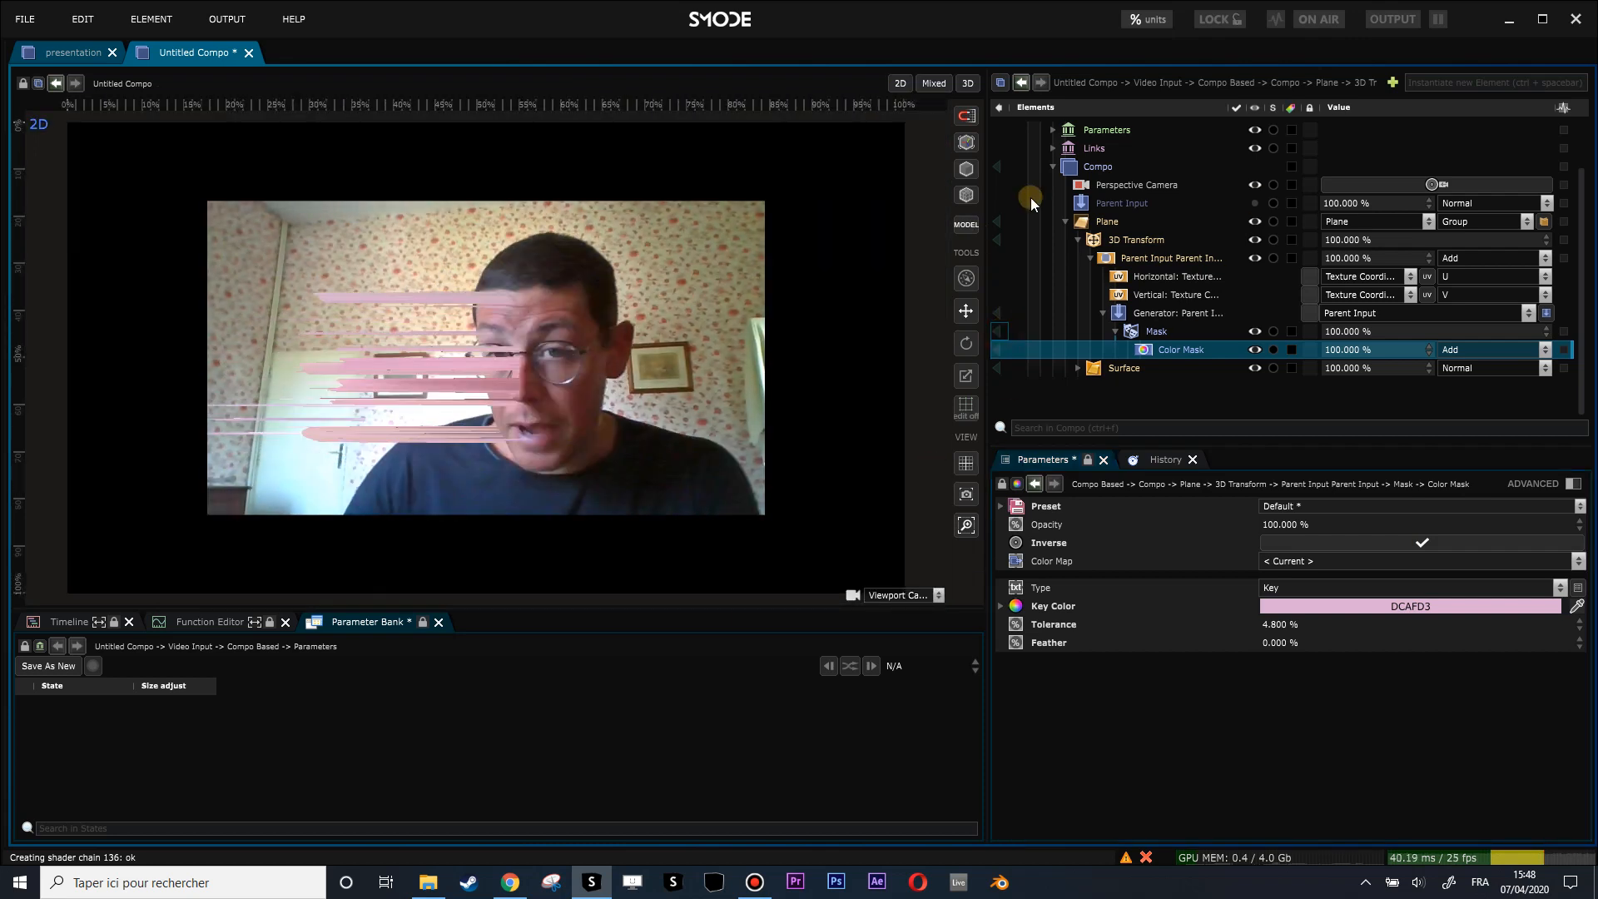
scroll(1030, 197, "up", 3)
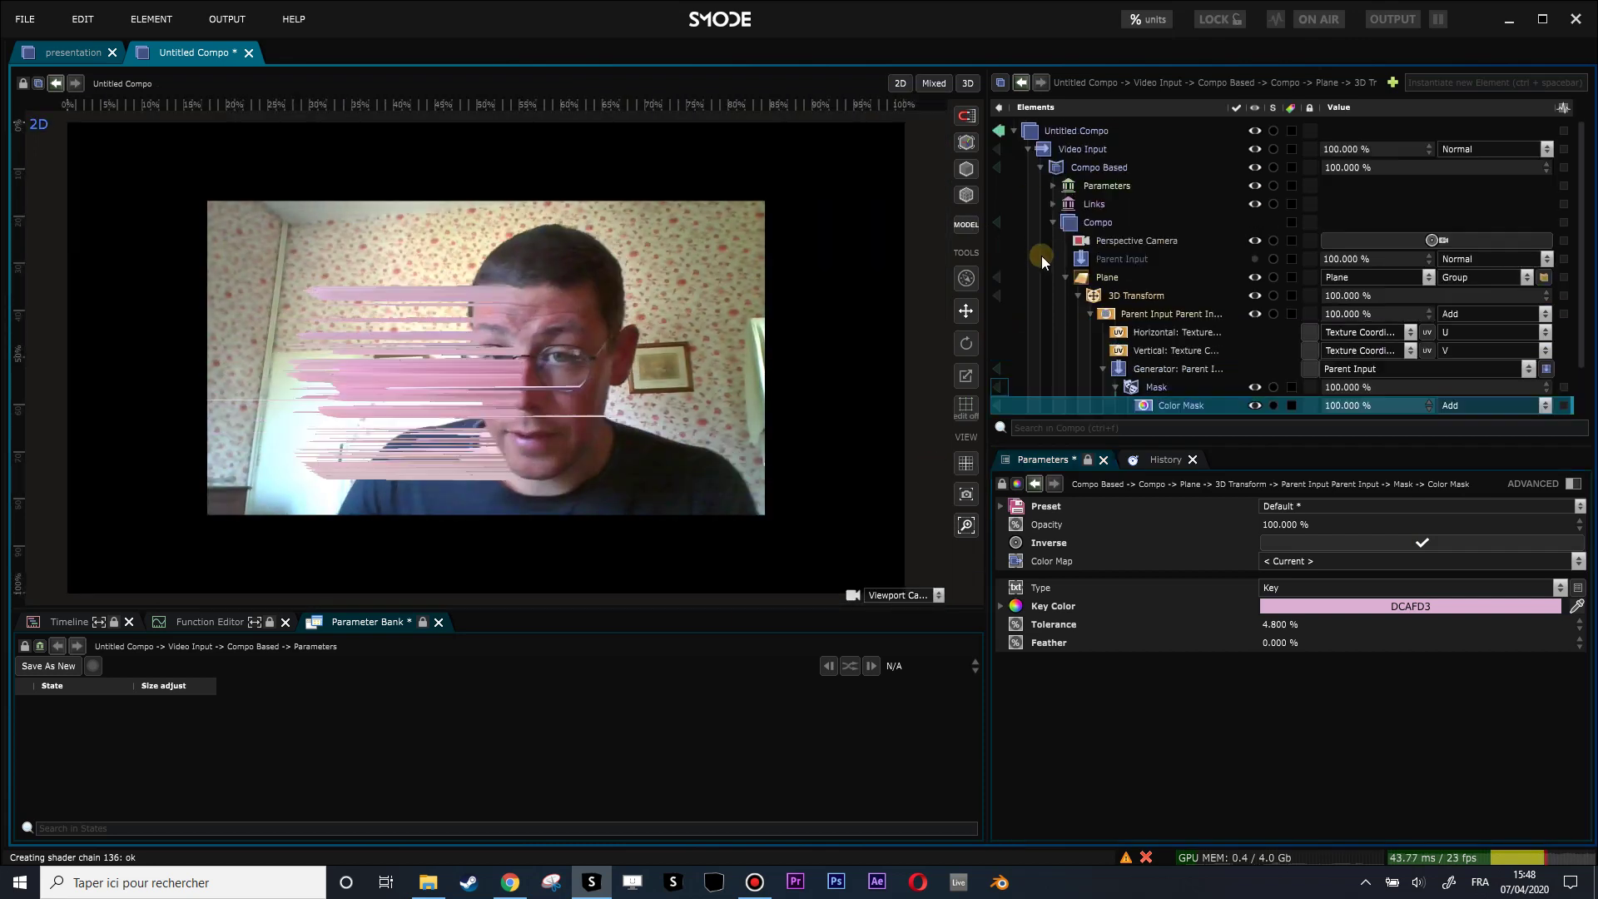
left_click(998, 167)
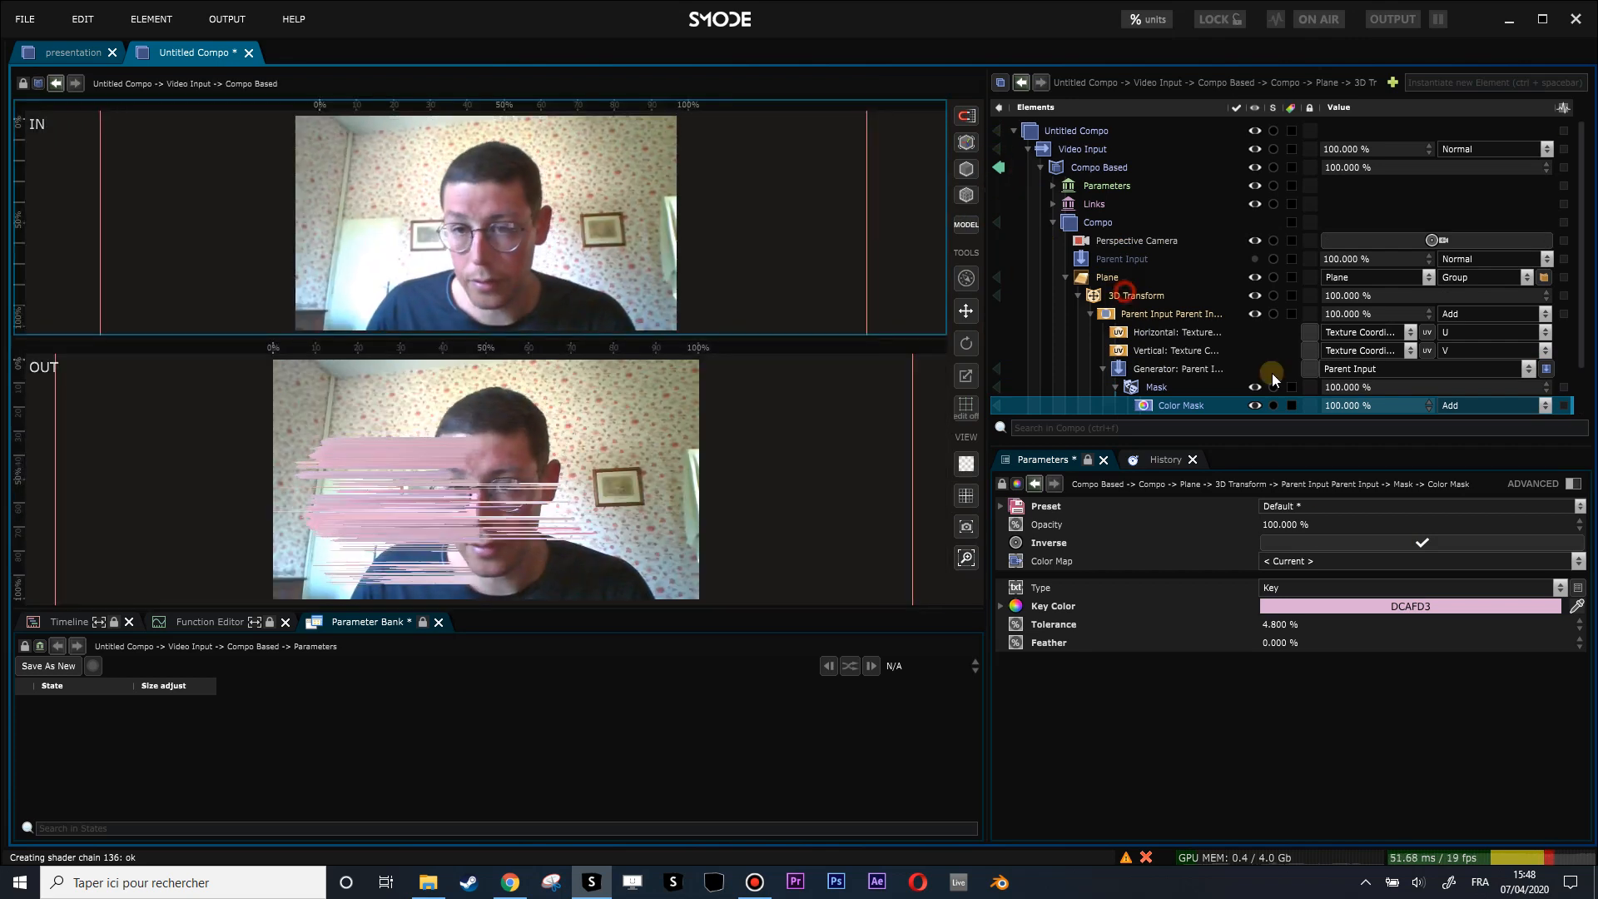
Step: Test the plane's 3D Transform translation and rotation, leaving Translation X at -1.89 m
left_click(1135, 296)
left_click_drag(1274, 561, 1304, 561)
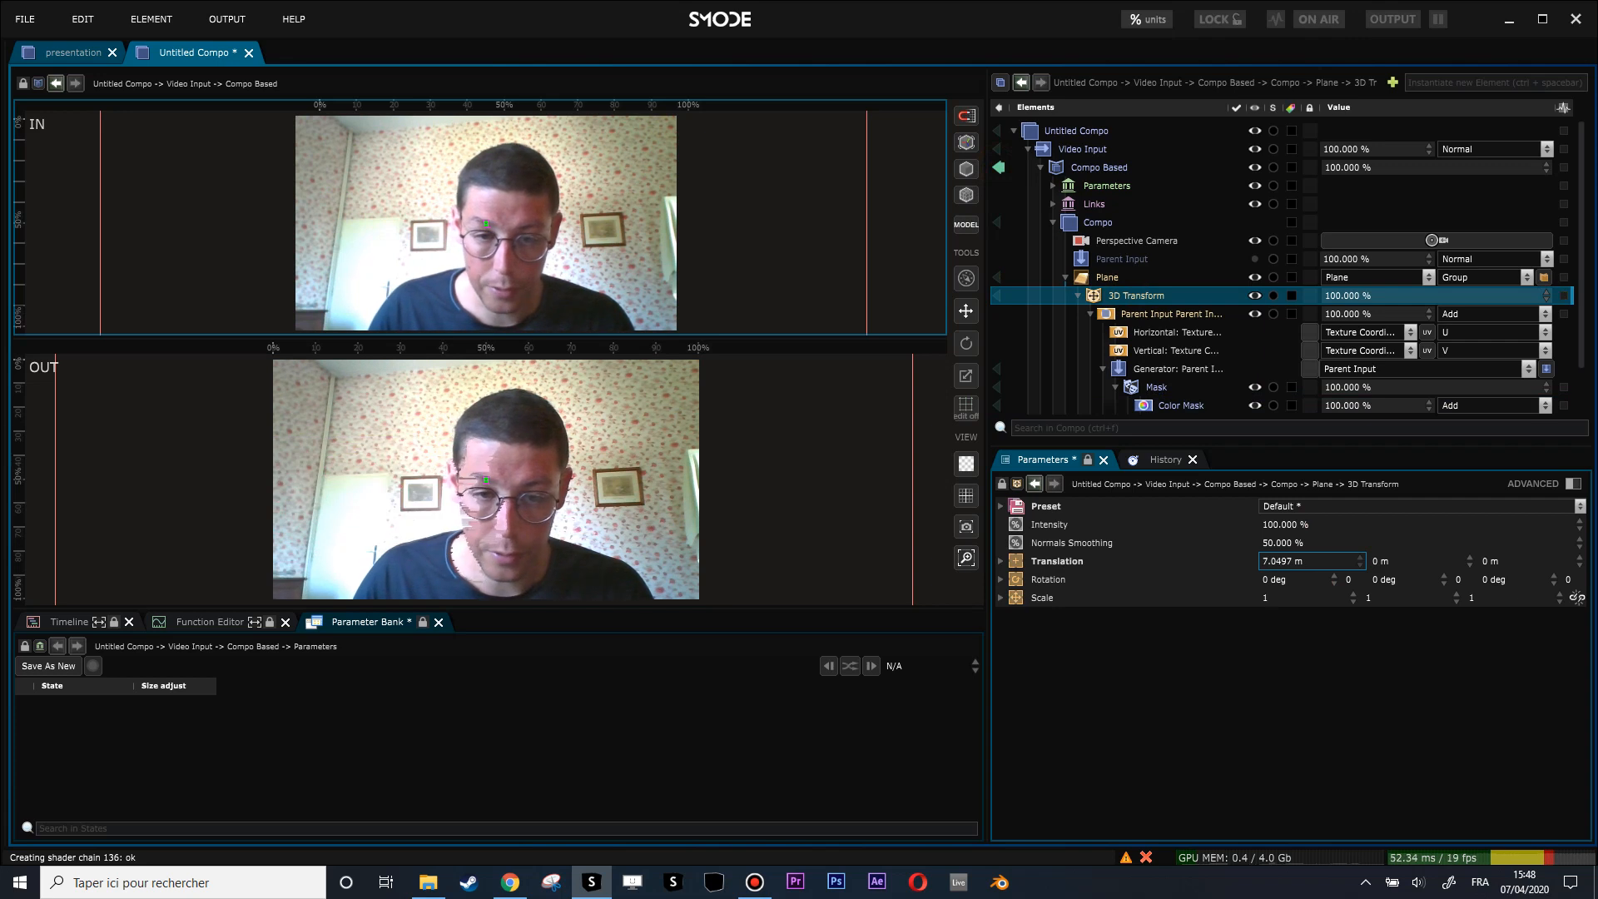
left_click_drag(1305, 561, 1292, 561)
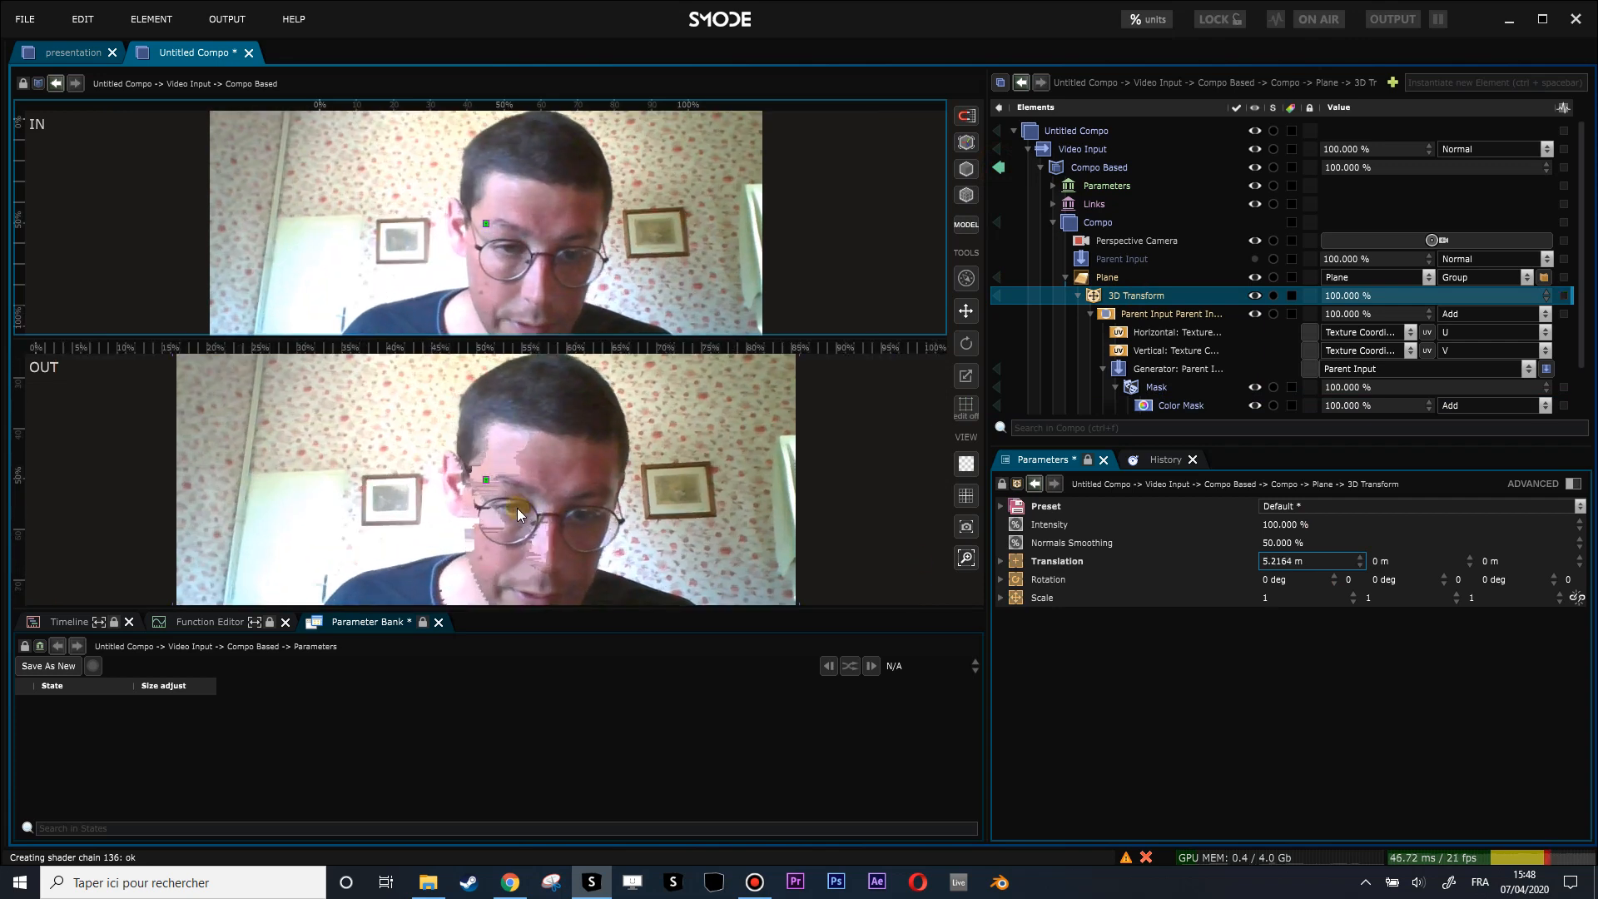
scroll(517, 505, "up", 3)
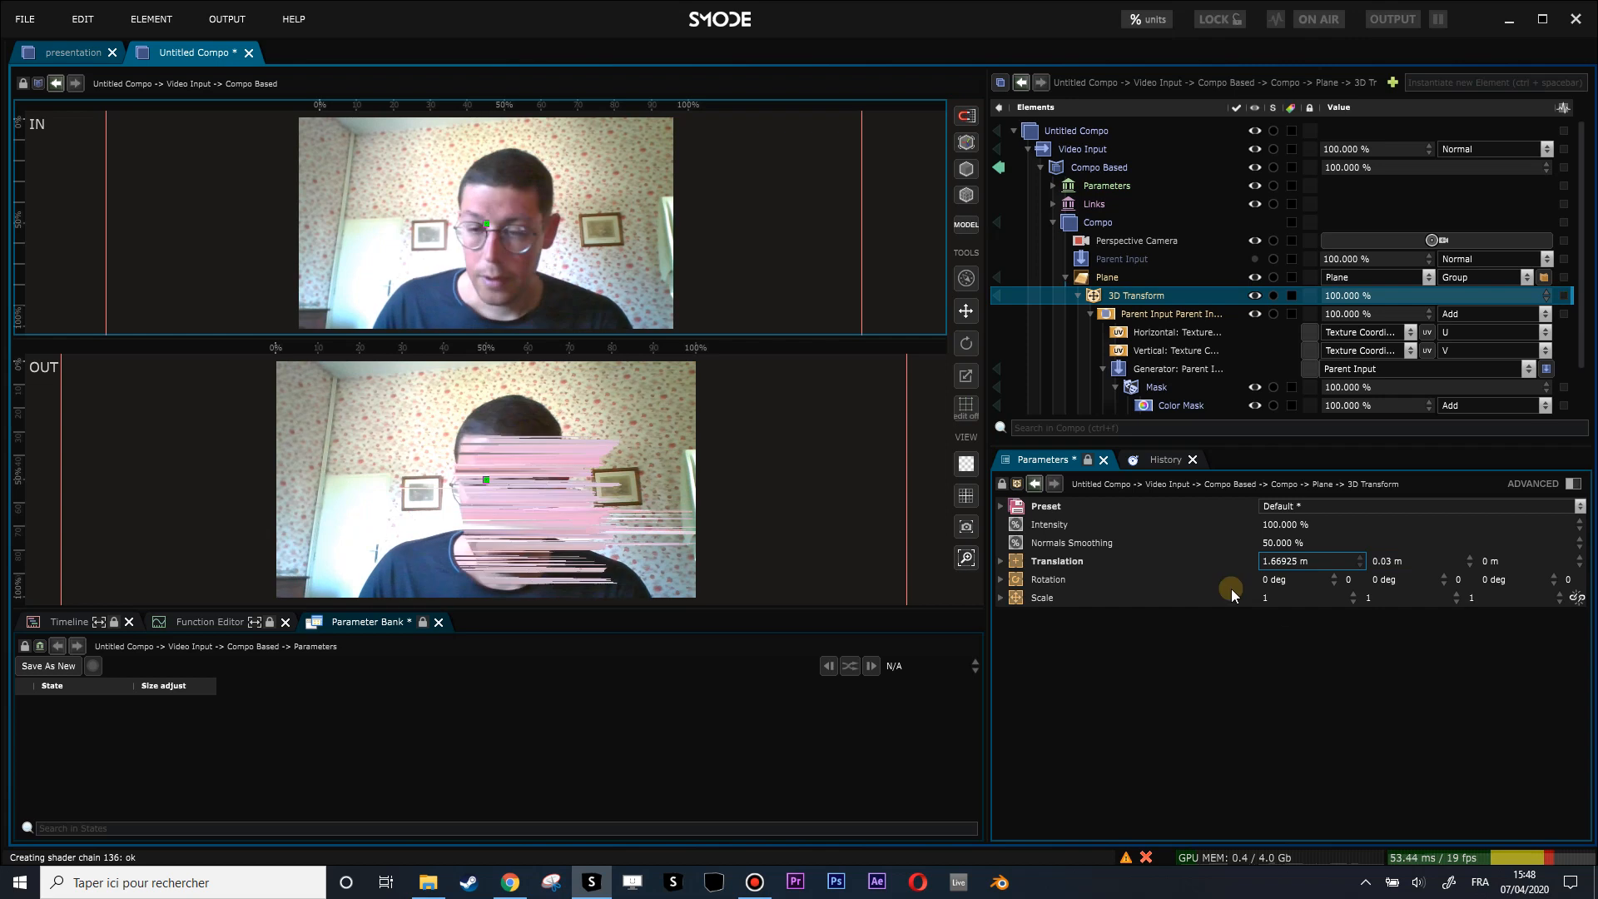
mouse_move(1278, 579)
left_mouse_down()
mouse_move(1224, 579)
mouse_move(1262, 563)
mouse_move(1229, 562)
mouse_move(1249, 560)
left_mouse_up()
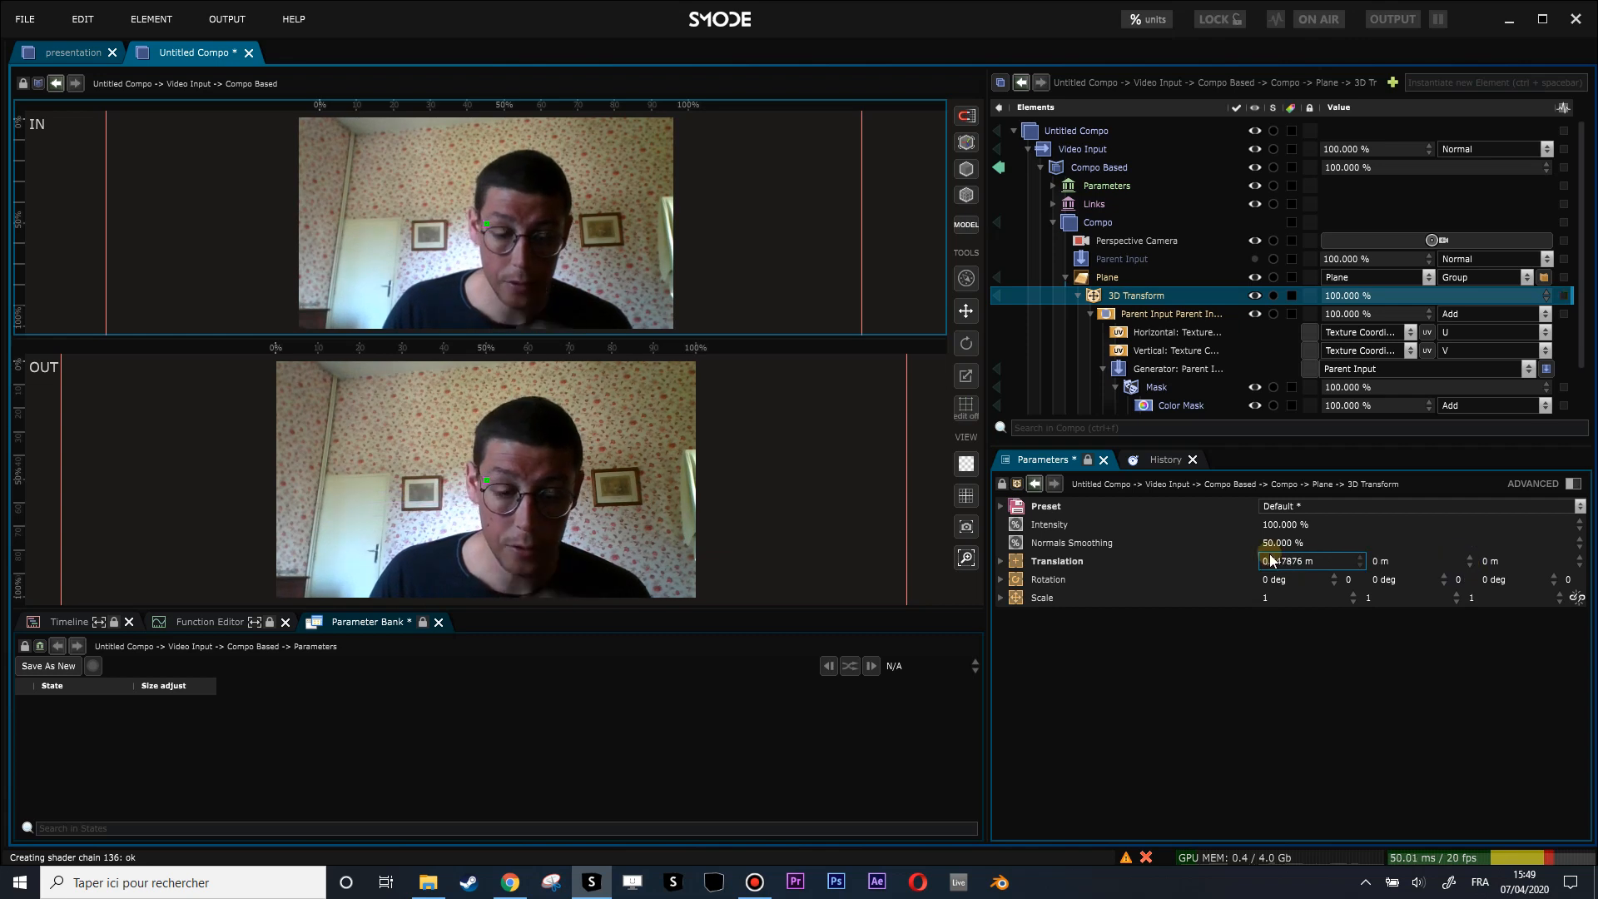
left_click_drag(1271, 561, 1293, 574)
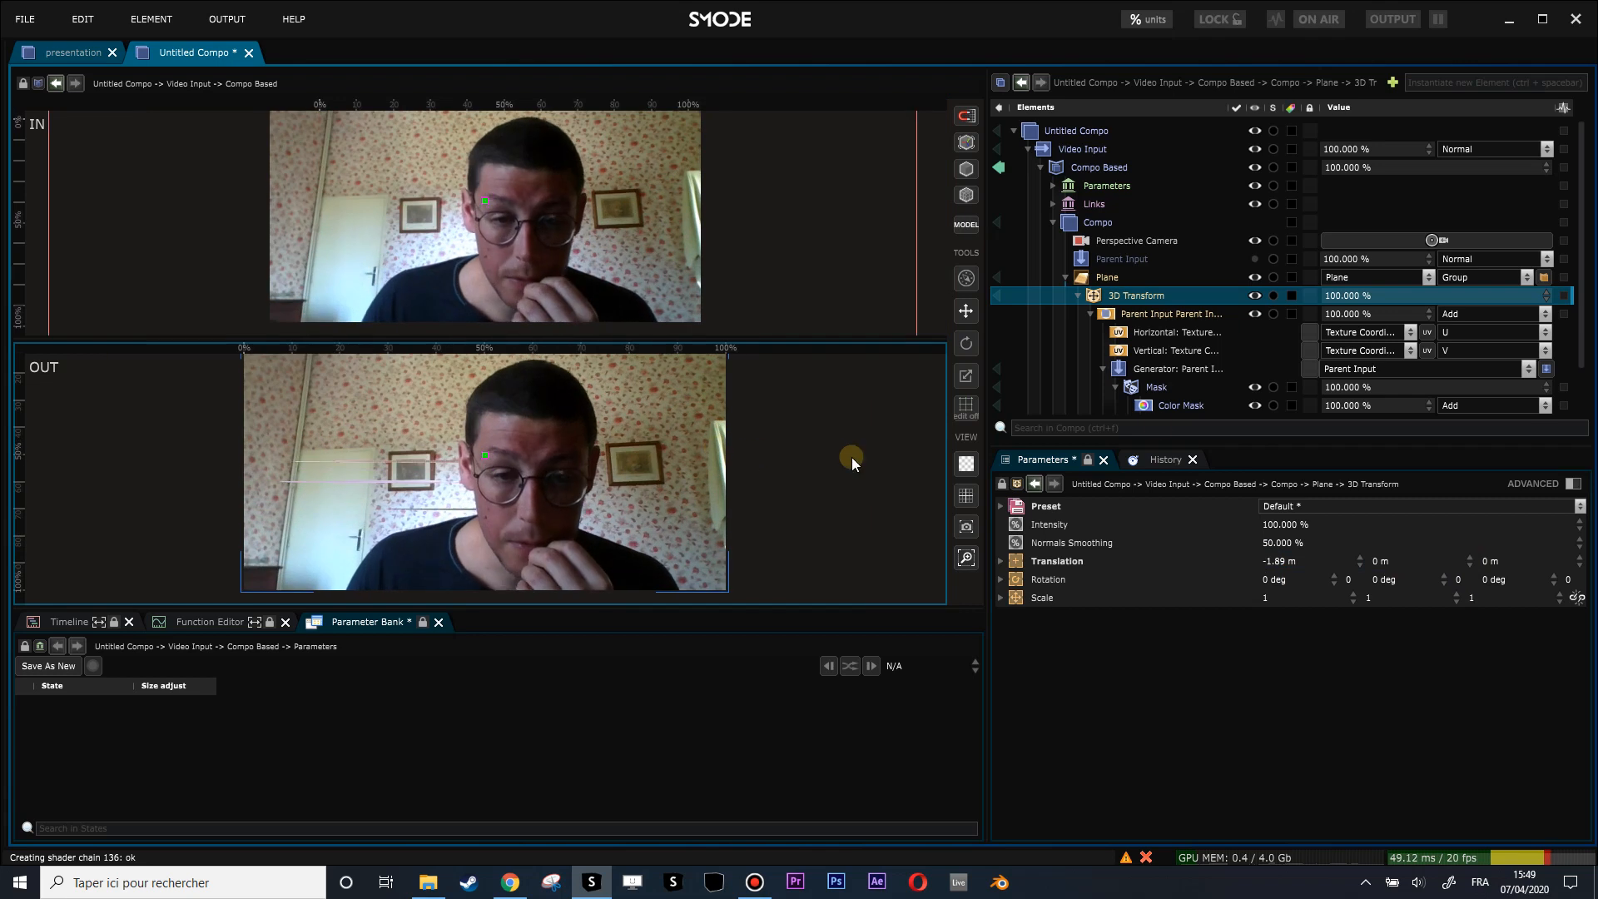
Step: Raise the Color Mask tolerance from 4.8 % to 11.3 % and preview the Compo Based output
left_click(1180, 404)
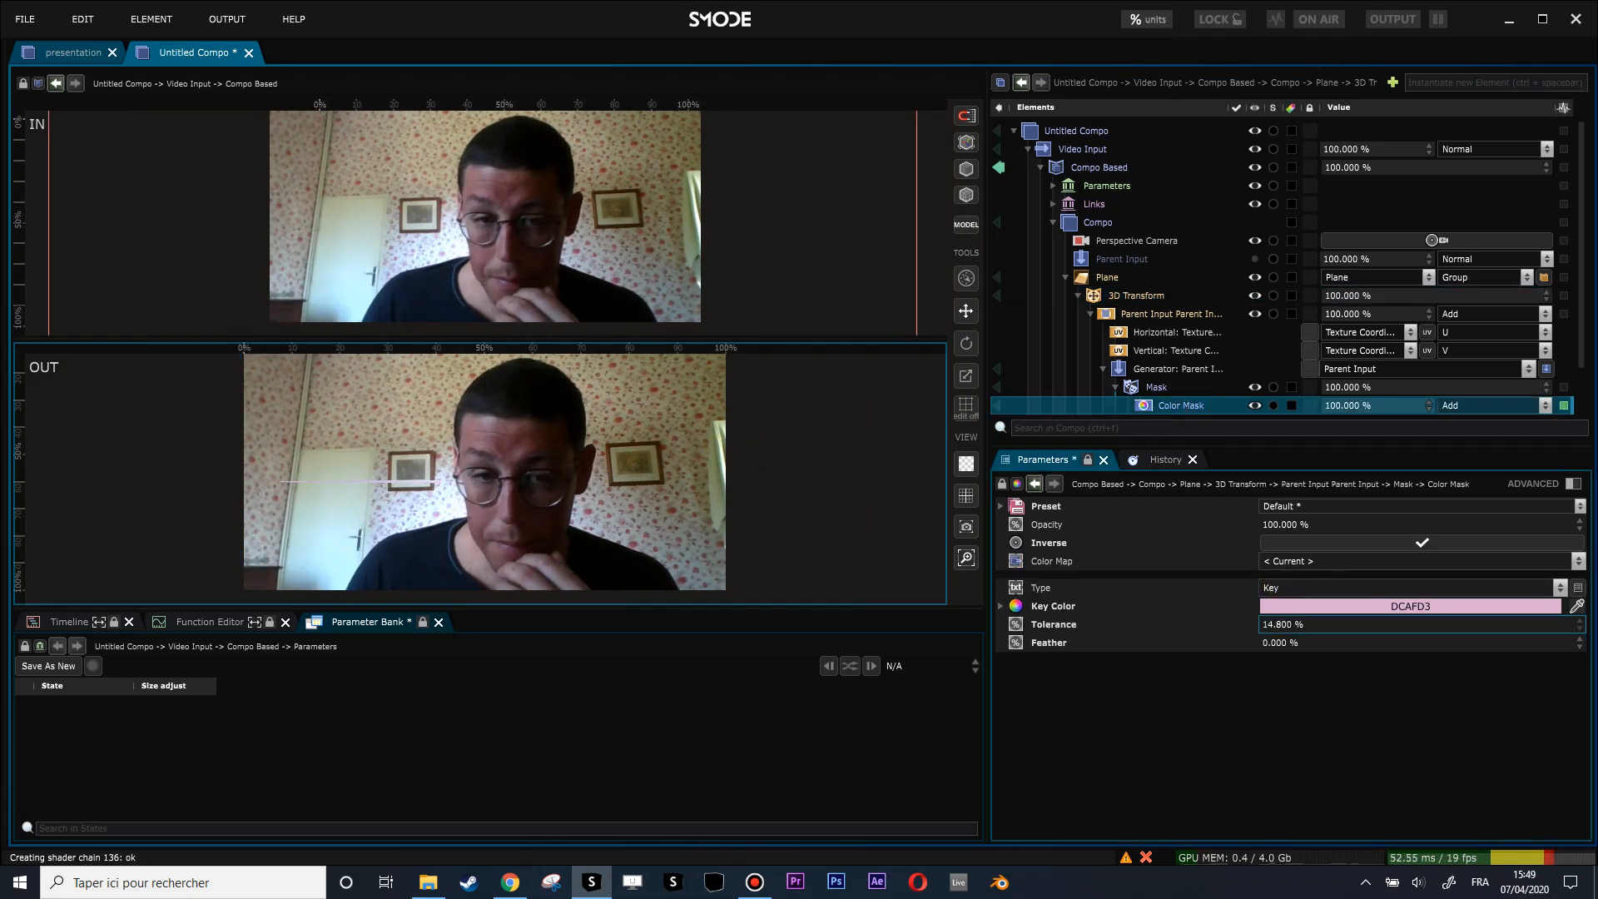
left_click_drag(1275, 623, 1324, 622)
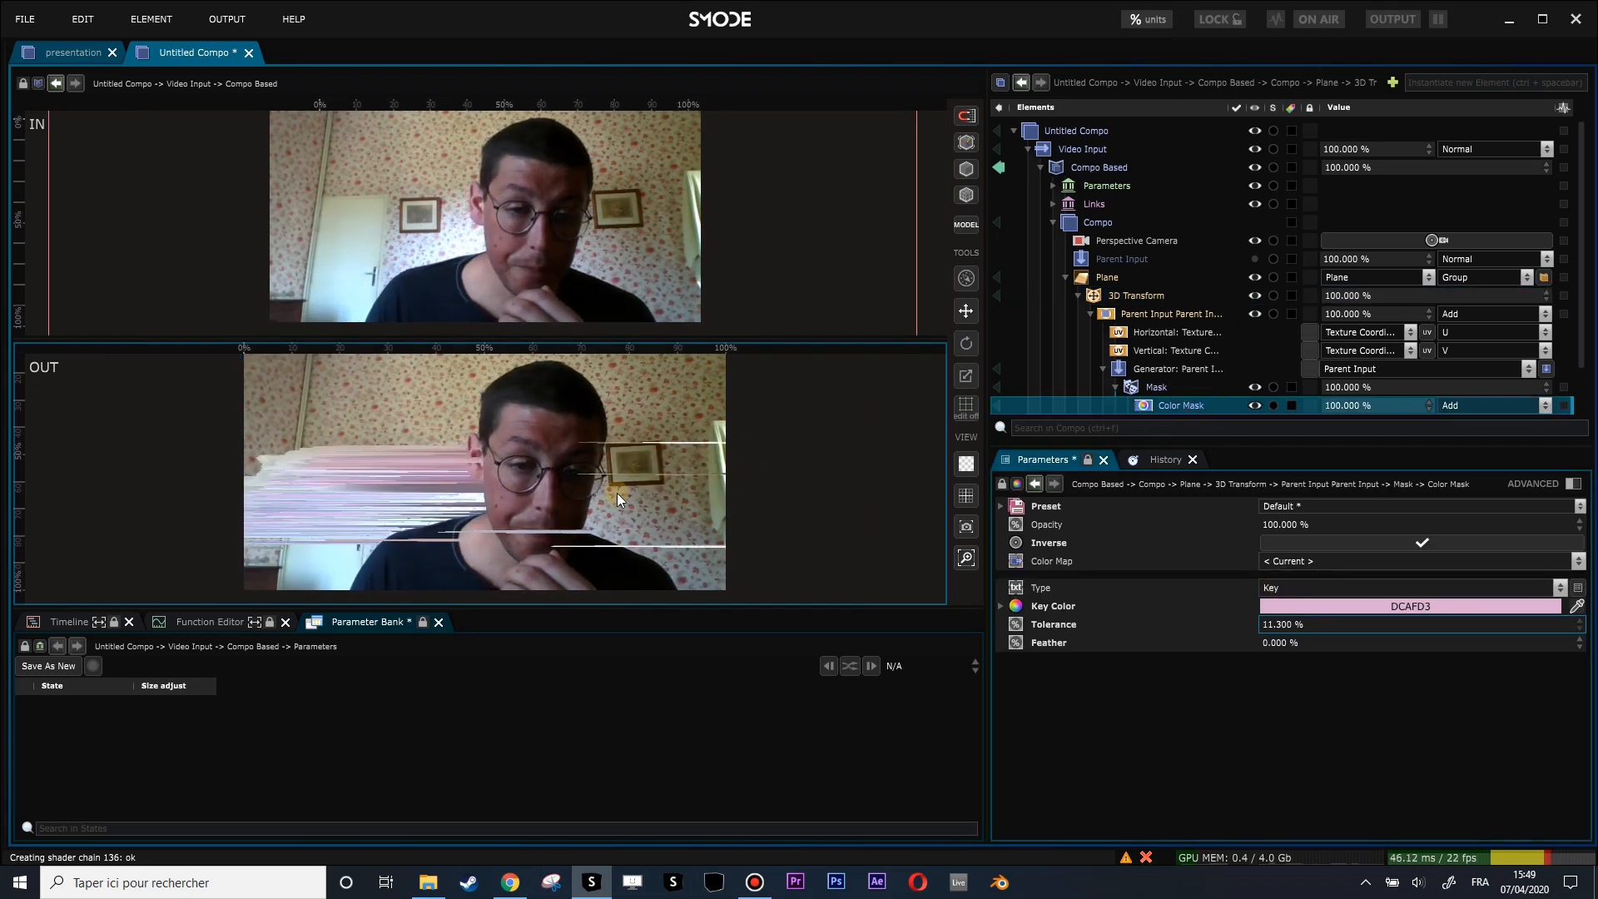
scroll(619, 492, "down", 2)
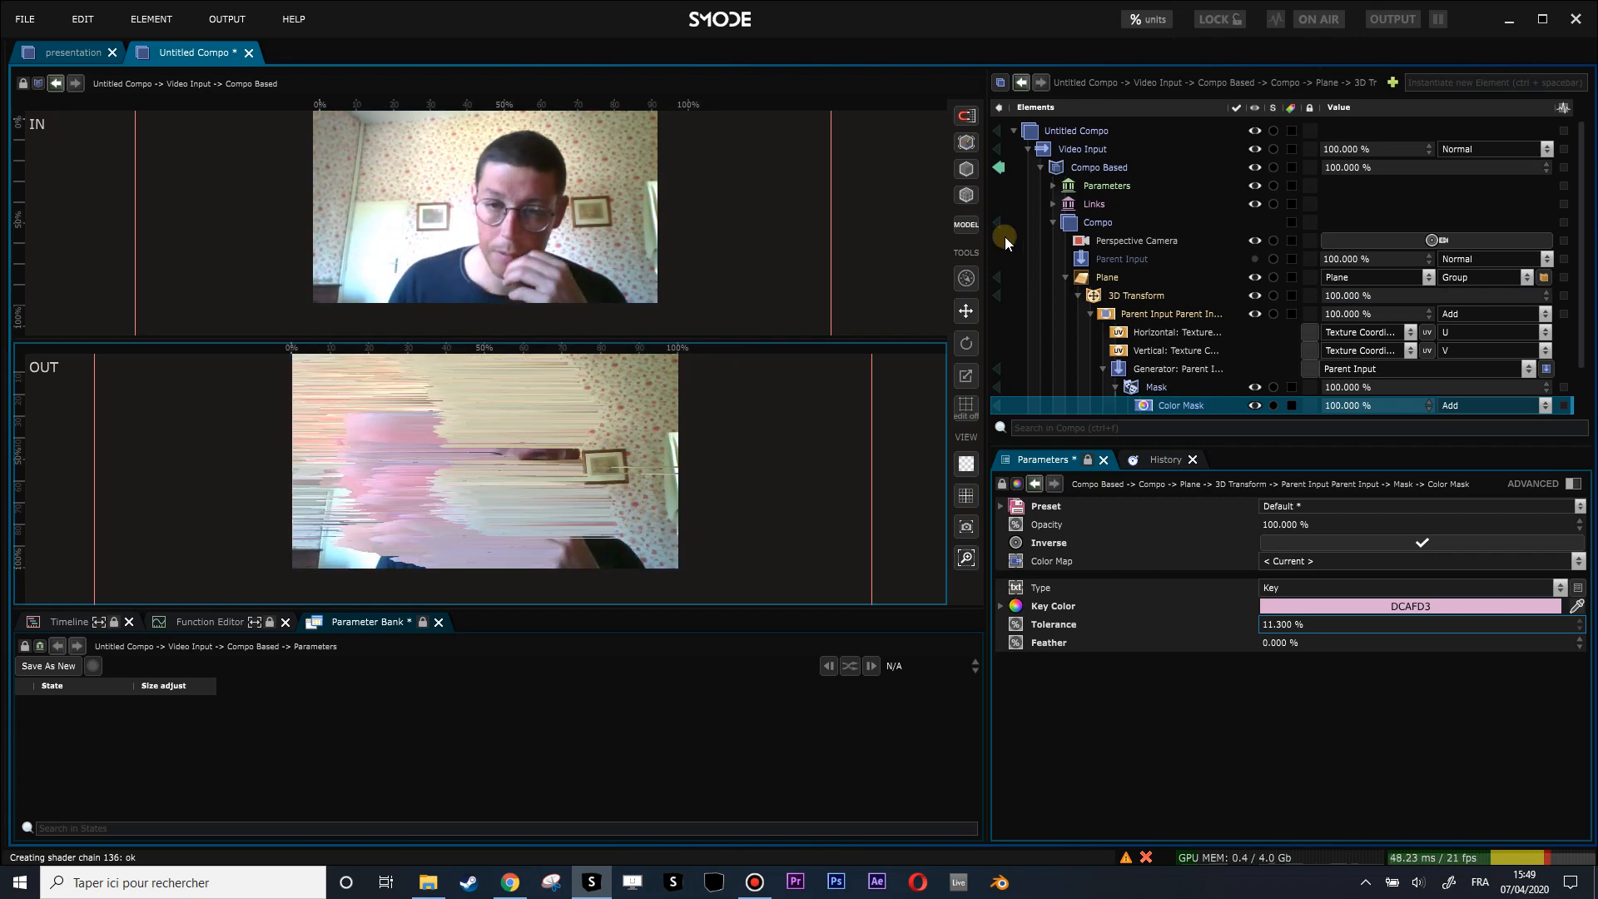
left_click(1099, 168)
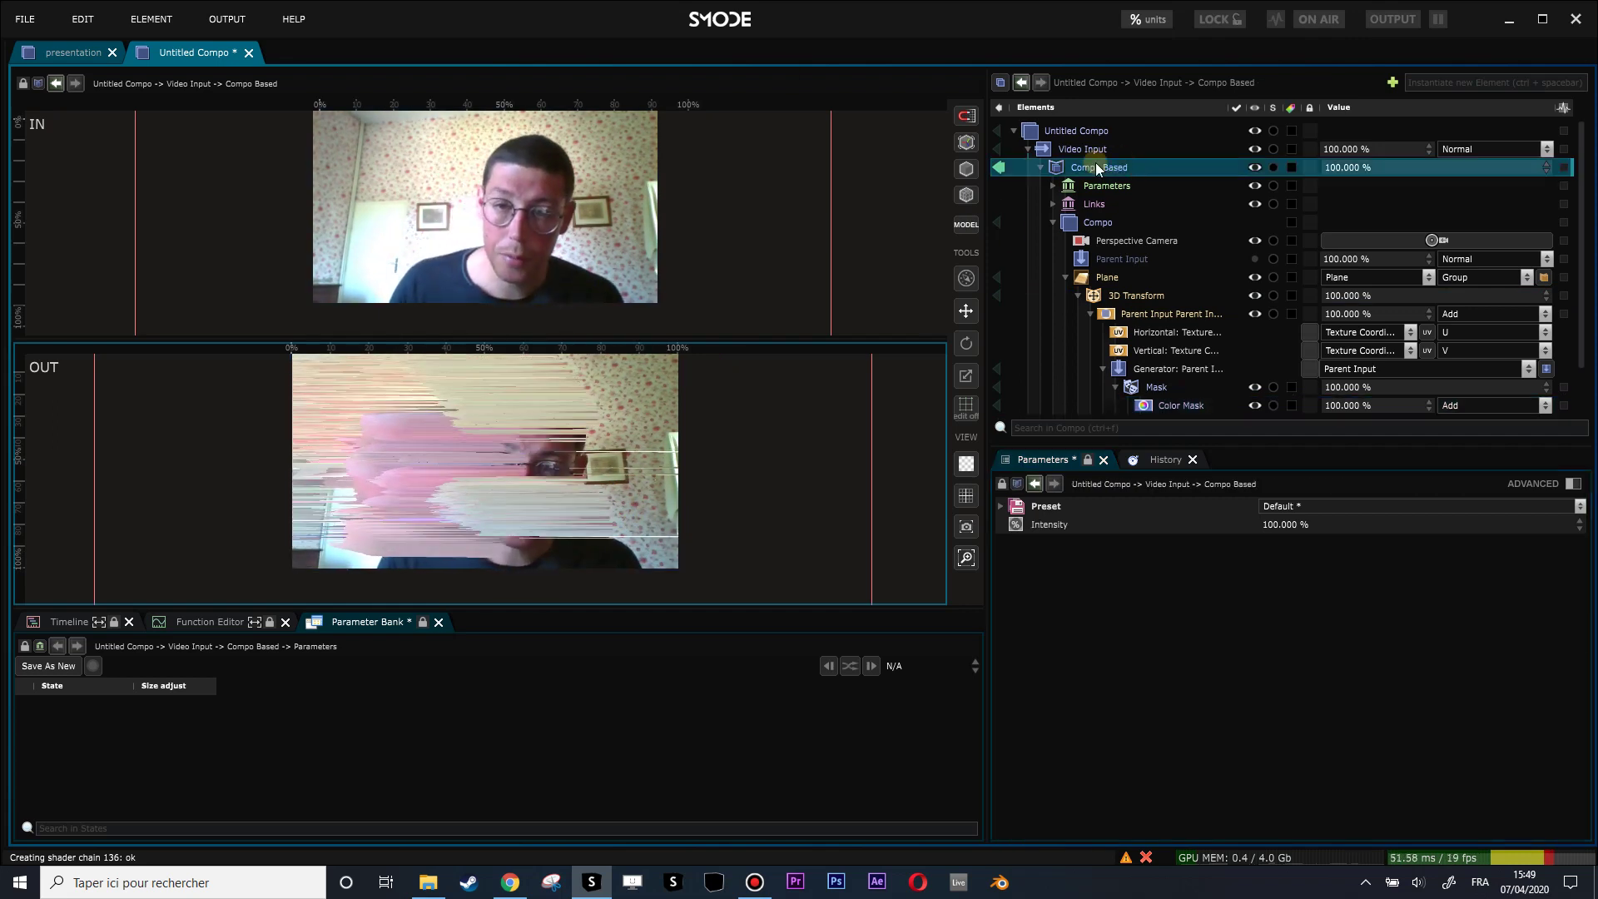
left_click(999, 171)
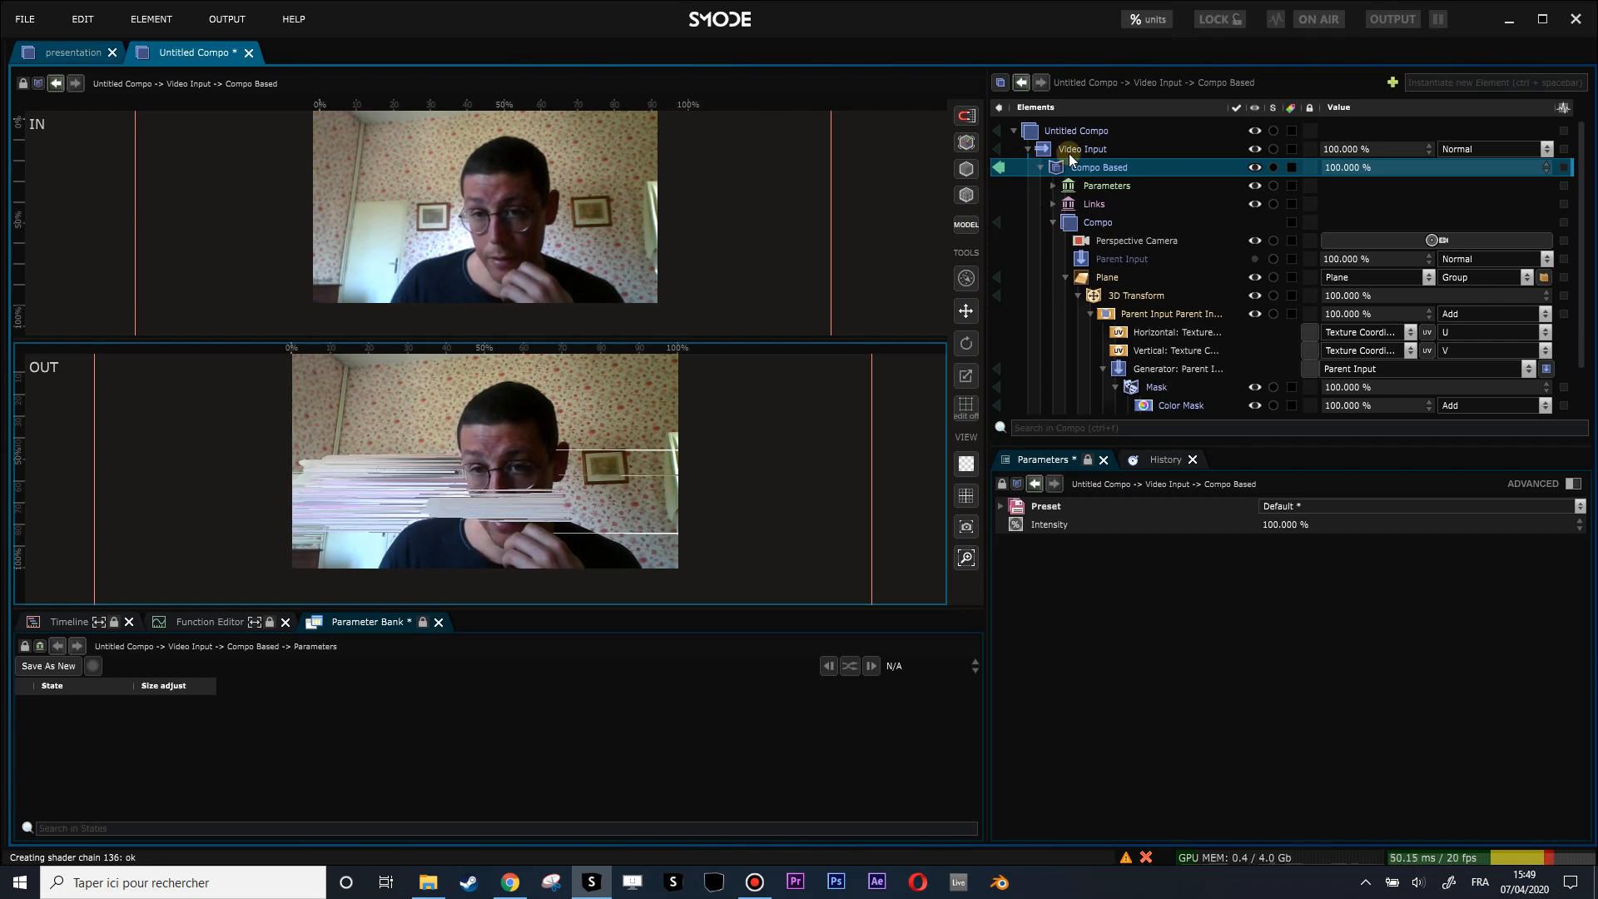
left_click(996, 168)
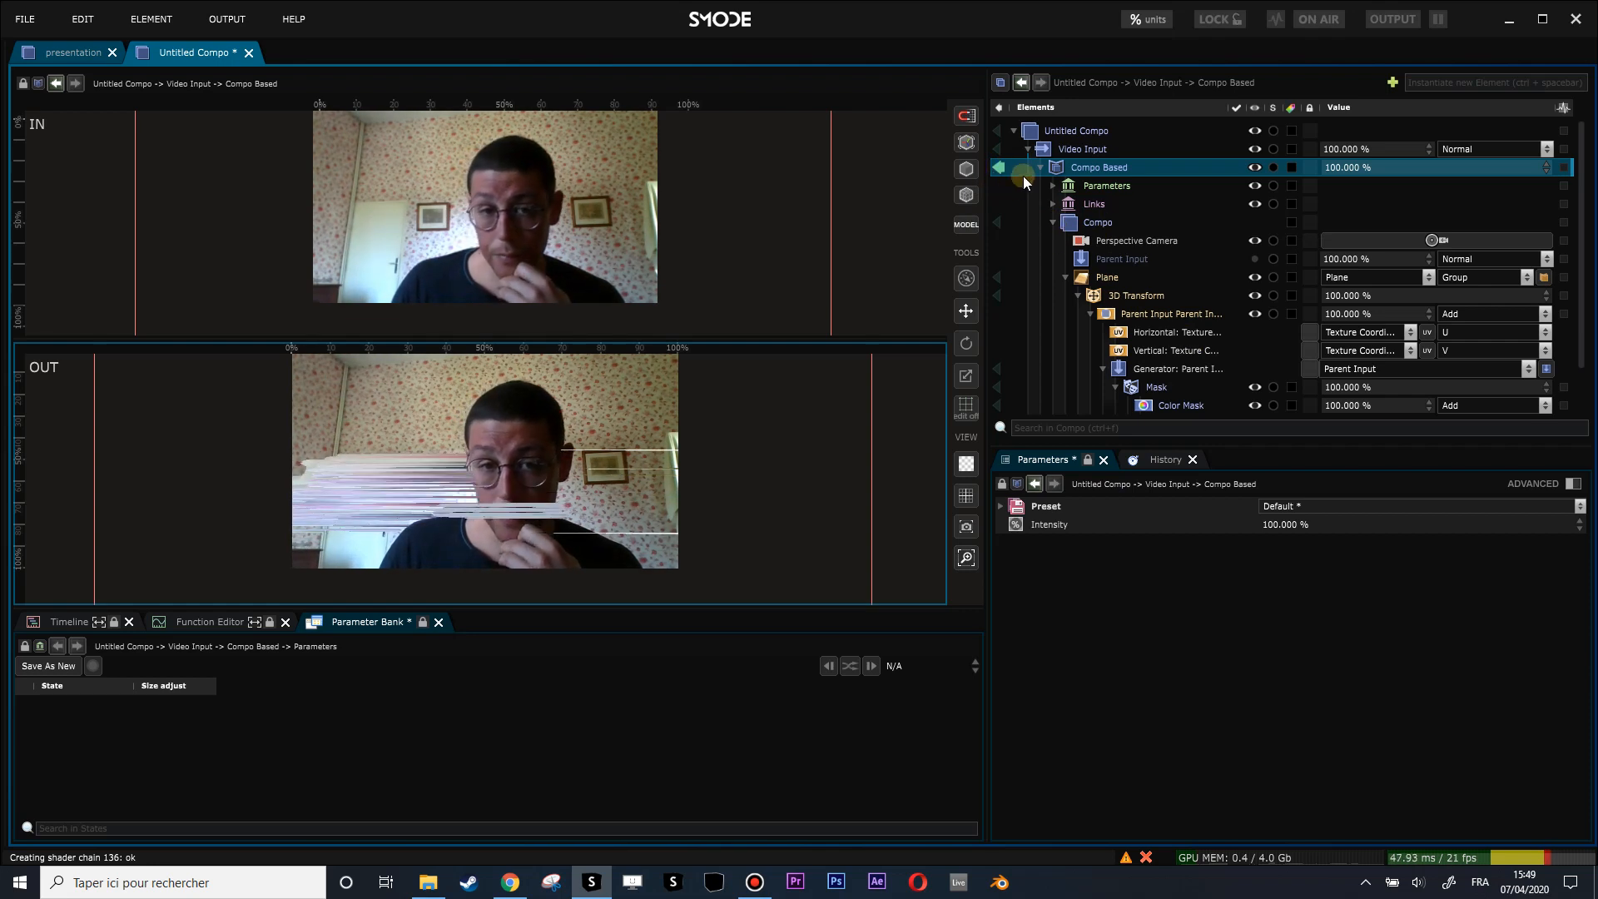
scroll(1138, 321, "down", 1)
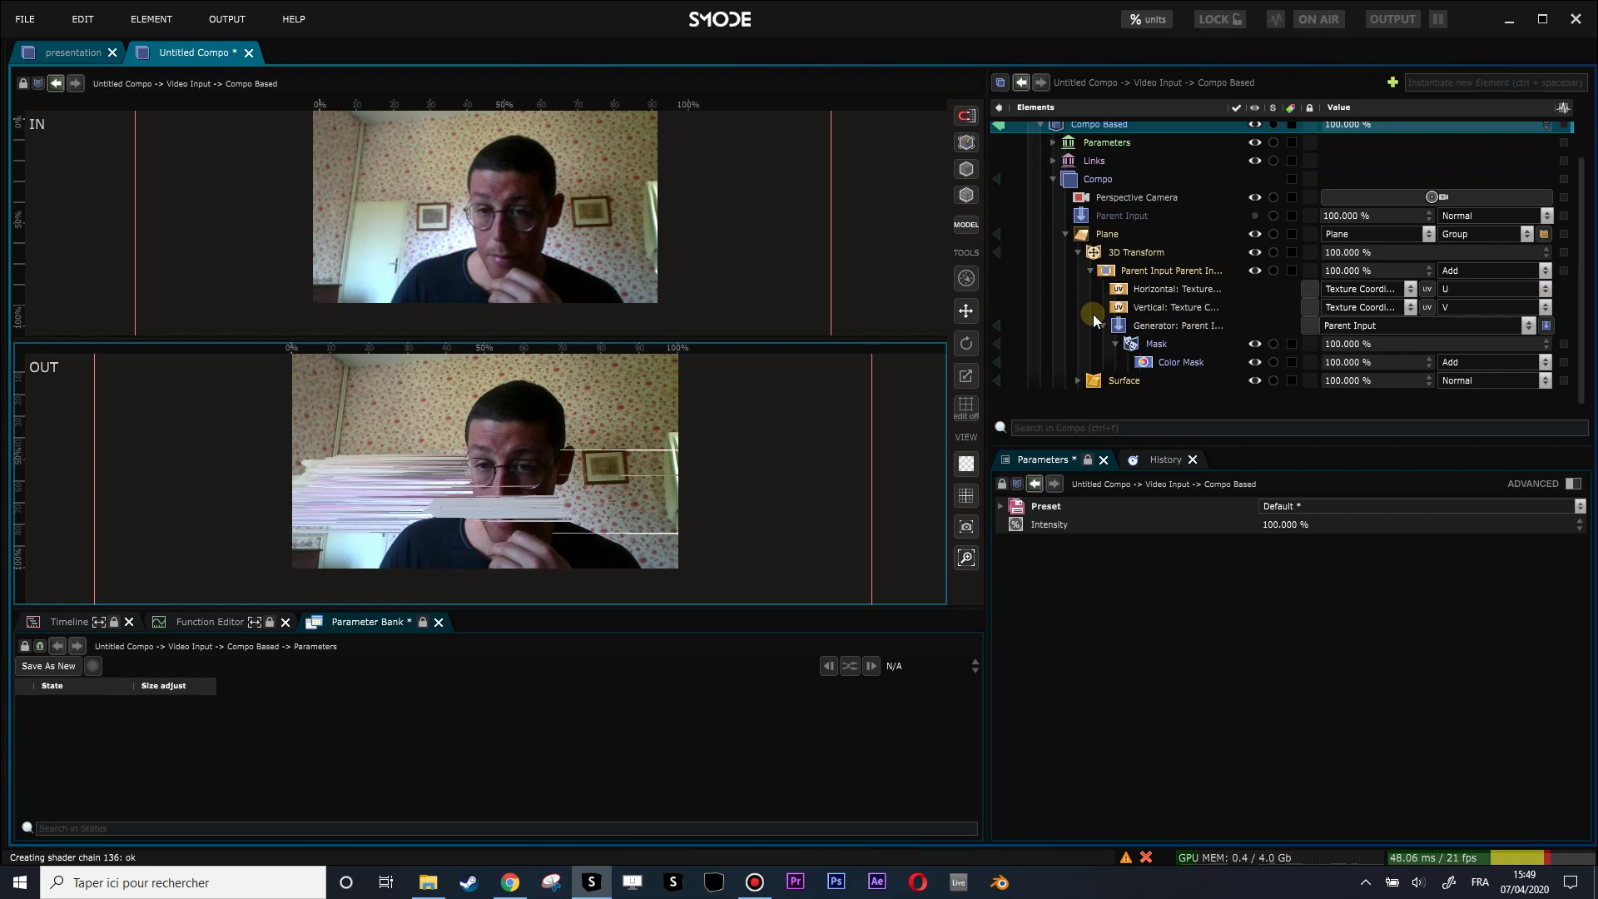
Step: Preview the Generator, 3D Transform and Mask outputs in turn
left_click(999, 324)
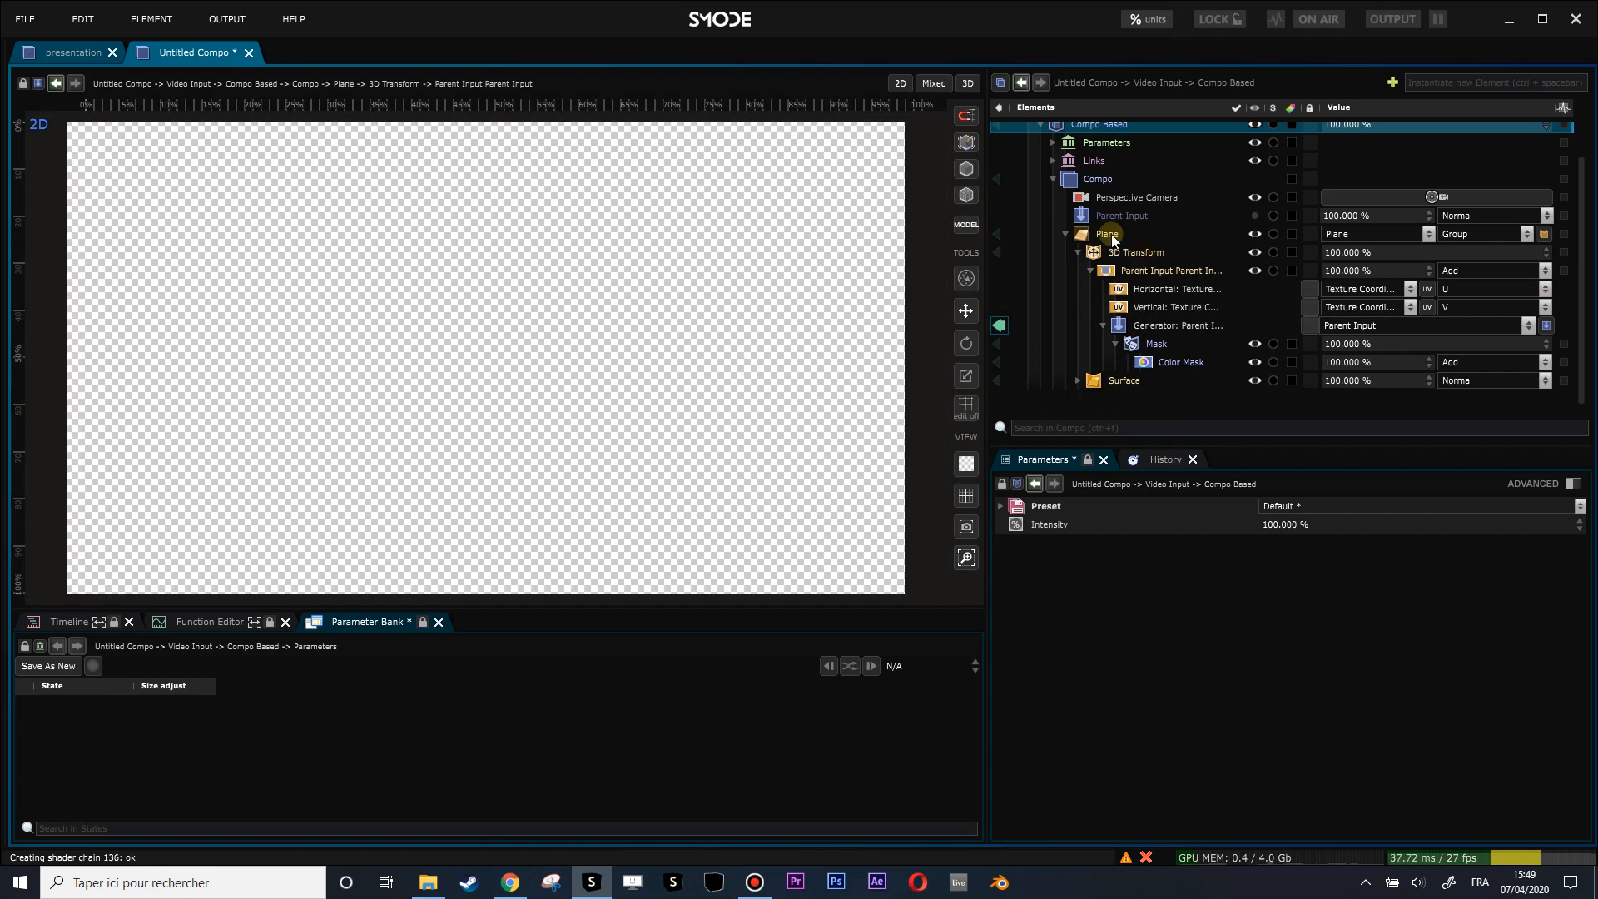
left_click(998, 254)
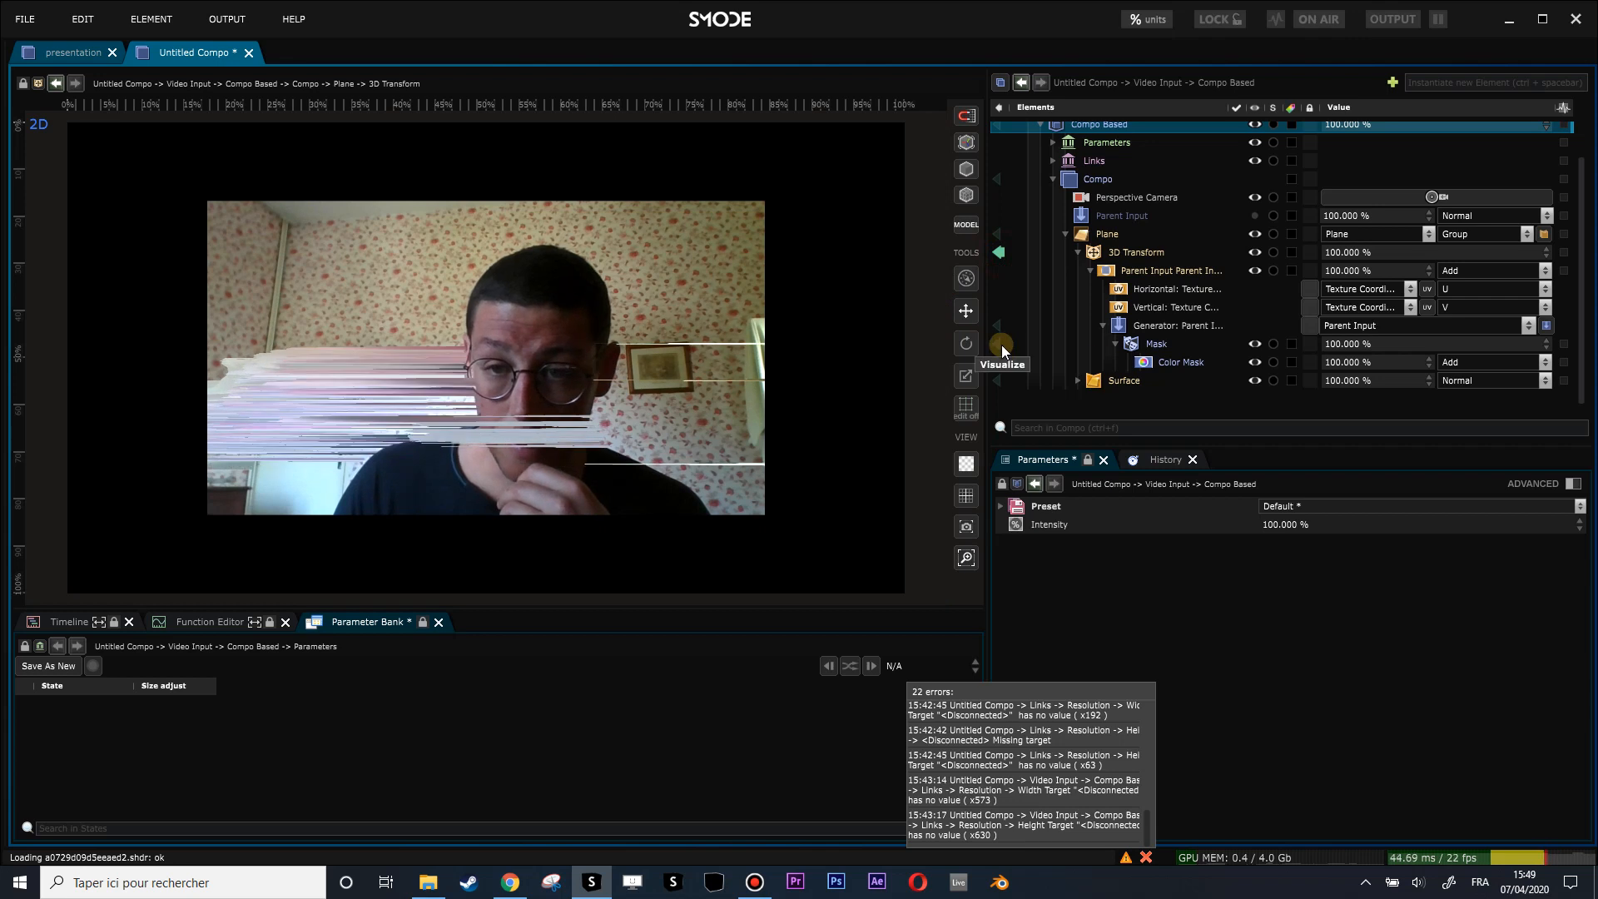
left_click(998, 344)
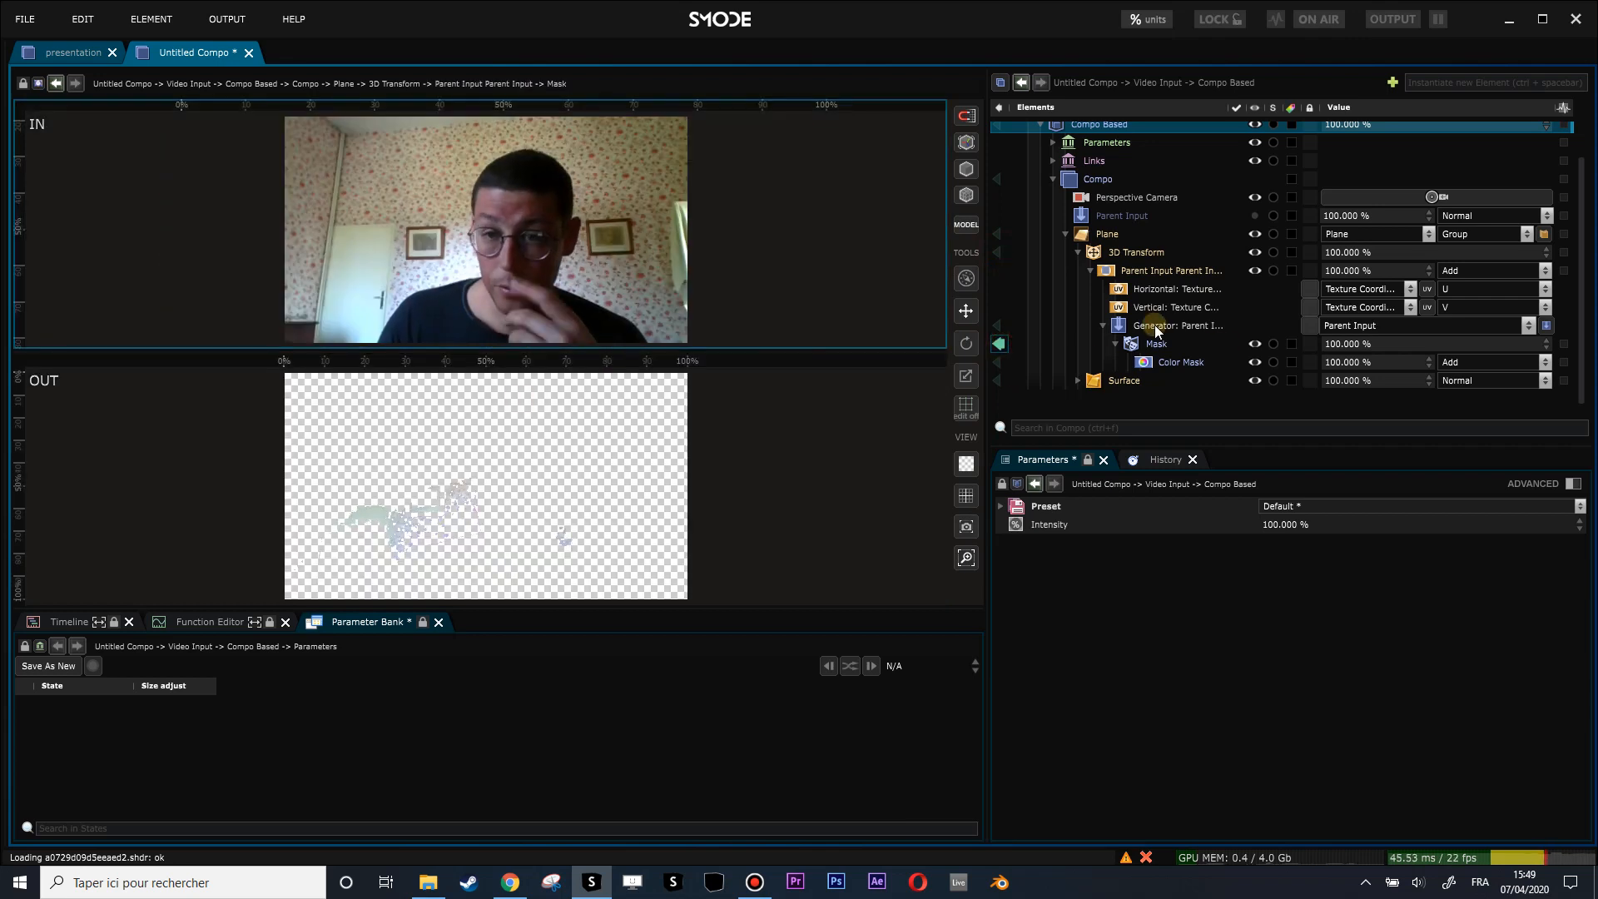
Step: Re-invert the Color Mask and return to the full compo output
left_click(1180, 362)
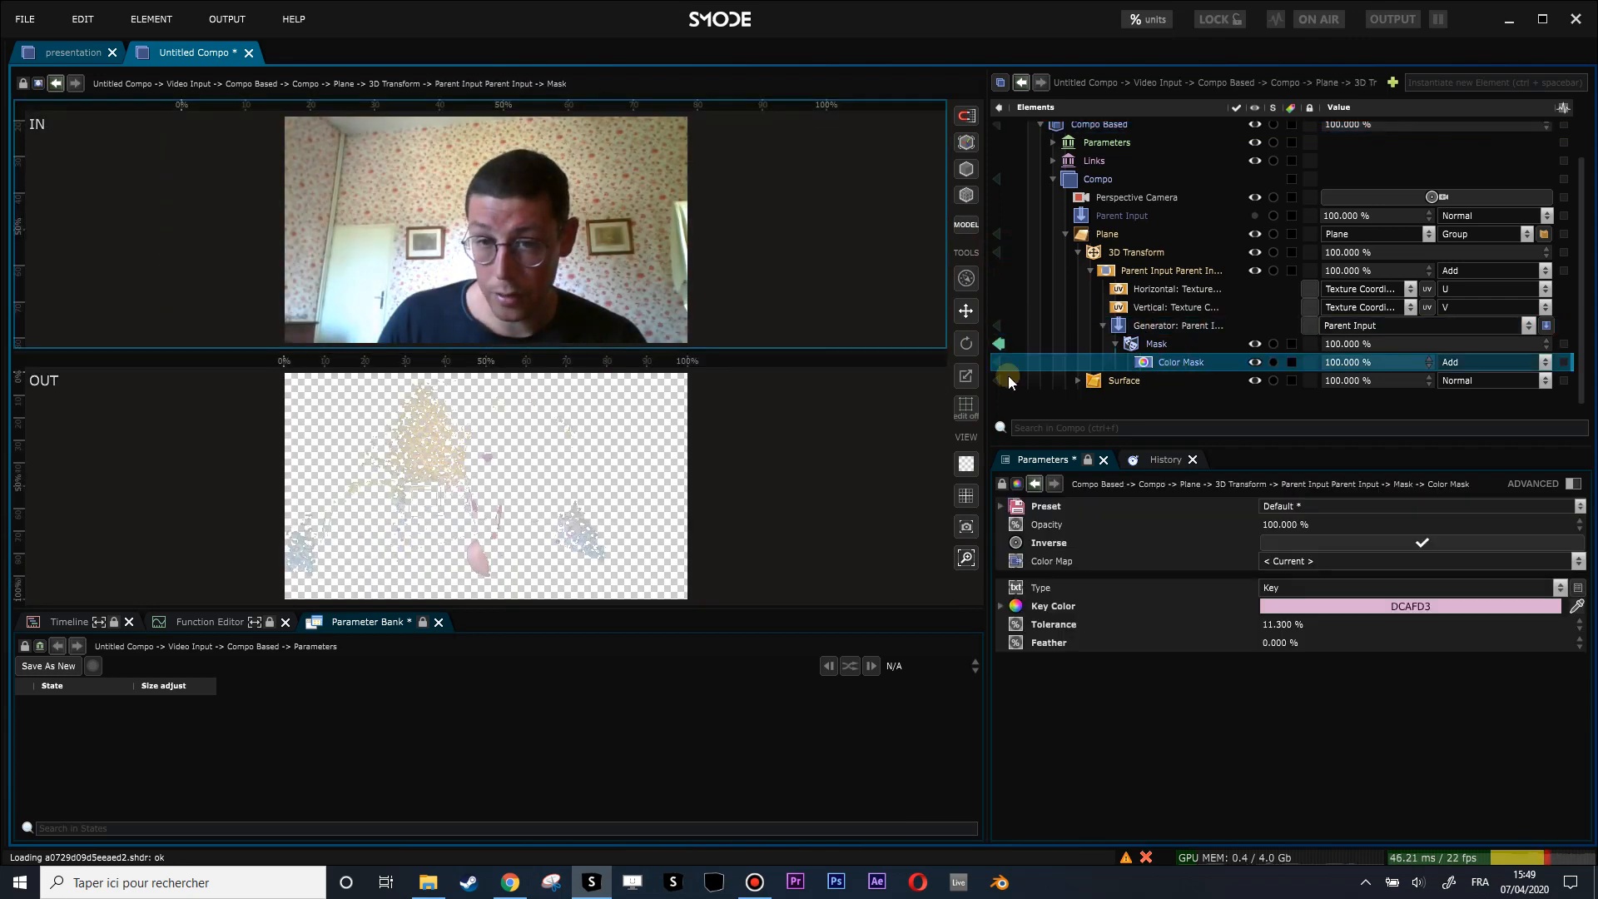
left_click(1155, 344)
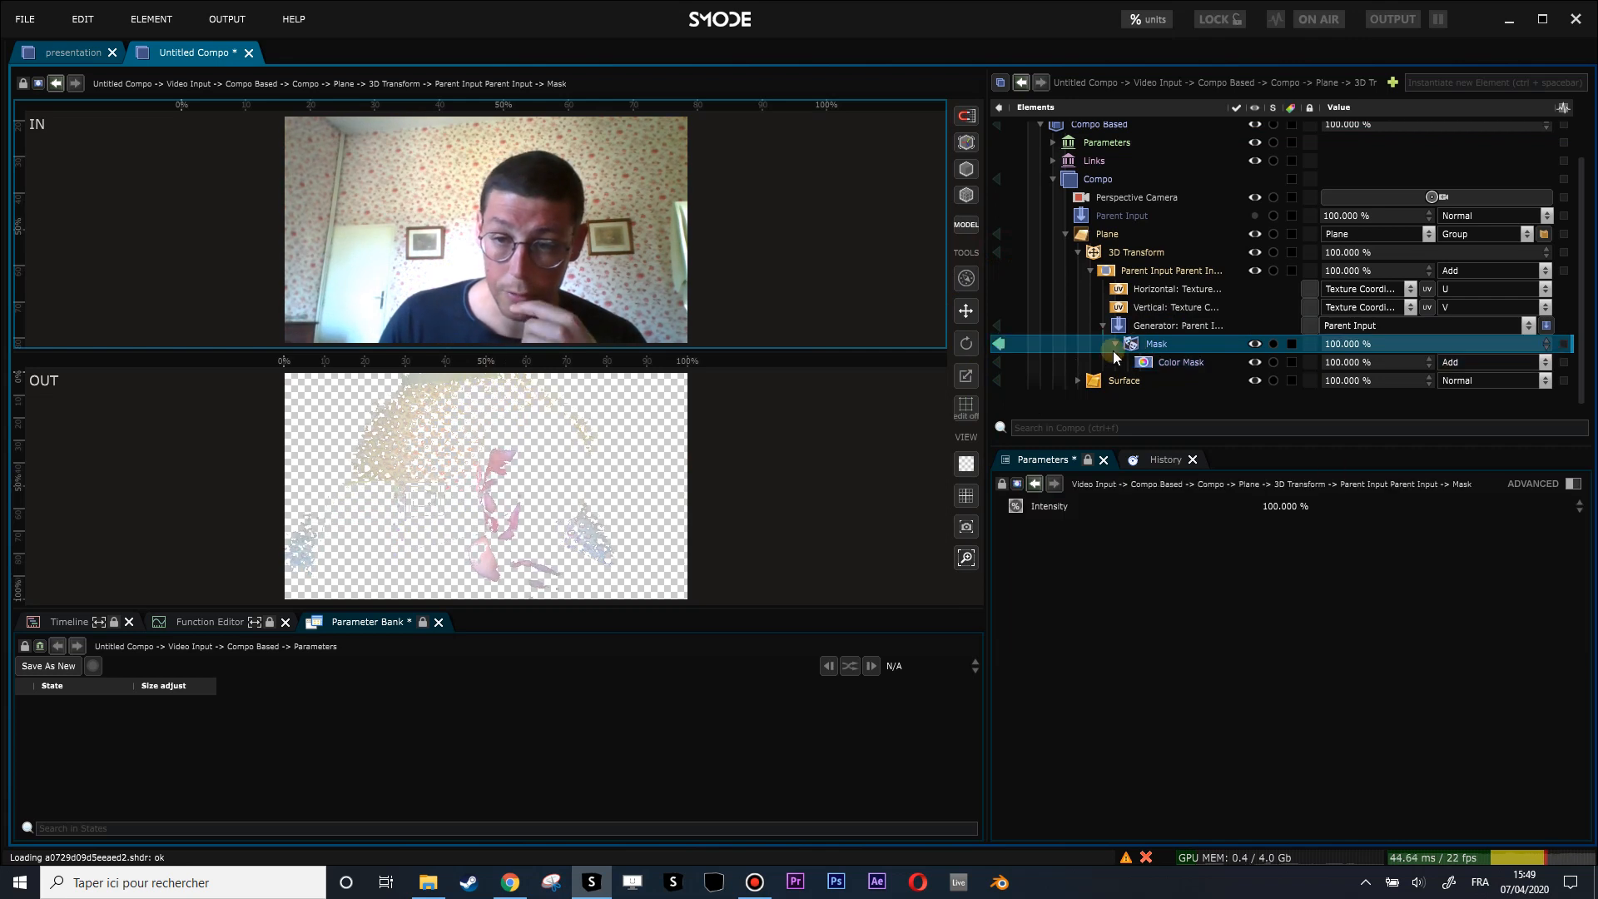
left_click(1180, 362)
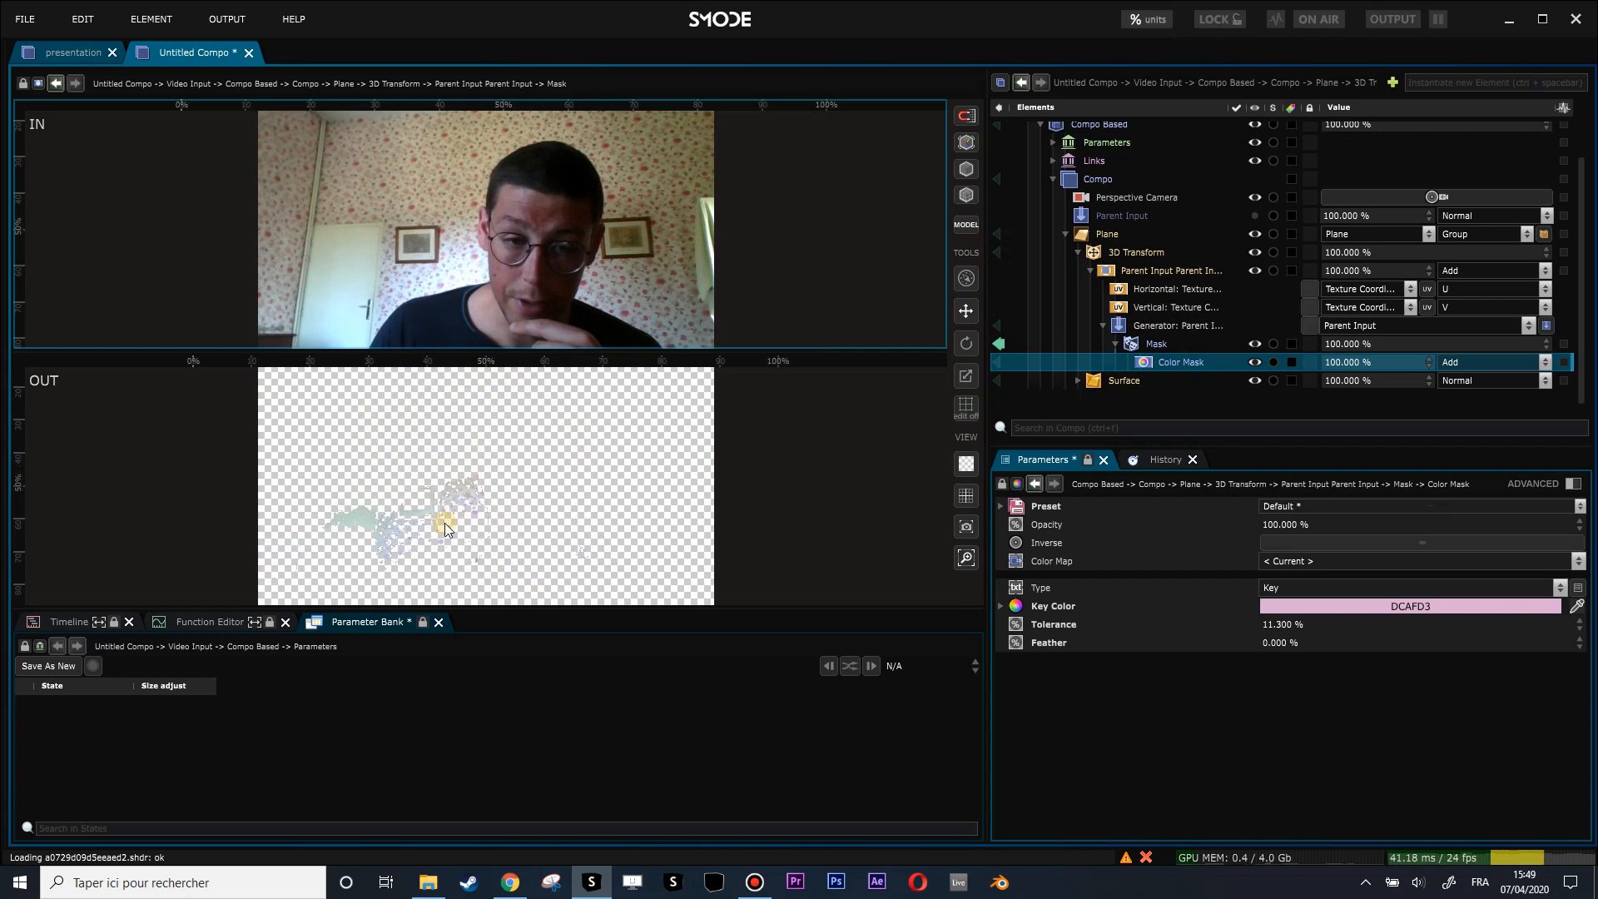
scroll(400, 540, "up", 3)
scroll(460, 471, "down", 2)
left_click(999, 348)
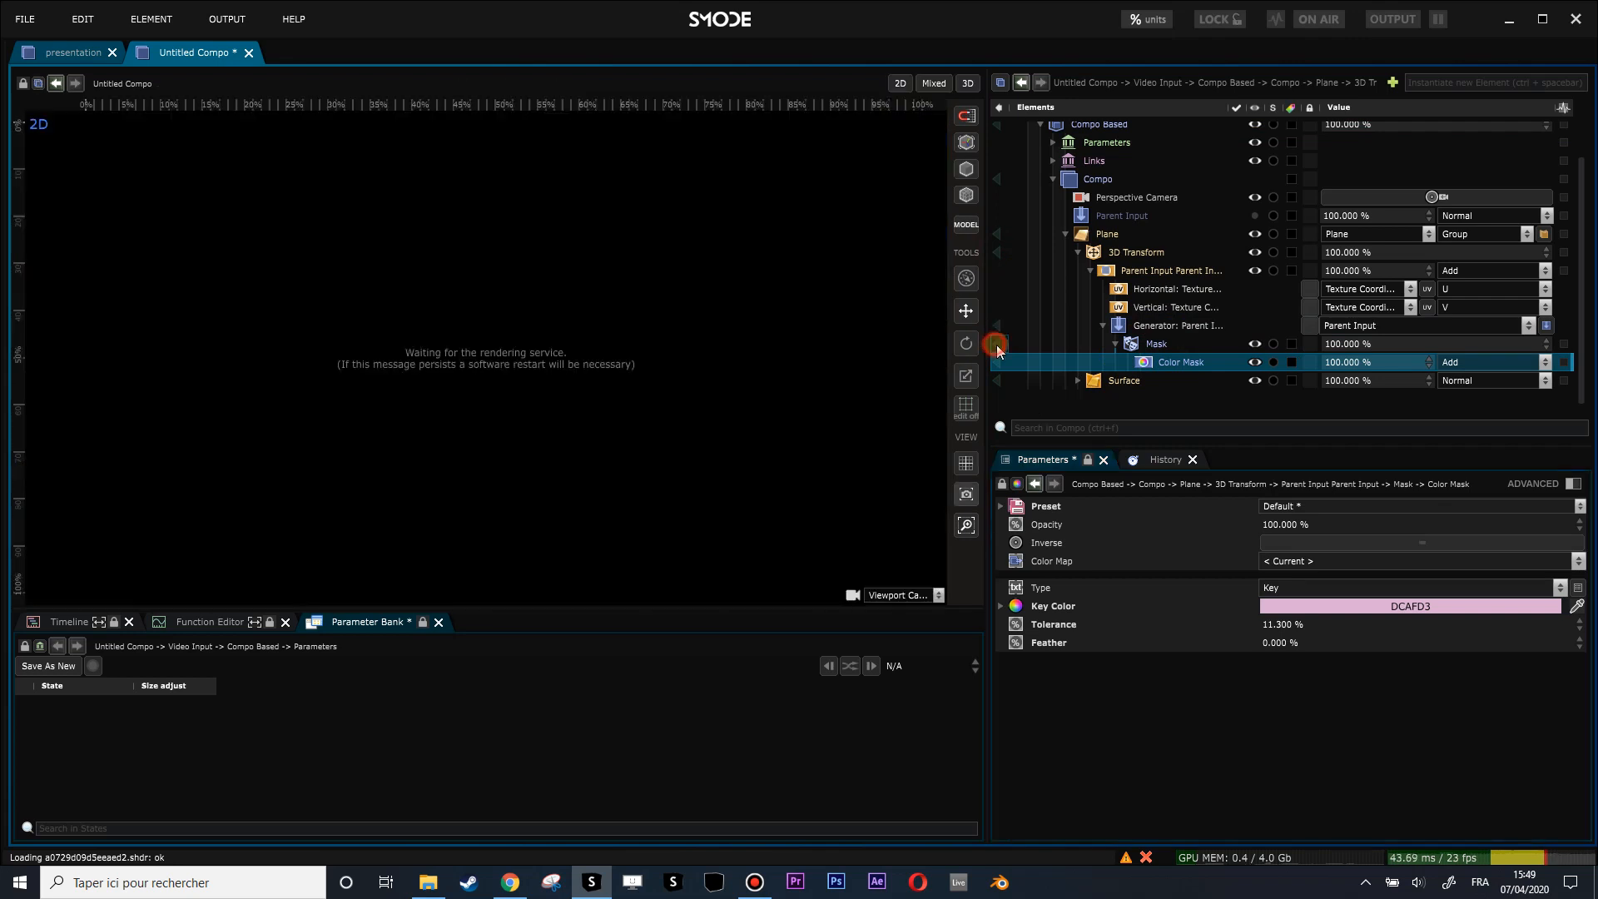
scroll(446, 501, "up", 2)
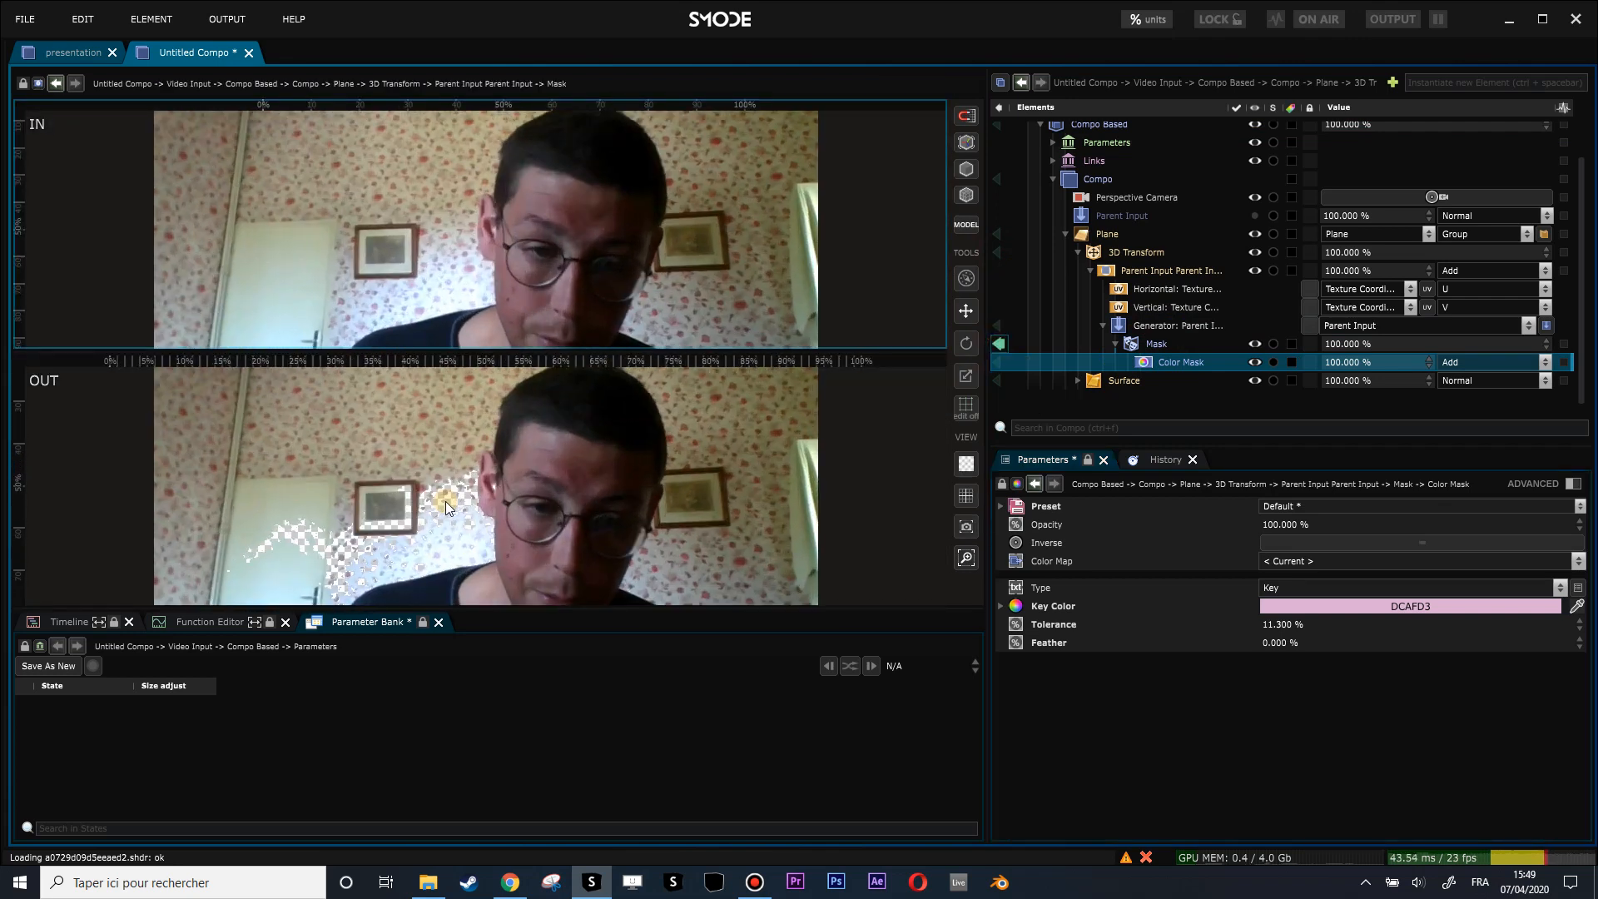
scroll(445, 503, "up", 1)
scroll(447, 504, "up", 2)
scroll(462, 494, "up", 3)
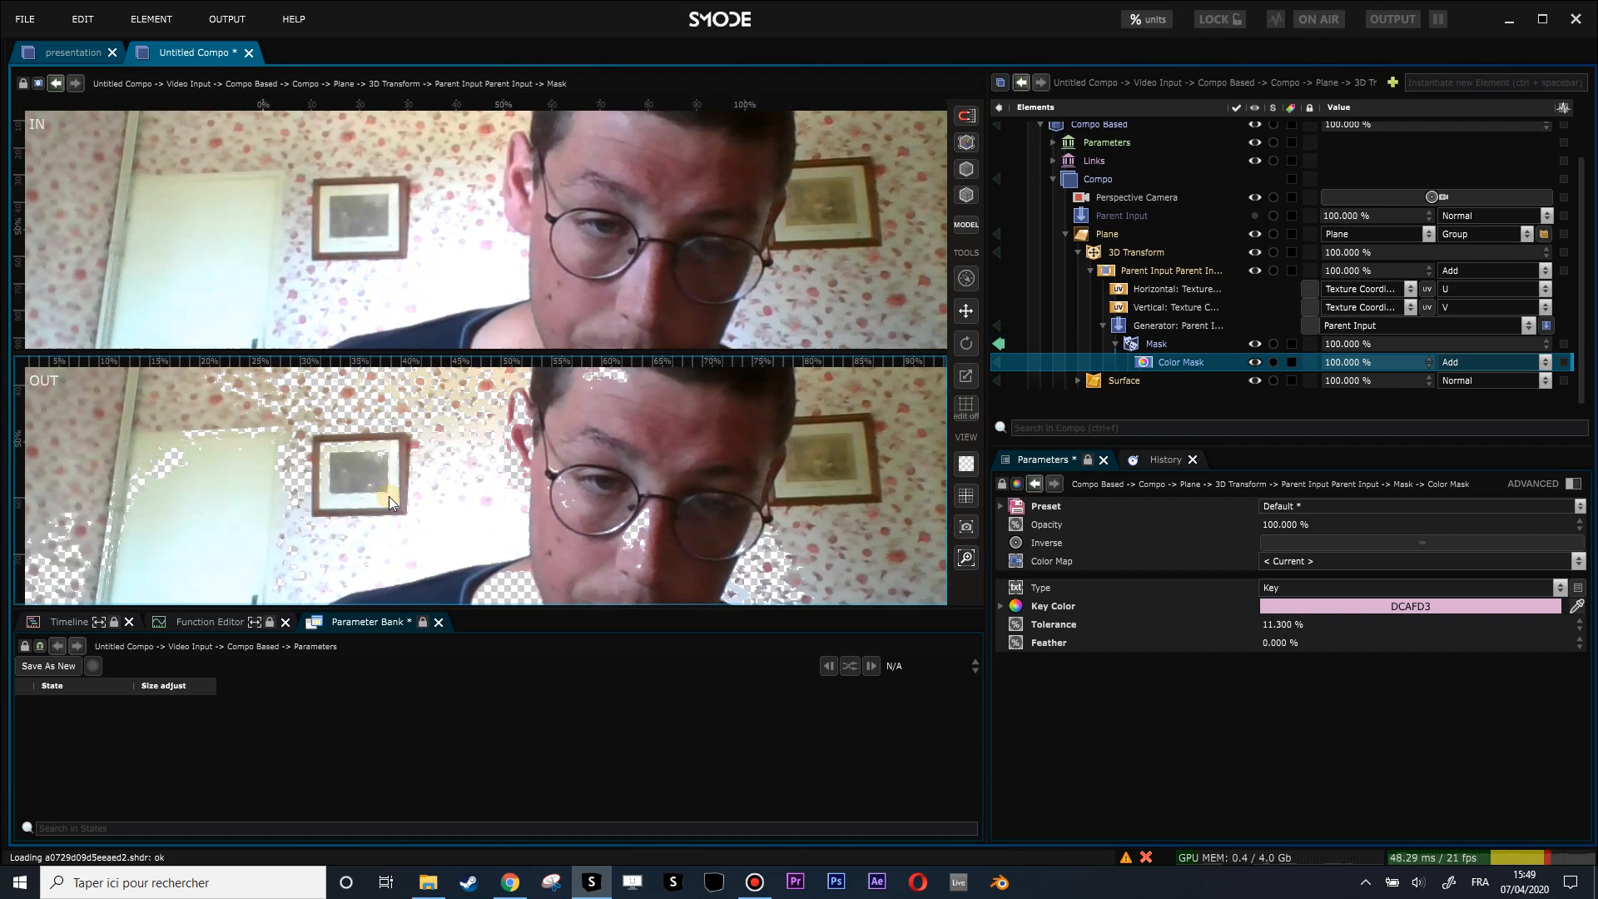
left_click(1422, 542)
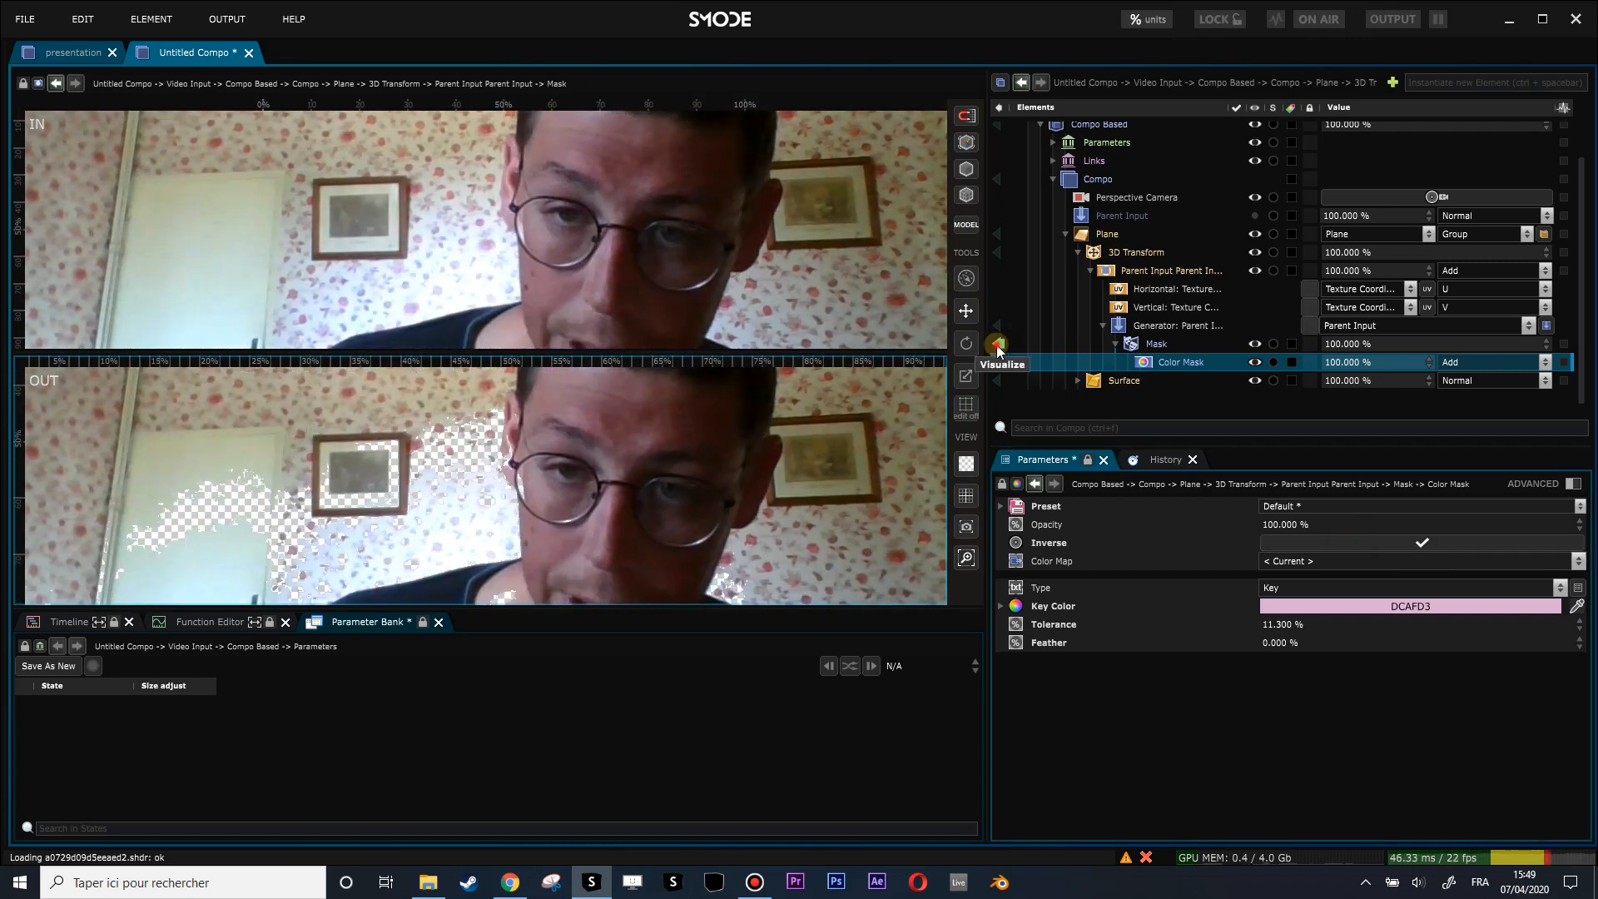
scroll(593, 464, "down", 8)
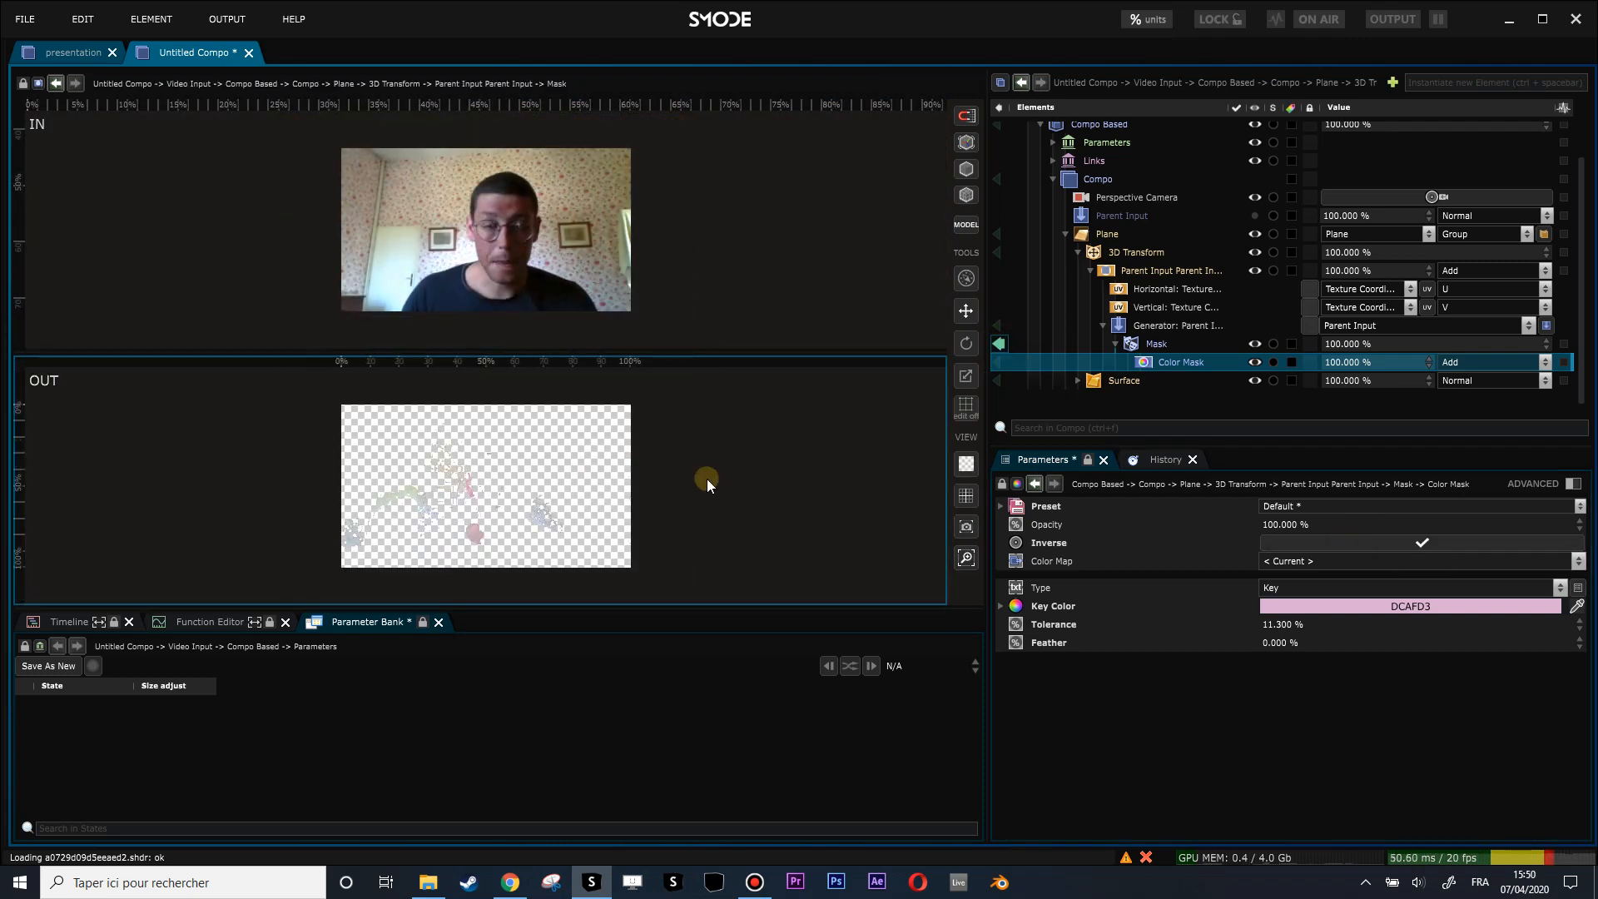
left_click(998, 346)
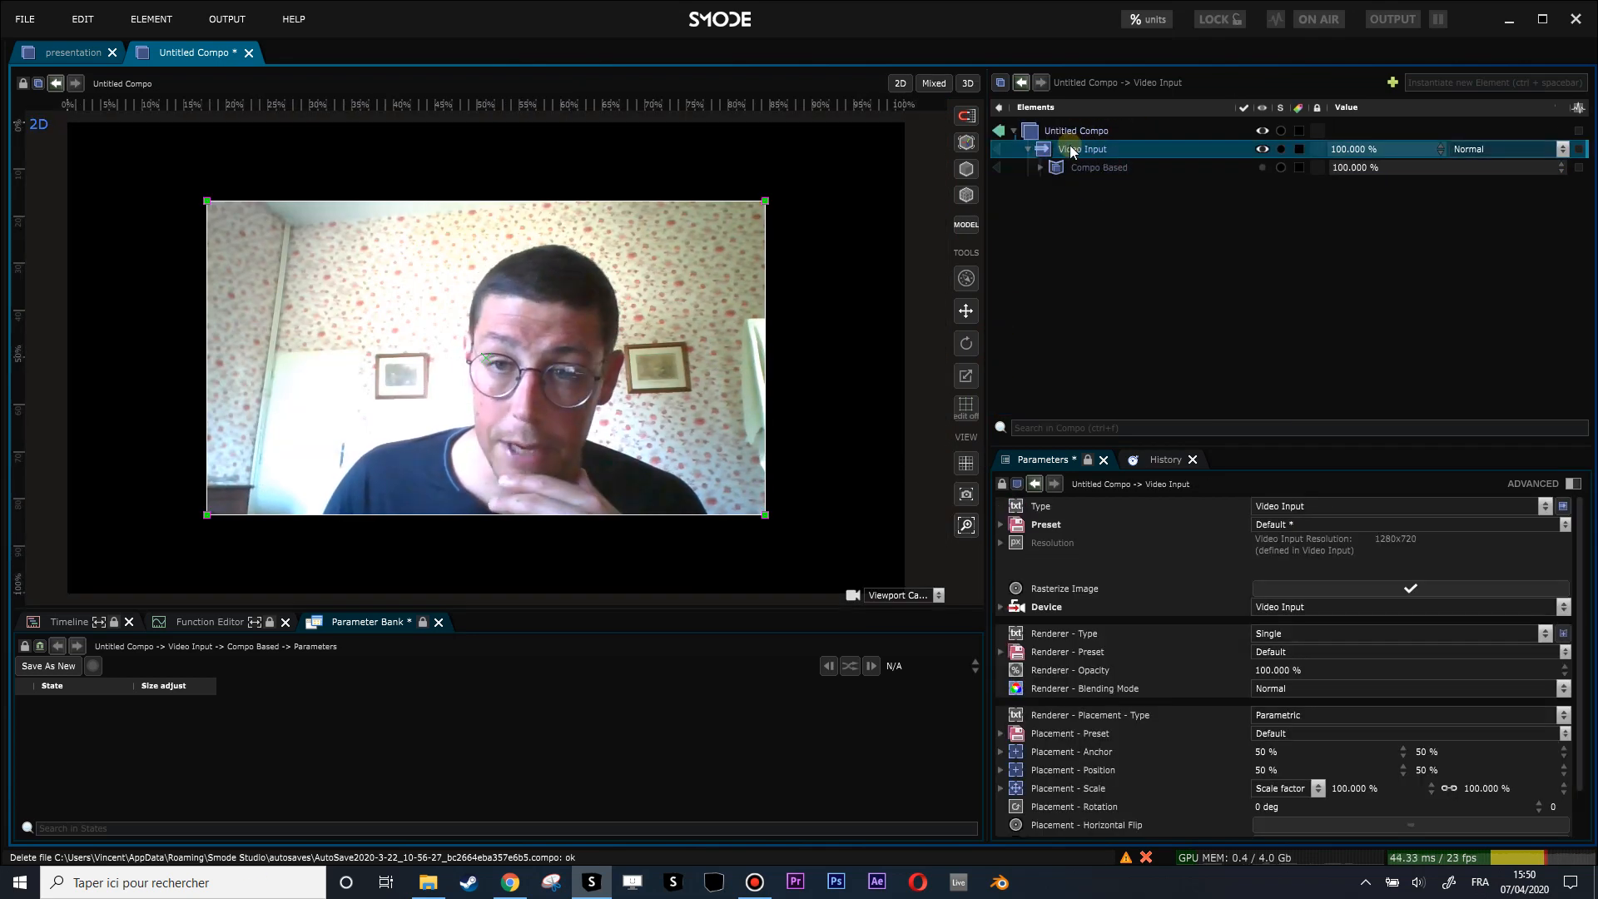
Step: Disable the Compo Based pixel-sort effect on the webcam with Ctrl+E
right_click(1070, 146)
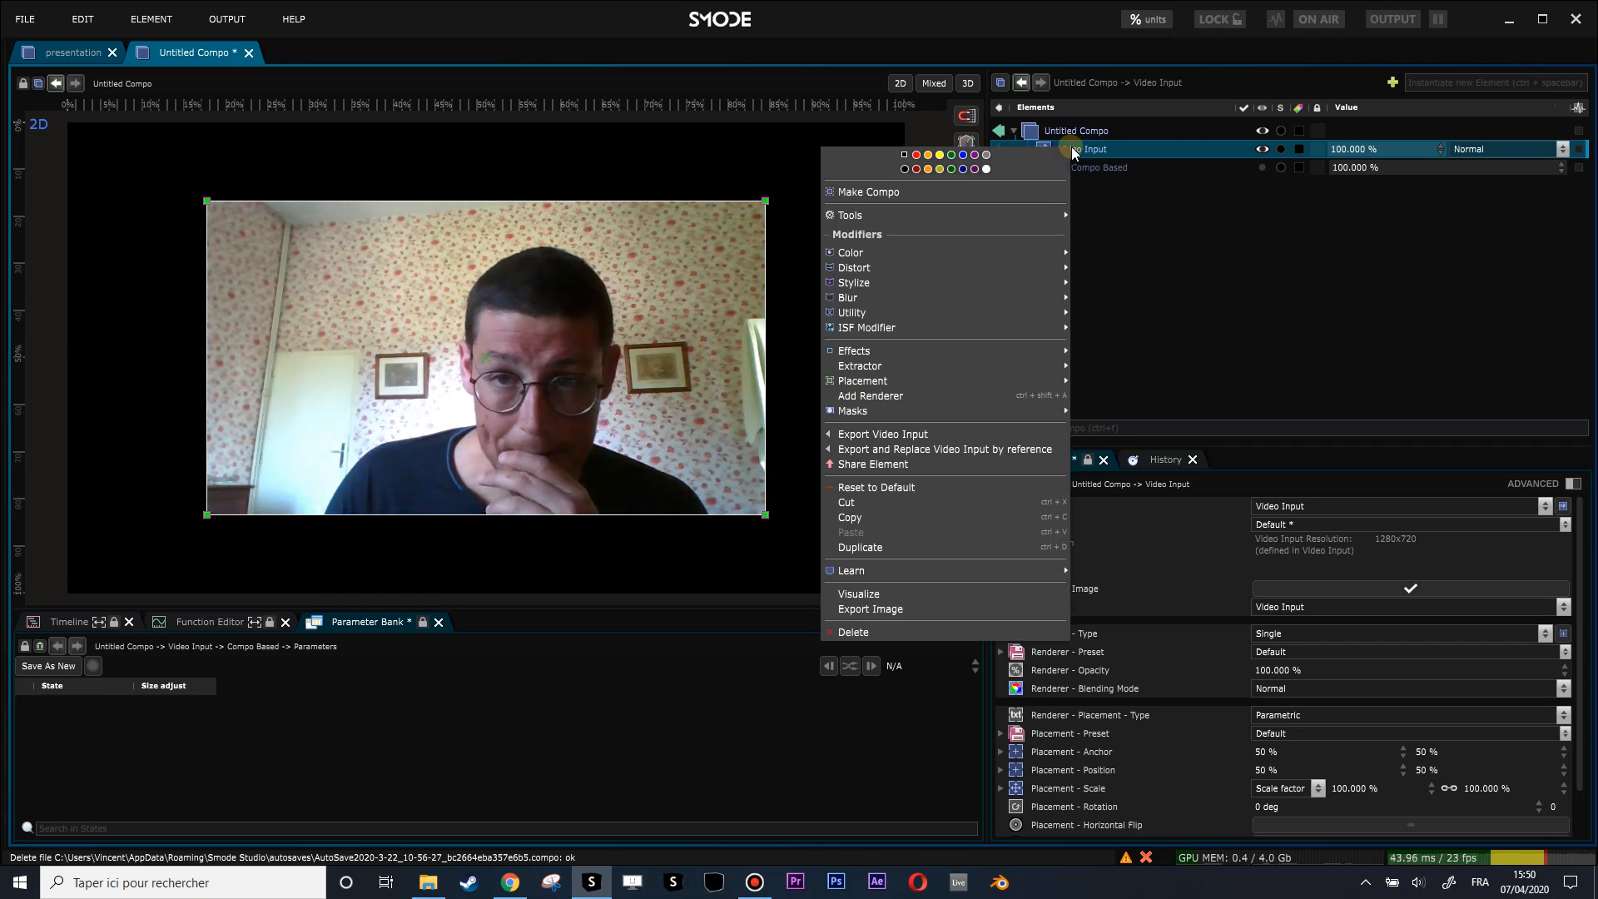
mouse_move(863, 380)
left_click(1108, 376)
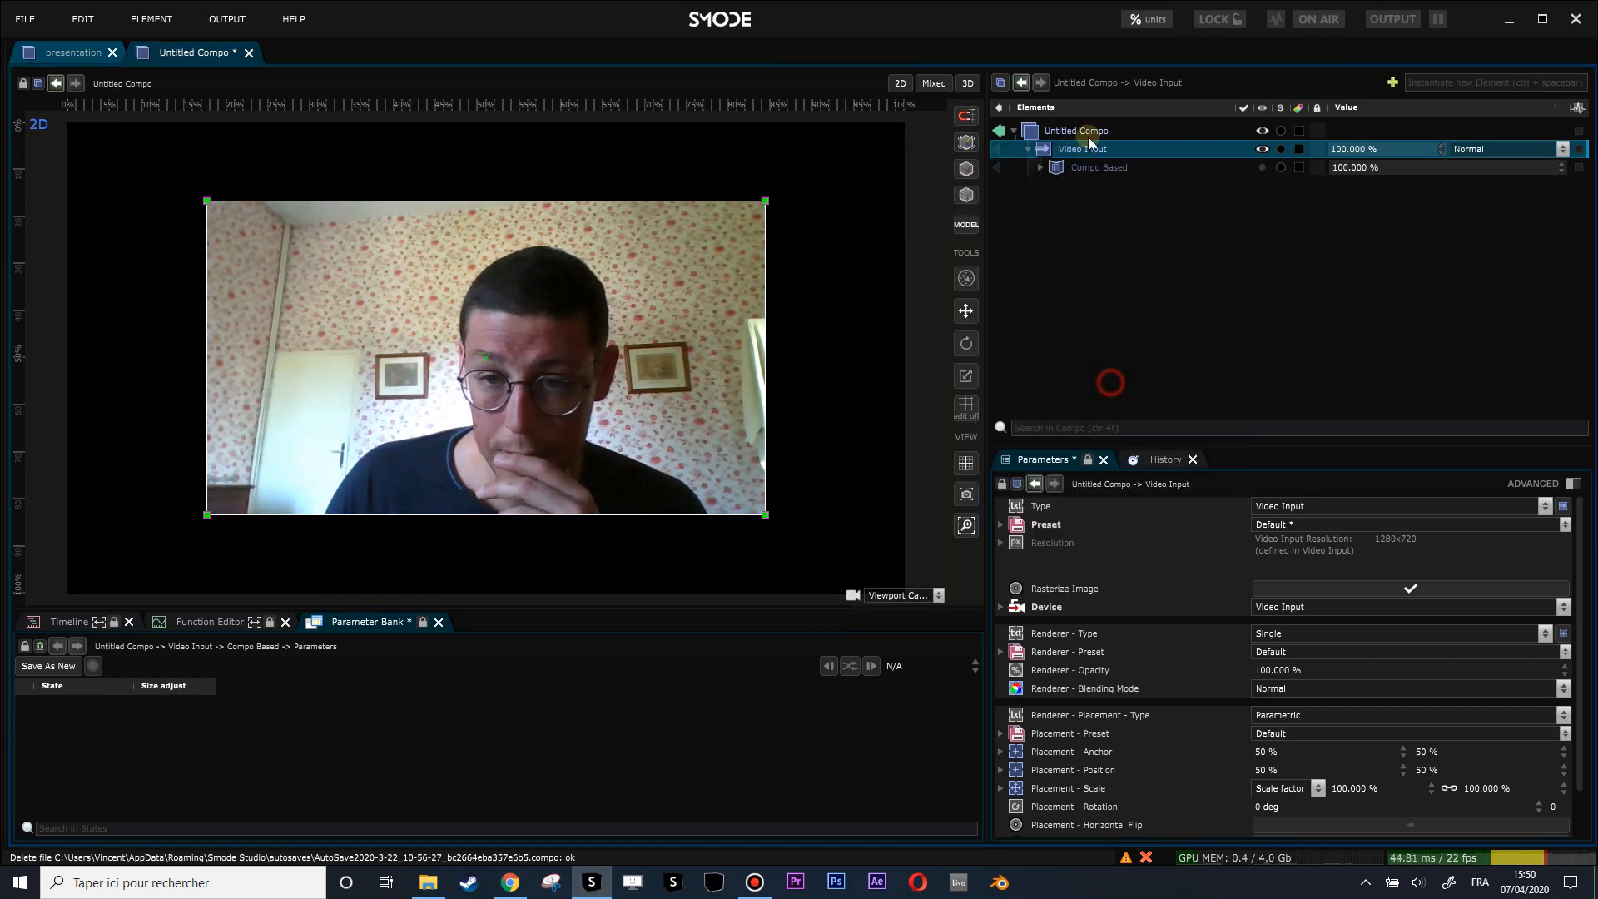
left_click(1097, 164)
key("ctrl+e")
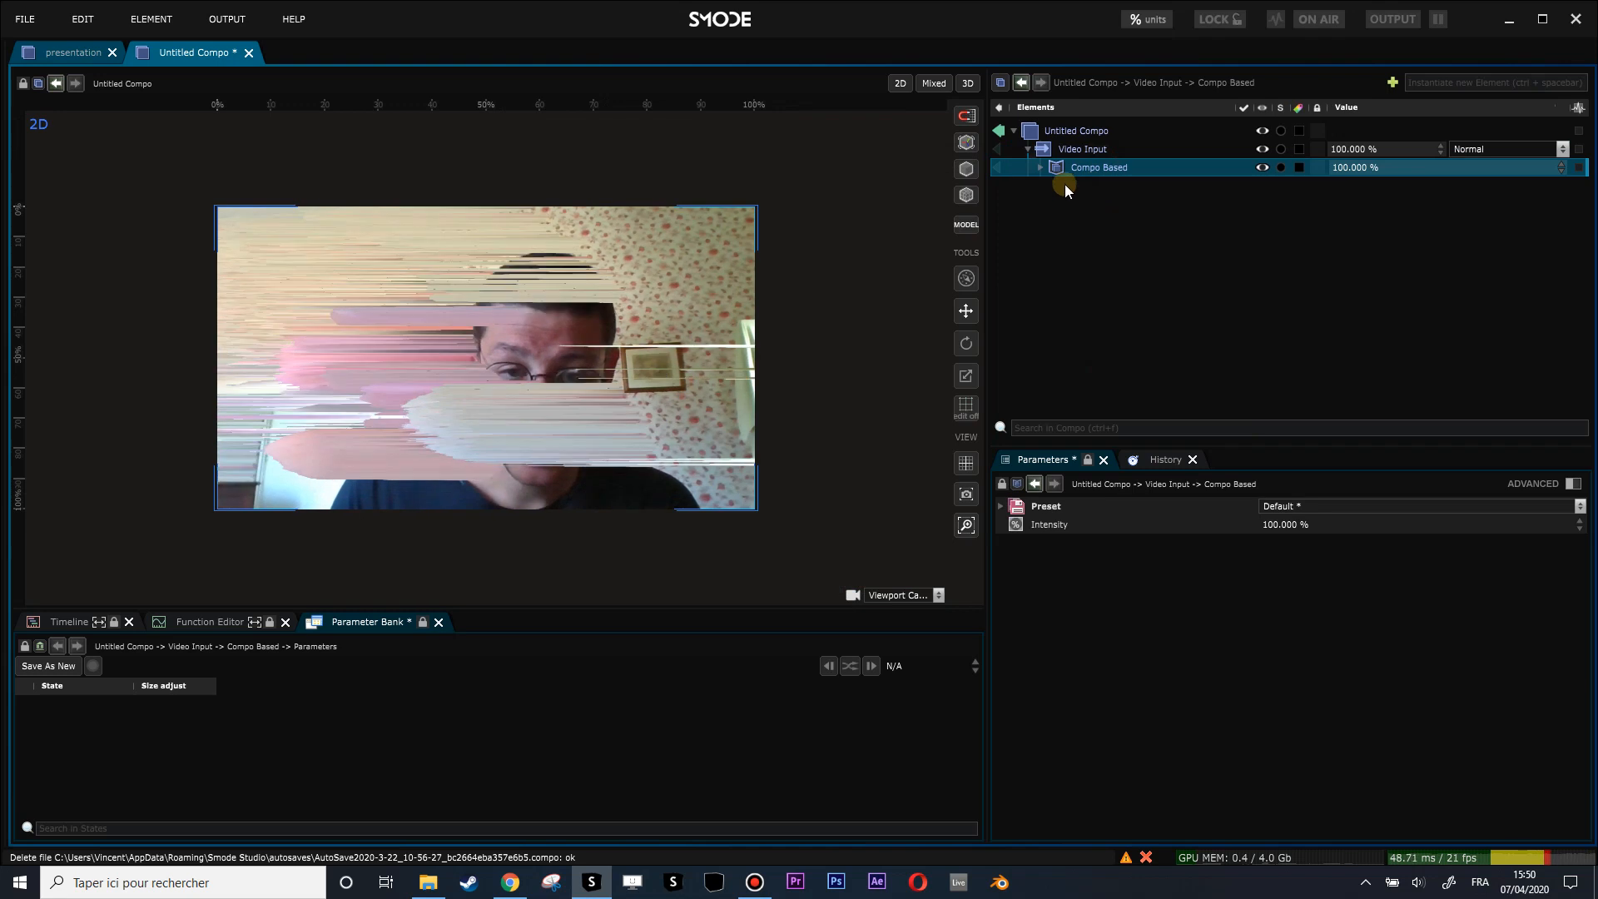
key("ctrl+e")
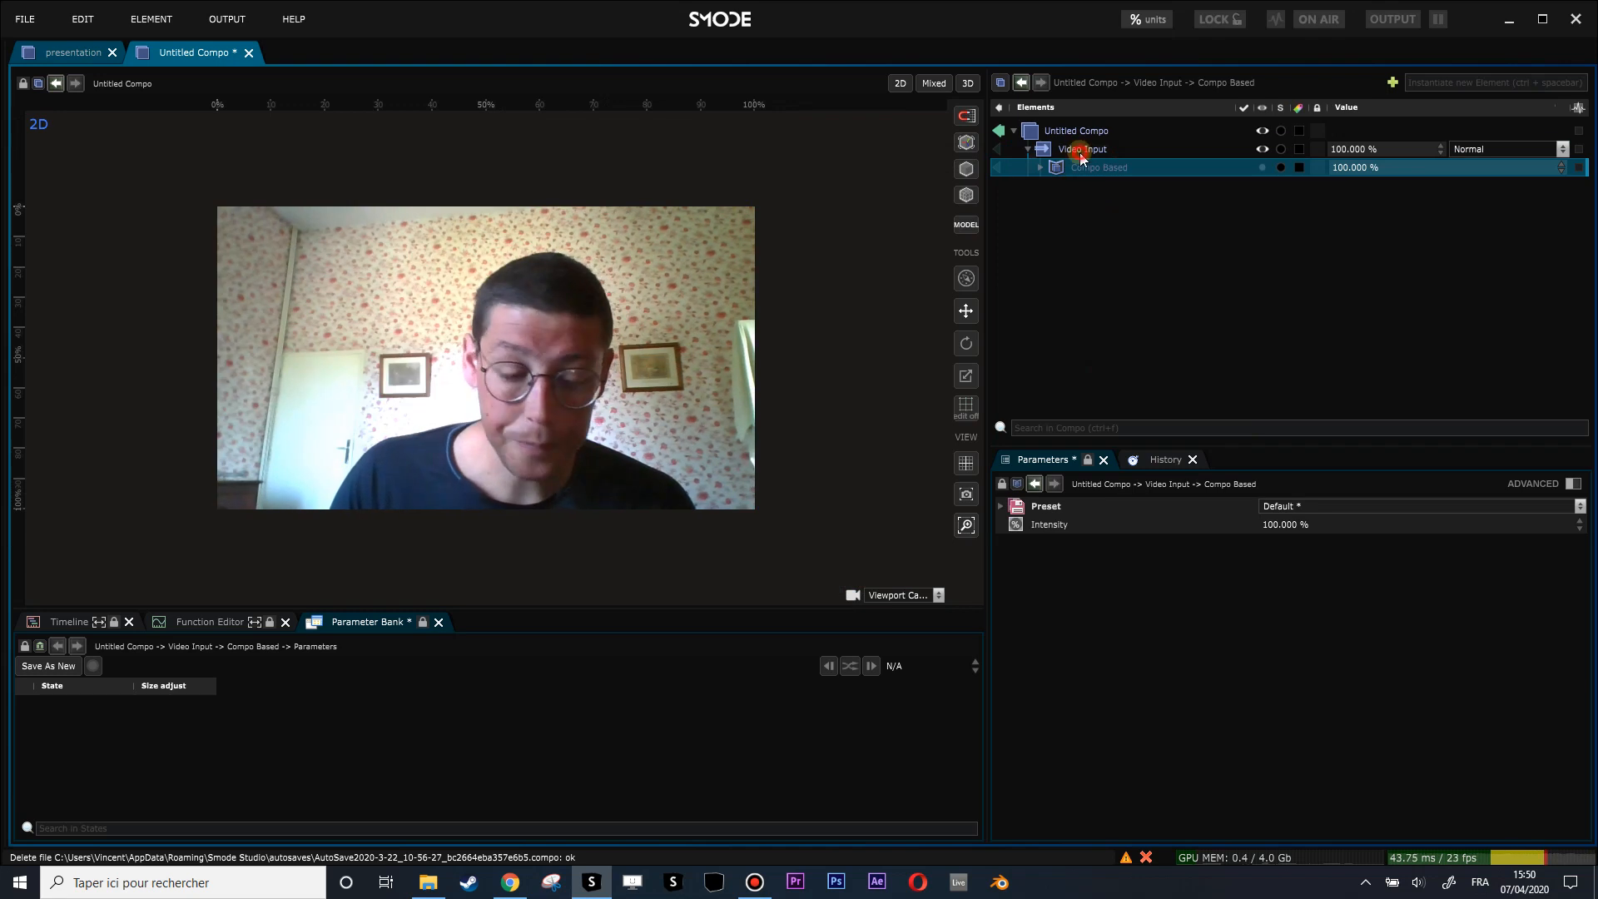
Step: Add a Blur modifier to the Video Input feed
left_click(1081, 150)
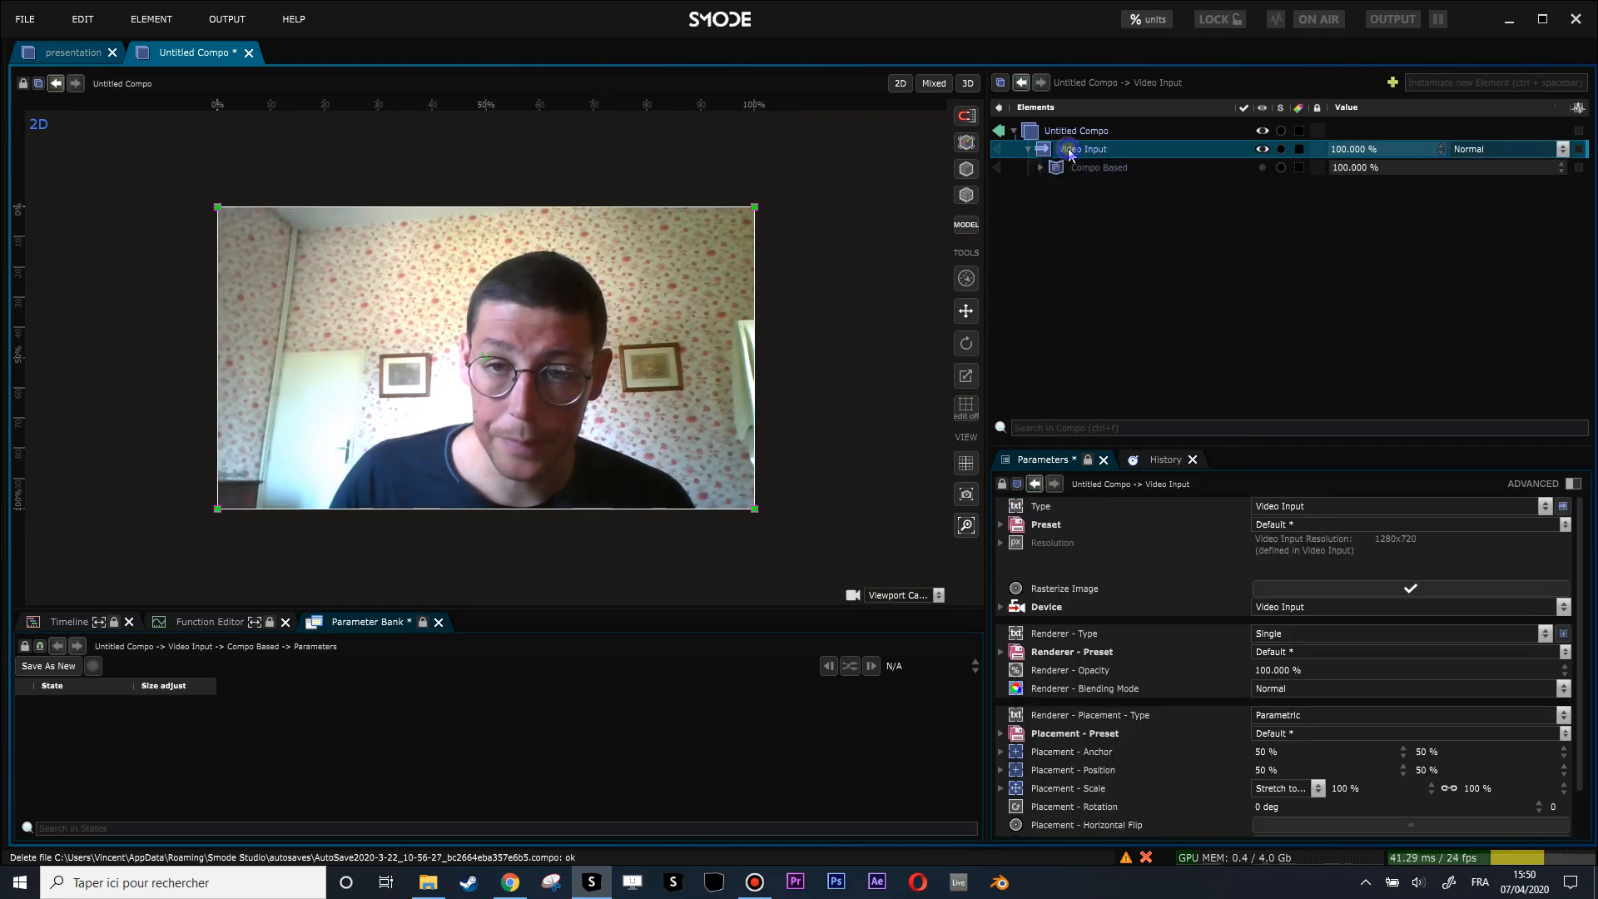
right_click(1068, 148)
mouse_move(846, 301)
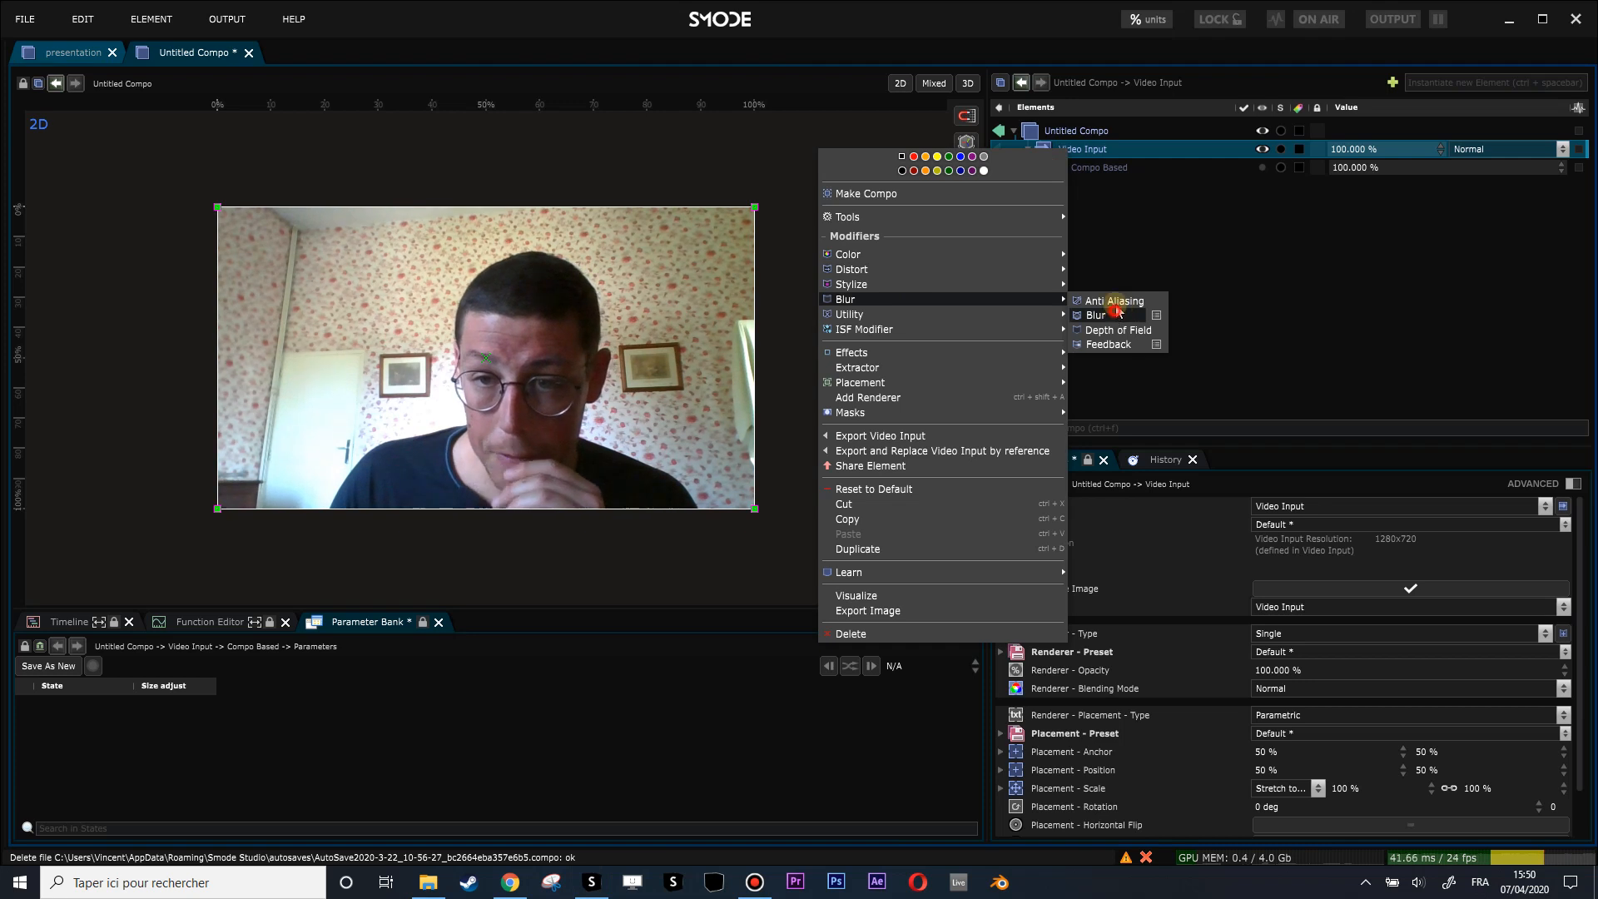
left_click(1099, 315)
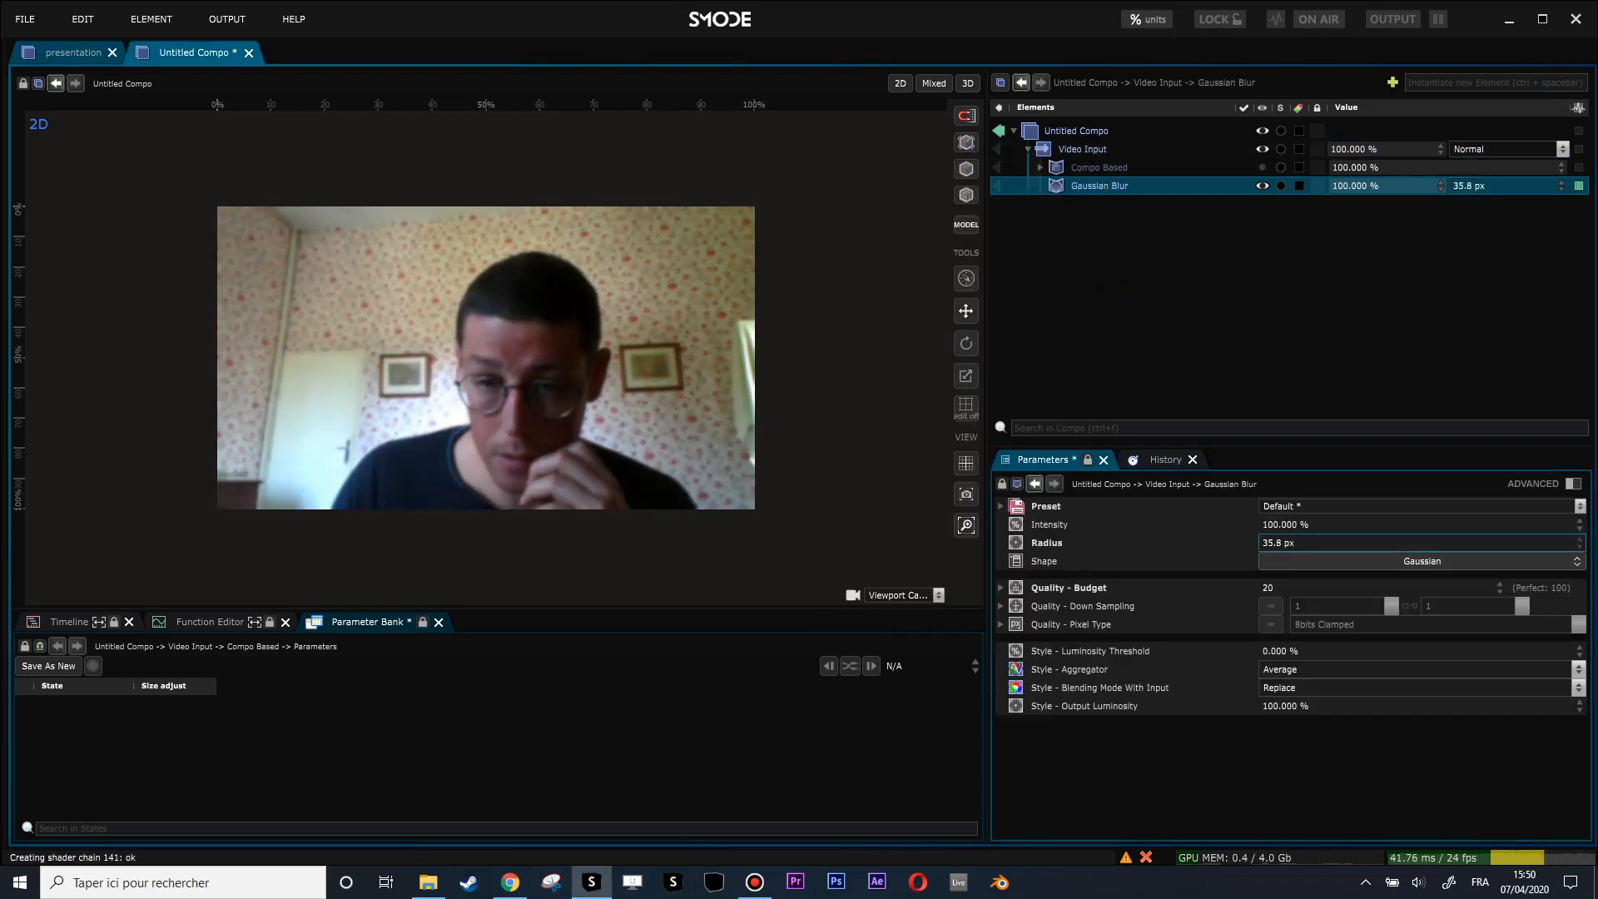
Step: Set the blur Shape to Custom with Multi Pass and disable the first Directional pass
left_click(1421, 561)
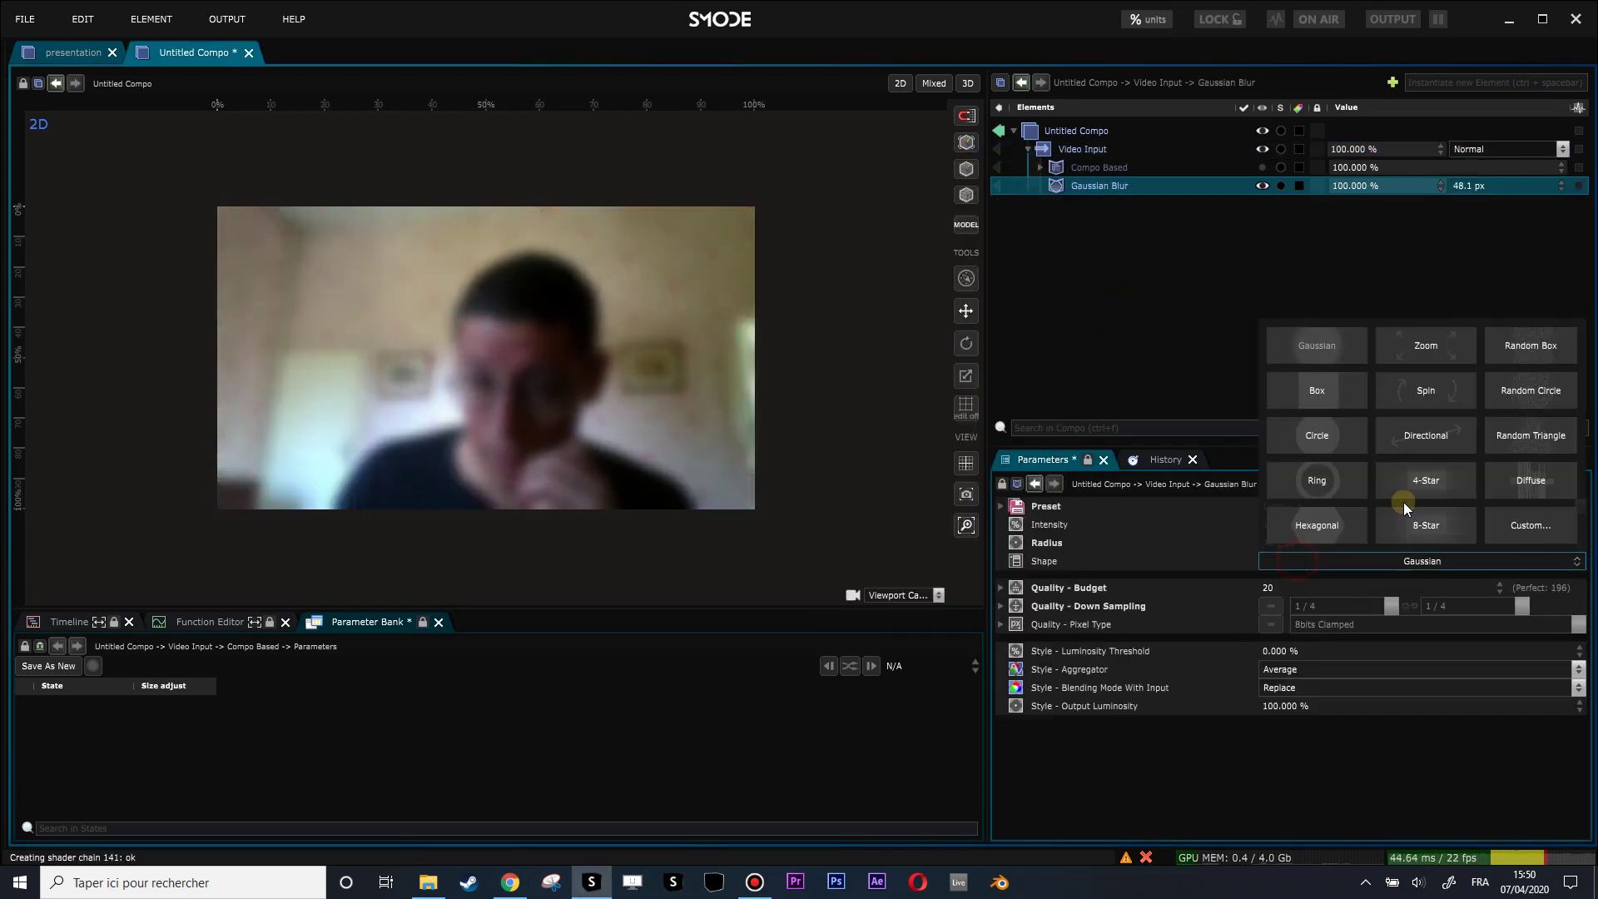
left_click(1542, 532)
left_click(1068, 205)
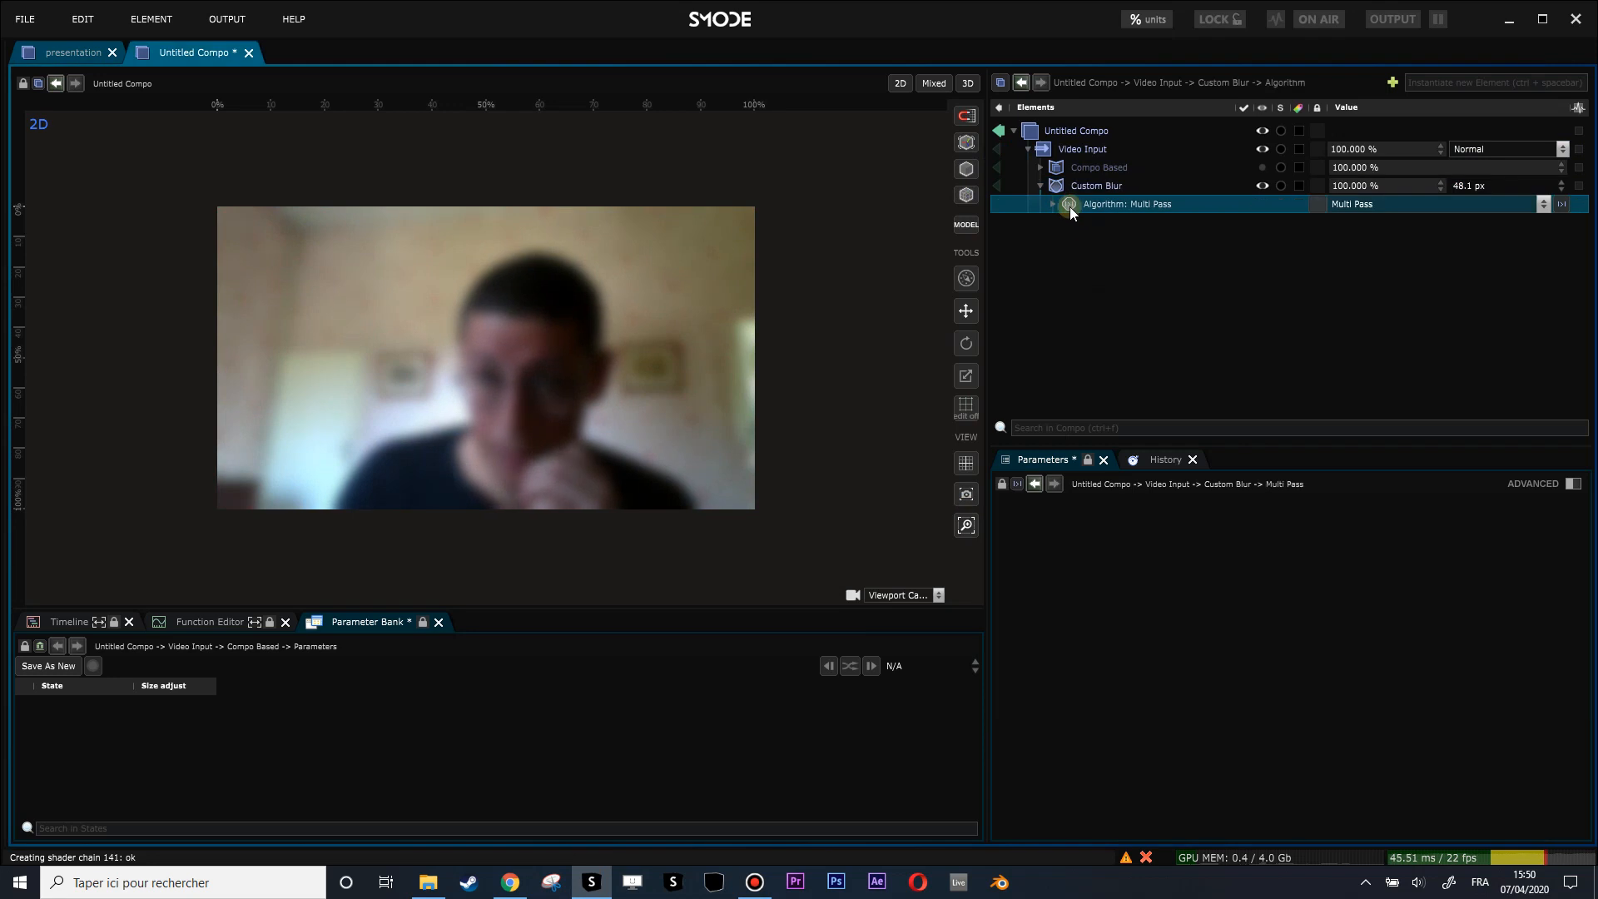
left_click(1122, 241)
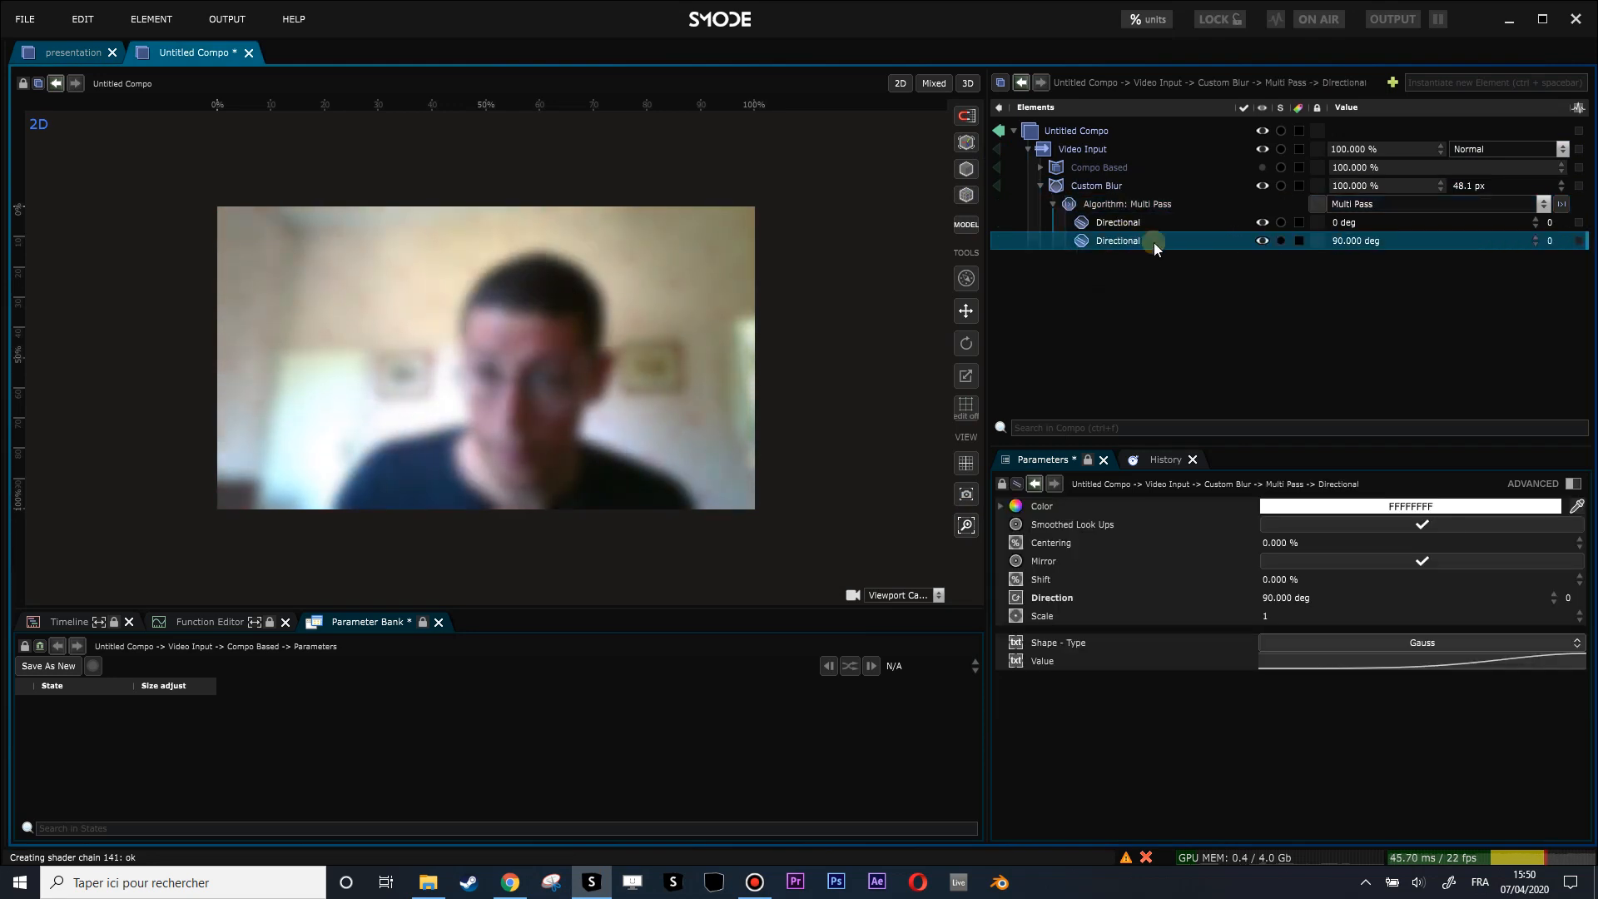
left_click(1128, 222)
Step: Rotate the second pass to about 185° and set its curve shape to Box
left_click(1111, 242)
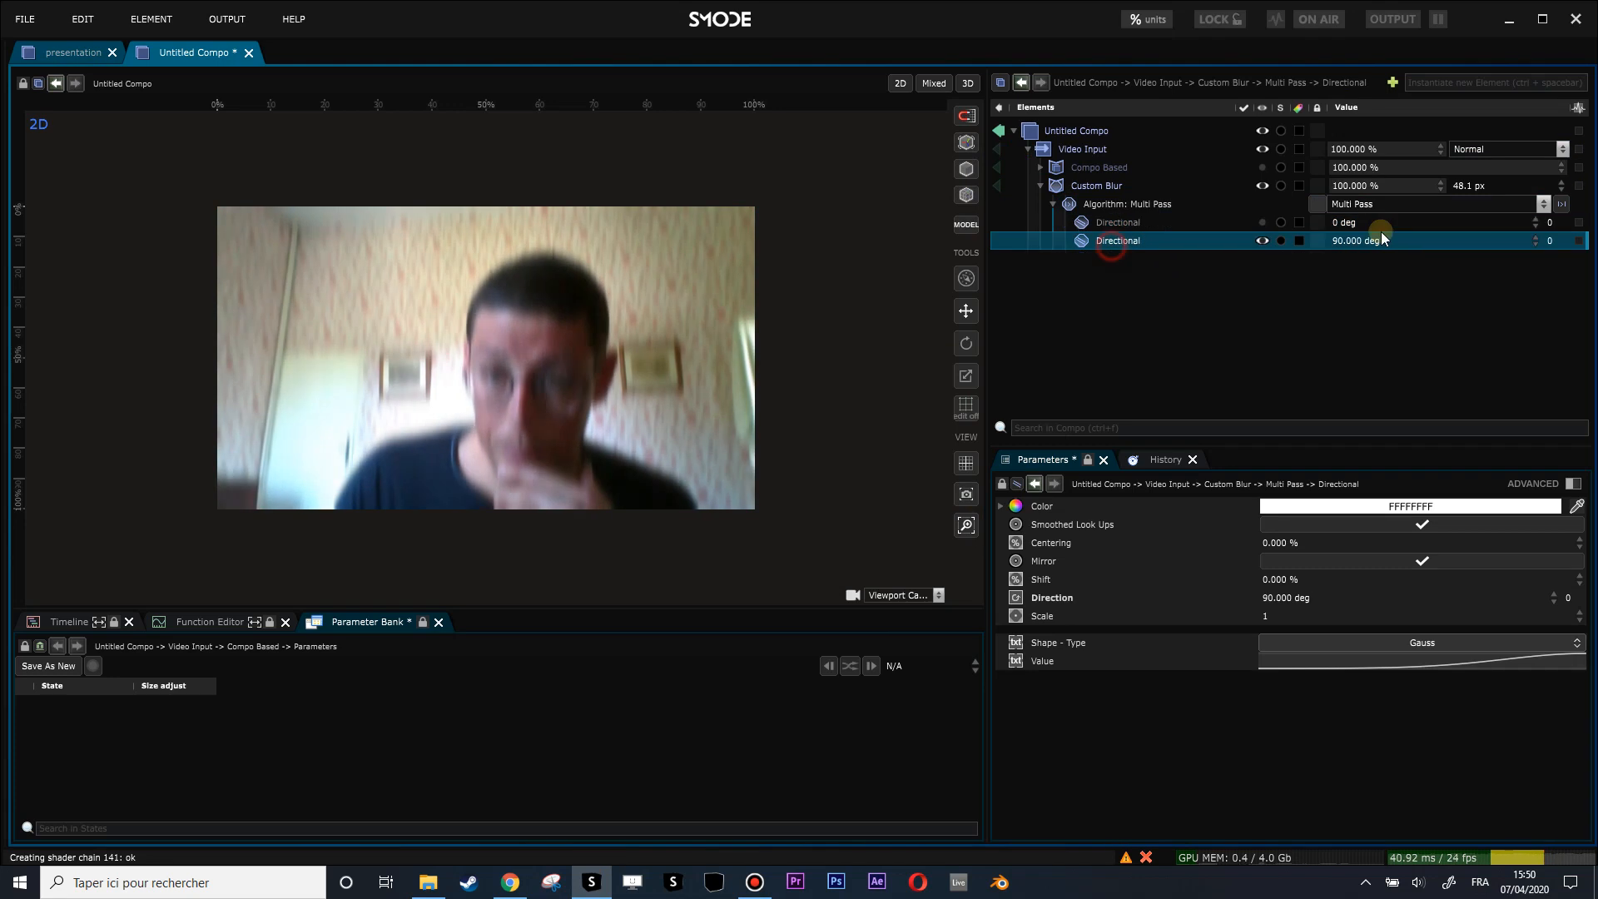
left_click_drag(1355, 240, 1474, 240)
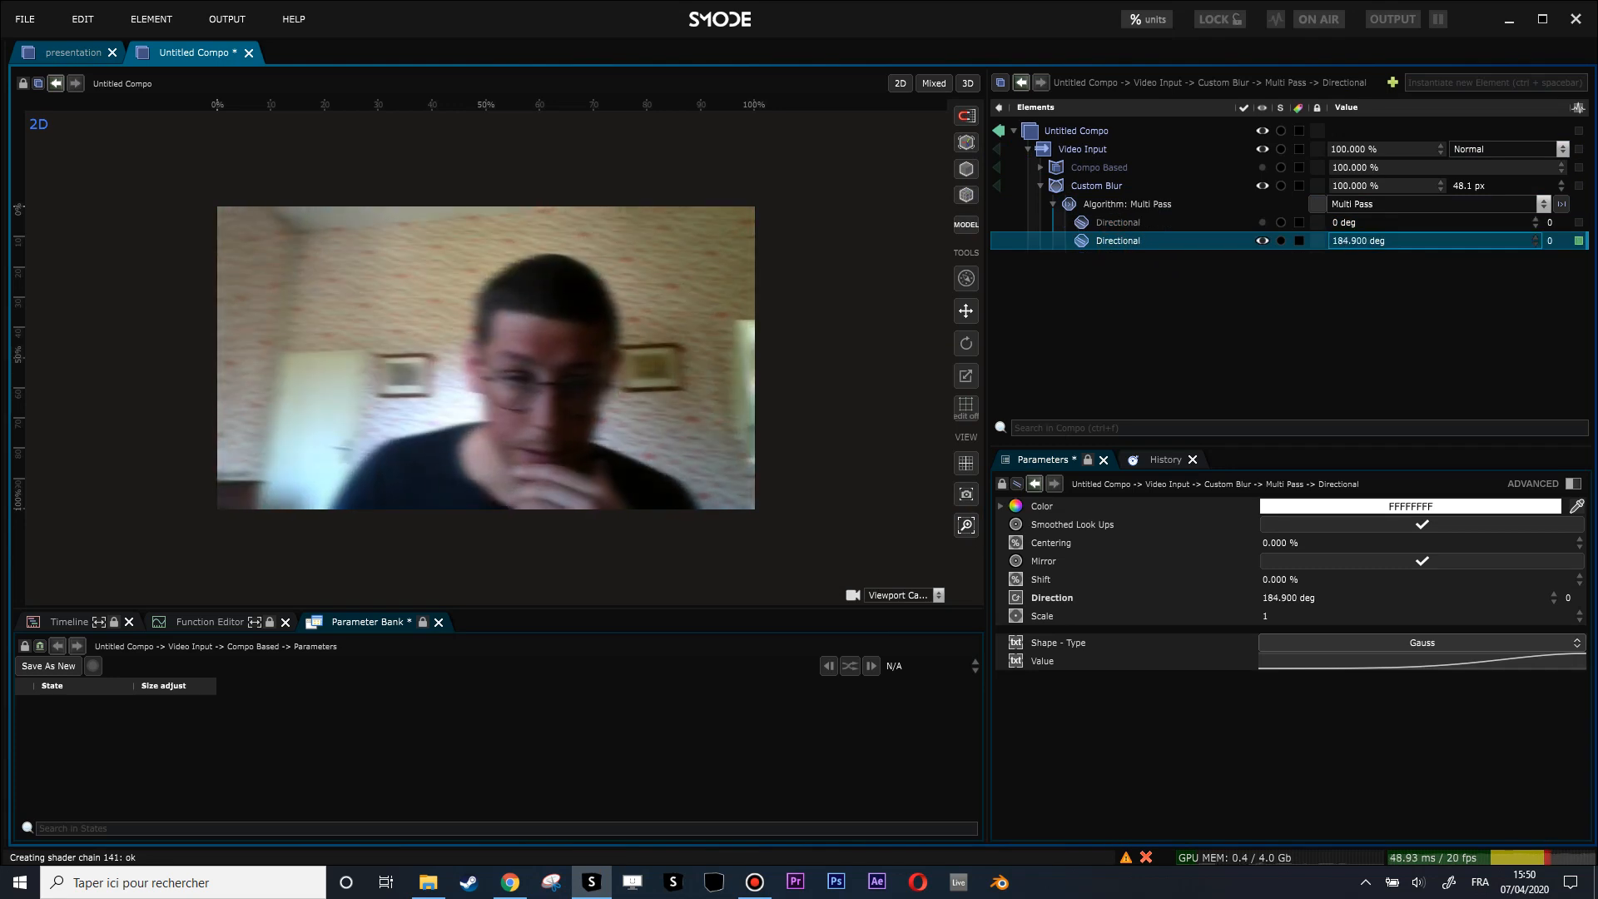
left_click(1423, 644)
left_click(1537, 379)
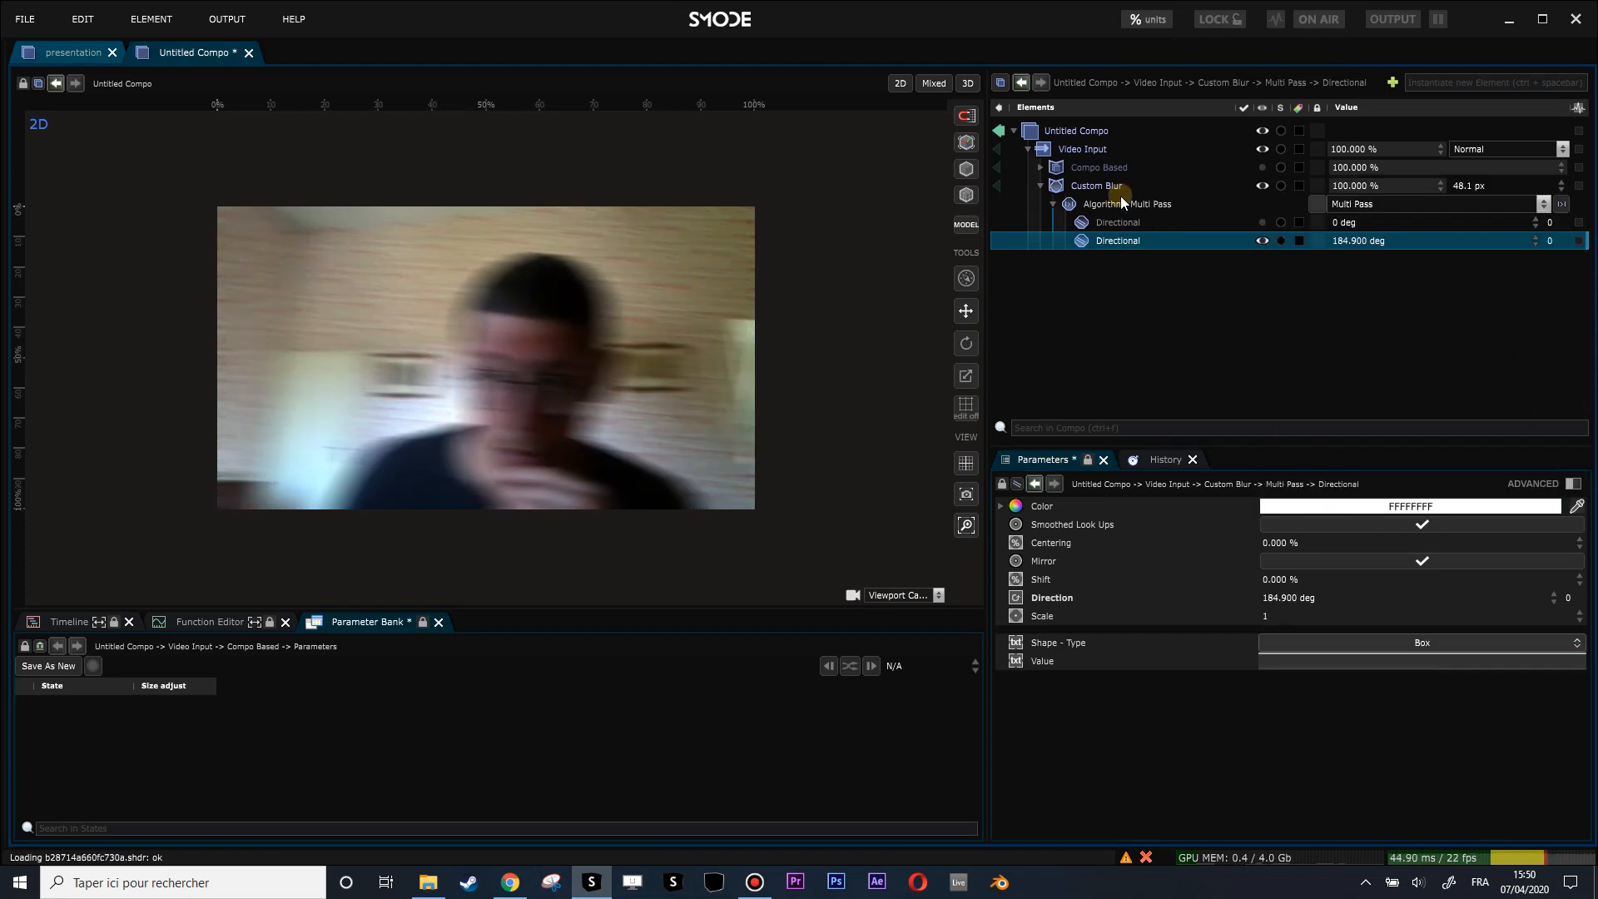
Step: Try the Fast Combine algorithm, then revert the blur to Multi Pass
left_click(1124, 204)
left_click(1373, 205)
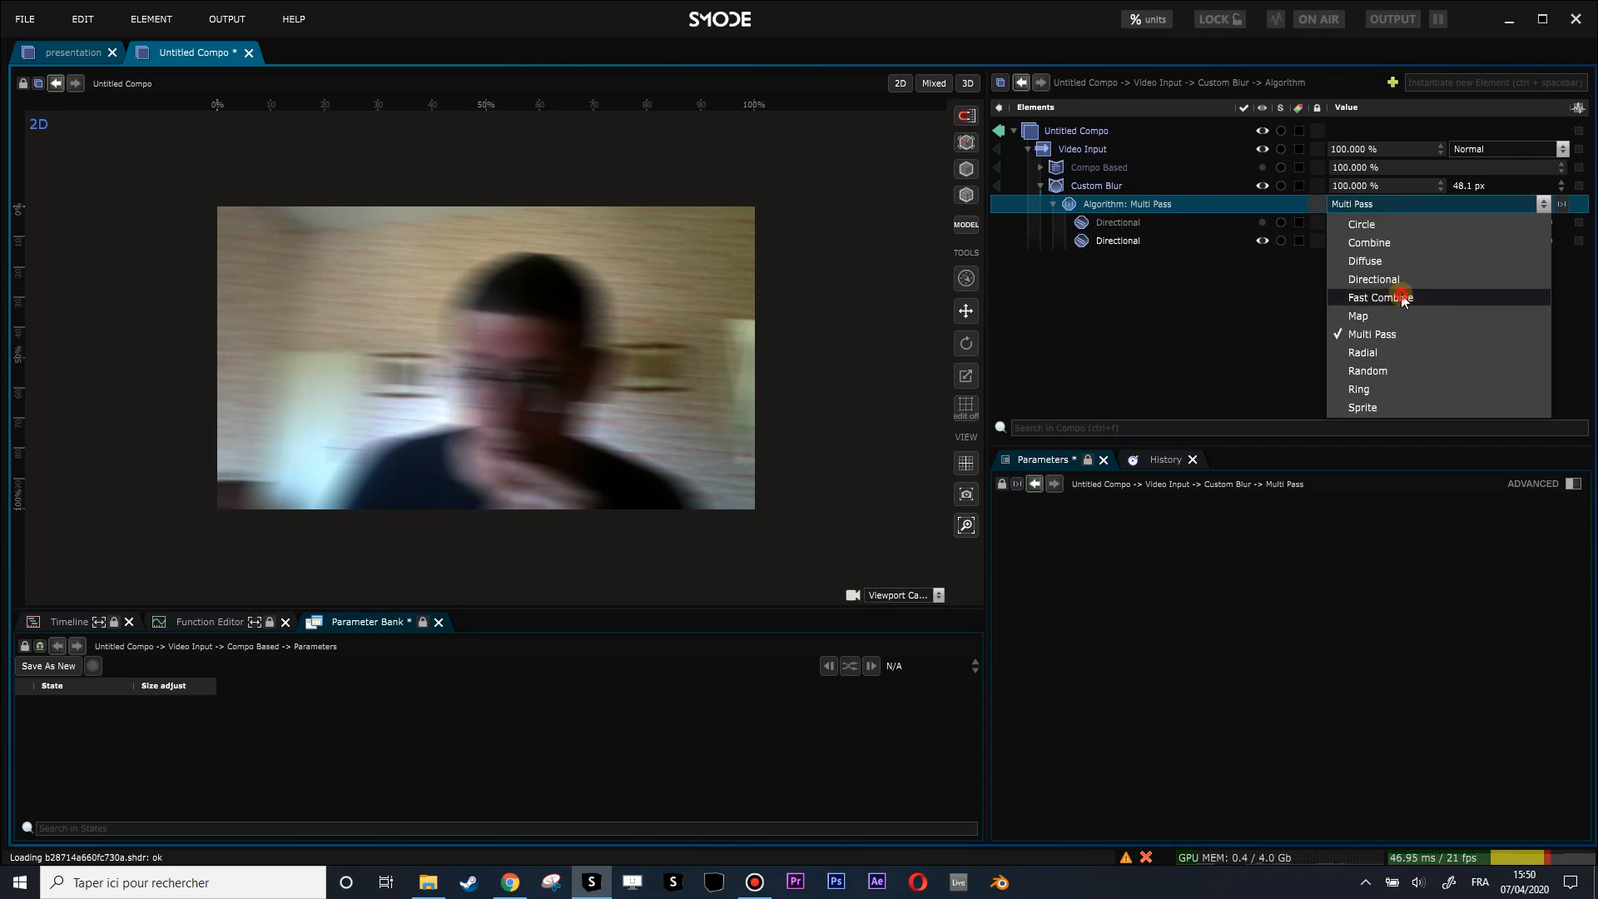
left_click(1403, 298)
left_click(1111, 187)
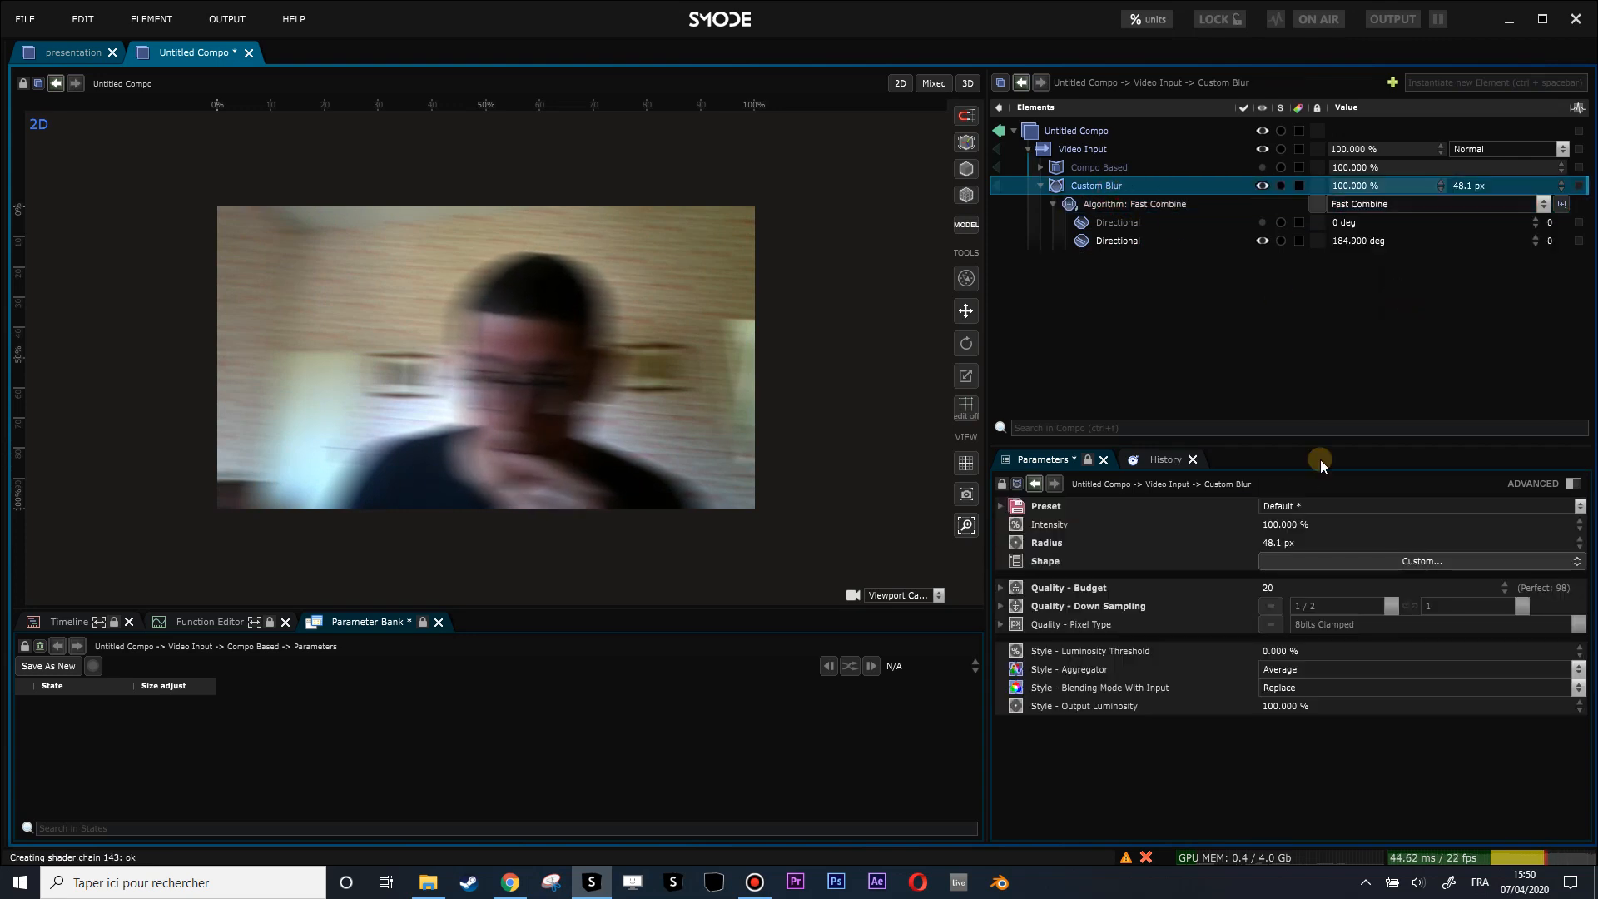
left_click(1299, 671)
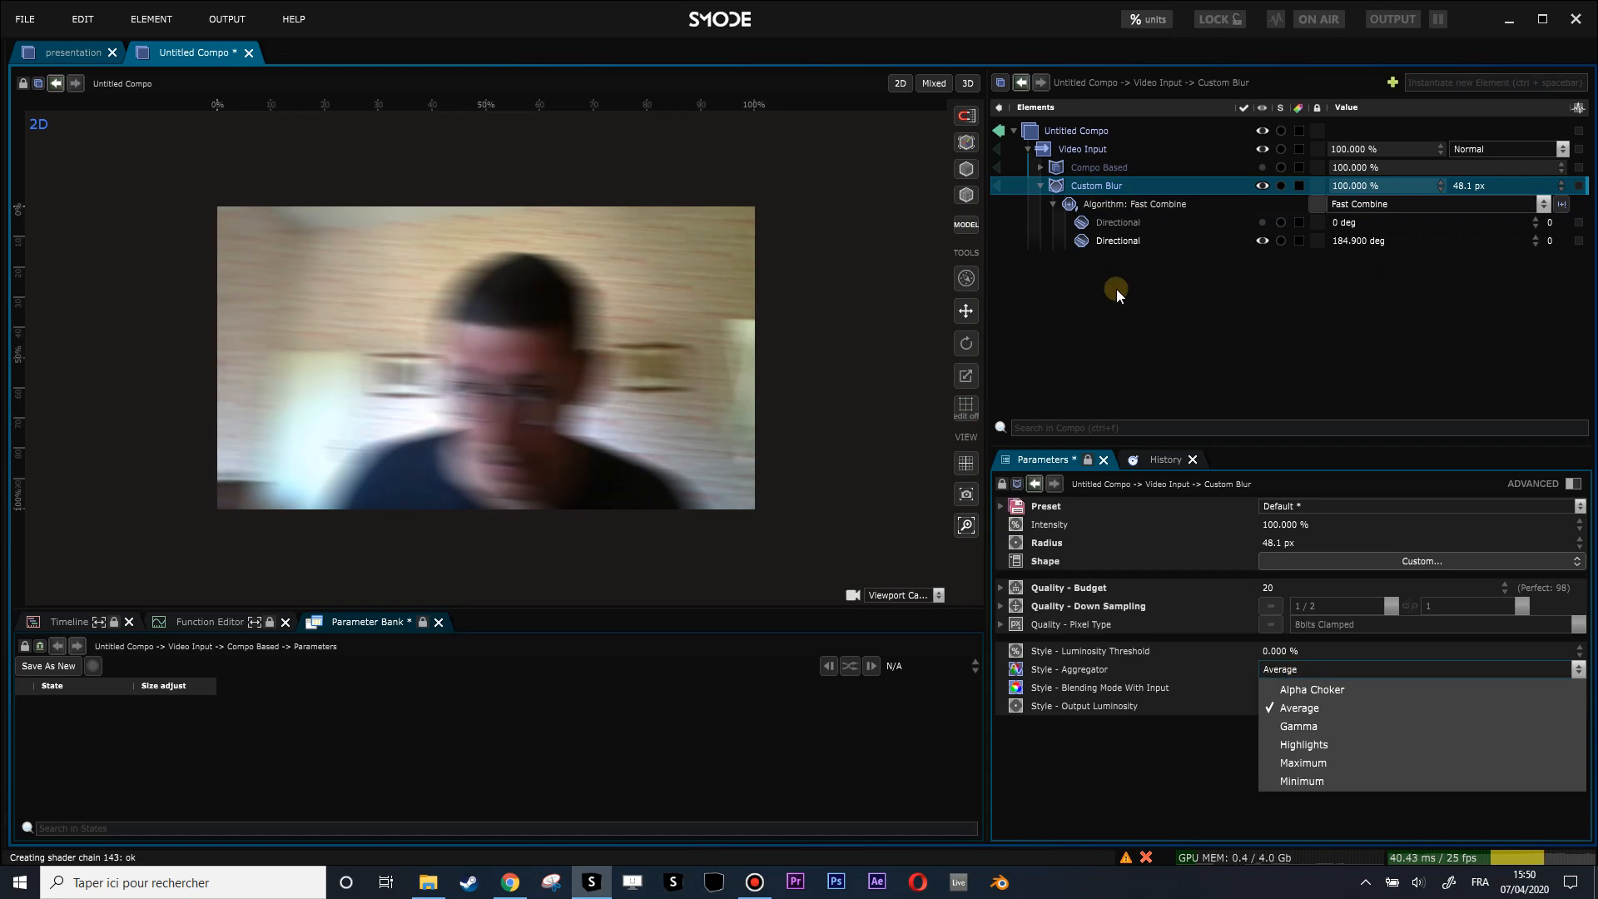
left_click(1173, 208)
left_click(1543, 203)
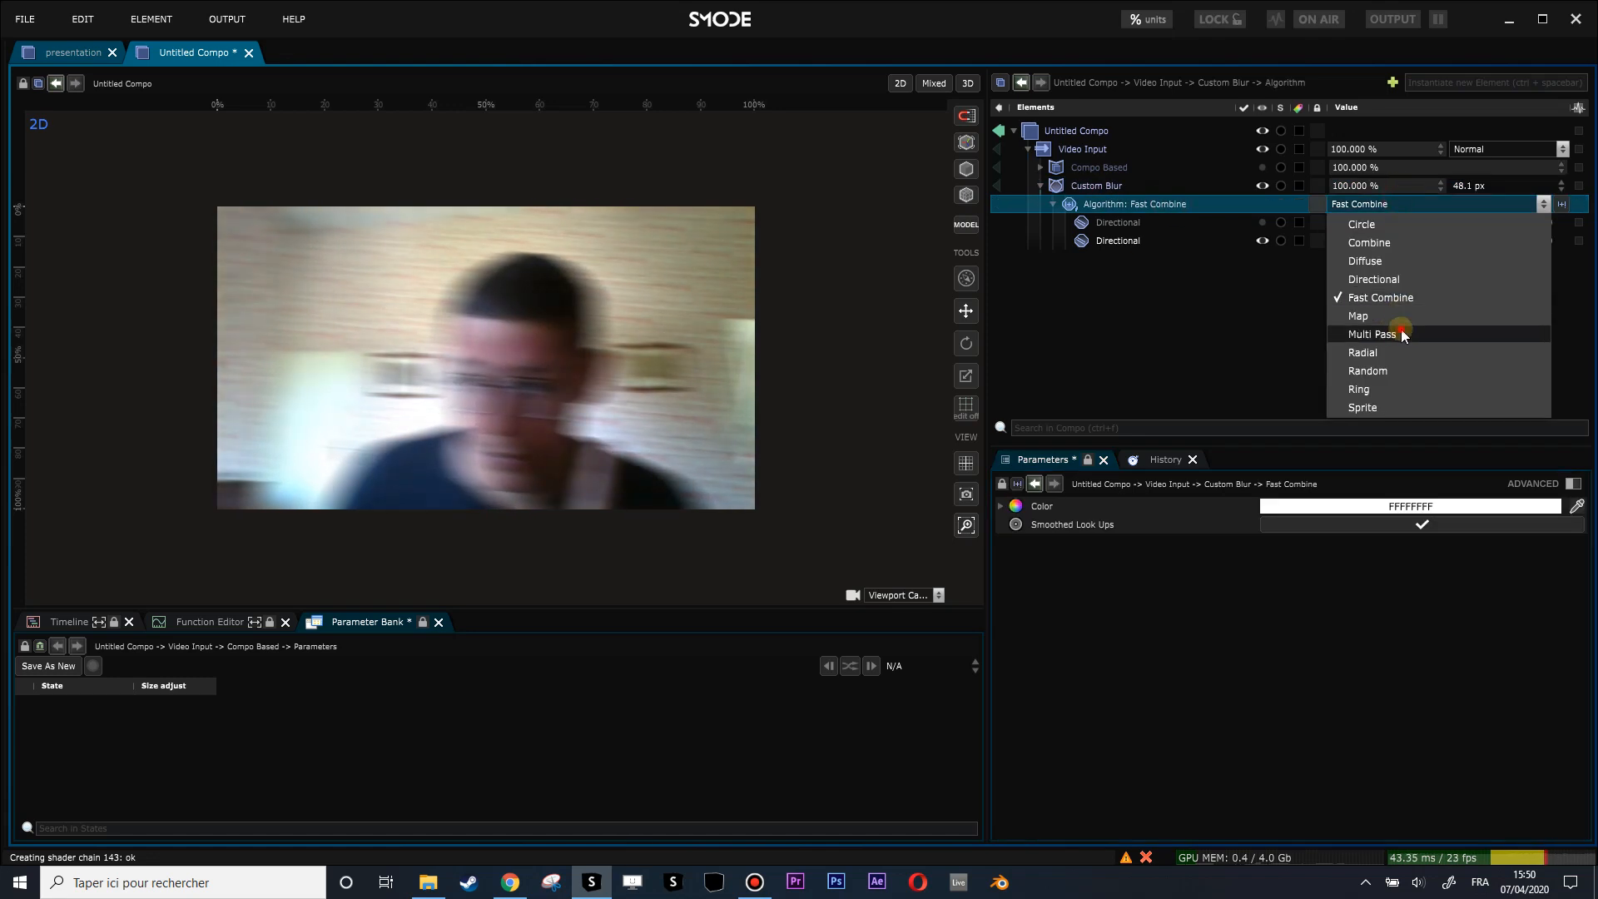
left_click(1400, 327)
left_click(1125, 240)
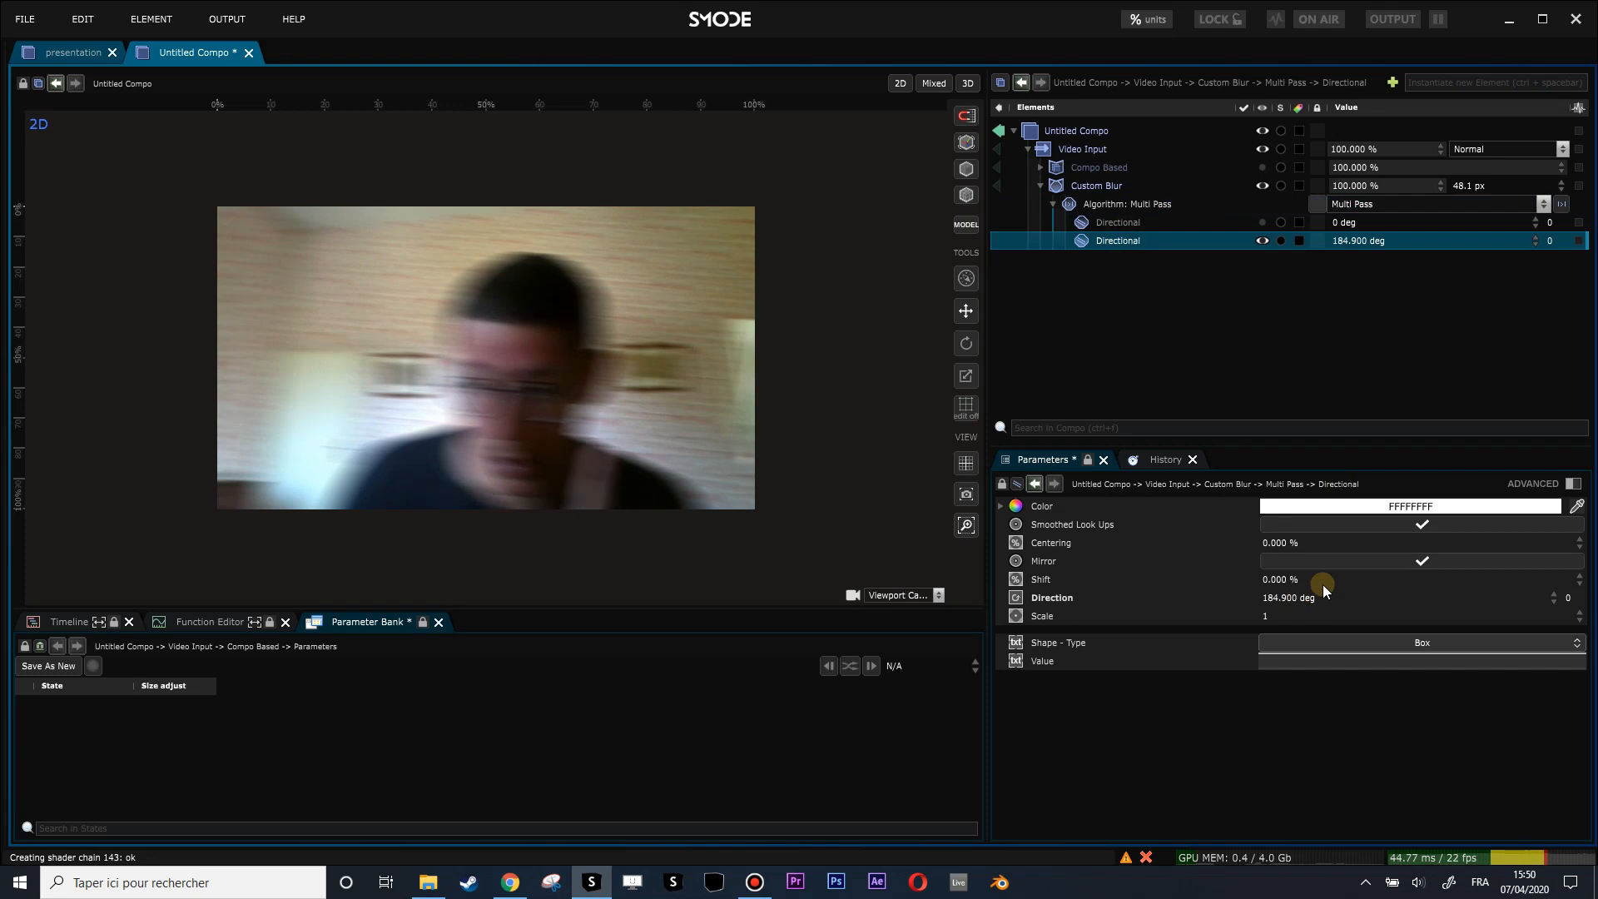
scroll(510, 416, "up", 3)
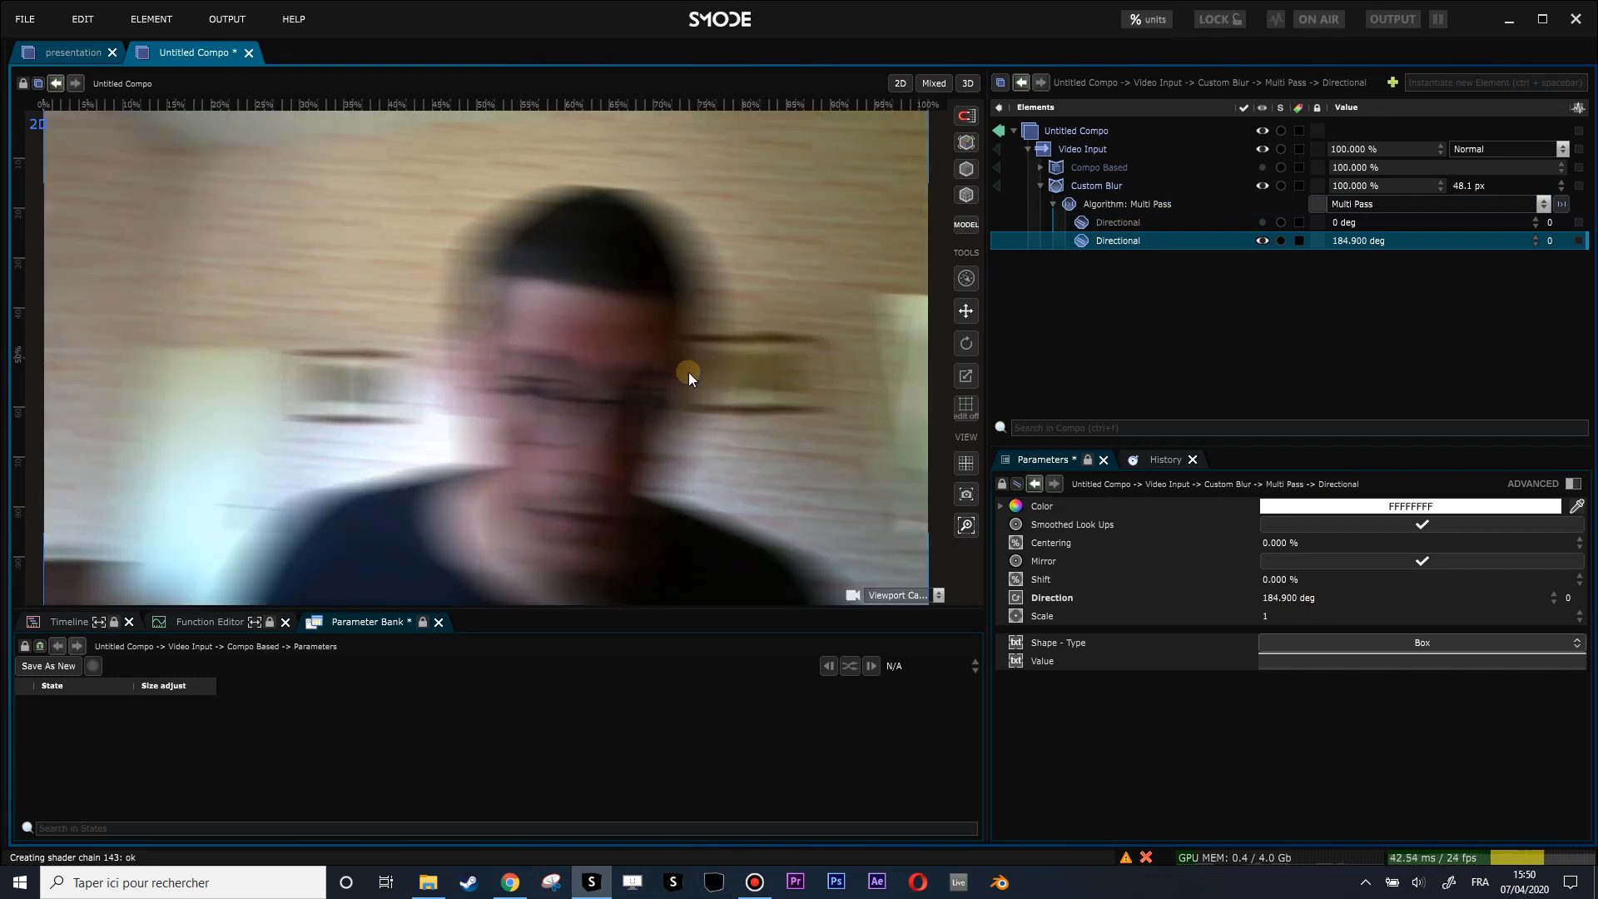
Step: Set the Custom Blur aggregator to Minimum after trying Maximum and Alpha Choker
left_click(1099, 185)
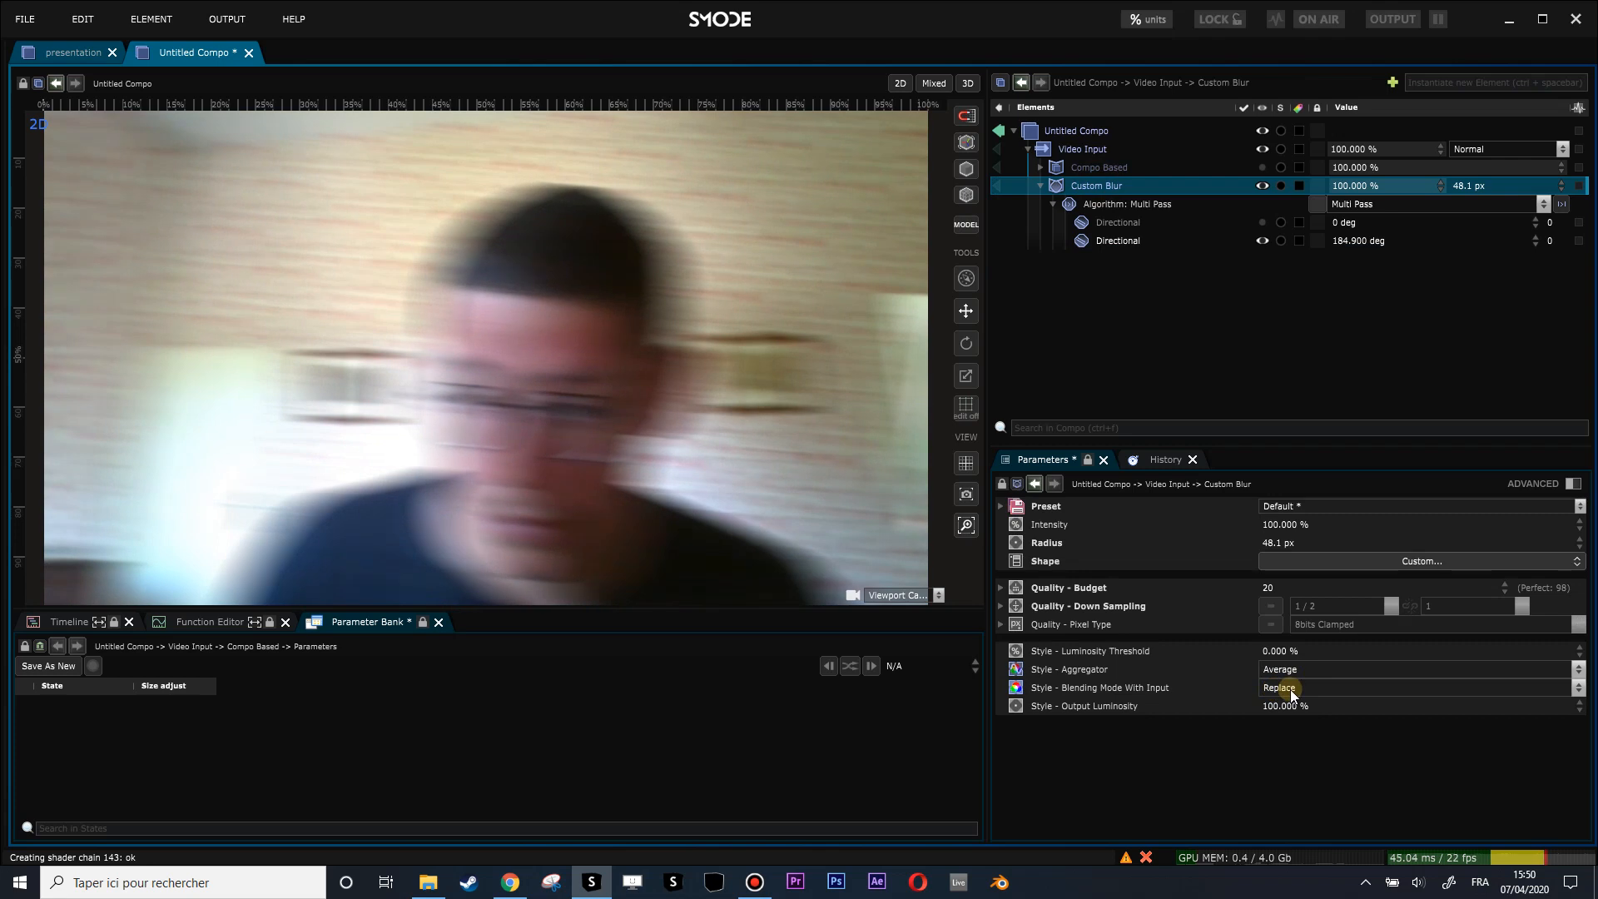
left_click(1290, 671)
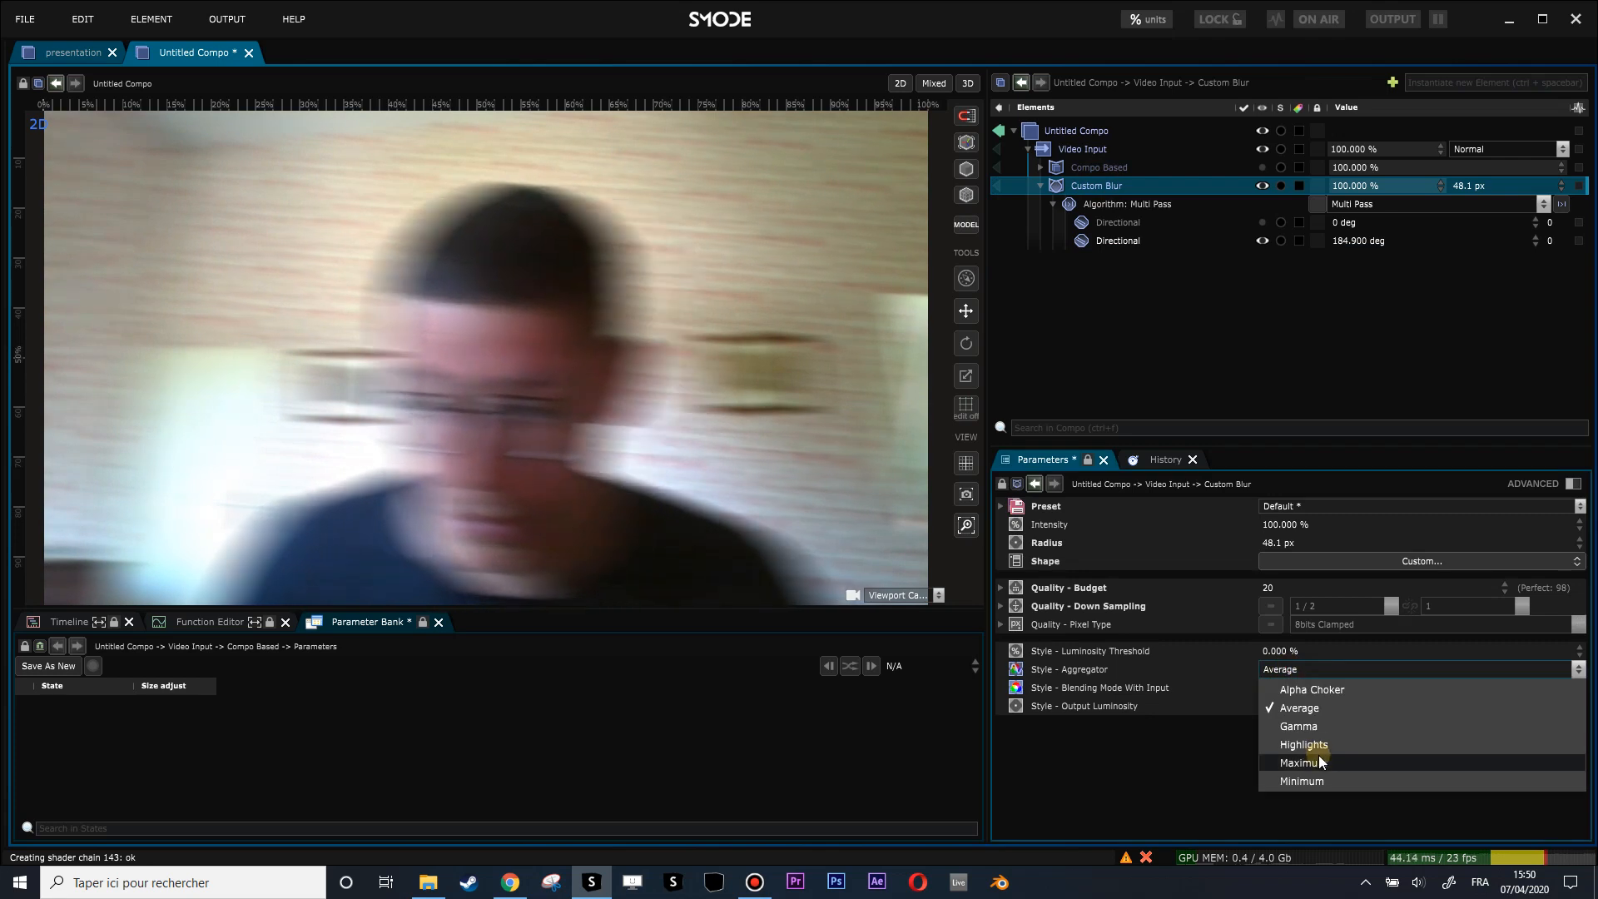
left_click(1299, 756)
key("Down")
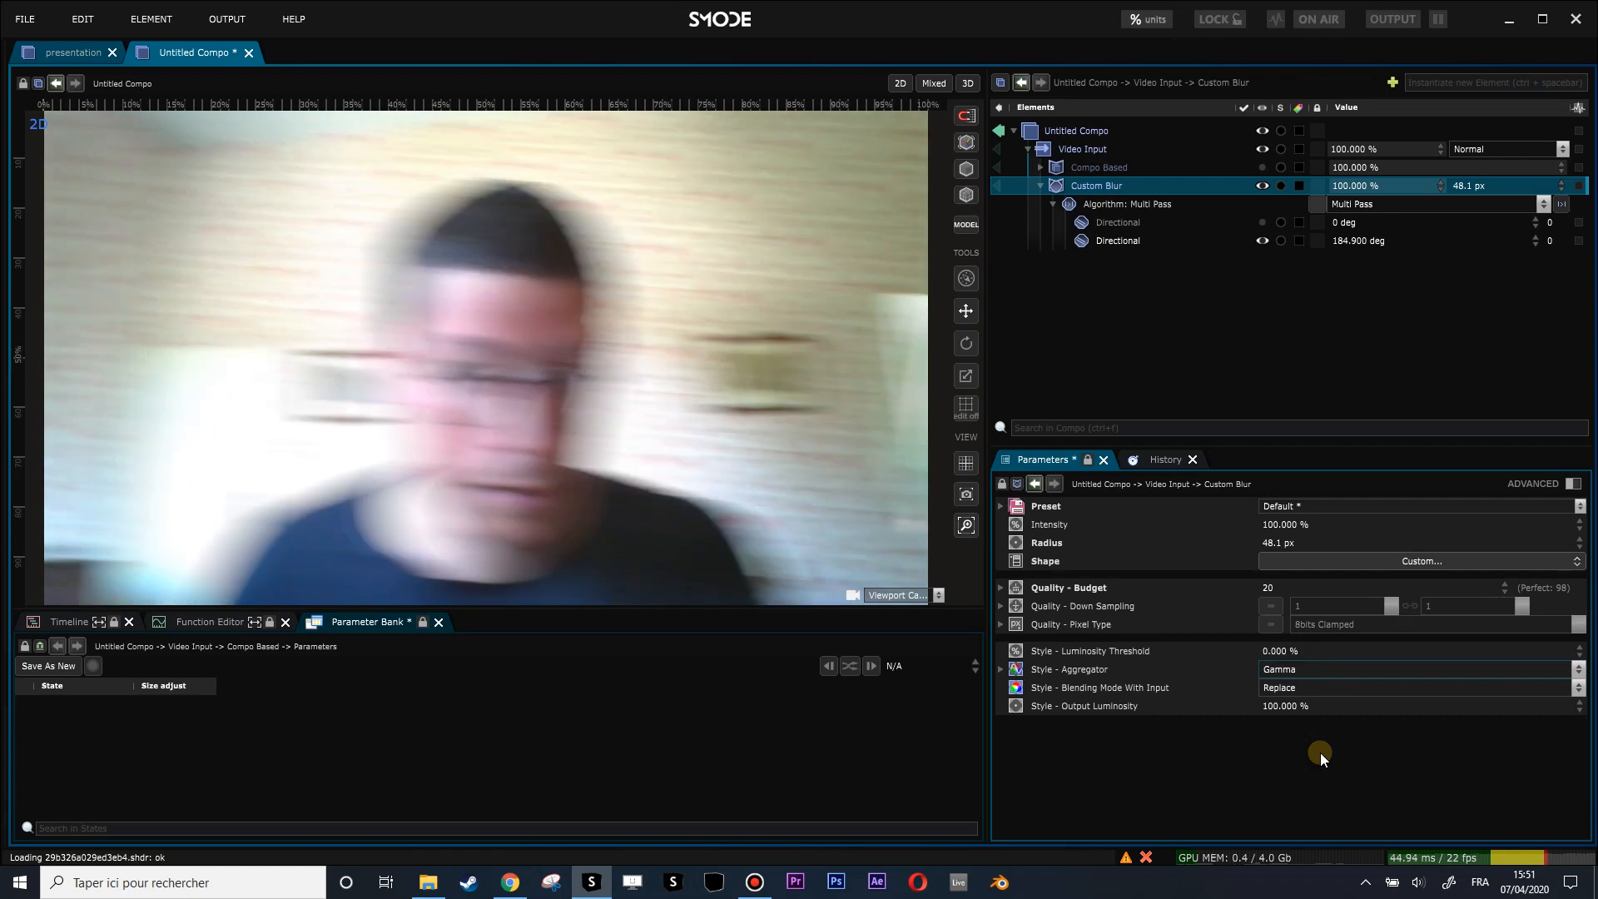
key("Down")
key("Up")
key("Up")
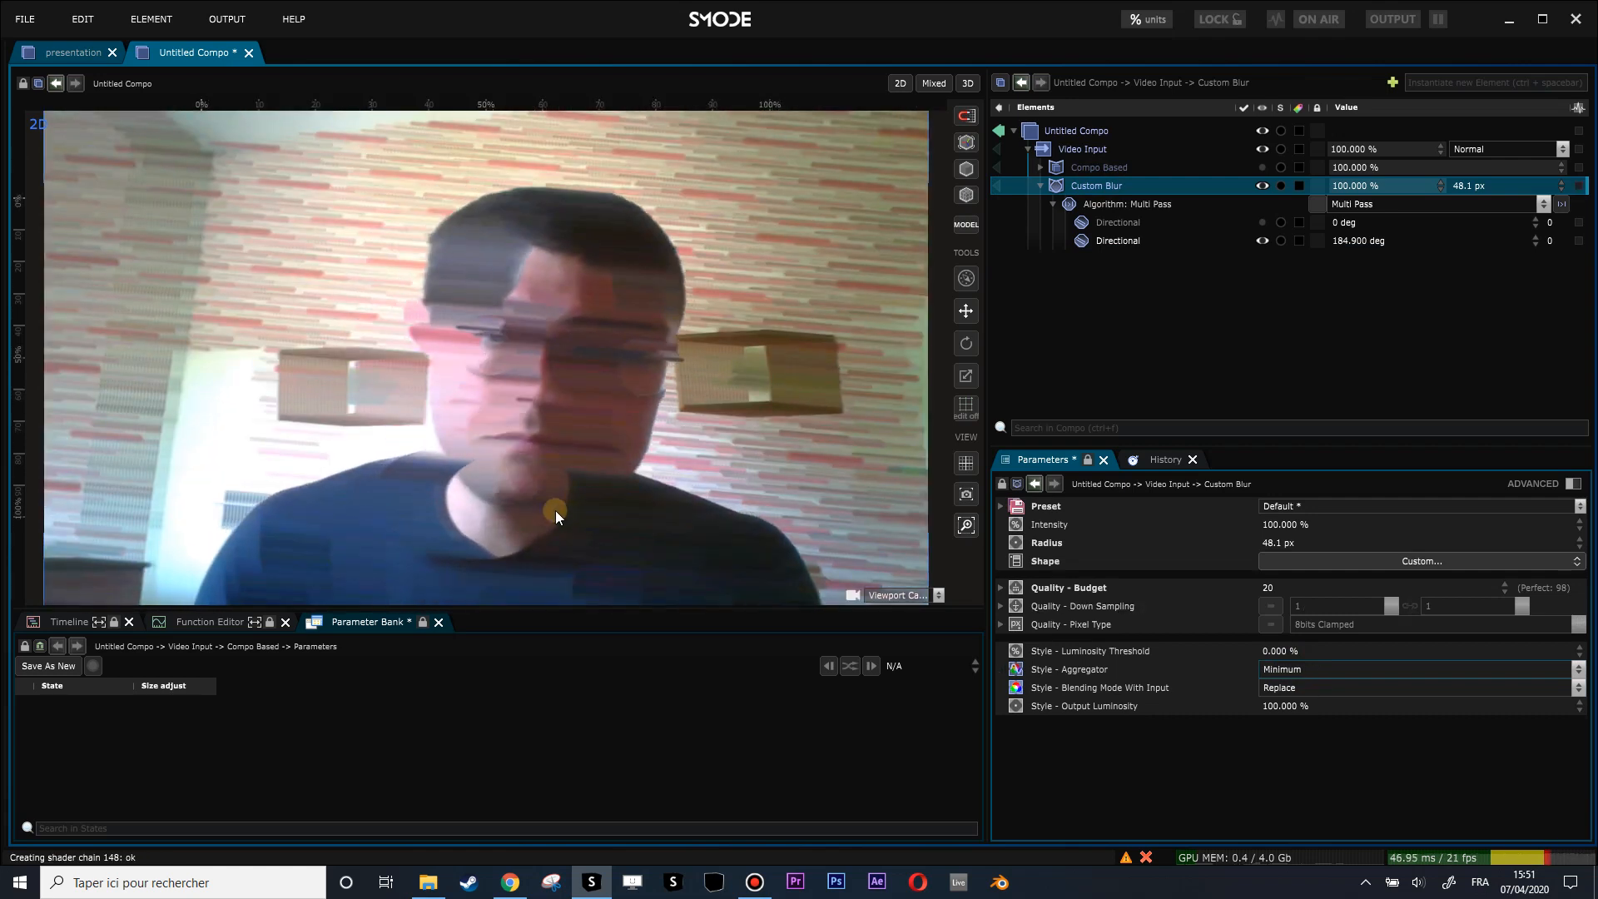
key("f")
left_click(1099, 240)
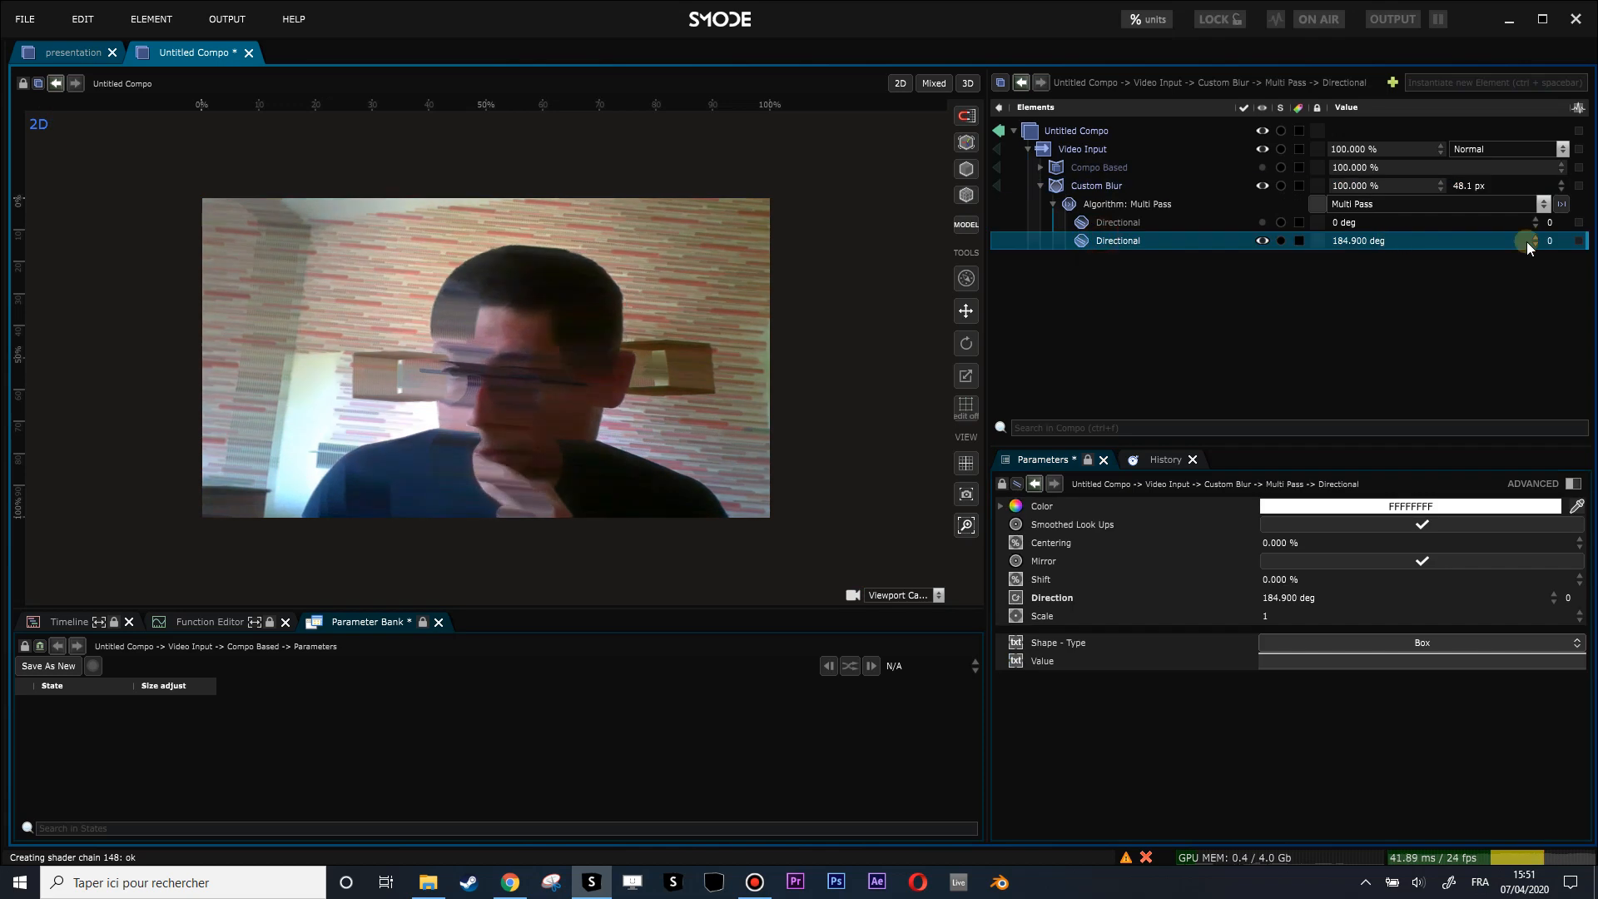
Step: Set the second Directional pass to 0° and the Custom Blur radius to 81.77 px
left_click(1541, 236)
double_click(1349, 240)
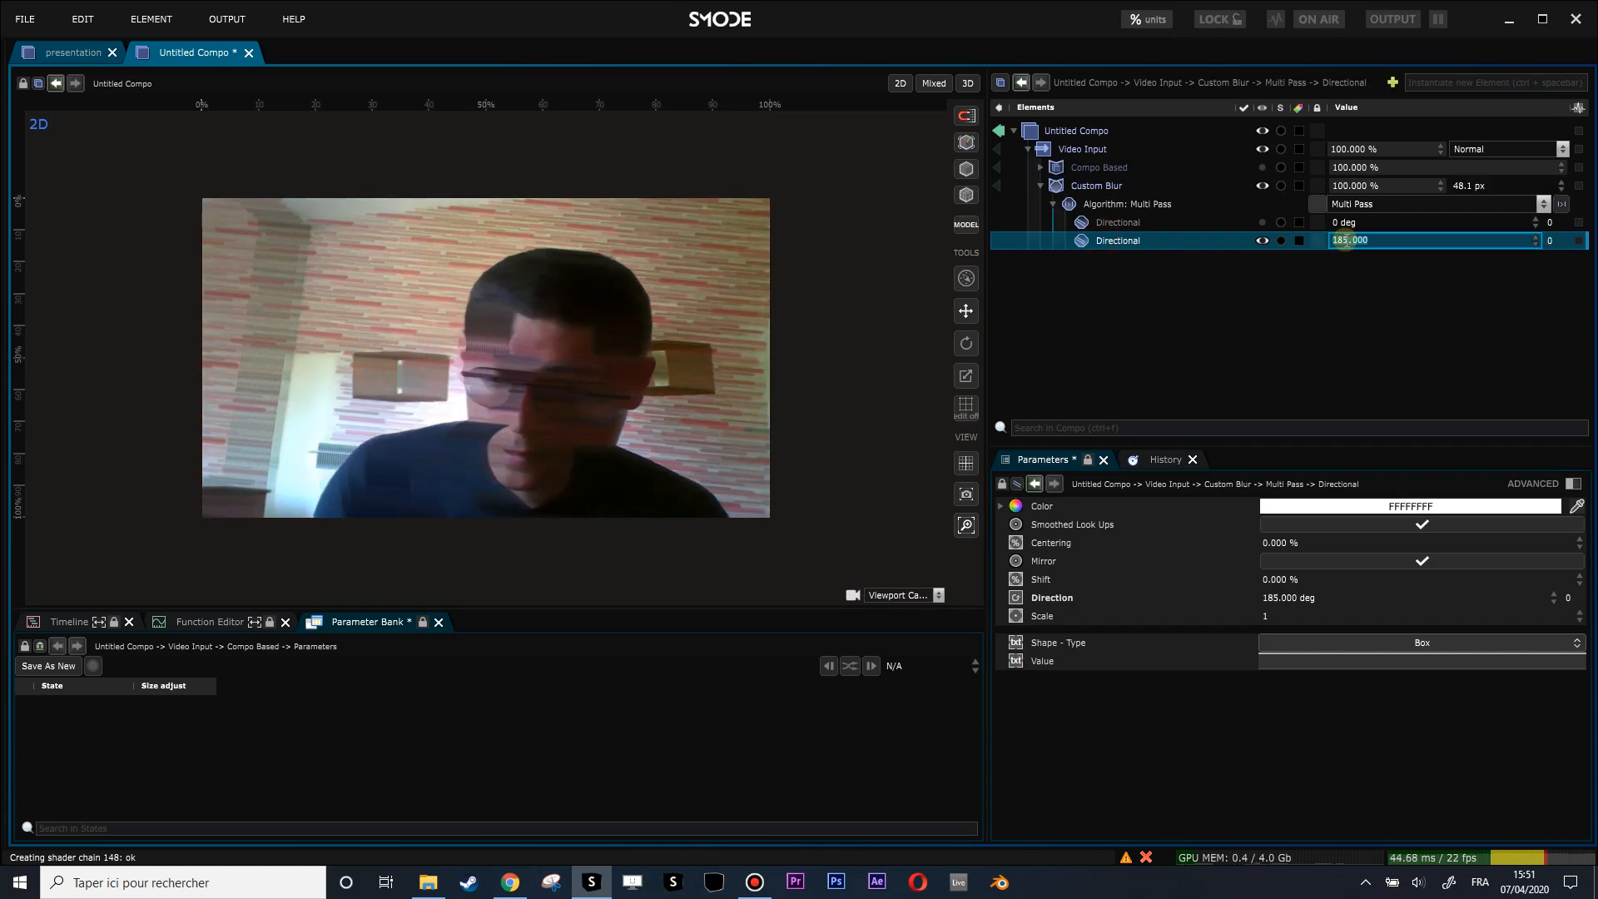
type("0")
key("Return")
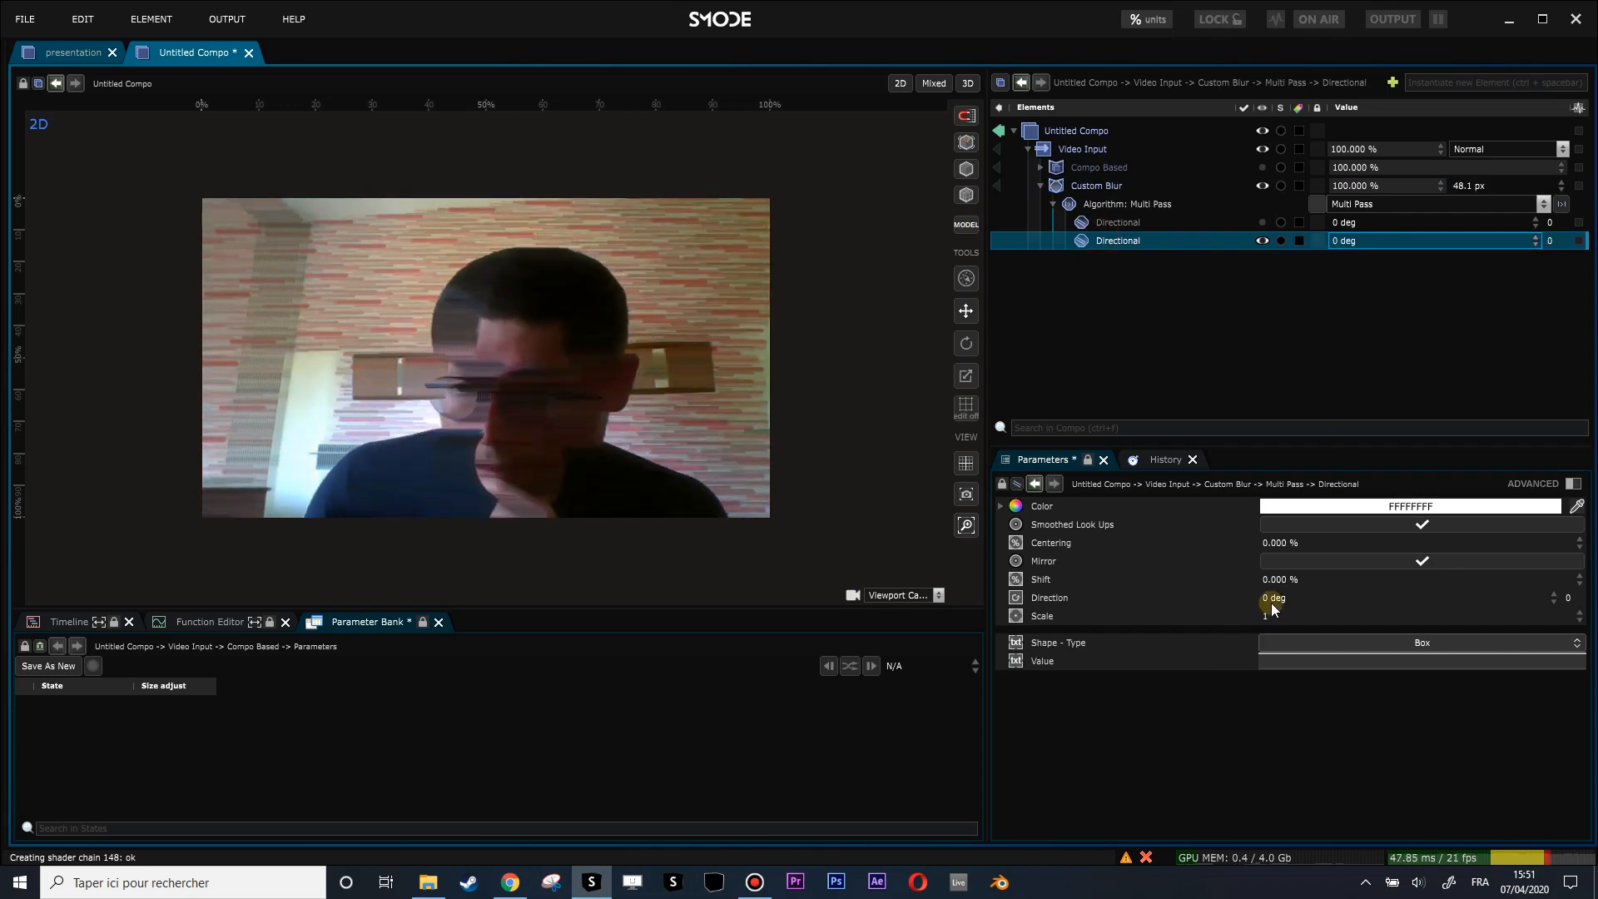
left_click(1098, 185)
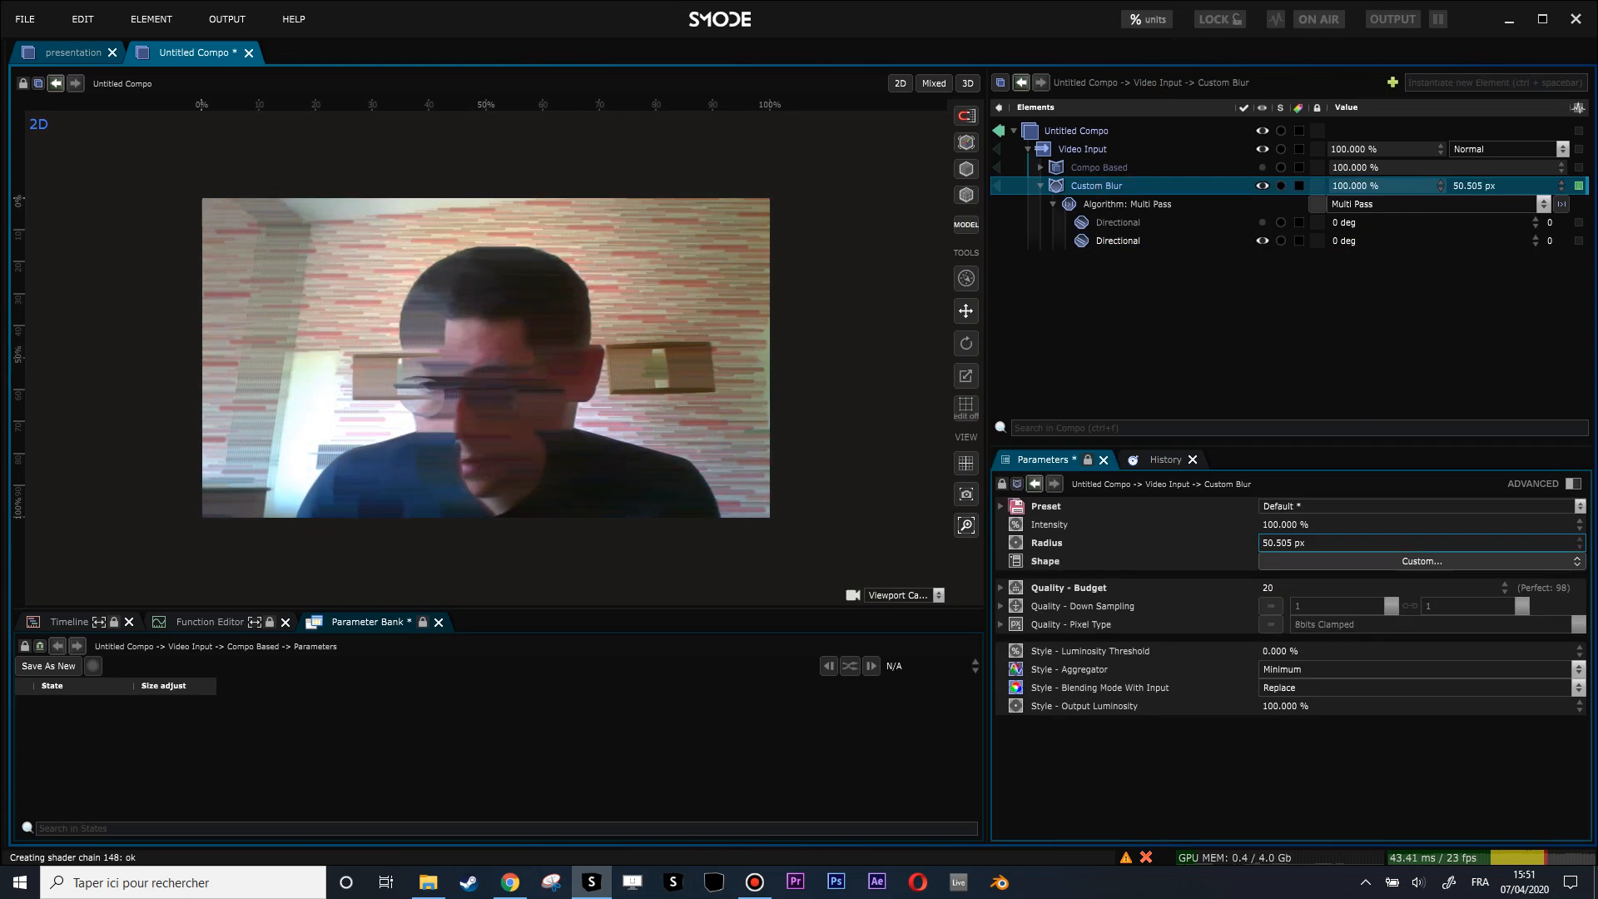
left_click_drag(1287, 542, 1269, 581)
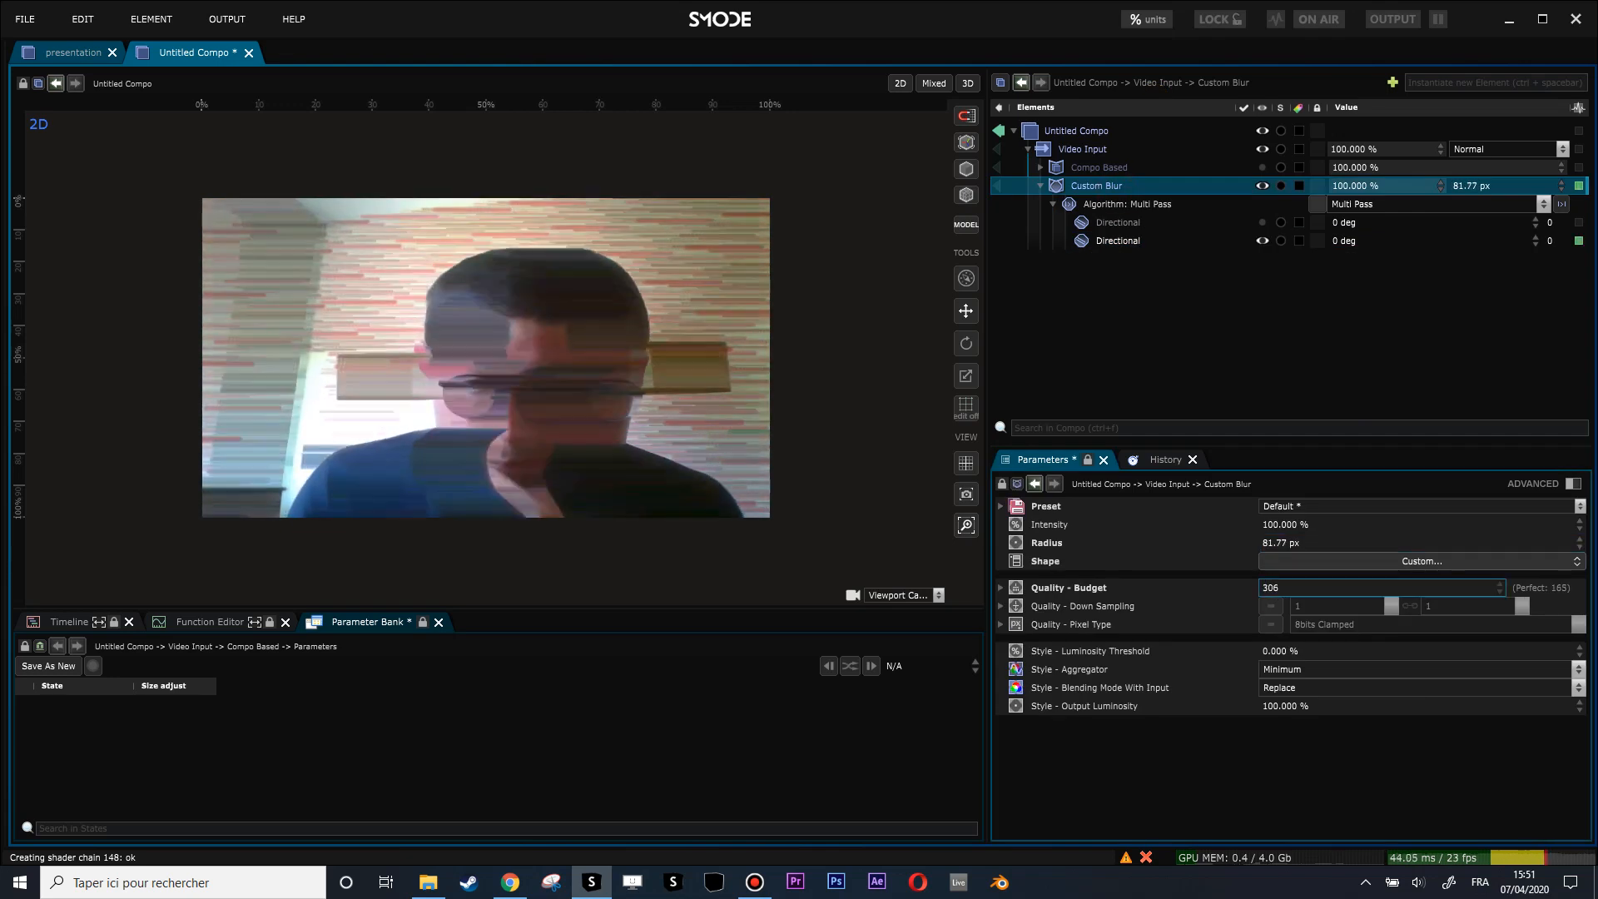
scroll(635, 447, "up", 1)
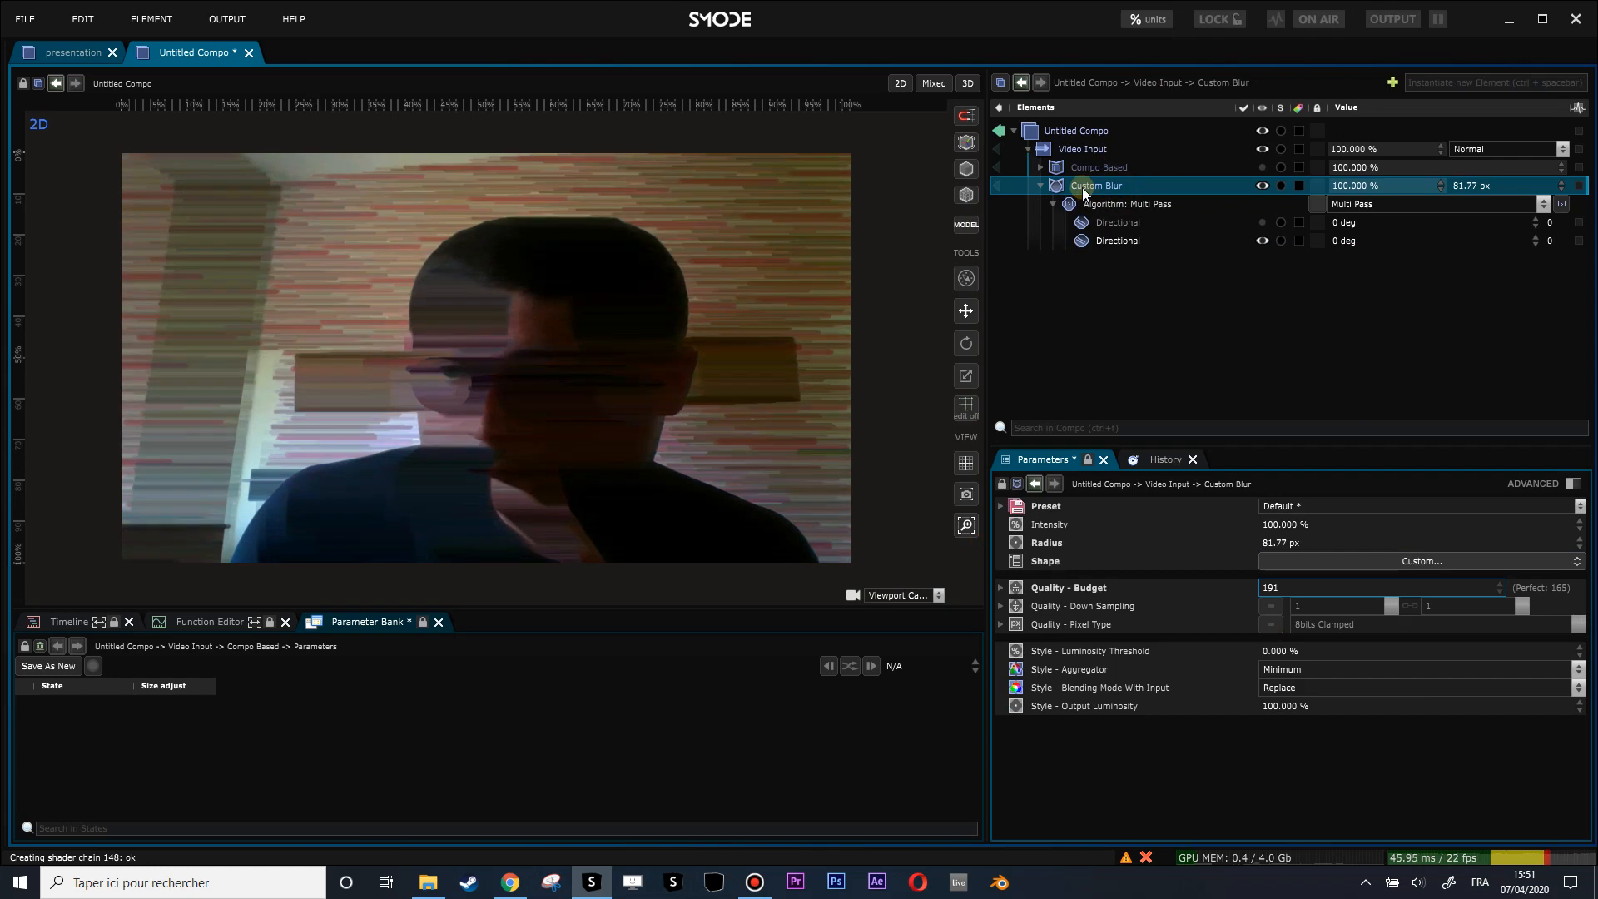
Step: Add a Layer Mask with a Uniform generator under the Custom Blur
right_click(1086, 184)
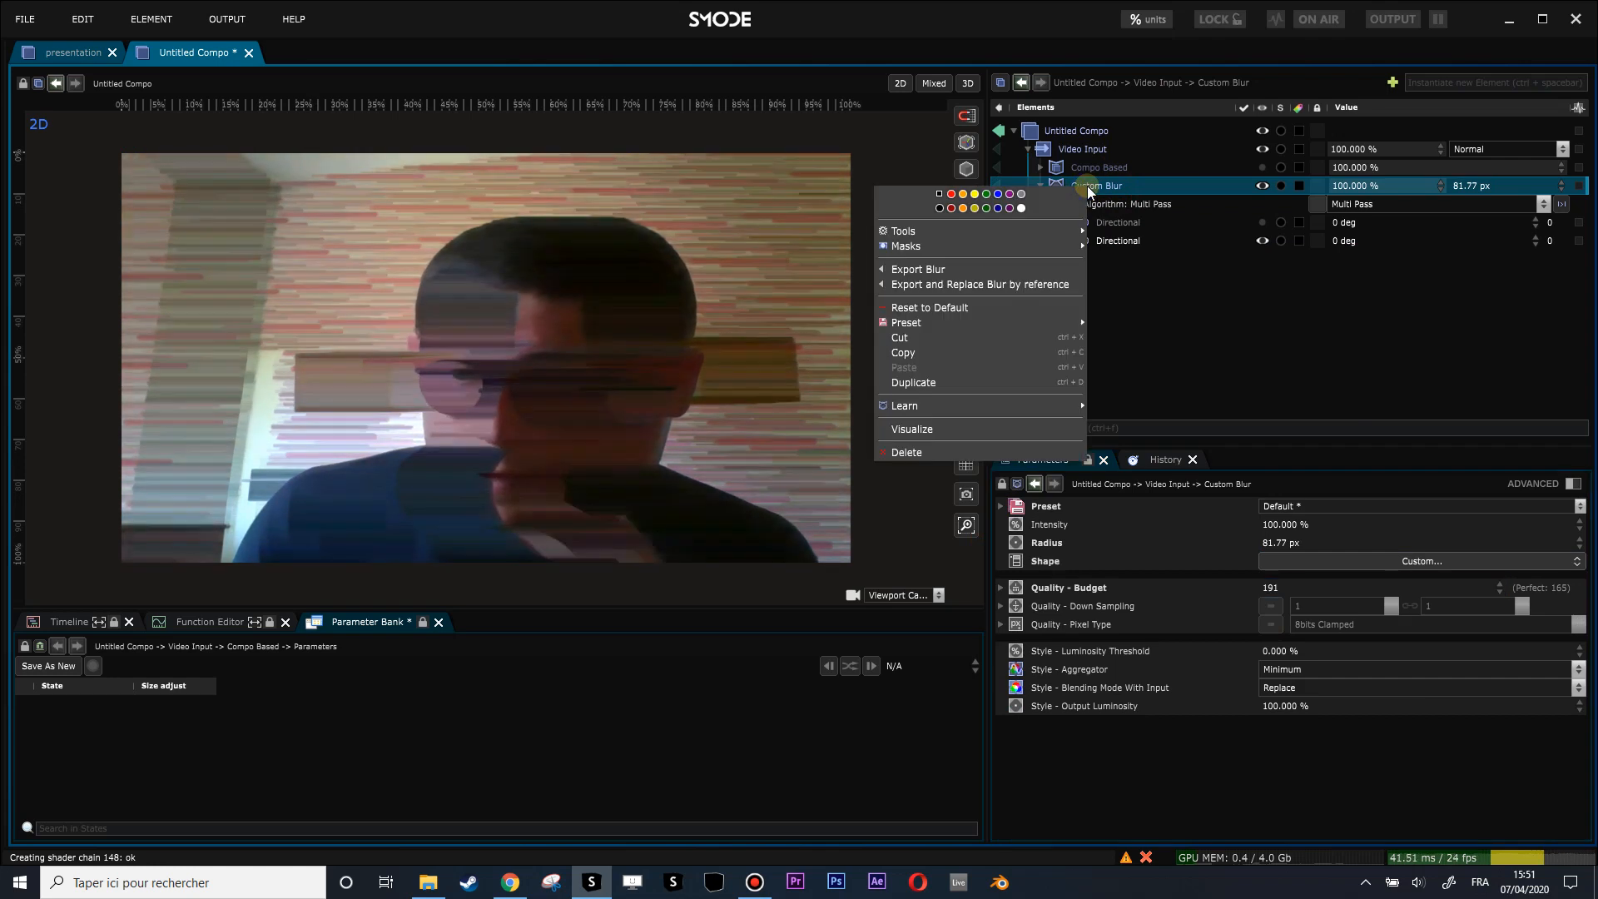
mouse_move(906, 246)
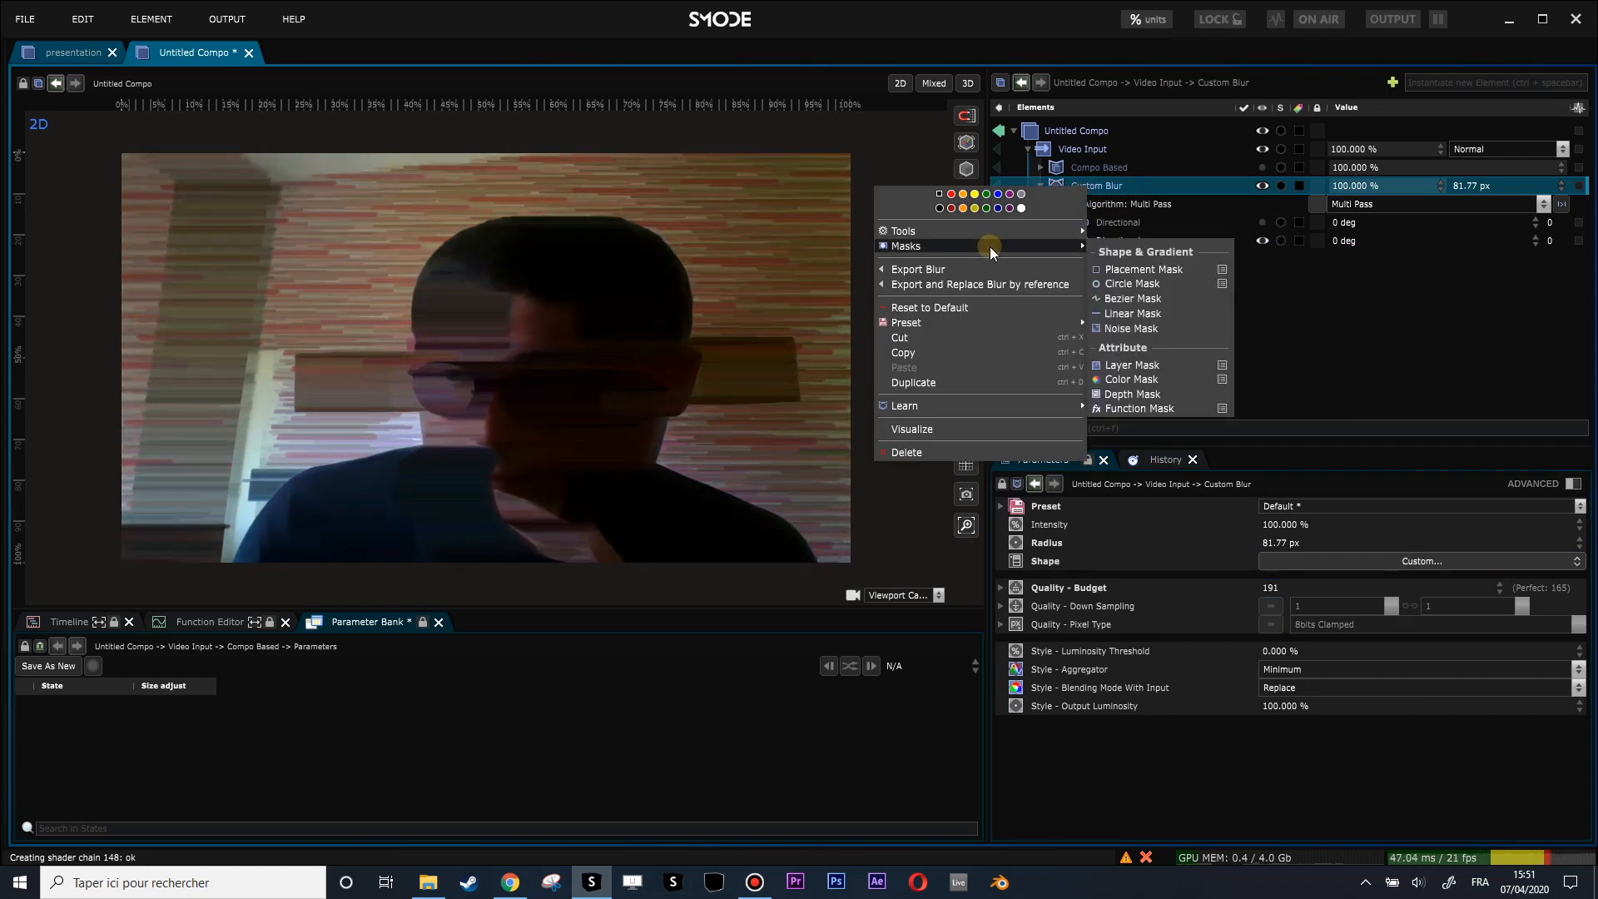
left_click(1135, 364)
left_click(1052, 204)
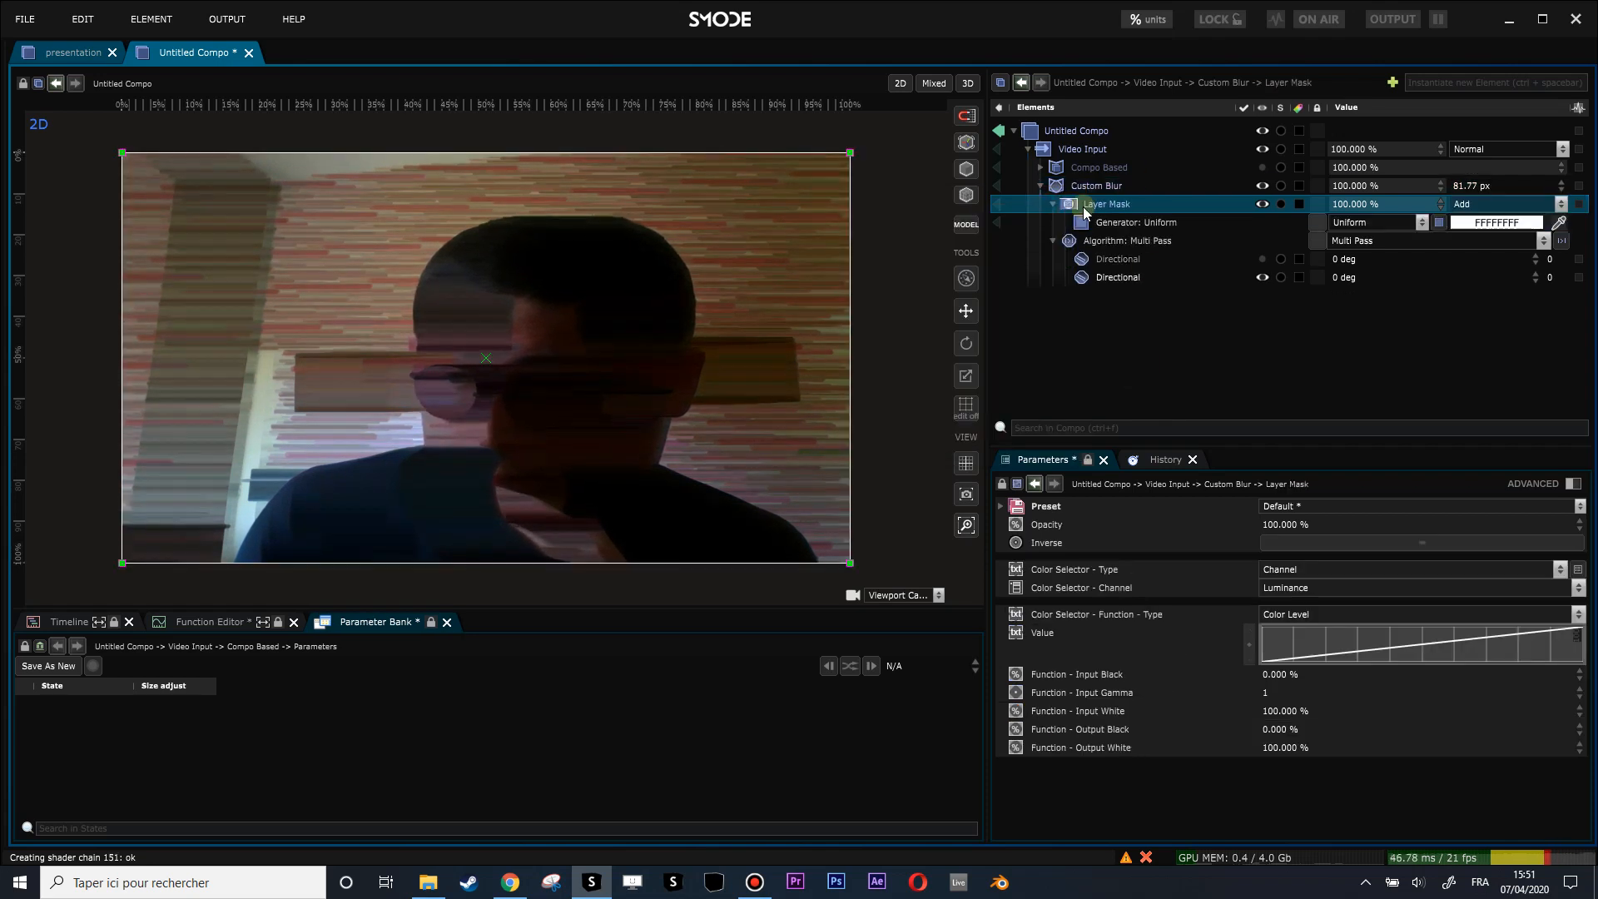
left_click(1058, 152)
right_click(1057, 154)
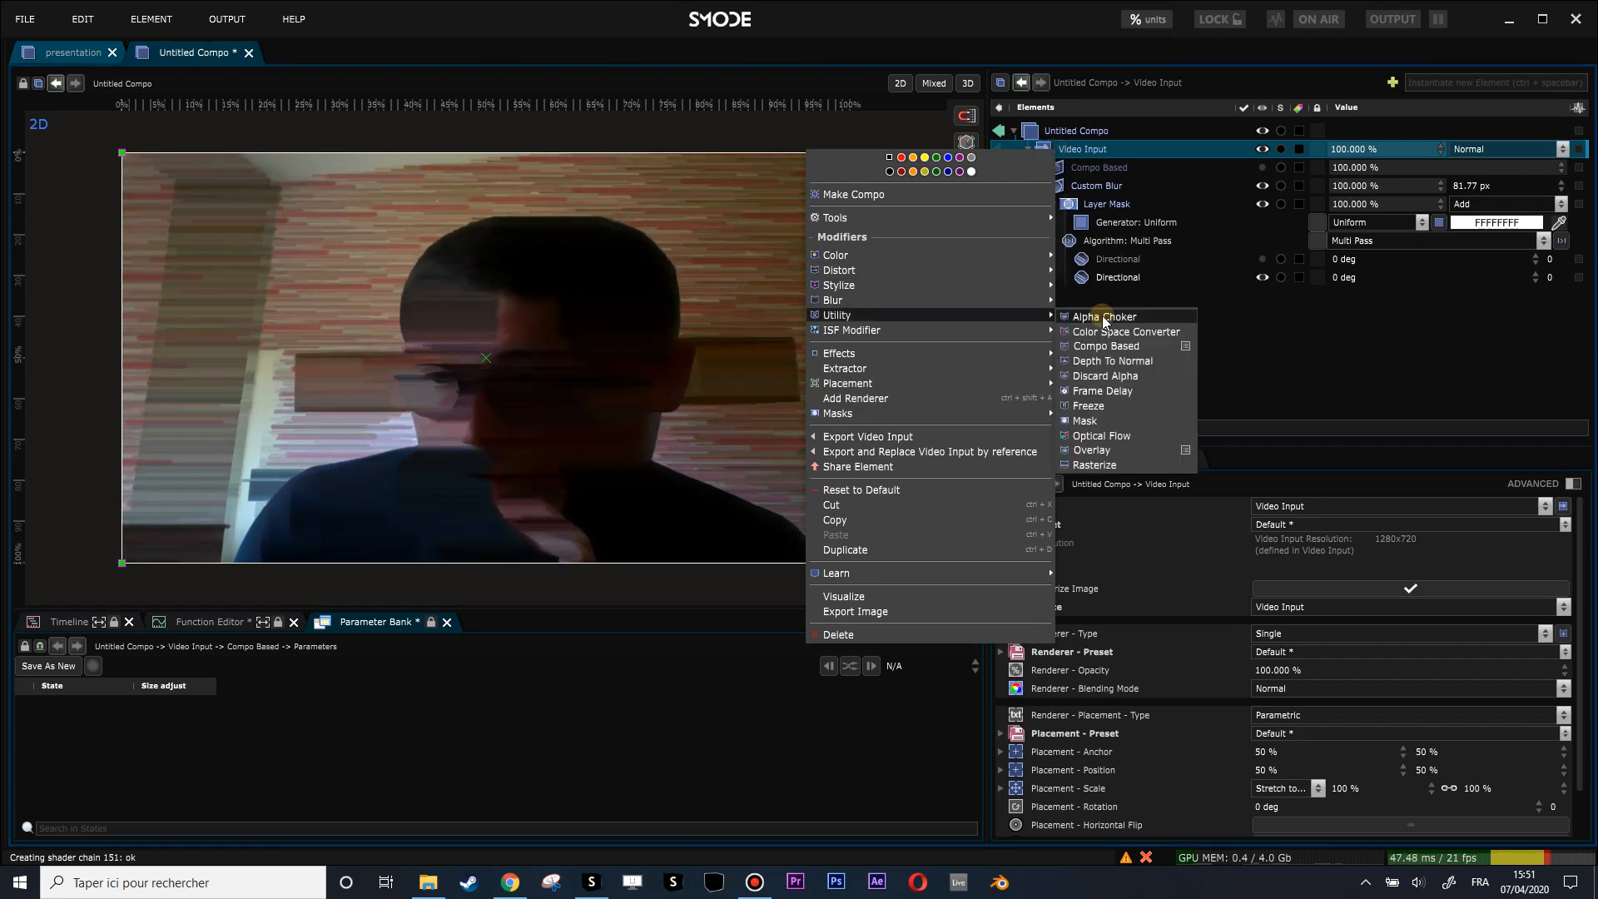
mouse_move(837, 315)
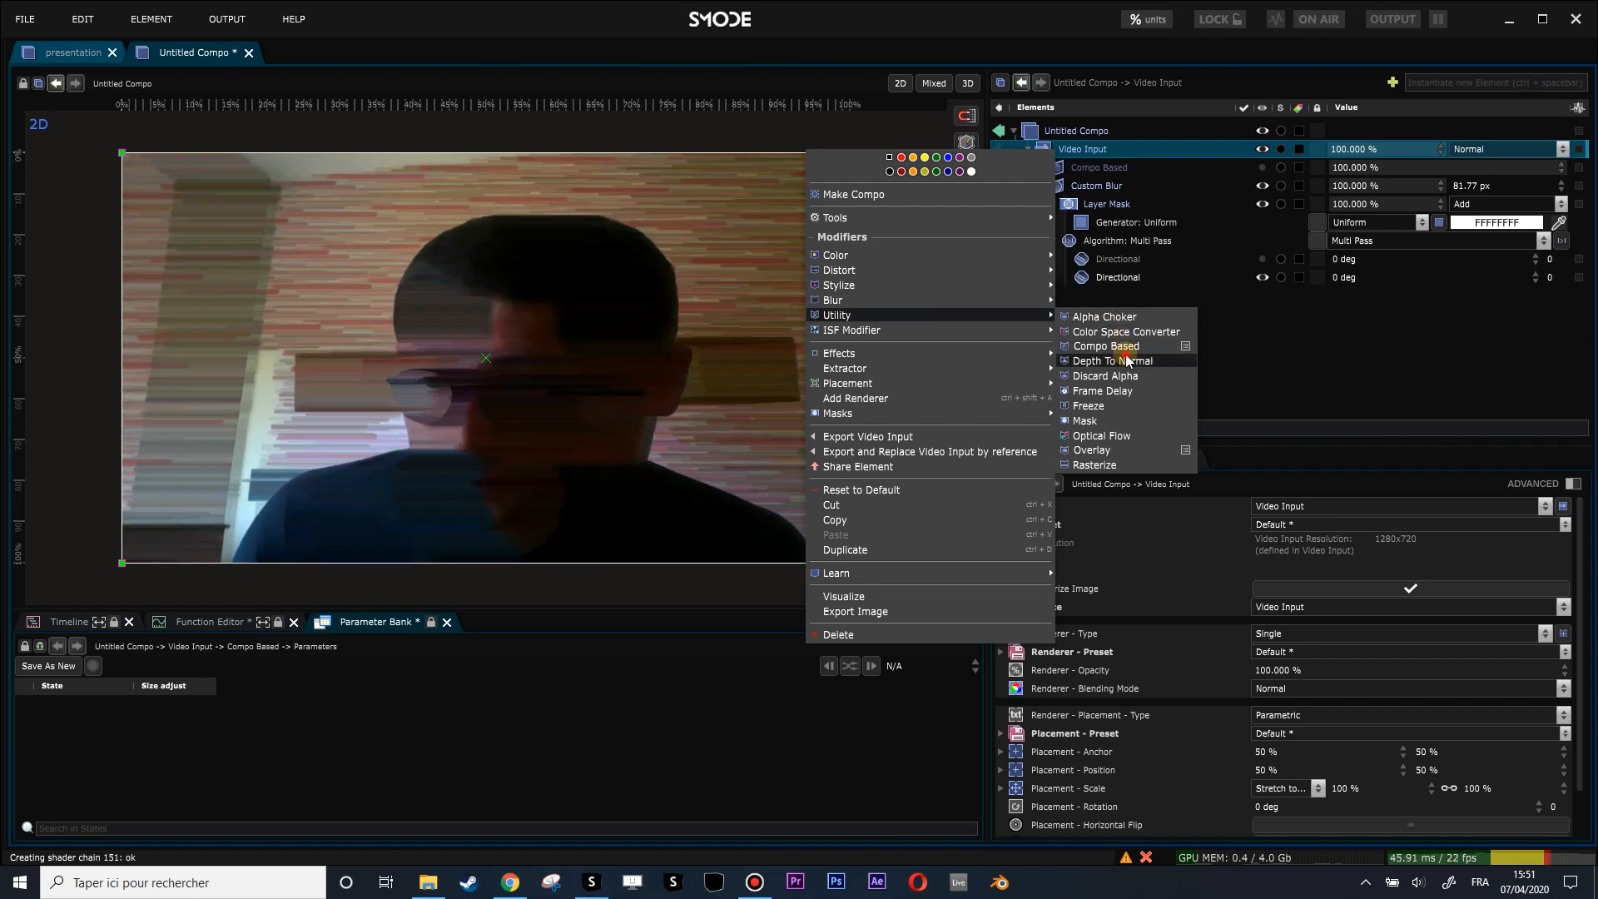
Step: Delete a stray Depth To Normal and add a Compo Based modifier to the Video Input
left_click(1117, 361)
key("Delete")
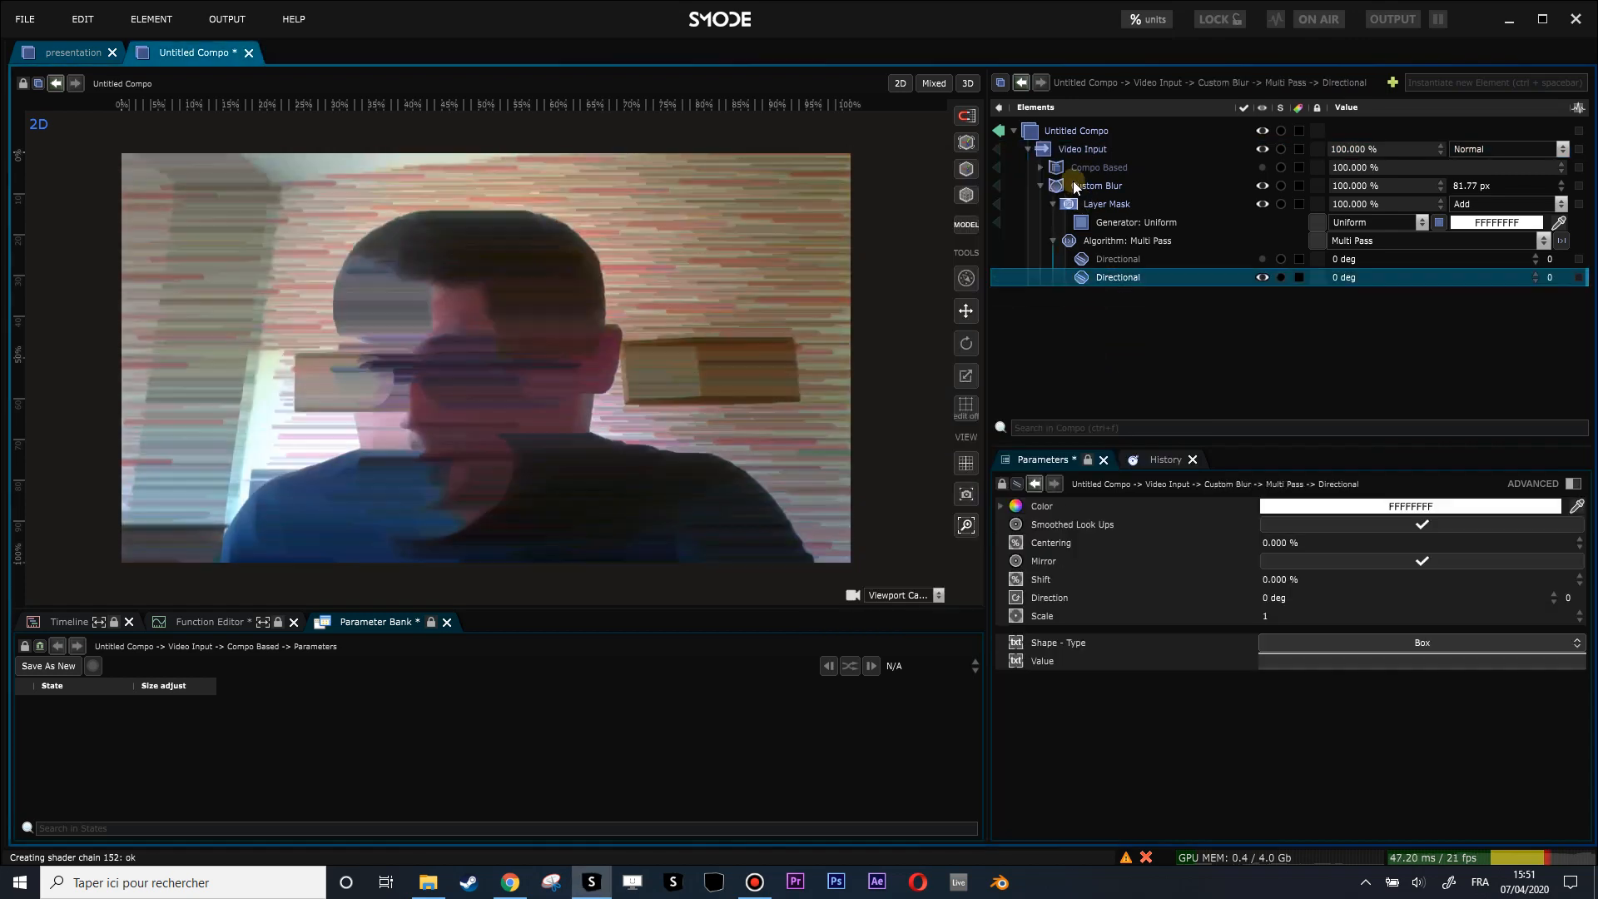
left_click(1066, 152)
right_click(1066, 152)
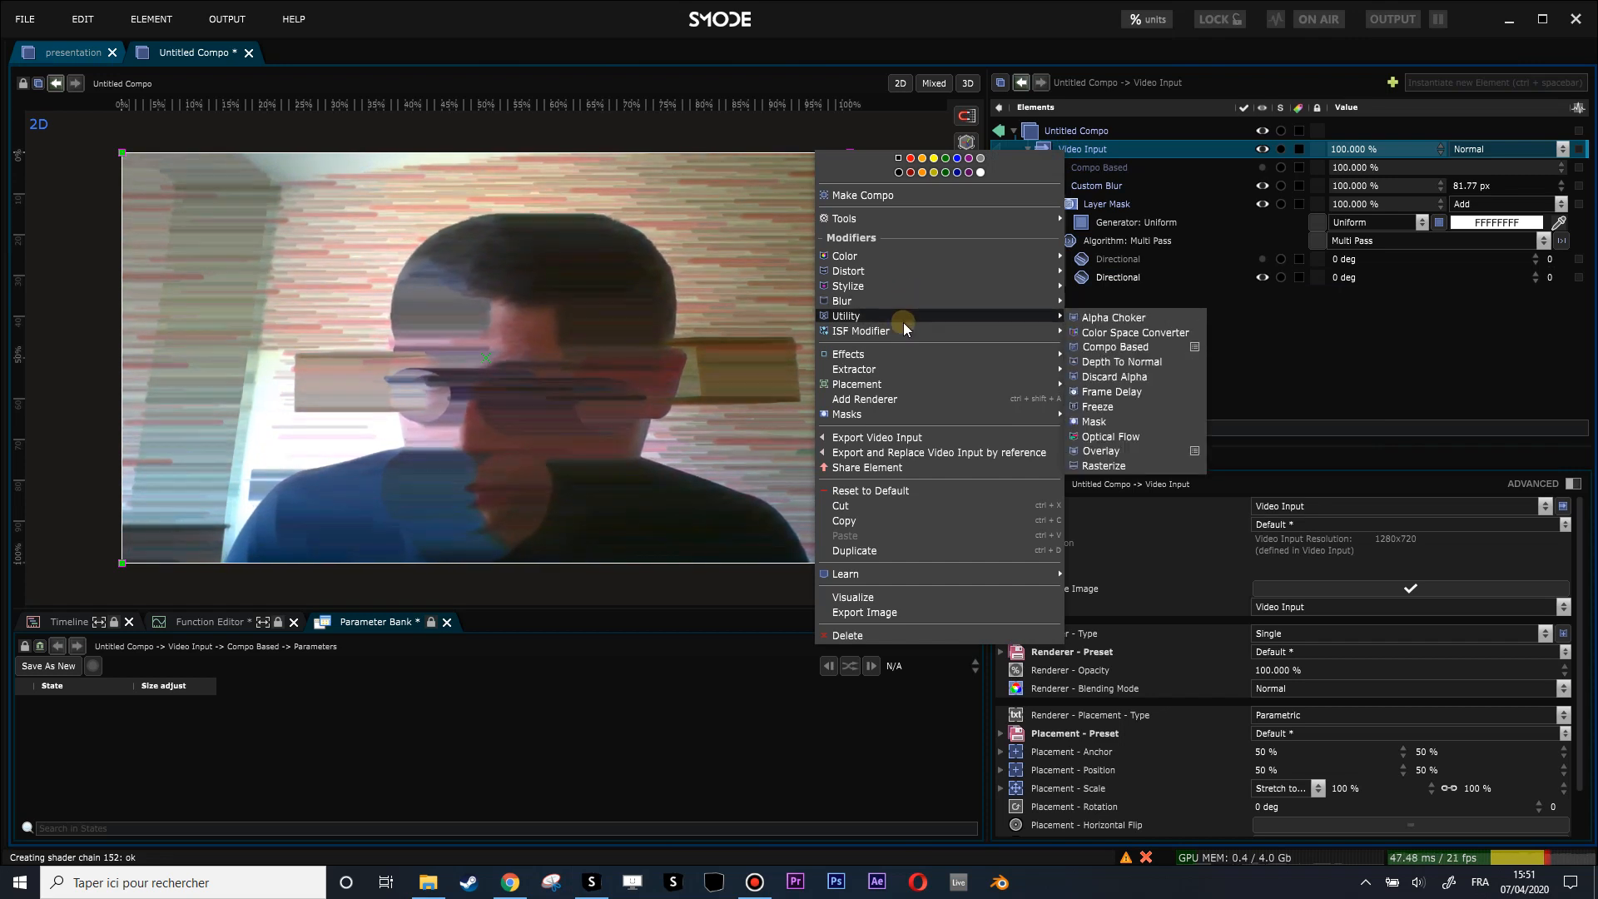
left_click(1117, 327)
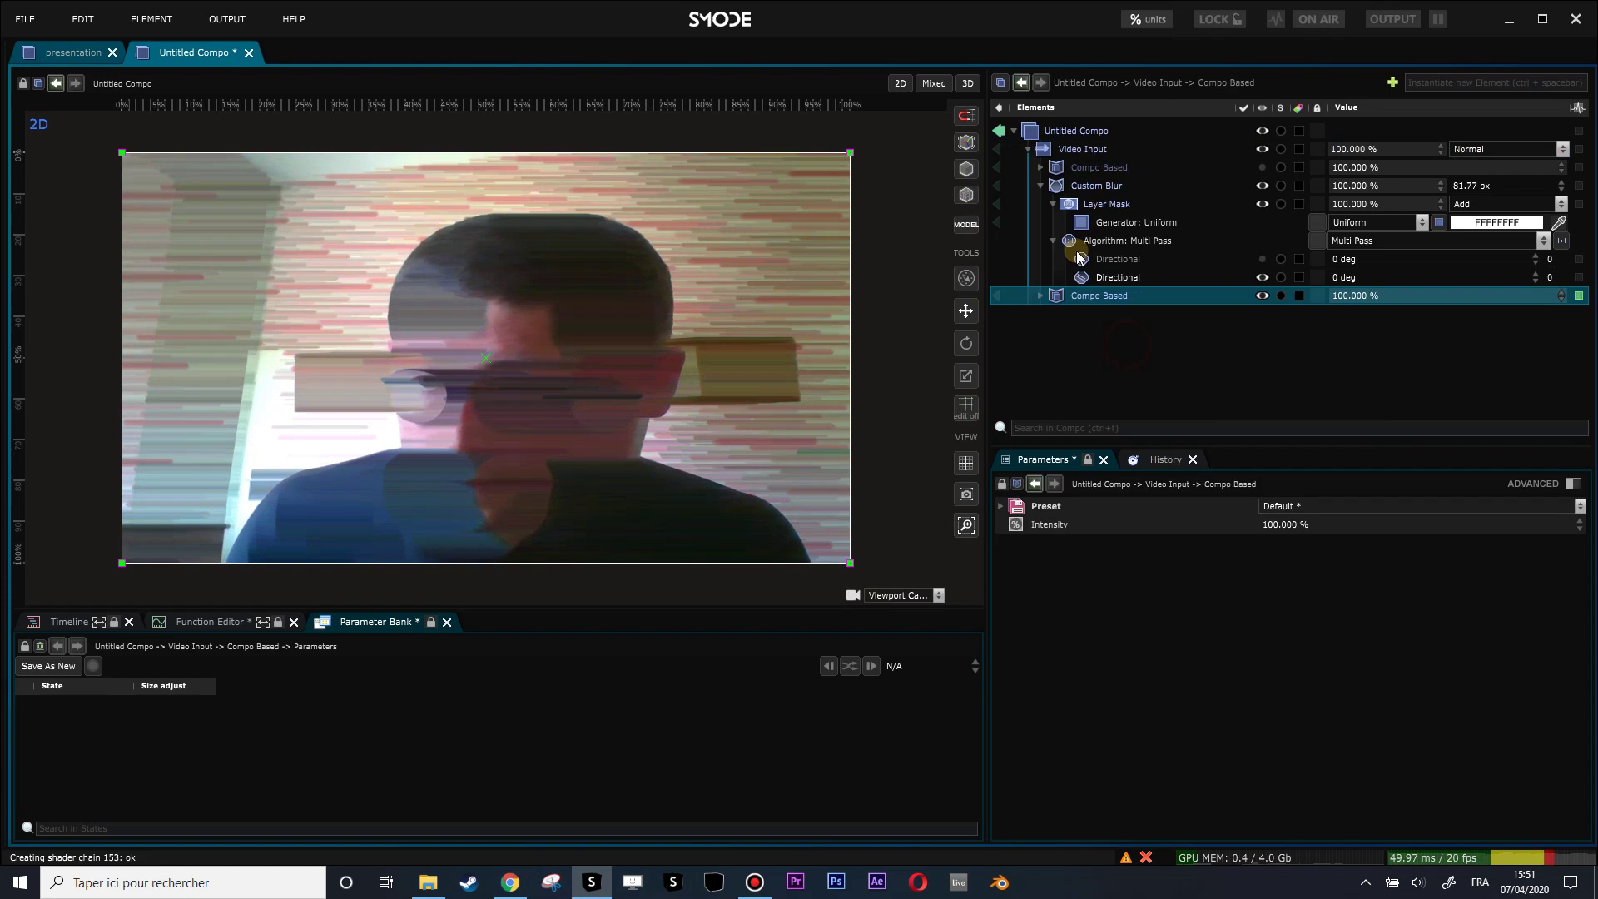
Step: Move Custom Blur inside the compo under Parent Input
left_click(1042, 295)
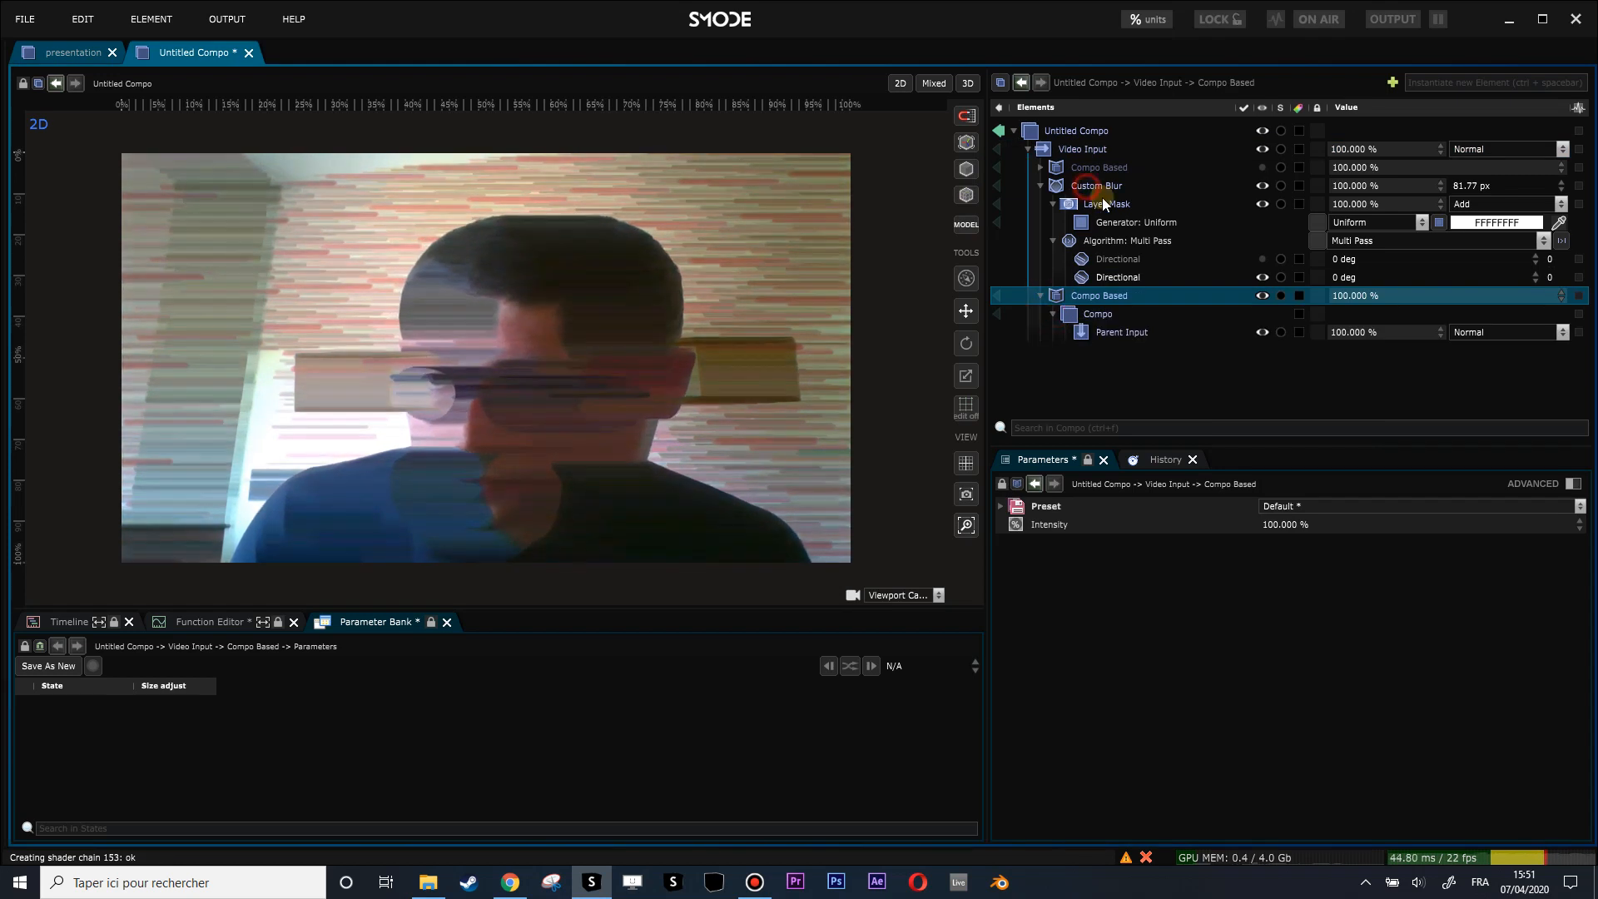
left_click_drag(1103, 187, 1107, 316)
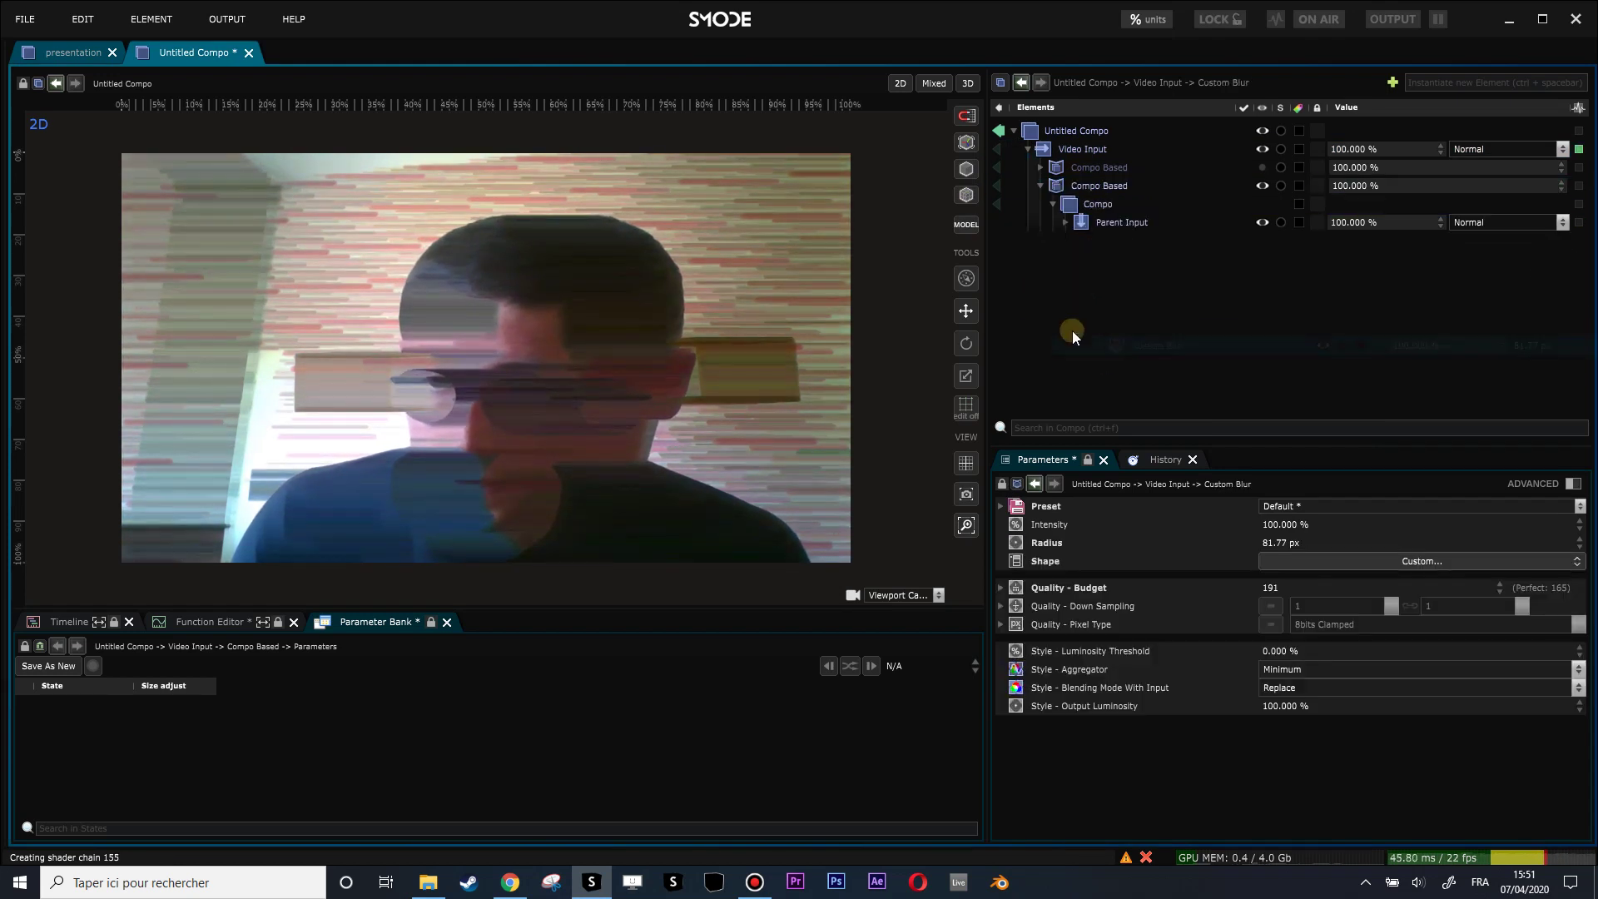
left_click(1067, 223)
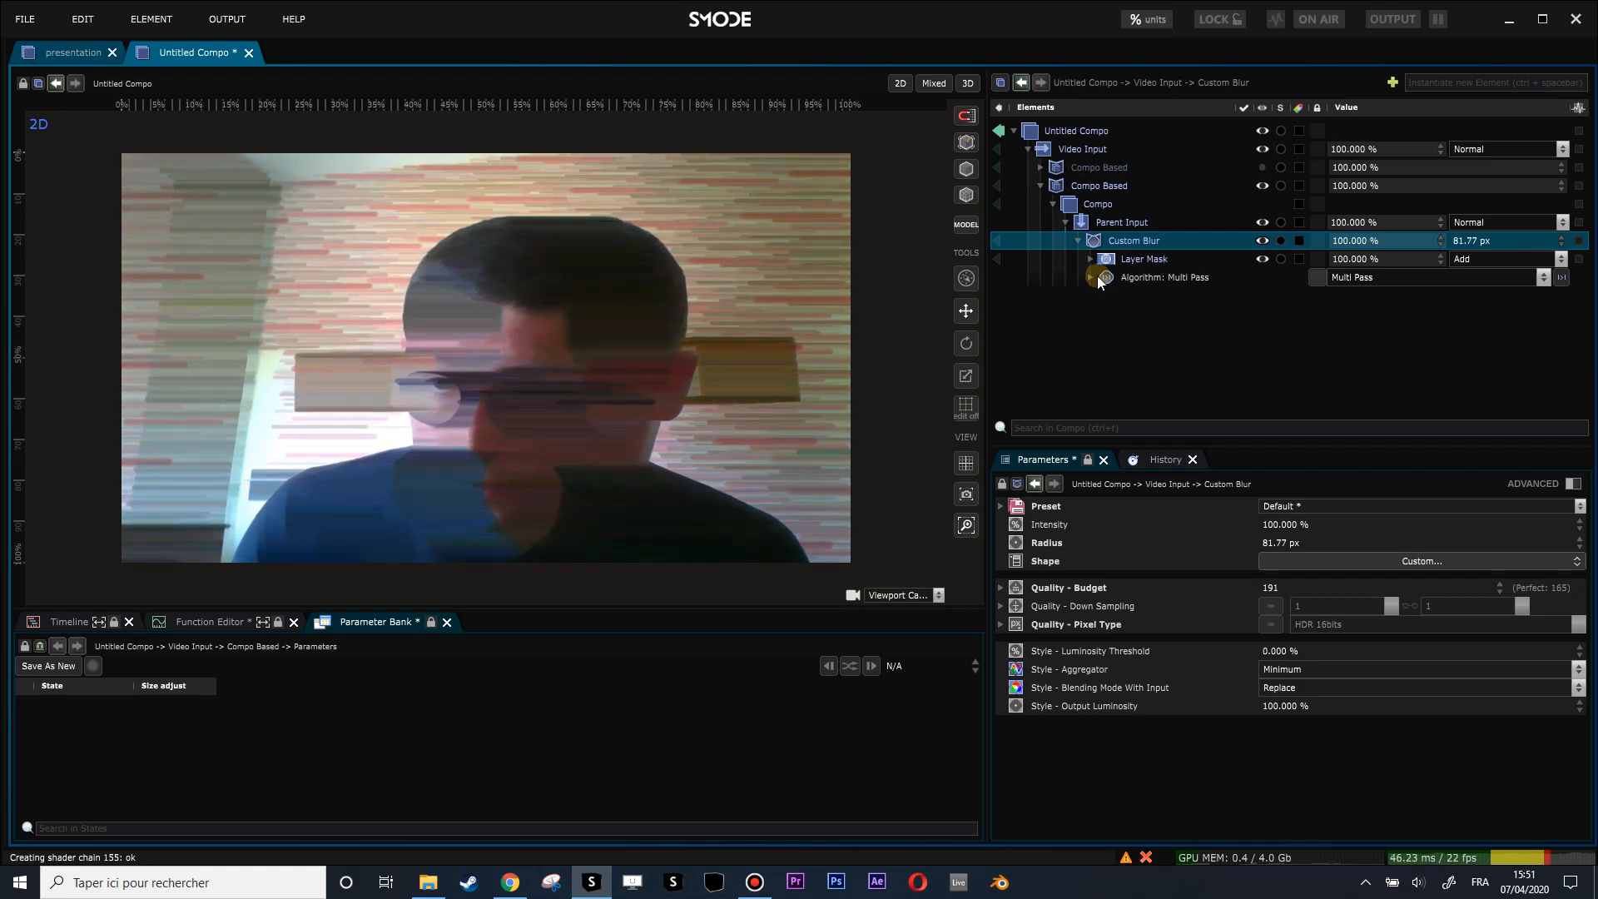
Step: Switch the Layer Mask generator from Uniform to Parent Input
left_click(1096, 277)
left_click(1198, 278)
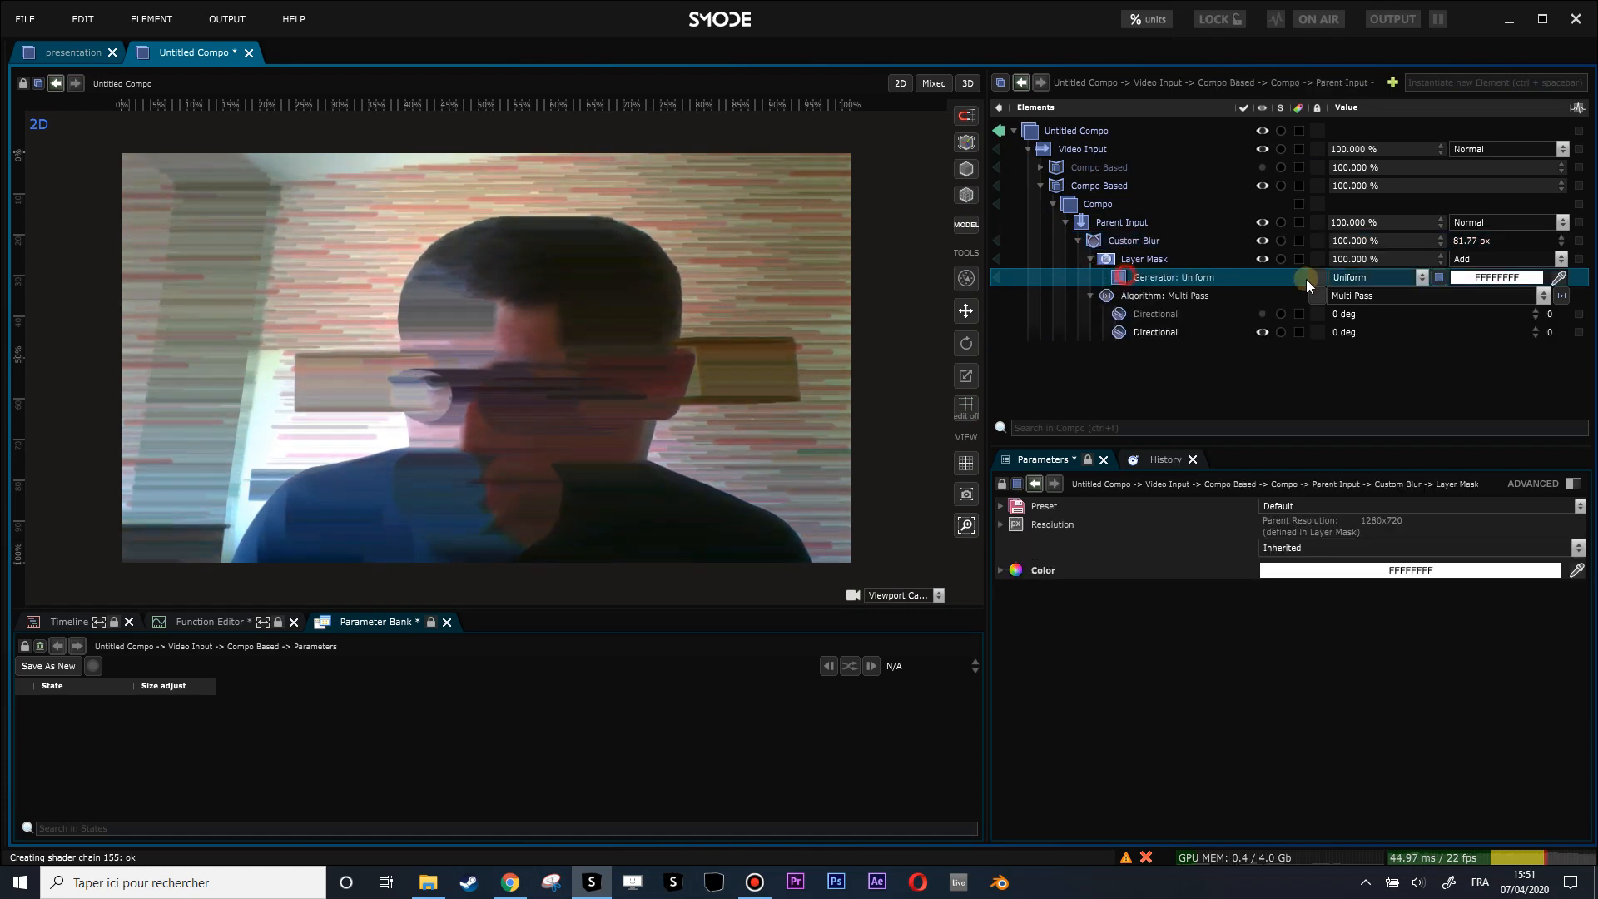
left_click(1357, 280)
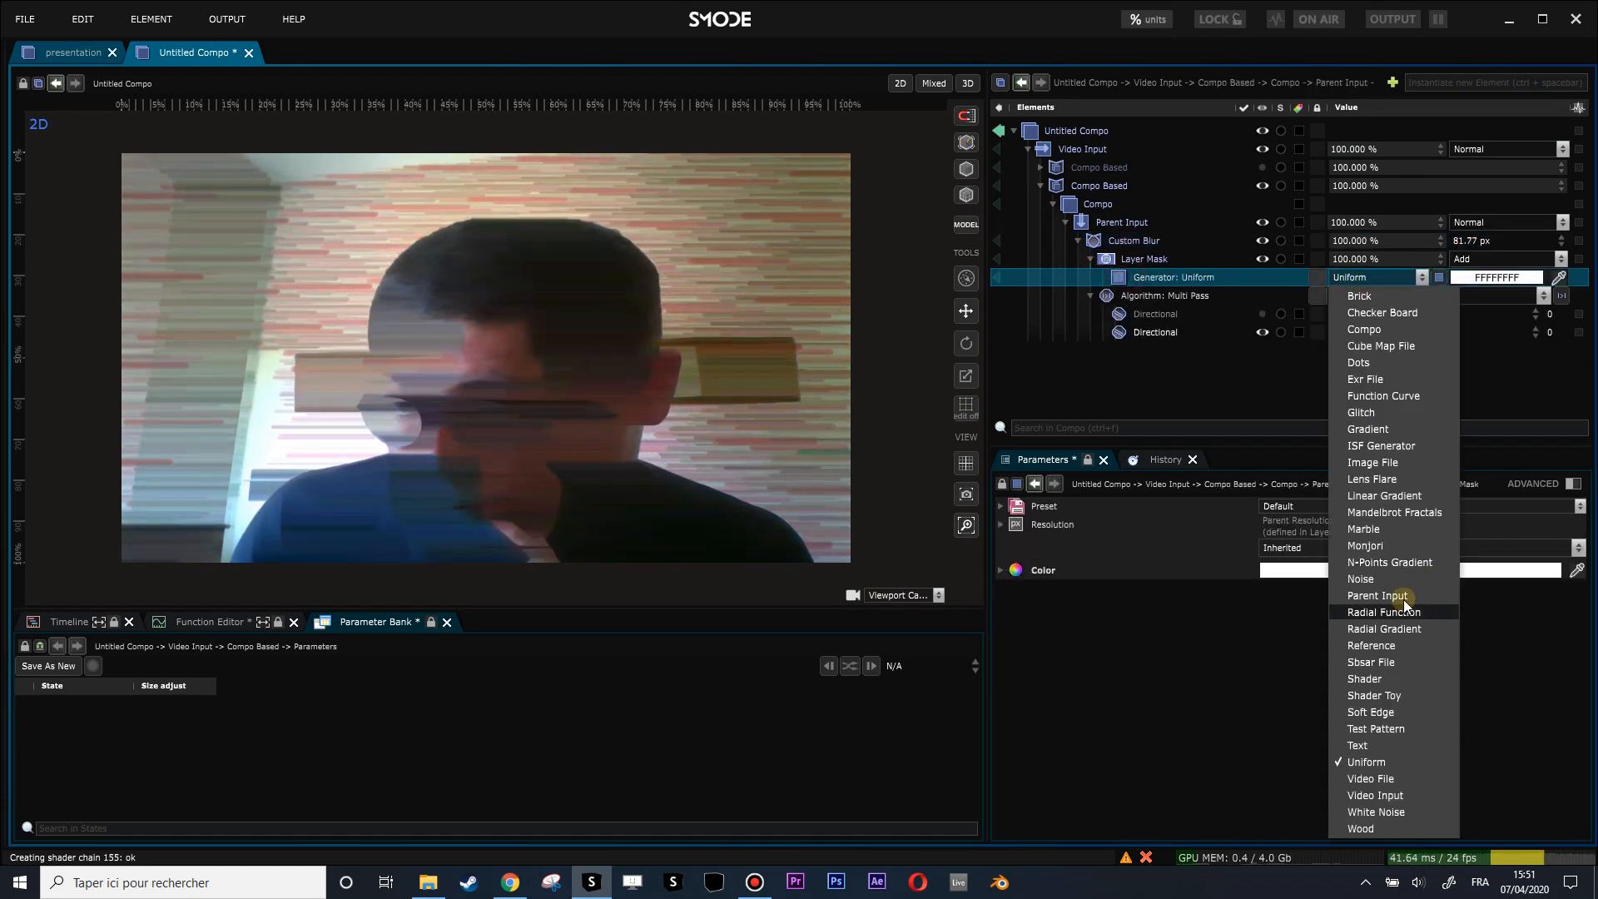
left_click(1425, 651)
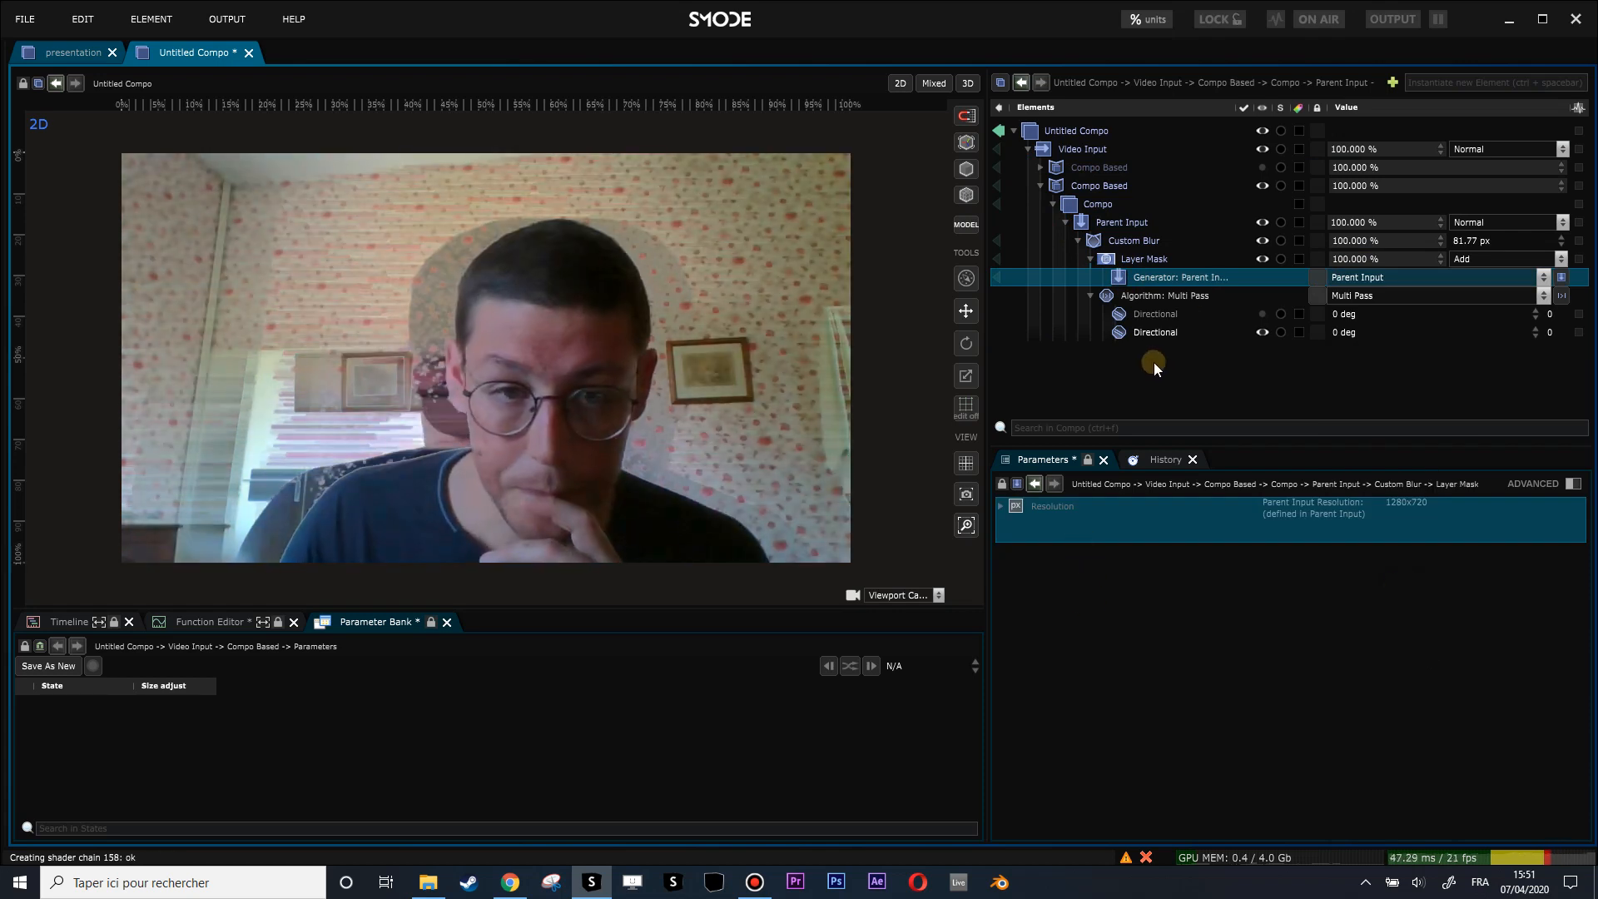
Step: Add a Stylize > Sobel filter to the mask generator with white FFFFFFFF edges and a small size
right_click(1167, 275)
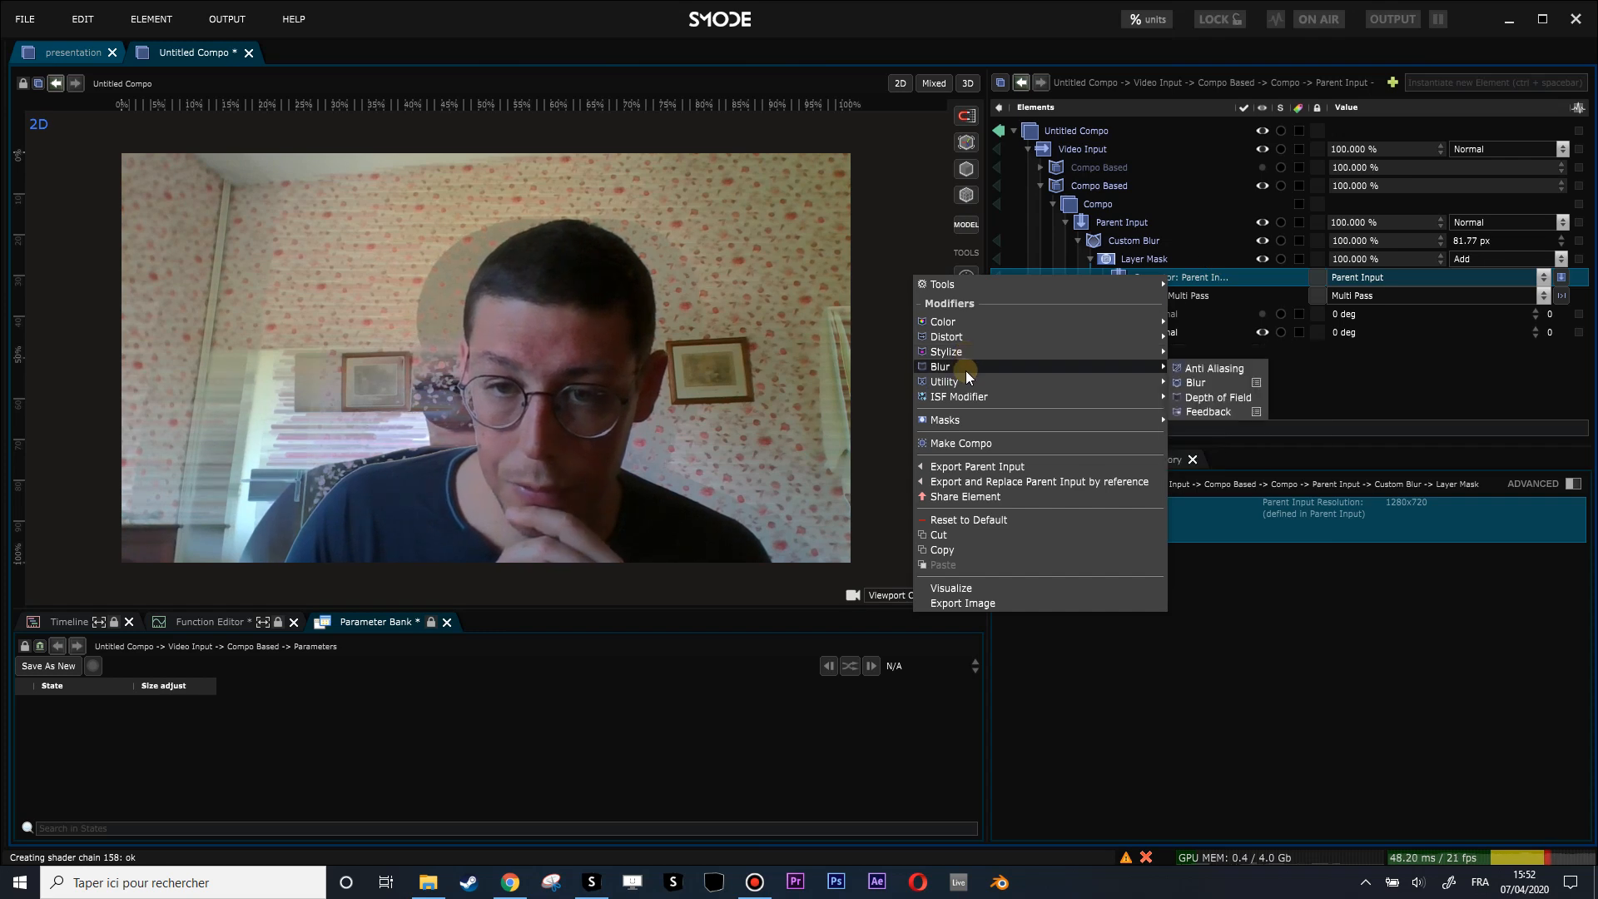
mouse_move(947, 351)
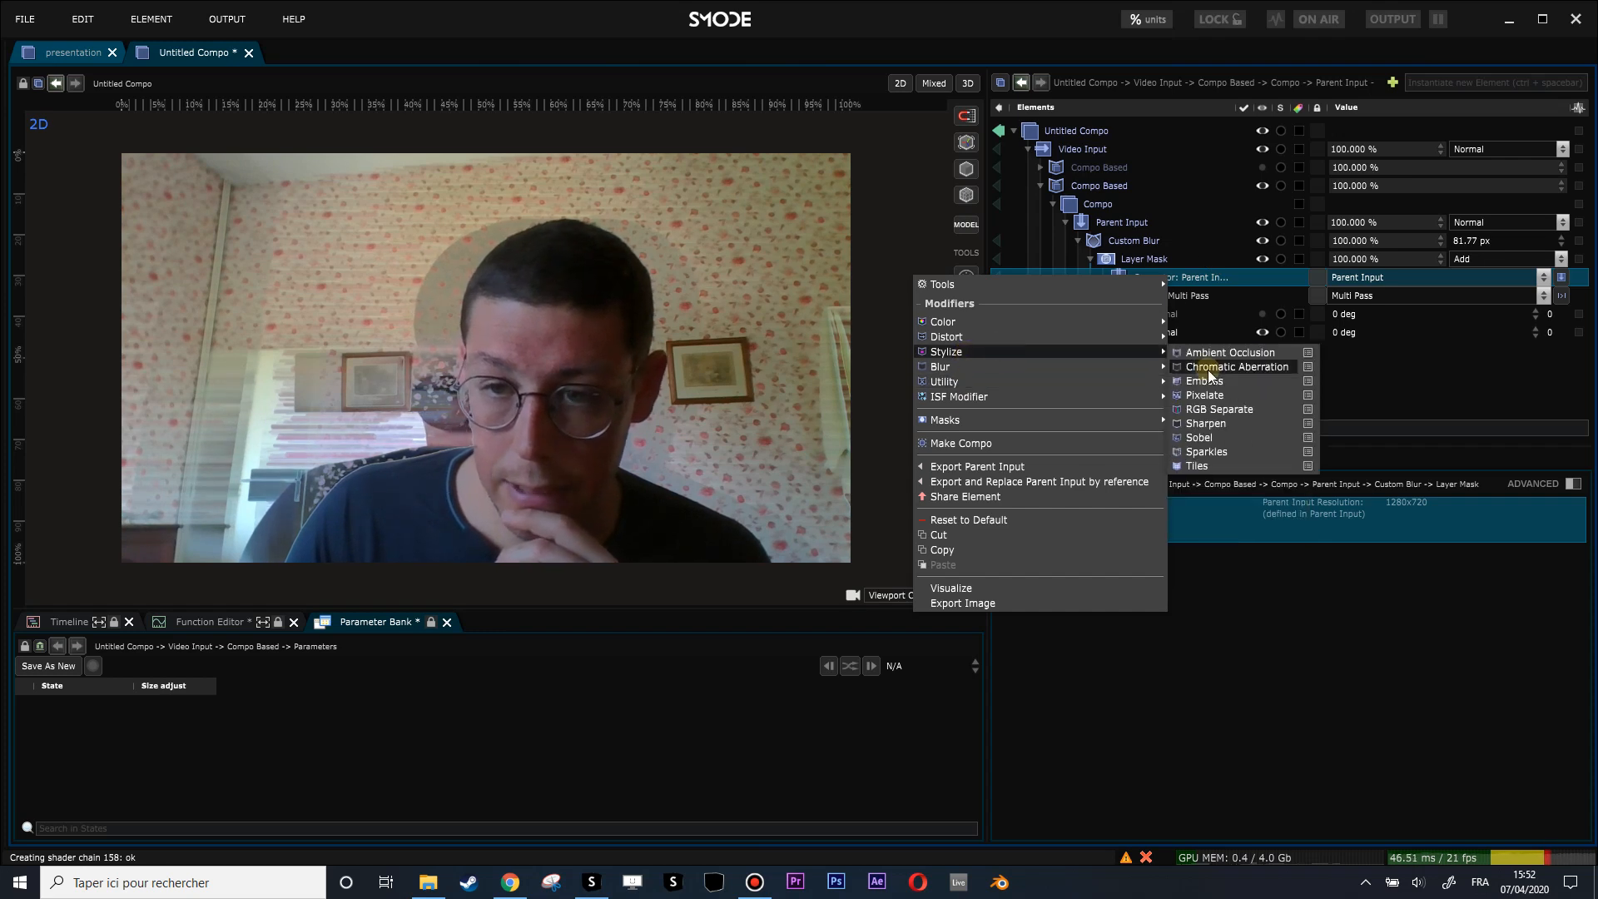
left_click(1223, 439)
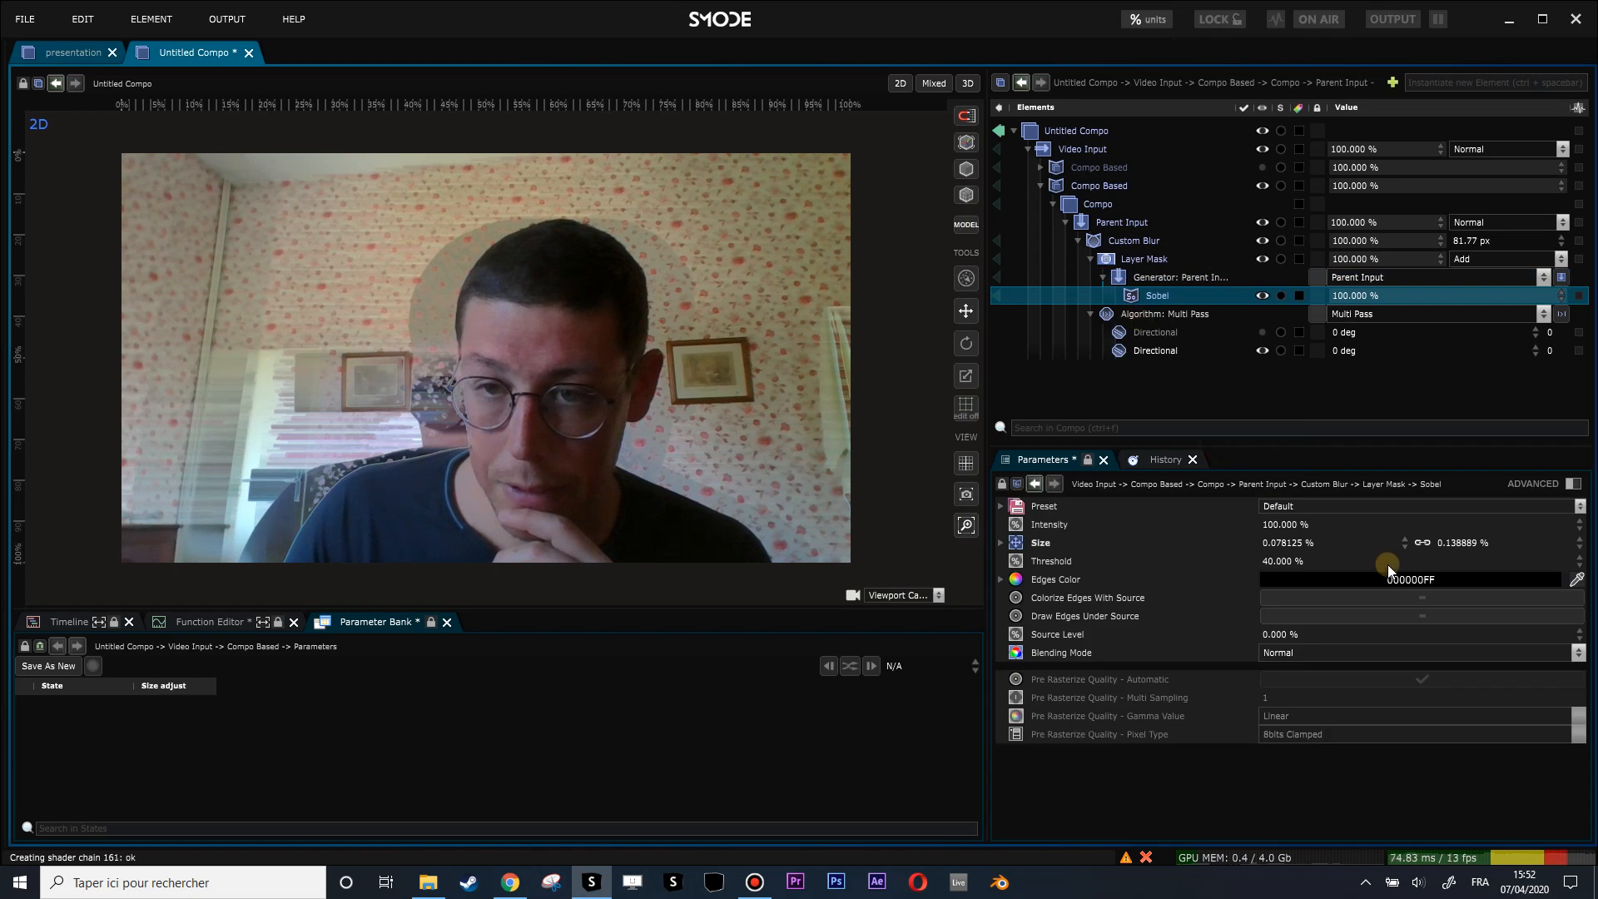
left_click(1370, 582)
left_click(1265, 605)
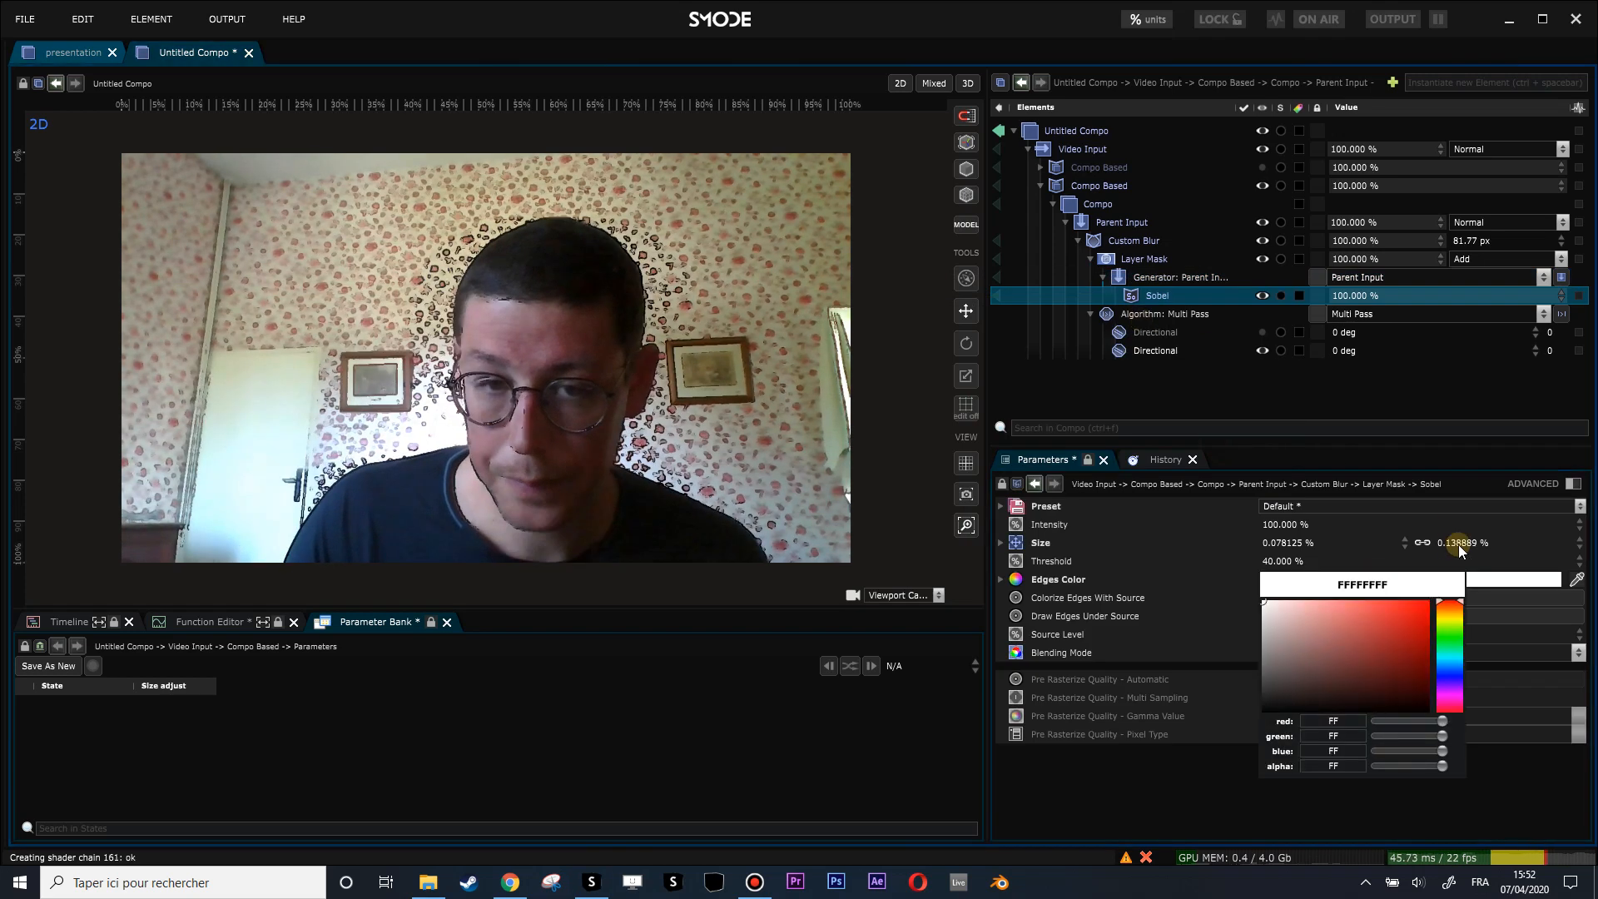
left_click_drag(1460, 544, 1536, 545)
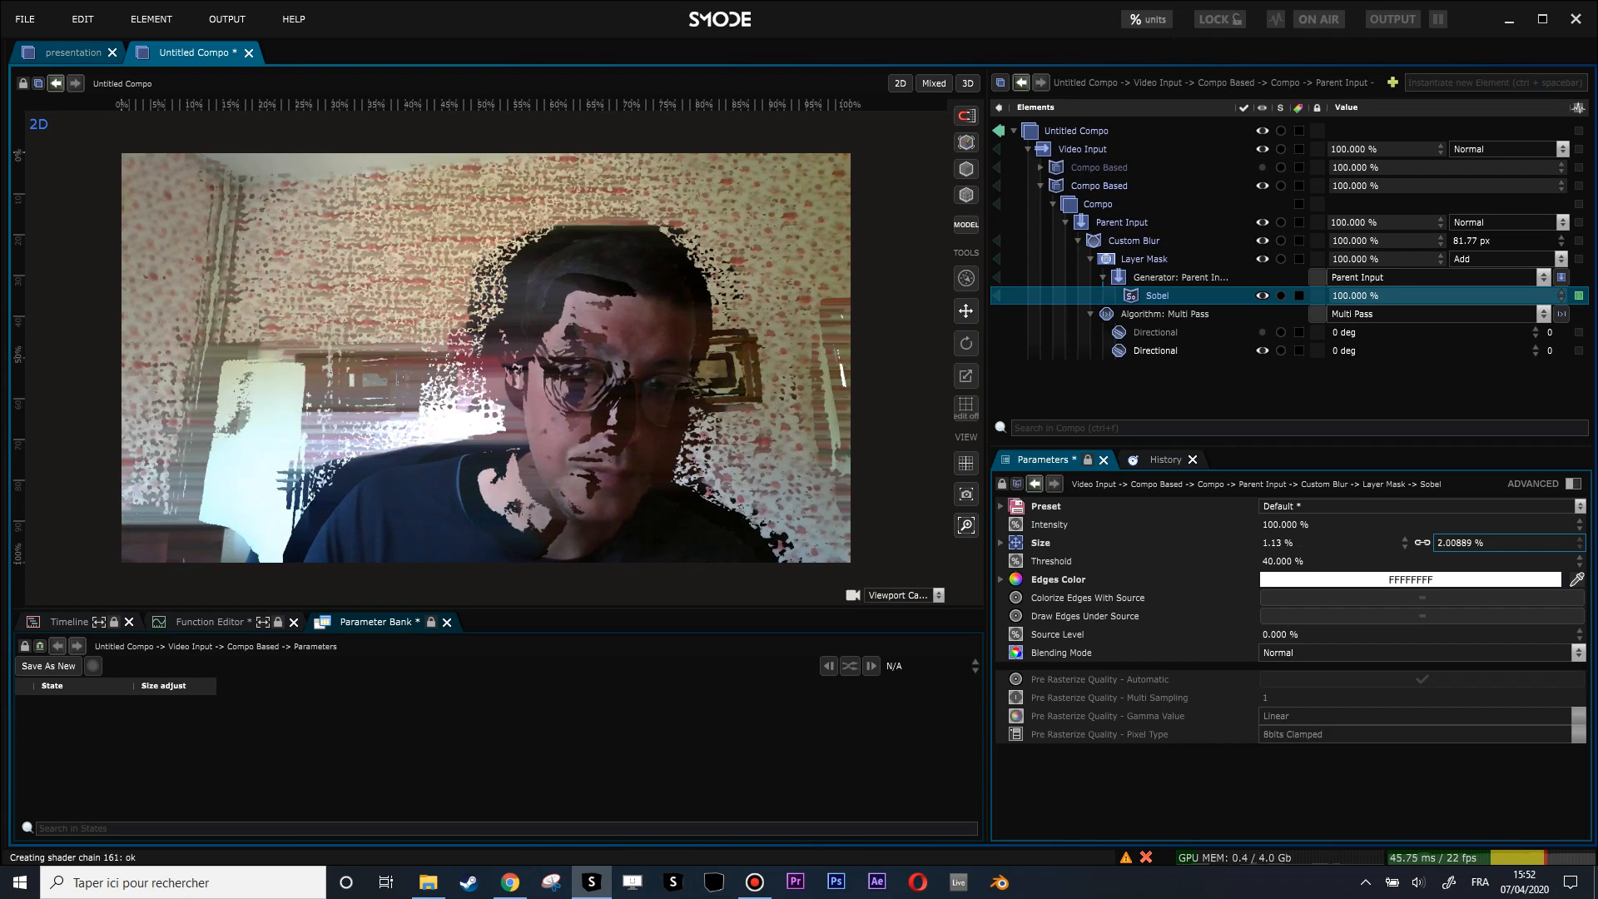
left_click_drag(1424, 542, 1435, 542)
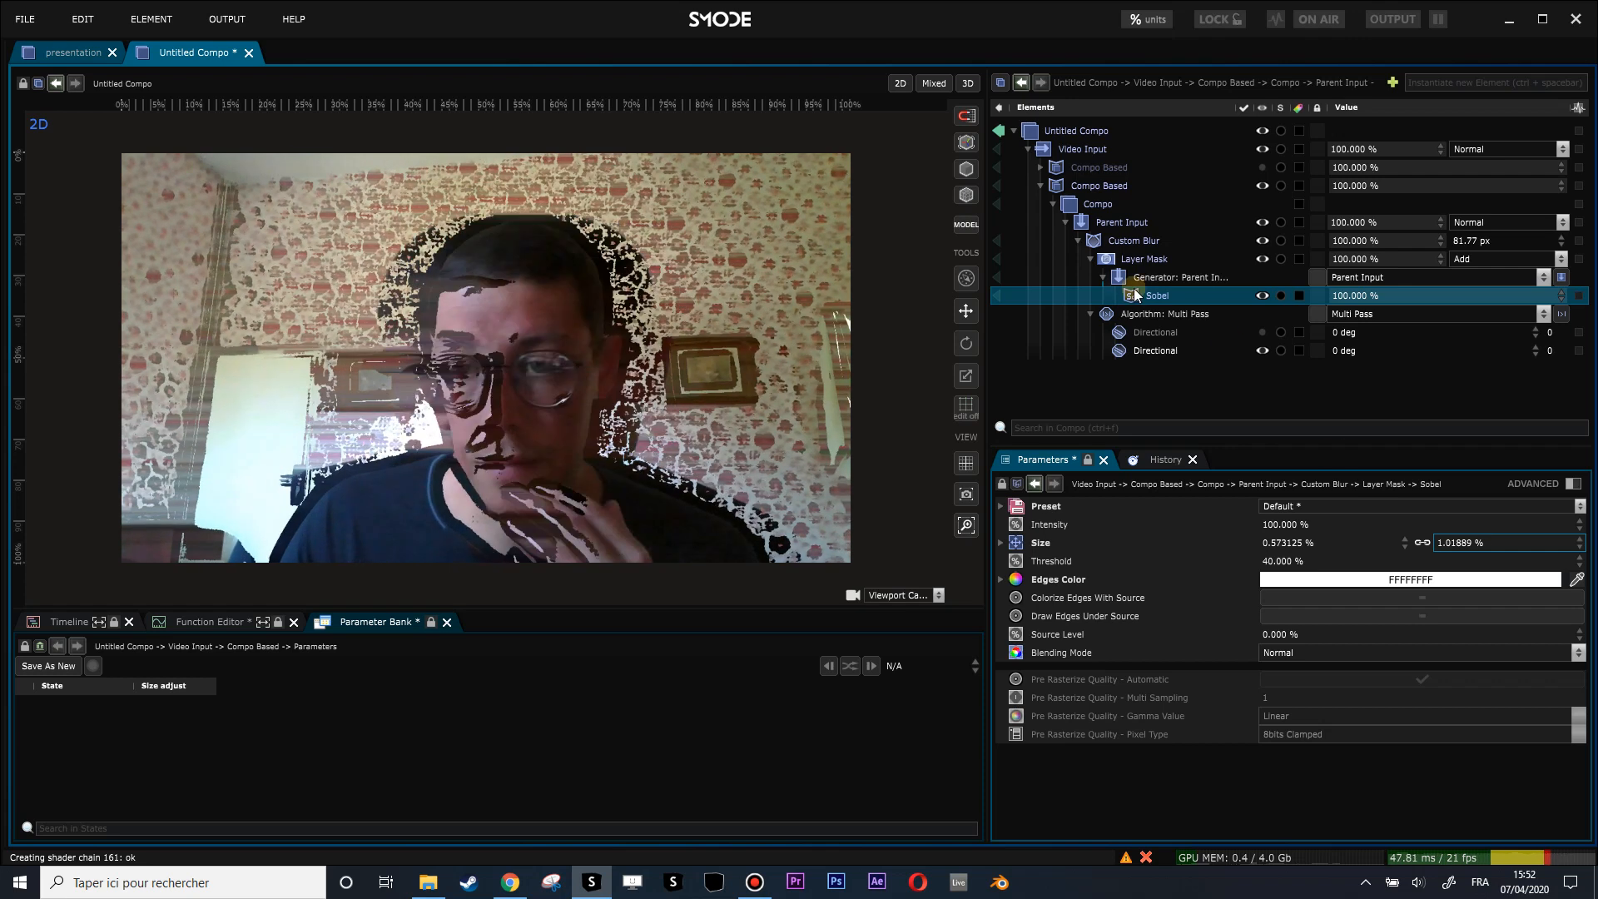
Step: Review the Layer Mask, the blur's Multi Pass algorithm list, and preview the mask output alone
left_click(1089, 259)
mouse_move(1140, 296)
left_mouse_down()
mouse_move(1140, 315)
mouse_move(1112, 259)
left_mouse_up()
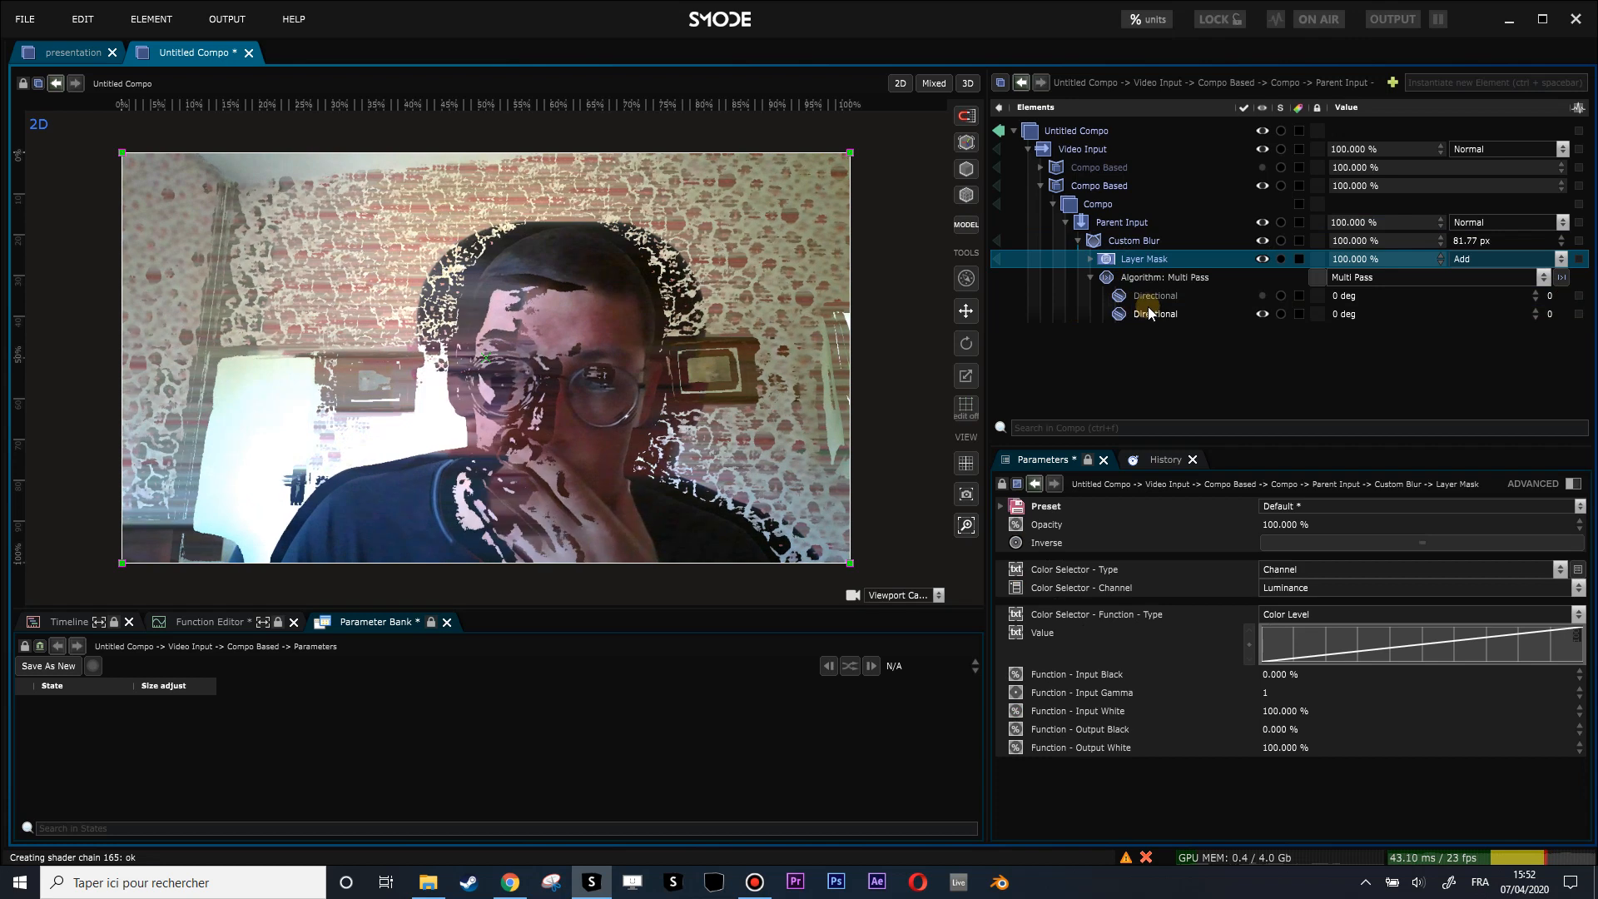
left_click(1137, 277)
left_click(1394, 276)
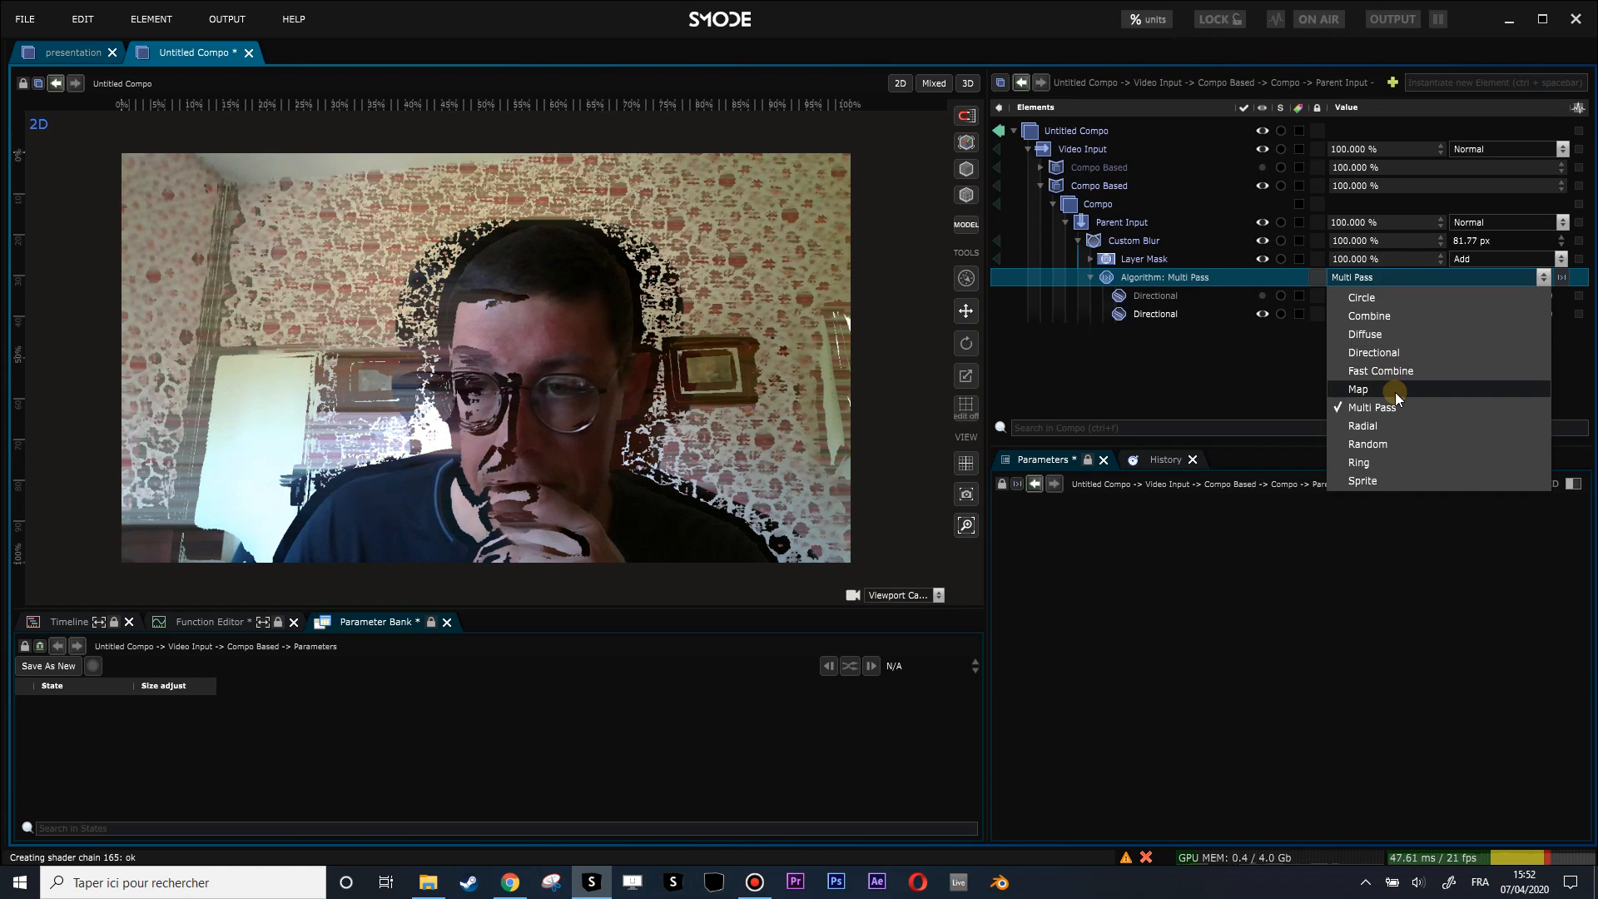
left_click(1091, 259)
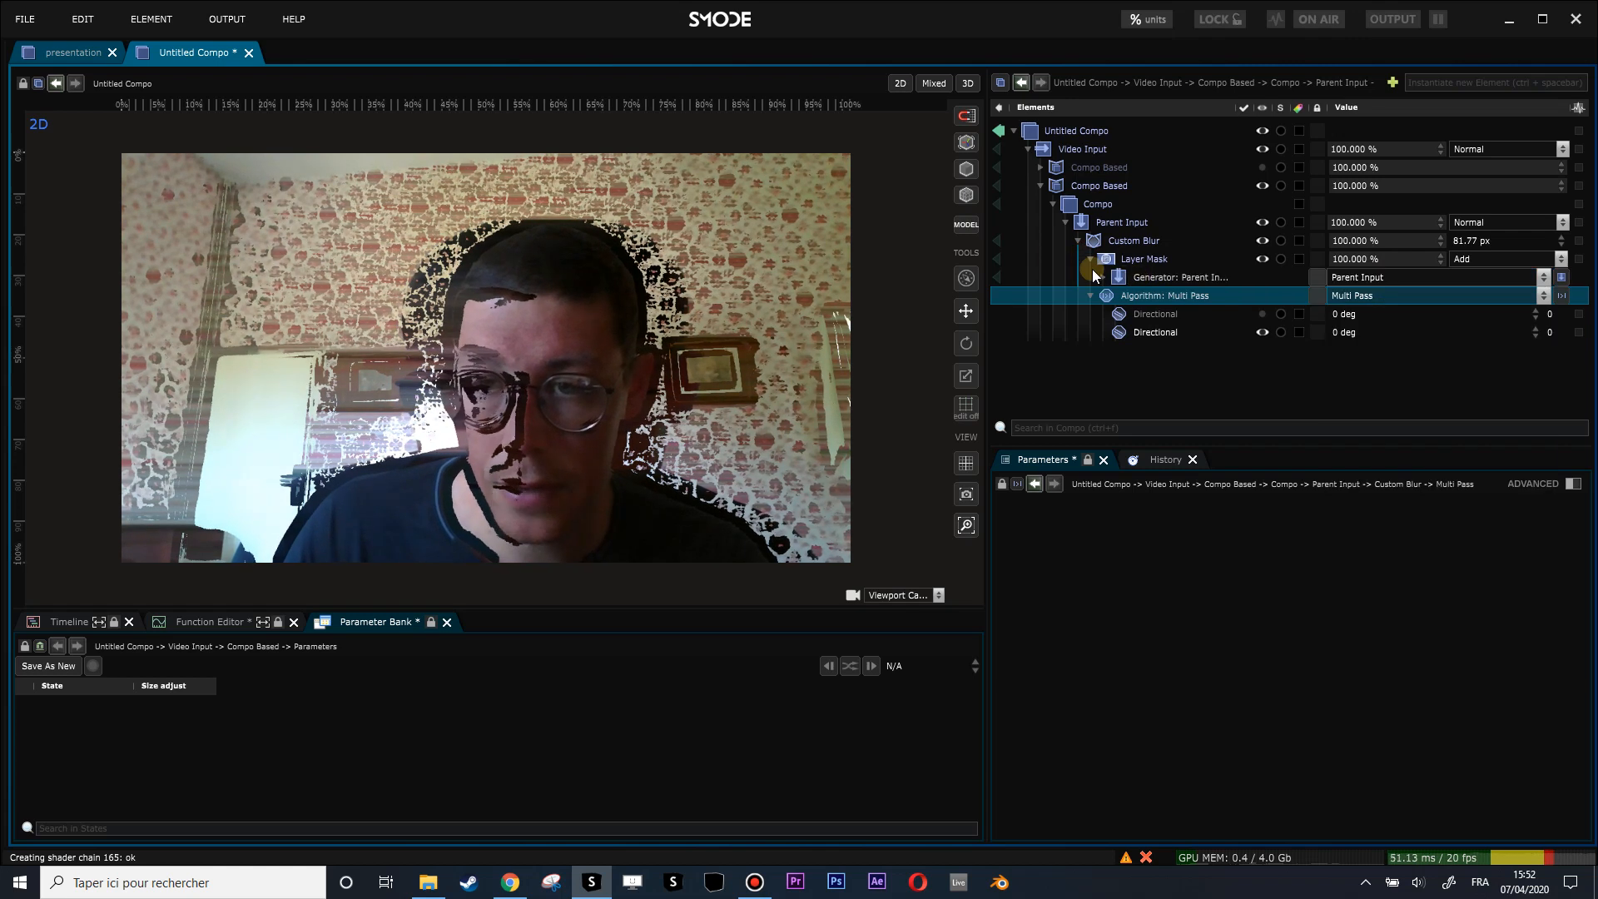
left_click(997, 262)
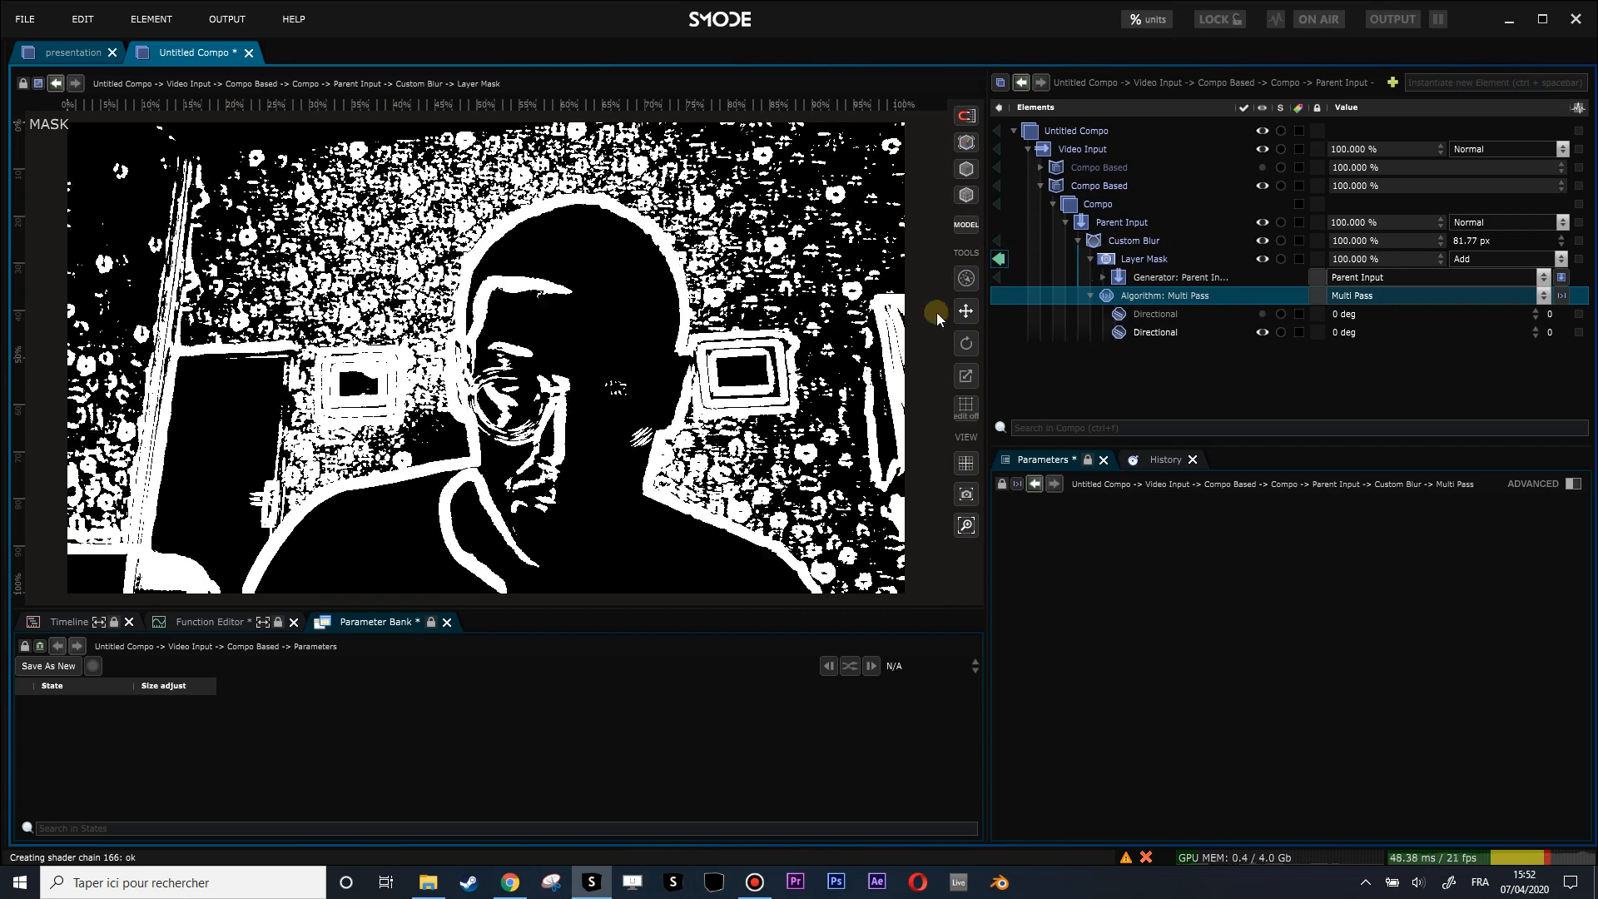
Step: Thin the Sobel edges to 0.14% size, then return to the fitted full composite view
left_click(1096, 277)
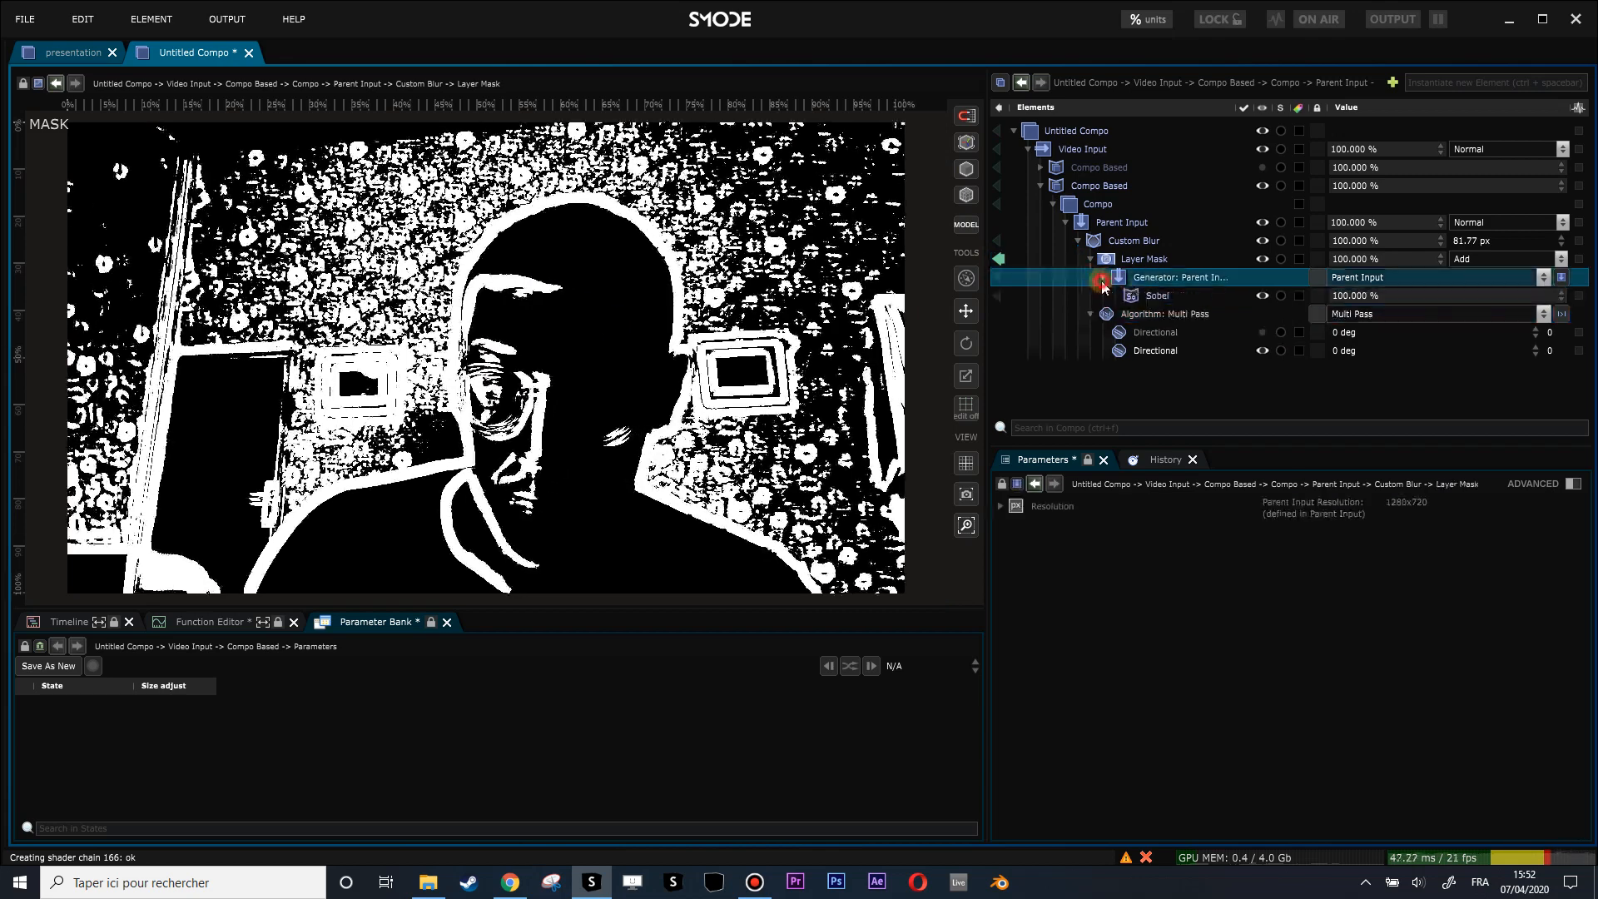
left_click(1162, 297)
left_click_drag(1448, 542, 1430, 542)
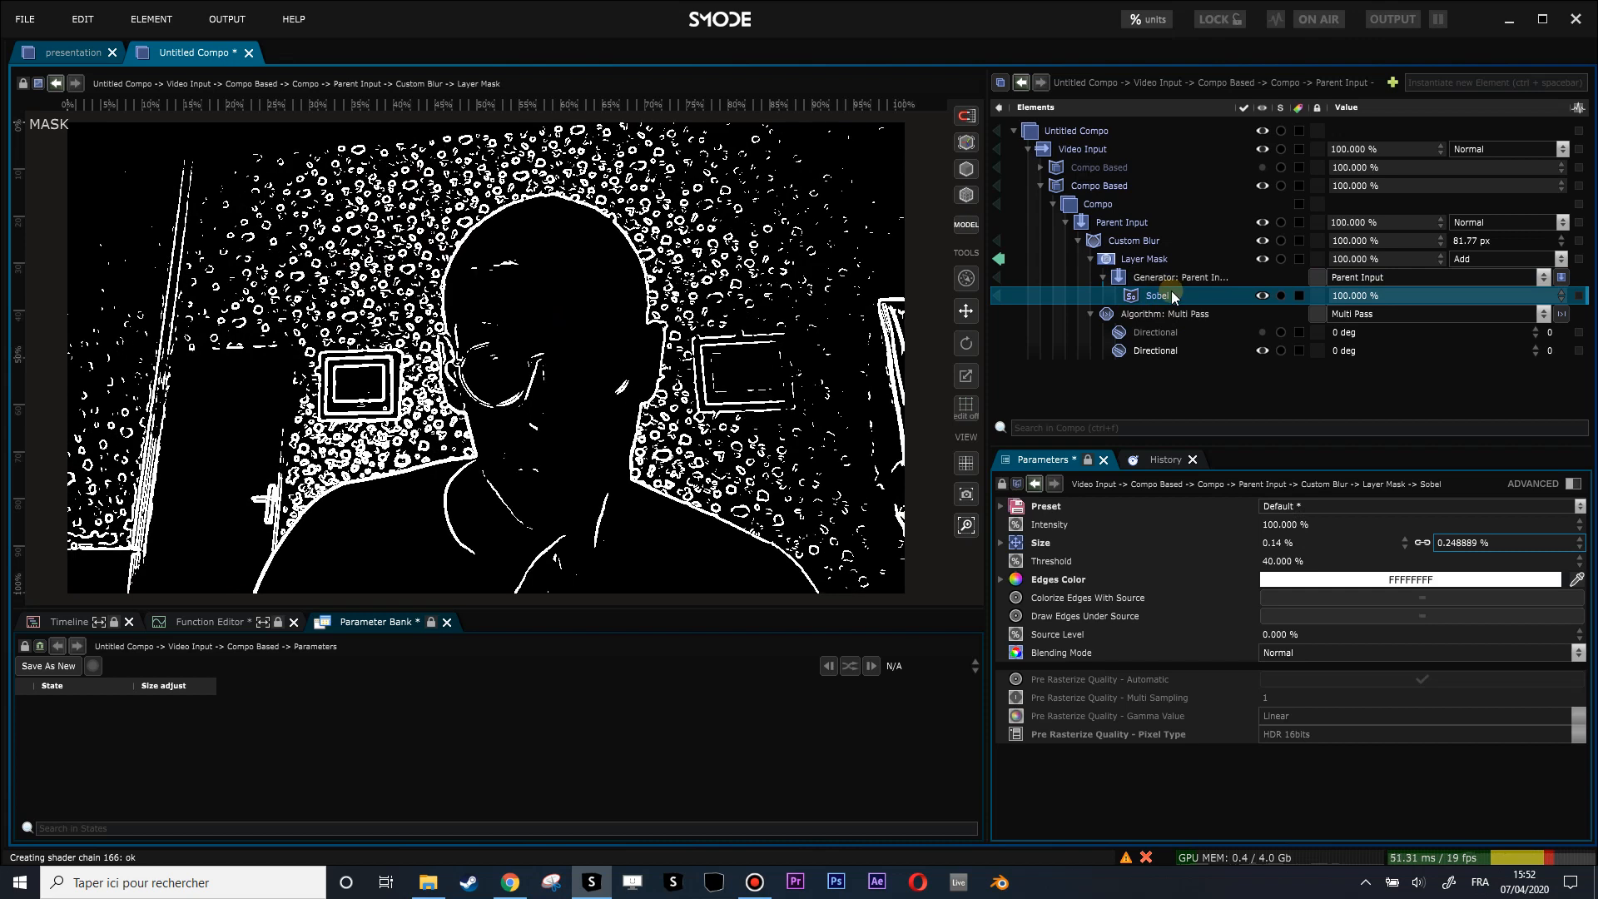
left_click(999, 261)
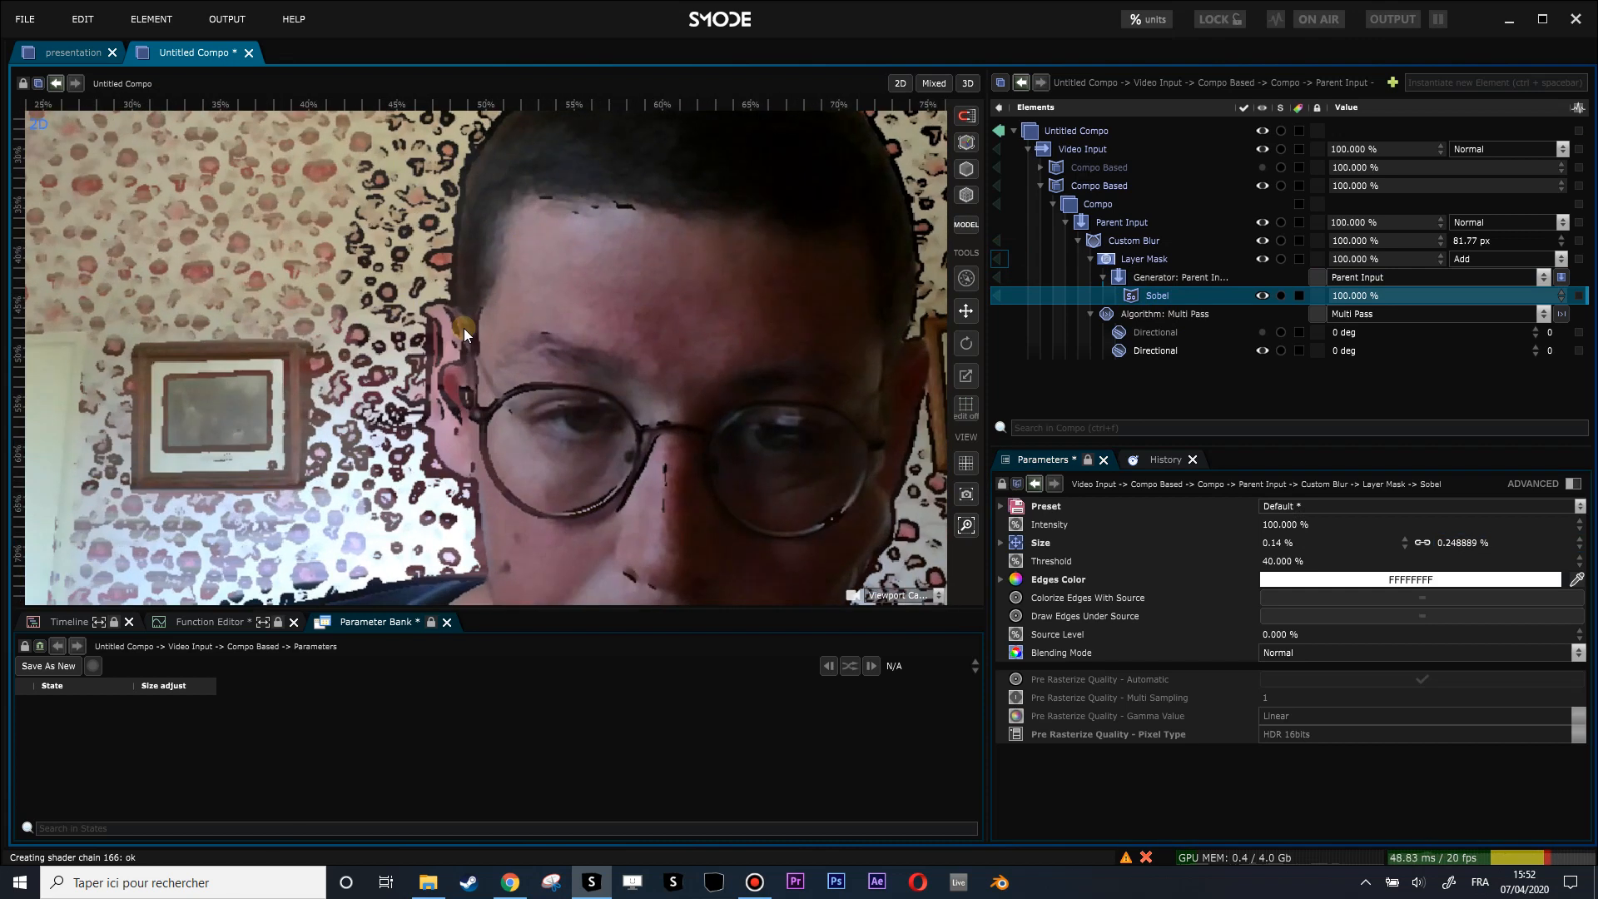
key("f")
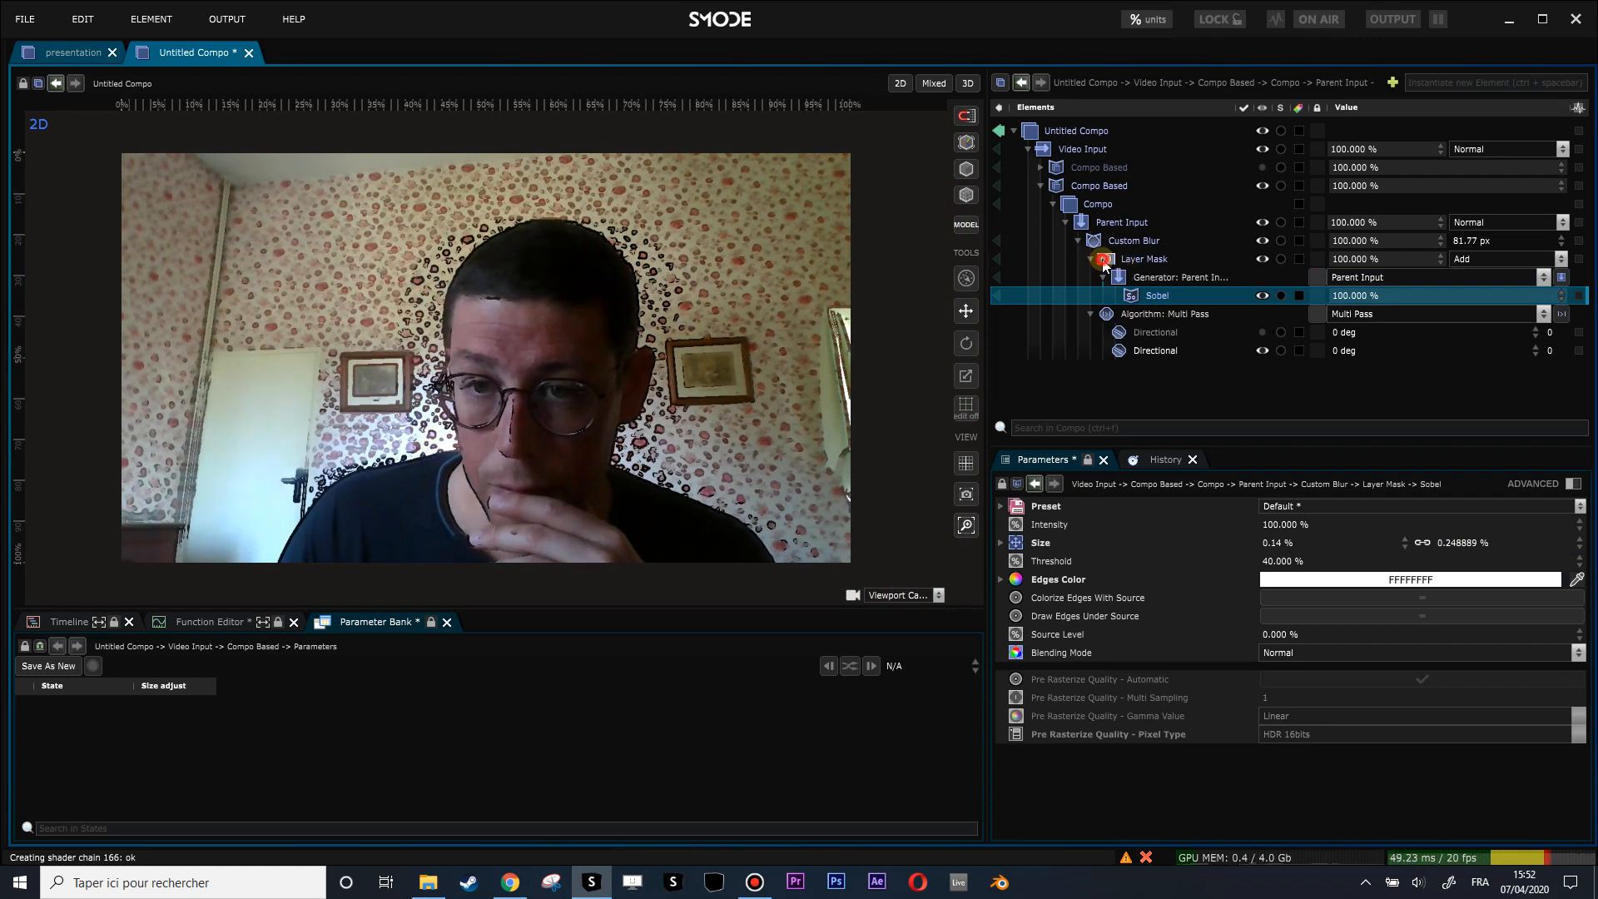
Step: Move the Layer Mask beside Custom Blur as a deactivated Mask and duplicate the Parent Input layer
left_click(1144, 259)
mouse_move(1143, 259)
left_mouse_down()
mouse_move(1103, 225)
mouse_move(1107, 243)
left_mouse_up()
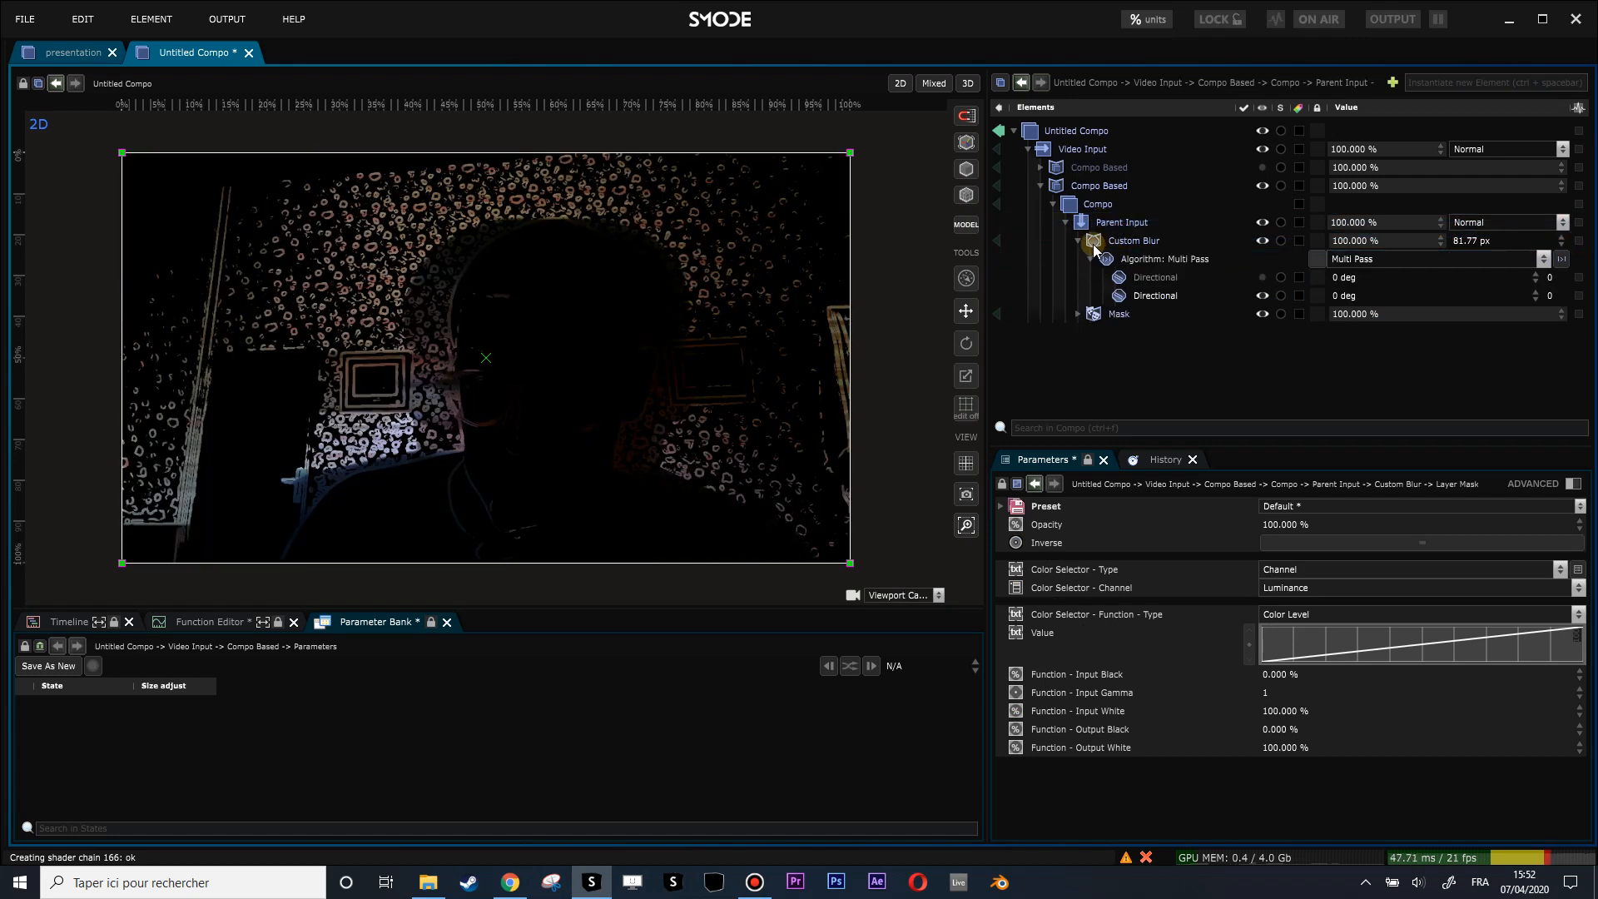
left_click(1078, 242)
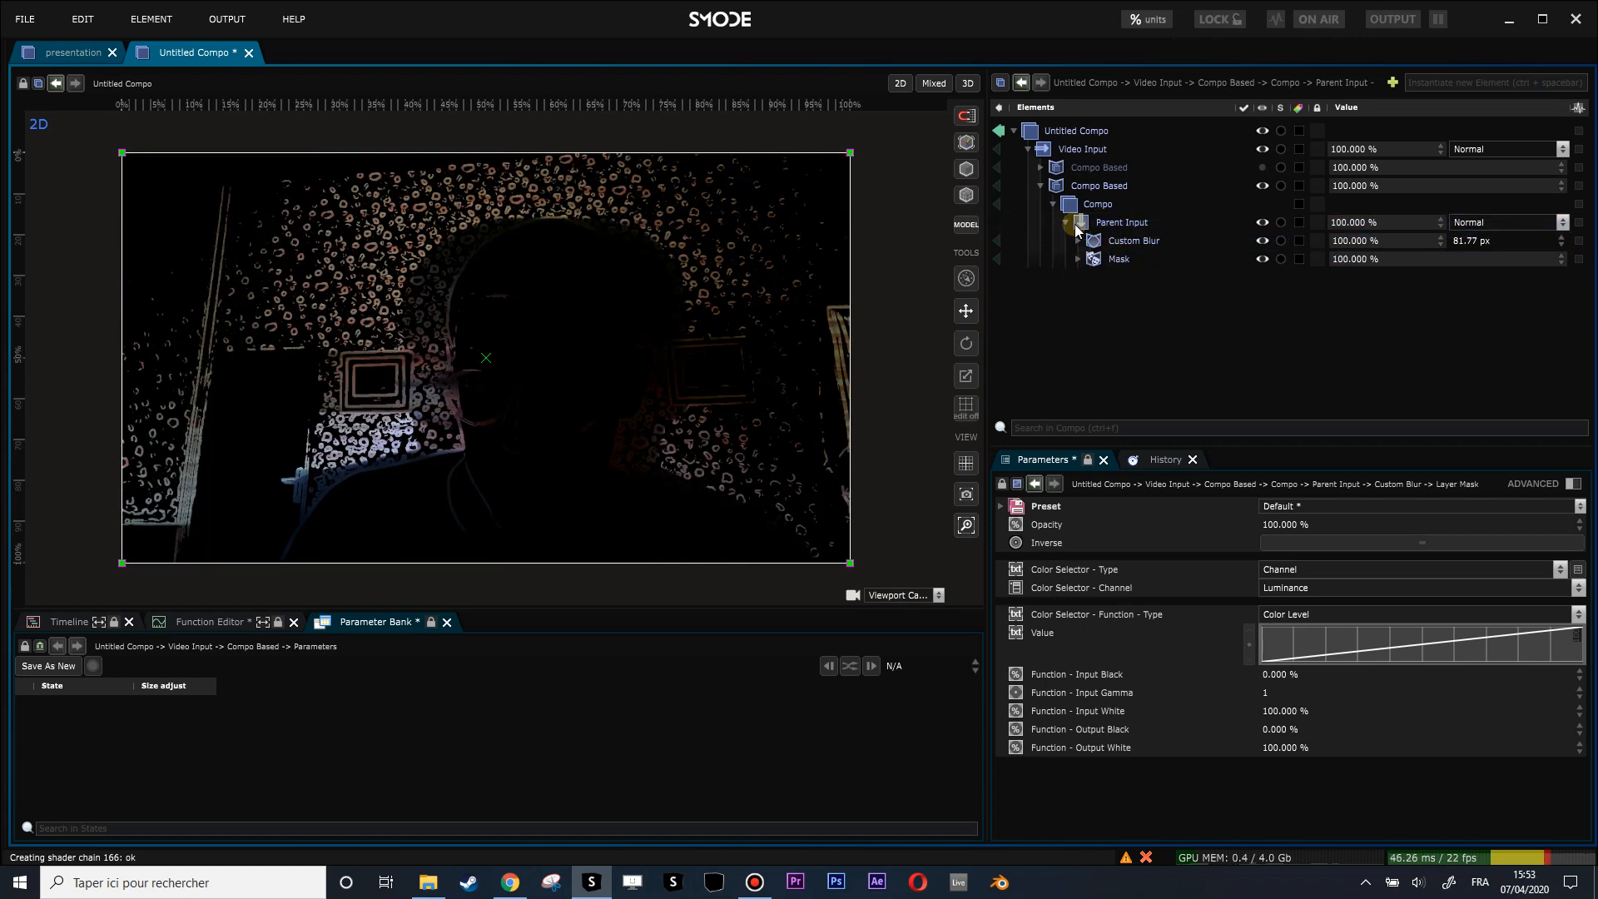
left_click(1079, 256)
left_click(1112, 222)
right_click(1096, 231)
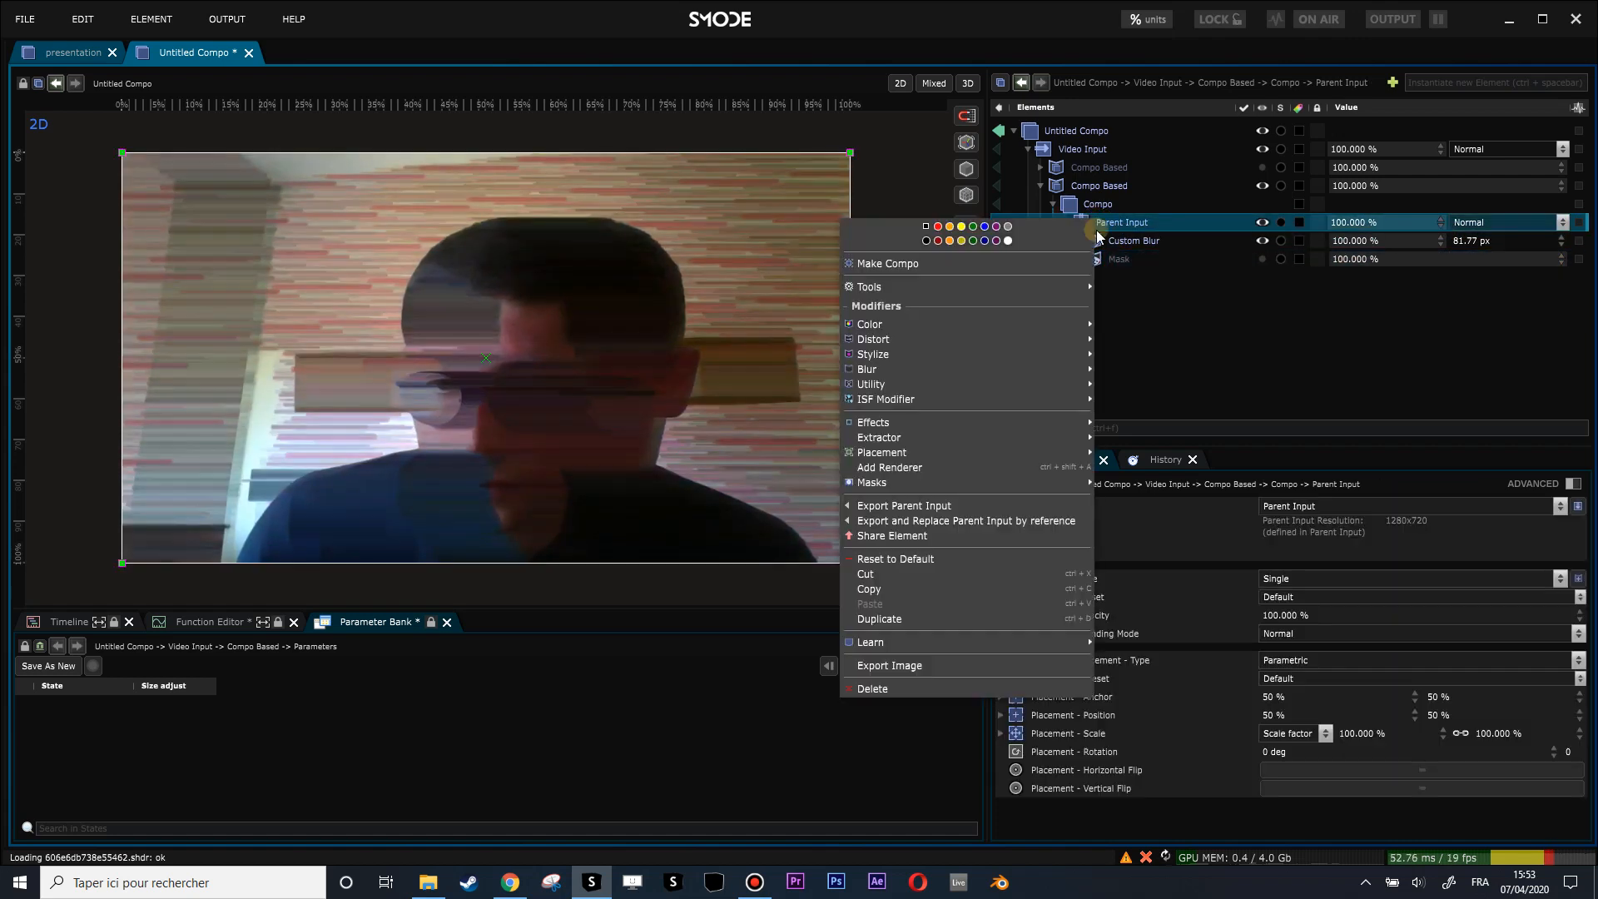
left_click(1102, 222)
key("ctrl+d")
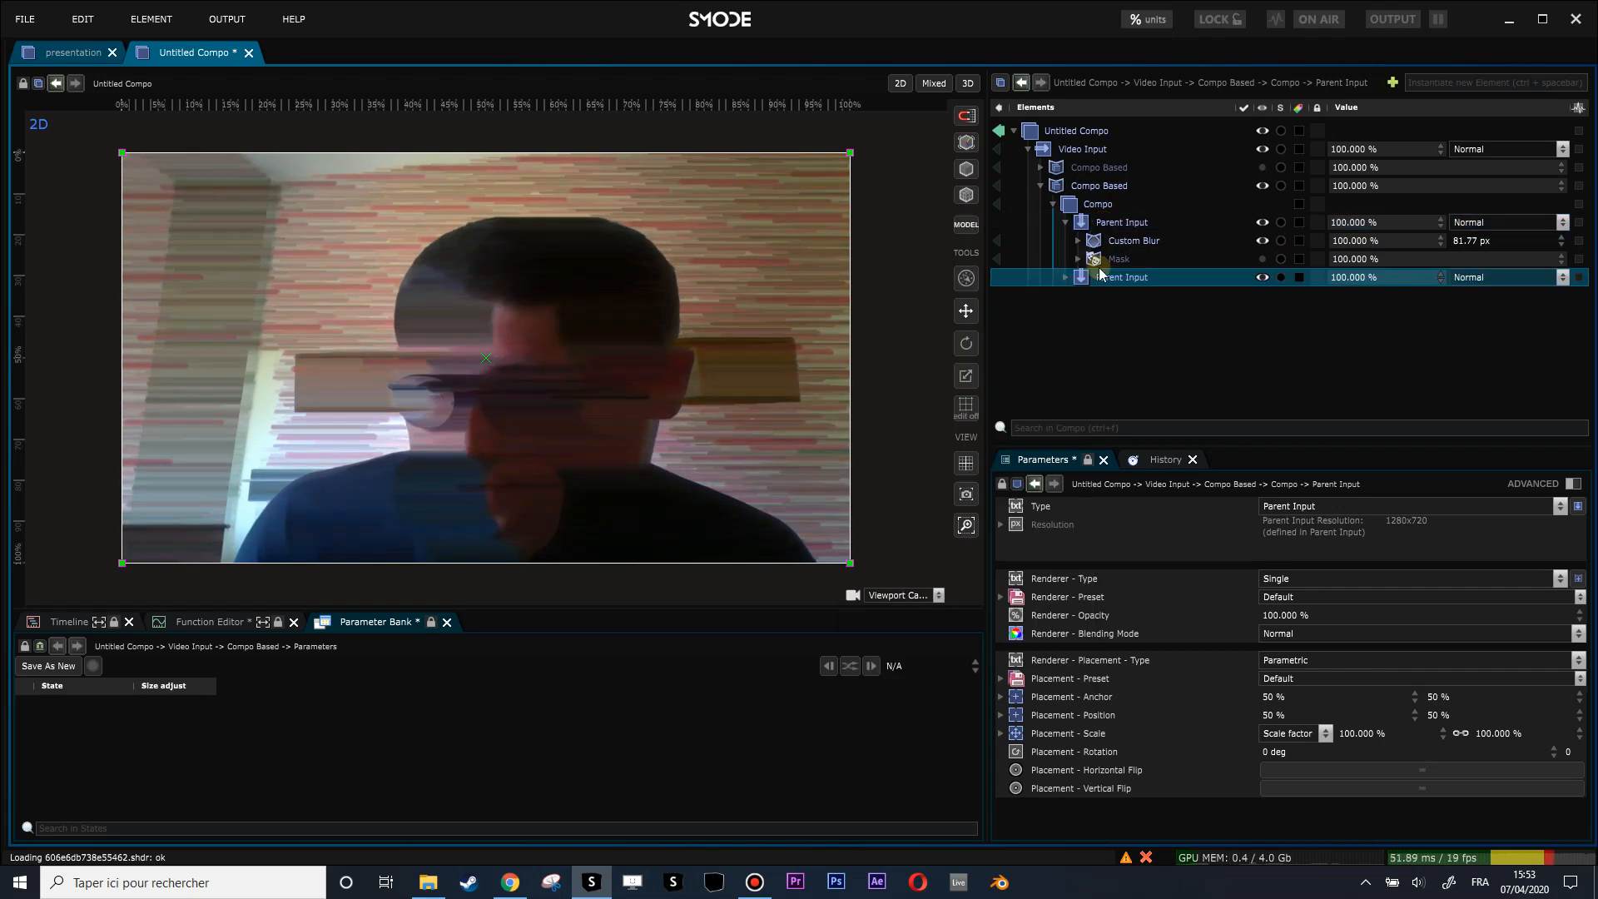
Step: Give the duplicated Parent Input a layer mask whose generator uses Parent Input
left_click(1064, 277)
left_click(1113, 295)
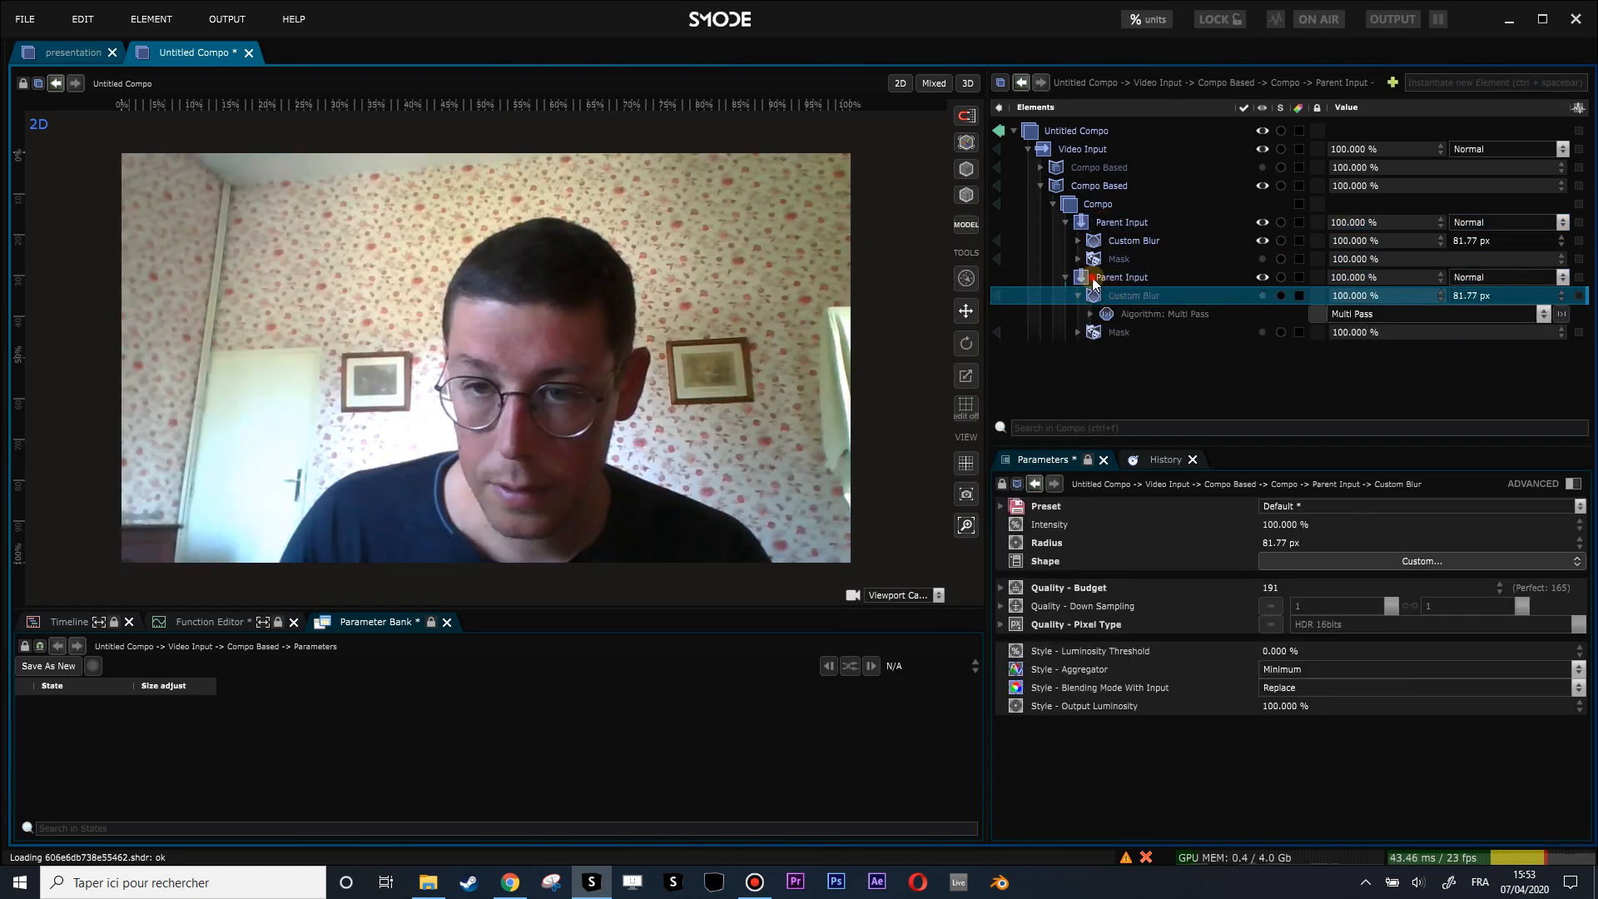
left_click(1093, 277)
right_click(1099, 281)
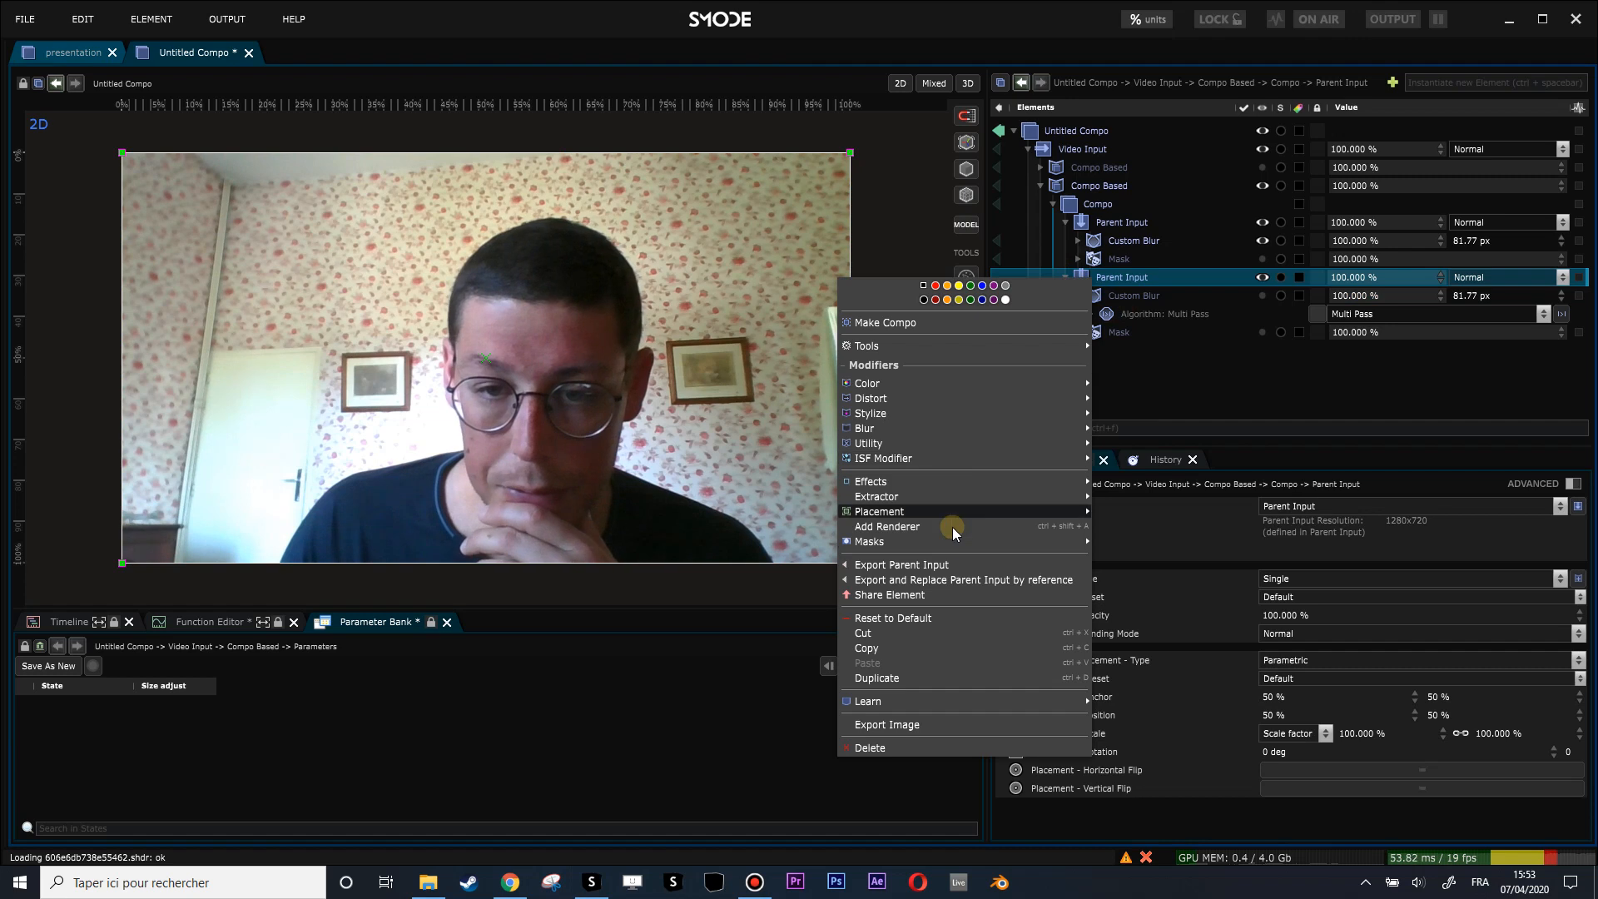
mouse_move(869, 541)
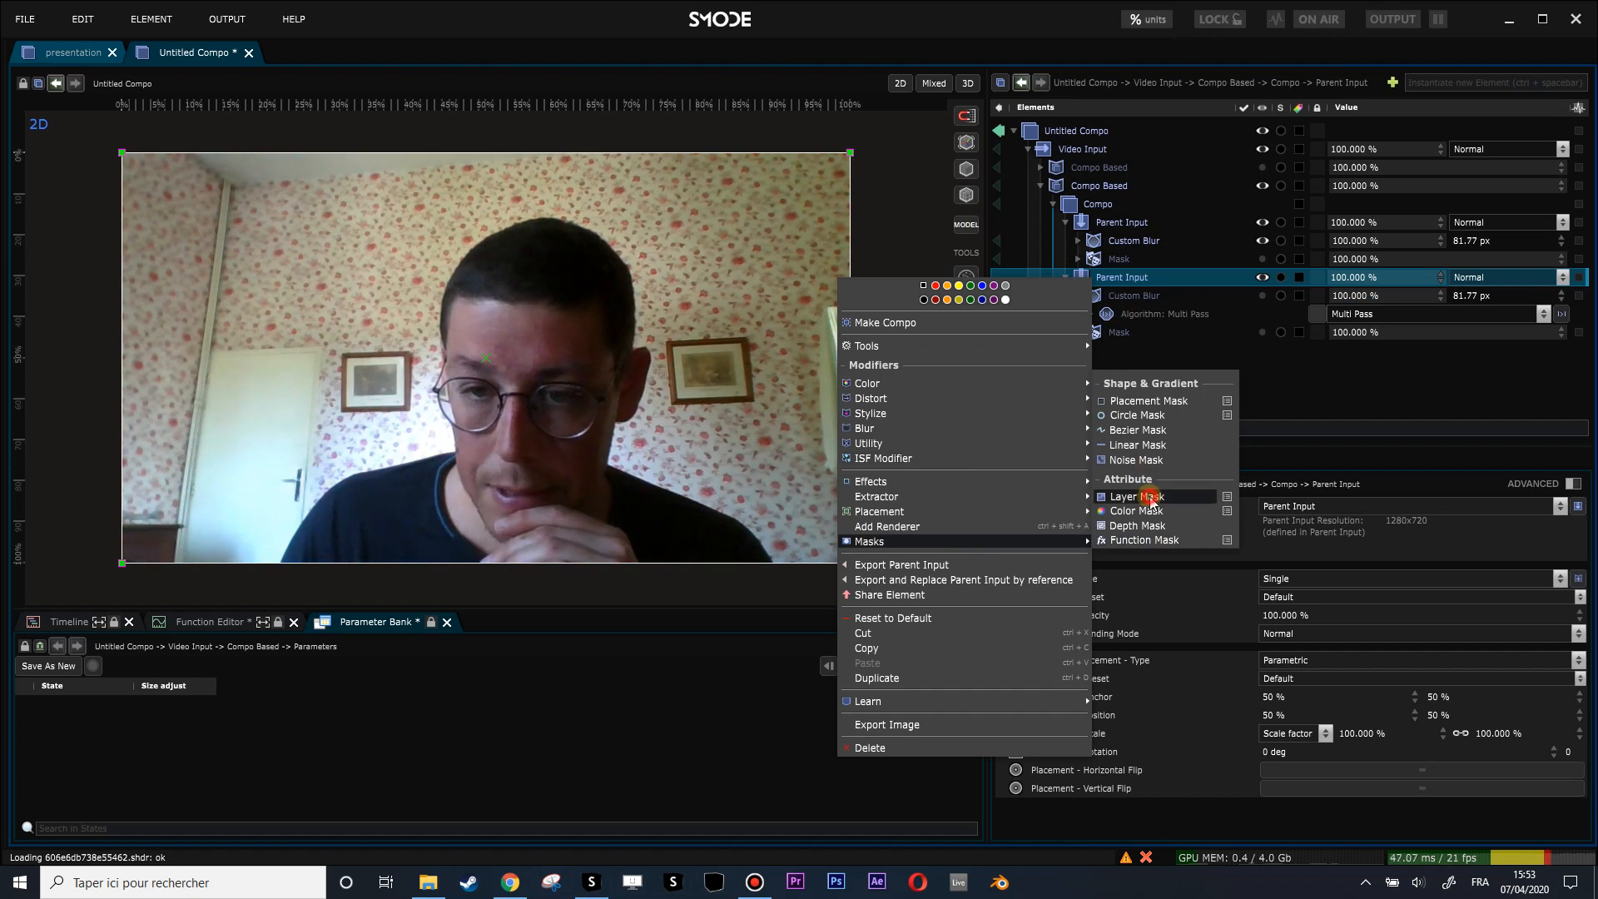
left_click(1138, 496)
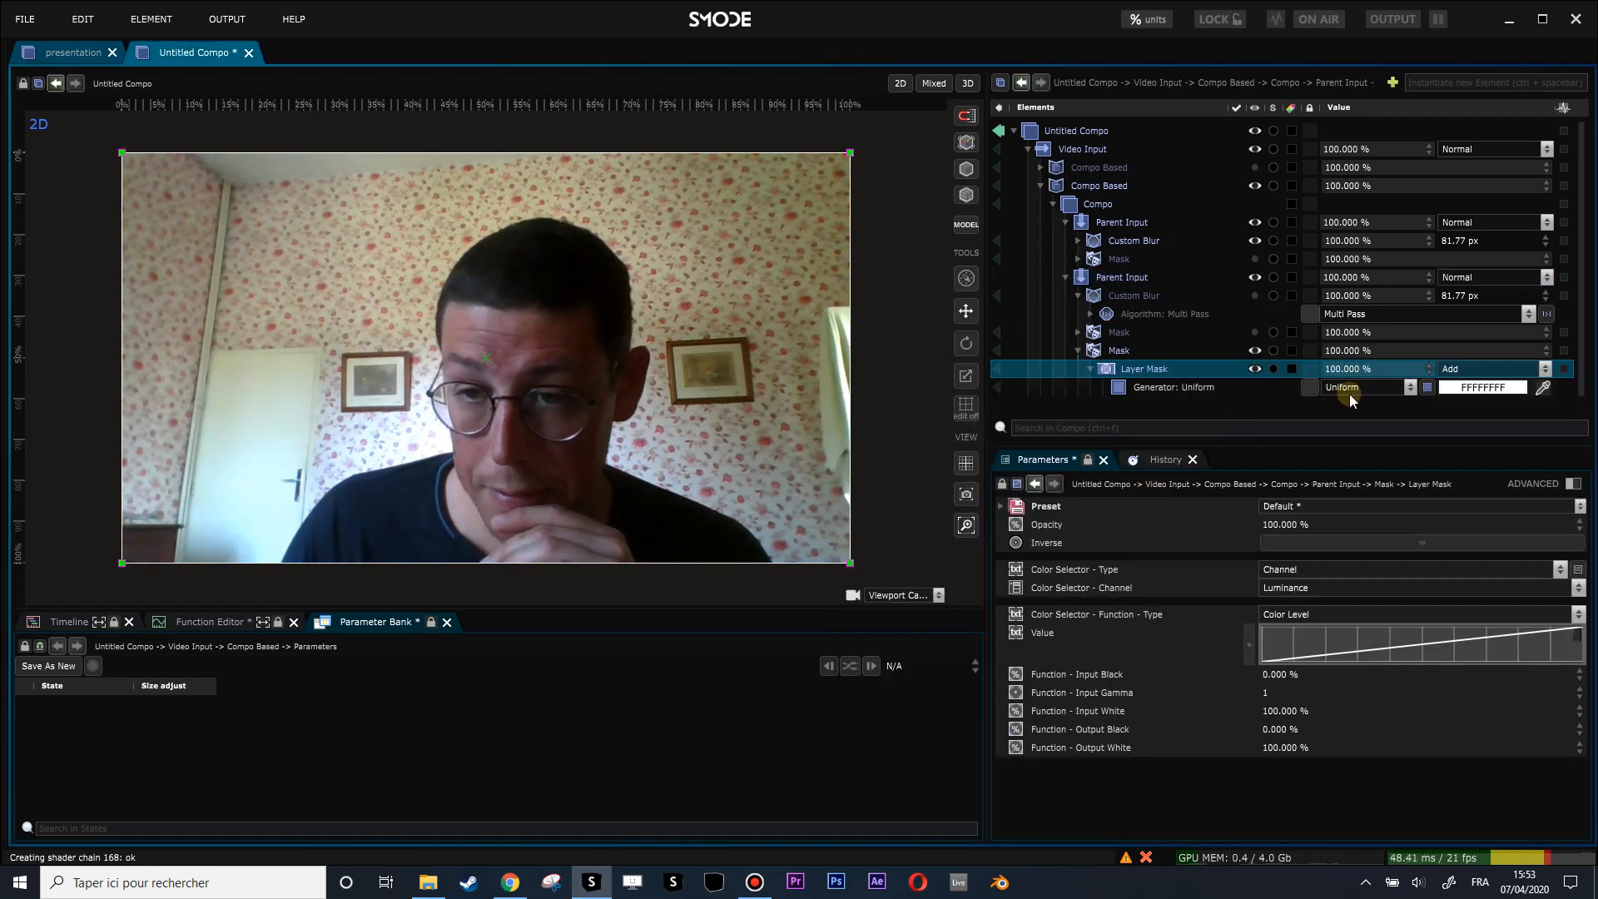
left_click(1349, 389)
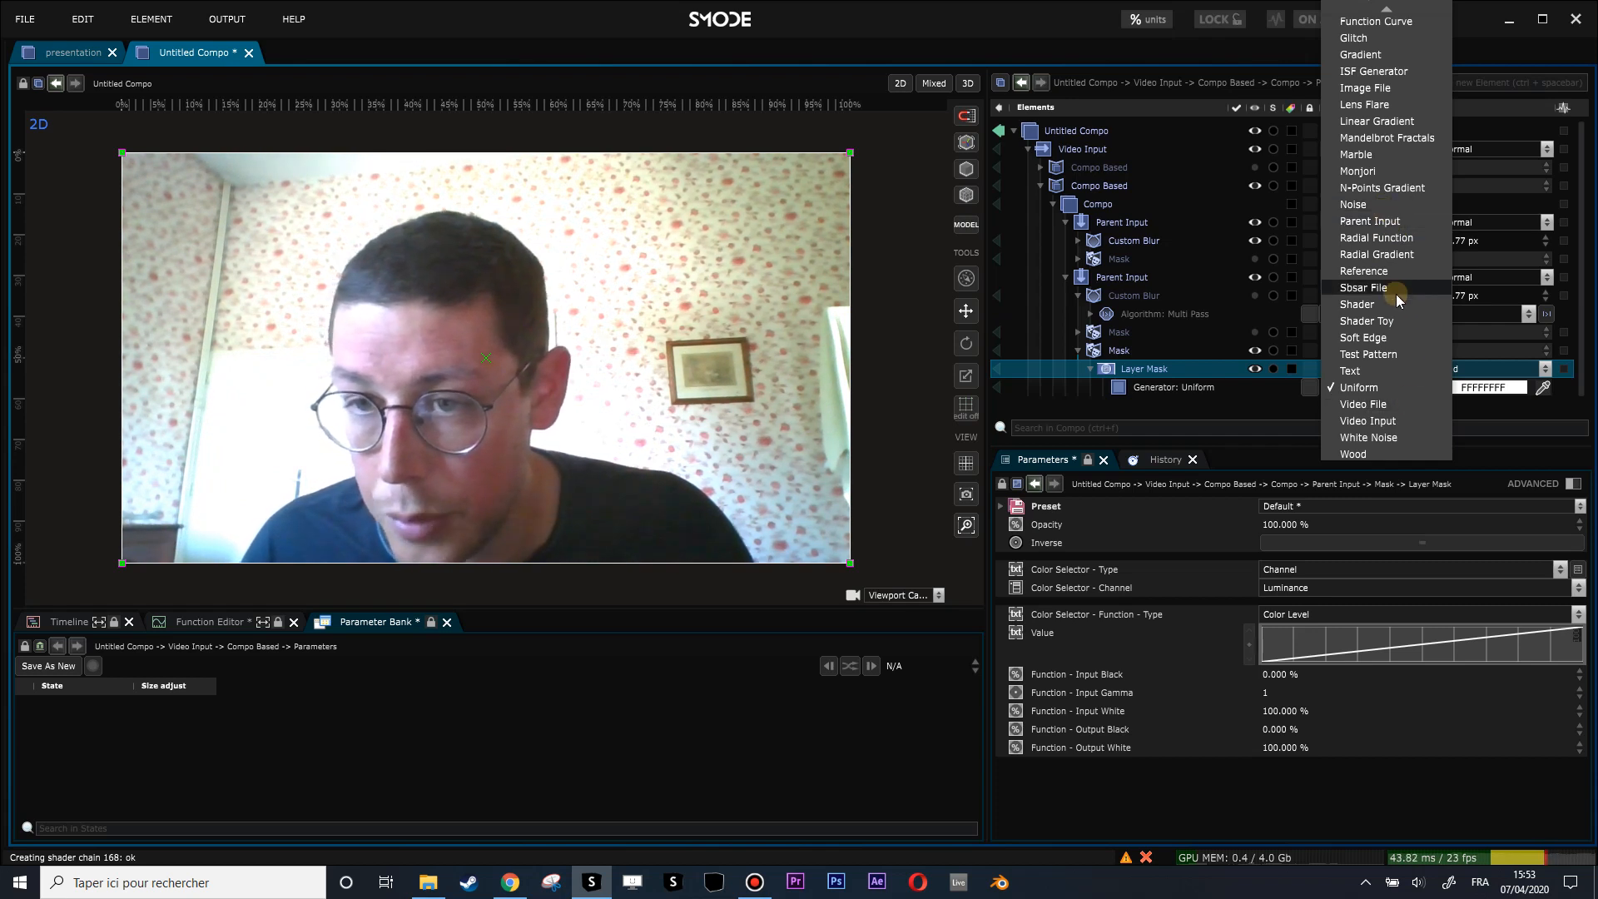
left_click(1385, 222)
Step: Copy the first mask's Sobel filter onto the new generator and delete the redundant mask branch
left_click(1145, 389)
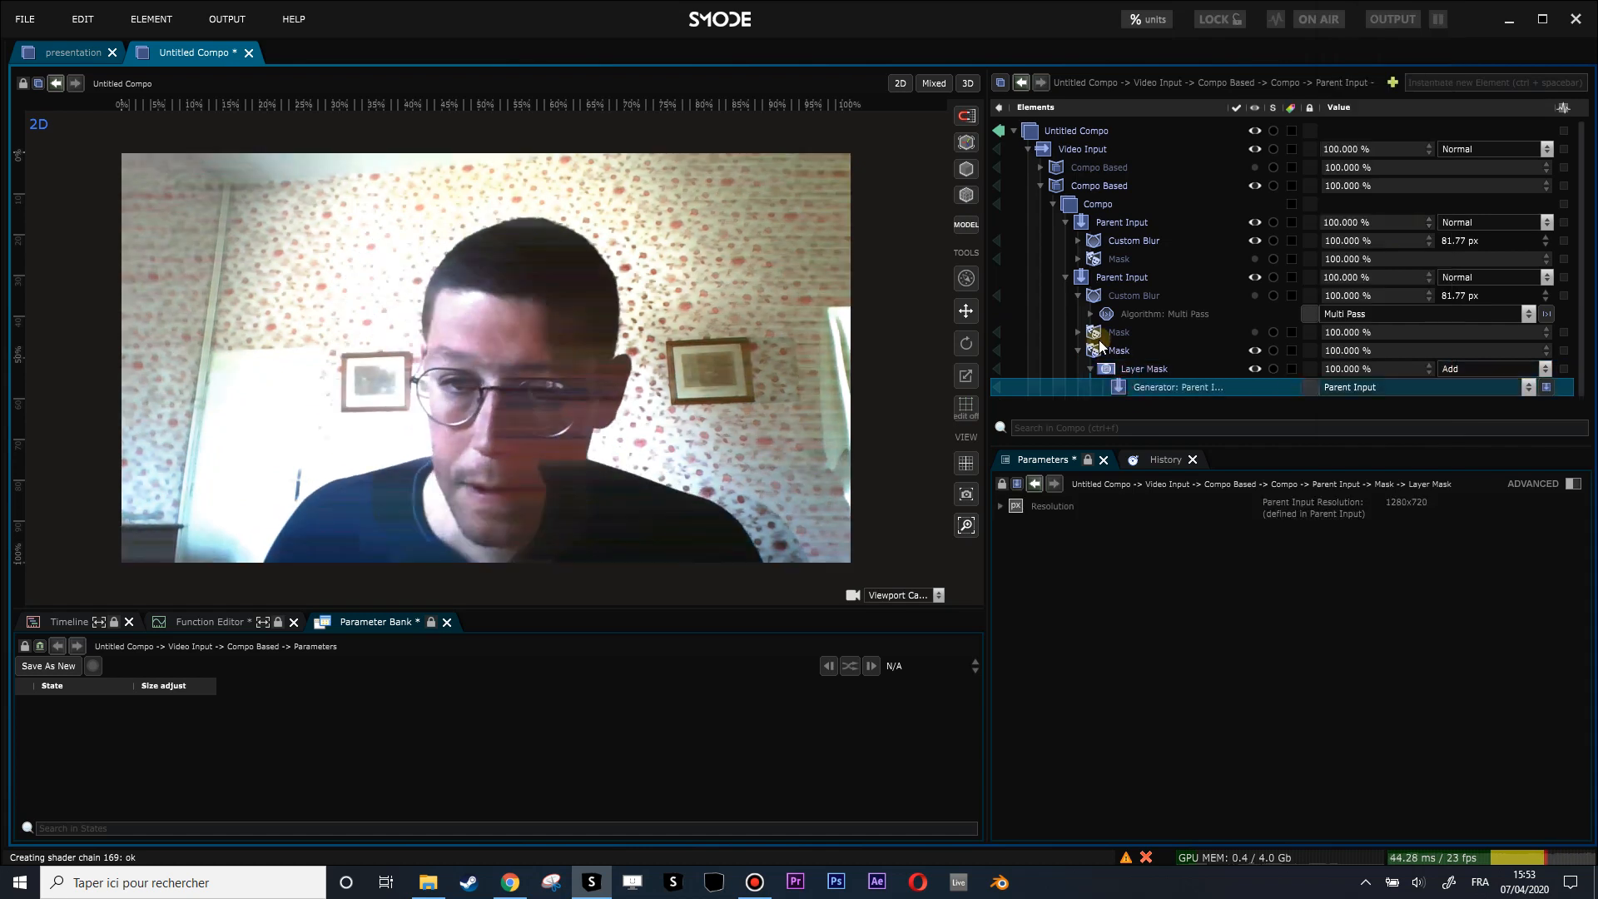
right_click(1145, 387)
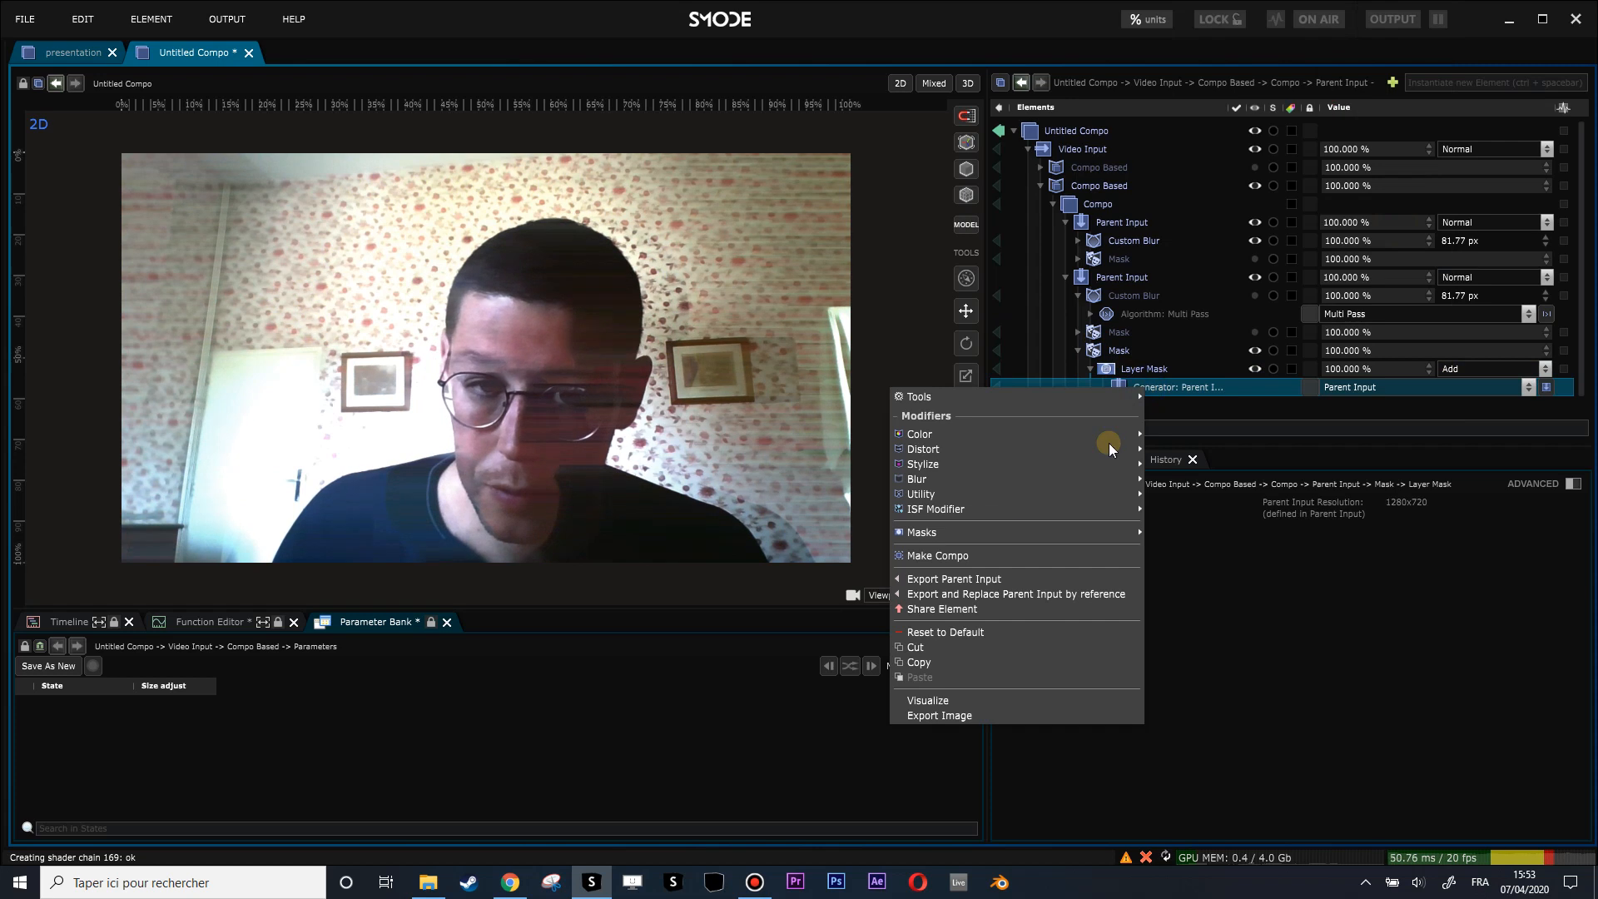
left_click(1108, 330)
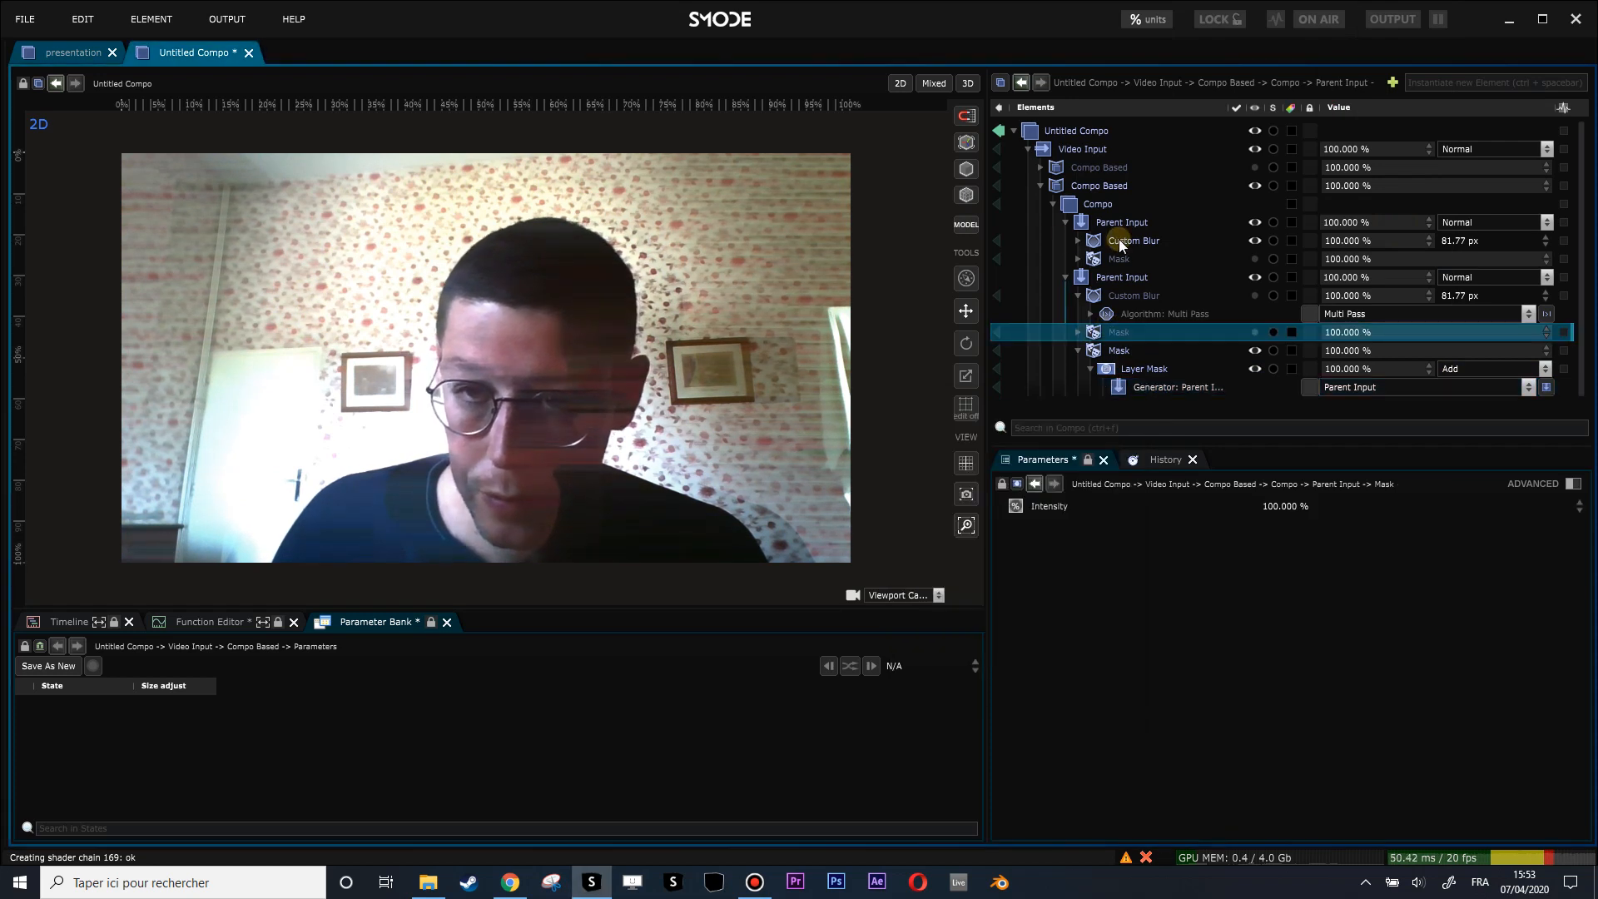
left_click(1081, 333)
left_click(1107, 321)
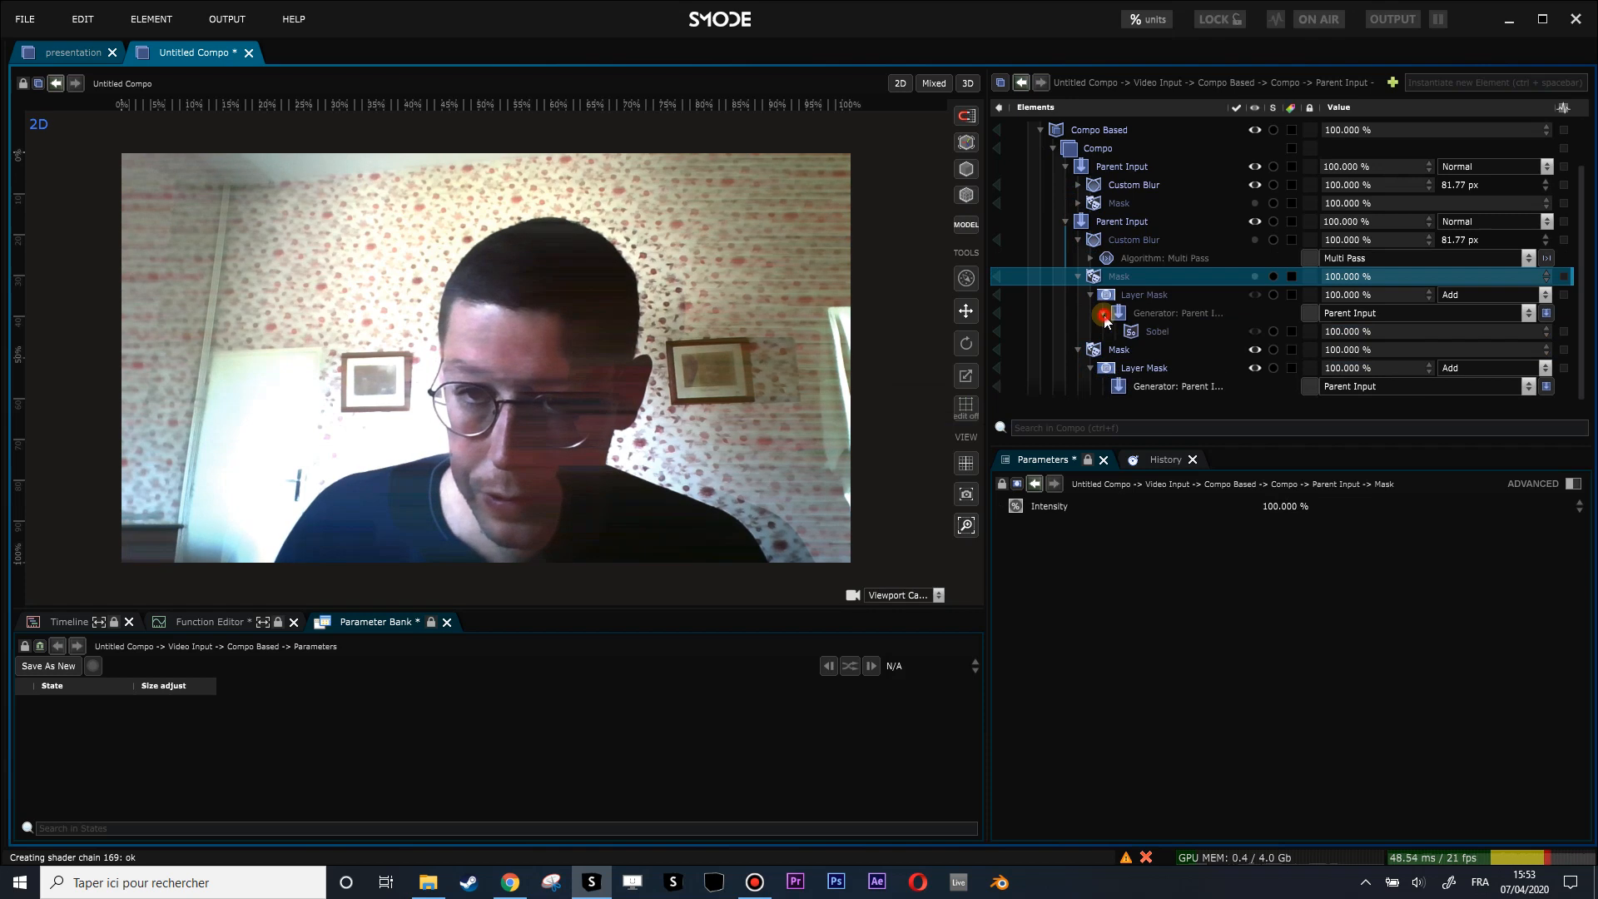
left_click_drag(1135, 331, 1173, 386)
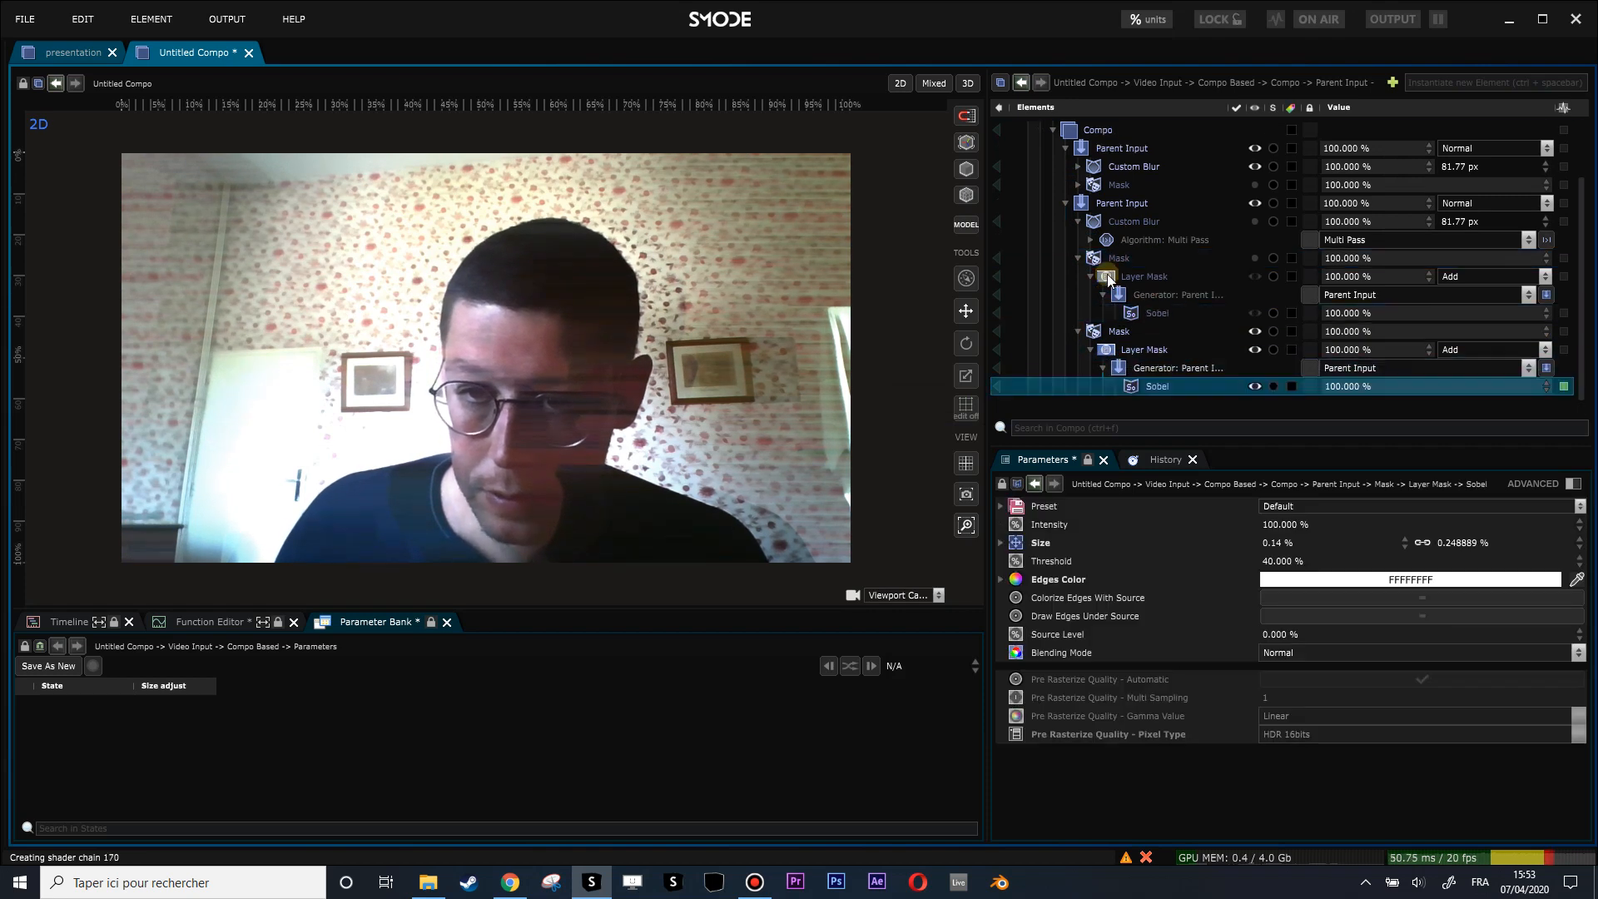
key("Delete")
left_click(1106, 312)
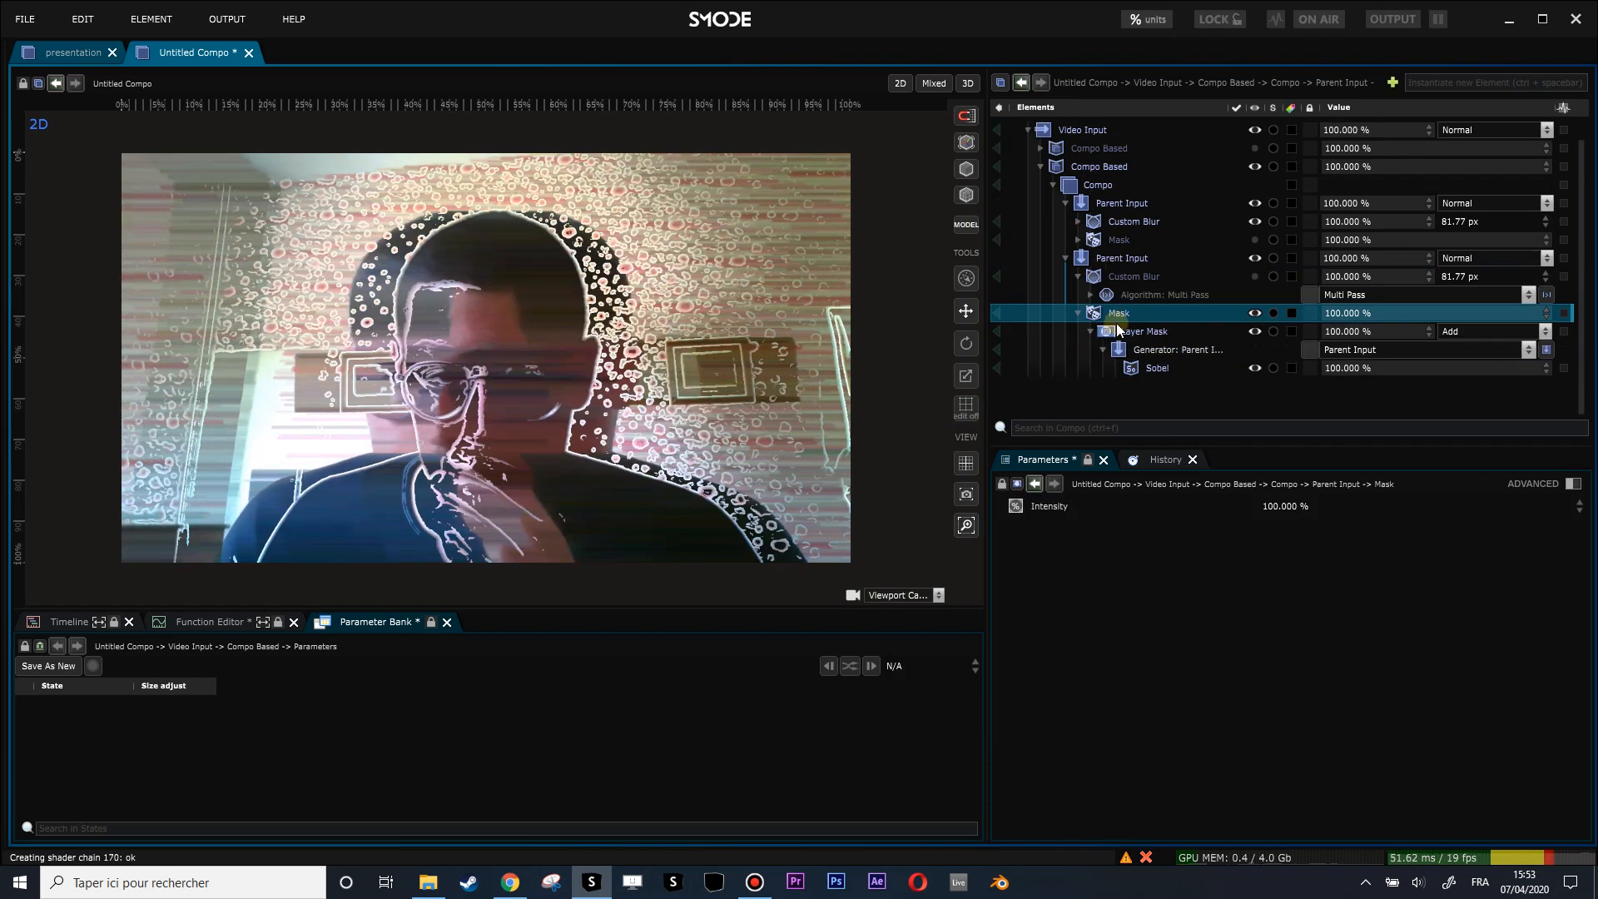
Step: Preview the Mask and thicken the Sobel edges to 0.7% size, then exit the preview
left_click(998, 313)
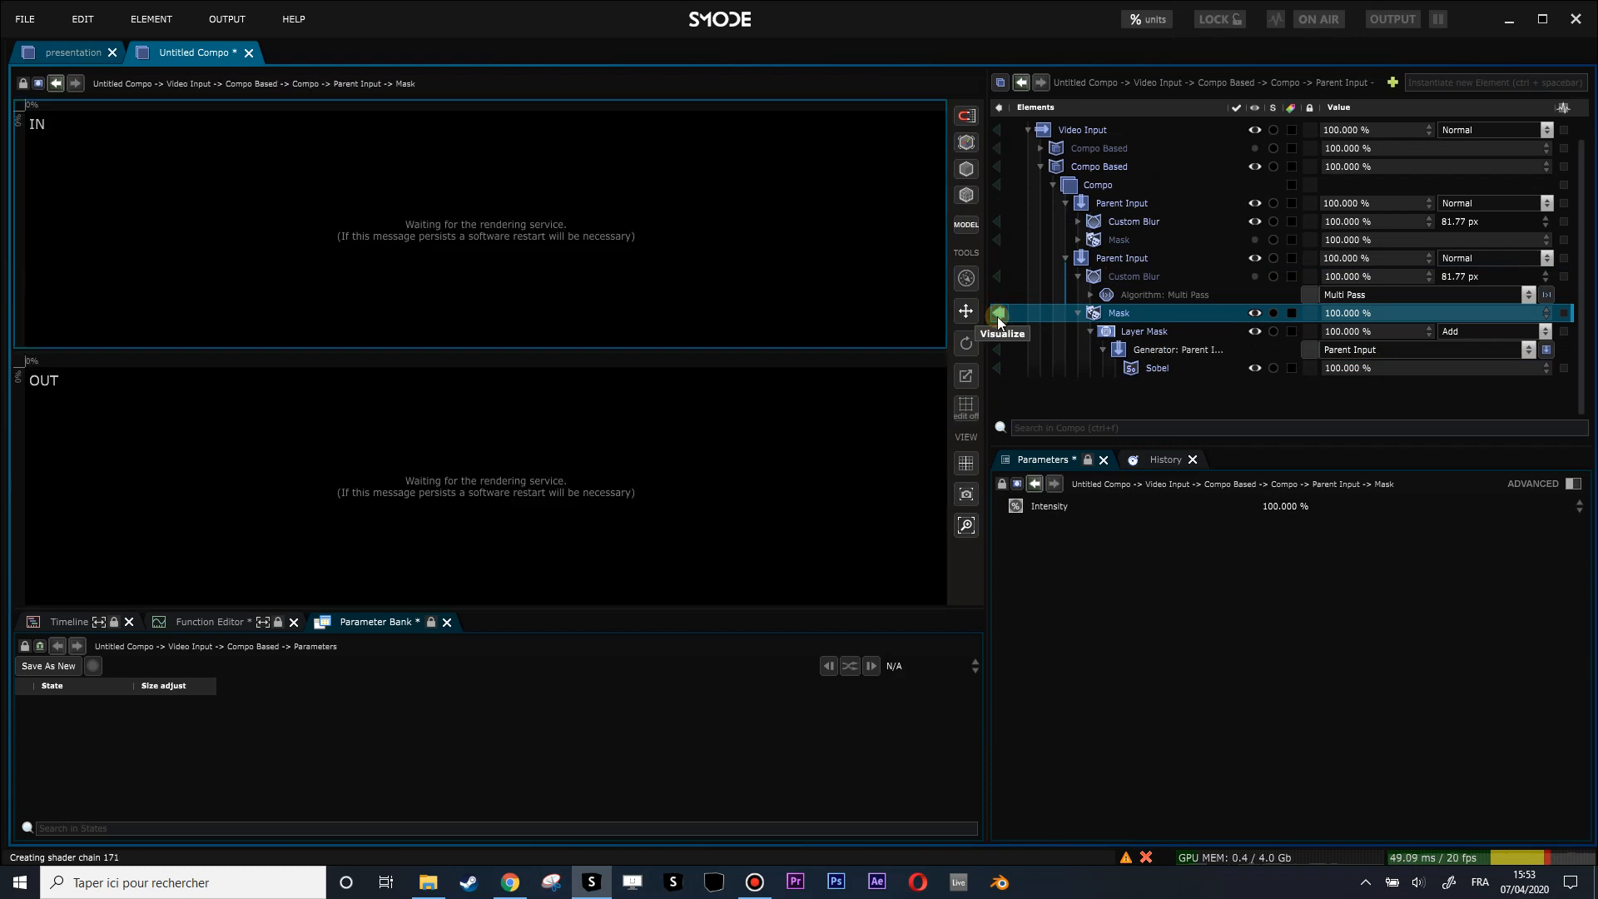
scroll(658, 486, "up", 3)
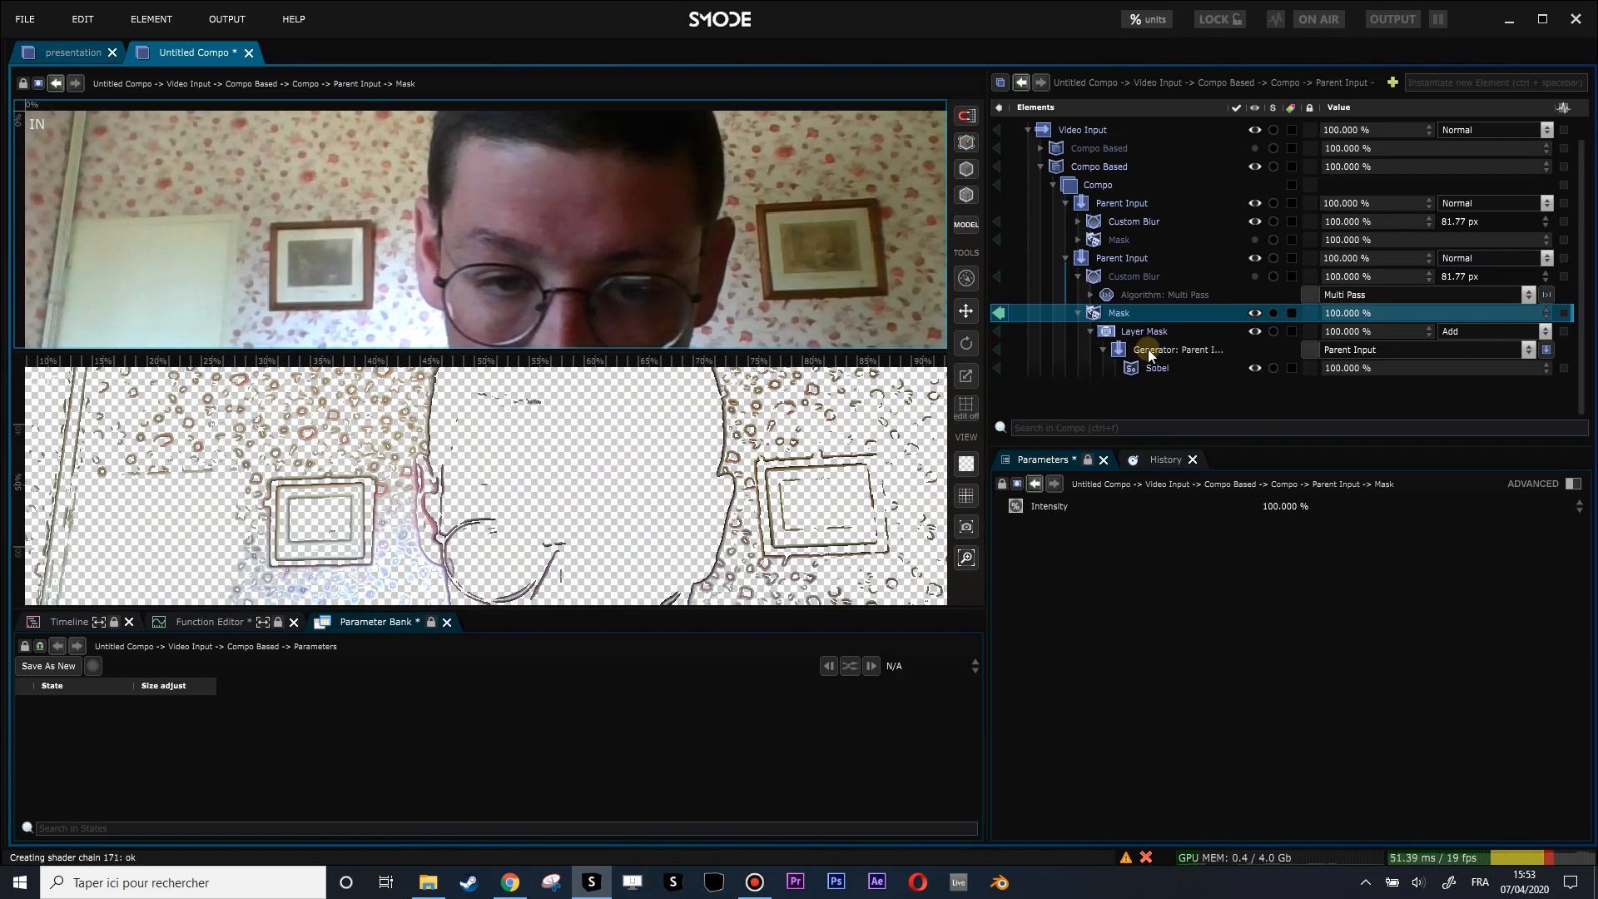
left_click(1154, 367)
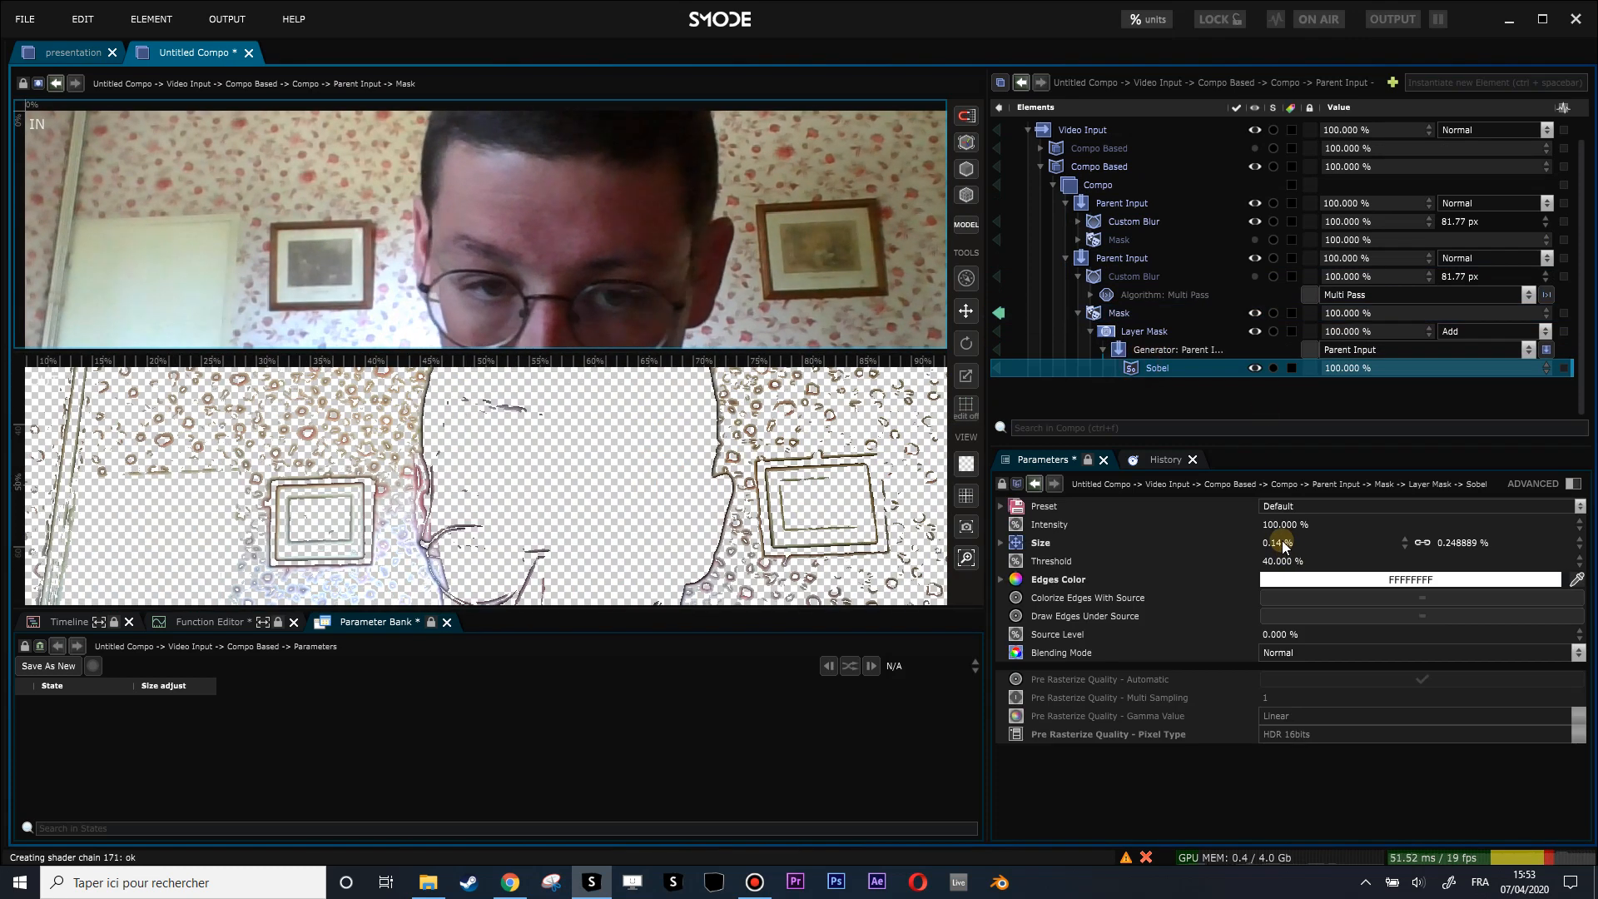
left_click_drag(1282, 541, 1348, 541)
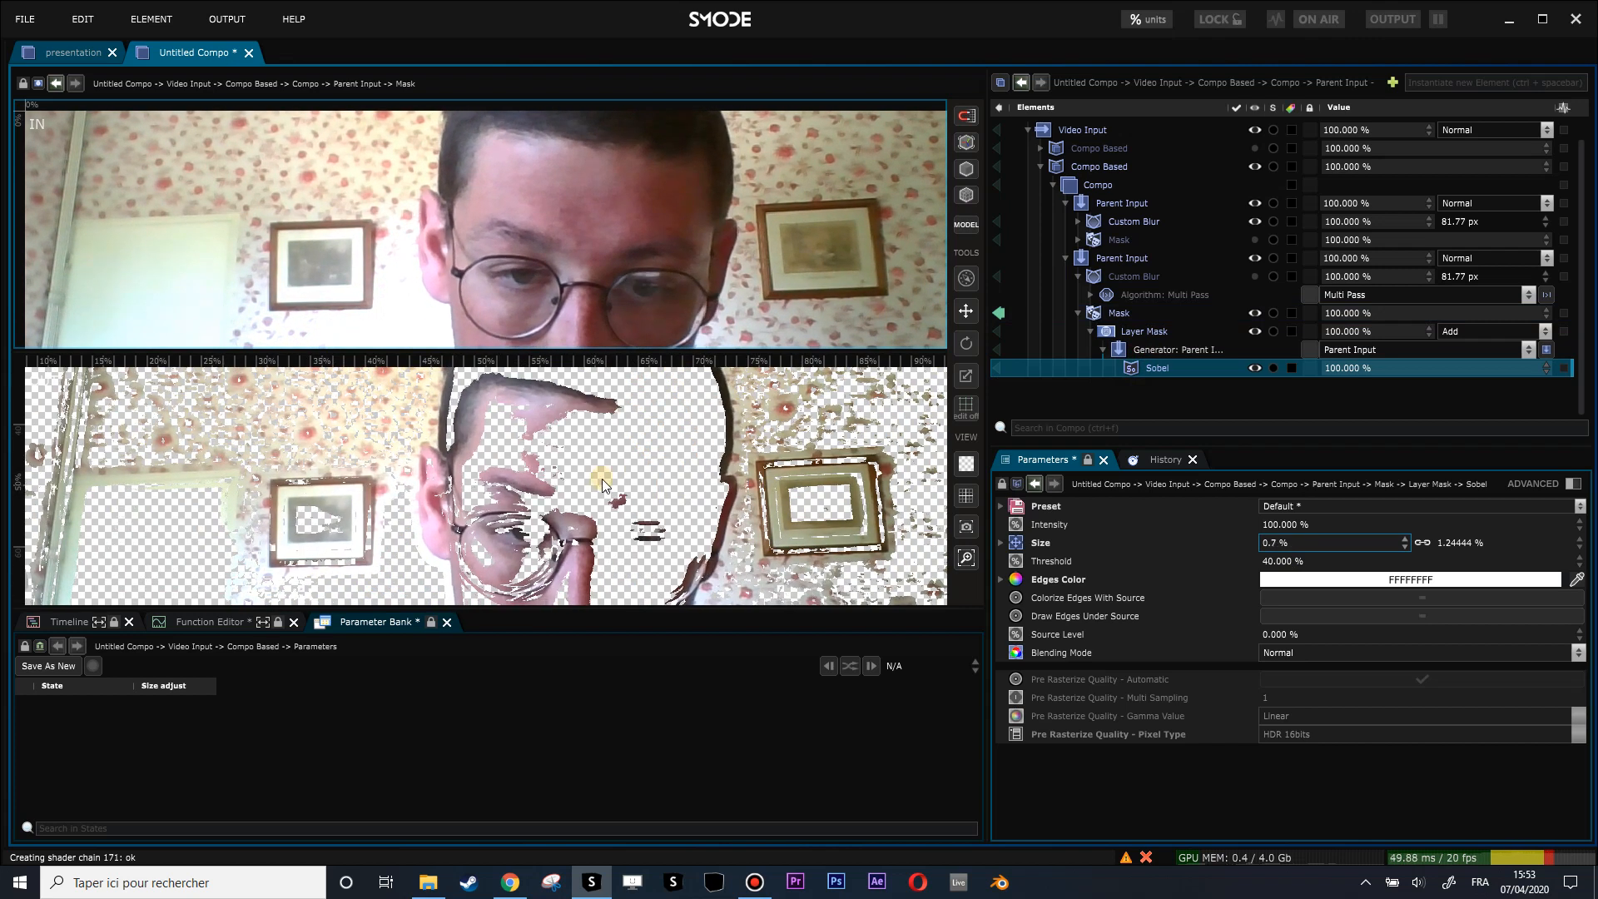
scroll(598, 484, "down", 1)
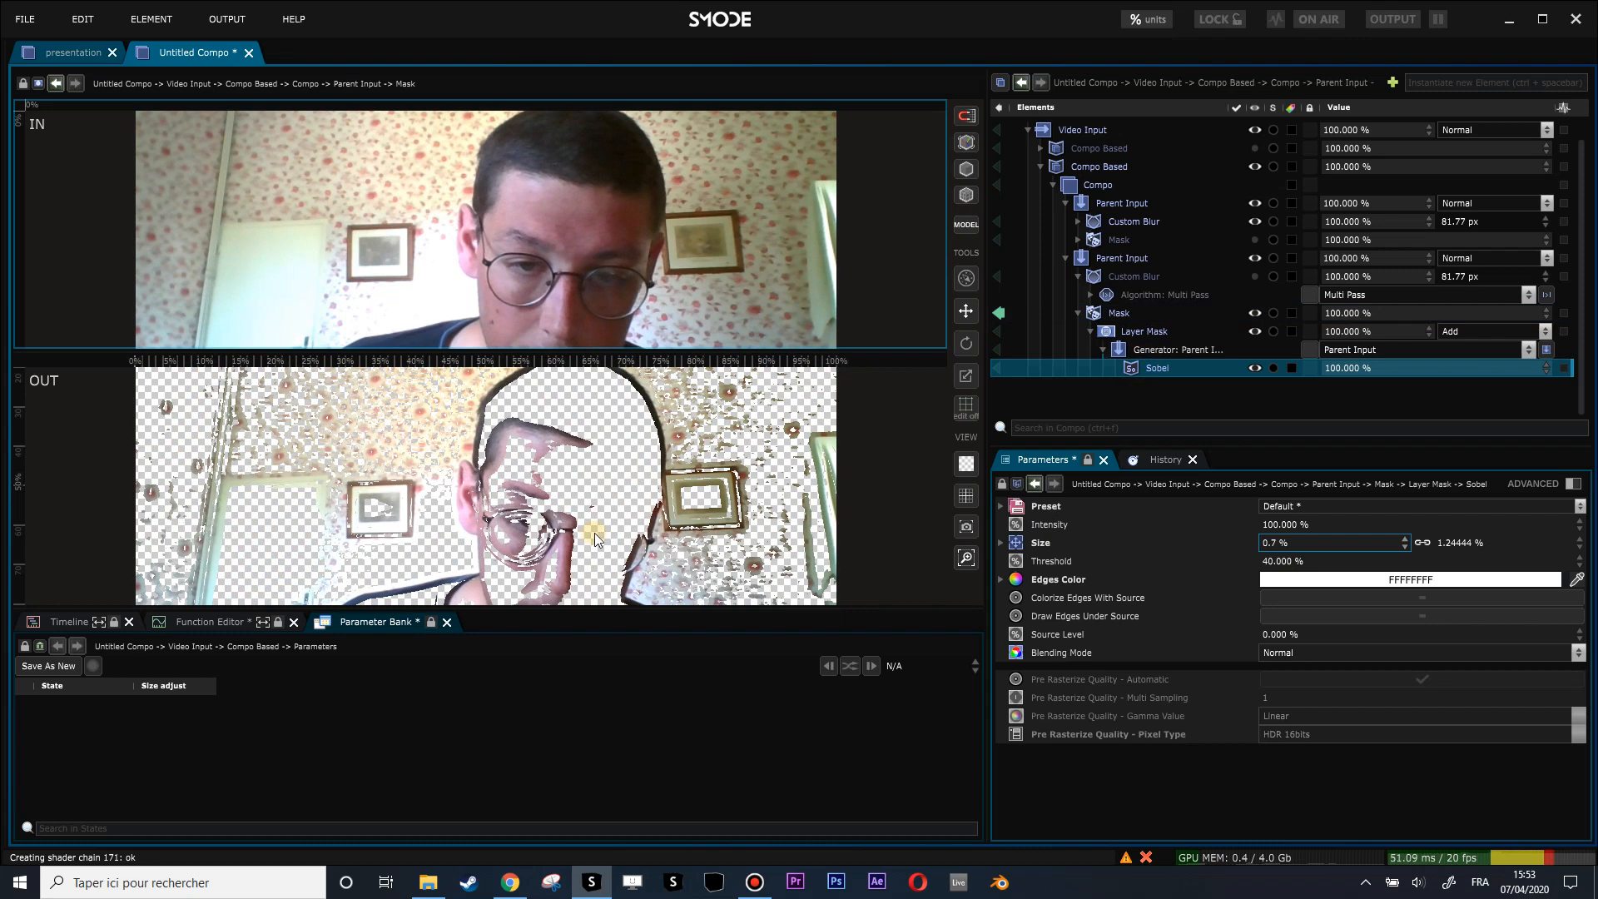
key("Escape")
Step: Reorder the second Parent Input's Custom Blur below its Mask in the tree
left_click(1120, 257)
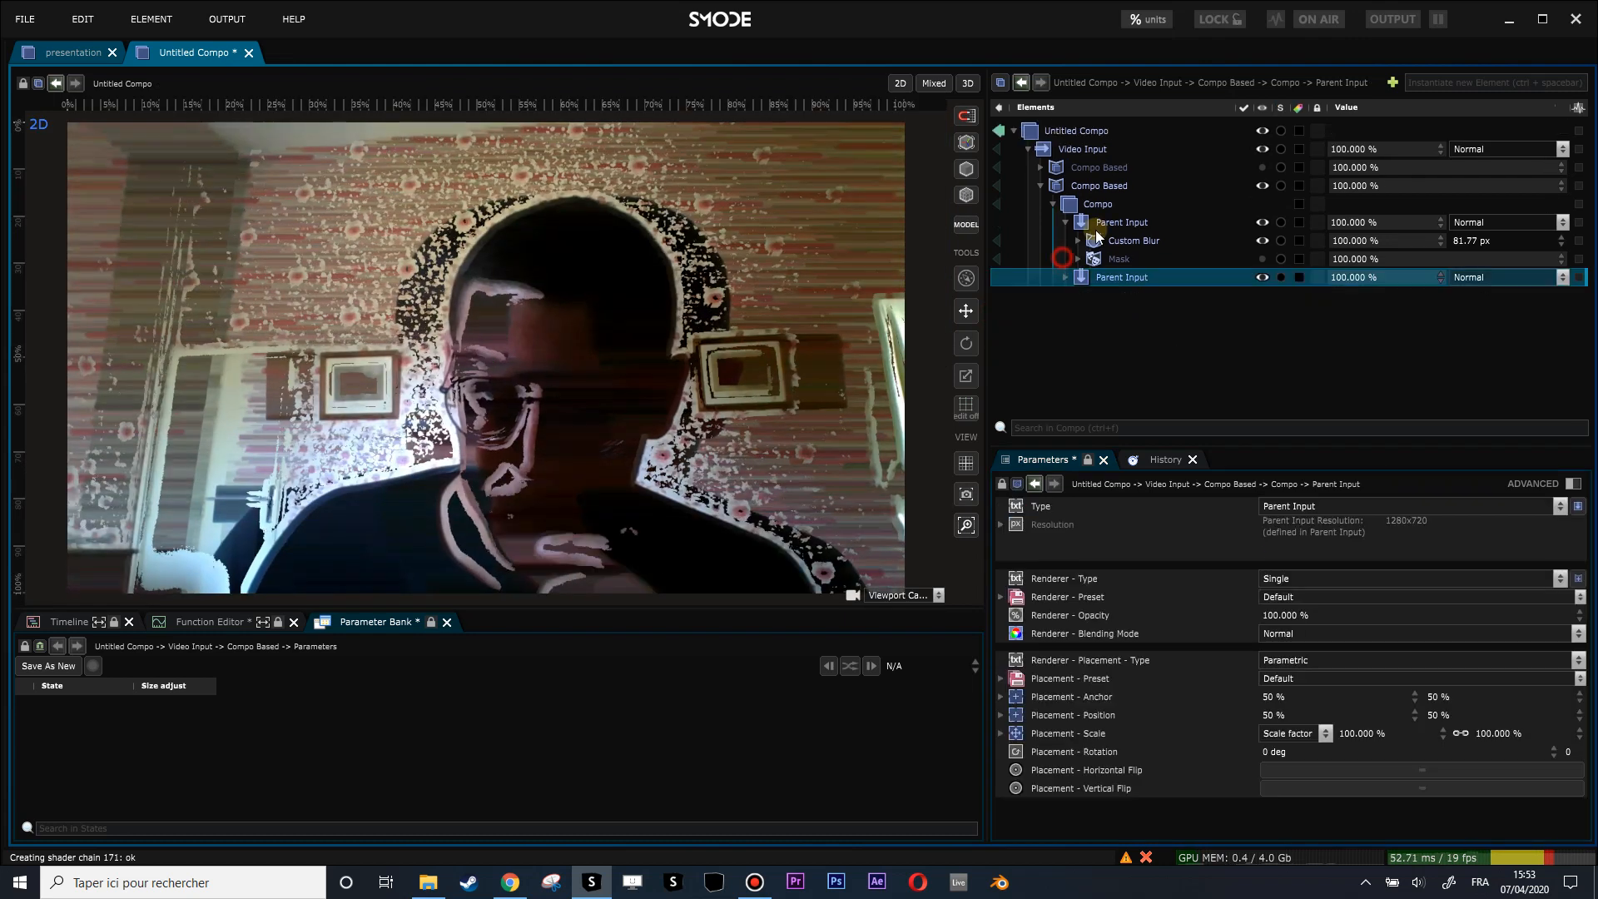
left_click(1108, 241)
left_click(1065, 277)
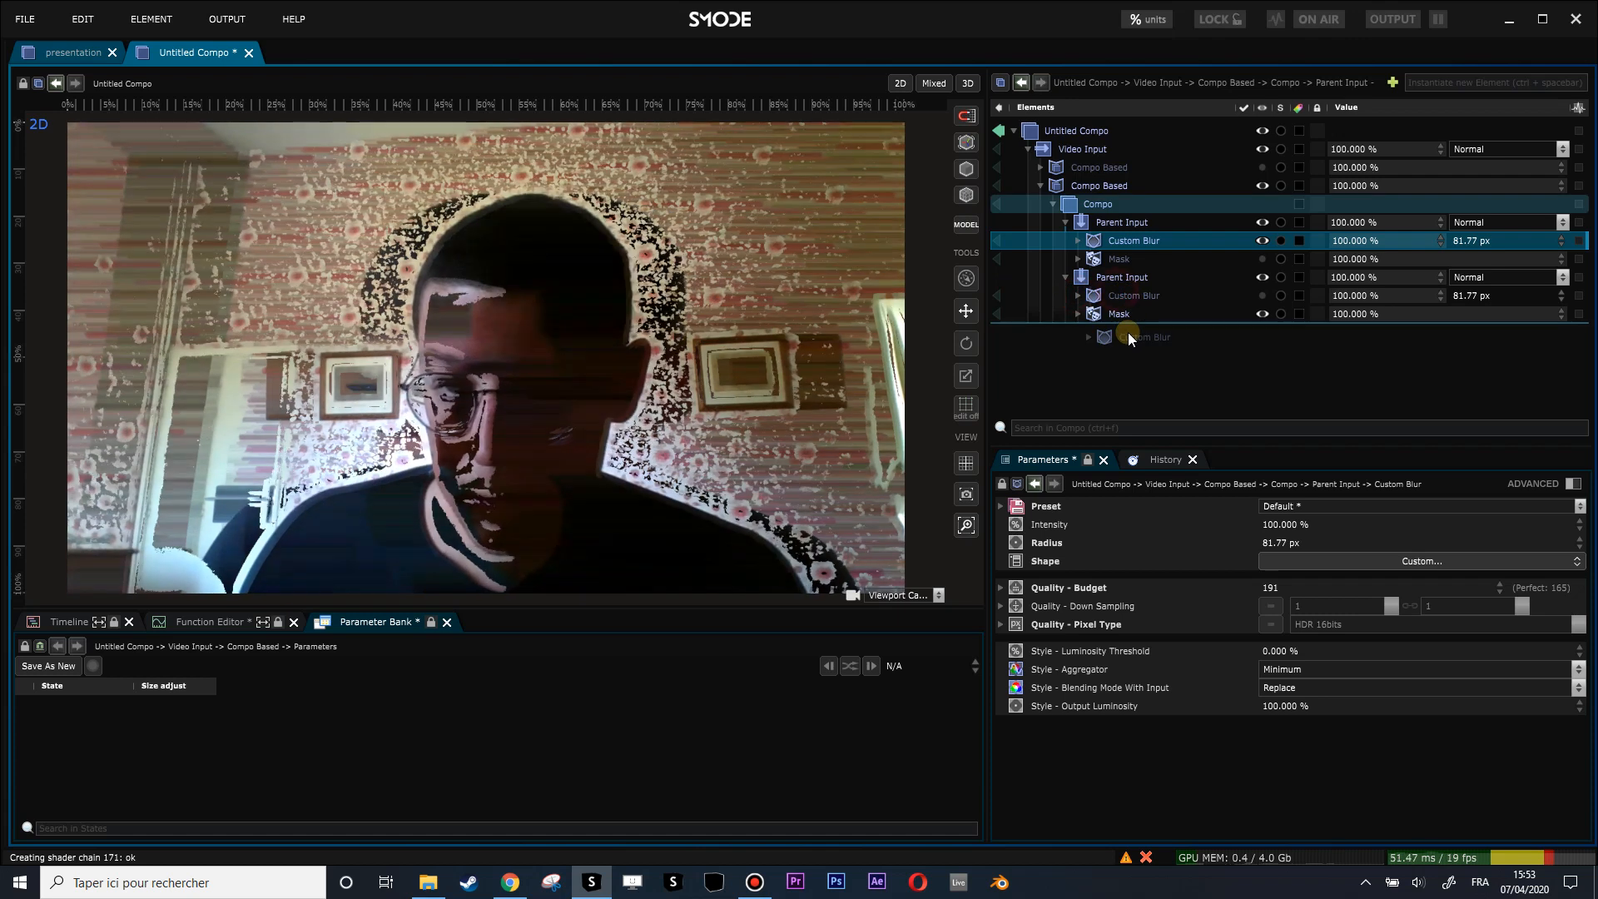
left_click_drag(1123, 295, 1127, 332)
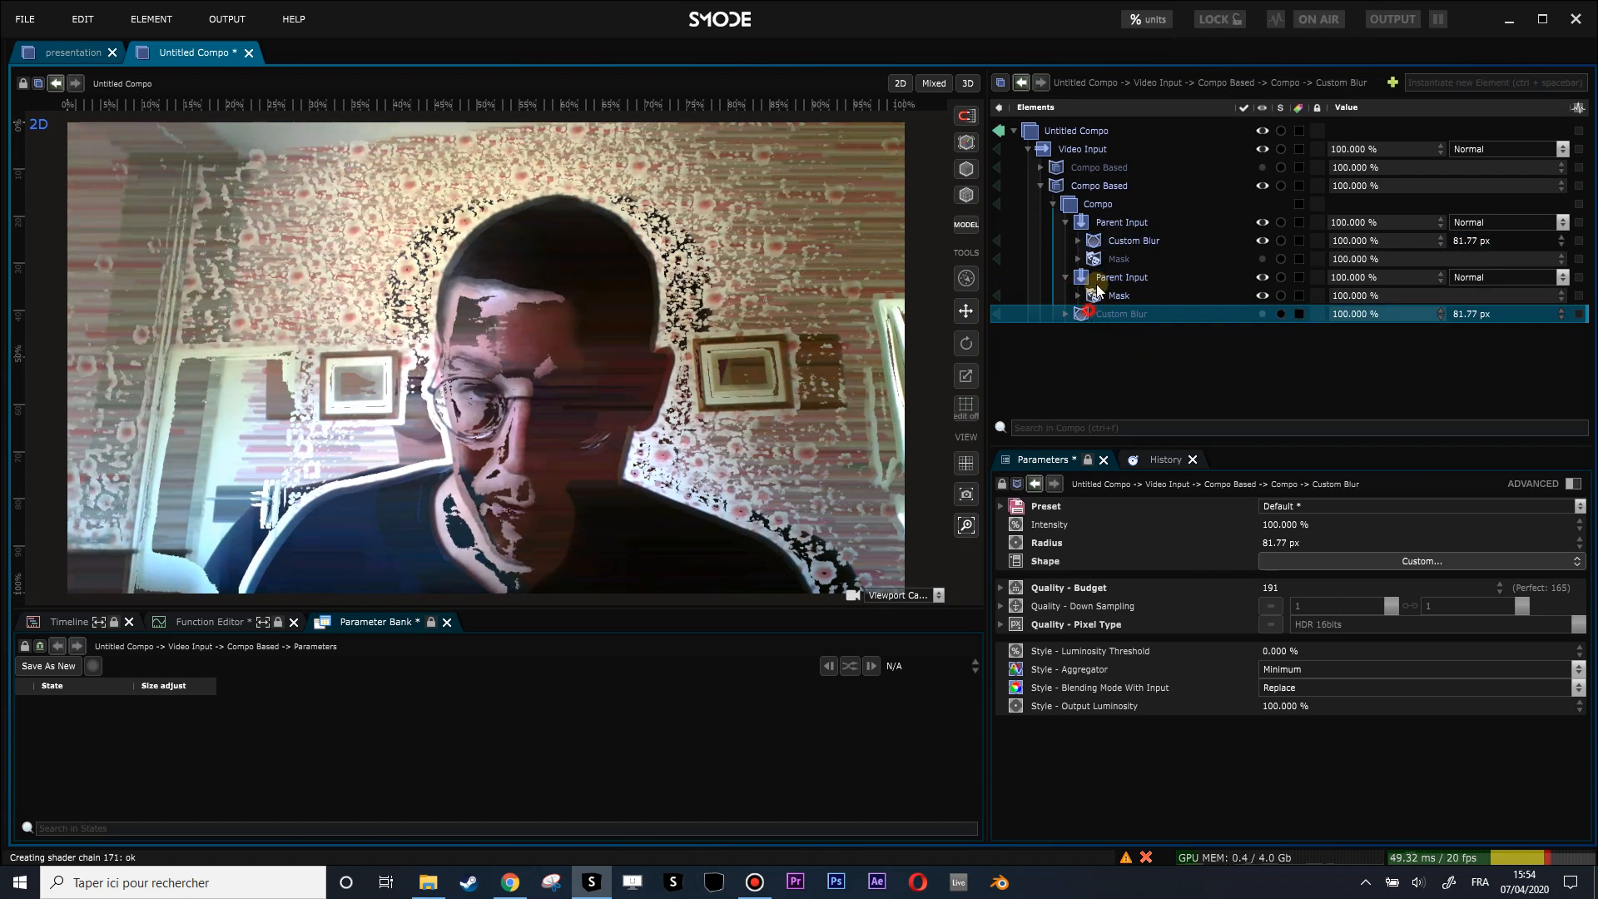
Step: Toggle the first Parent Input layer off and on, then disable its Custom Blur
left_click(1100, 223)
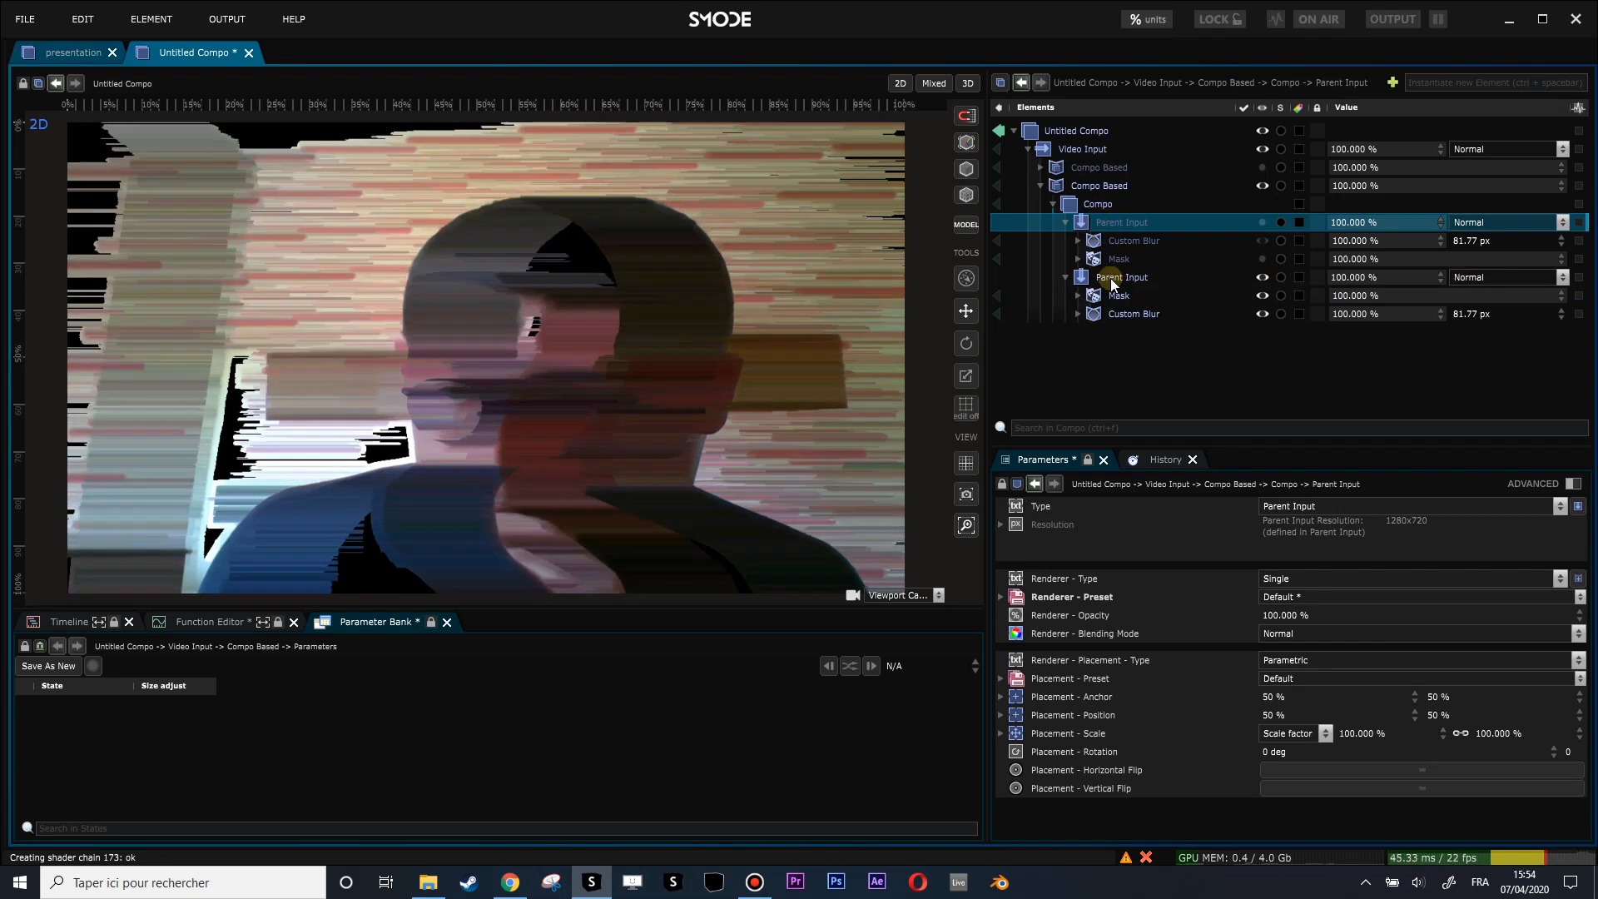
left_click(1109, 240)
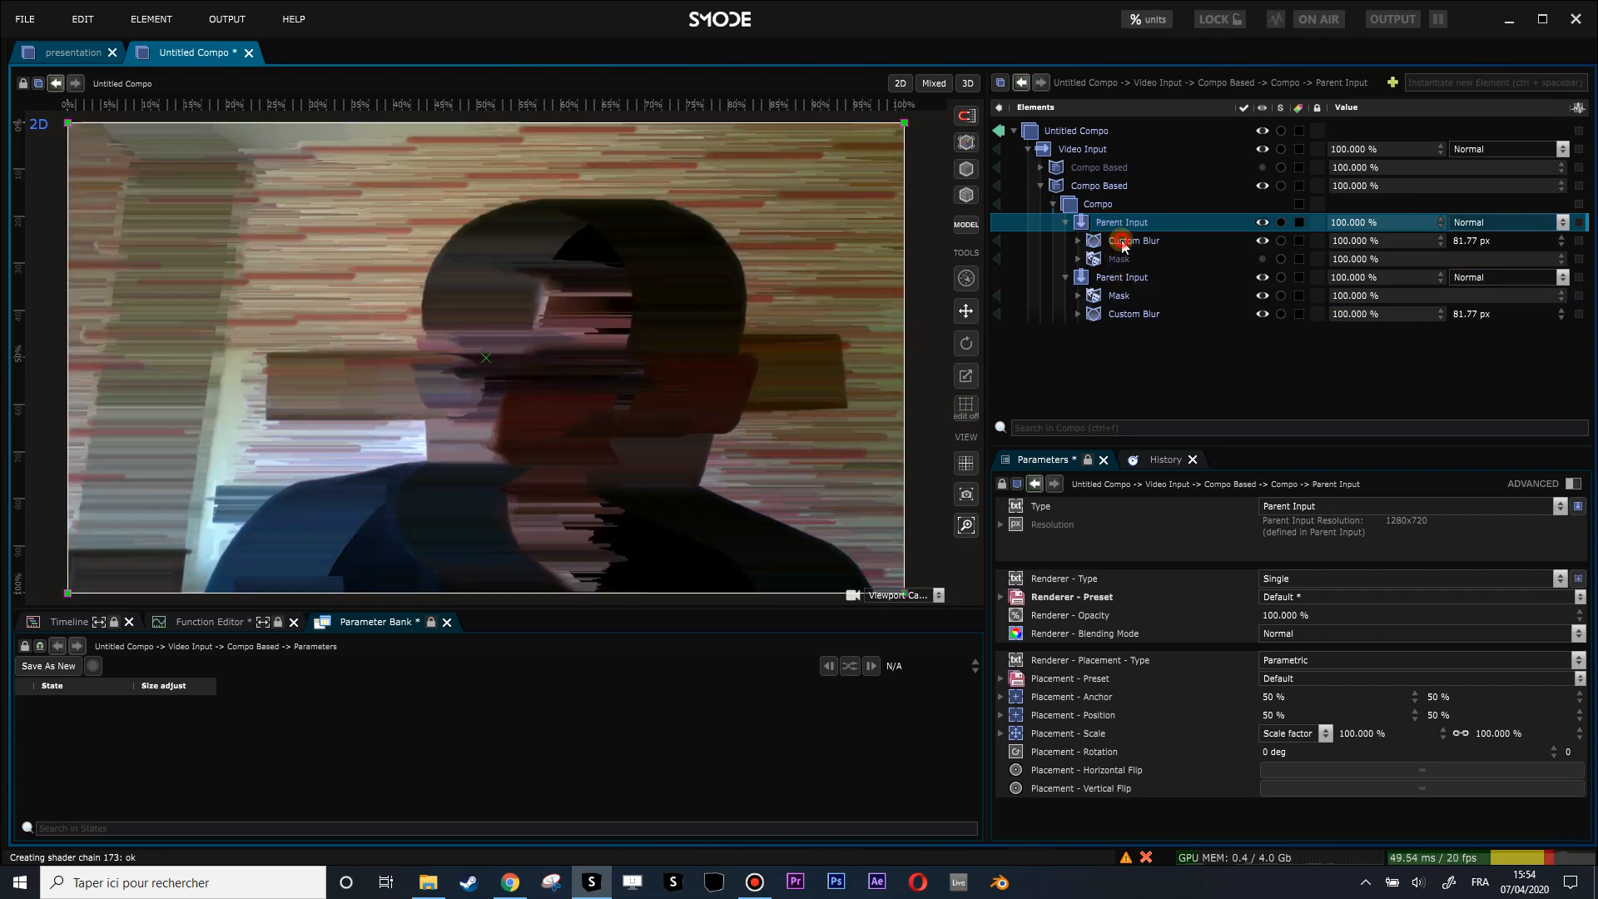
left_click(1121, 240)
Step: Shrink the second mask's Sobel edge size to about -0.009%, nearly zero
left_click(1099, 296)
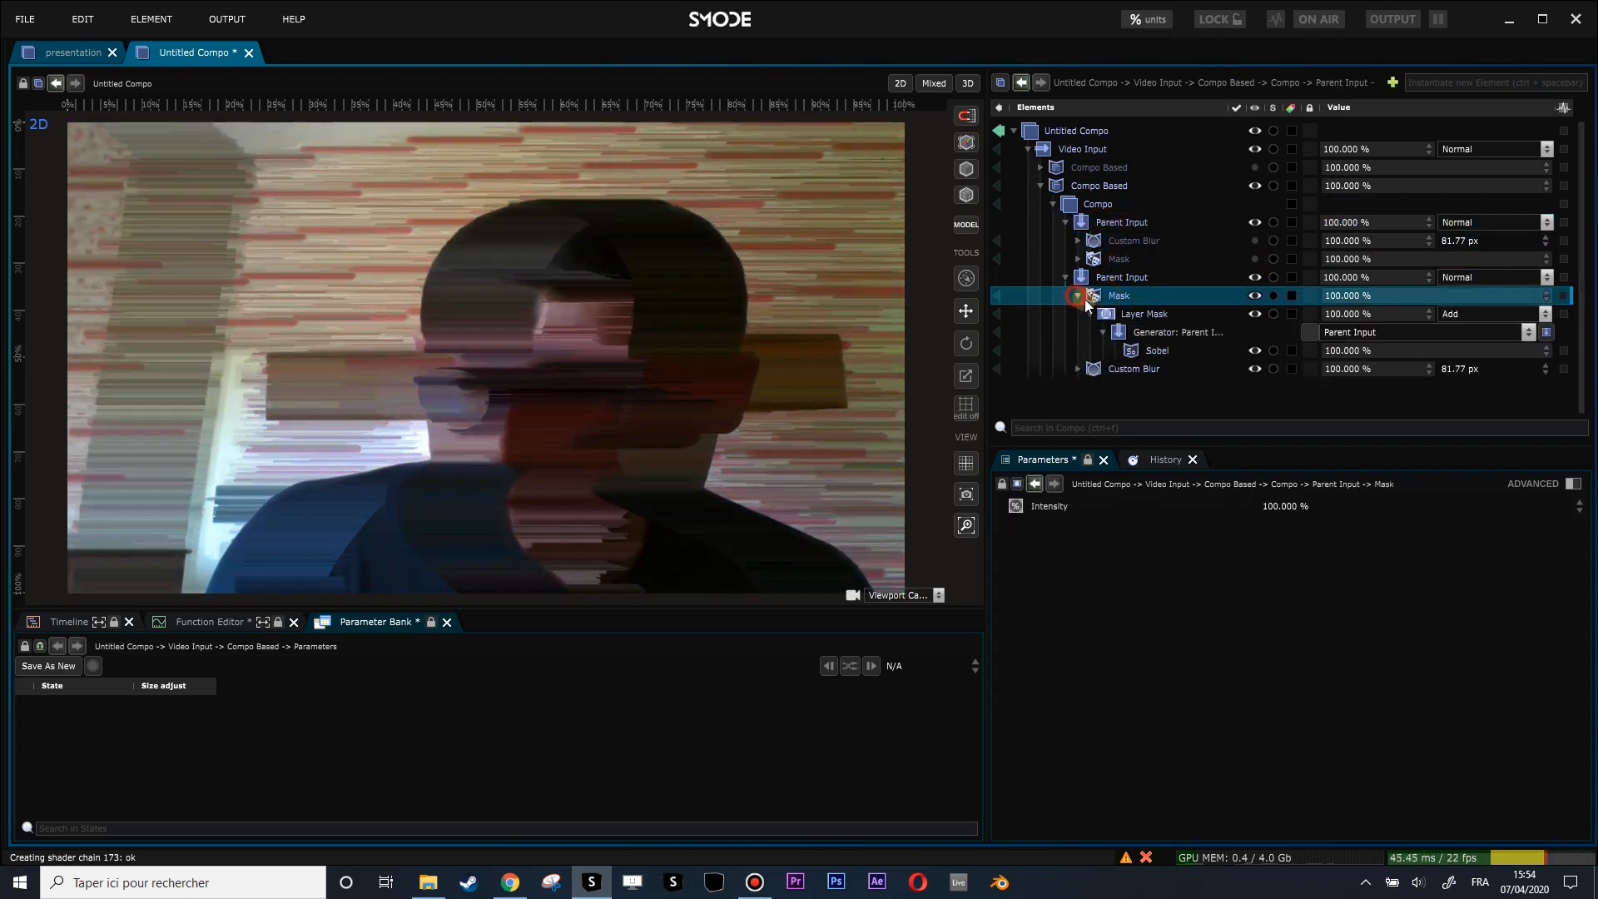
left_click(1149, 351)
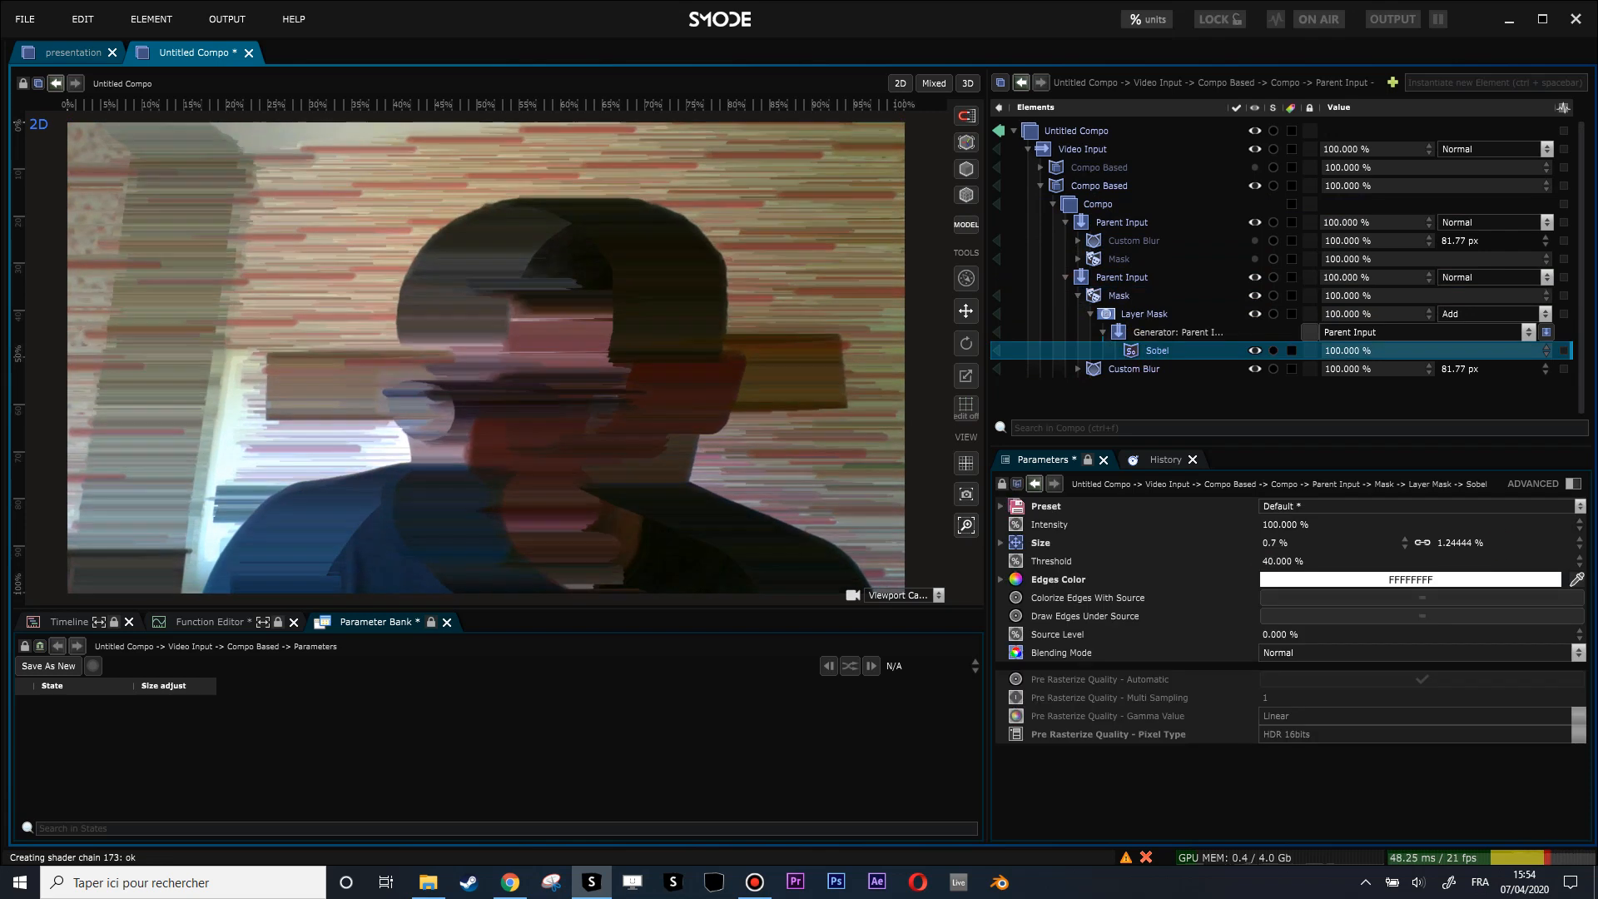
left_click_drag(1429, 542, 1422, 542)
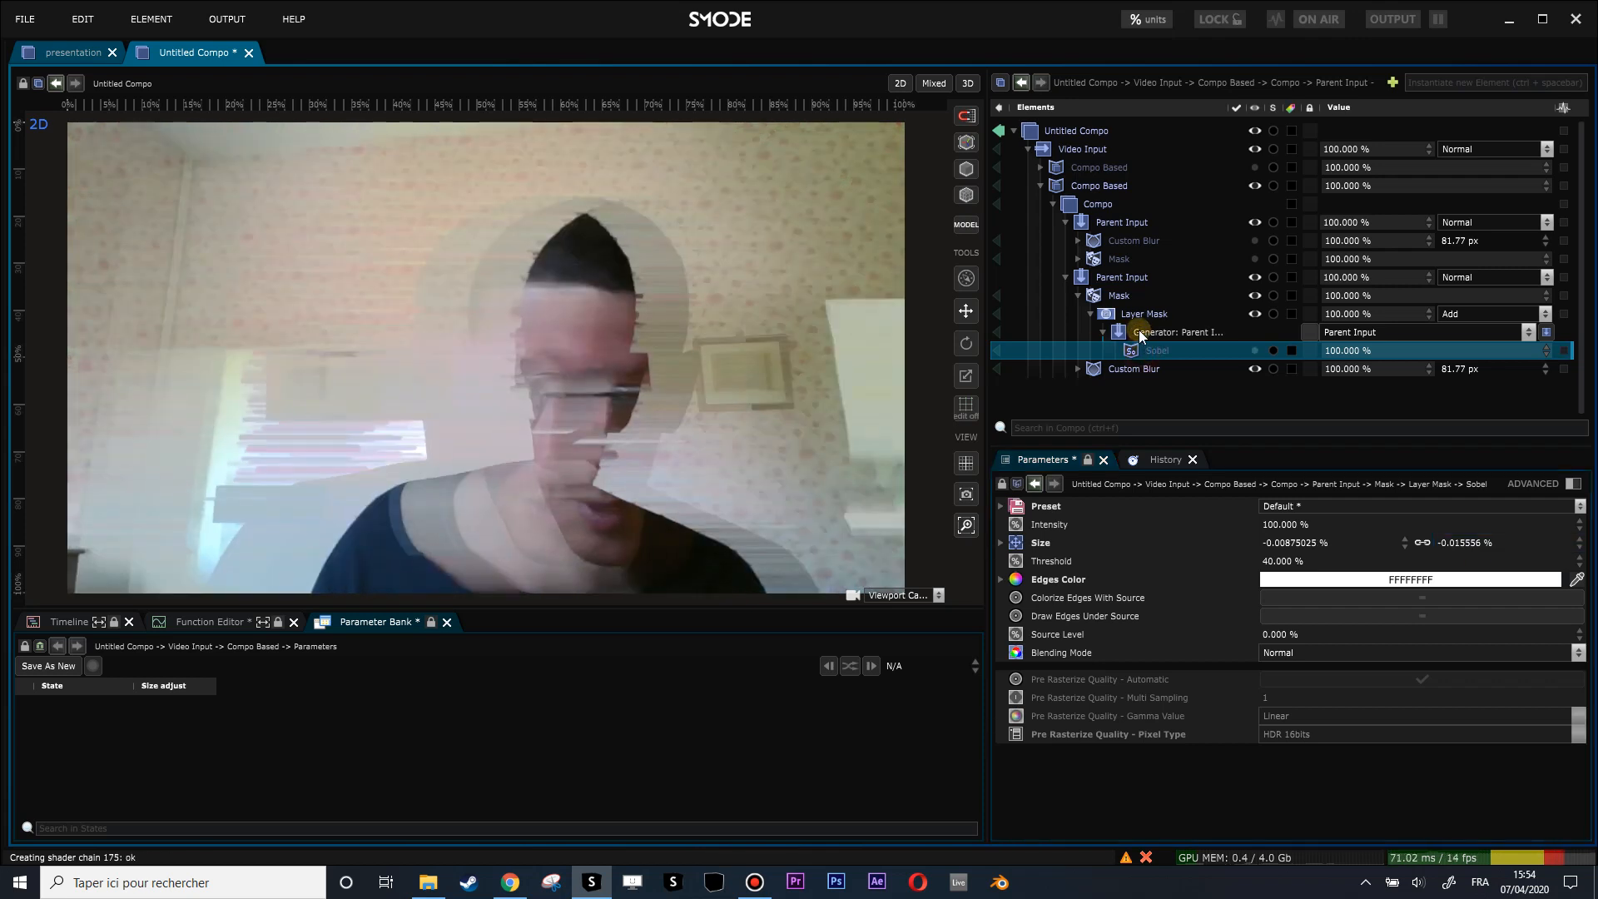
left_click(1138, 329)
Step: Add a Color Mask in Key mode sampling the face's skin tone 947C85, with 0% feather and 7.4% tolerance
right_click(1139, 330)
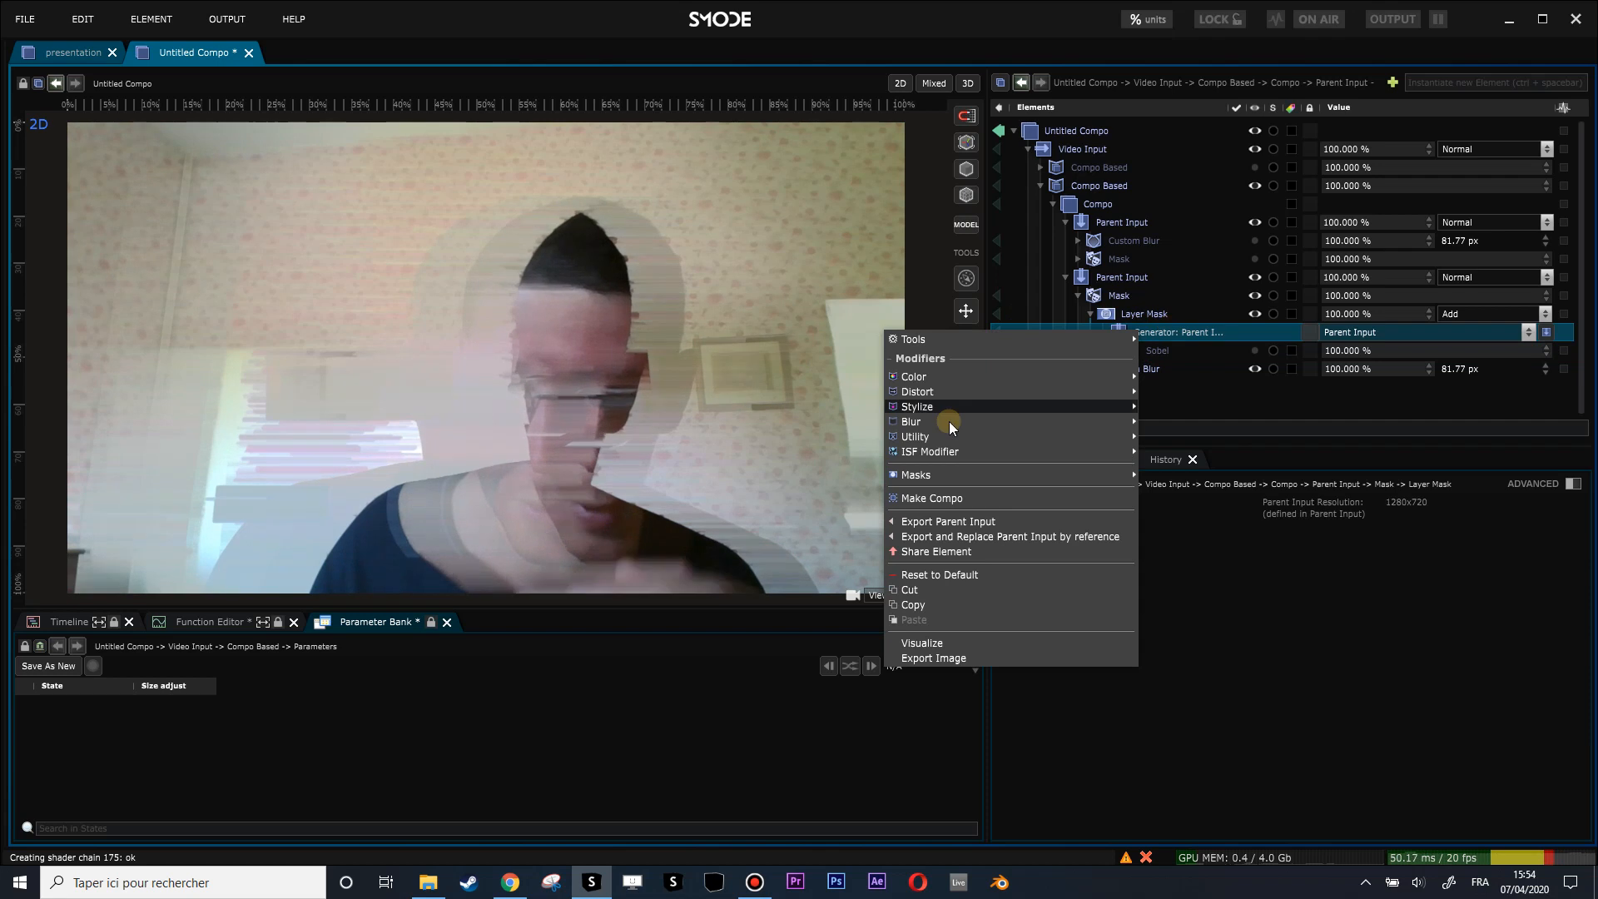
mouse_move(1012, 474)
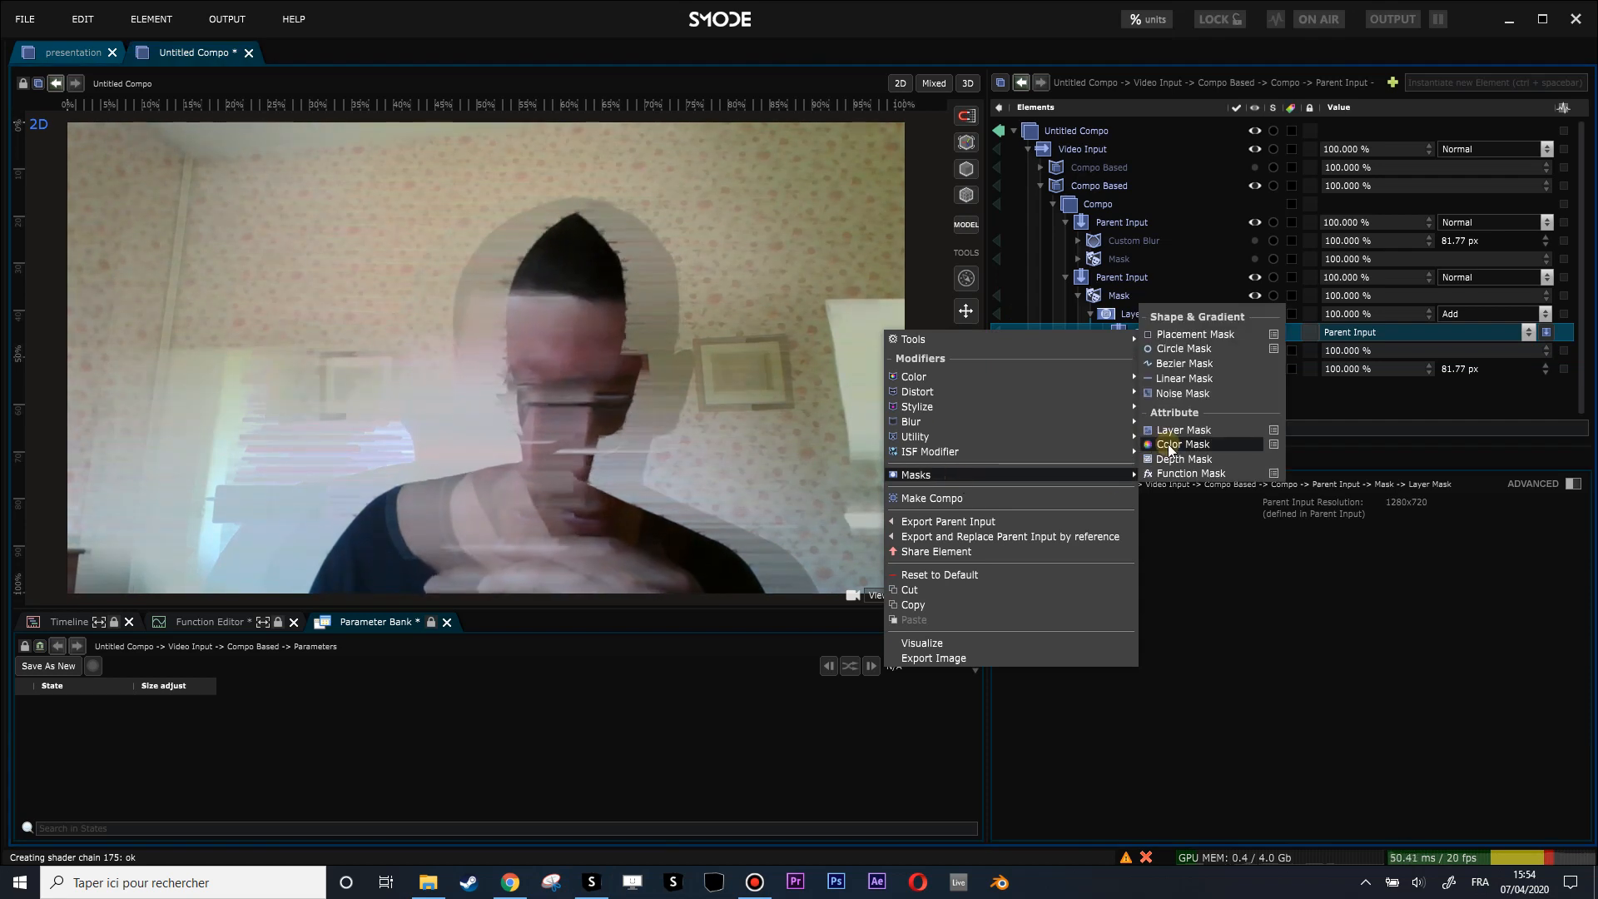
left_click(1168, 443)
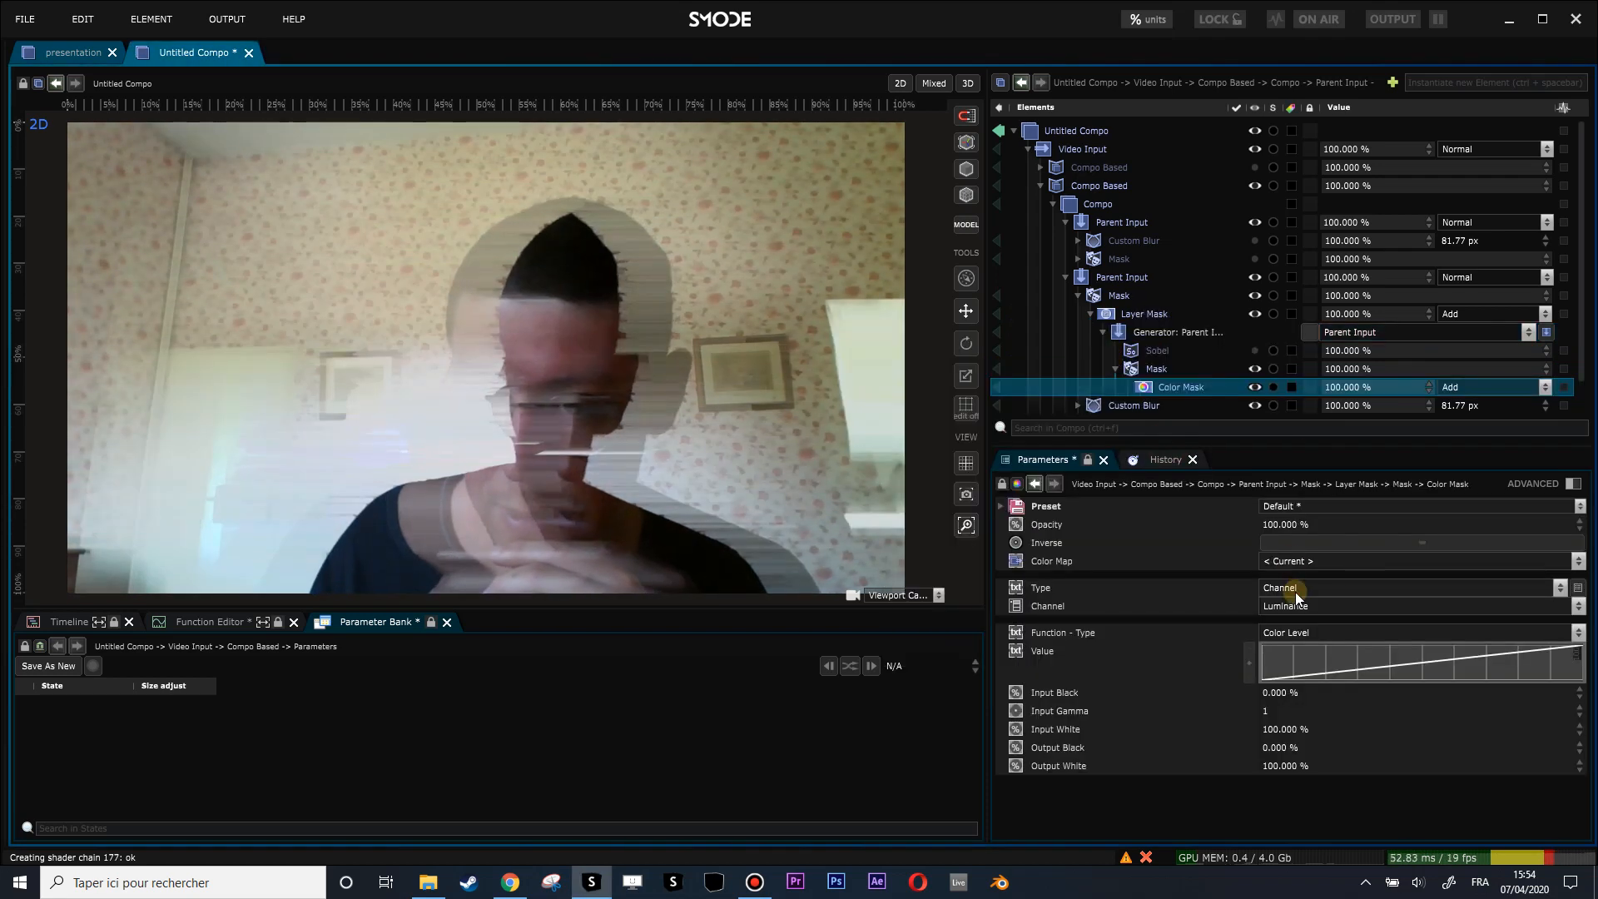
left_click(1296, 588)
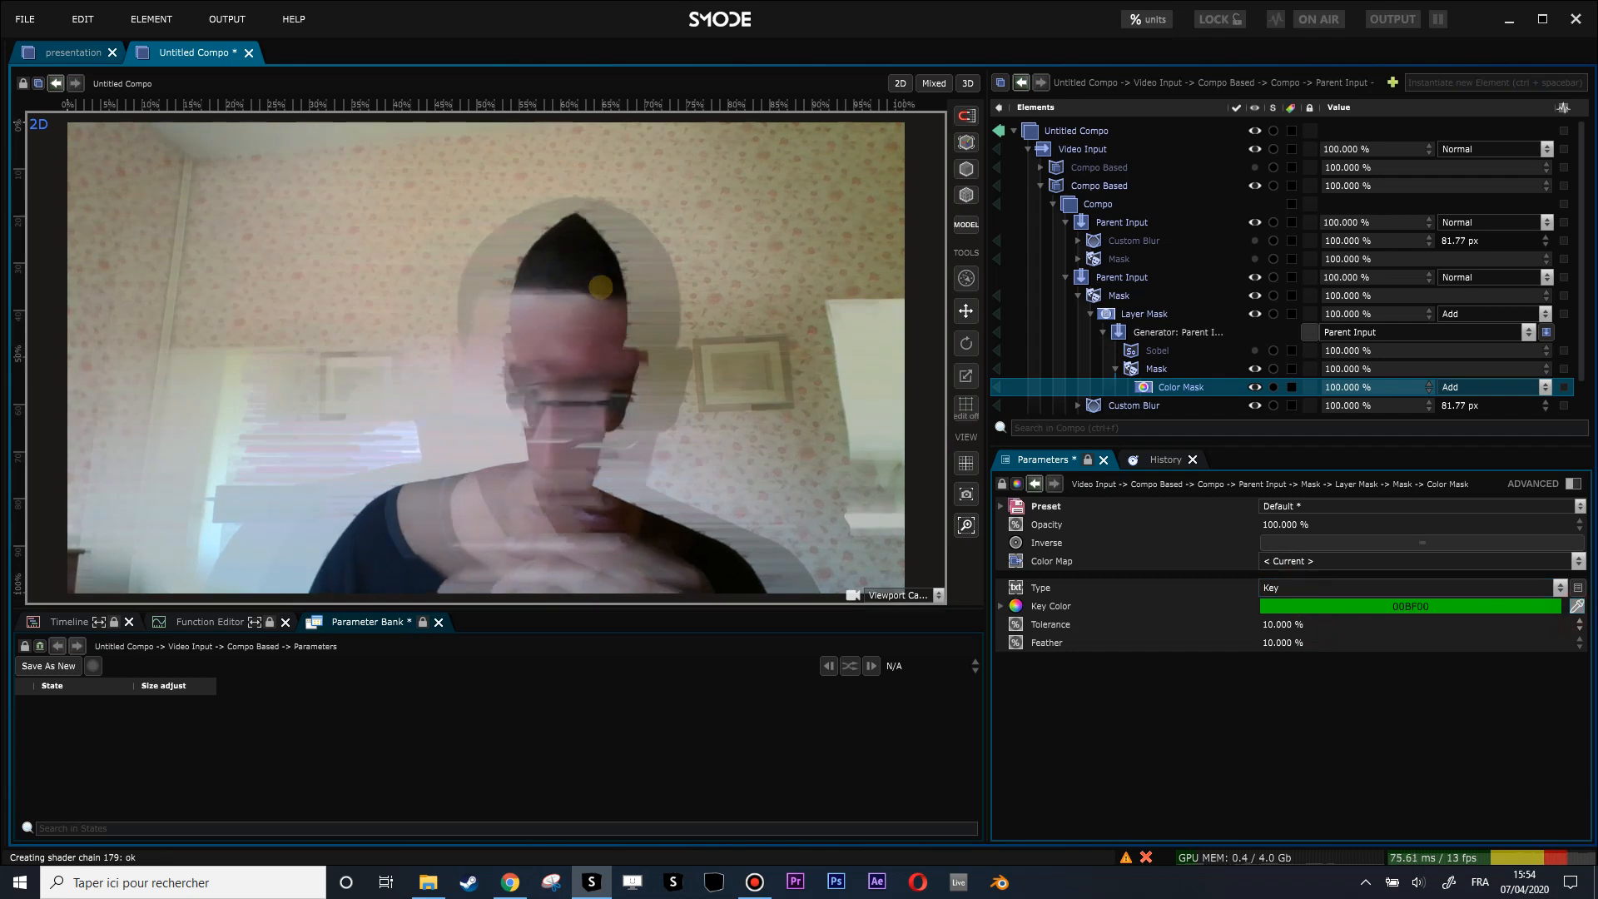
left_click(599, 288)
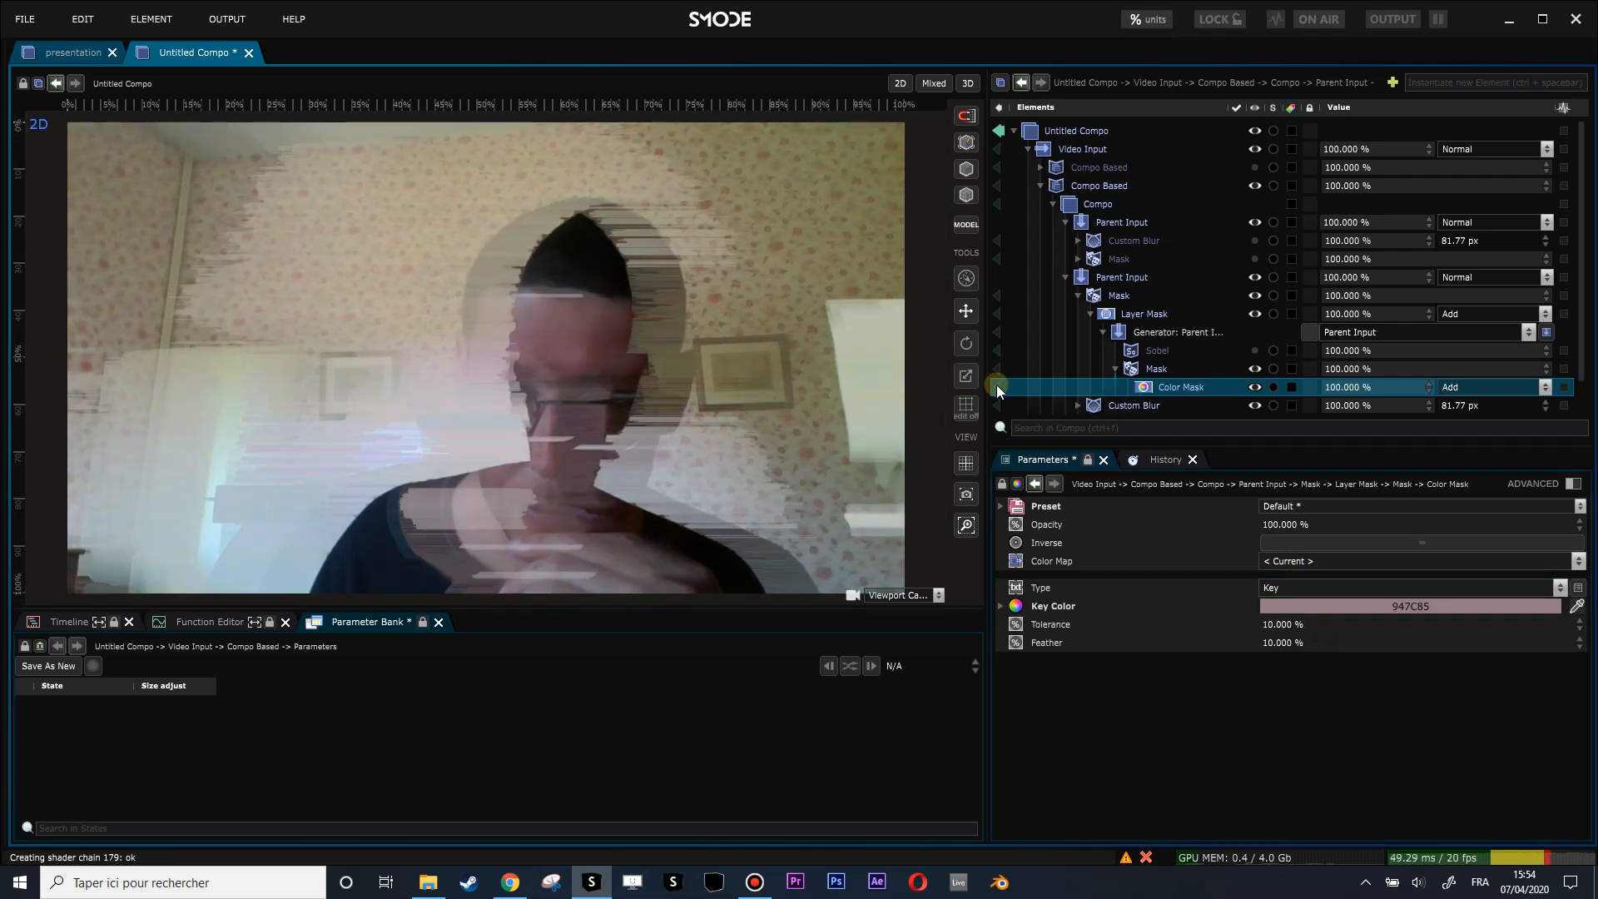
mouse_move(1287, 642)
left_mouse_down()
mouse_move(1248, 624)
mouse_move(1286, 624)
left_mouse_up()
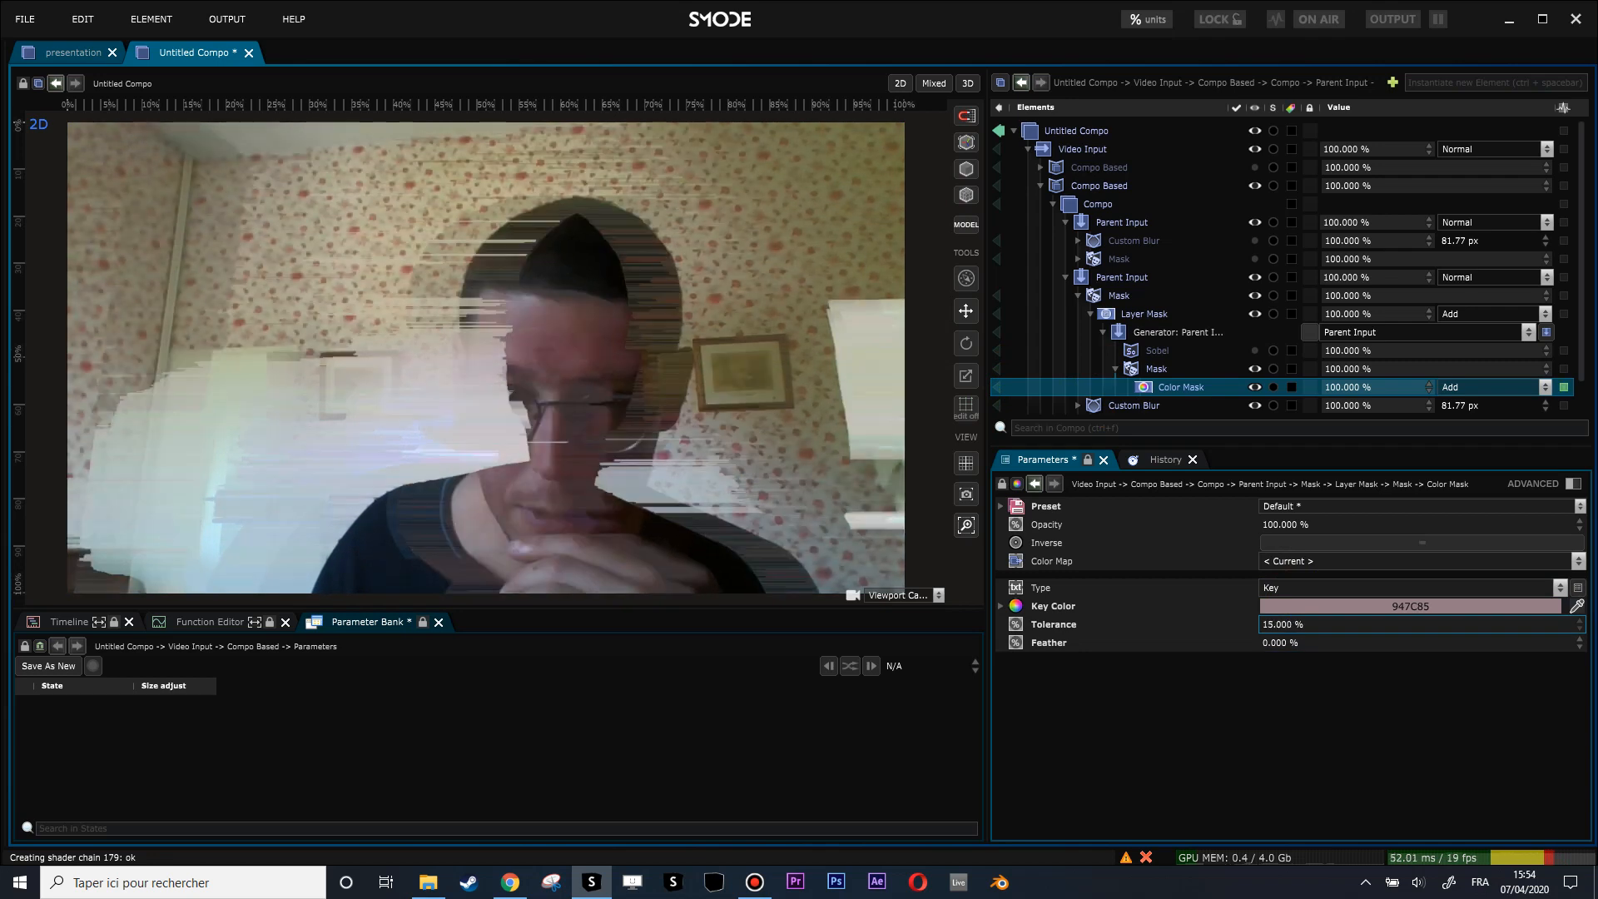
Step: Invert the Color Mask while previewing it and raise its tolerance to 10.7%
left_click(997, 369)
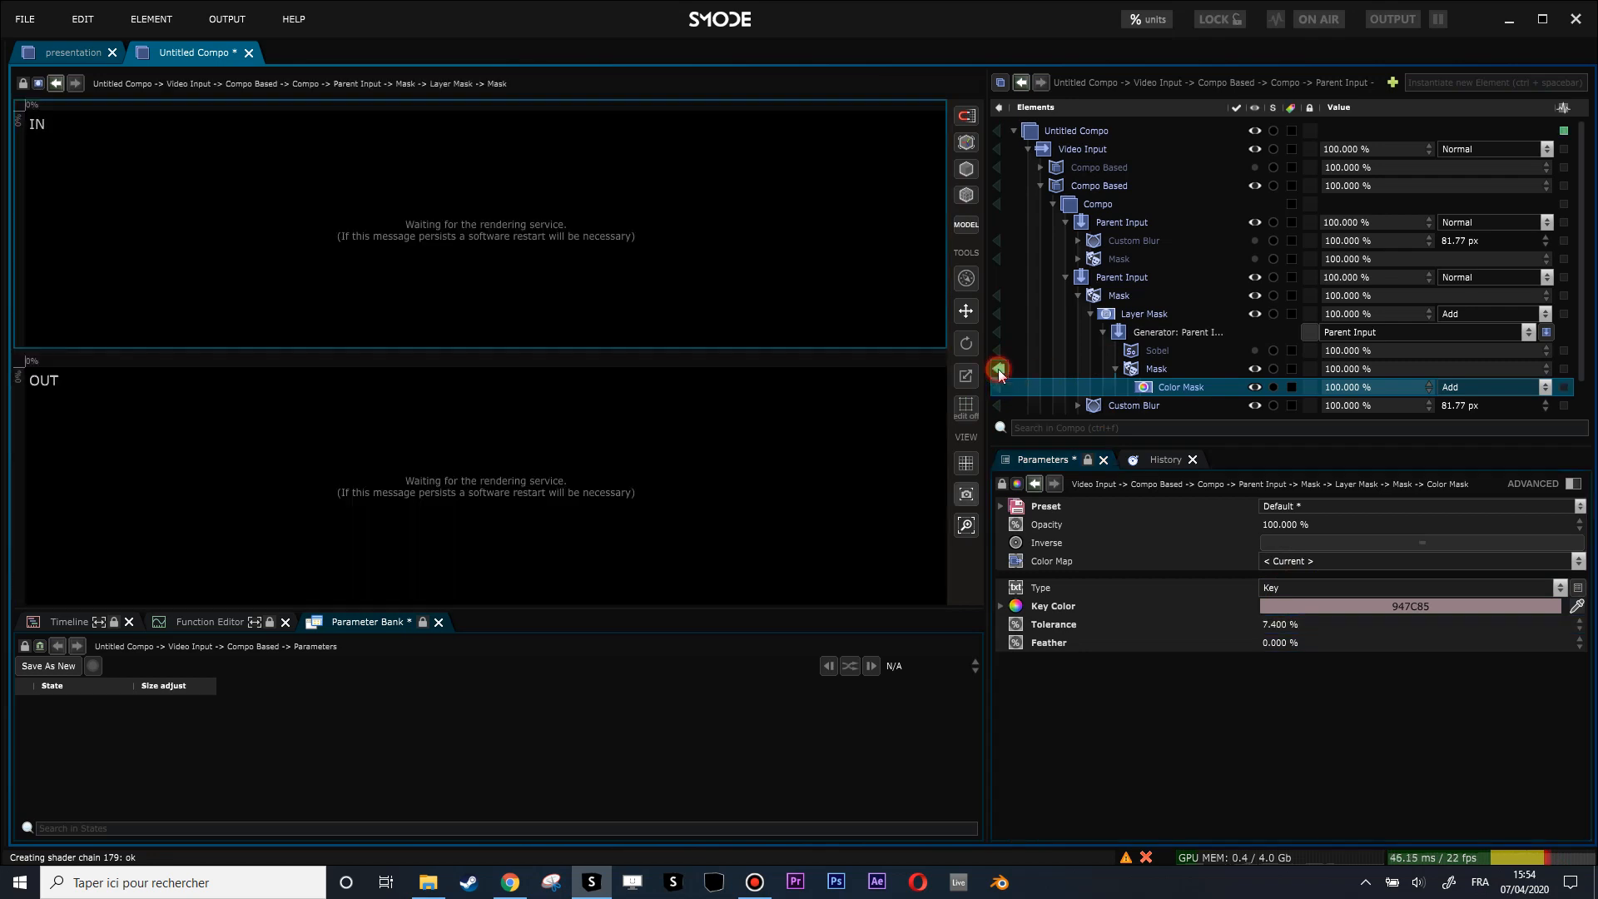
left_click(1309, 542)
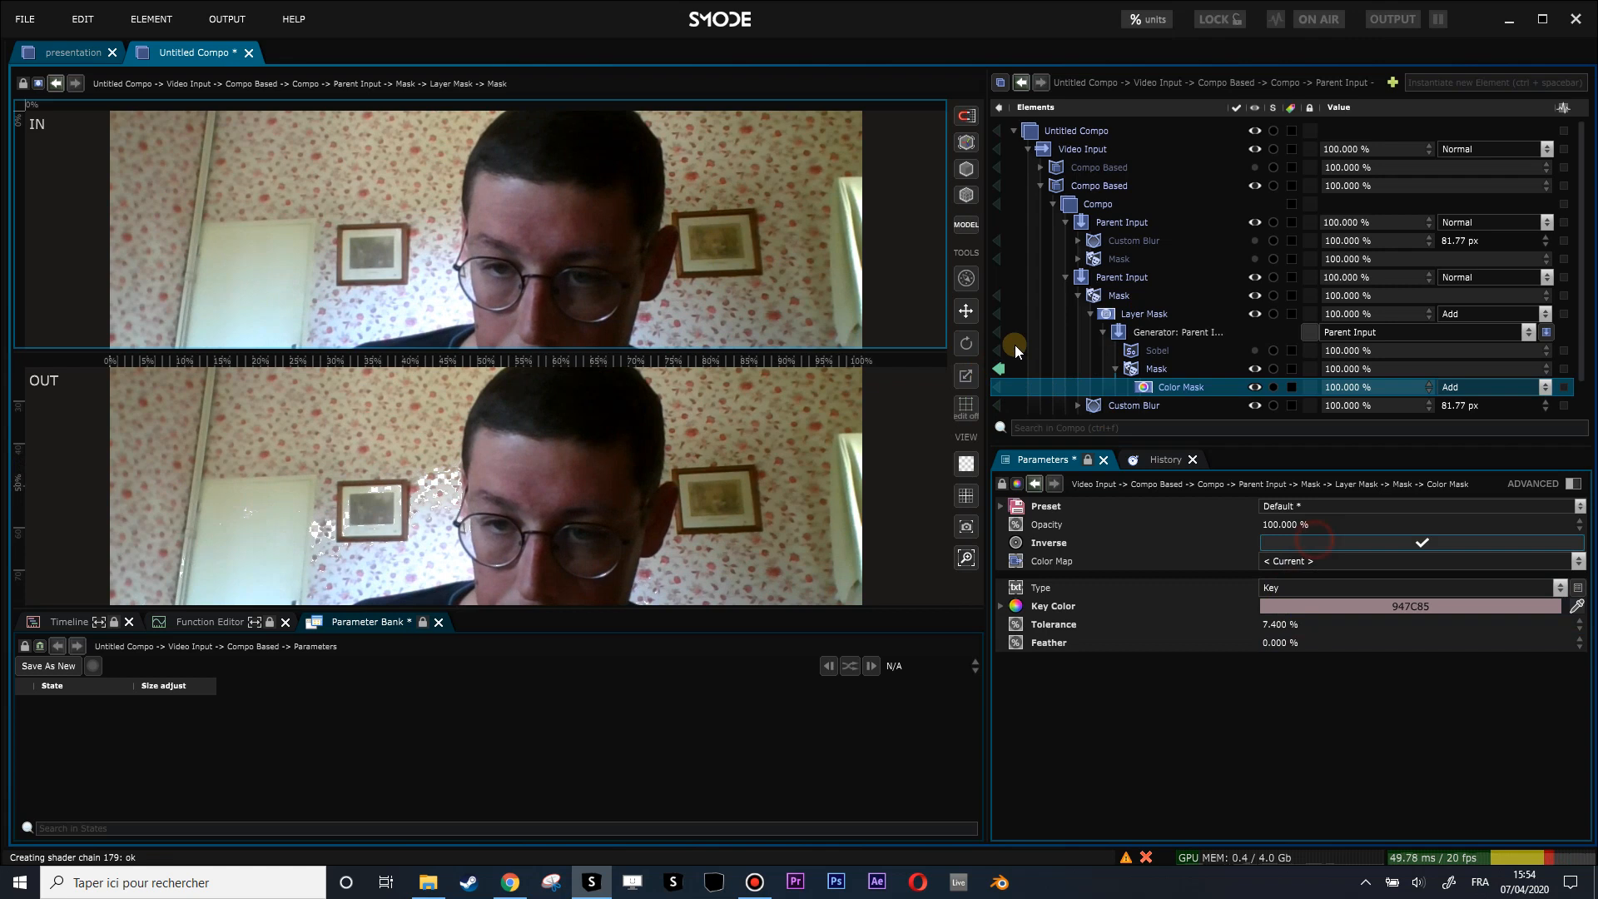
left_click(999, 369)
left_click(1005, 366)
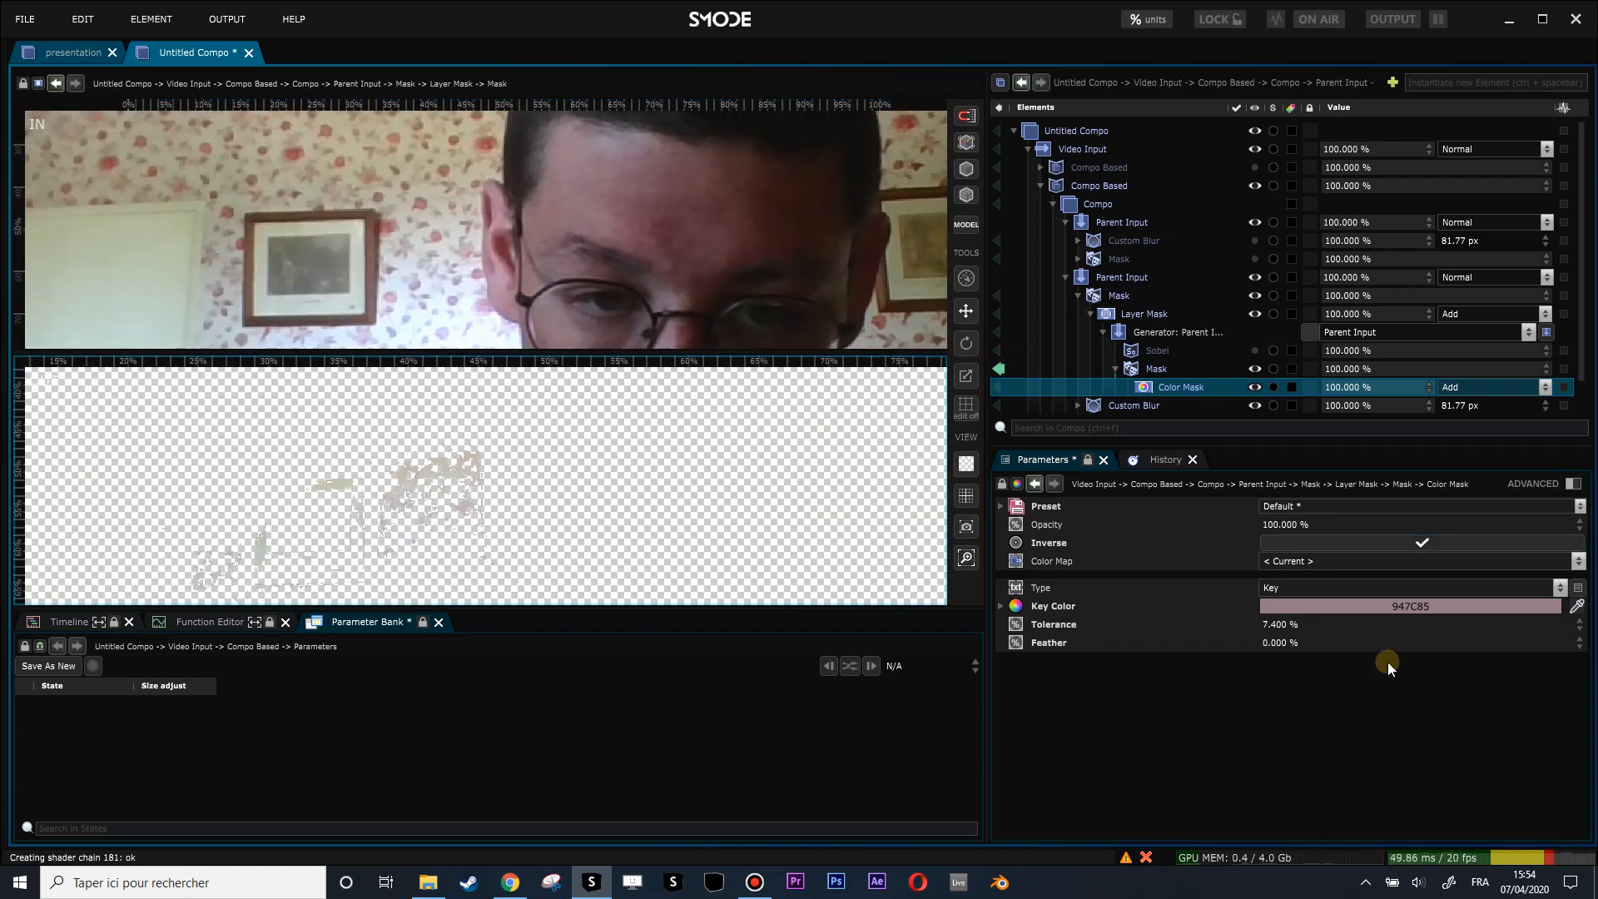
mouse_move(1279, 624)
left_mouse_down()
mouse_move(1335, 622)
mouse_move(1298, 623)
left_mouse_up()
Step: Key the darker forehead colour 5C363C with the eyedropper and return to the compo view
left_click(1576, 605)
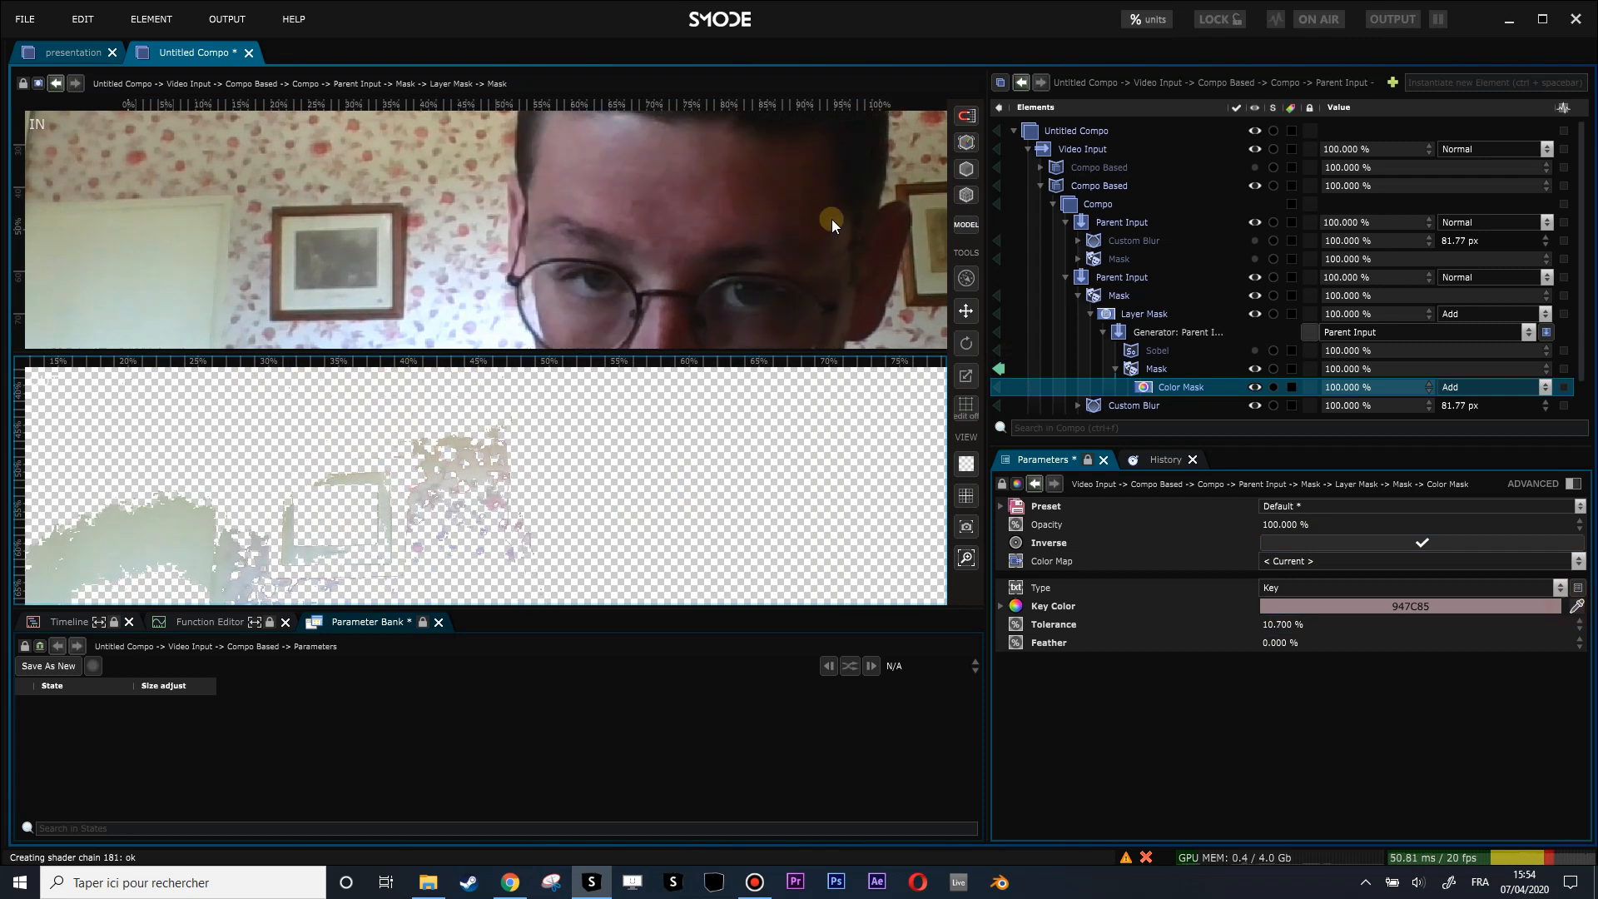
left_click(1575, 604)
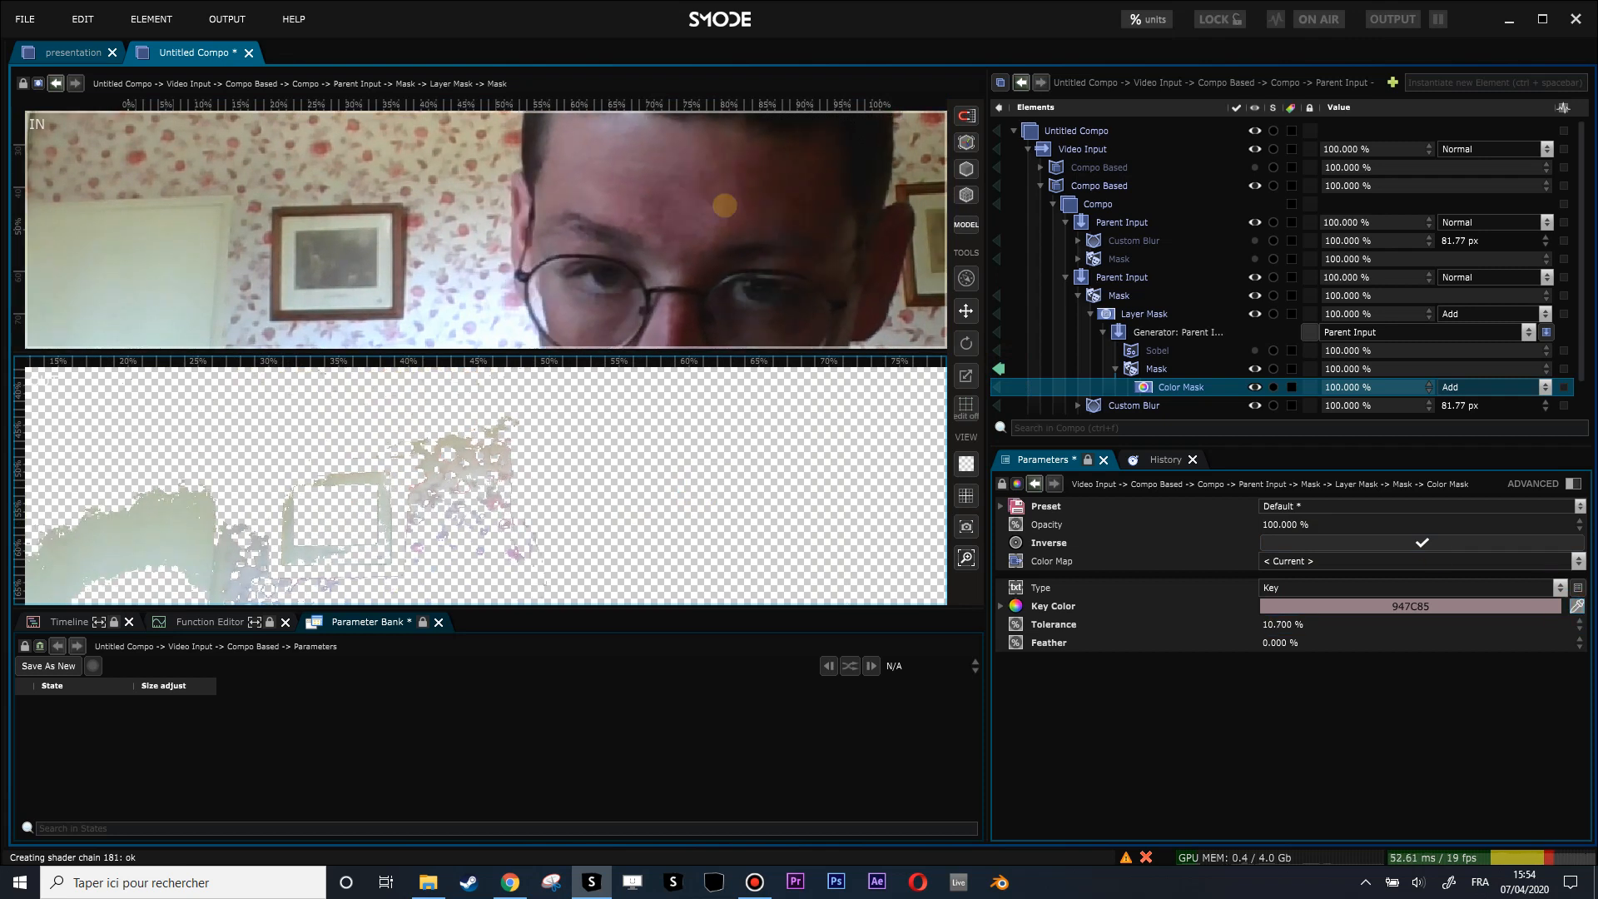
left_click(736, 193)
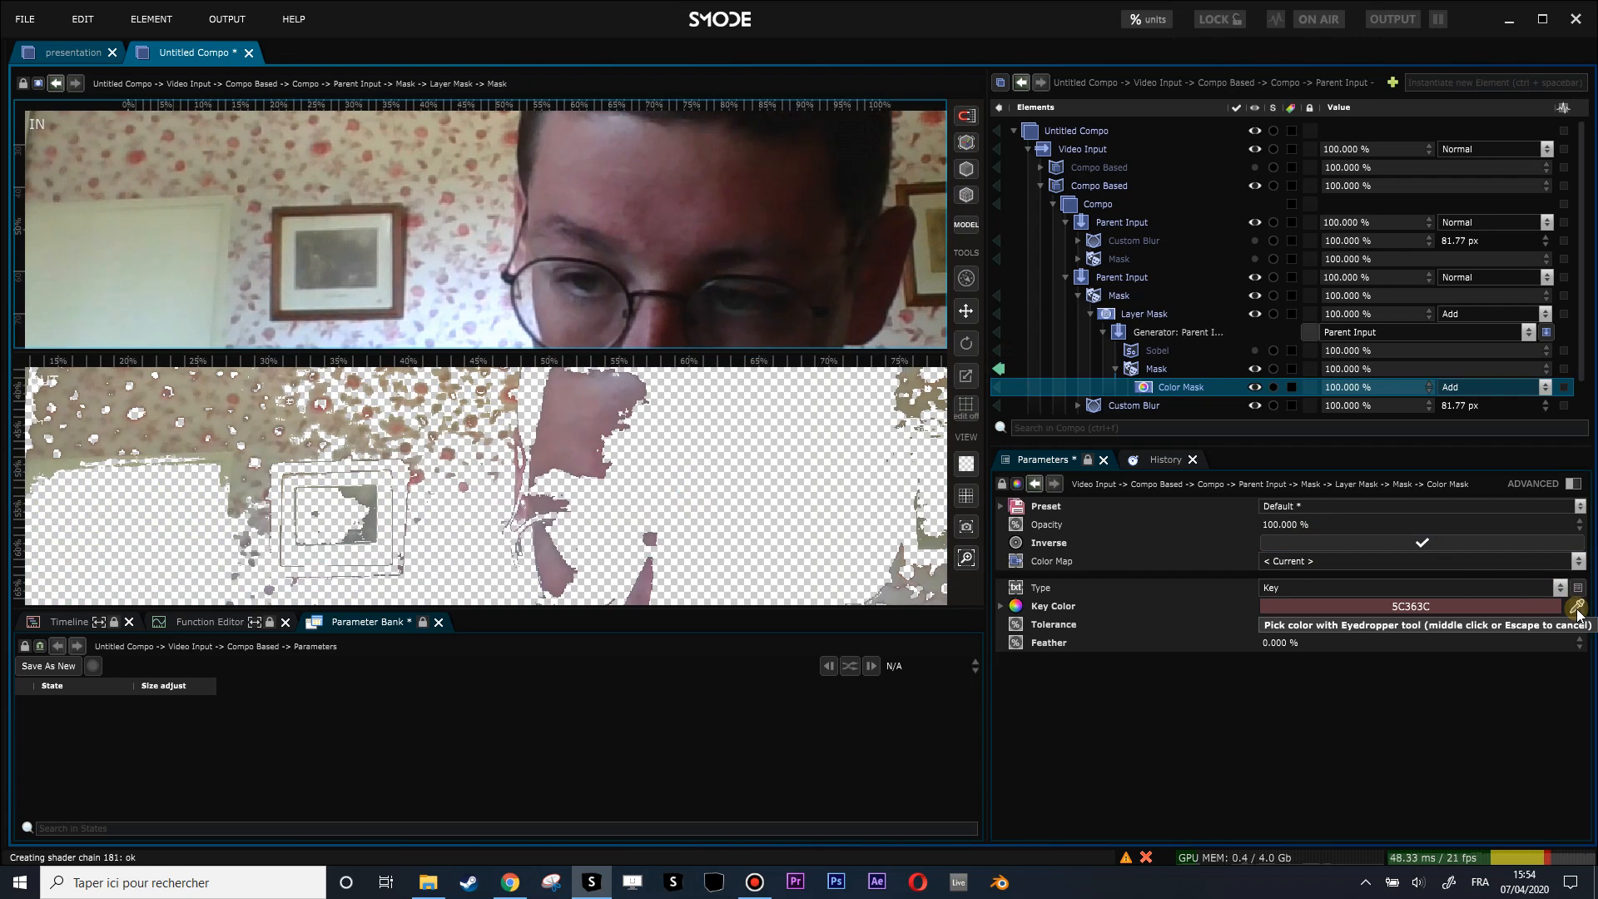
double_click(999, 370)
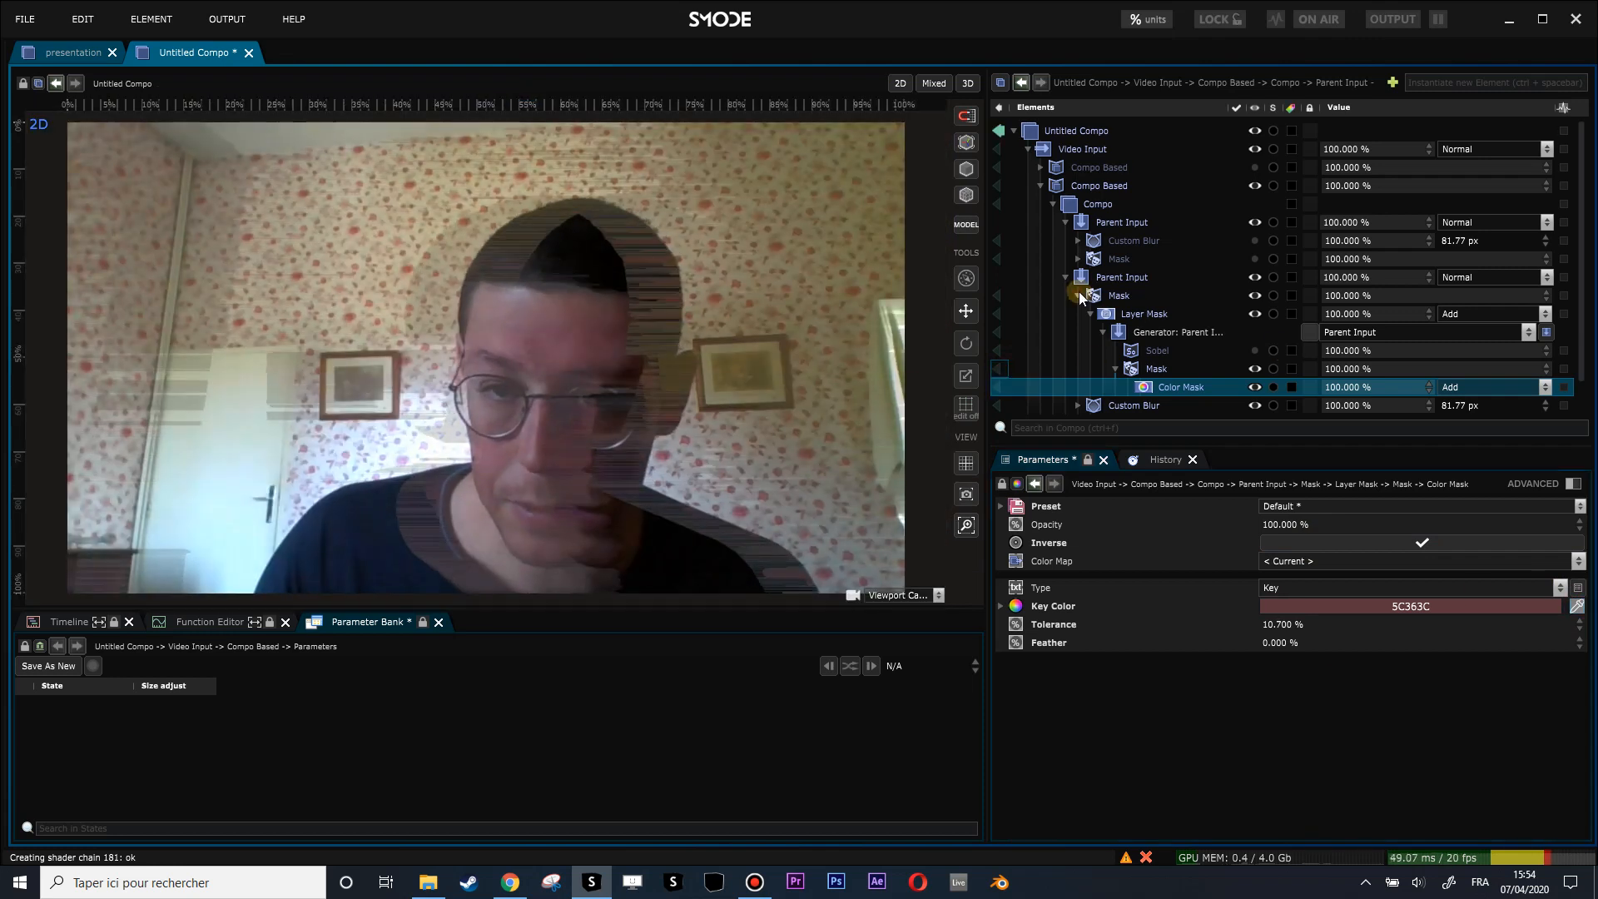
Step: Disable the second Custom Blur and first Parent Input, and toggle the Mask to compare
left_click(1080, 295)
left_click(1100, 315)
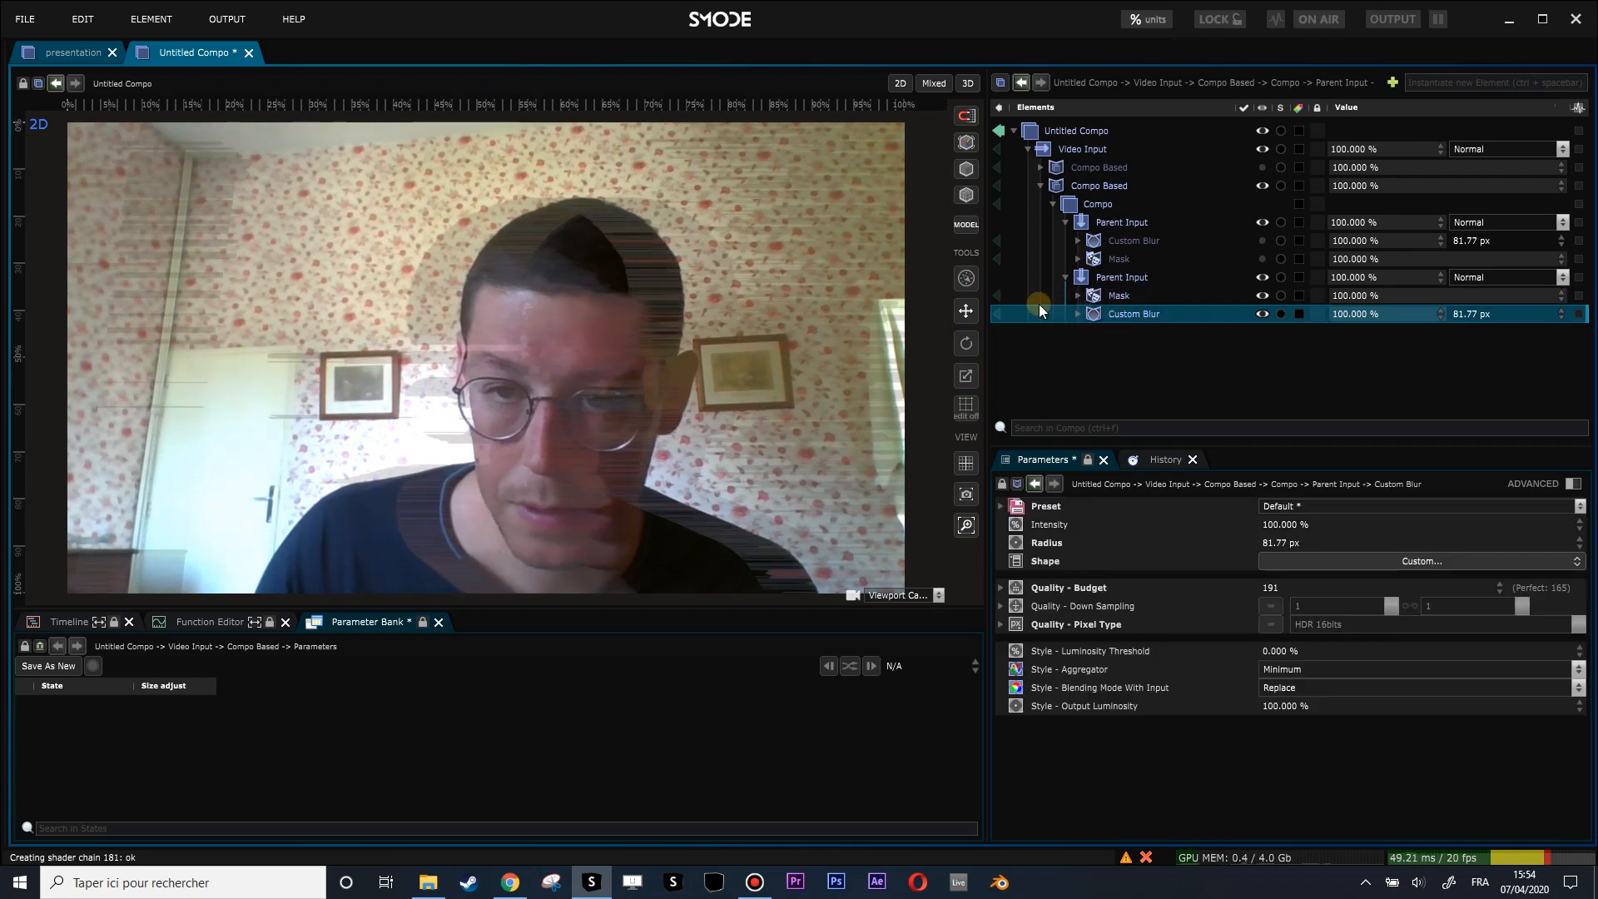
double_click(1096, 313)
double_click(1108, 220)
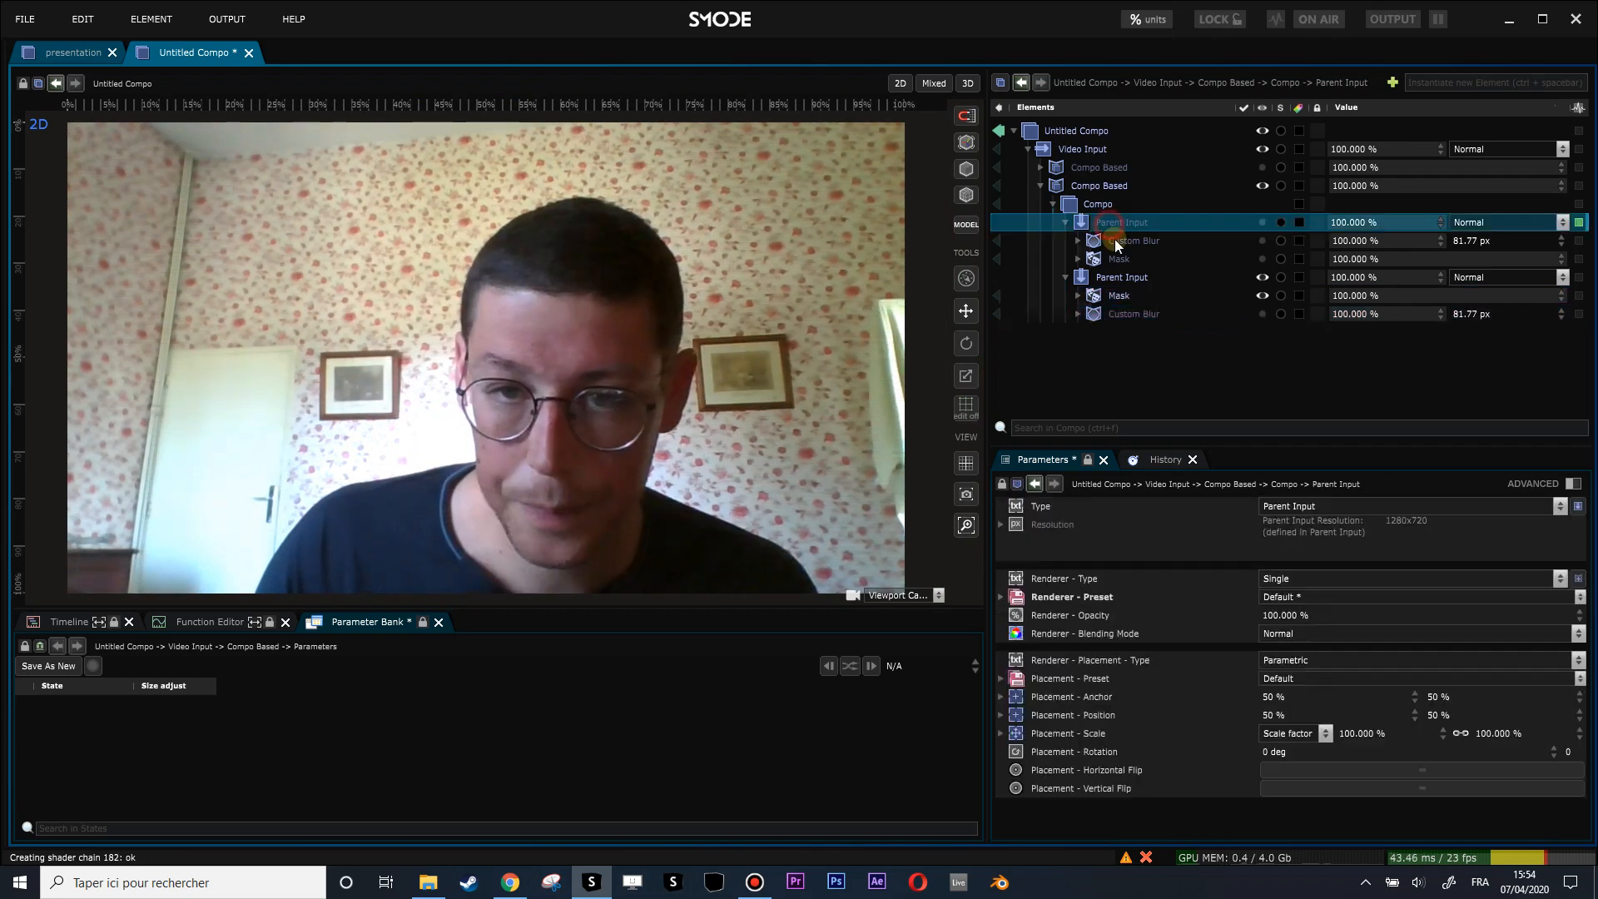
left_click(1113, 298)
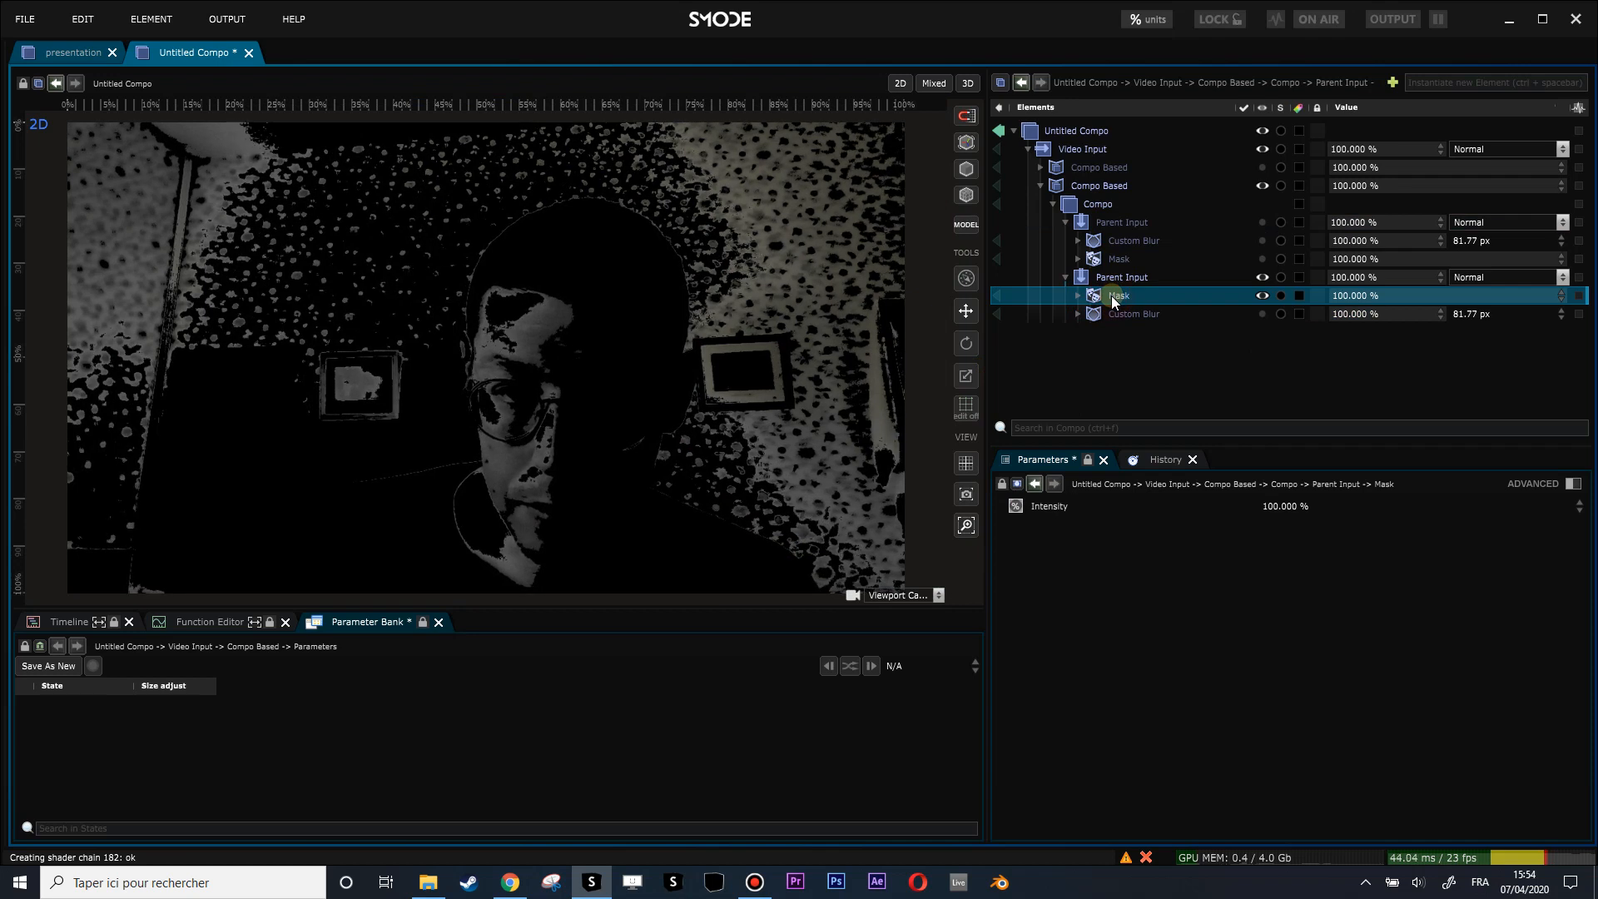
double_click(1112, 296)
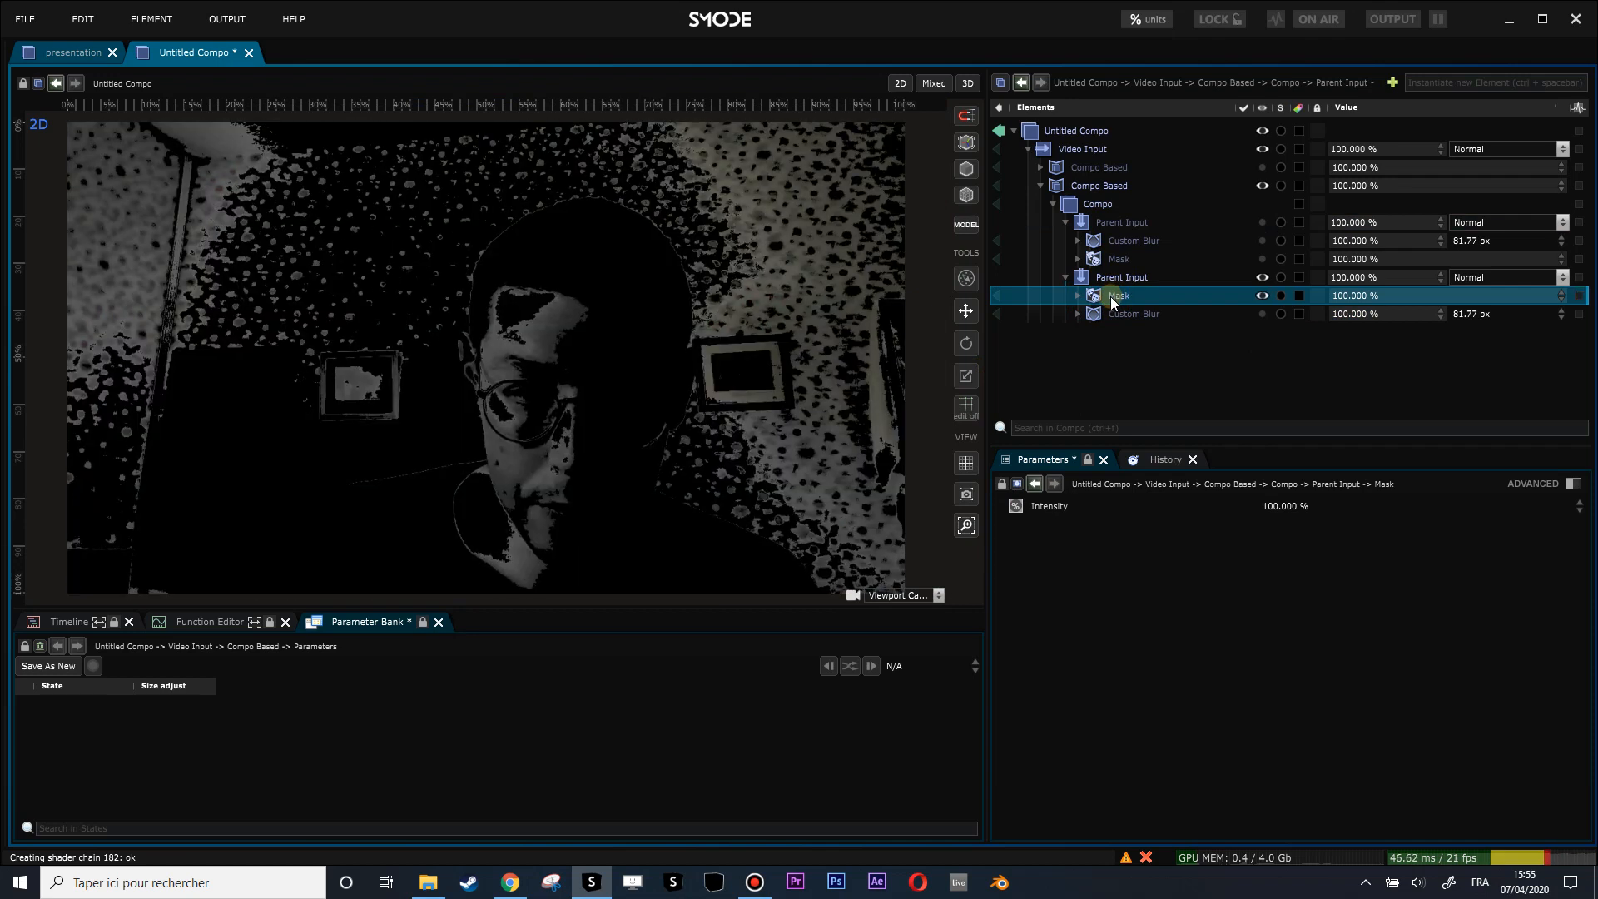
left_click(1077, 296)
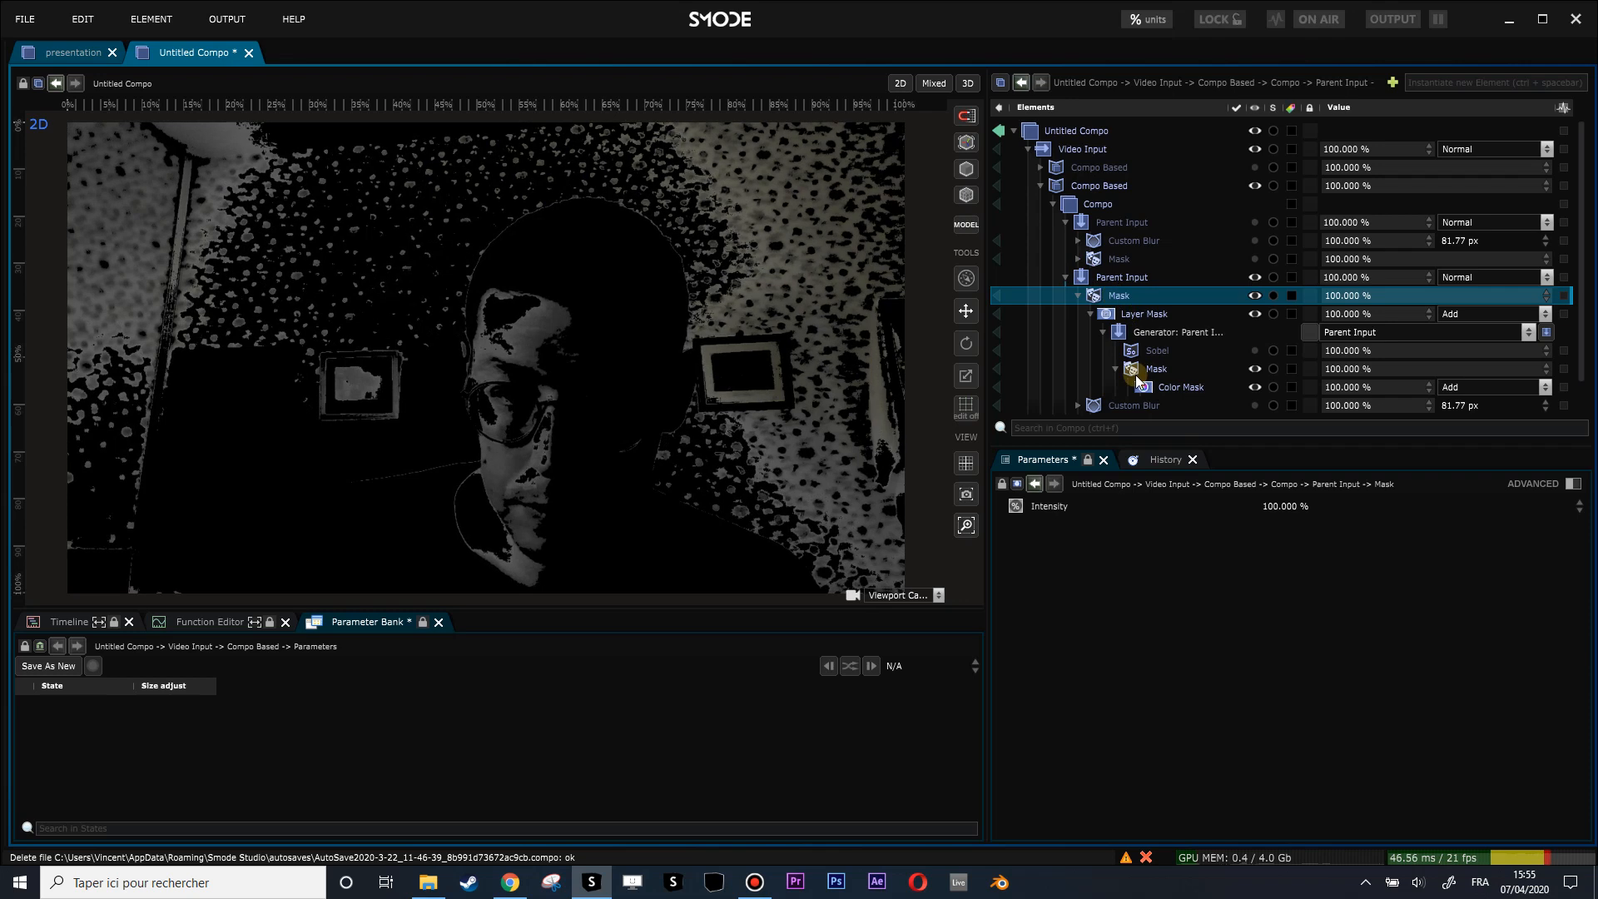
Step: Move the colour-key mask above the Custom Blur under the second Parent Input and delete the empty mask
left_click_drag(1132, 372, 1120, 299)
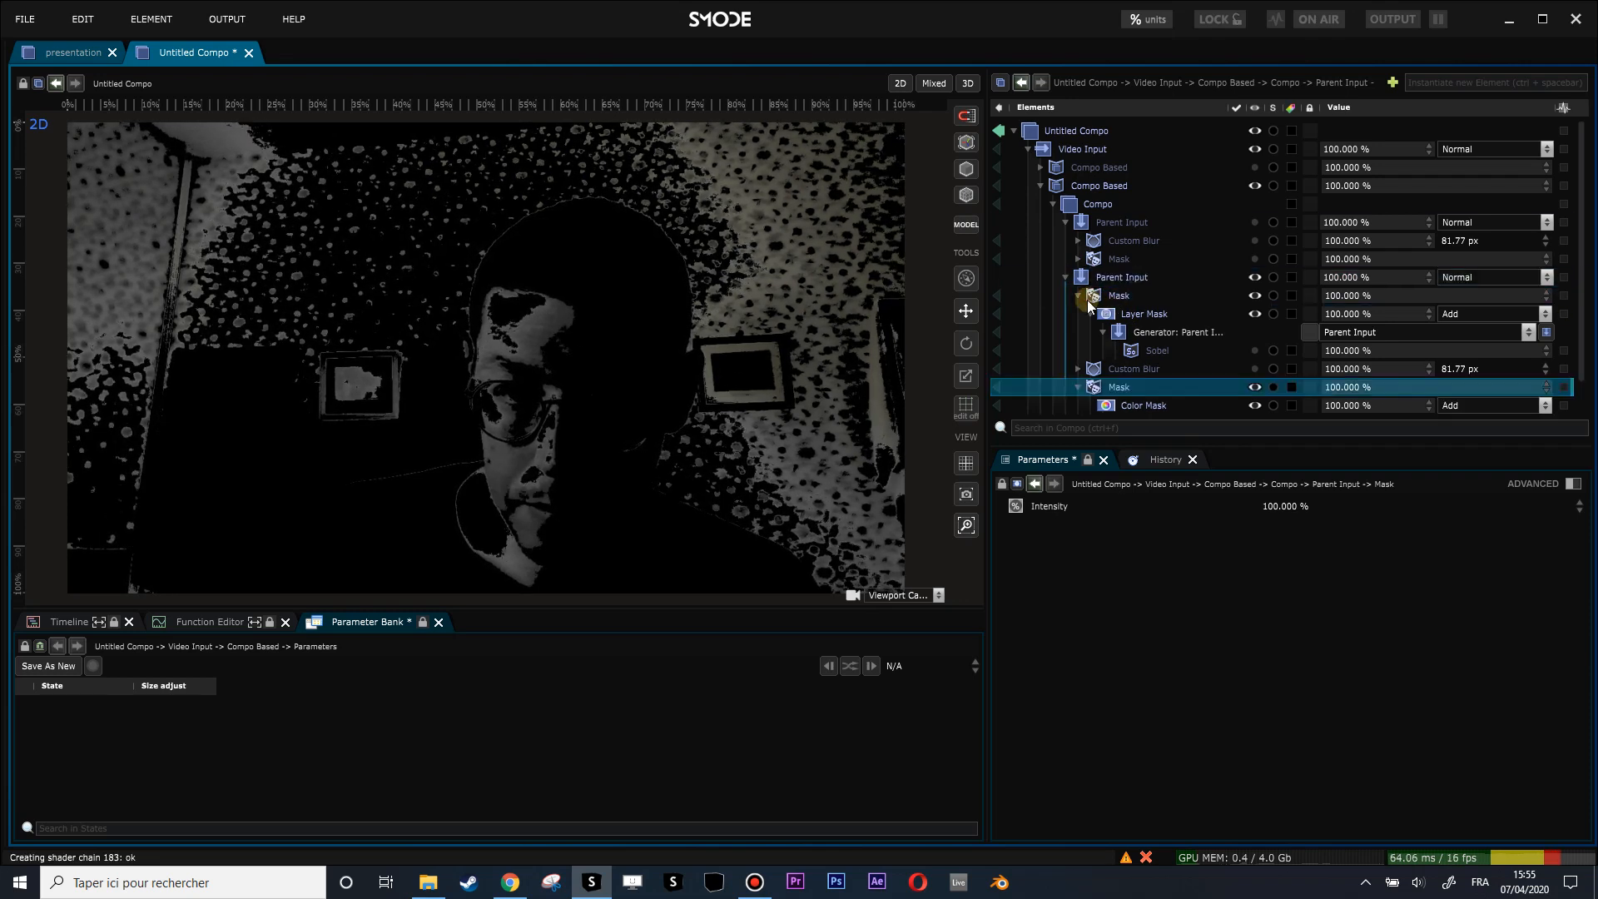
left_click(1076, 297)
left_click(1128, 297)
double_click(1112, 313)
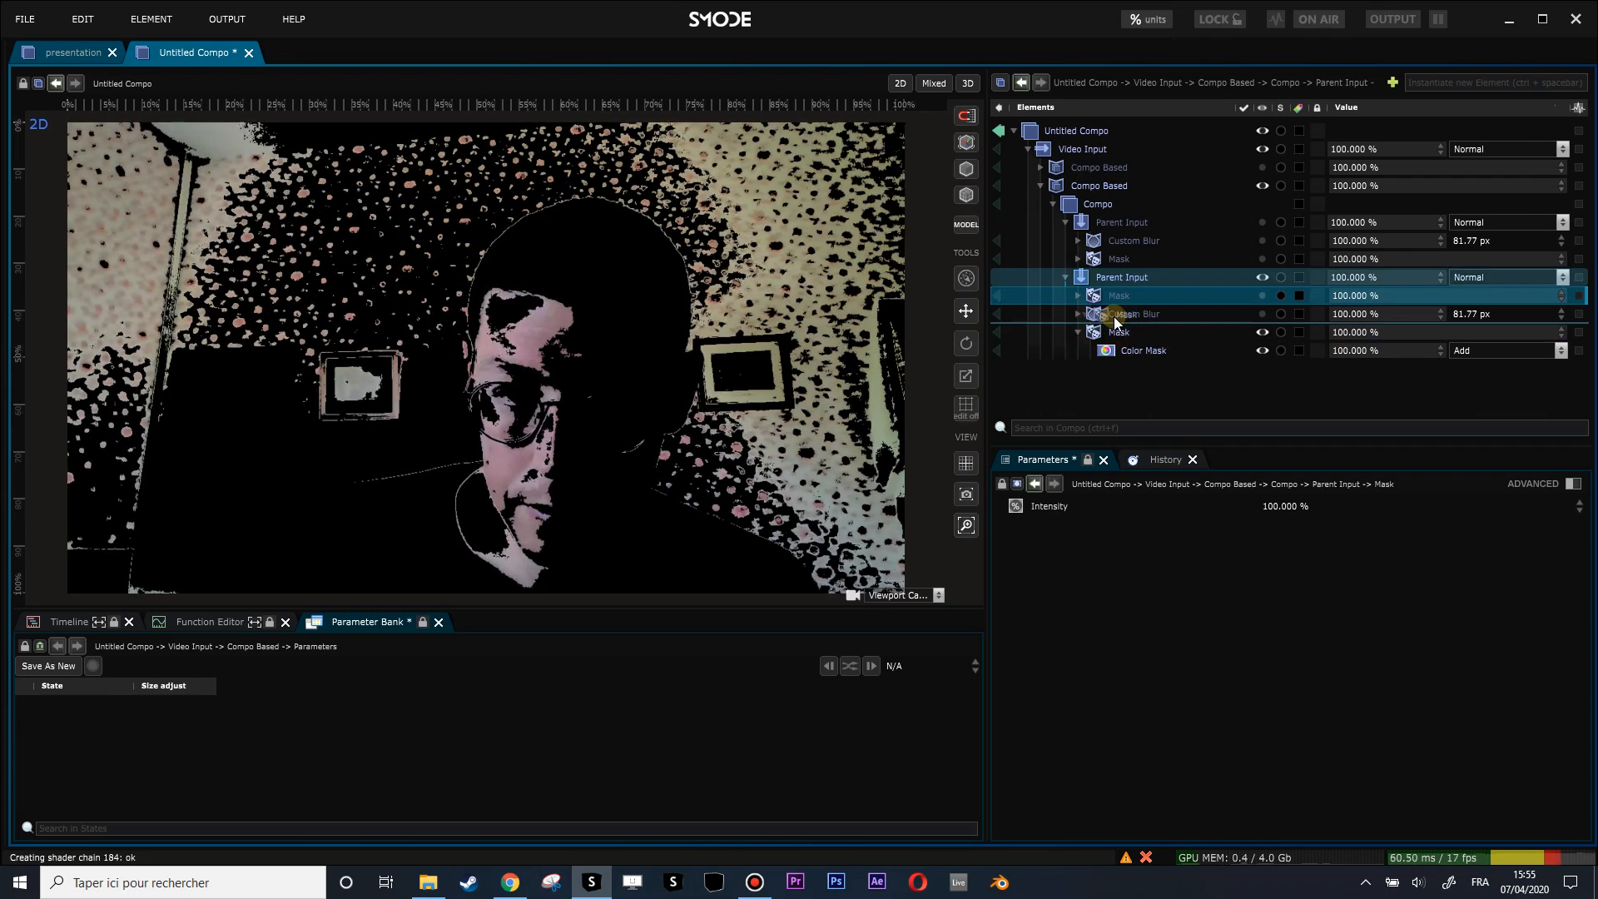
left_click_drag(1114, 315, 1114, 311)
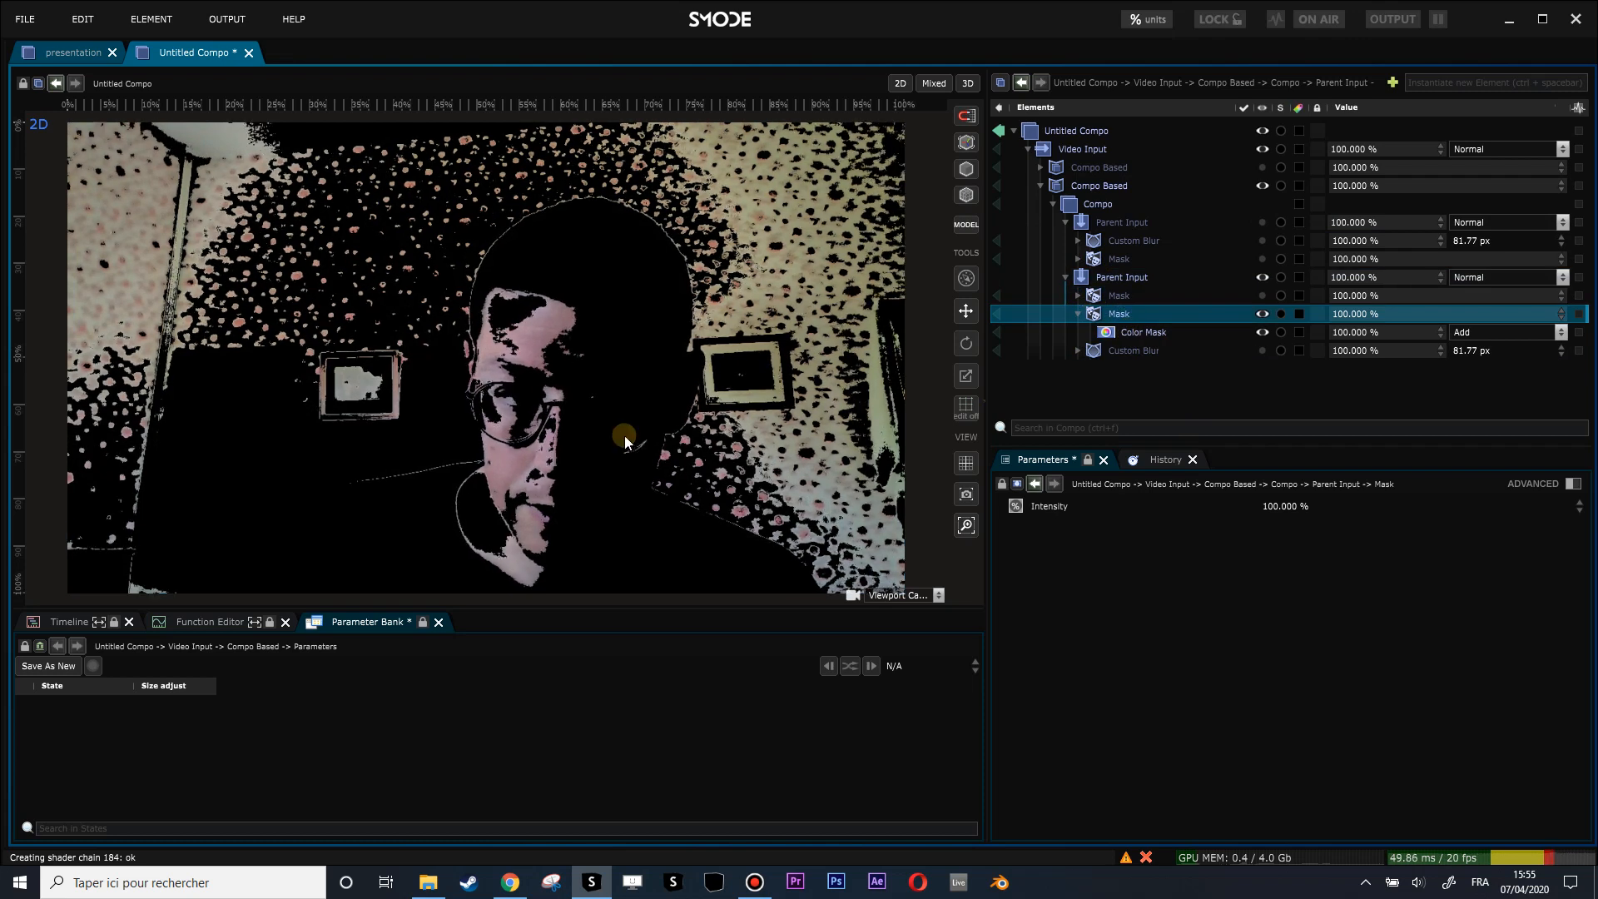
left_click(1130, 352)
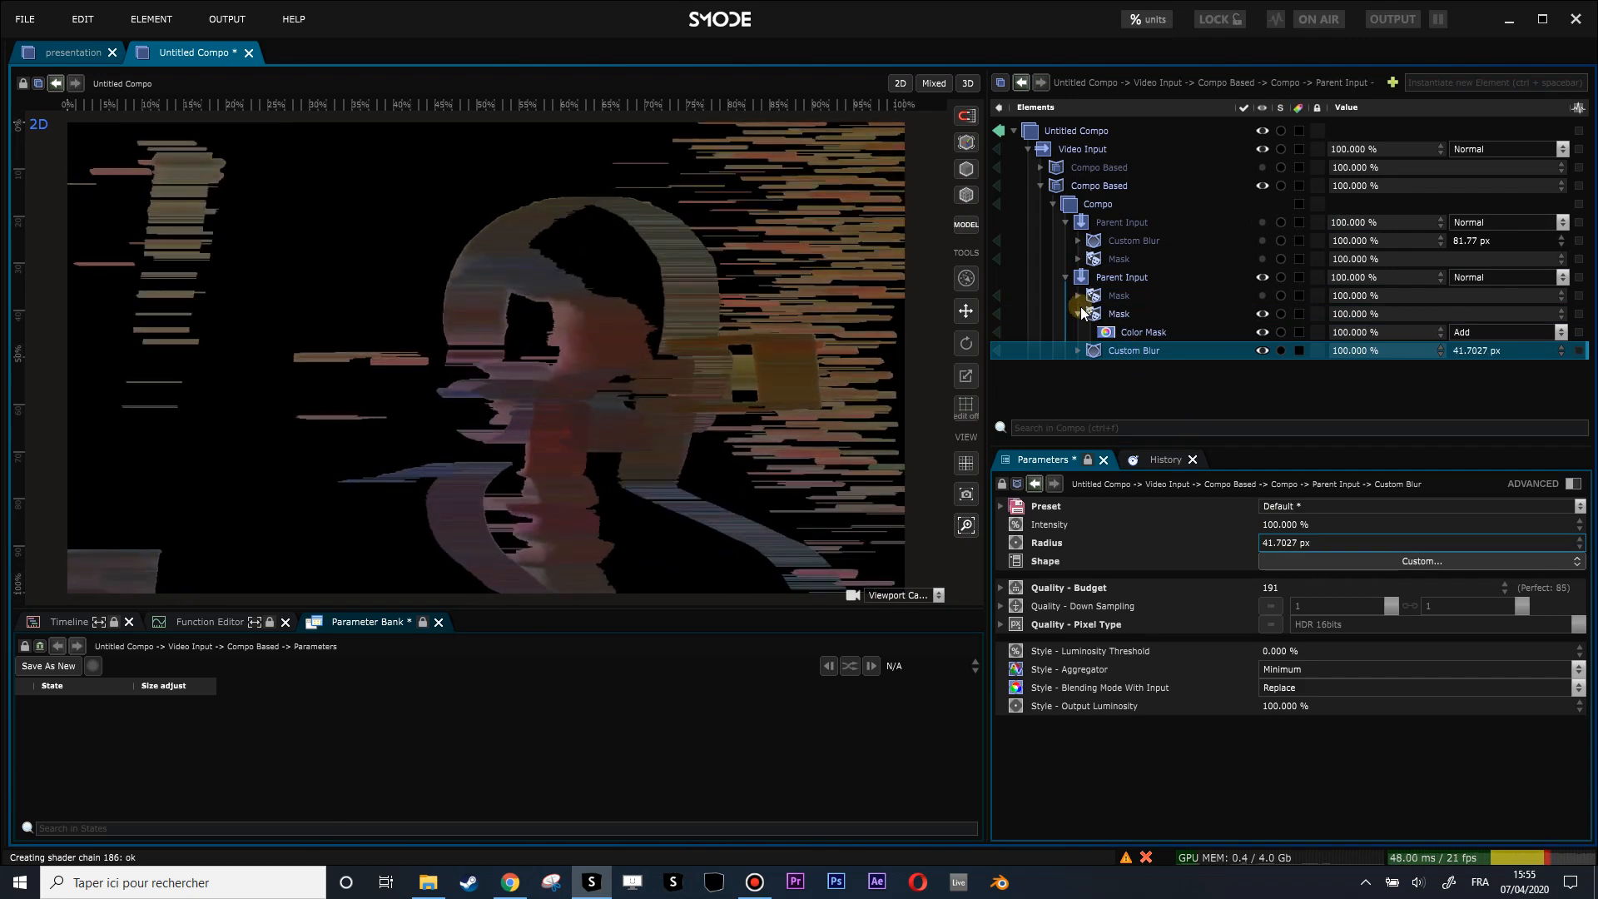
left_click(1105, 294)
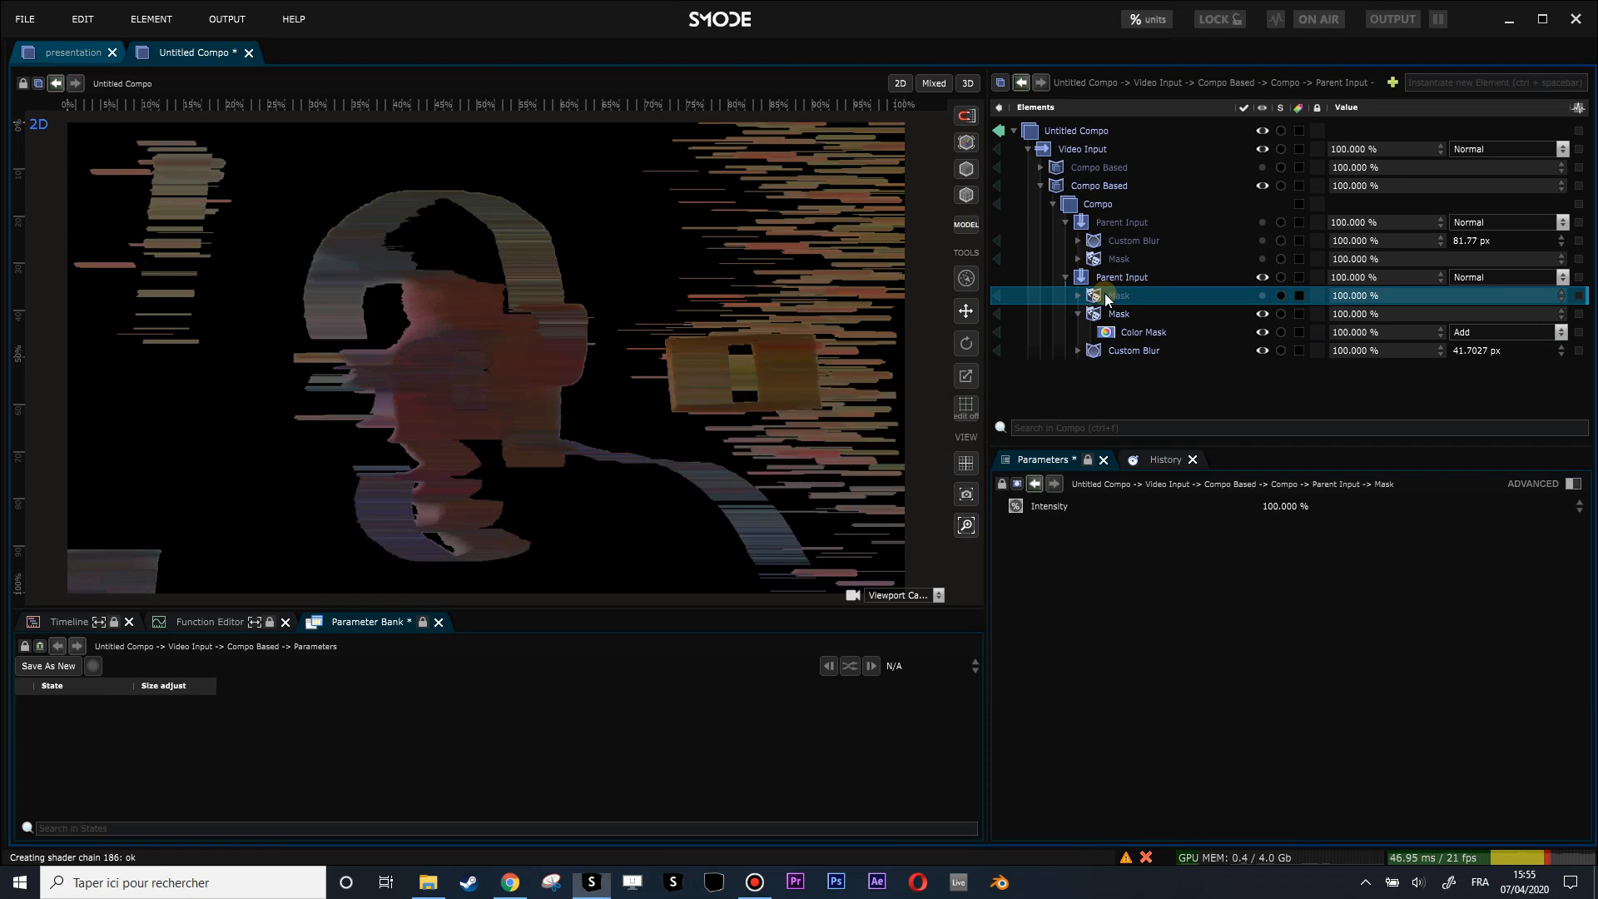
key("Delete")
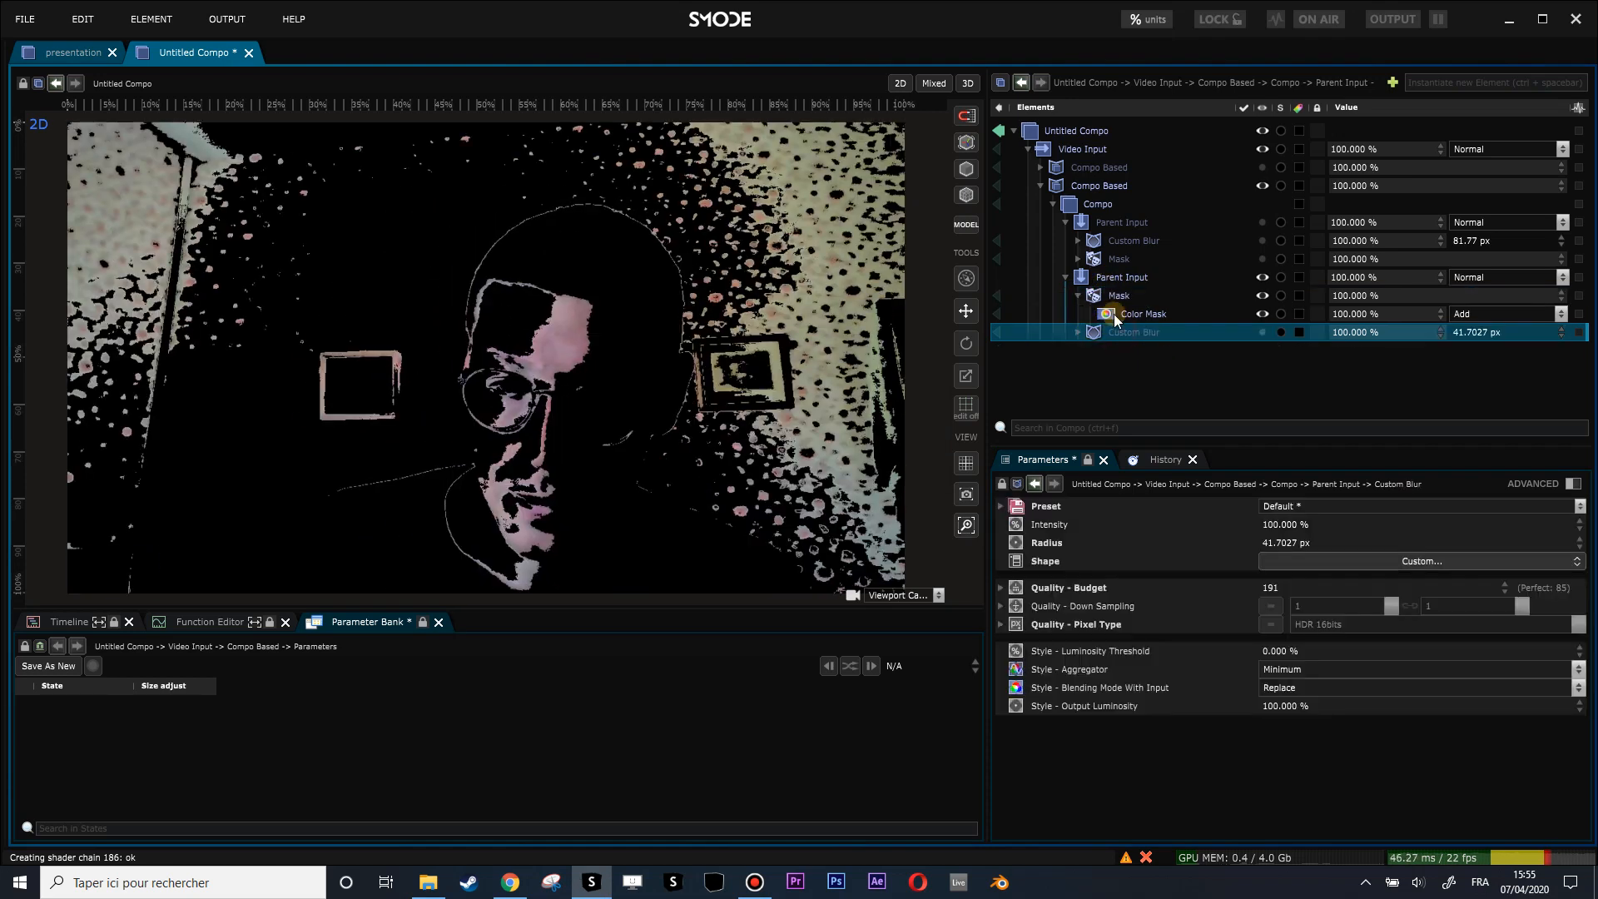
Step: Add a Circle Mask in Multiply mode shifted toward the lower right, and re-enable the Custom Blur
left_click(1111, 296)
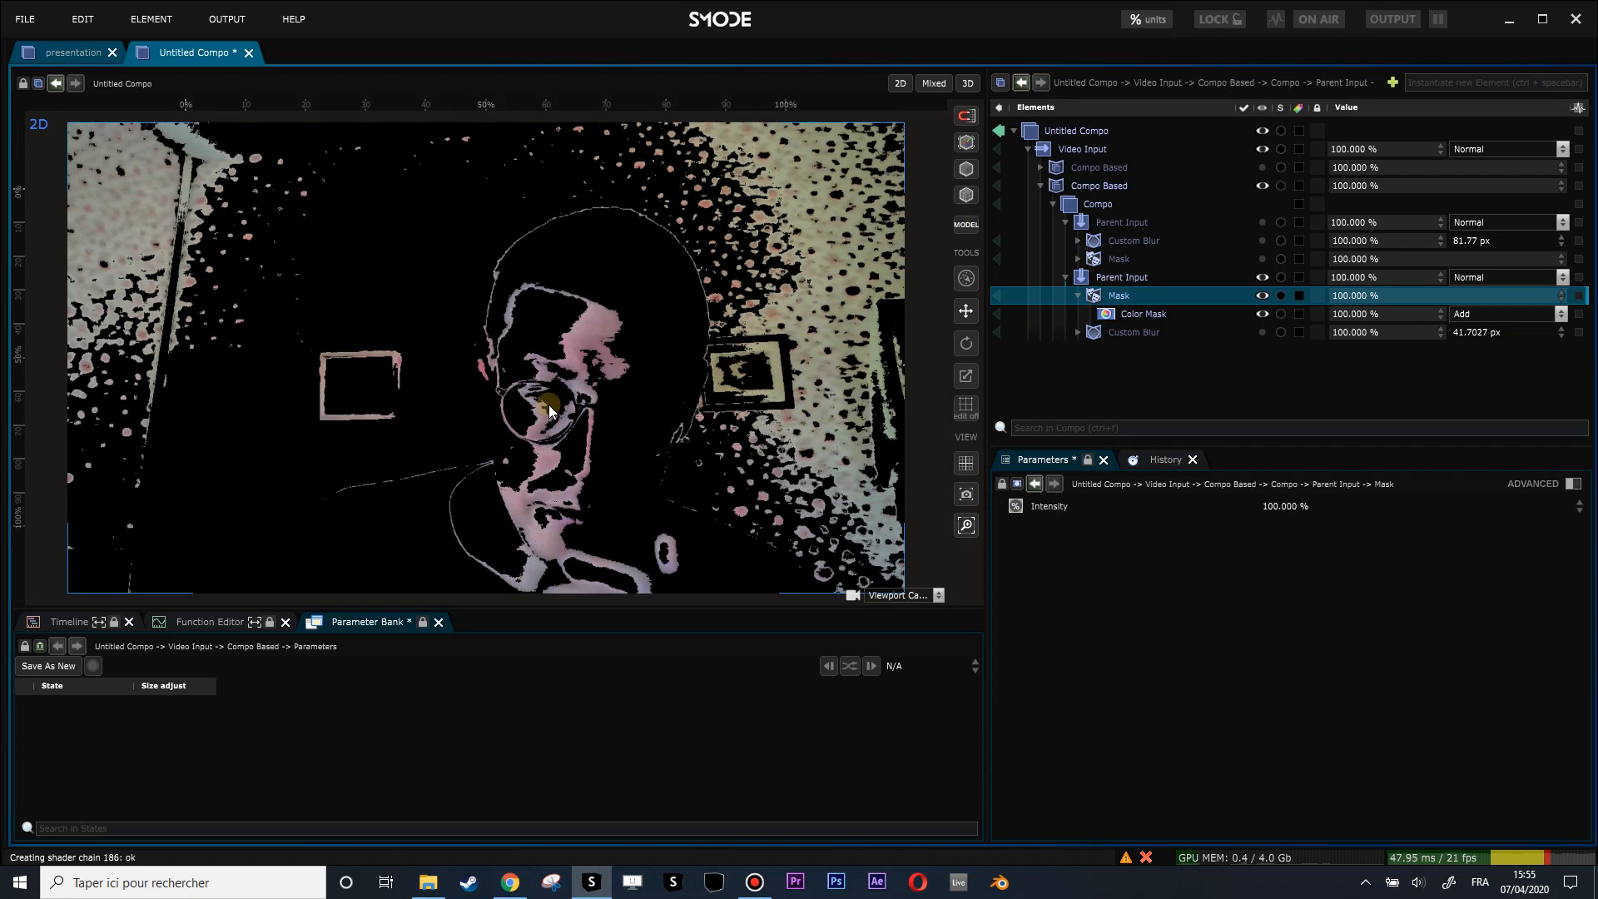
scroll(539, 387, "down", 1)
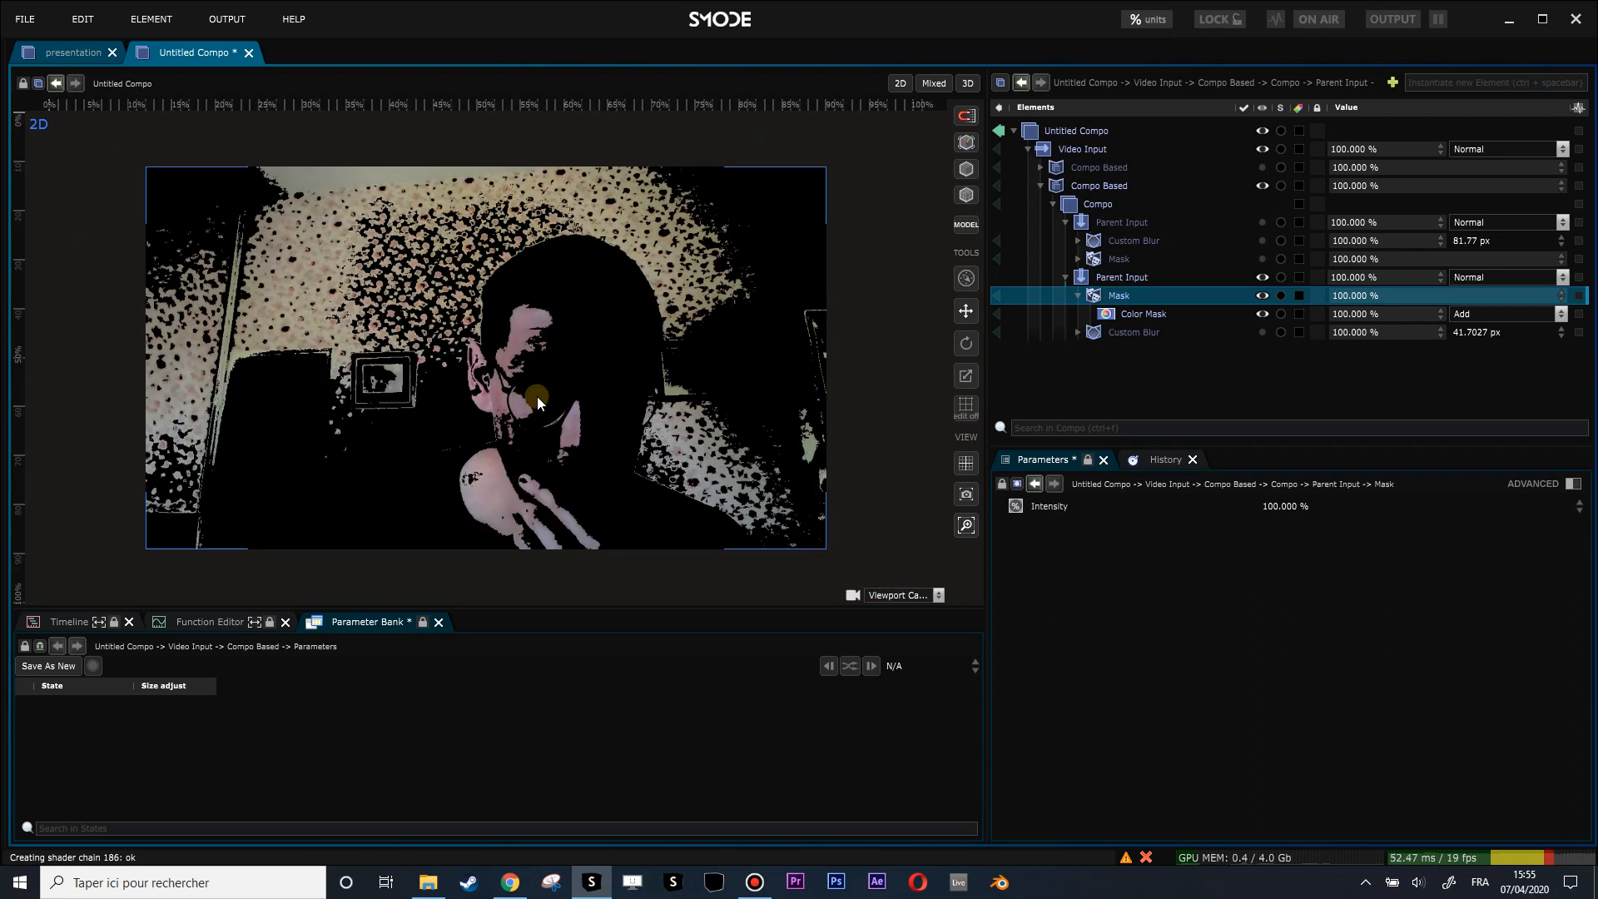
scroll(537, 396, "up", 1)
right_click(1114, 300)
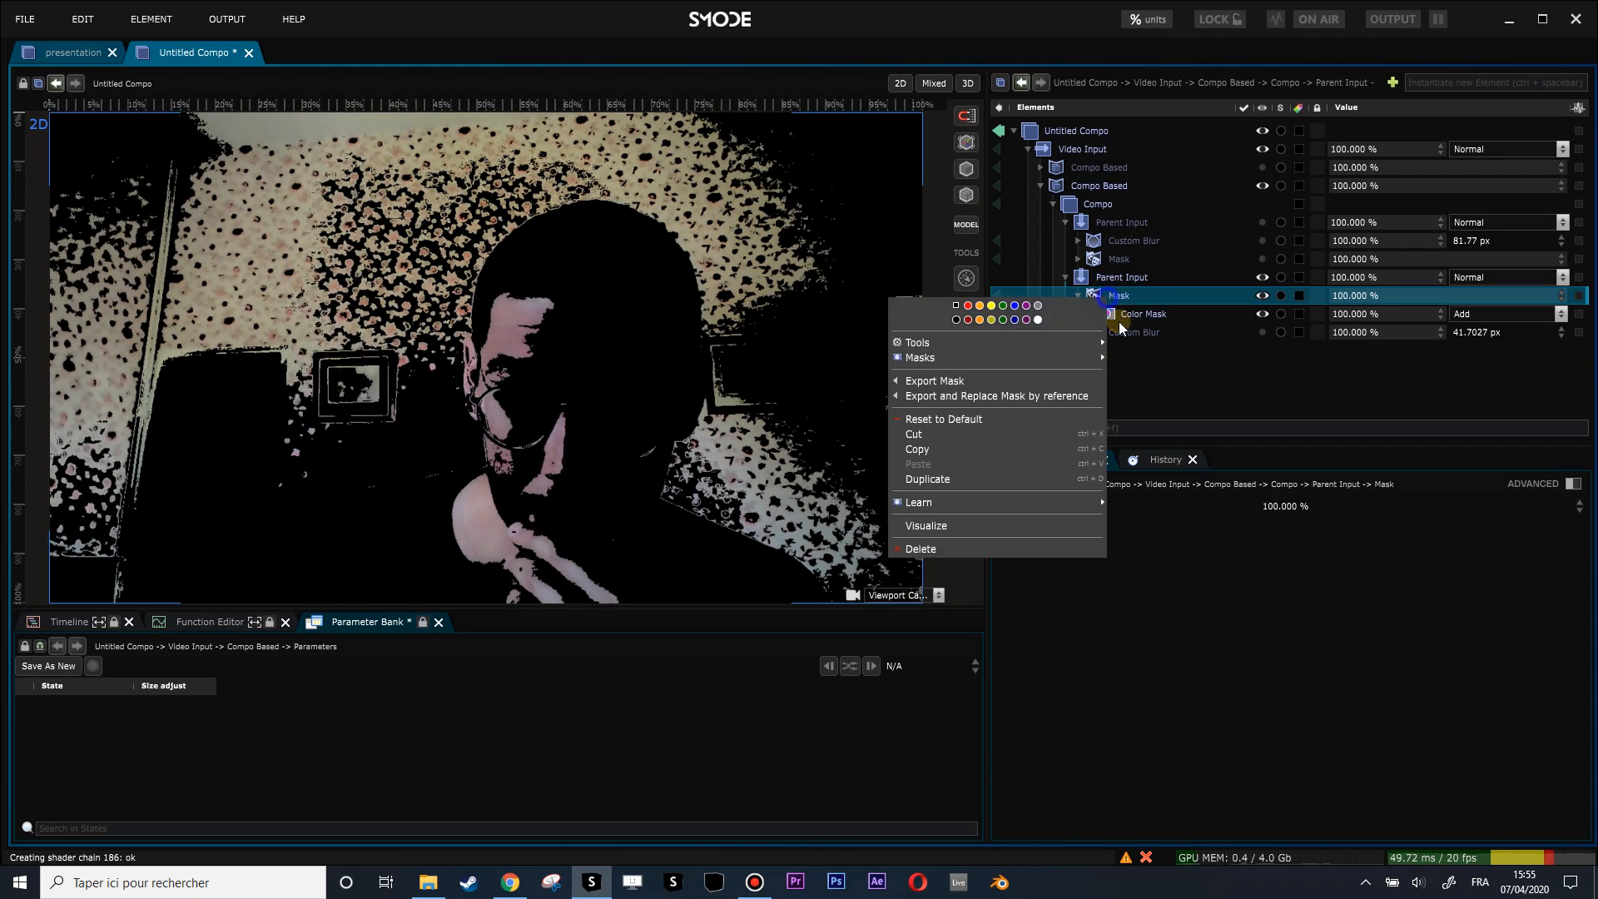
left_click(1159, 394)
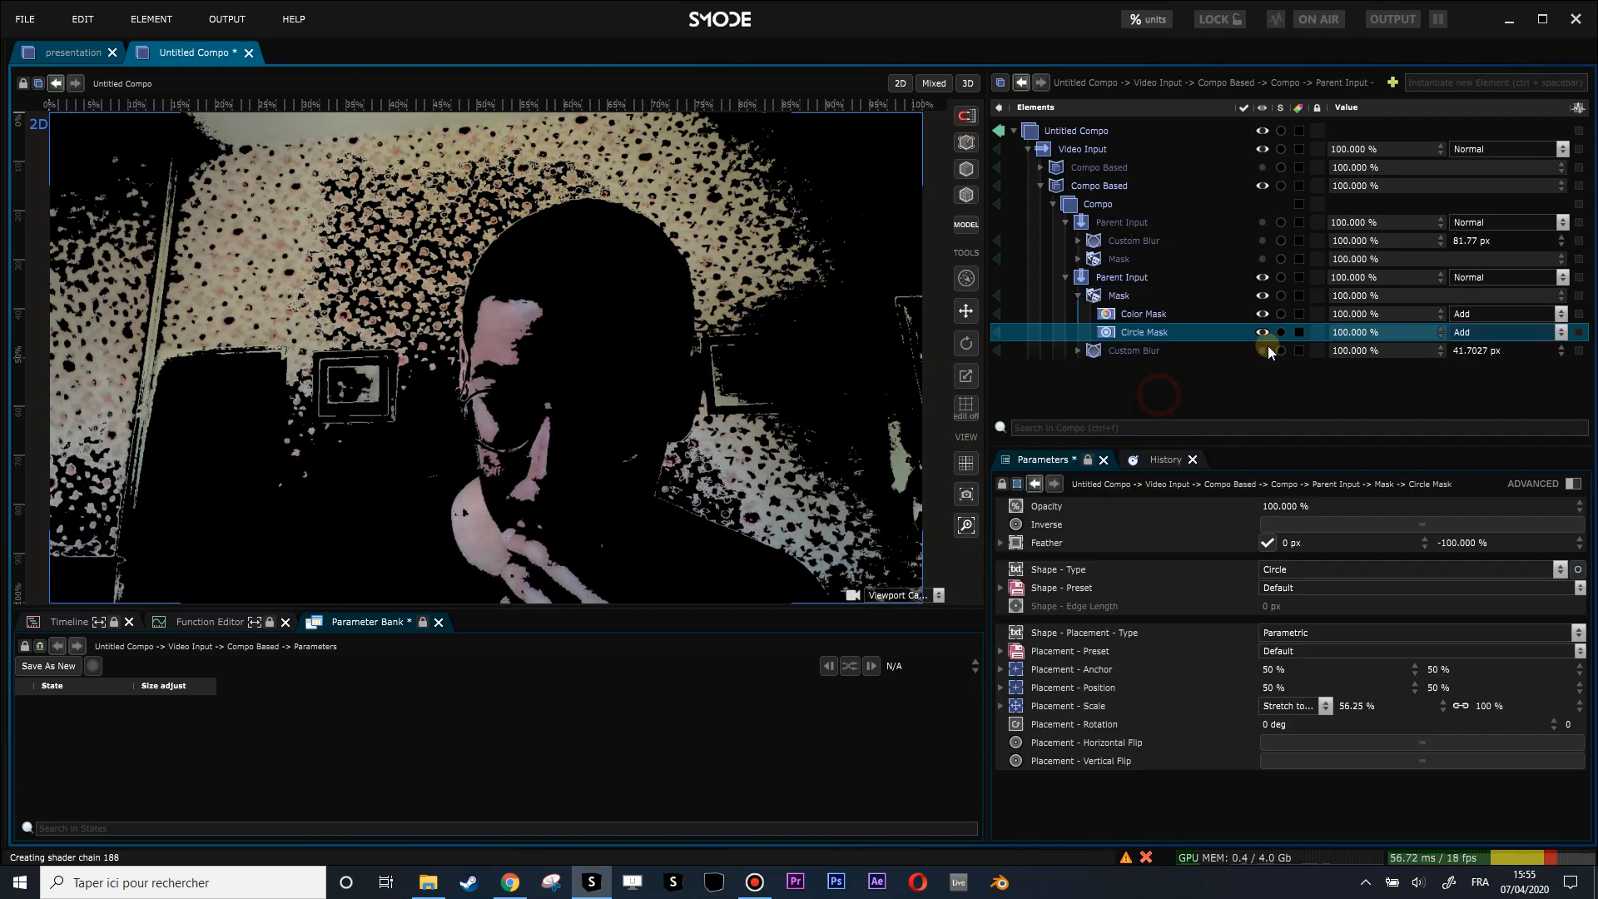
left_click(1561, 333)
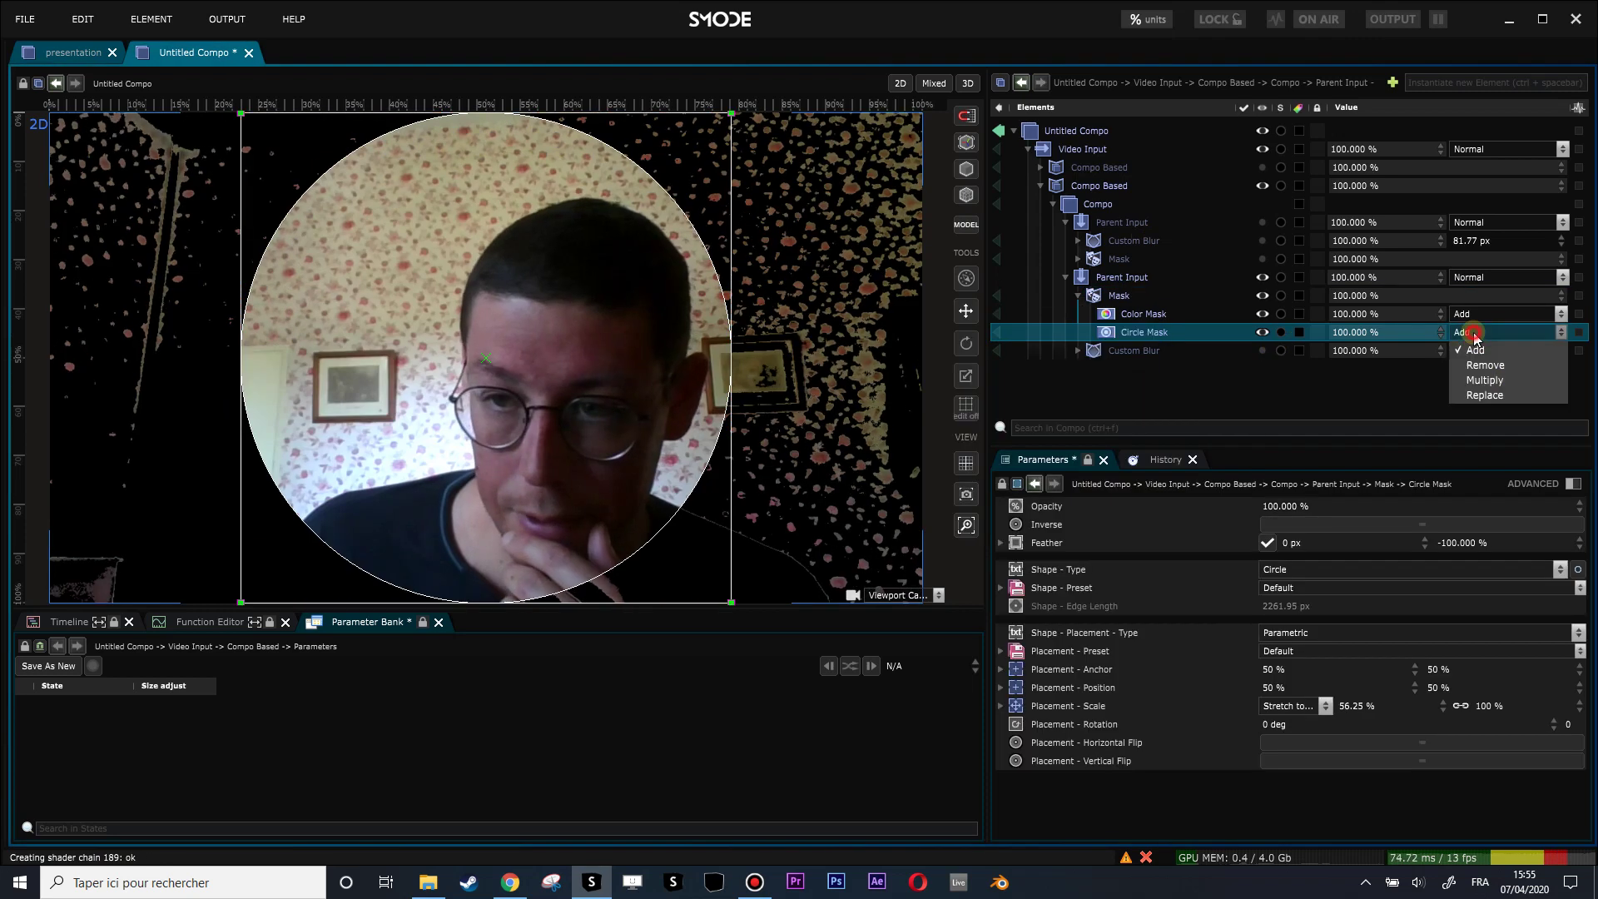
left_click(1505, 380)
left_click_drag(747, 371, 801, 424)
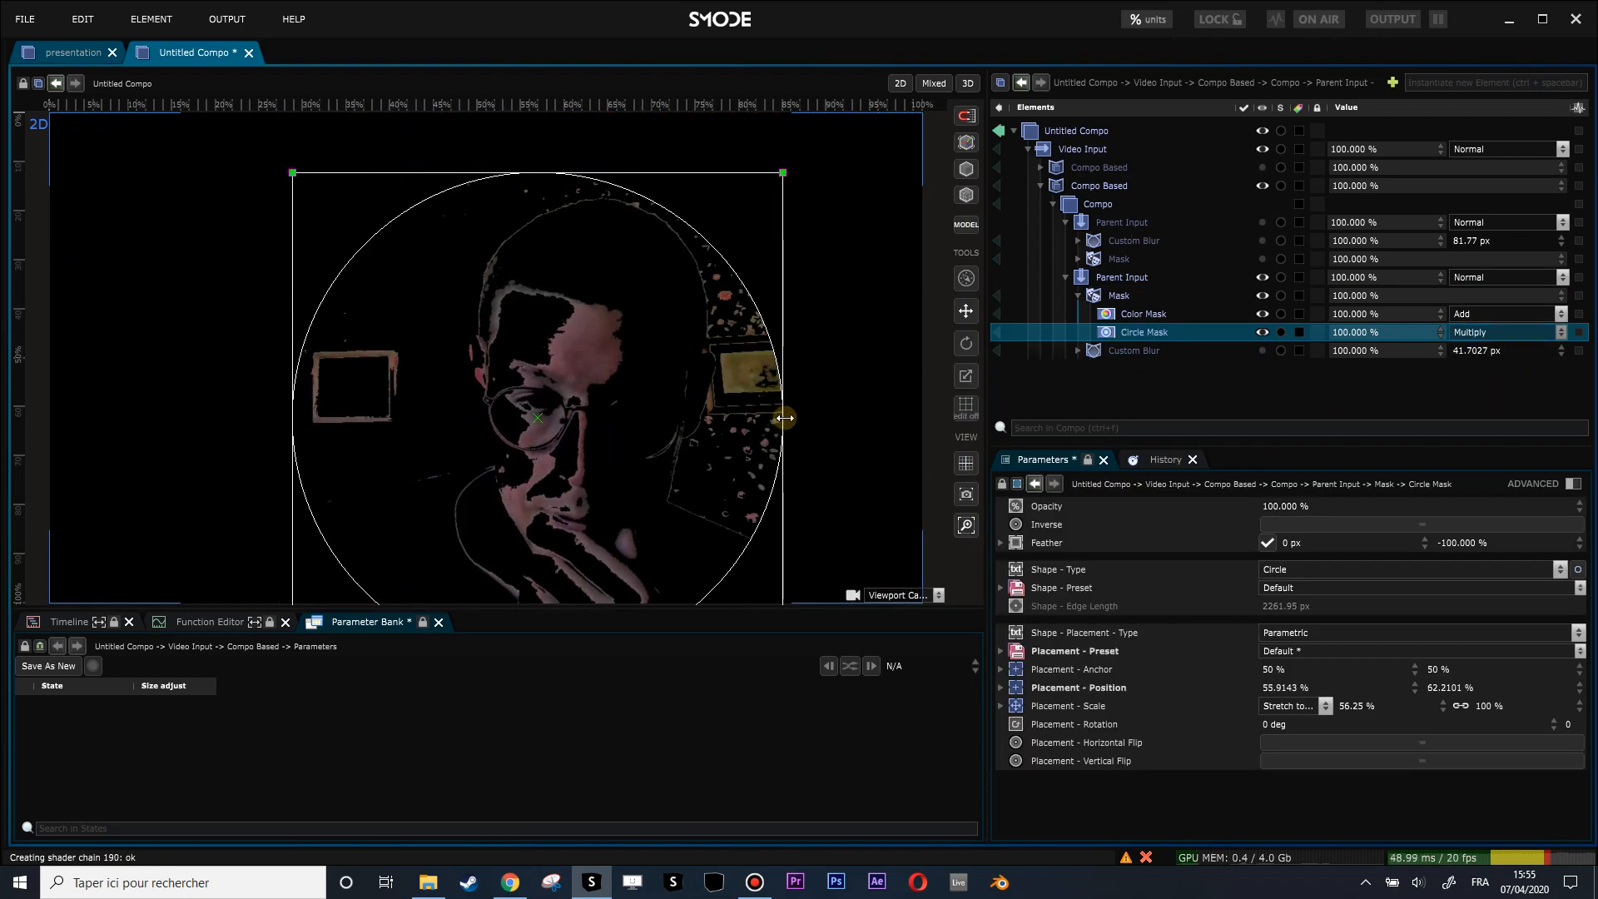
left_click(1129, 350)
key("ctrl+e")
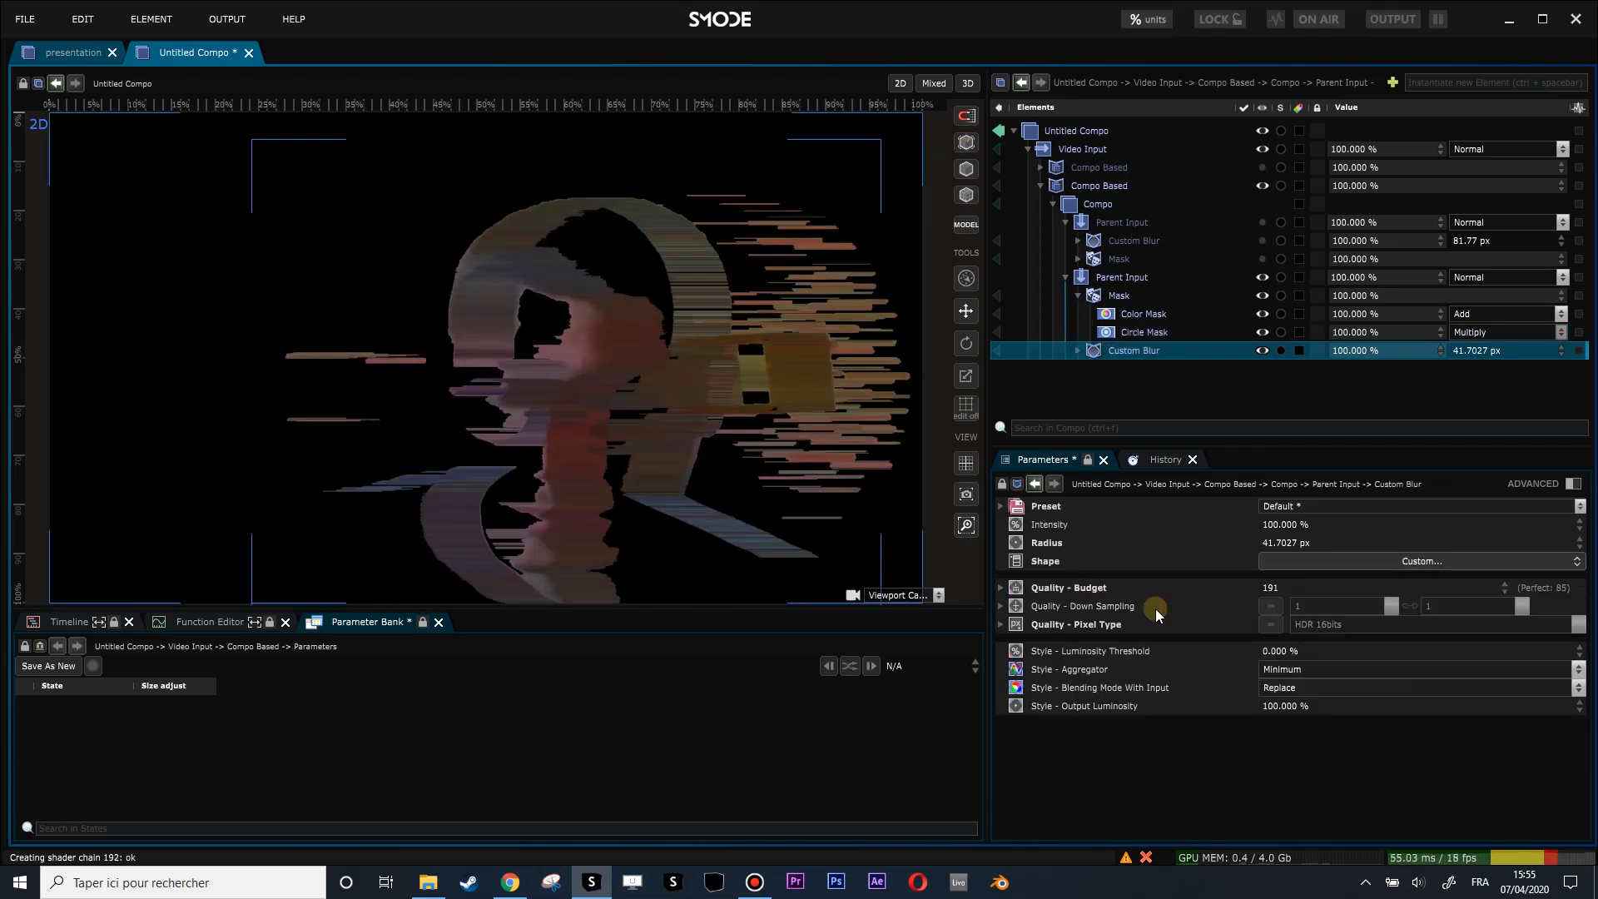
Step: Set the second Directional pass of Multi Pass to 100% Shift and -100% Centering
left_click(1073, 351)
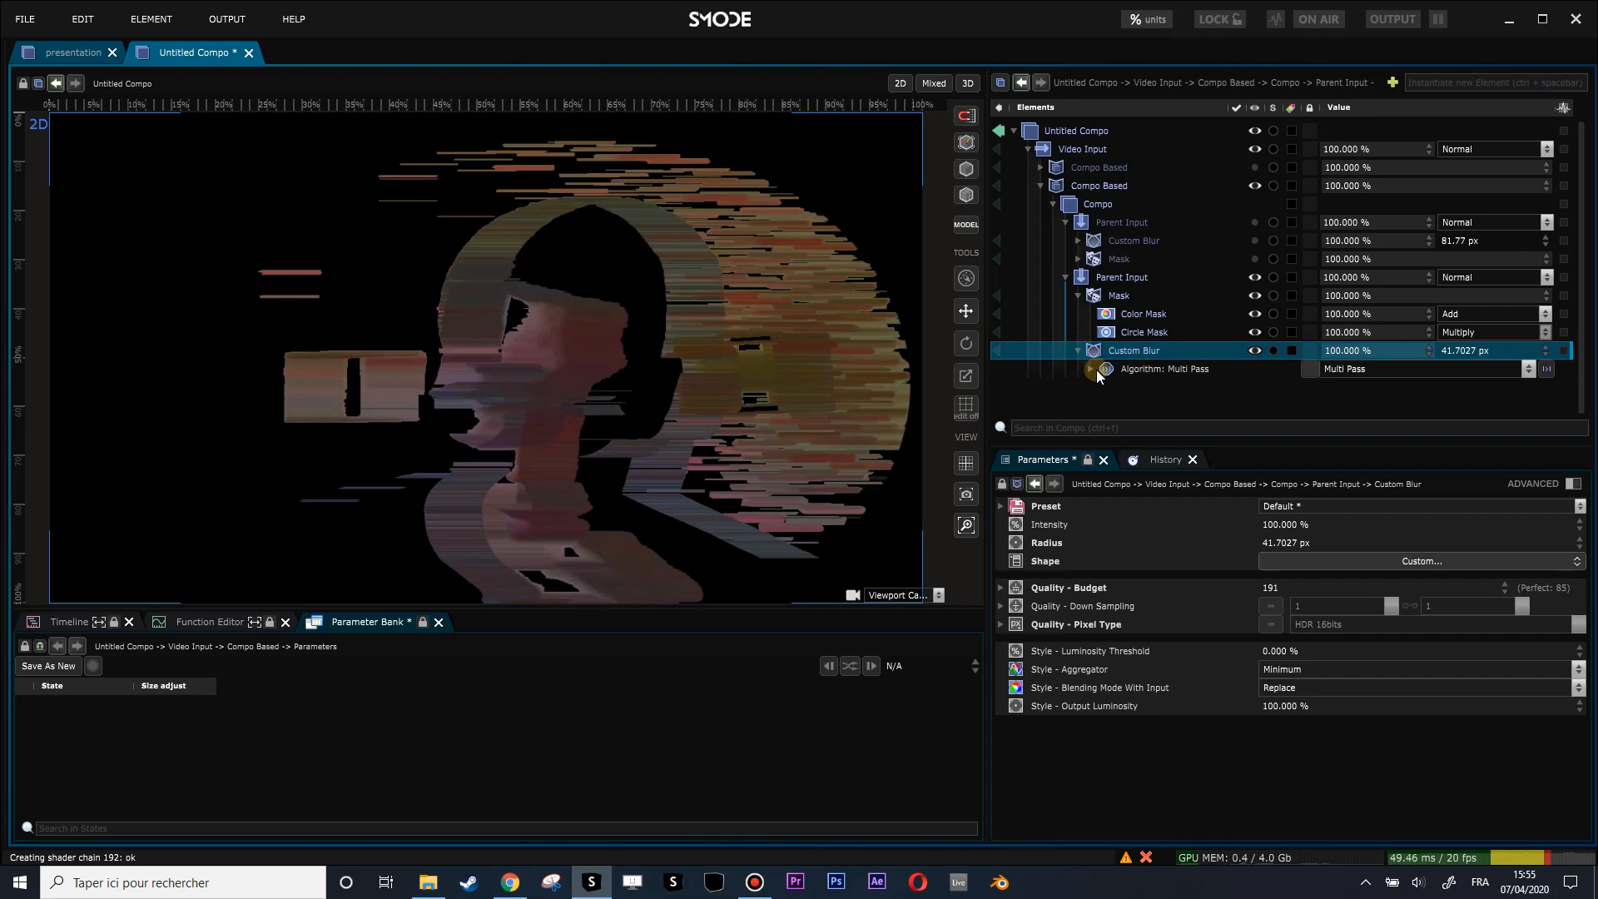
left_click(1091, 370)
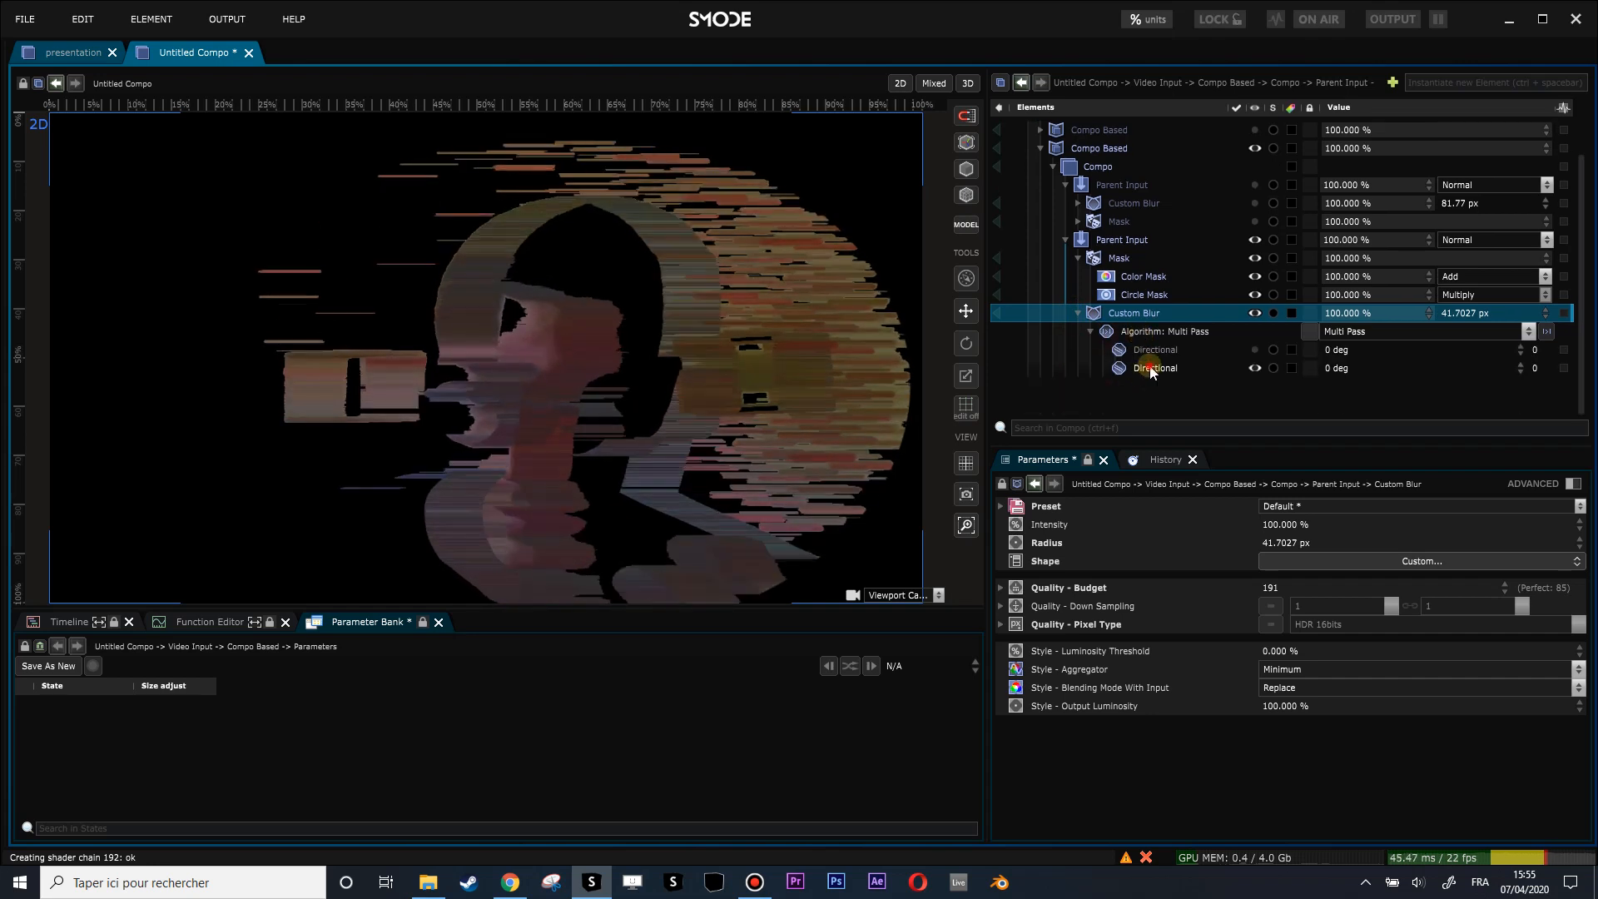
left_click(1151, 371)
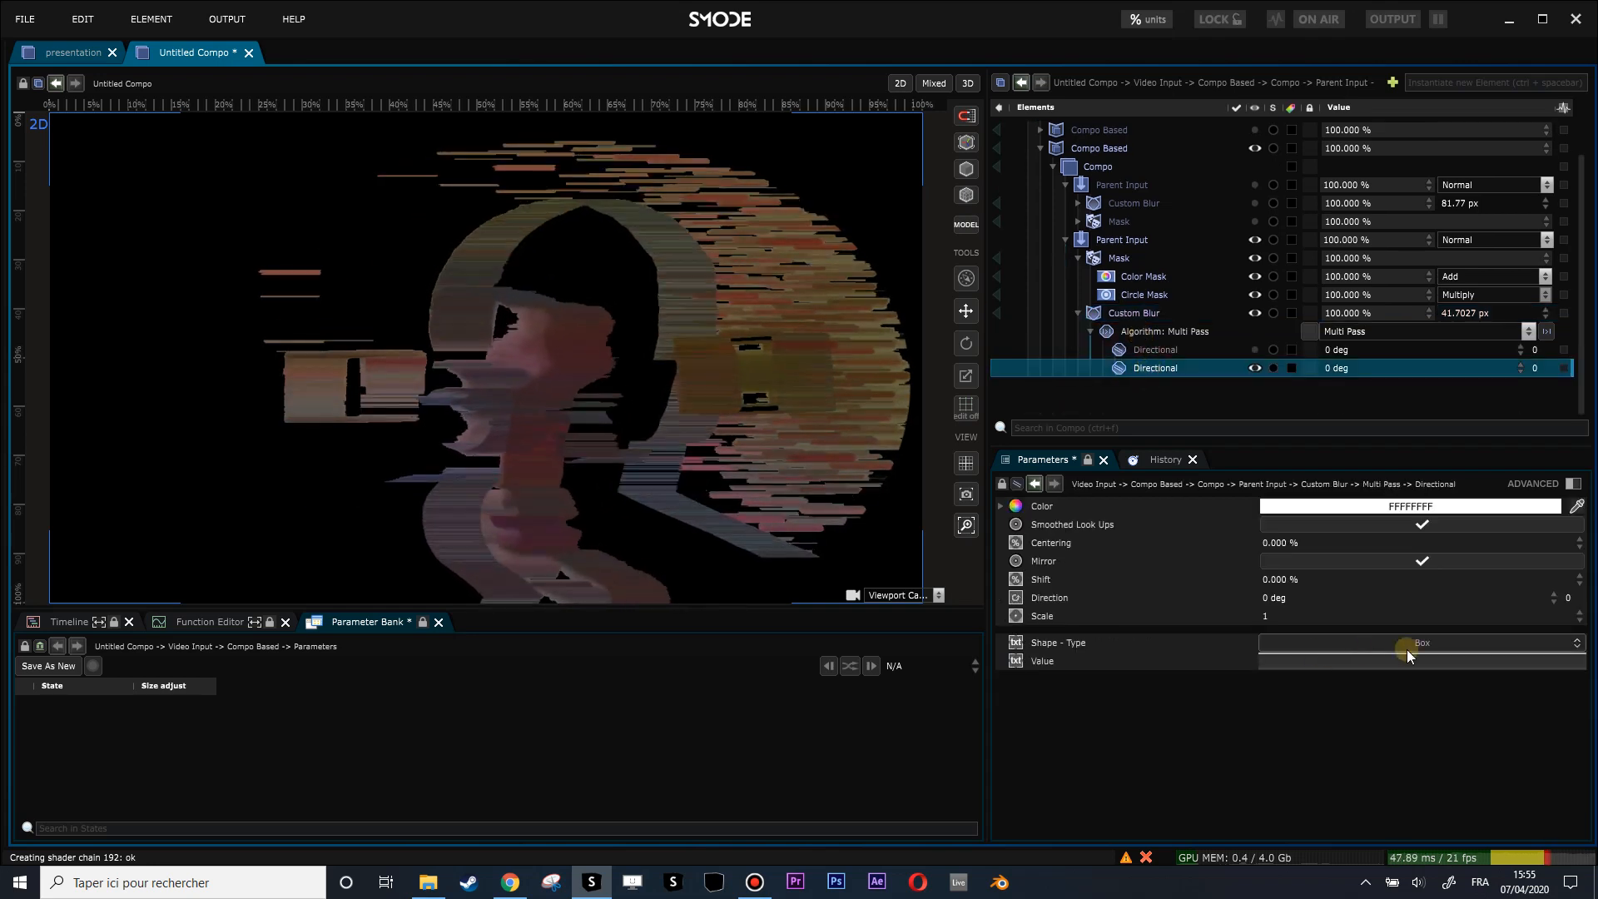
double_click(1290, 546)
type("-31.300")
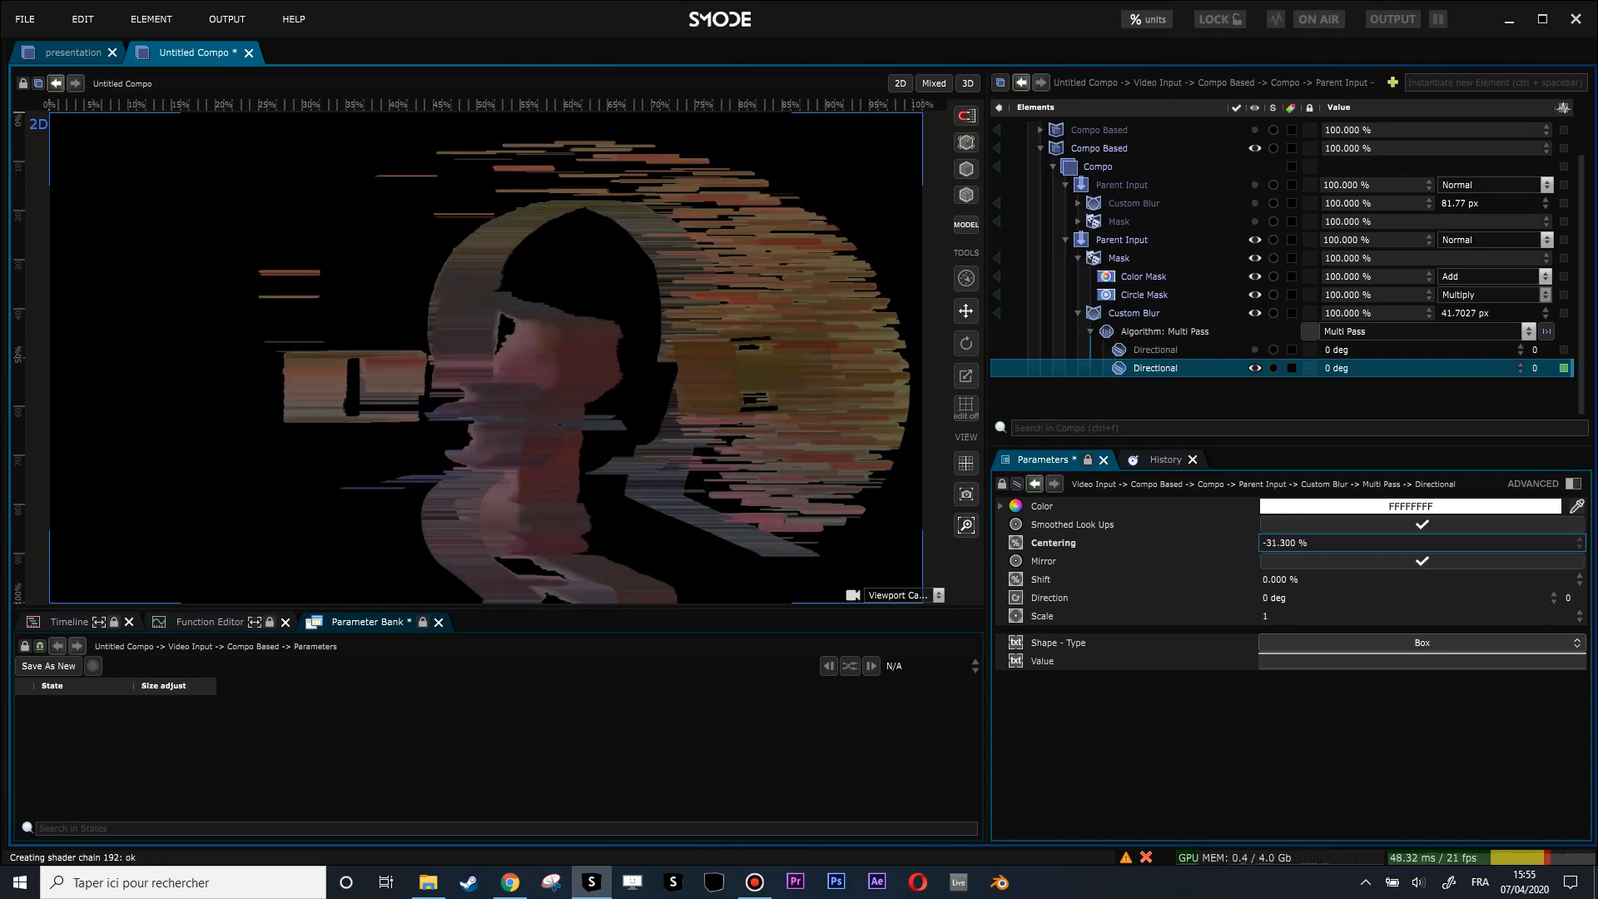
type("-100")
key("Return")
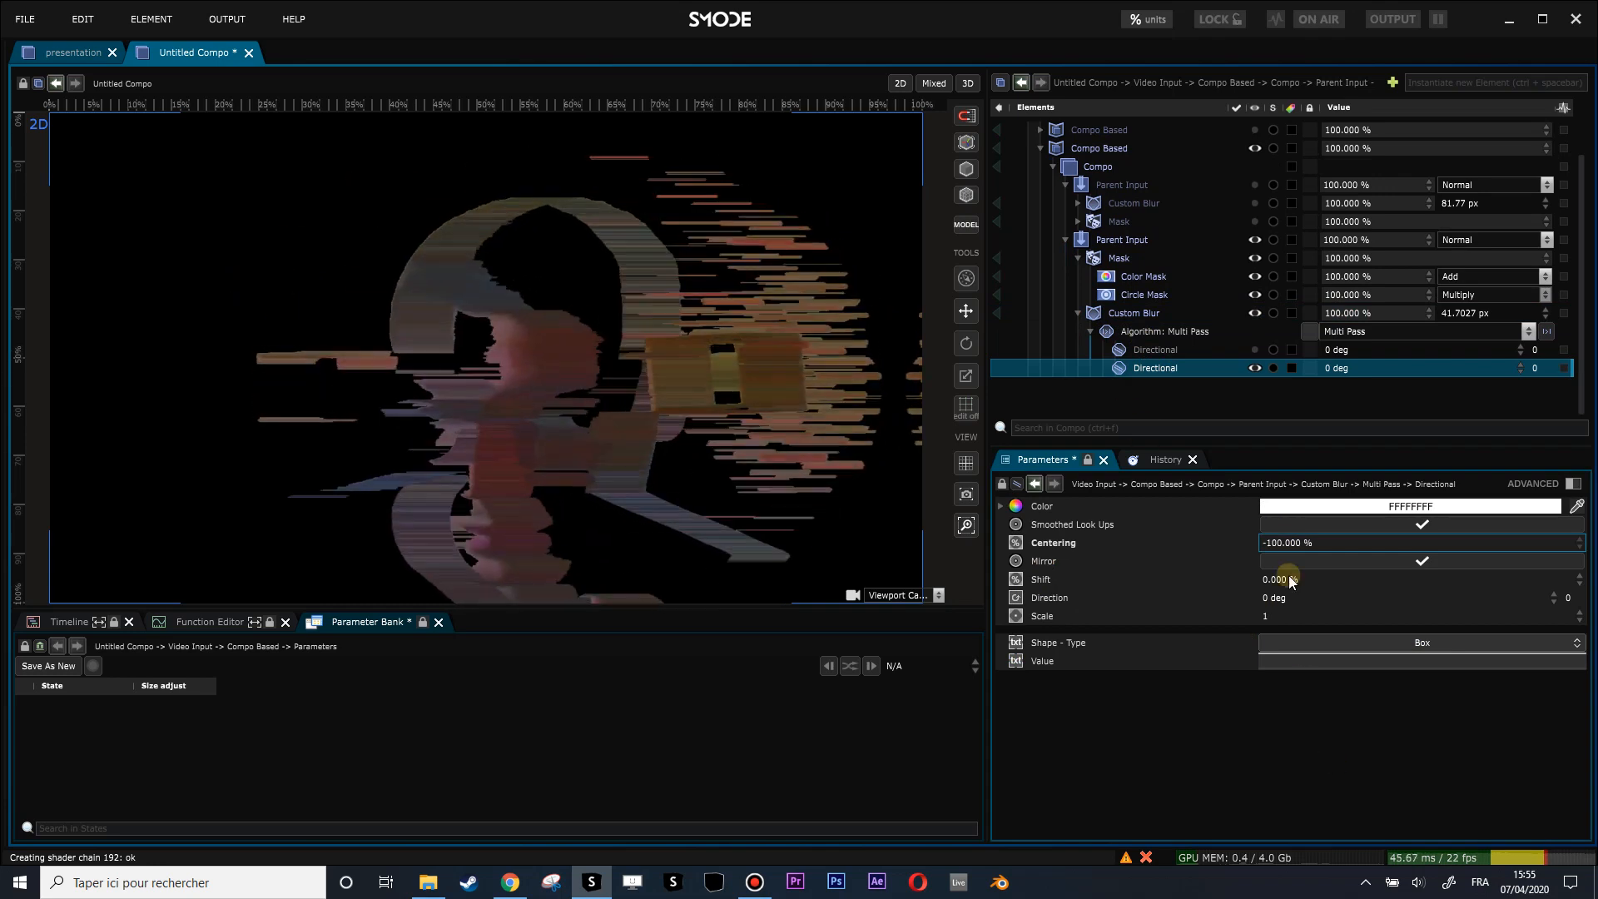
double_click(1288, 540)
type("0")
key("Return")
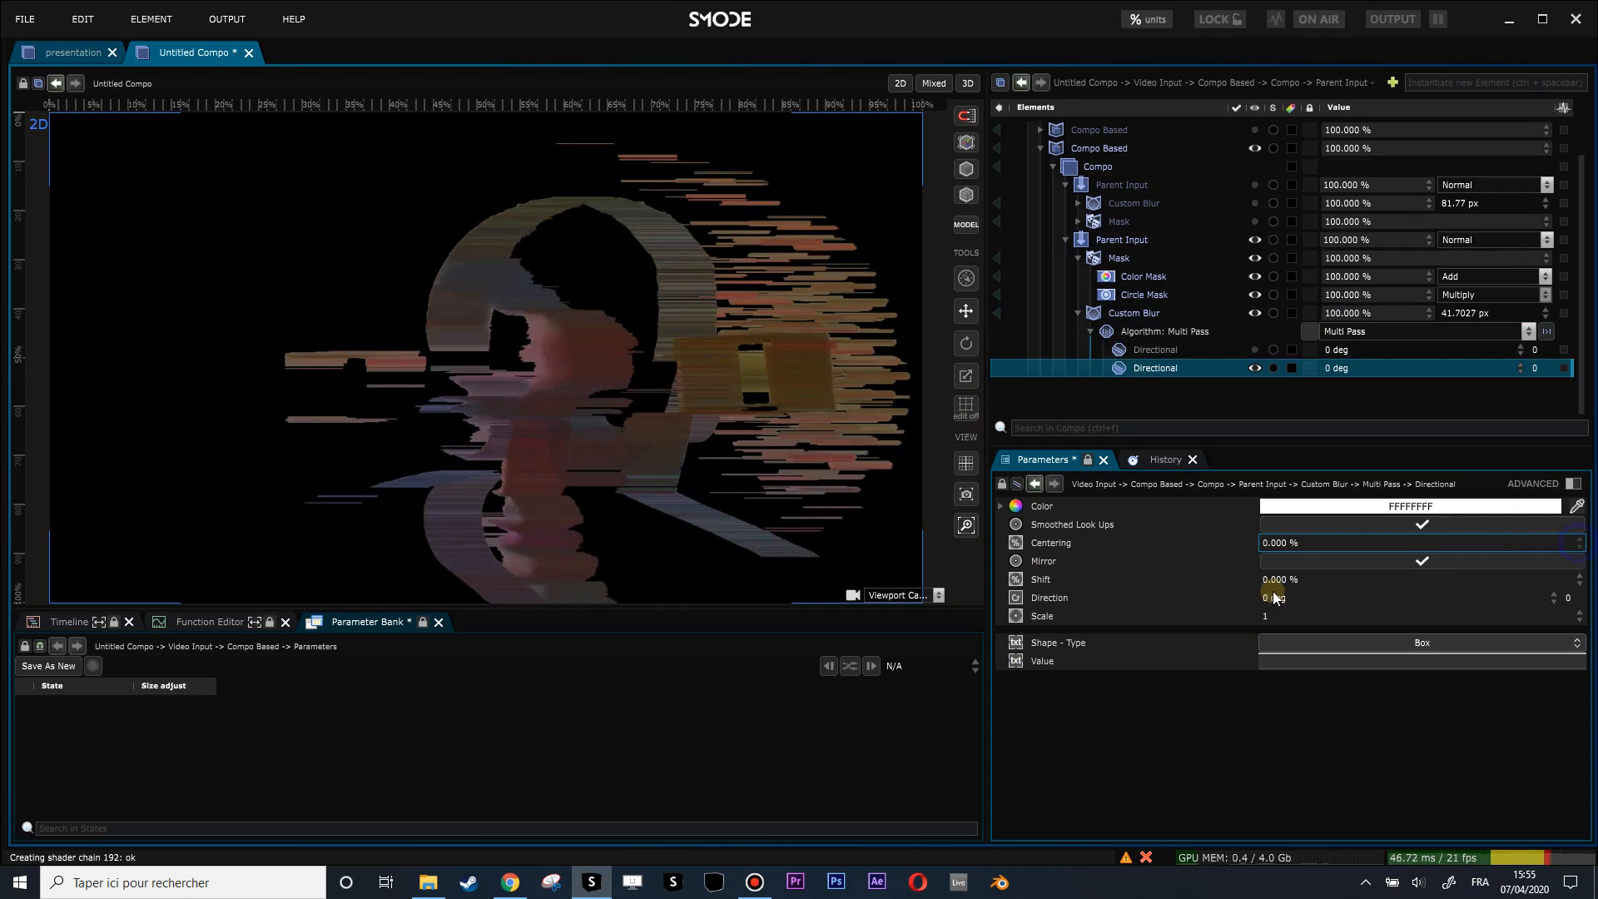
mouse_move(1285, 578)
left_mouse_down()
mouse_move(1349, 578)
mouse_move(1261, 579)
mouse_move(1361, 577)
left_mouse_up()
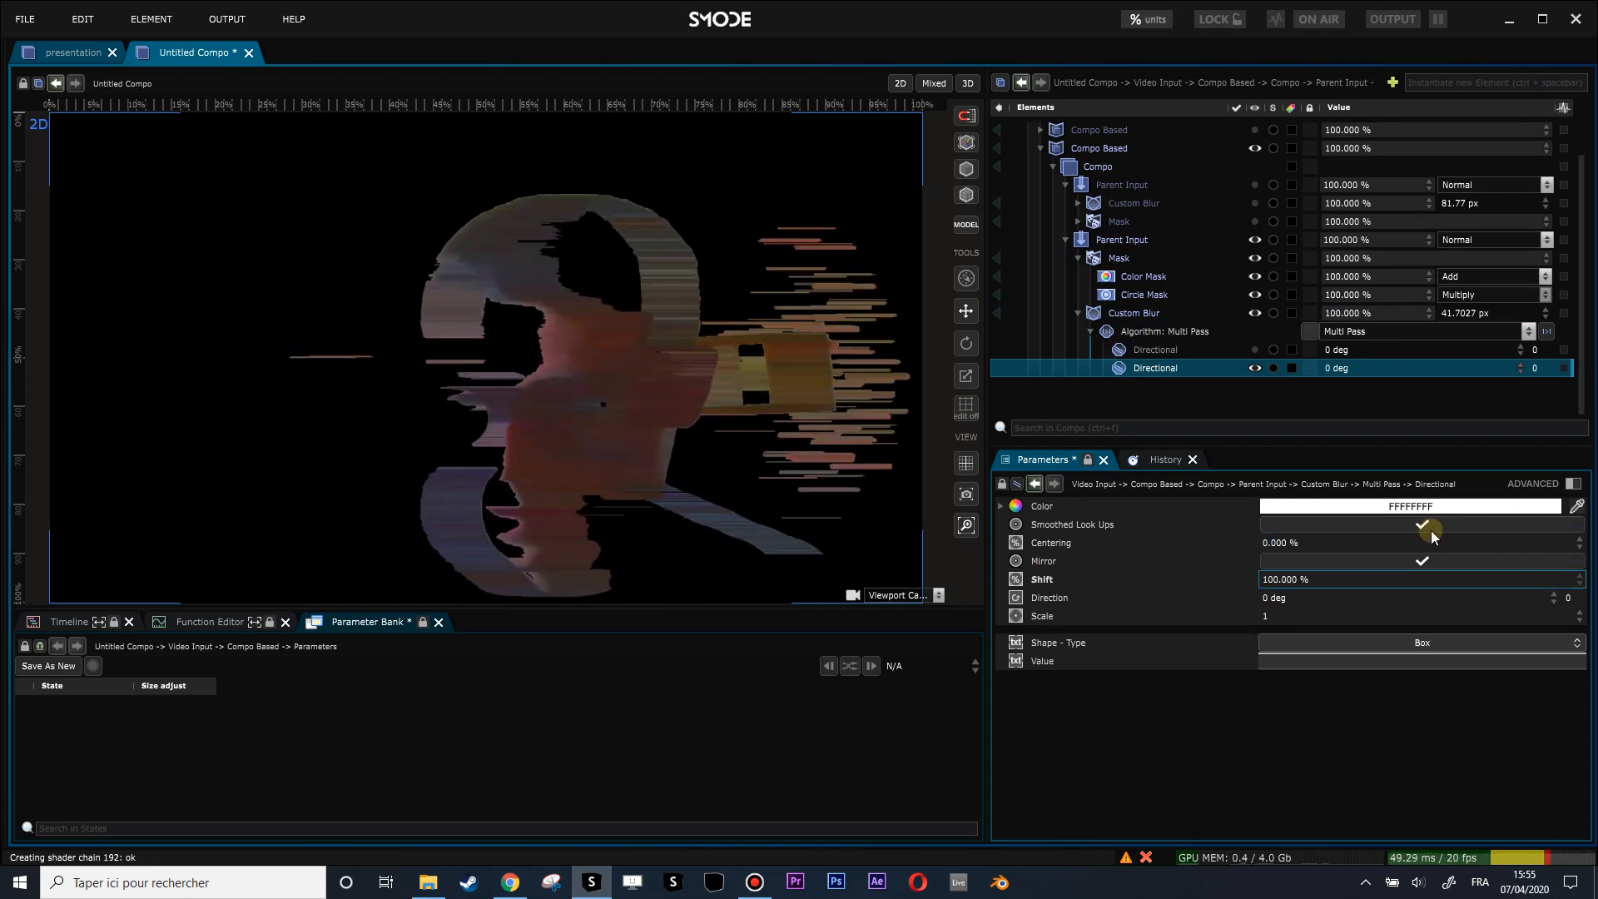
left_click_drag(1281, 541, 1261, 541)
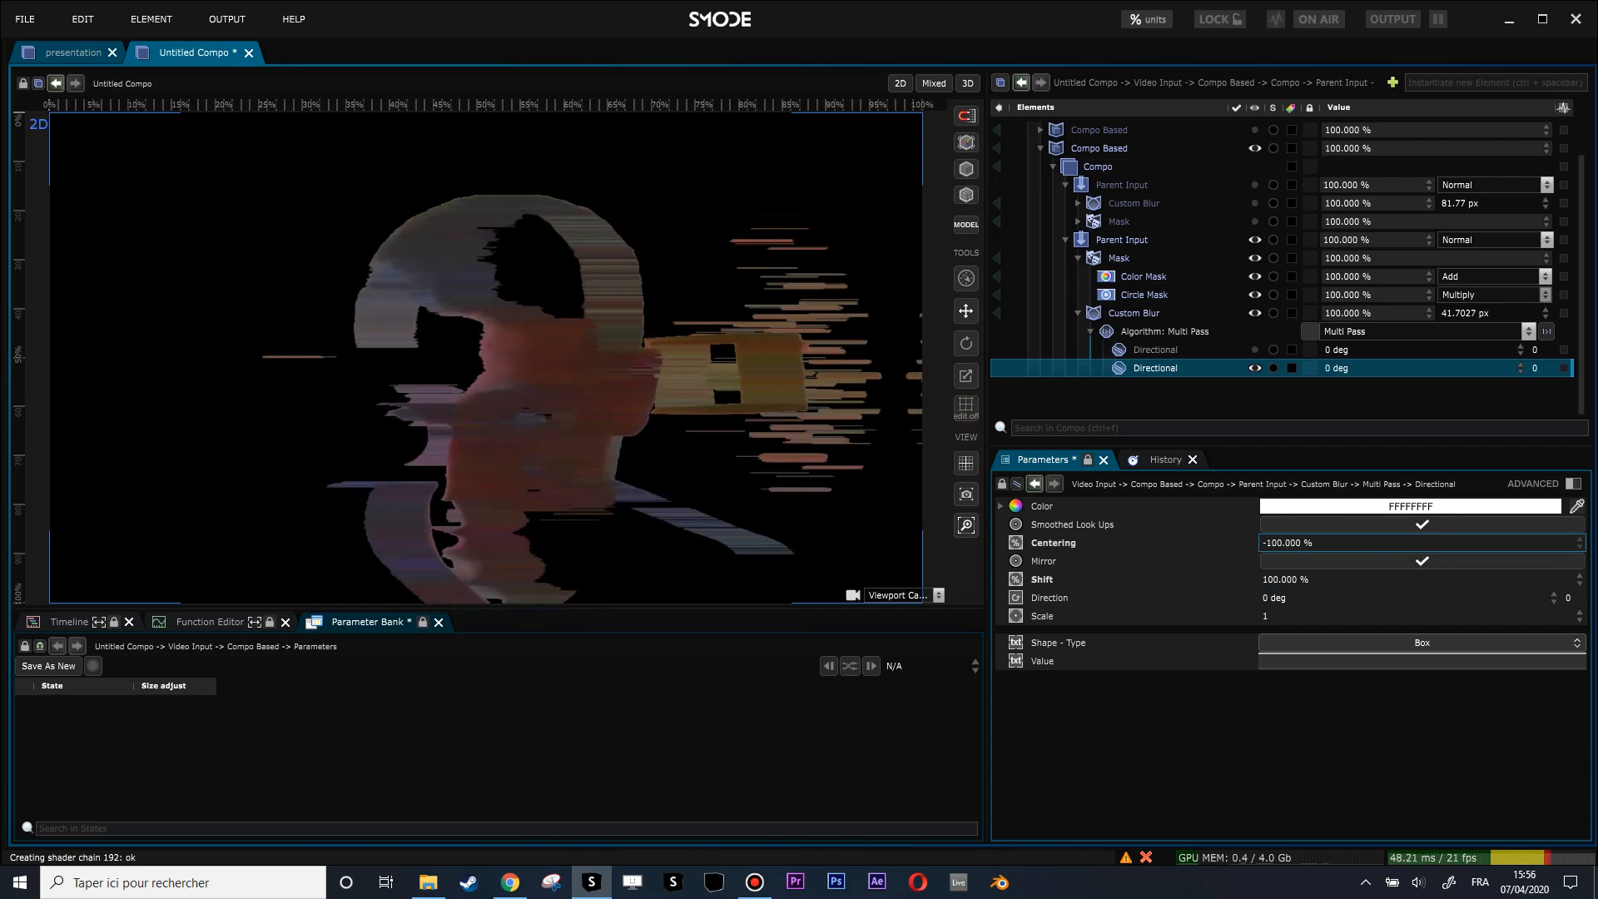
Step: Enable the first Parent Input so the unblurred webcam shows behind the second layer
left_click(1107, 186)
key("ctrl+e")
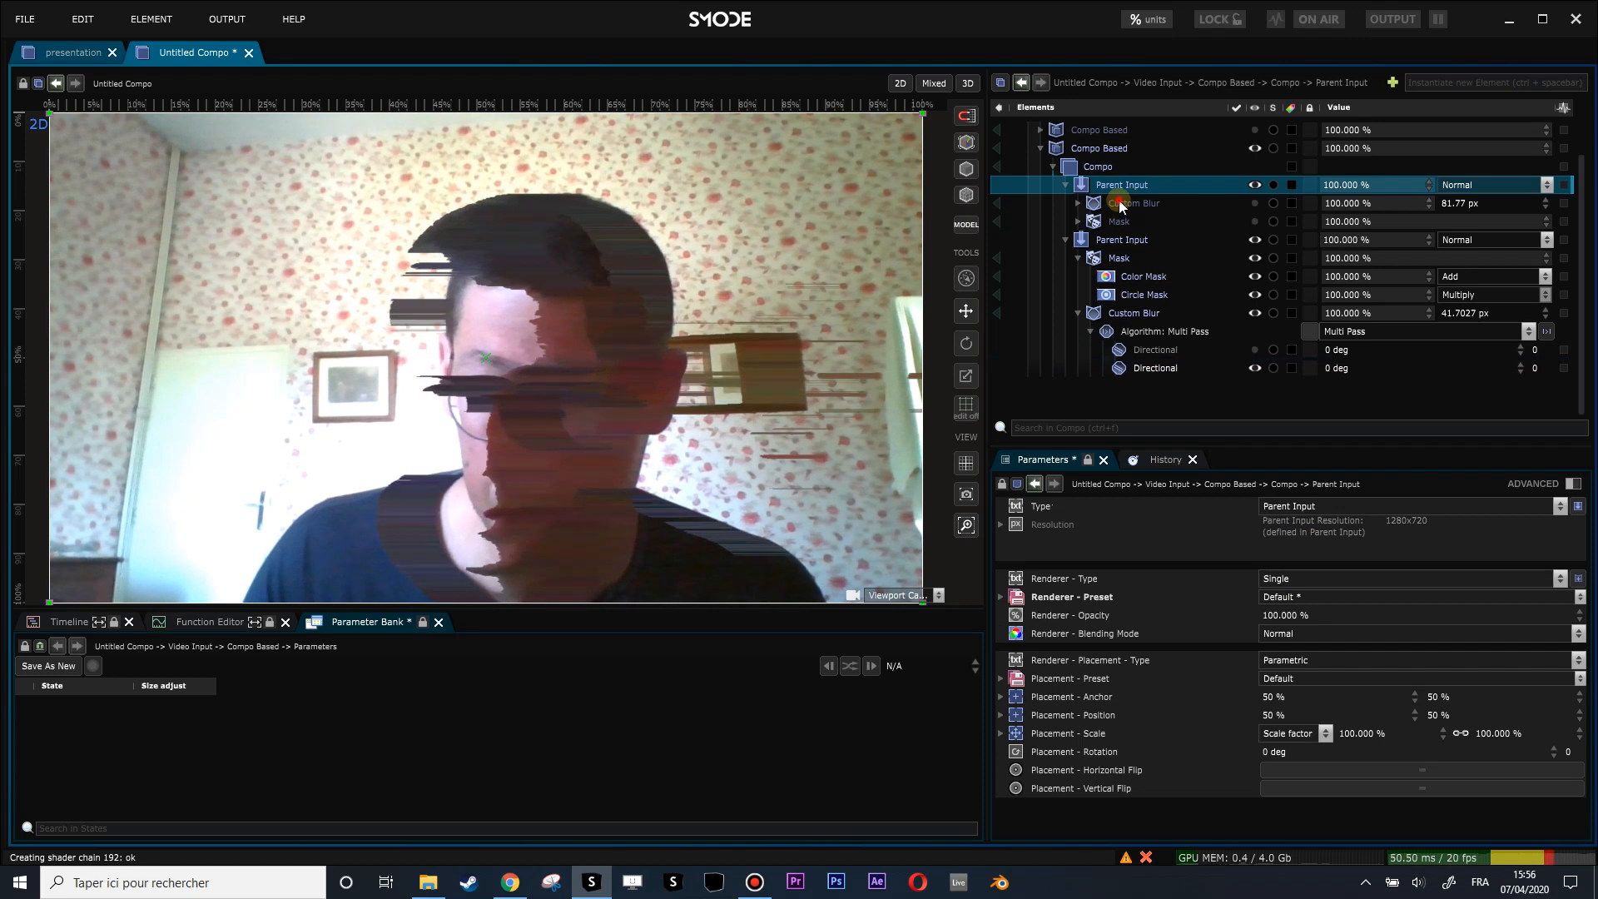
left_click(1117, 207)
left_click(1121, 222)
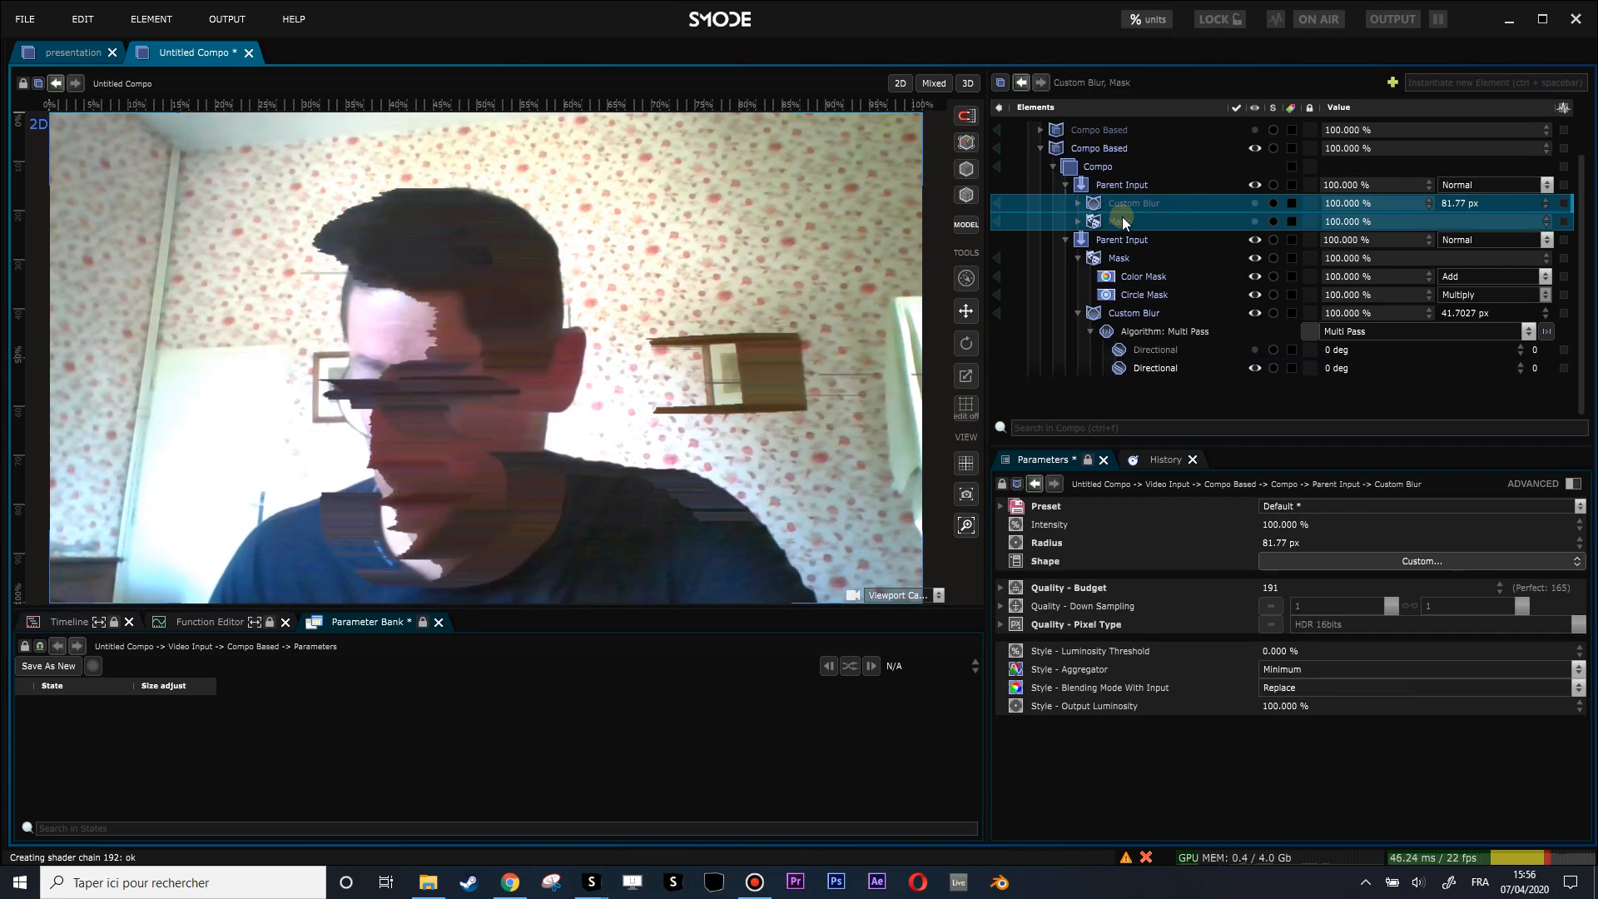
left_click(1121, 239)
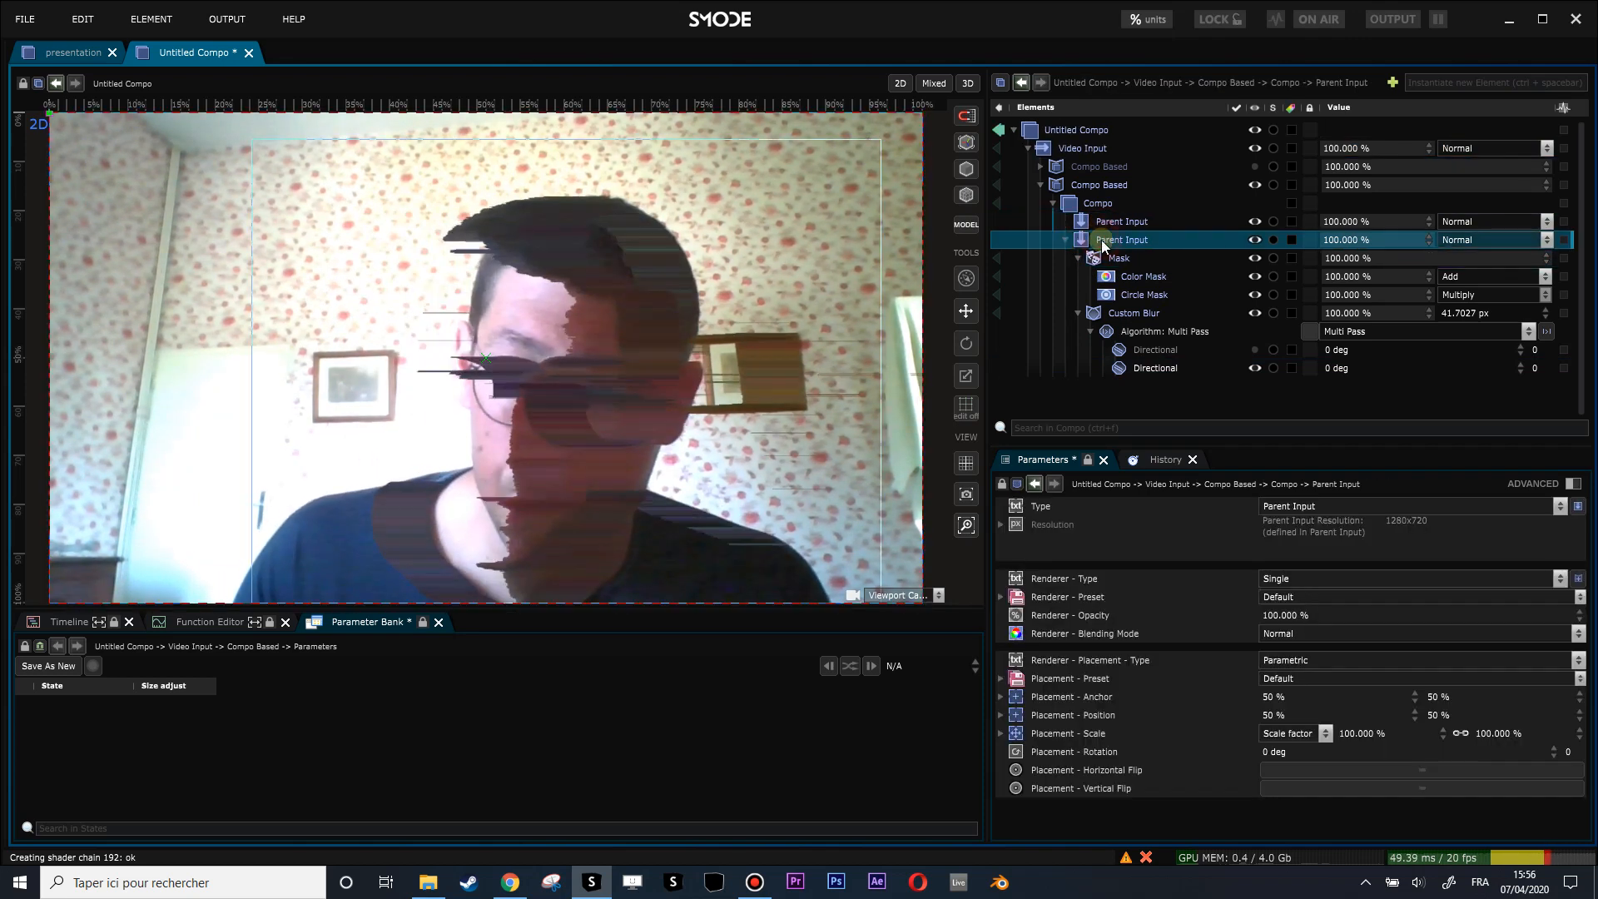
key("ctrl+e")
key("ctrl+e")
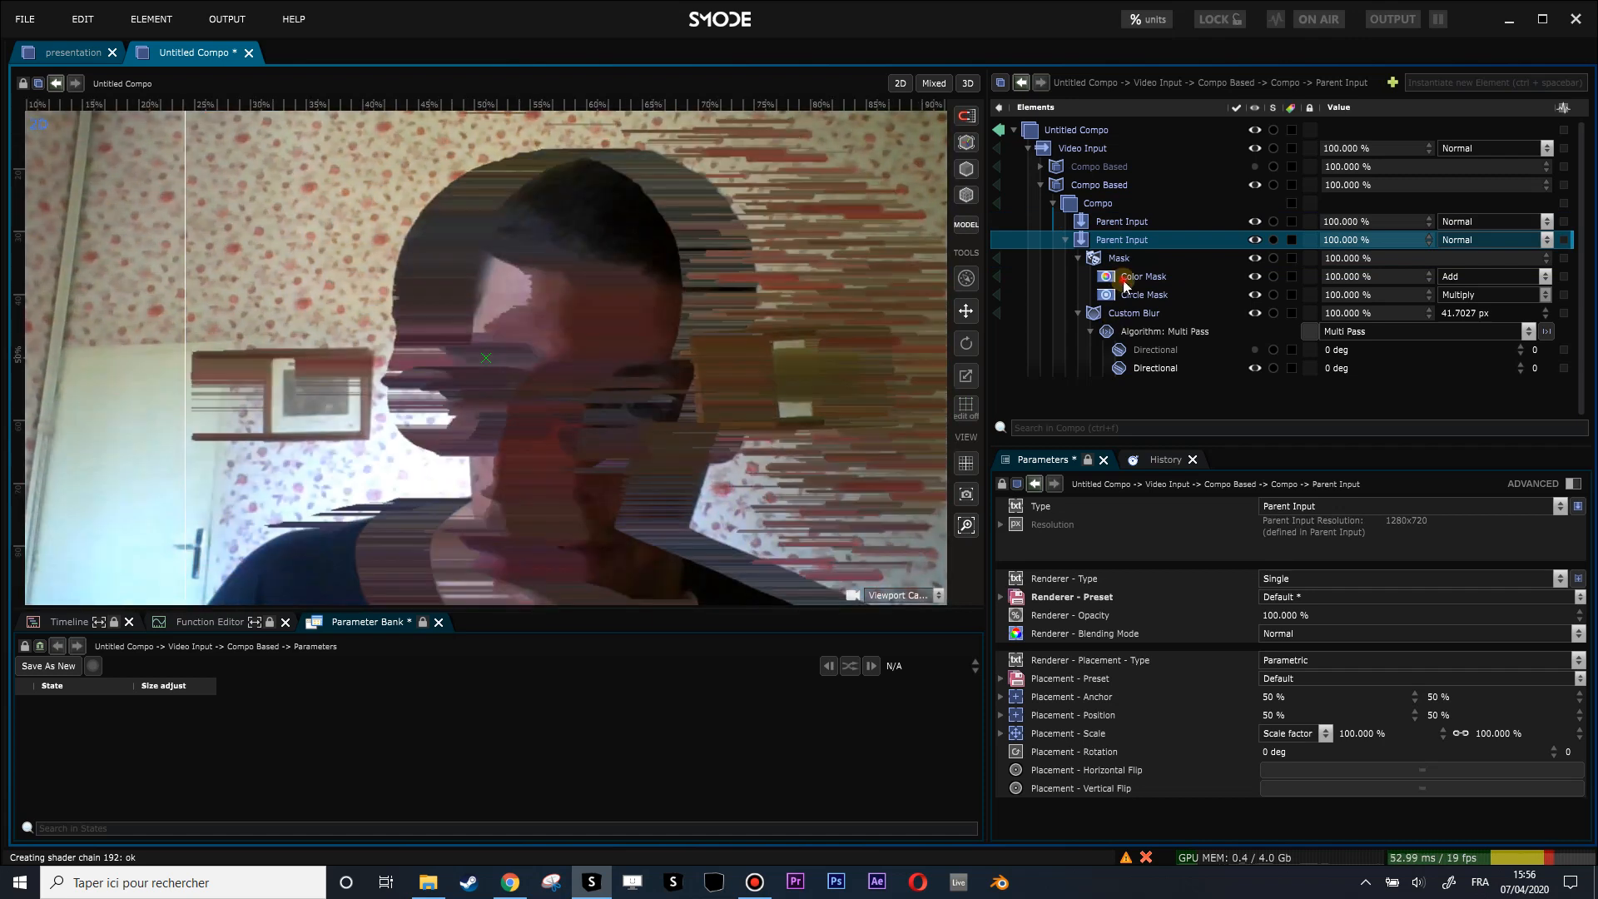
Step: Reset the Custom Blur radius to 0 px, then scrub it up to 46.29 px
left_click(1136, 277)
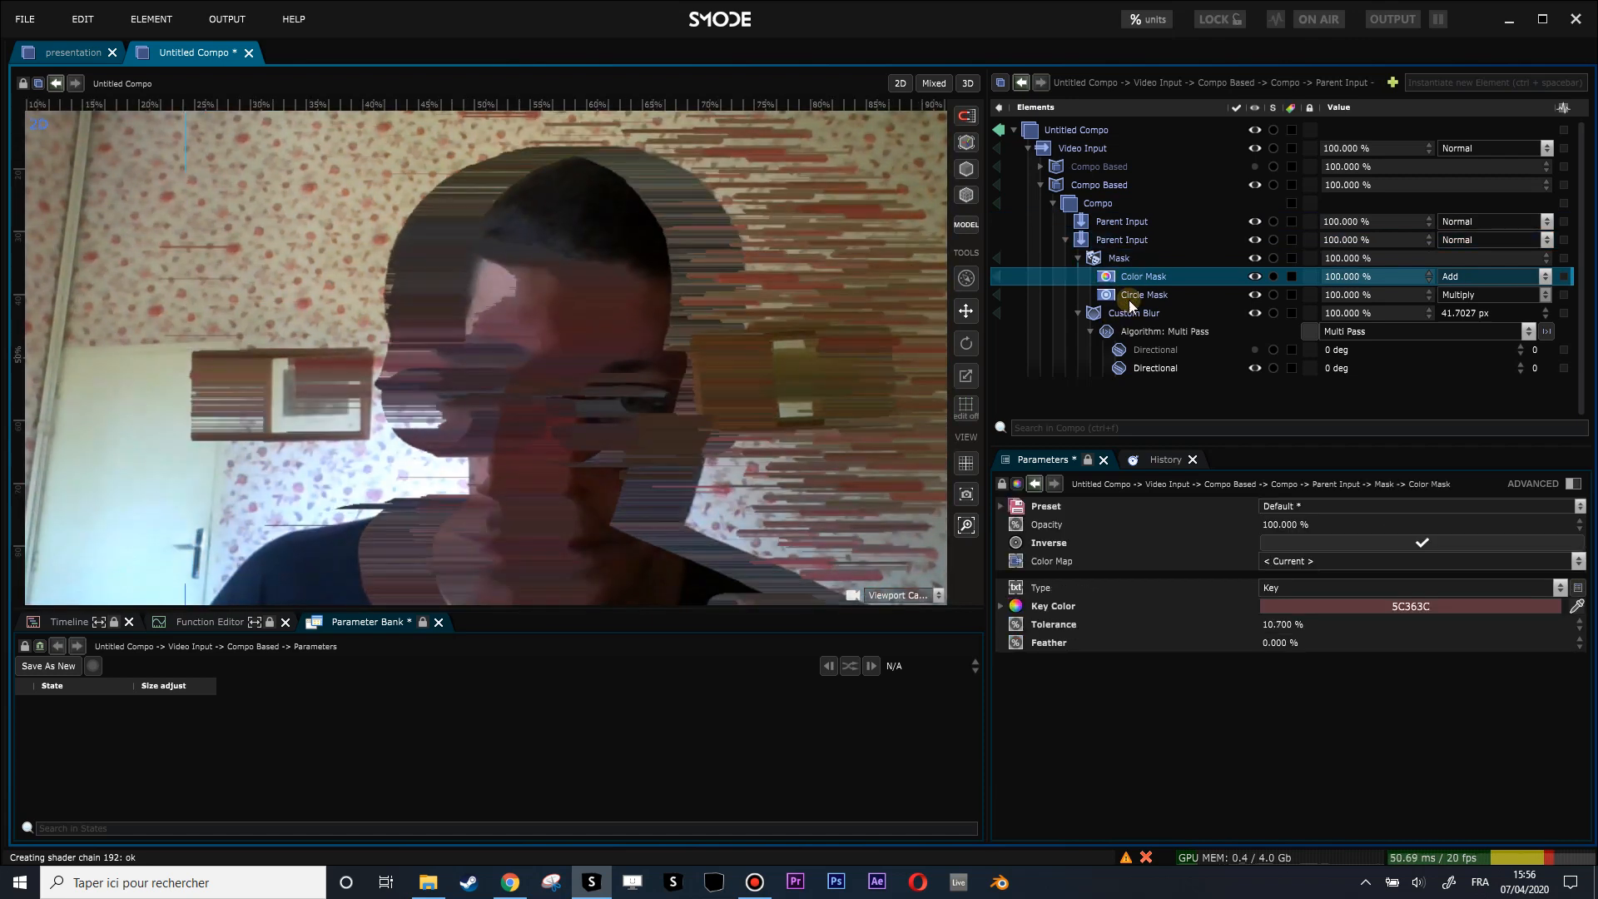
left_click(1128, 297)
left_click(1127, 313)
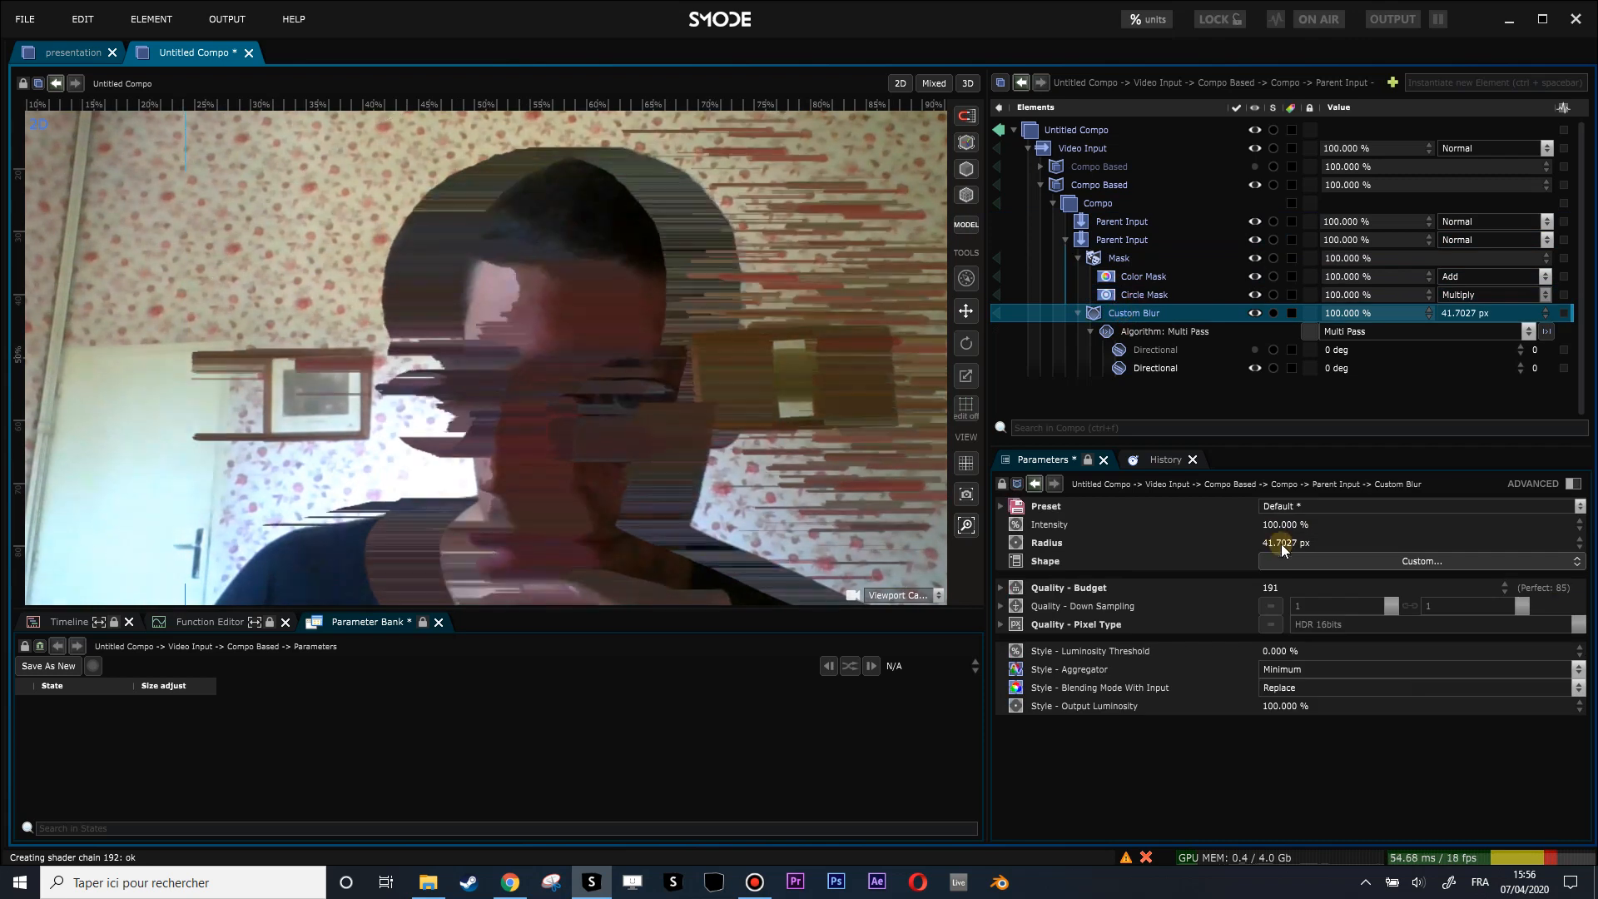
double_click(1280, 542)
type("0")
key("Return")
left_click_drag(1451, 314, 1547, 313)
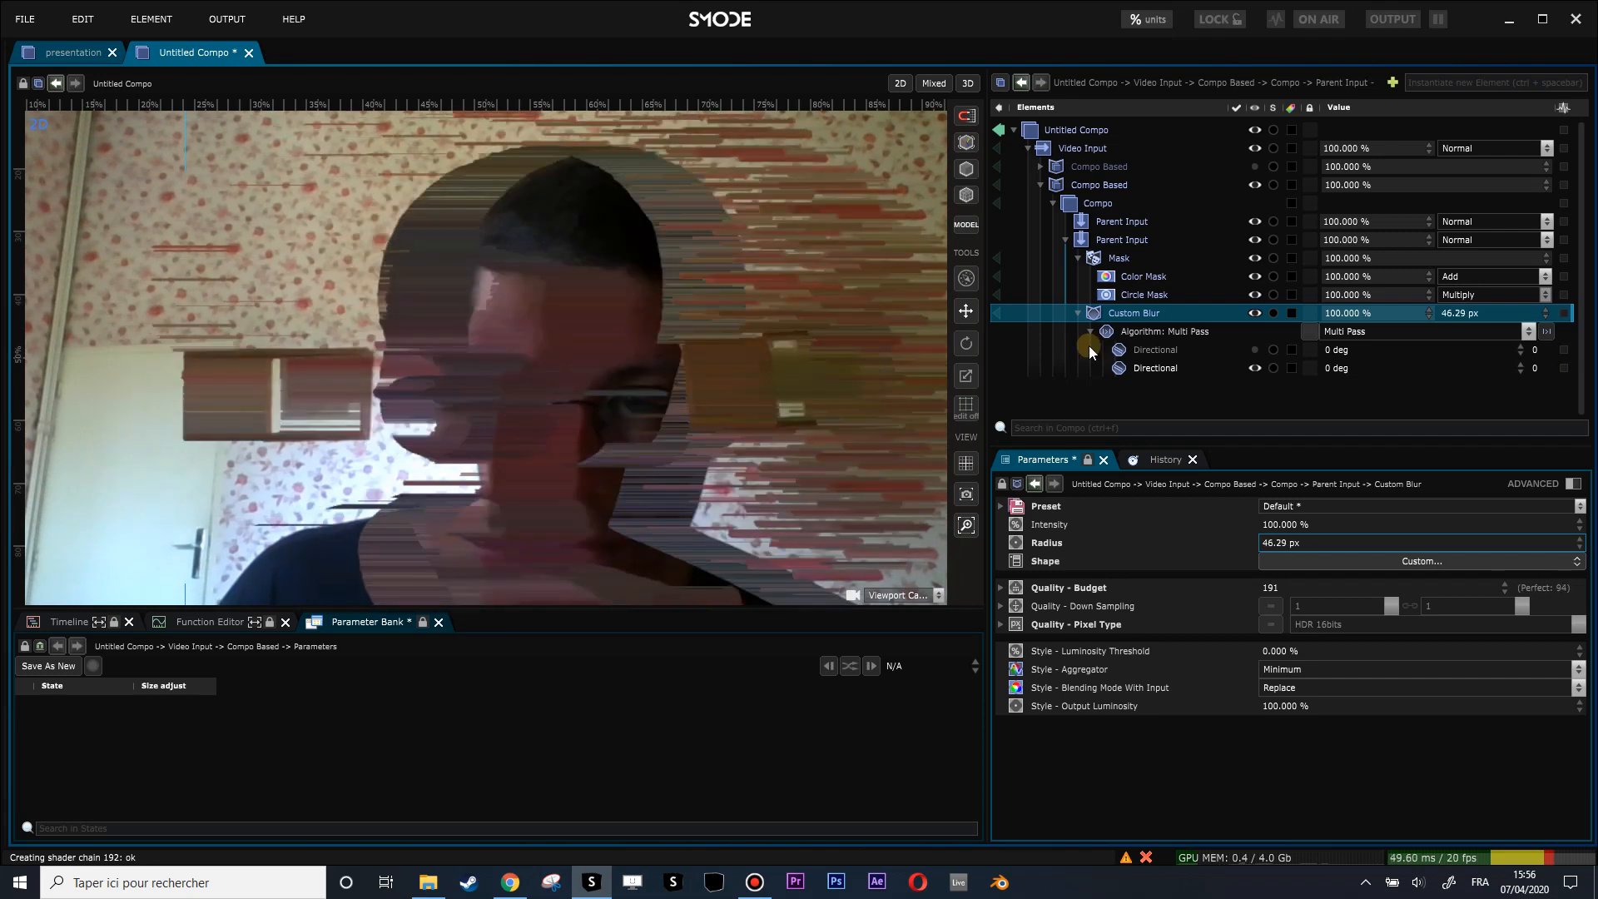
Step: Scrub the second Directional pass's Centering up to 100%
left_click(1153, 369)
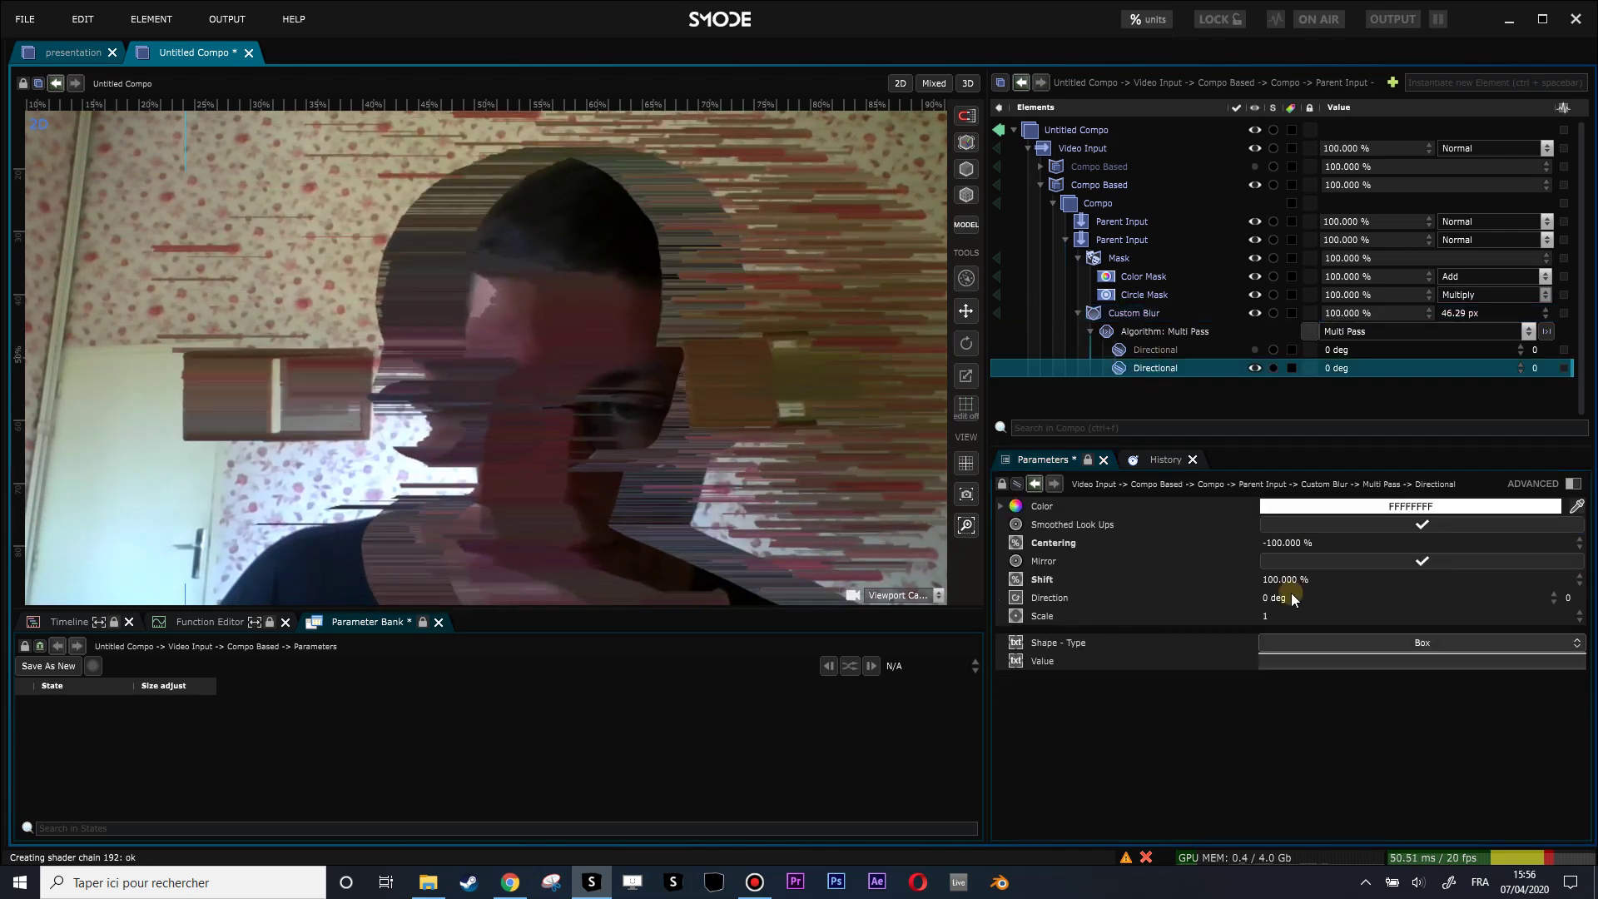
left_click(1285, 543)
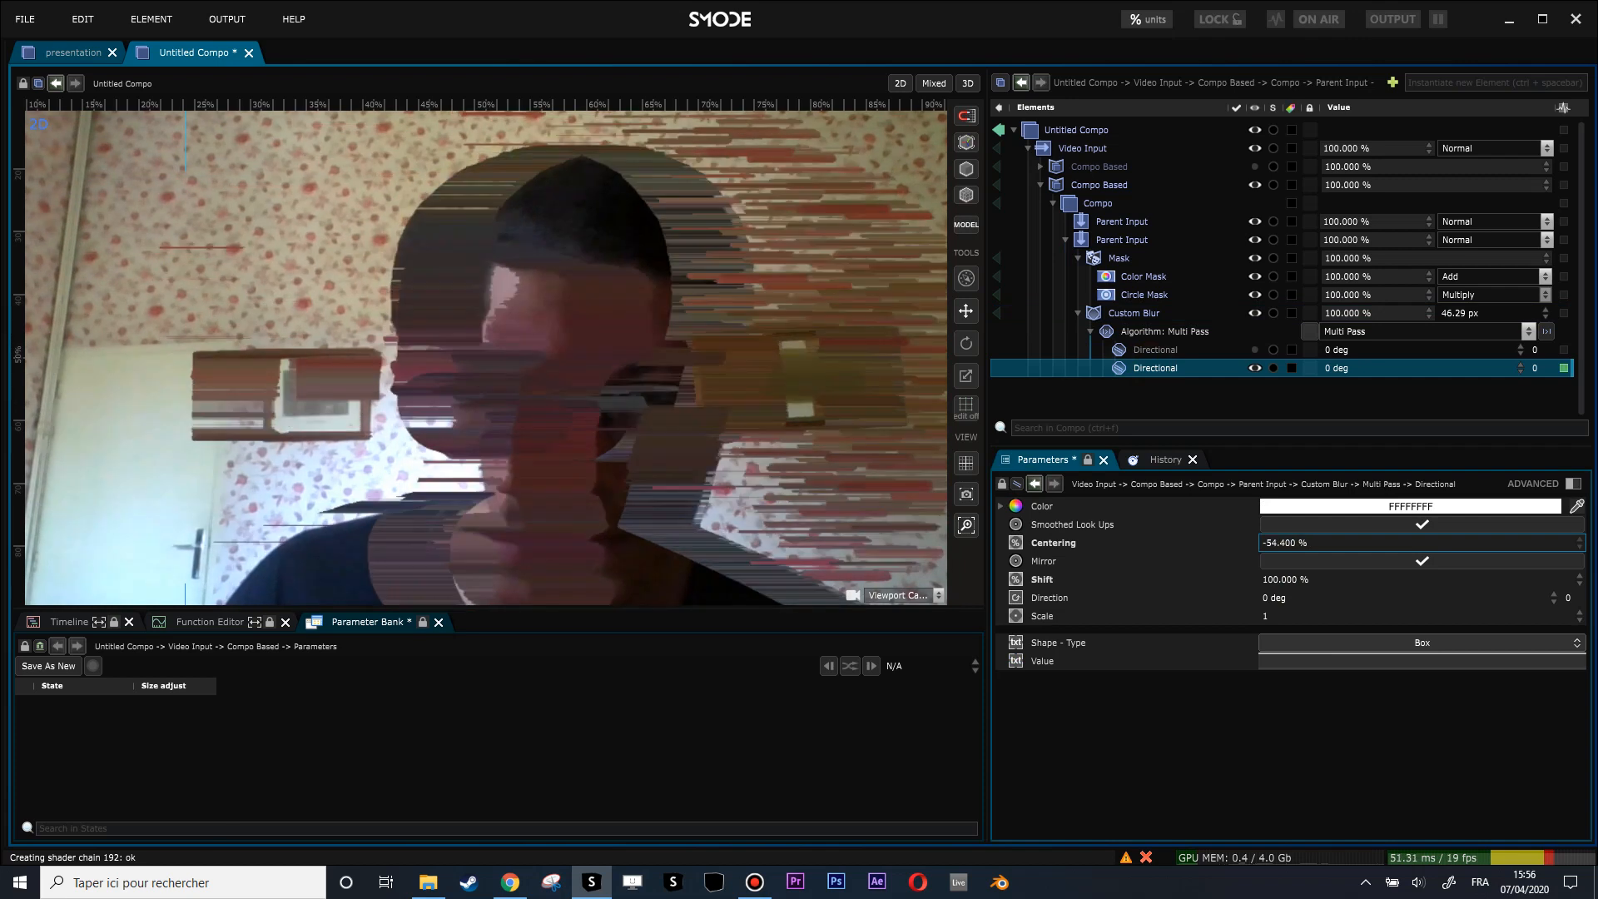
left_click_drag(1285, 544, 1323, 543)
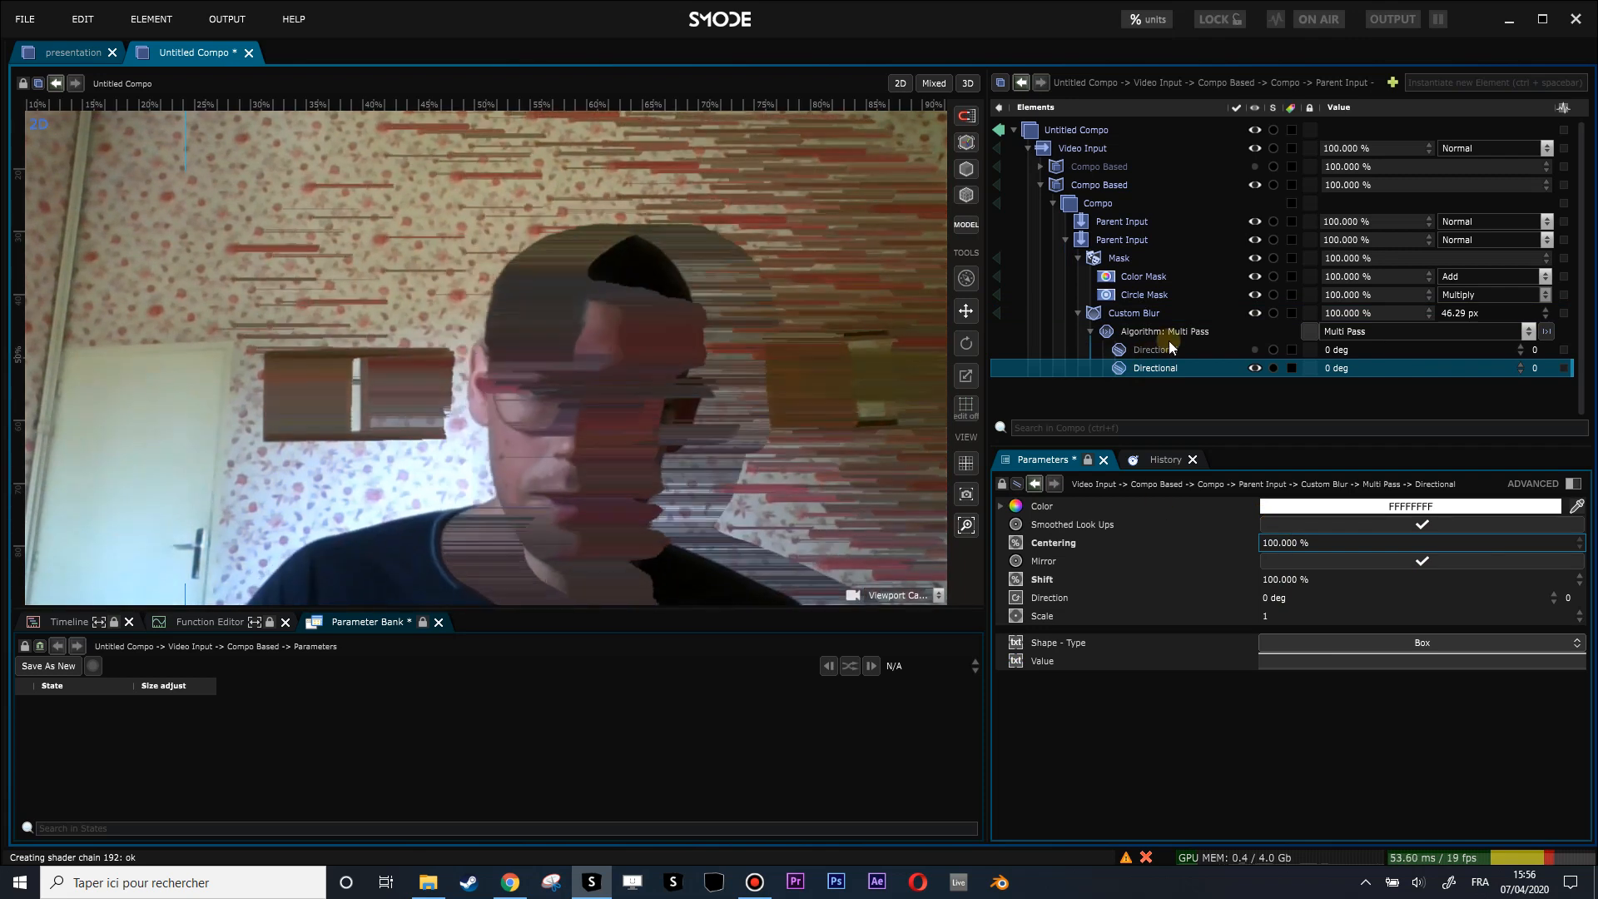
Step: Drag the Custom Blur radius to about 31.94 px
left_click(1161, 314)
left_click_drag(1289, 542, 1336, 541)
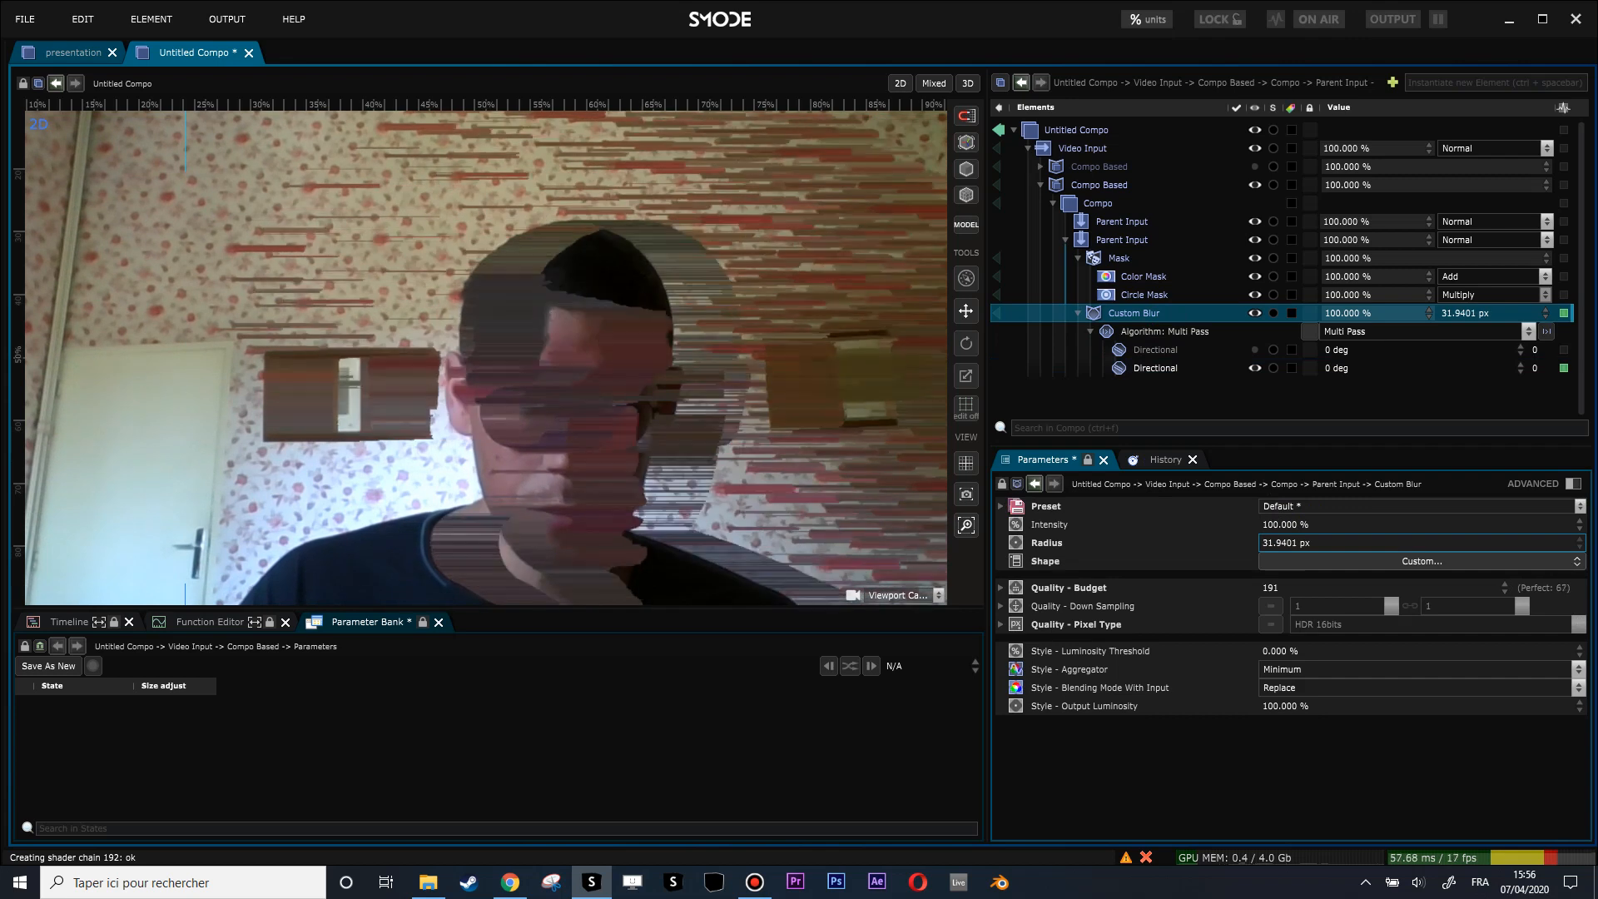
left_click(1162, 358)
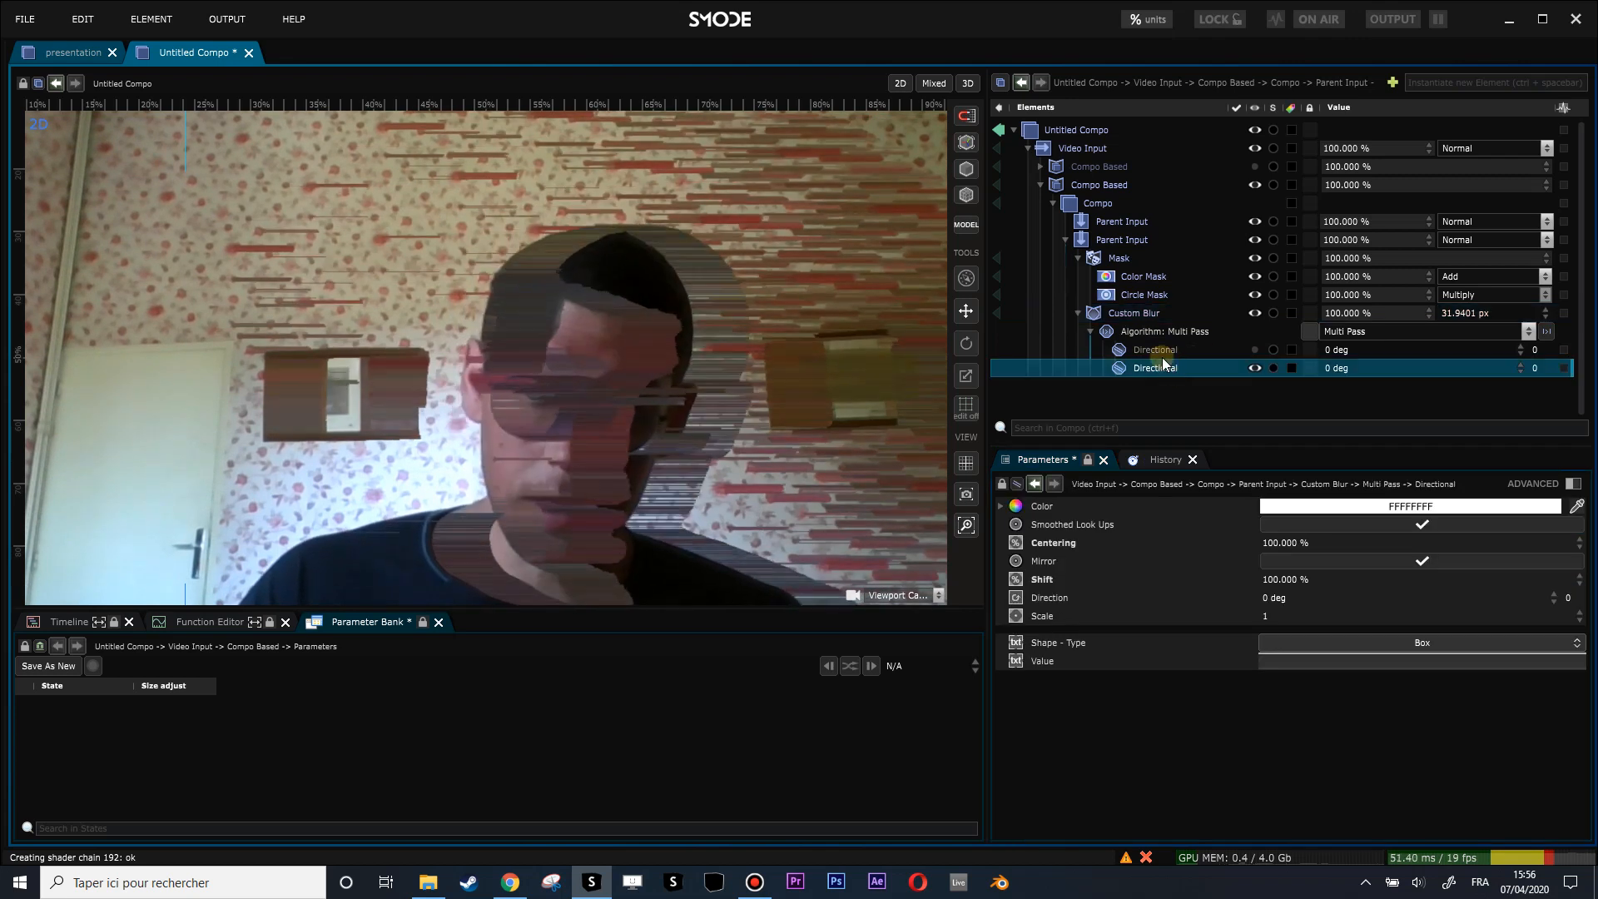
Step: Add a Radial pass to the Multi Pass blur and give it a Box shape
right_click(1145, 334)
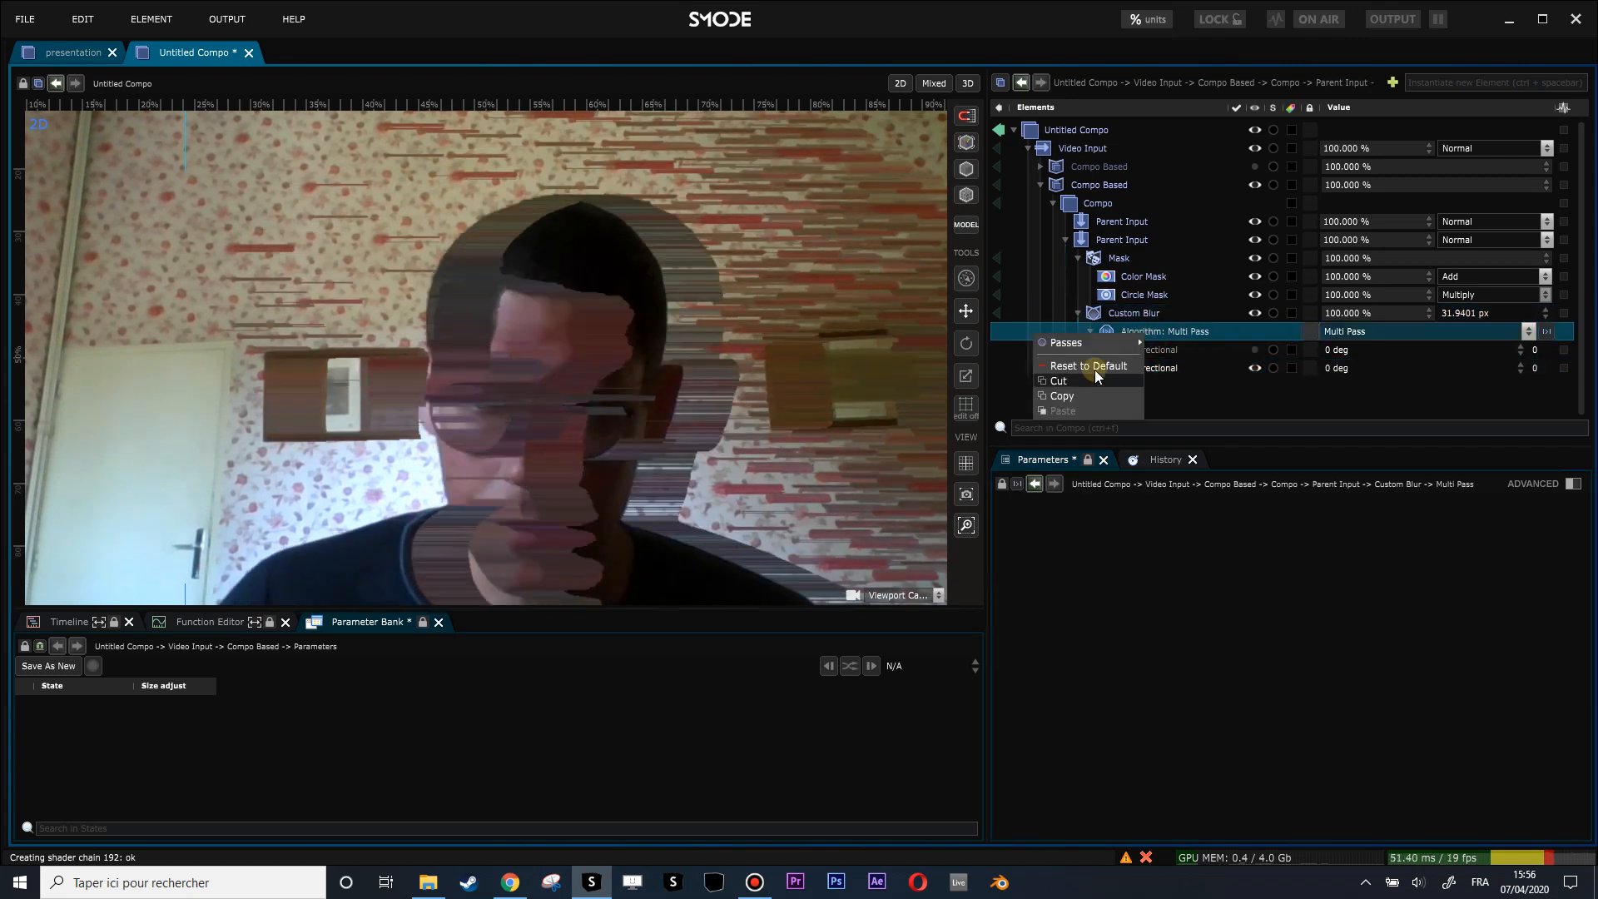
mouse_move(1086, 342)
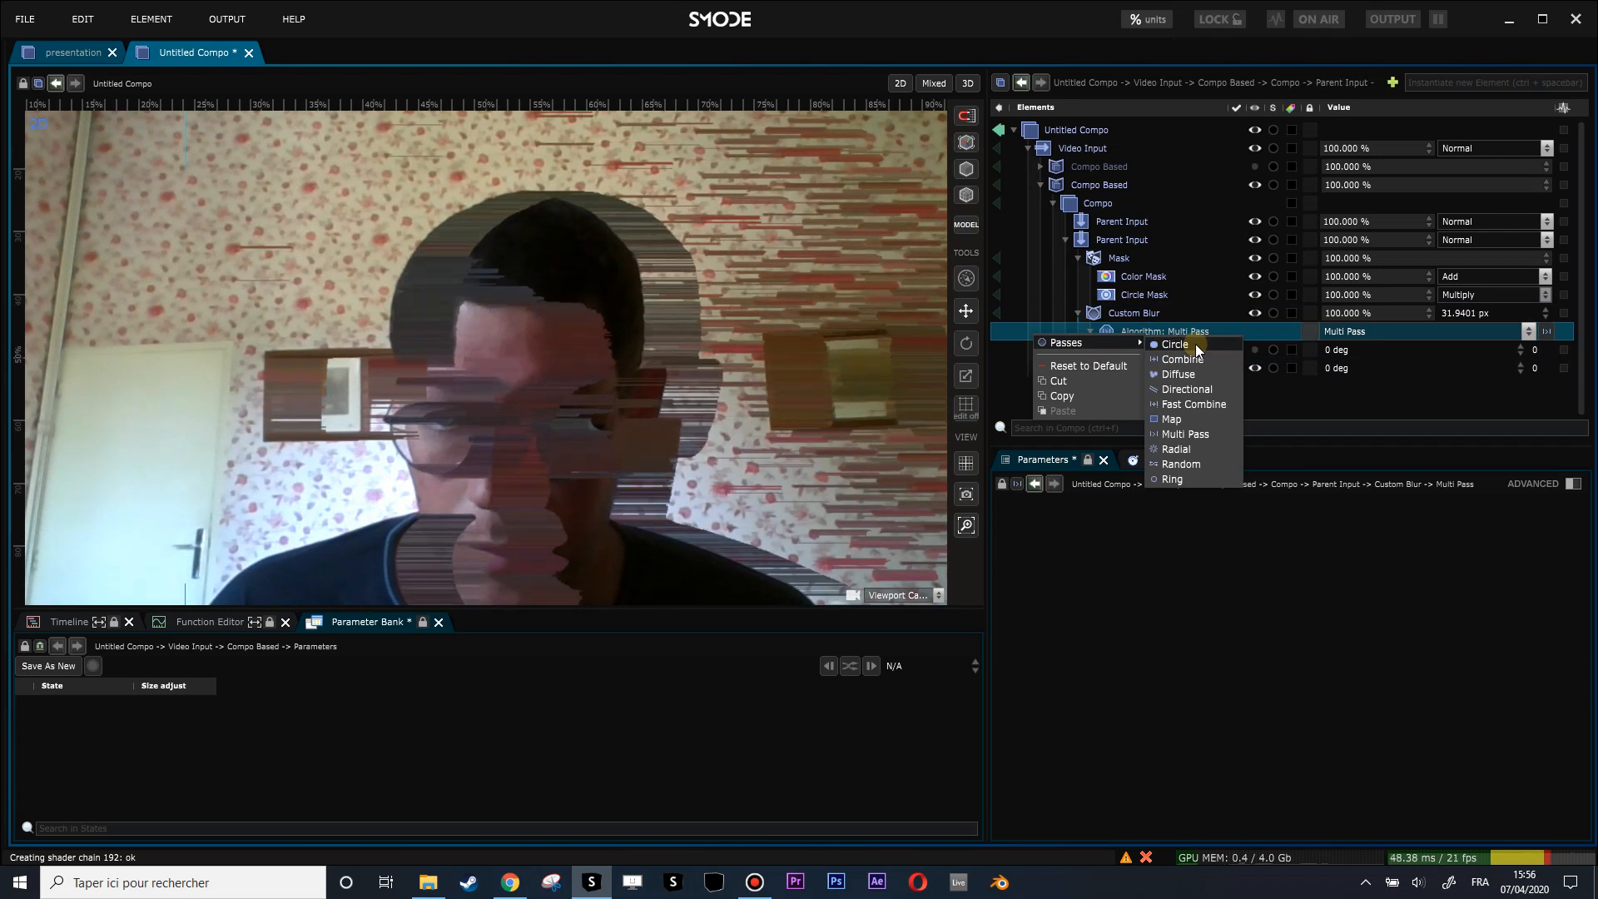
left_click(1211, 448)
left_click(1407, 643)
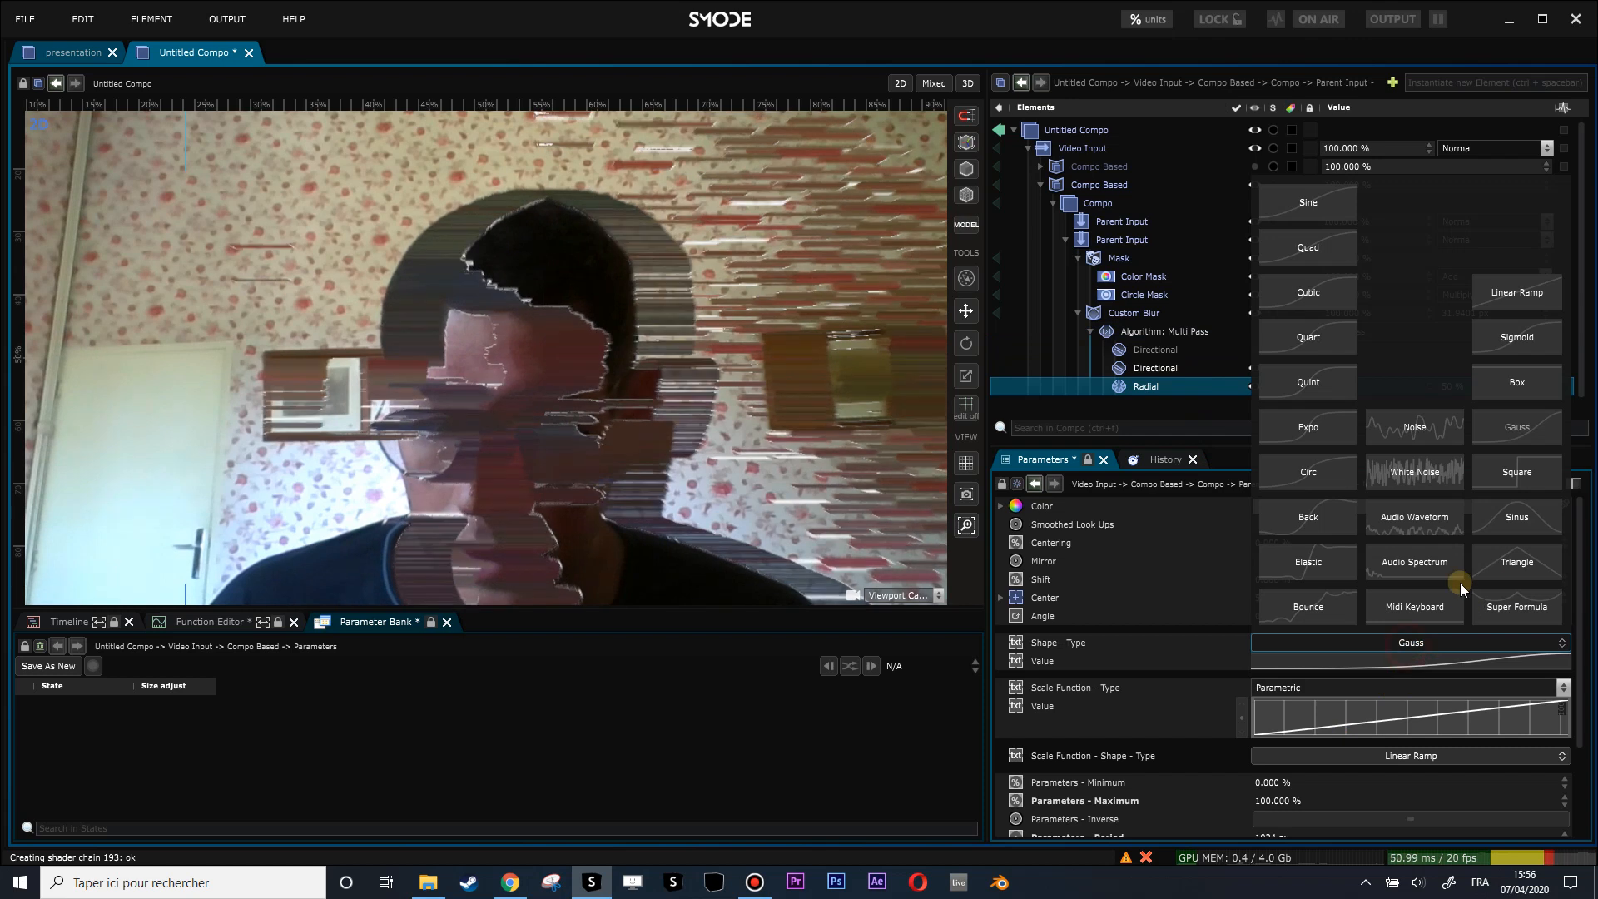
left_click(1517, 363)
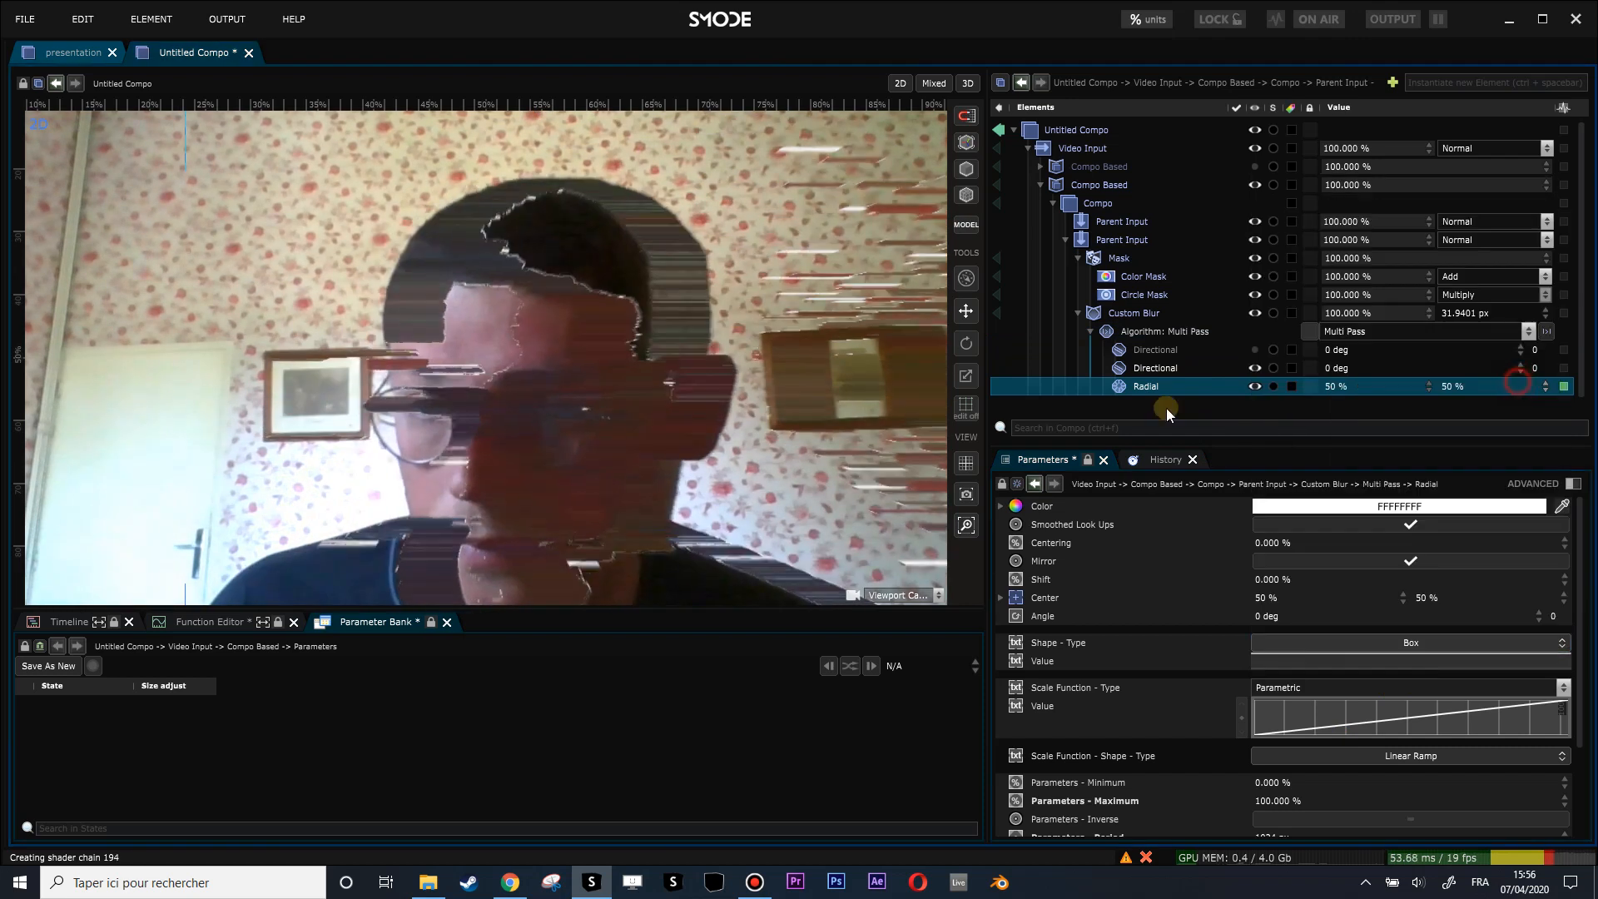
Step: Raise the Radial pass centering to 100%
left_click(1157, 370)
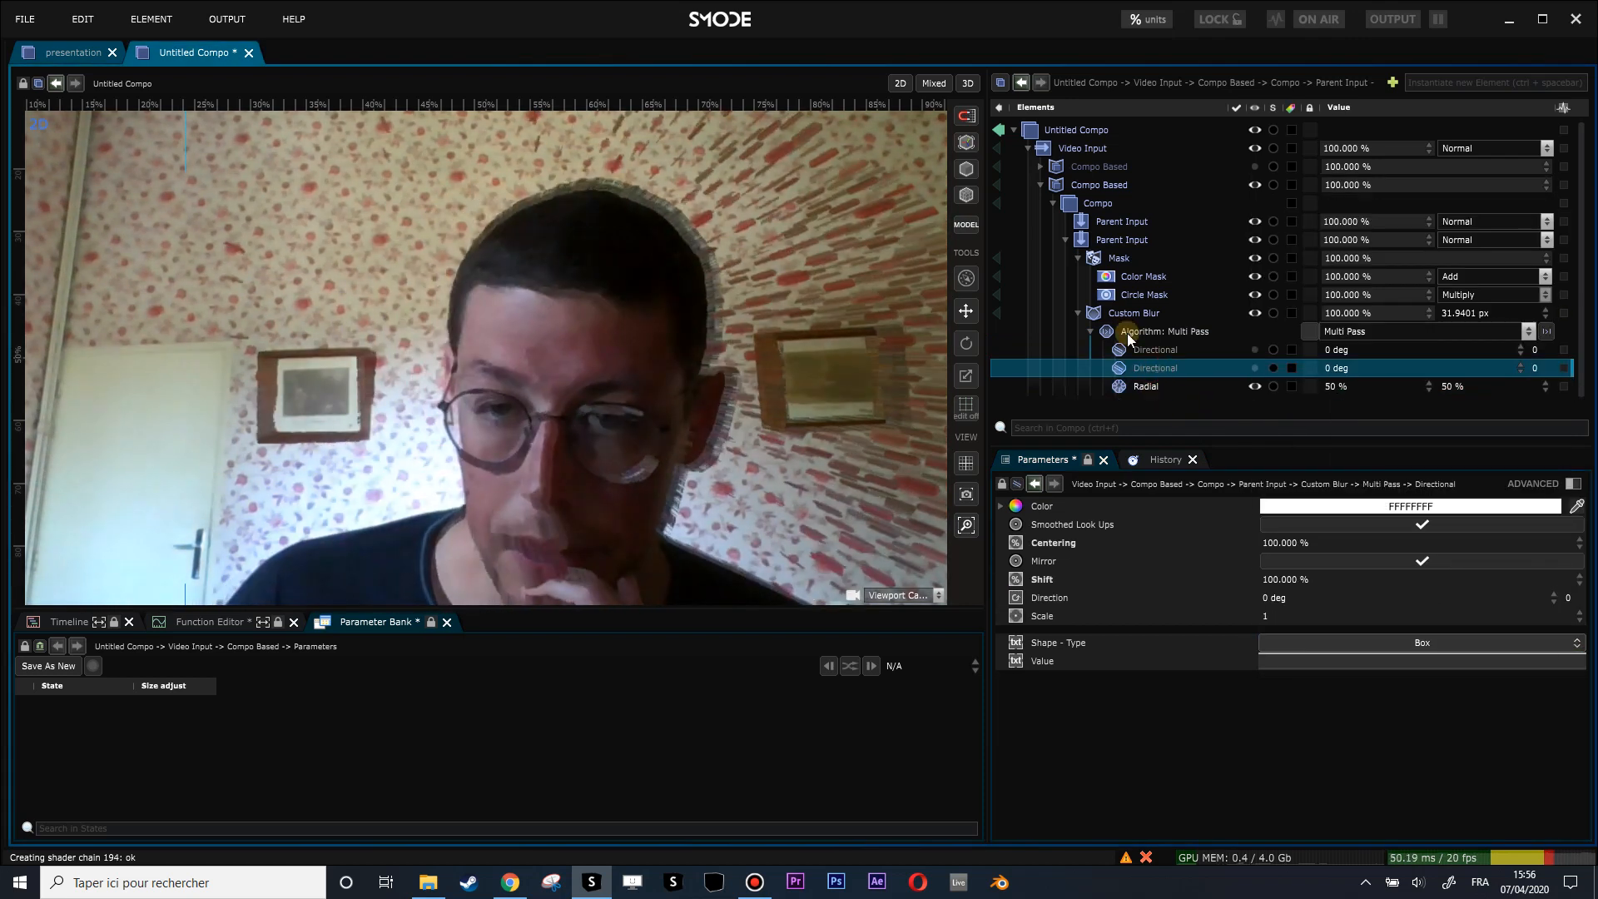
left_click(1146, 386)
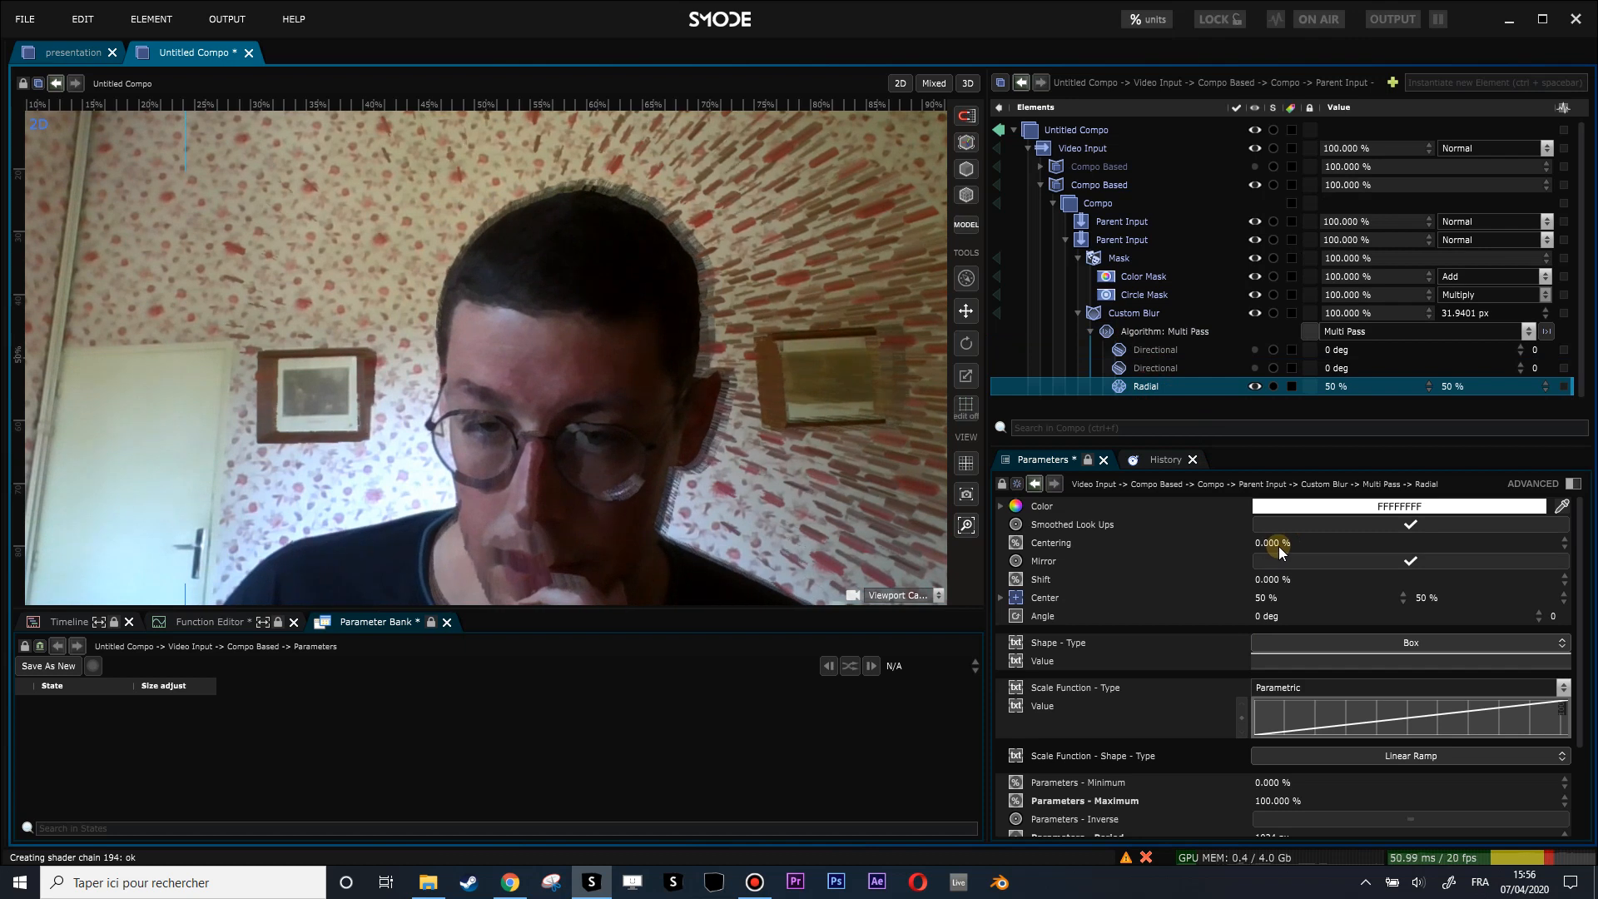
left_click_drag(1278, 546, 1437, 550)
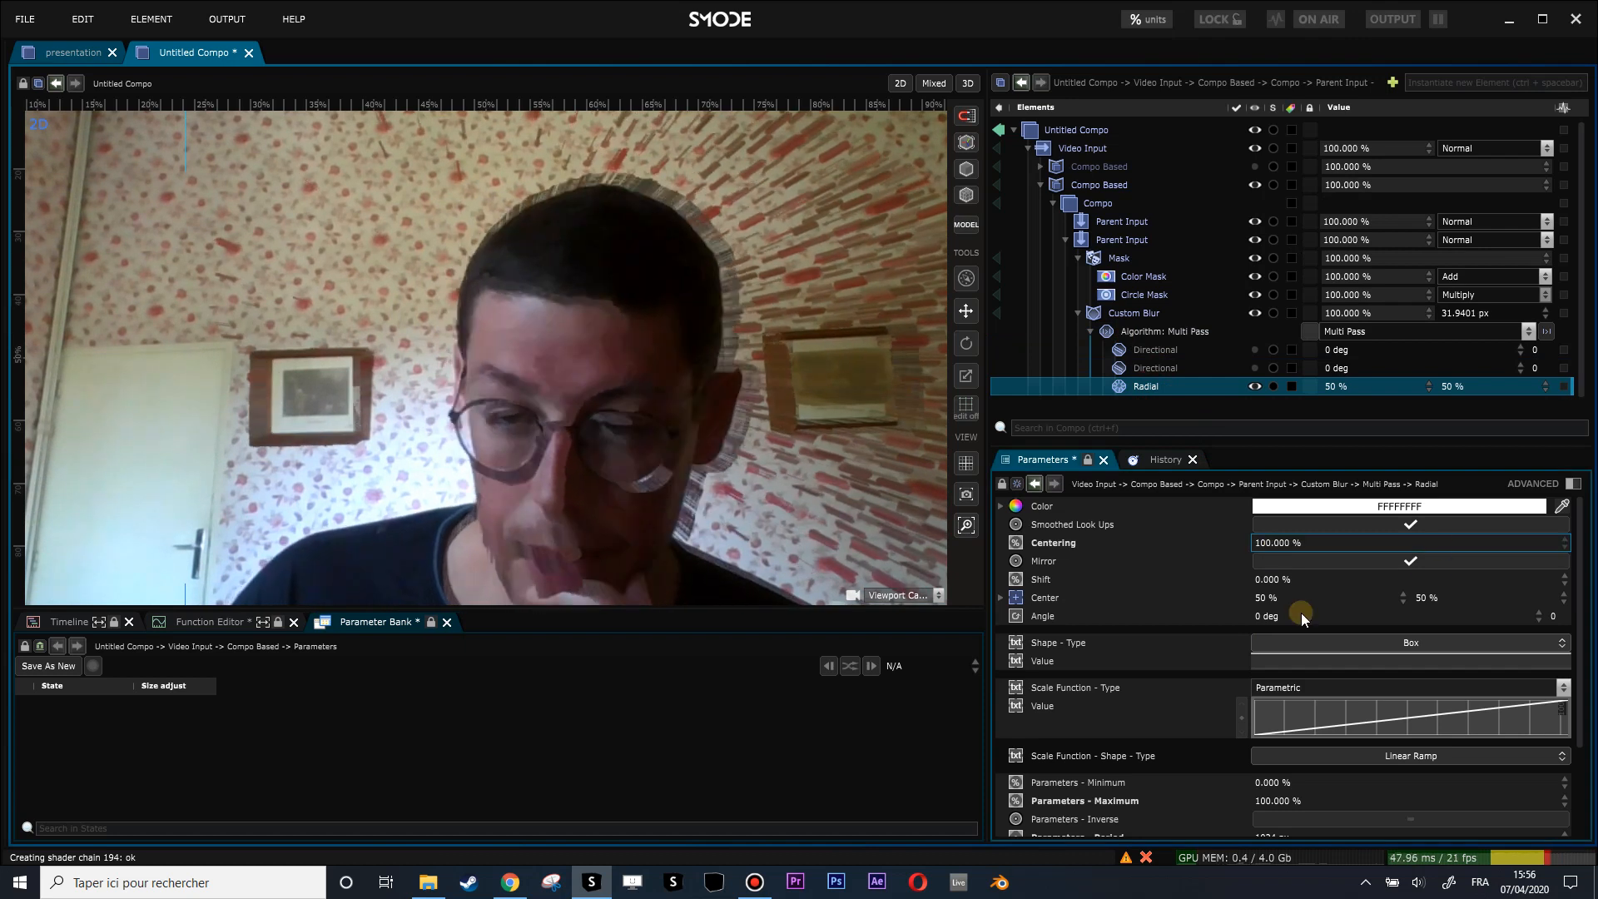
scroll(1269, 612, "down", 2)
scroll(1295, 655, "down", 3)
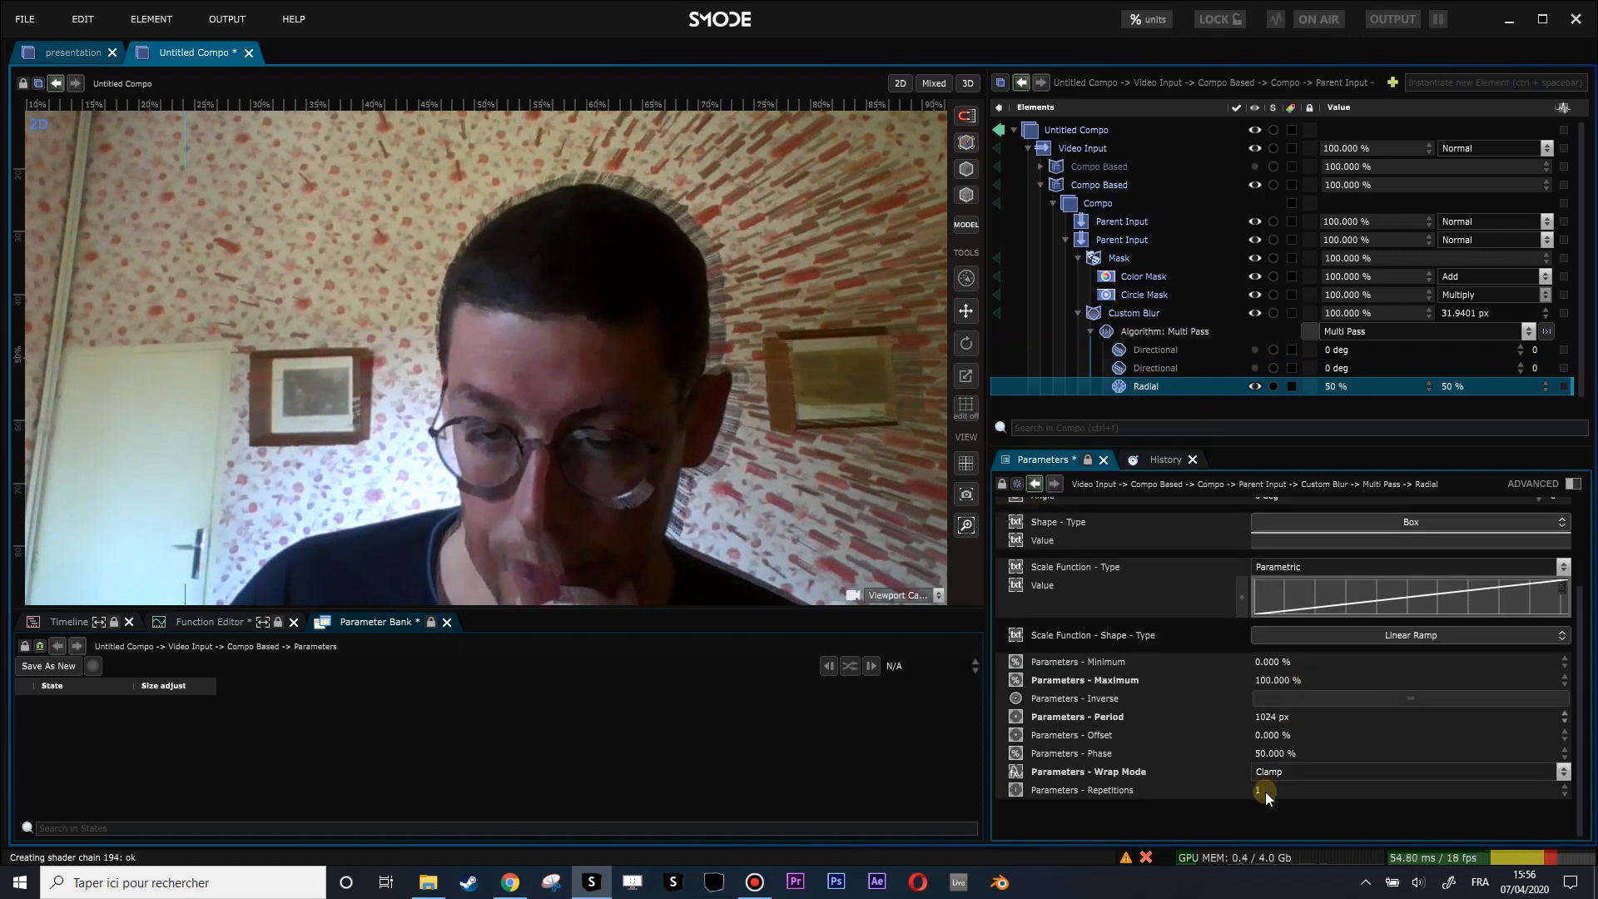
scroll(1265, 792, "up", 3)
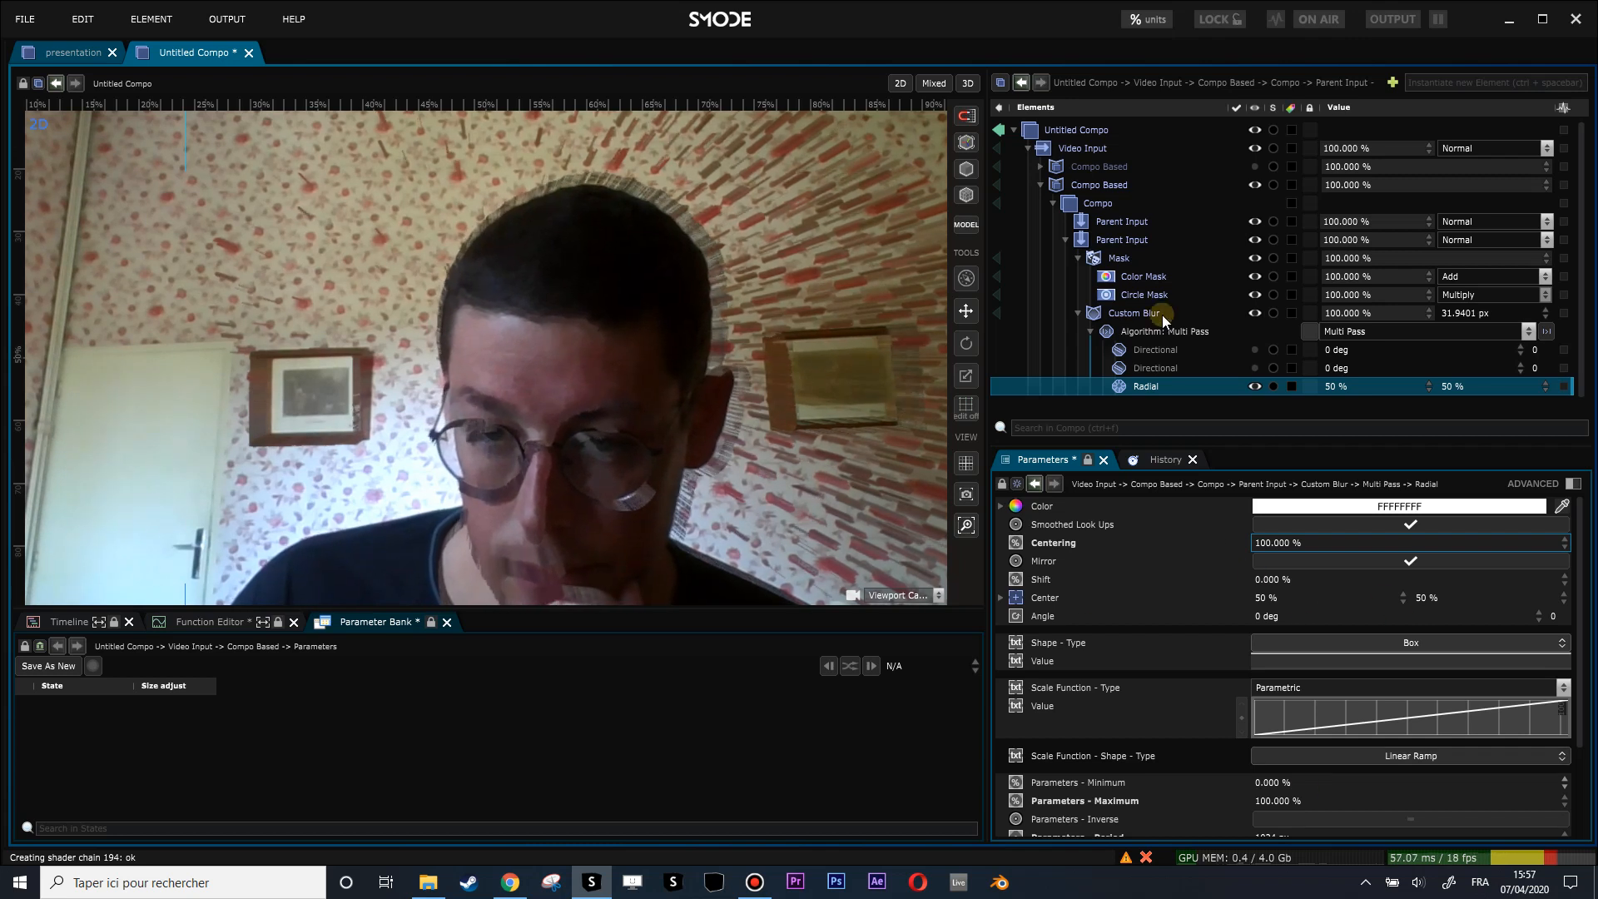
Step: Increase the Custom Blur radius to about 477 px
left_click(1132, 314)
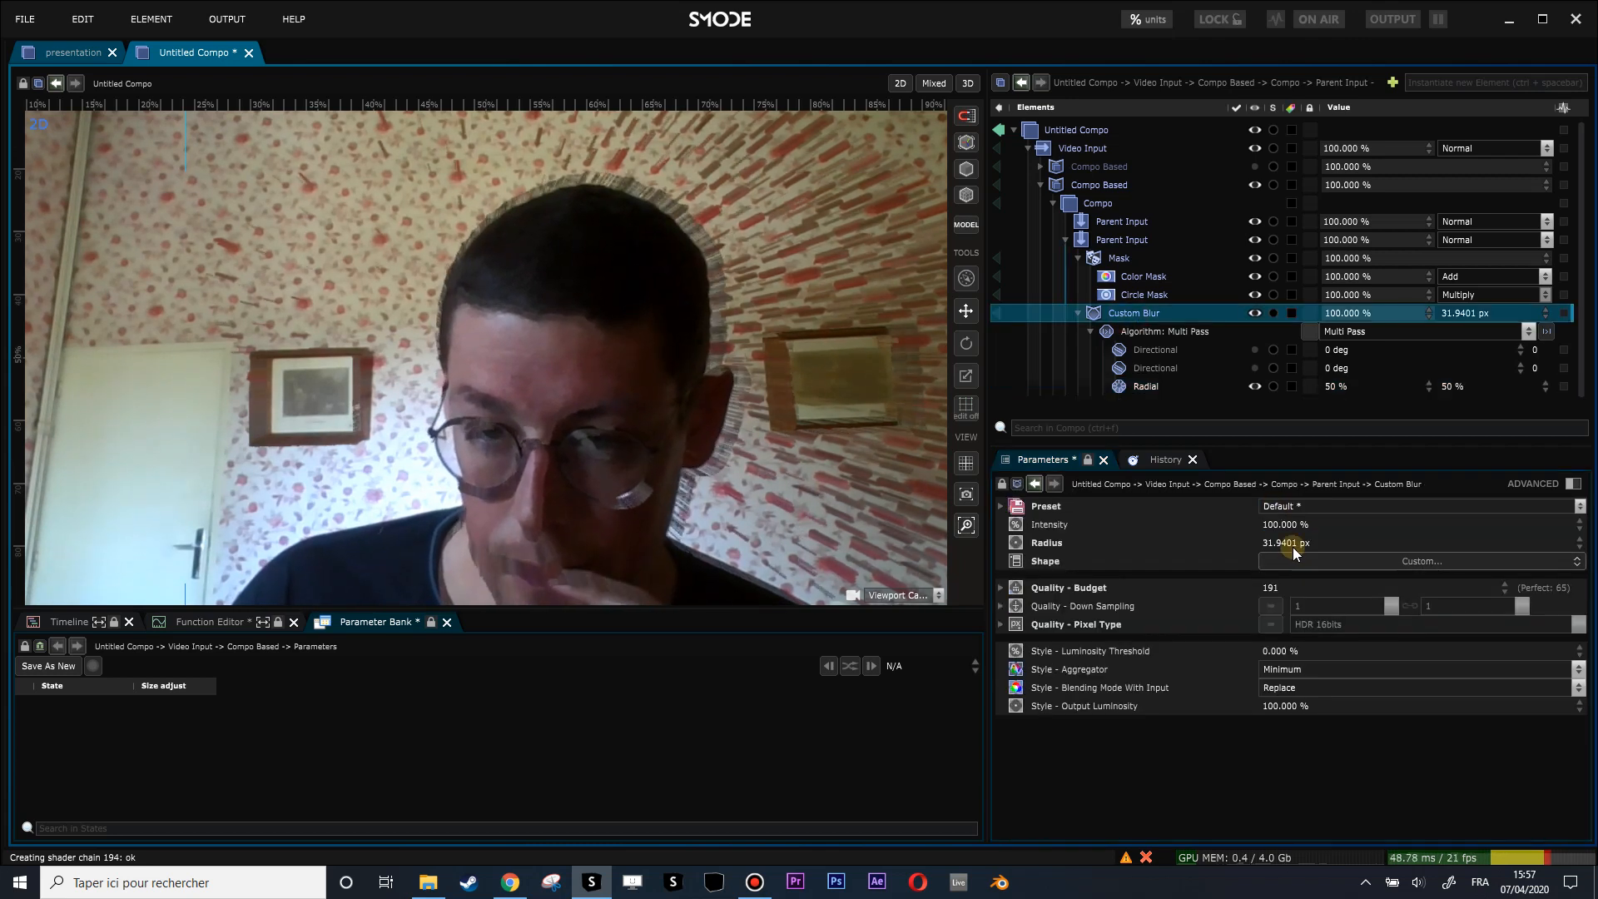
left_click_drag(1293, 545, 1448, 545)
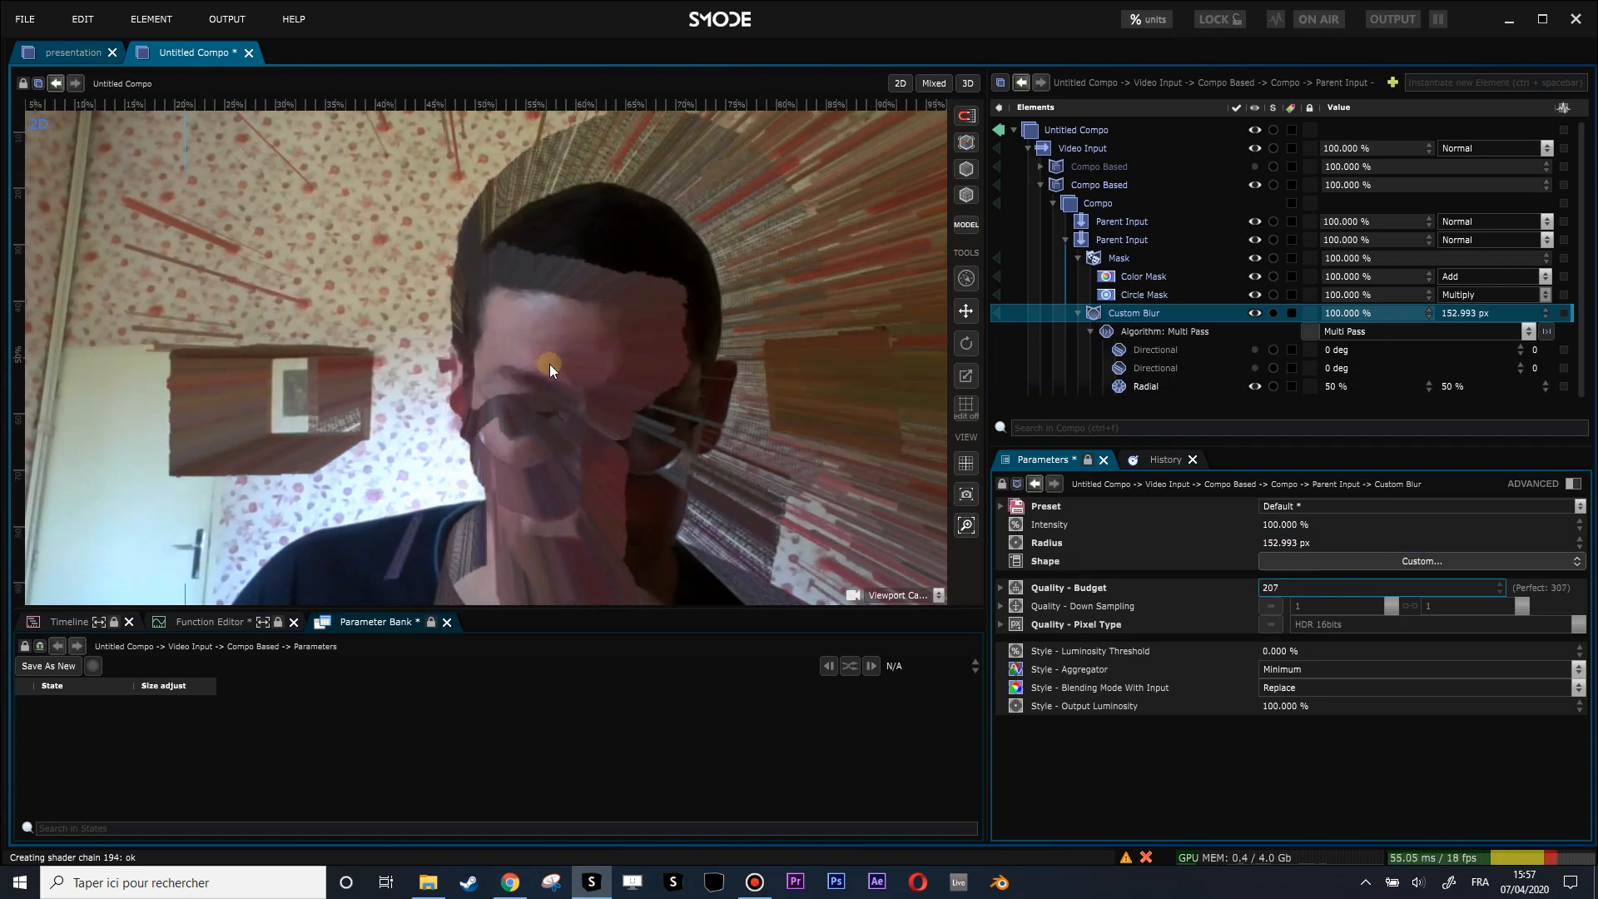
scroll(563, 362, "down", 2)
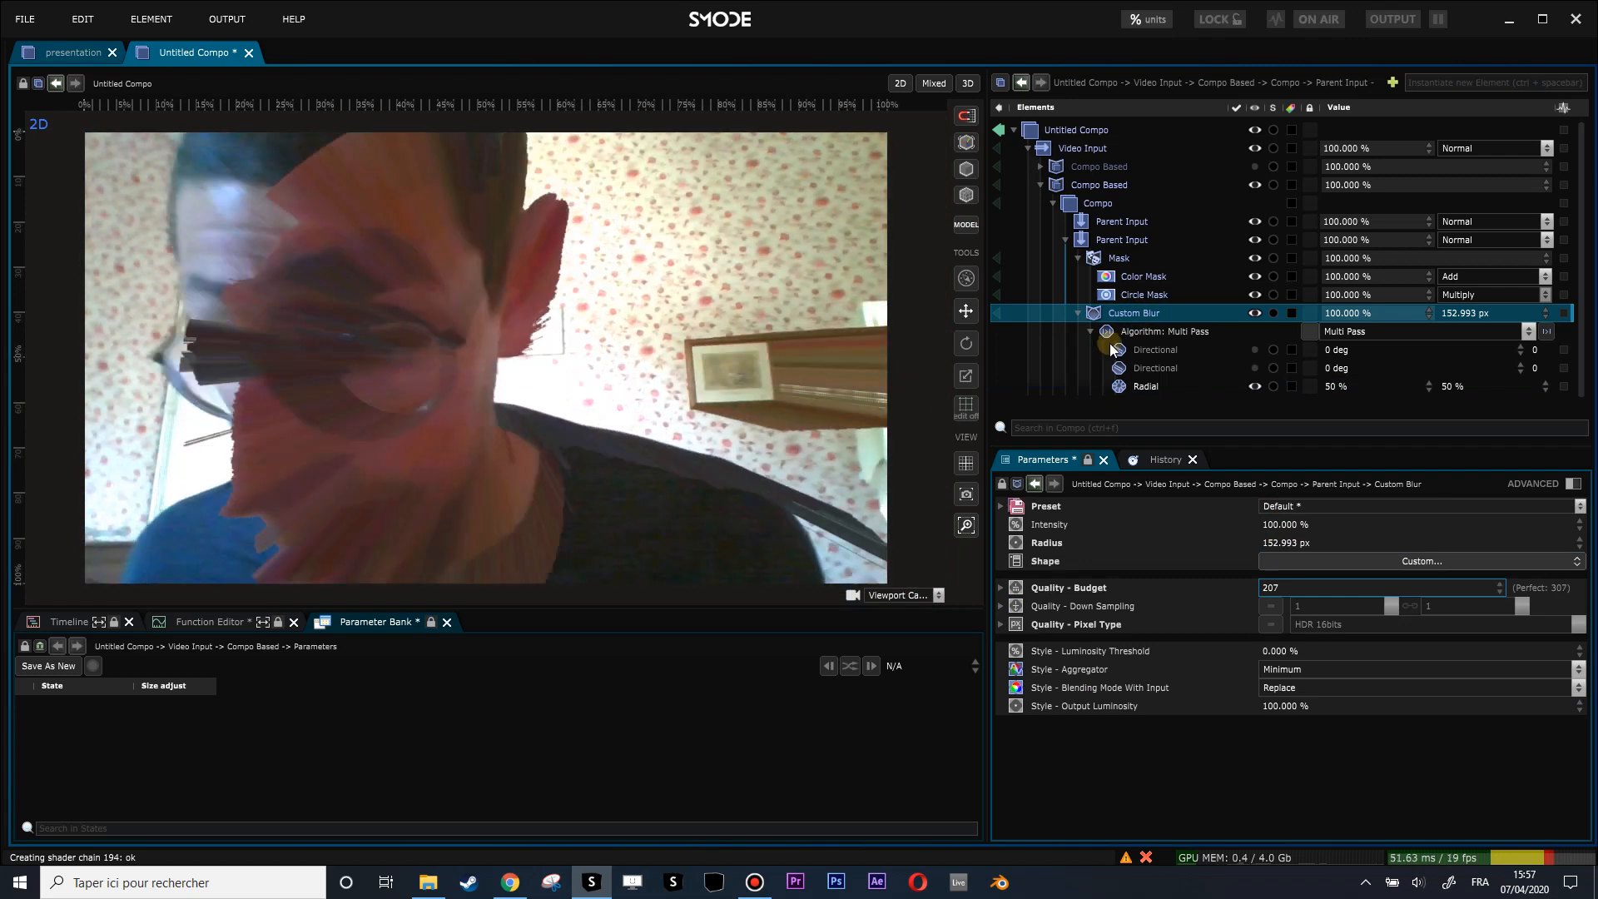
Step: Centre the Radial pass at -37% horizontally and 3% vertically
left_click(1147, 385)
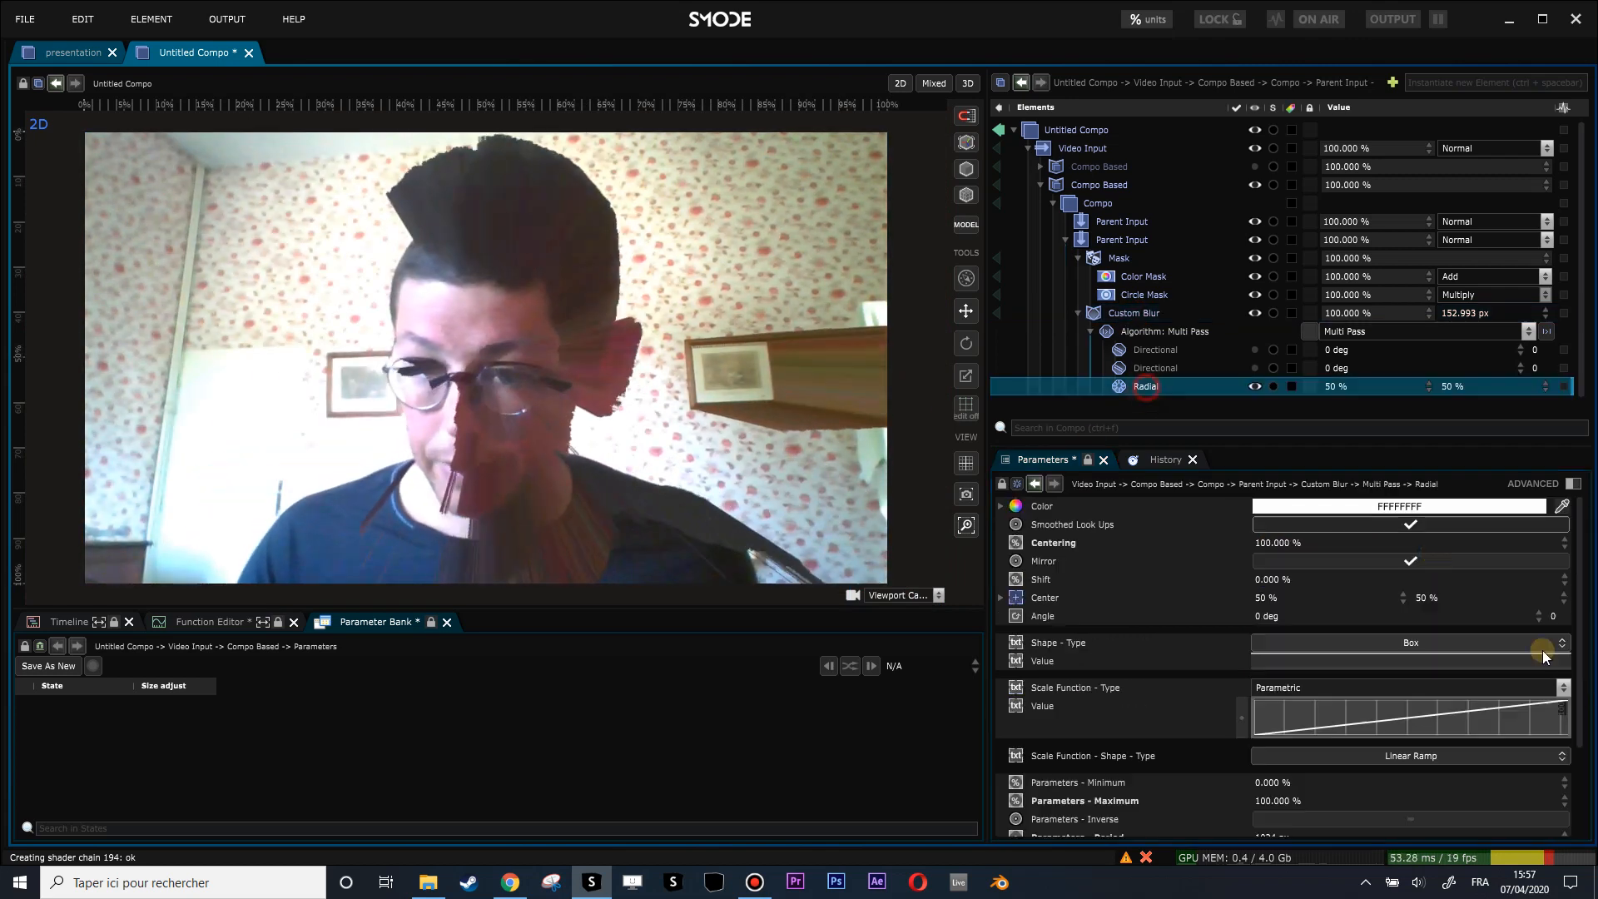
left_click(1448, 596)
type("3")
key("Return")
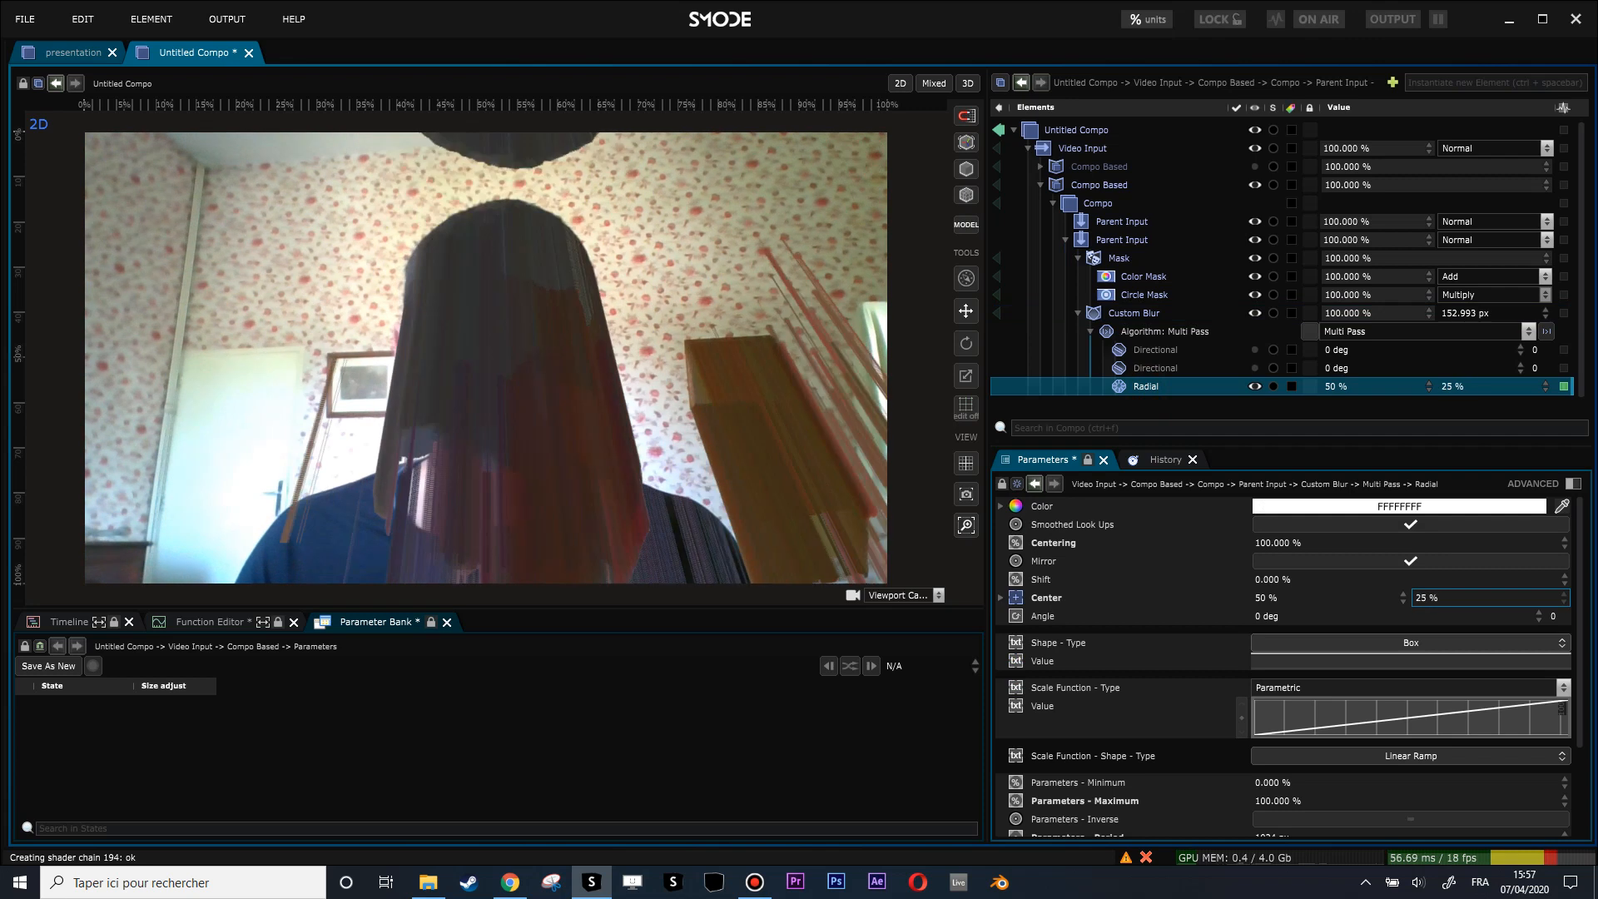
left_click_drag(1302, 600, 1223, 599)
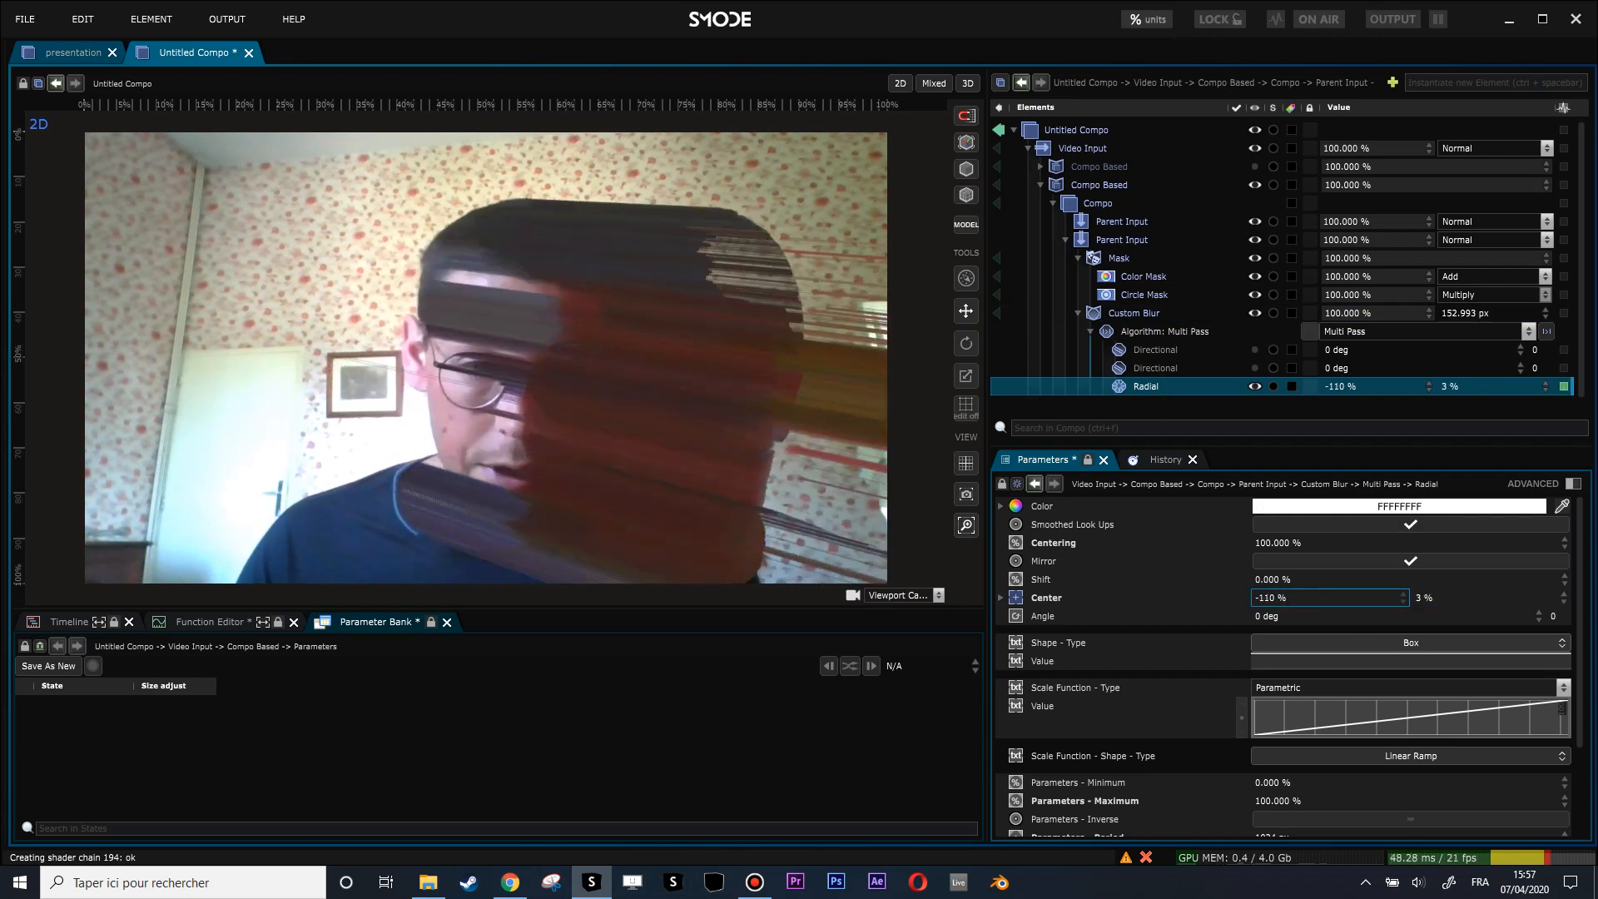
scroll(434, 356, "down", 1)
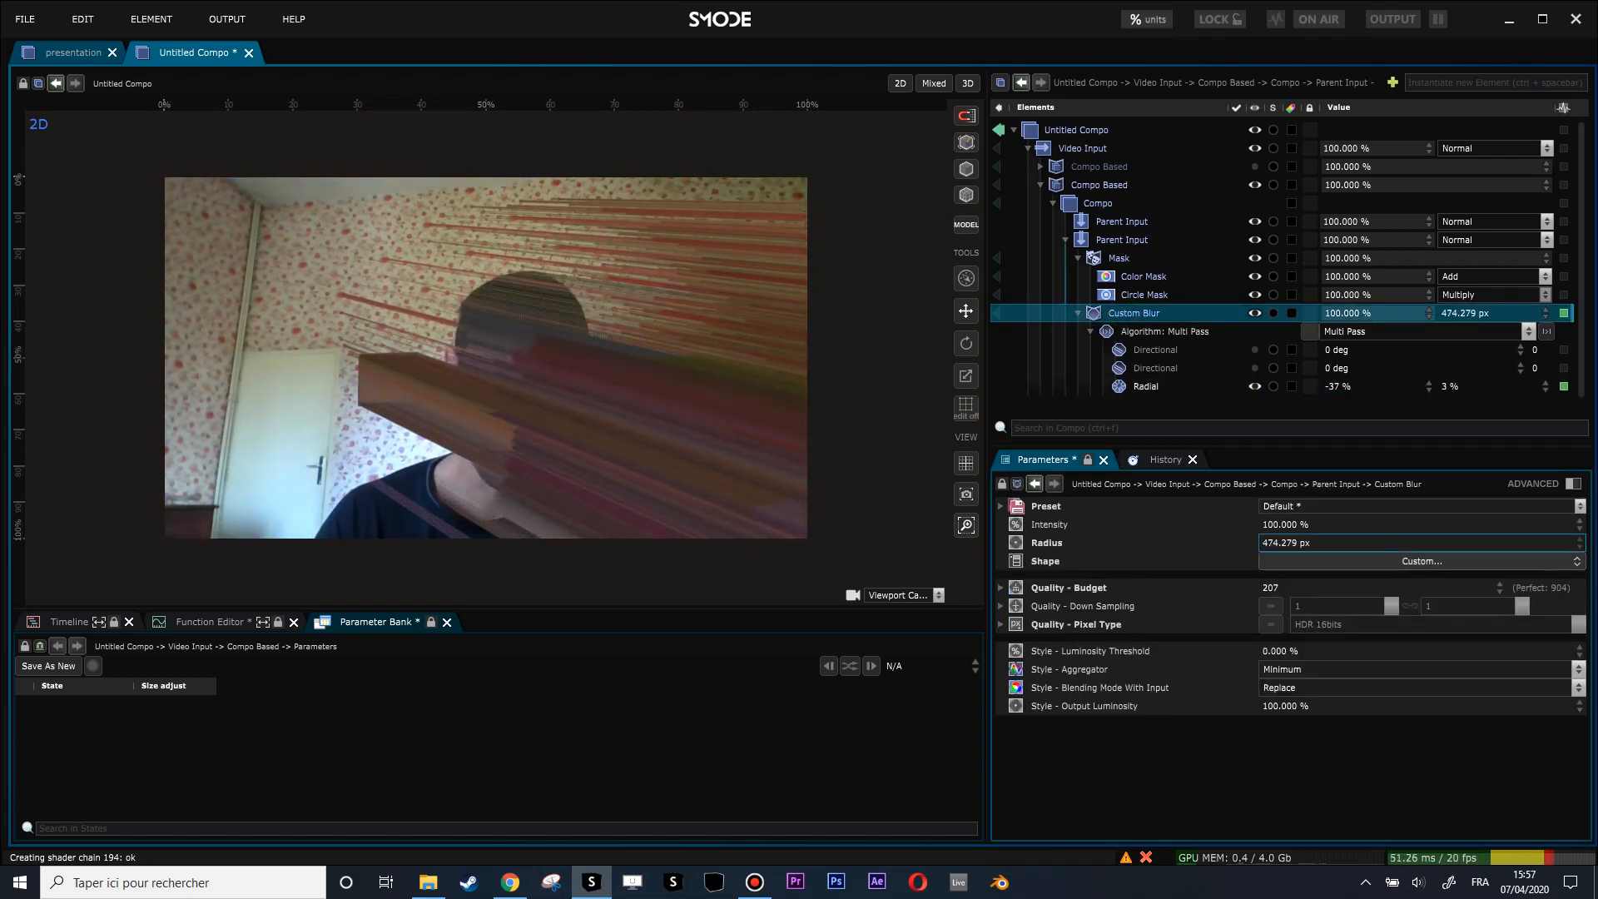
scroll(601, 436, "down", 1)
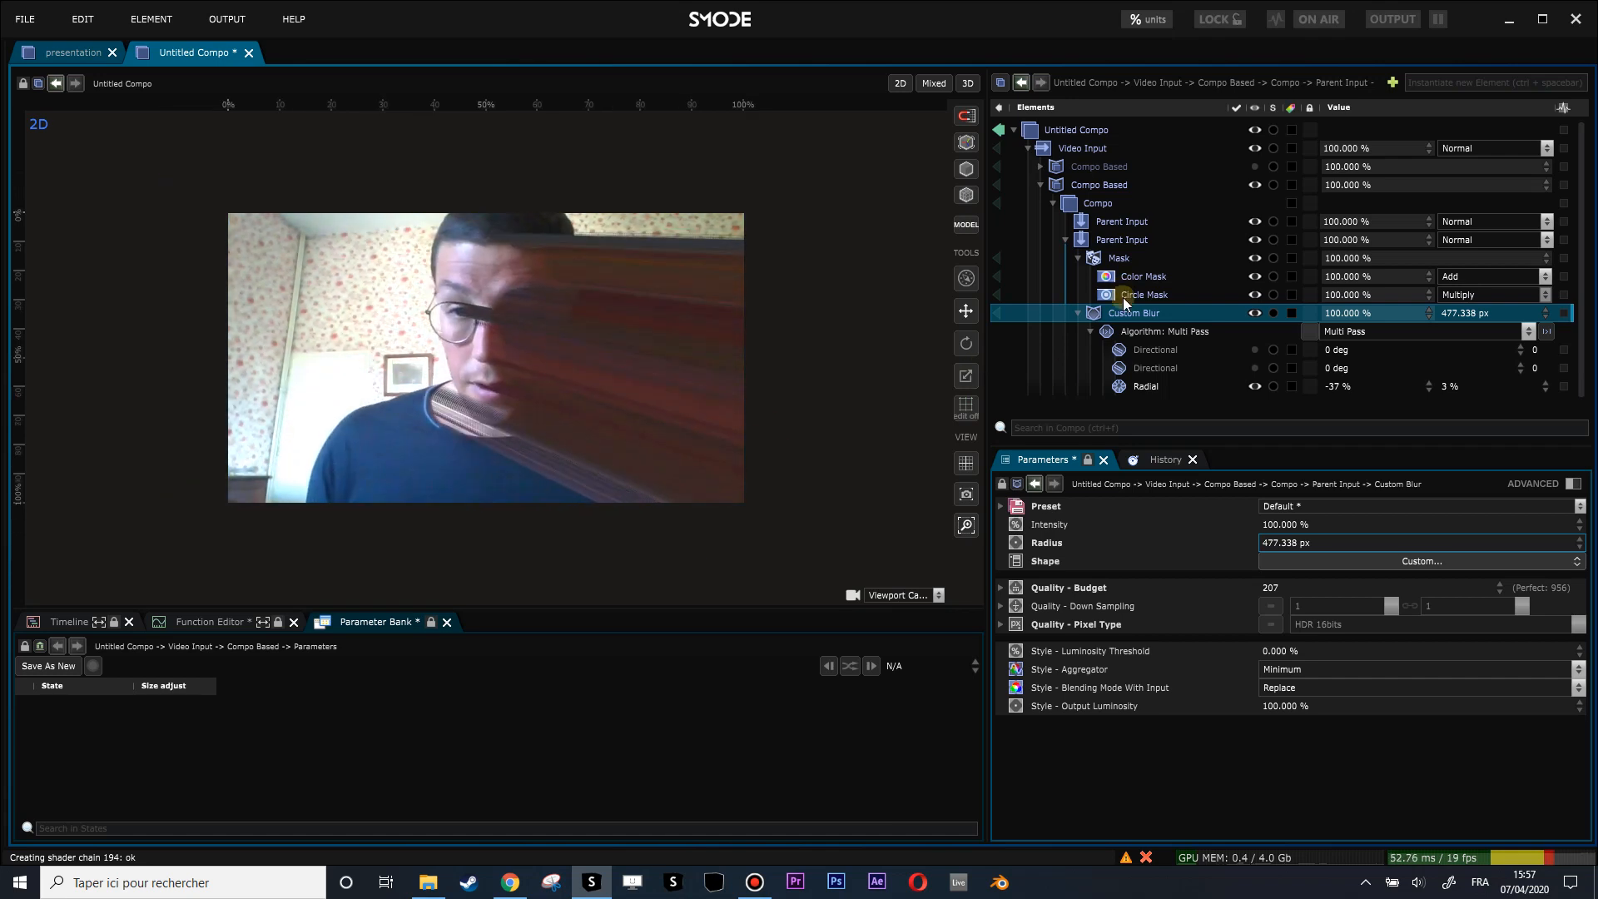
Step: Change the Color Mask key colour to the pink C96877
left_click(1131, 275)
left_click(1438, 604)
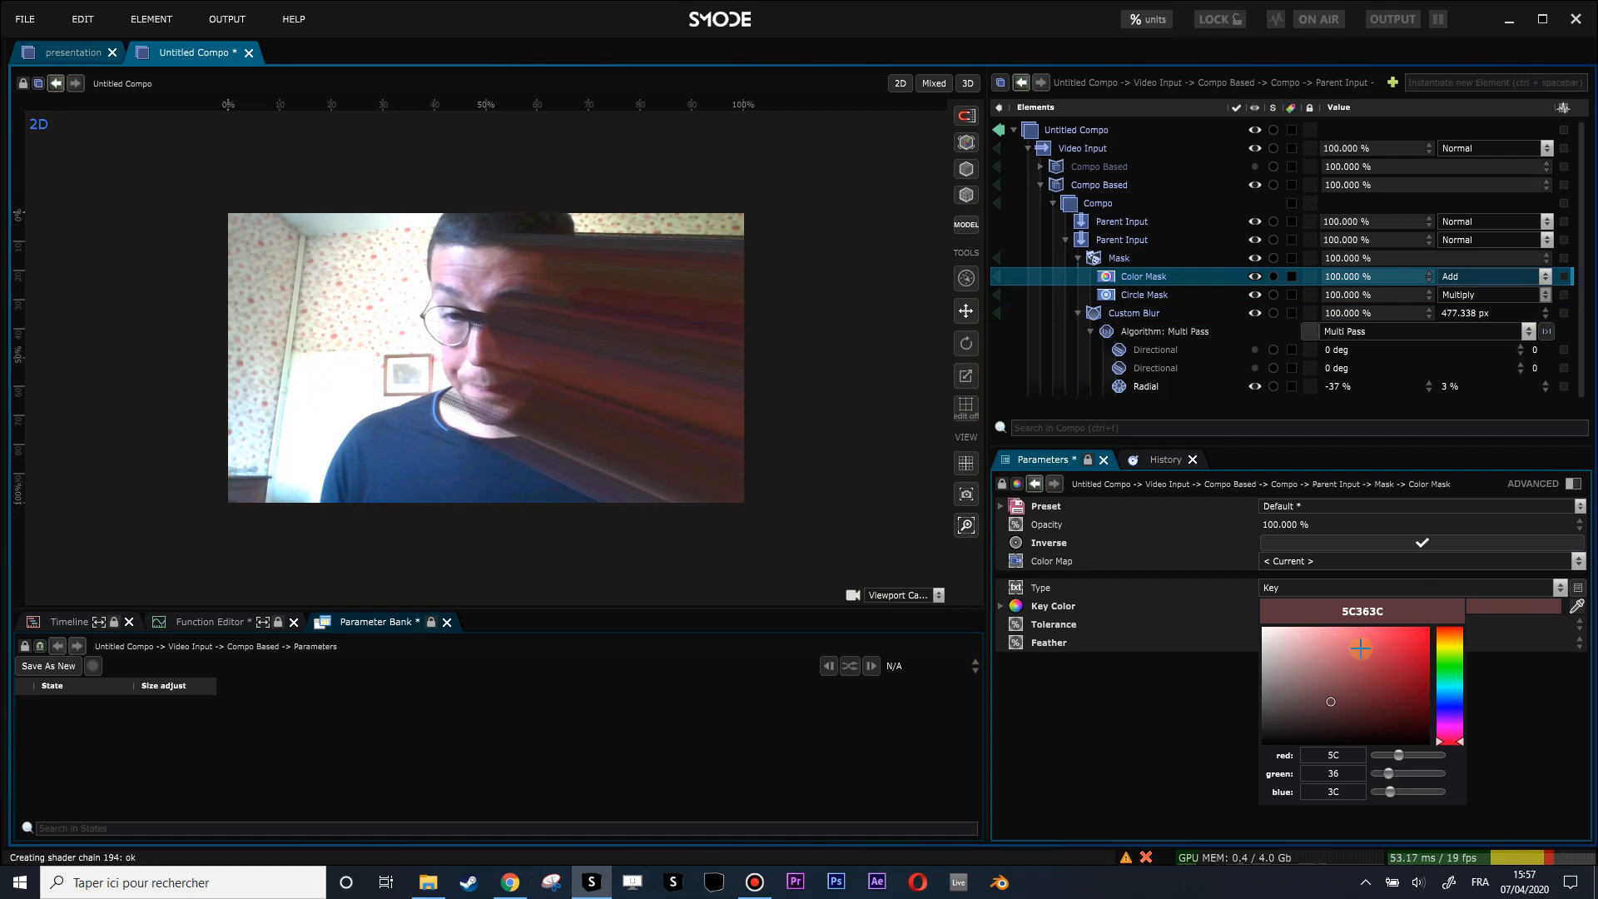
left_click_drag(1359, 658, 1342, 650)
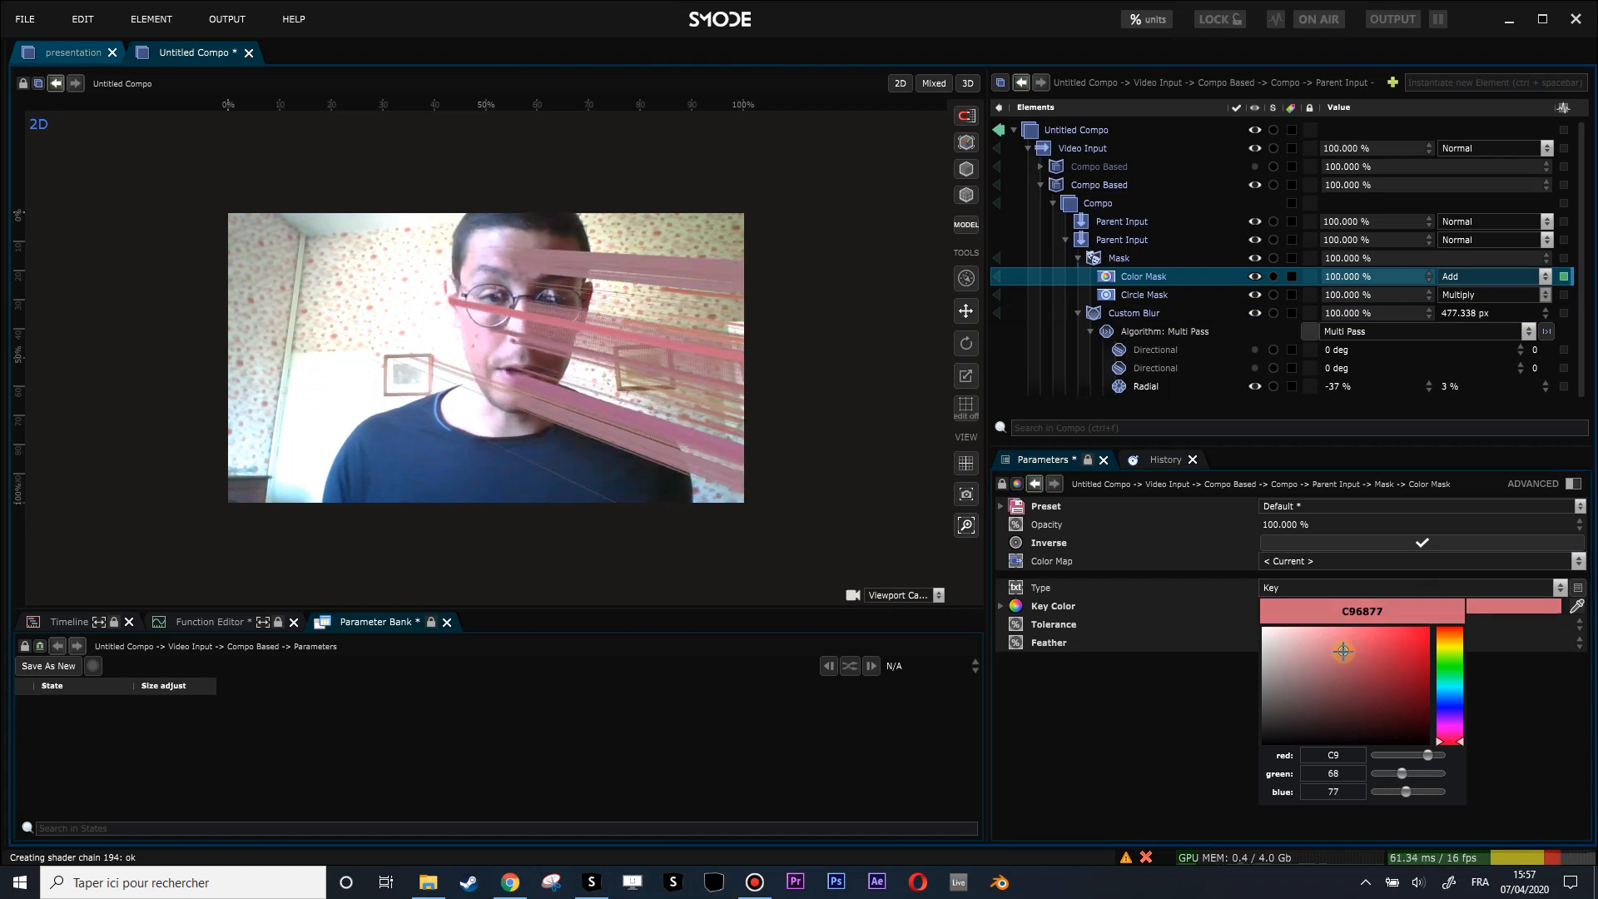
scroll(539, 404, "up", 2)
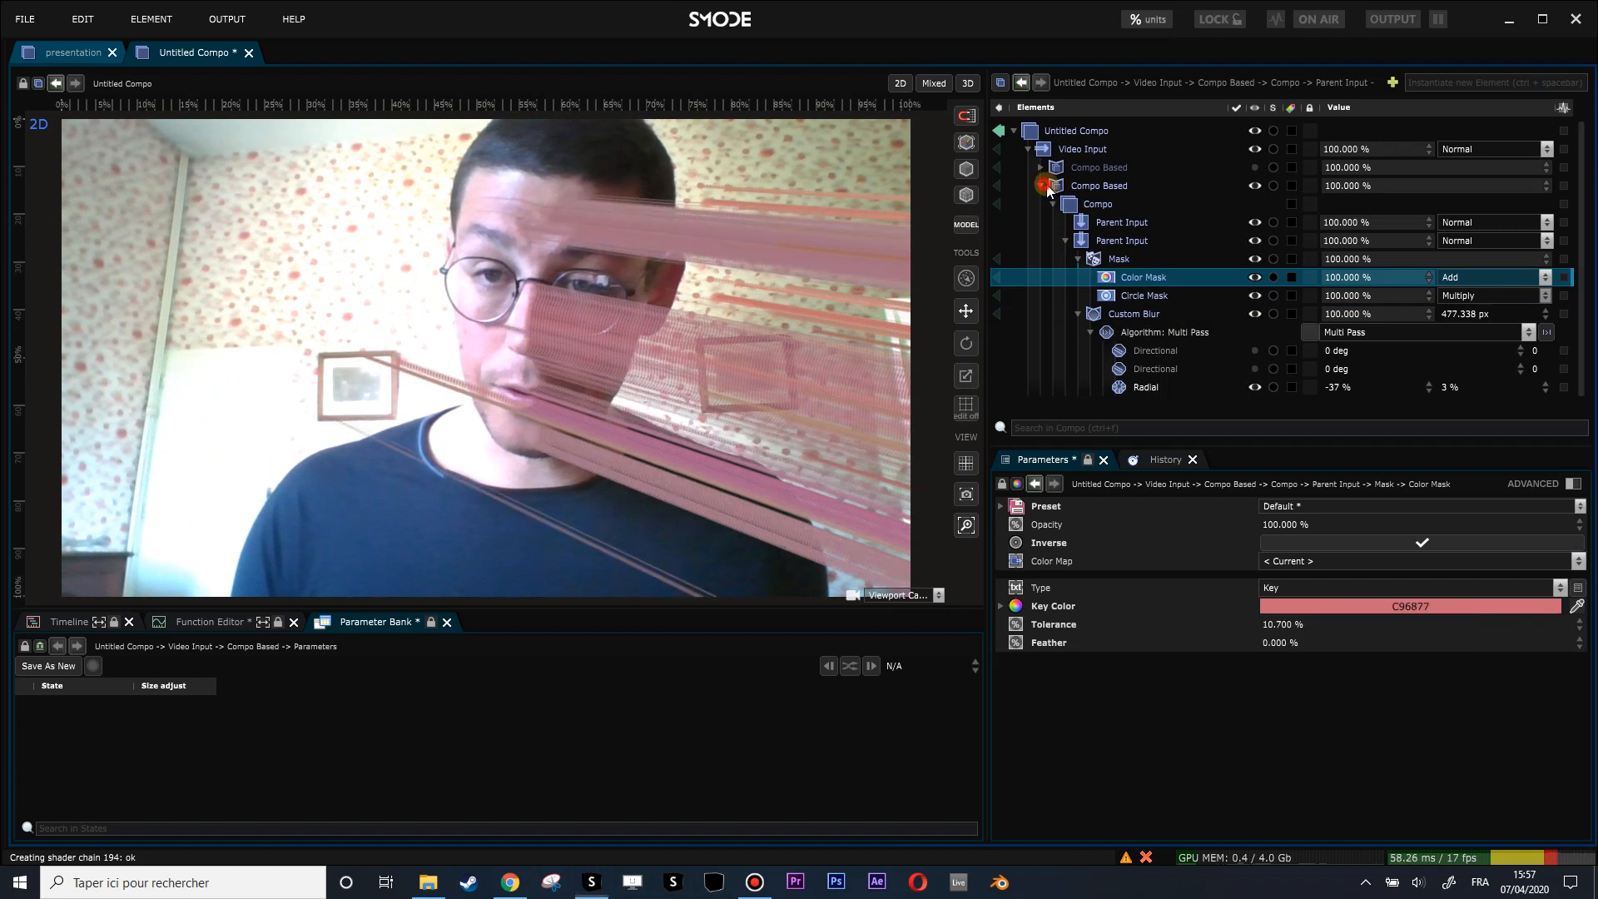
Step: Rename the two compos 'Pixel sorter Blur' and 'Pixel sorter Plane'
double_click(1108, 186)
key("F2")
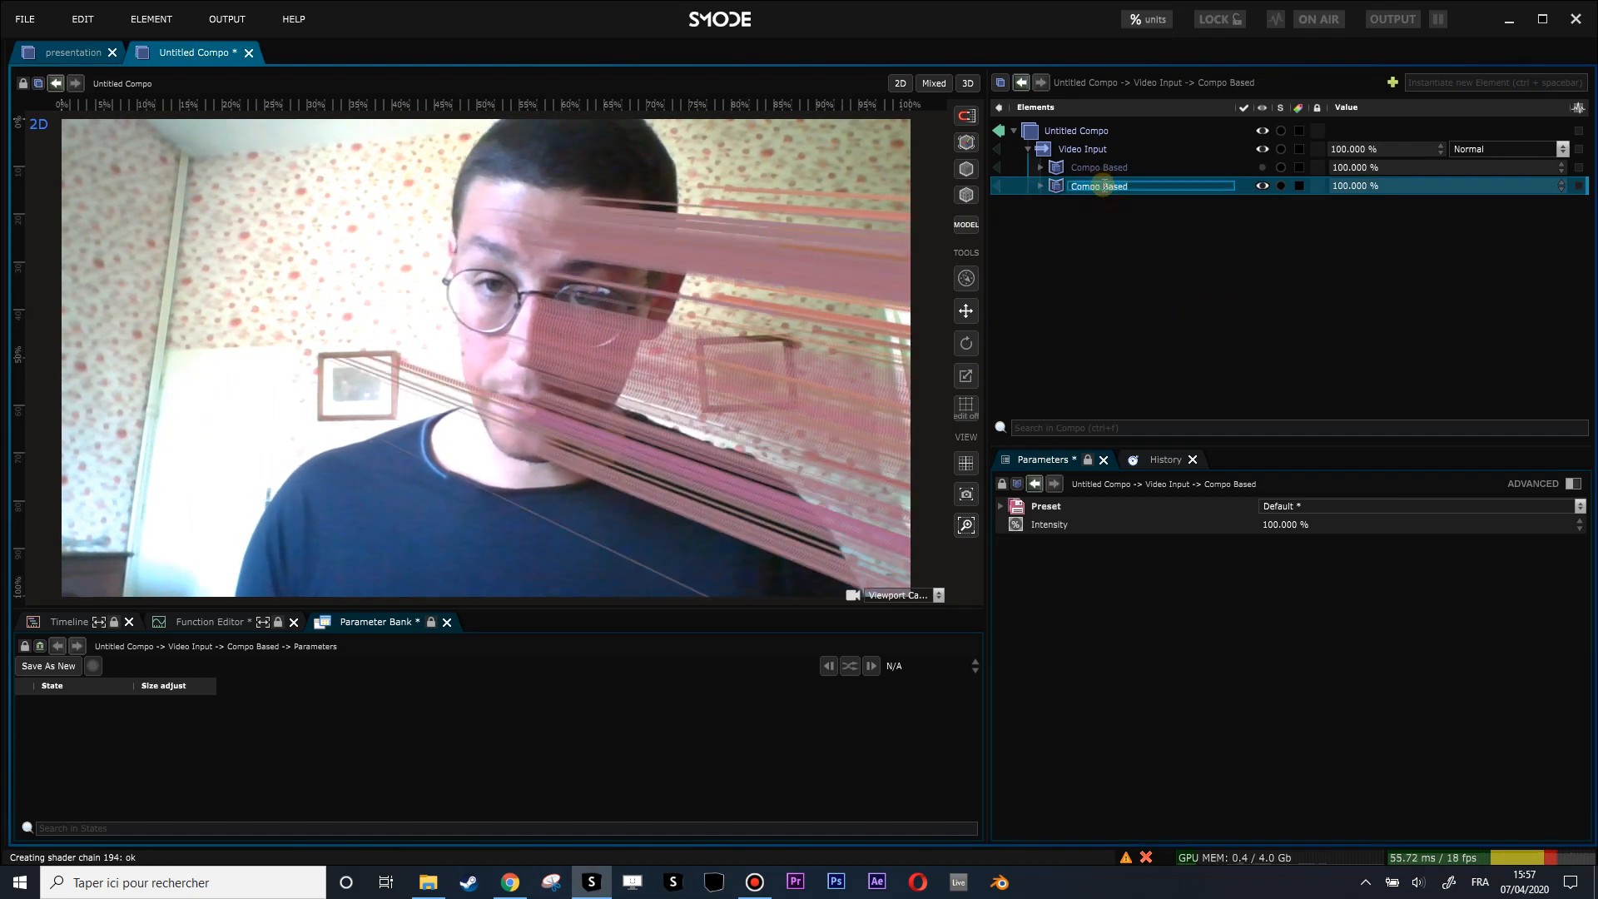
type("PolPixel sorter ")
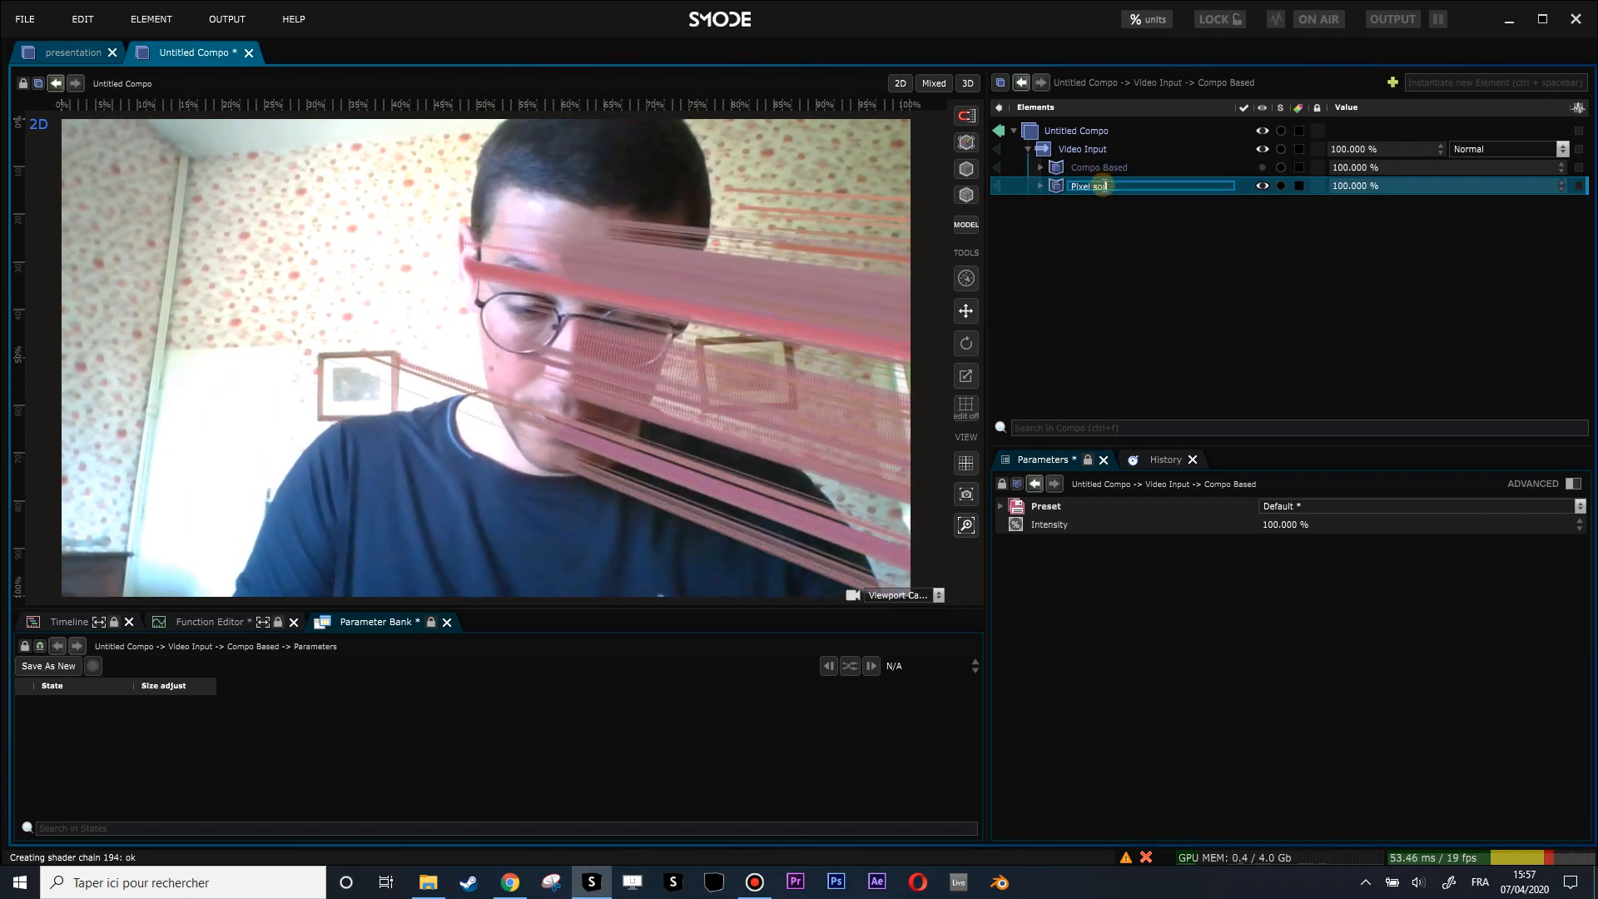
type("Blur")
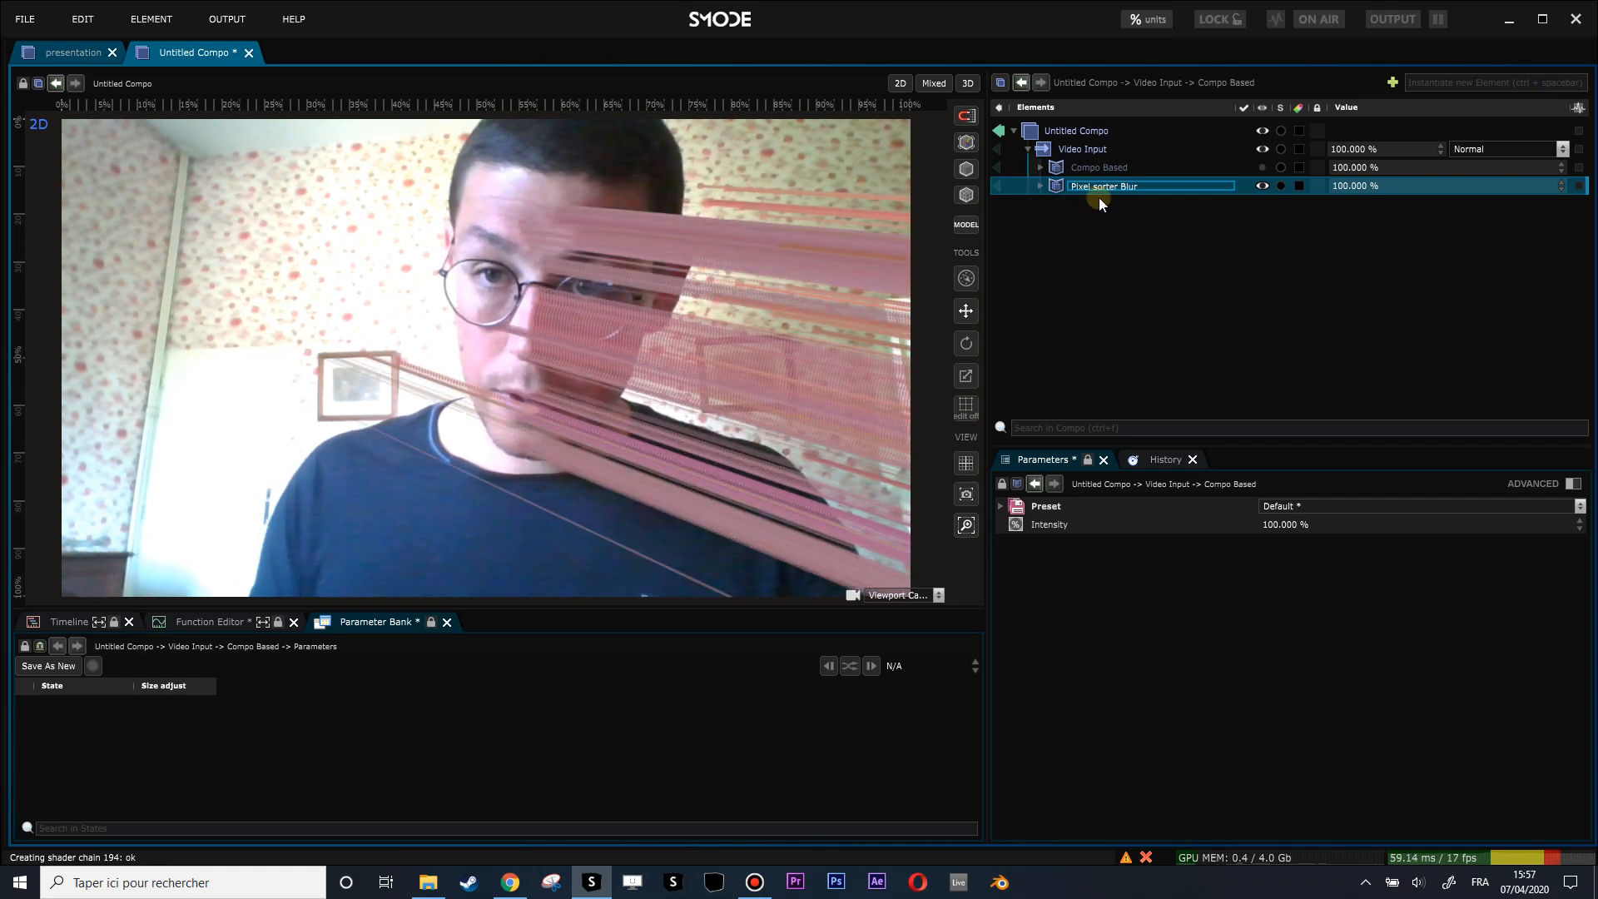
key("Return")
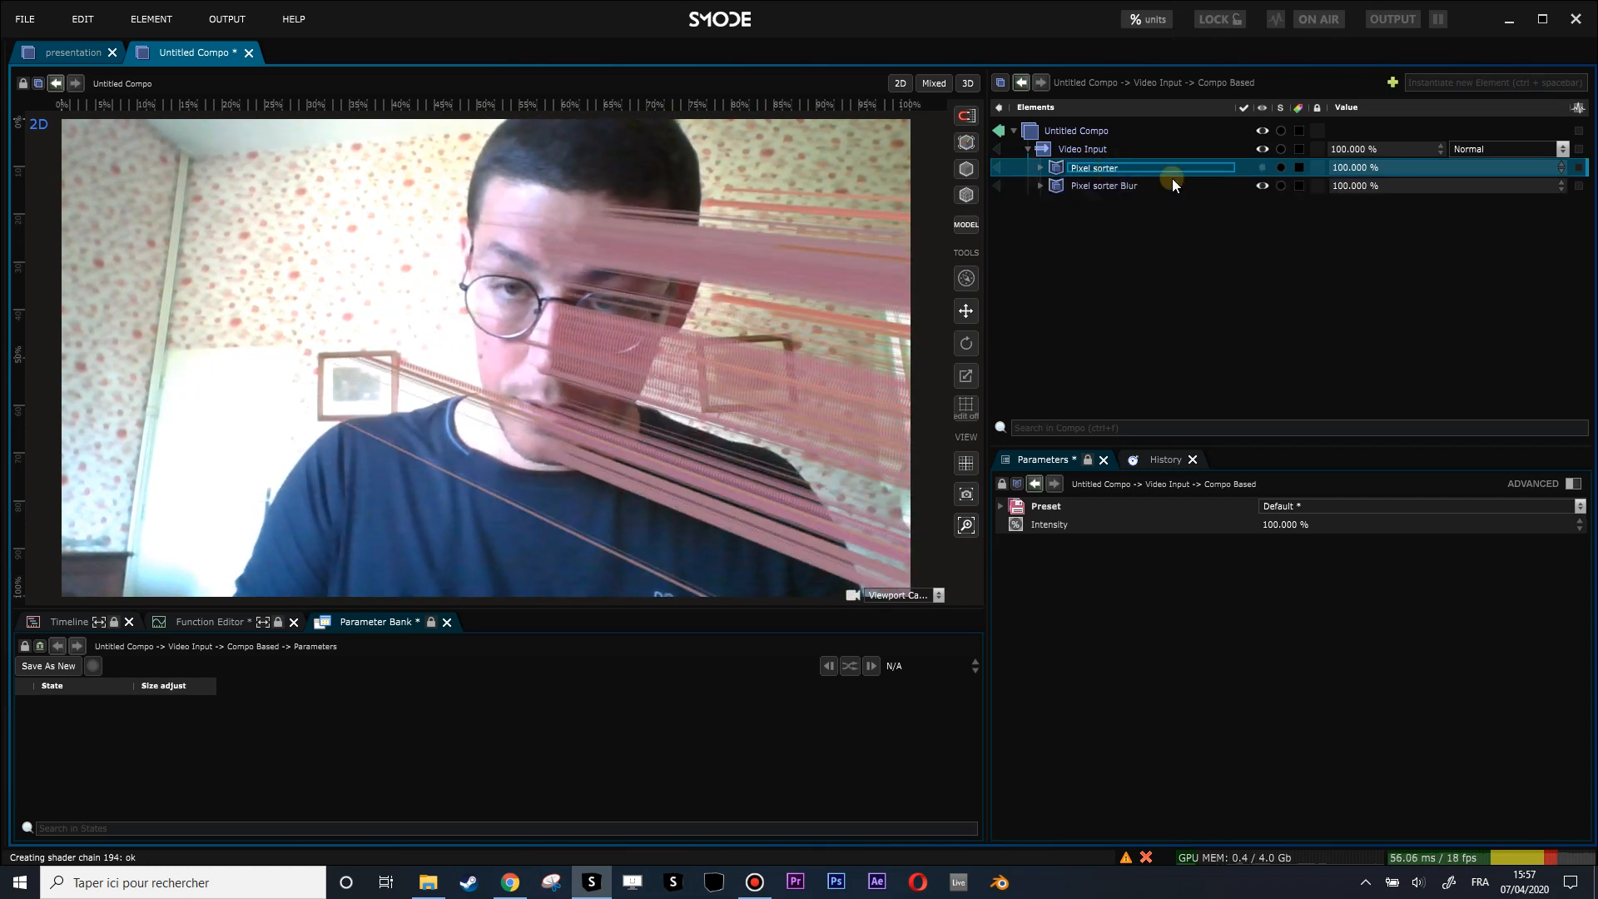
type("Pixel sorter Plane")
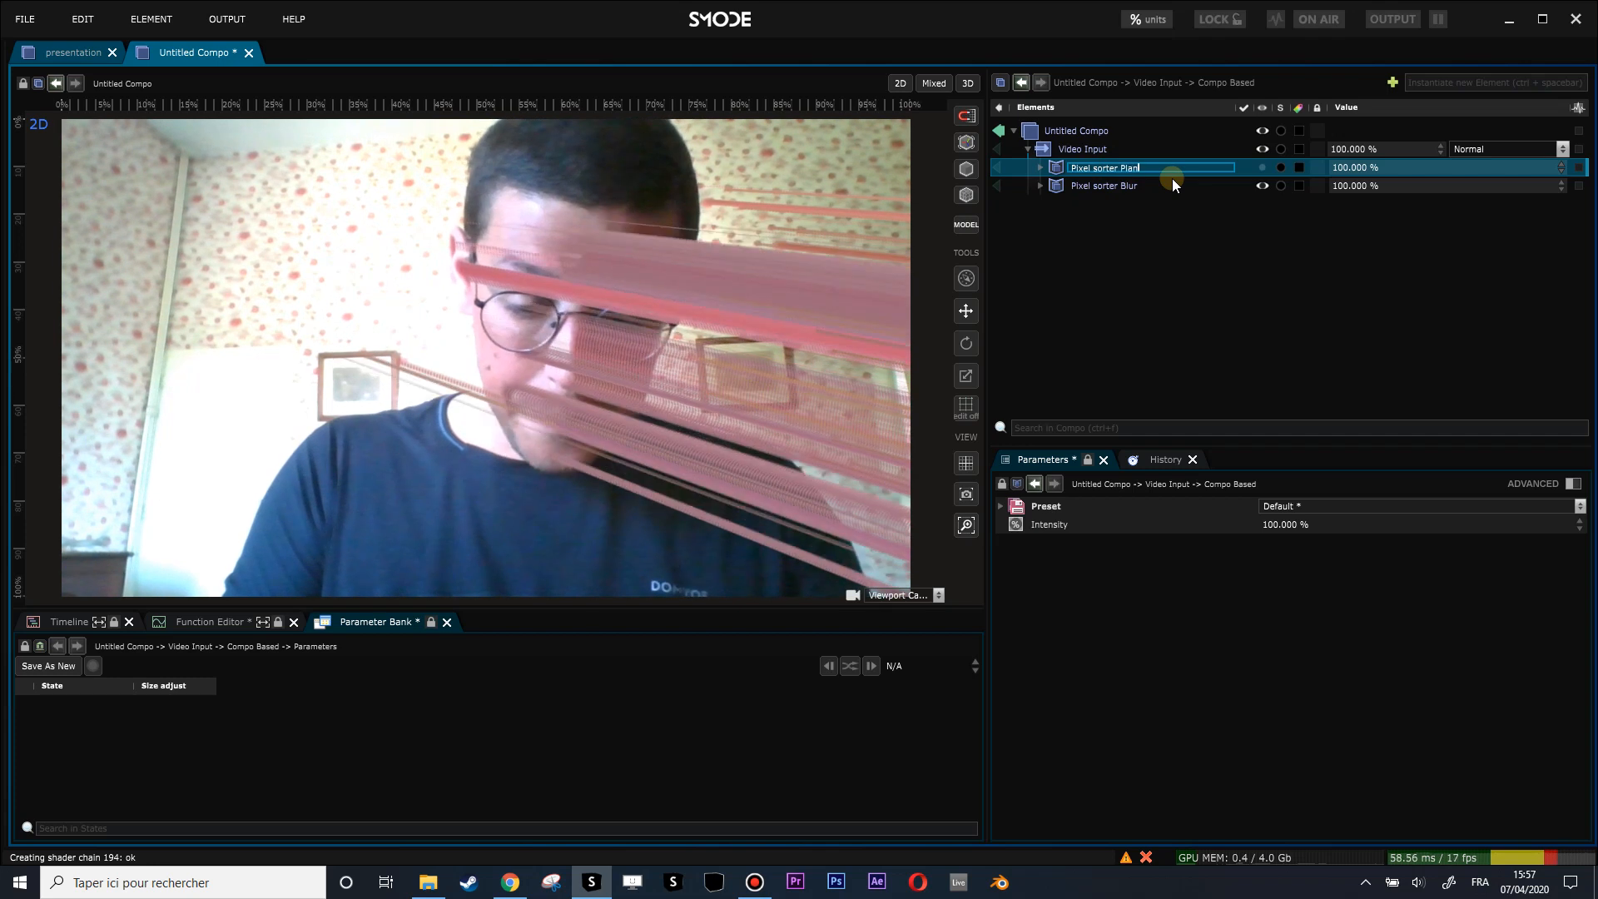
key("Return")
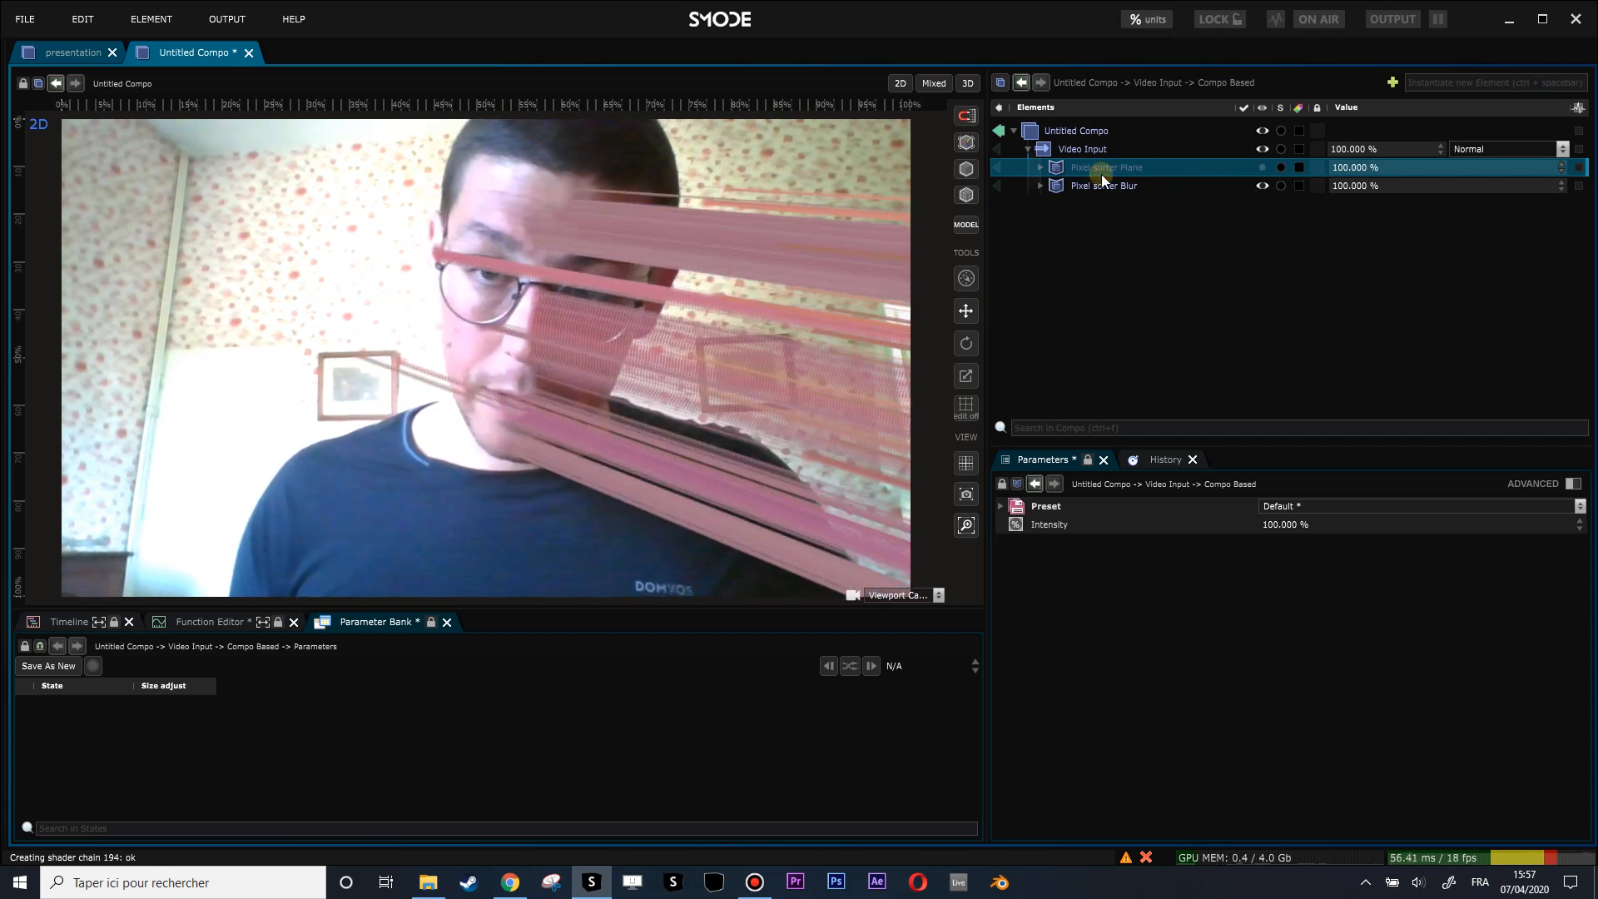
Step: Delete one Directional pass from Pixel sorter Blur, leaving one before the Radial pass
left_click(1098, 185)
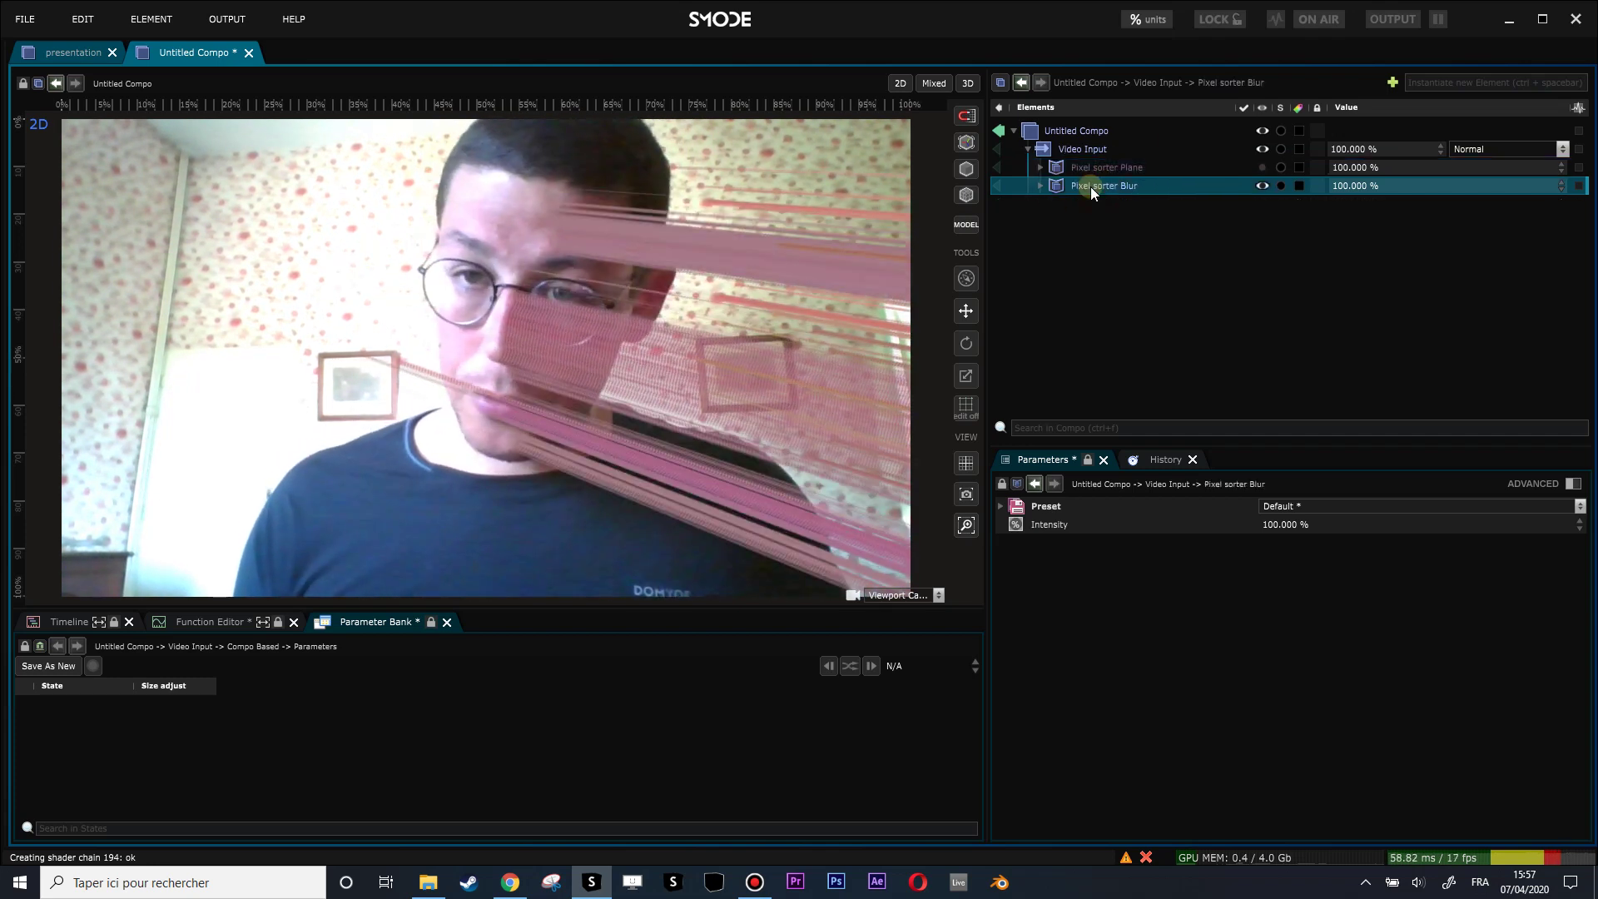
left_click(1043, 186)
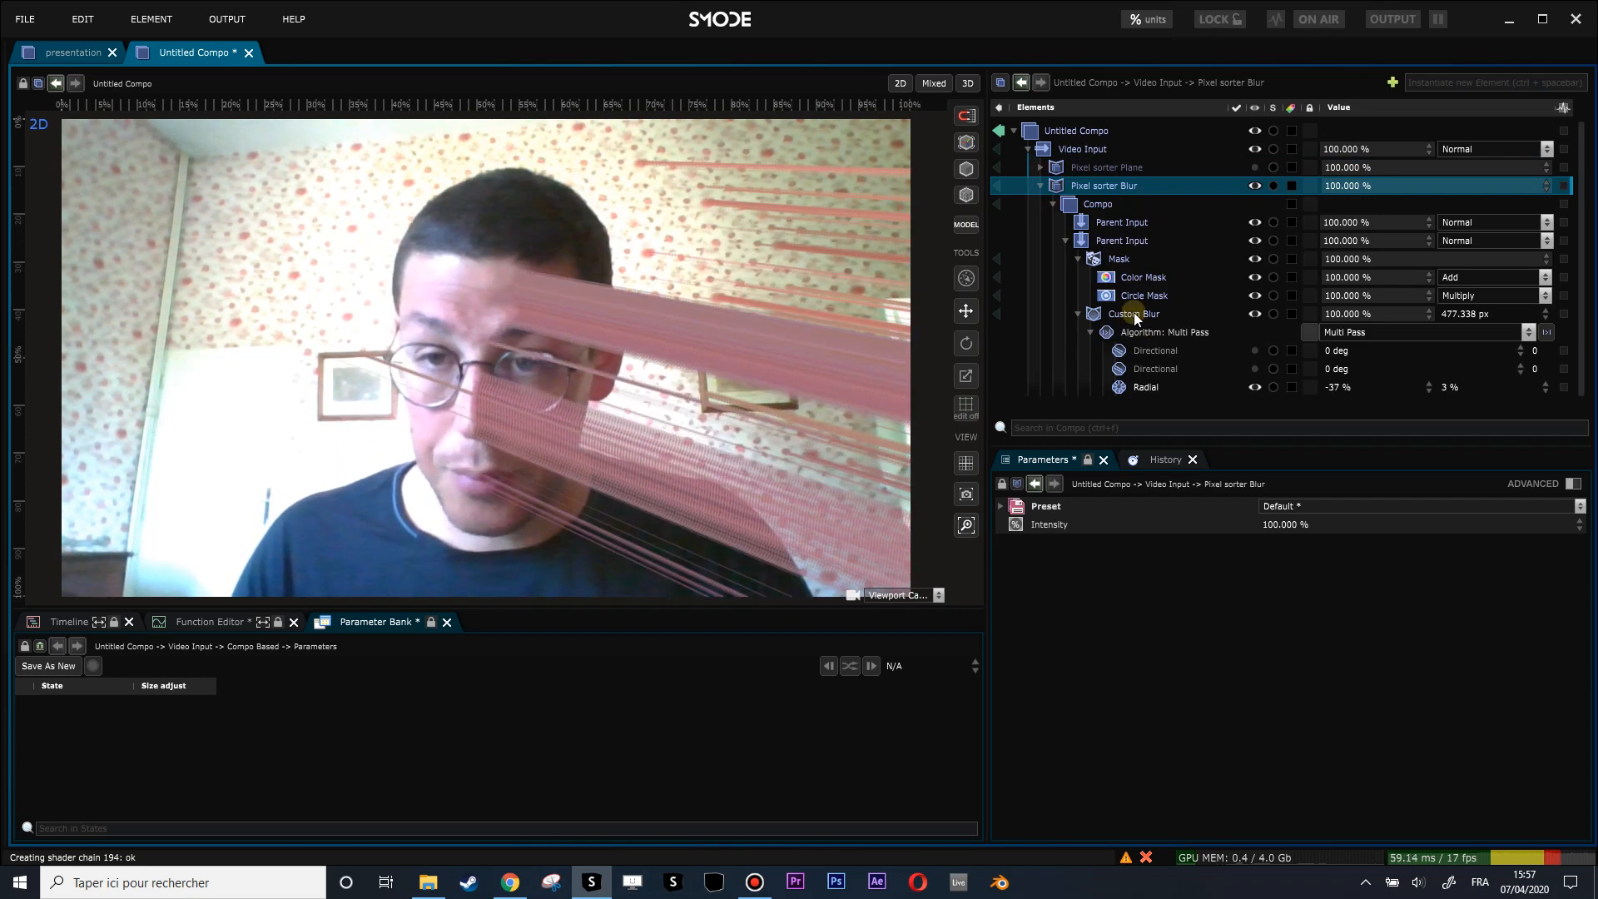
left_click(1151, 355)
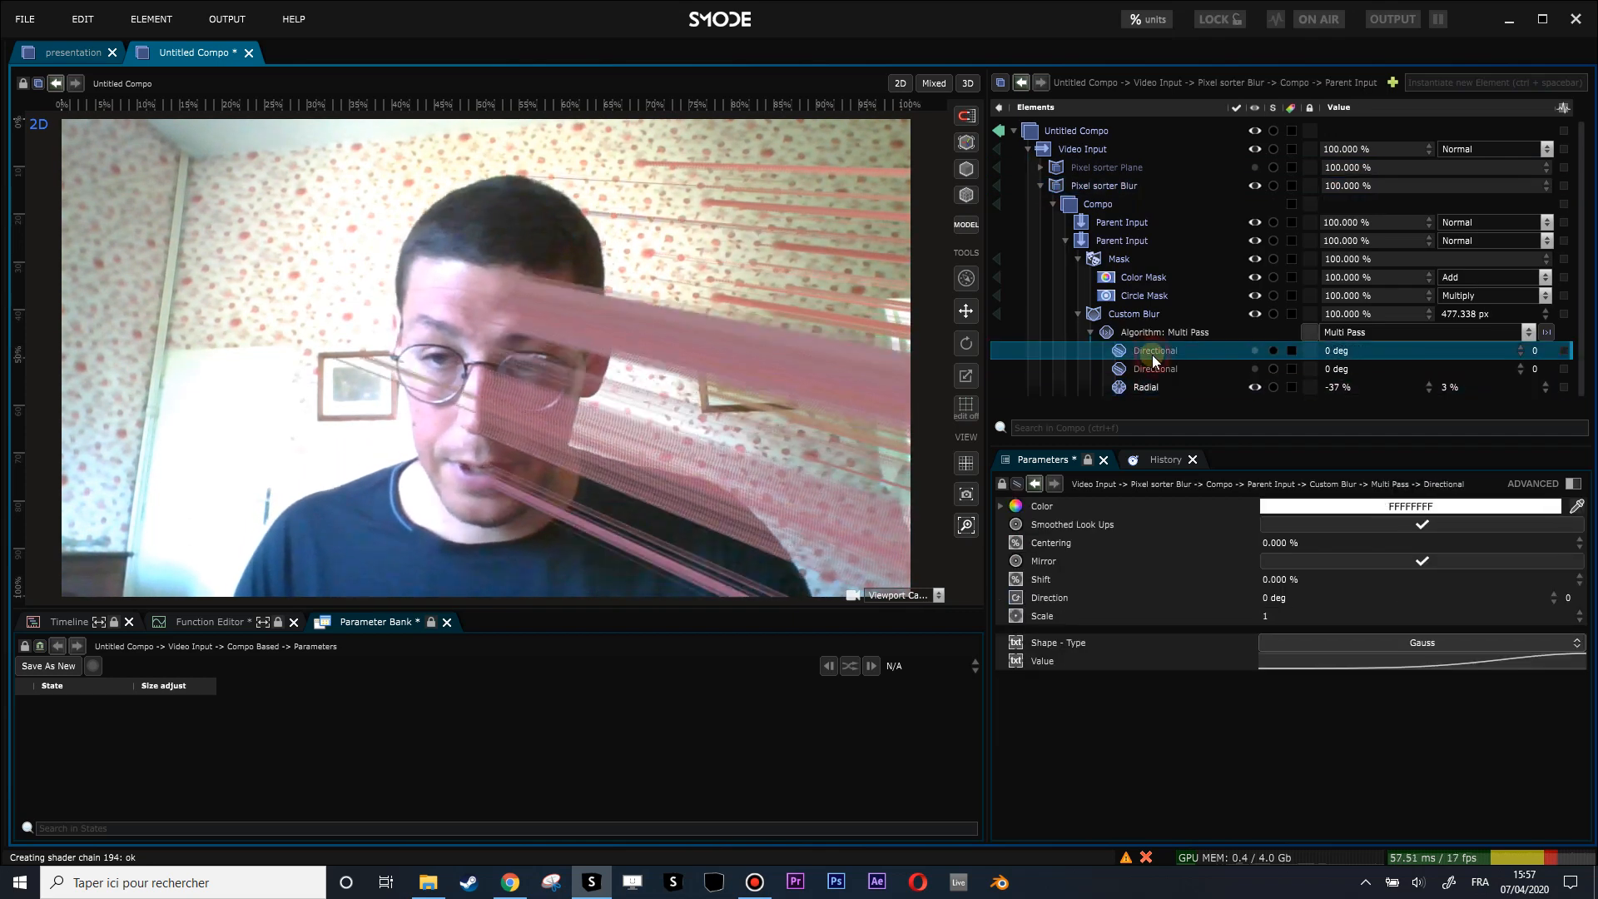
key("Delete")
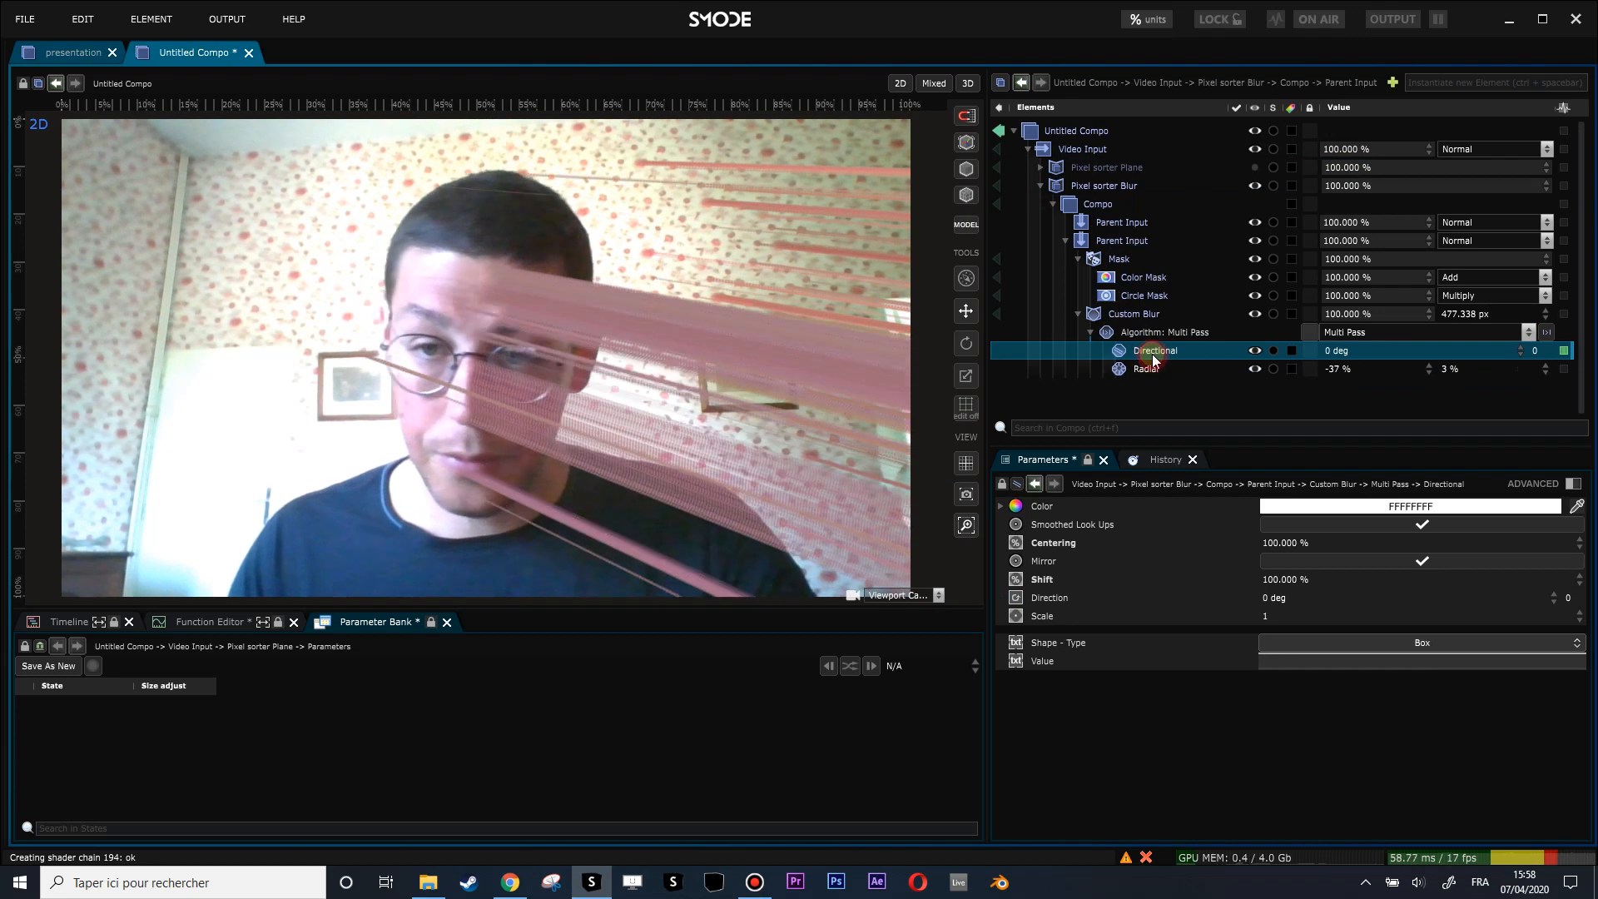
left_click(1150, 370)
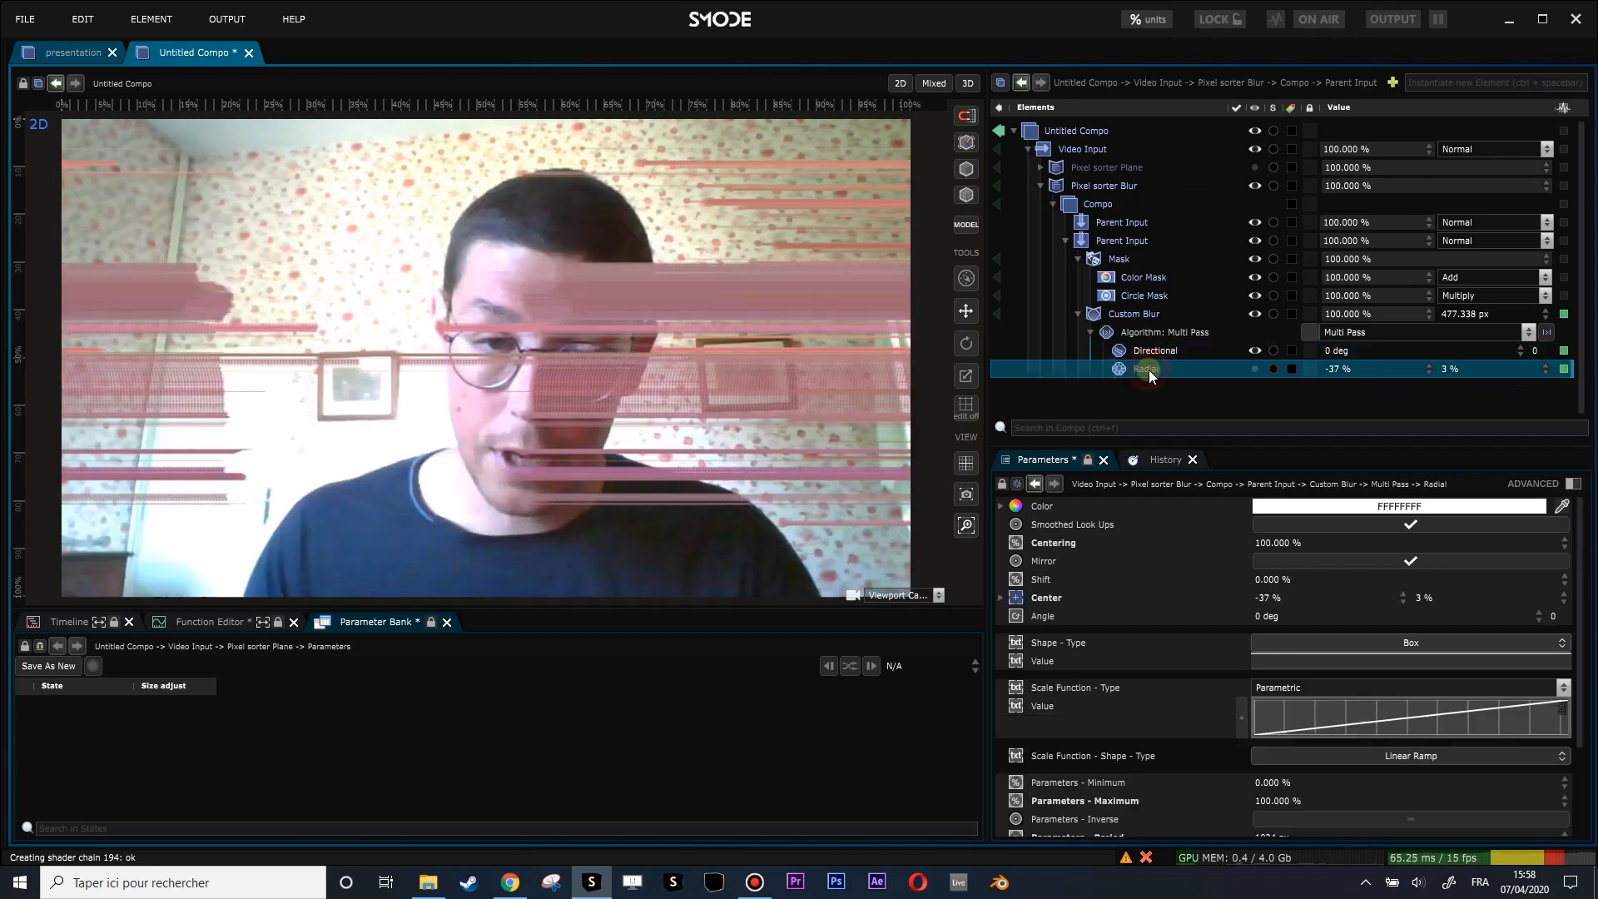